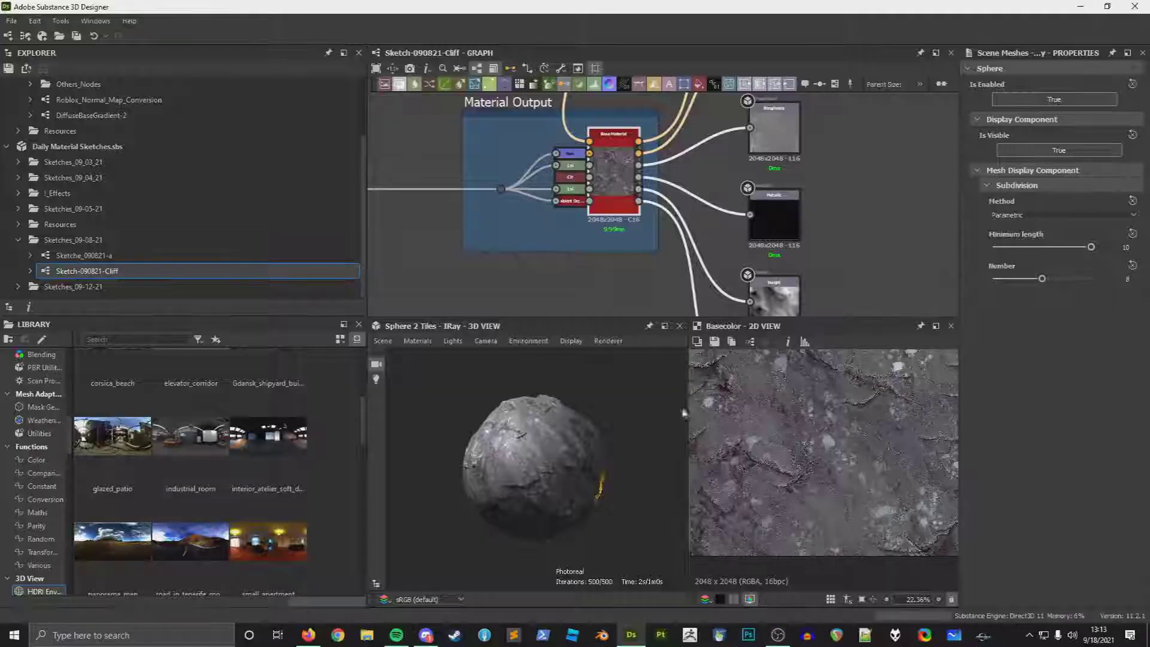
pyautogui.scroll(4, 584, 470)
pyautogui.scroll(-4, 584, 472)
pyautogui.scroll(-4, 519, 237)
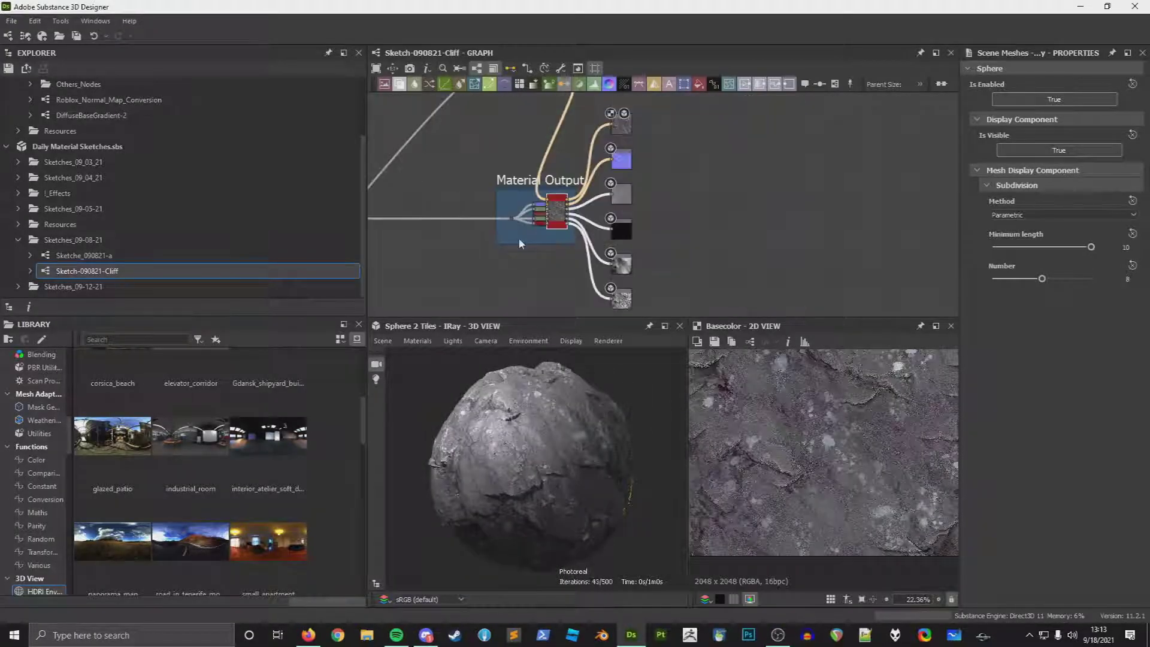
pyautogui.moveTo(518, 237); pyautogui.dragTo(716, 246, button='middle')
# Step: Create a new folder in the Daily Material Sketches package and name it Sketches_09-18-21
pyautogui.rightClick(114, 151)
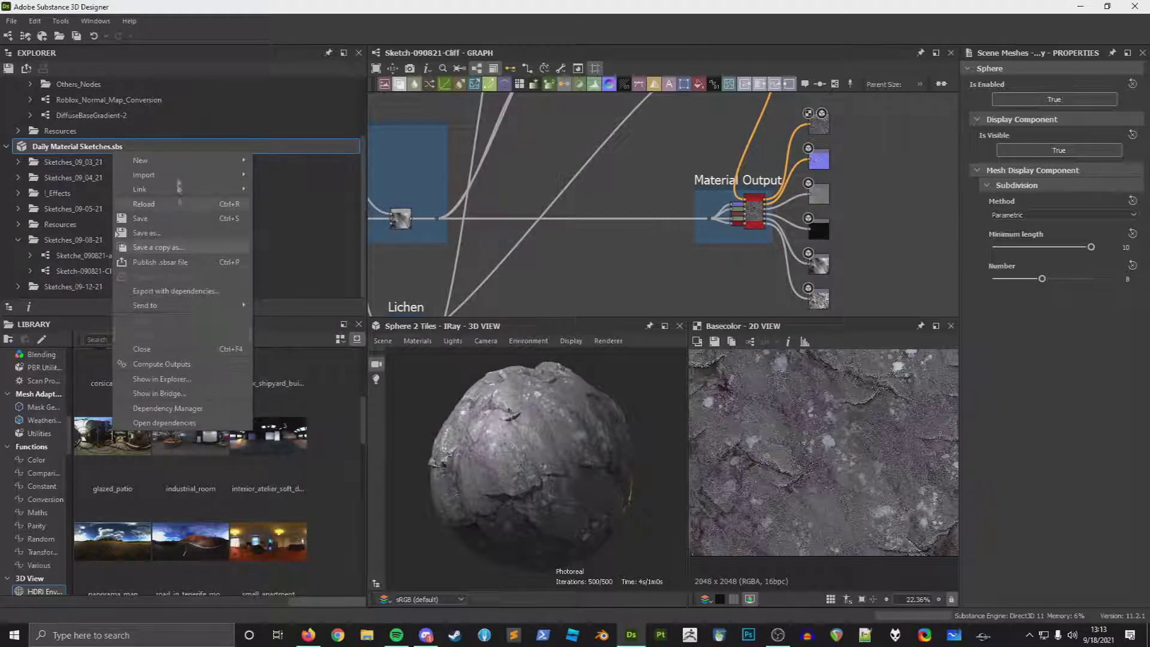
pyautogui.moveTo(180, 160)
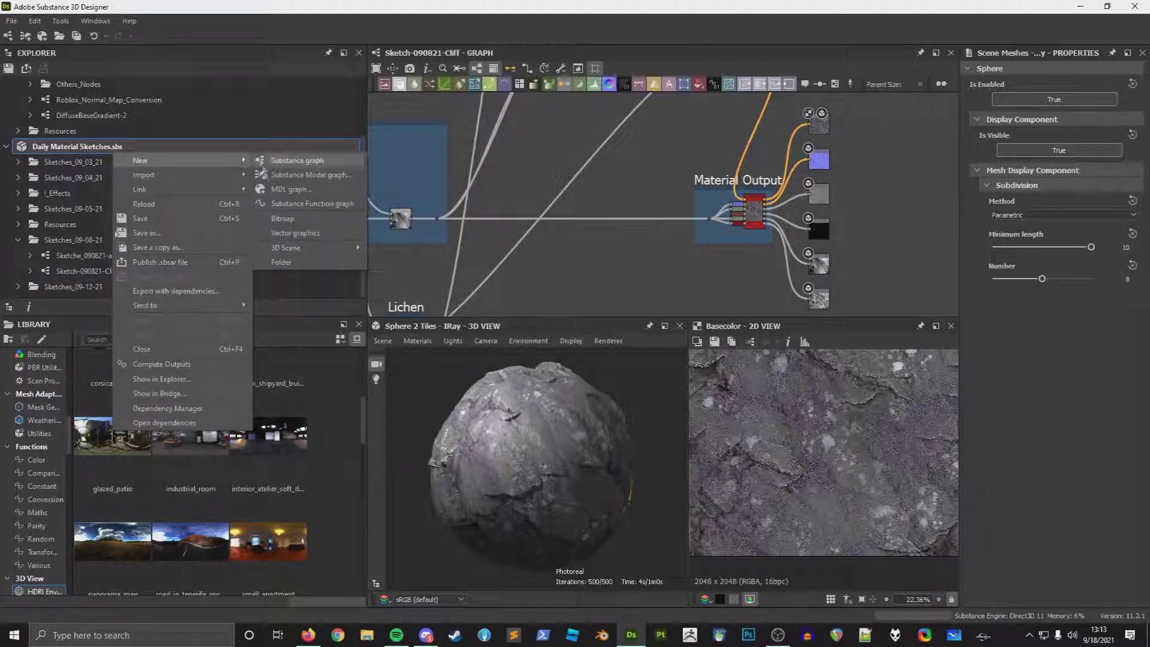
pyautogui.click(281, 262)
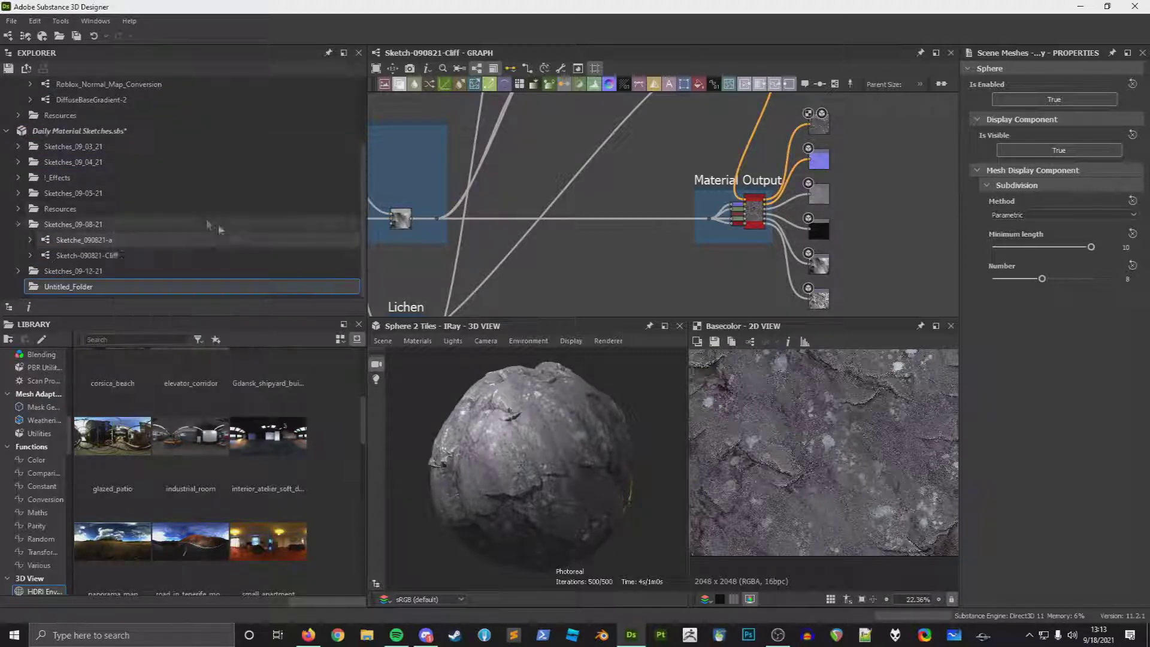
pyautogui.doubleClick(88, 287)
pyautogui.write('s_09-1')
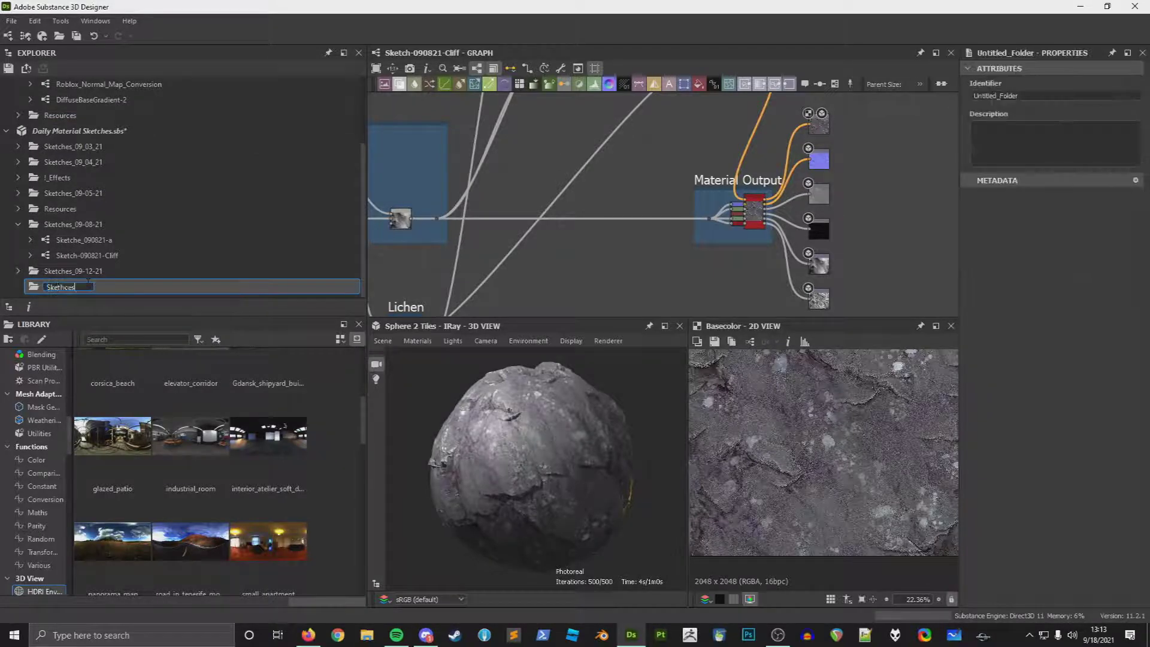
pyautogui.write('8-21')
pyautogui.press('Return')
# Step: Create a Metallic Roughness Substance graph named Sketch-091821-a_Lichen inside the Sketches_09-18-21 folder
pyautogui.rightClick(83, 277)
pyautogui.click(73, 291)
pyautogui.rightClick(73, 291)
pyautogui.moveTo(91, 297)
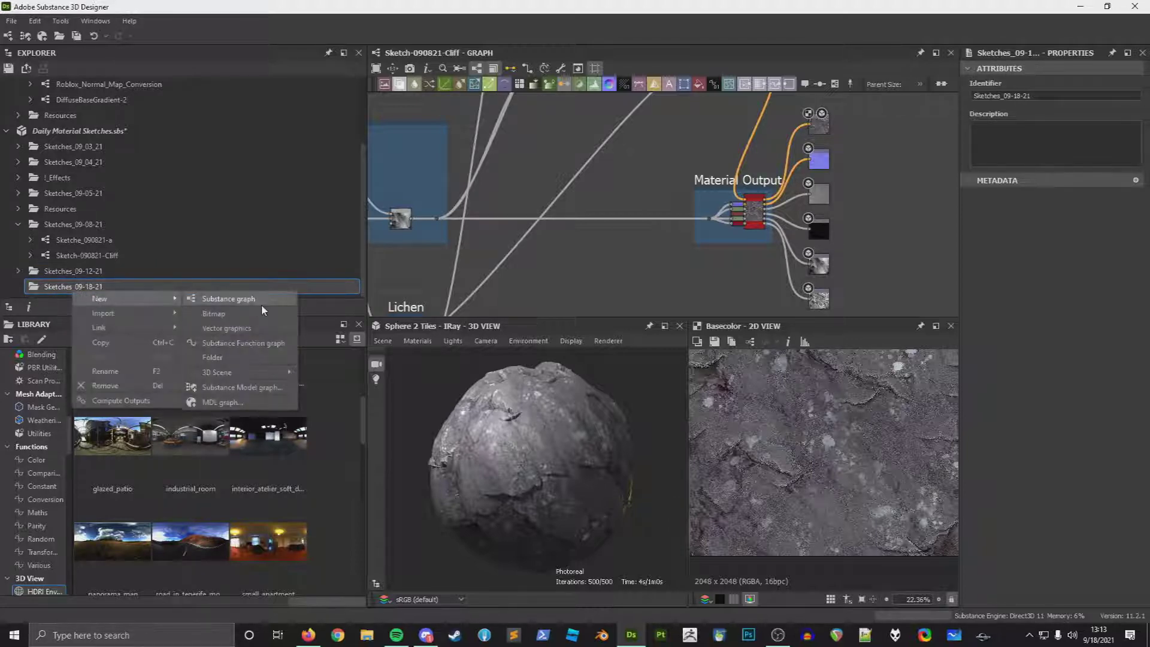
pyautogui.click(259, 303)
pyautogui.write('Sketch-')
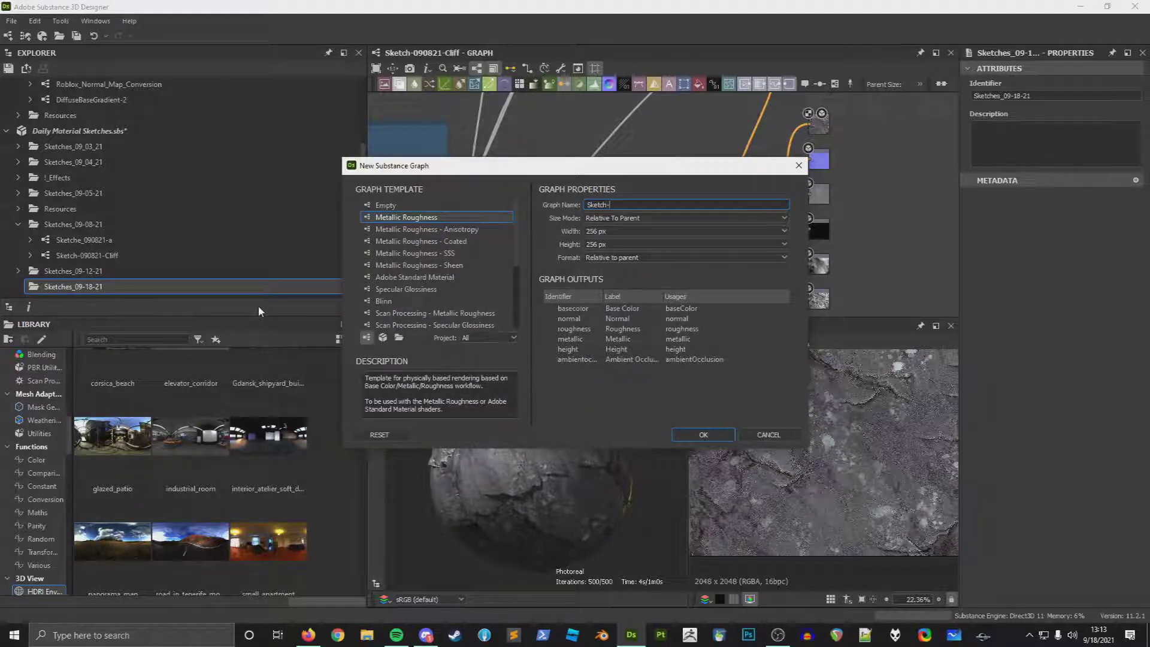
pyautogui.write('091821-a_Lichen')
pyautogui.press('Return')
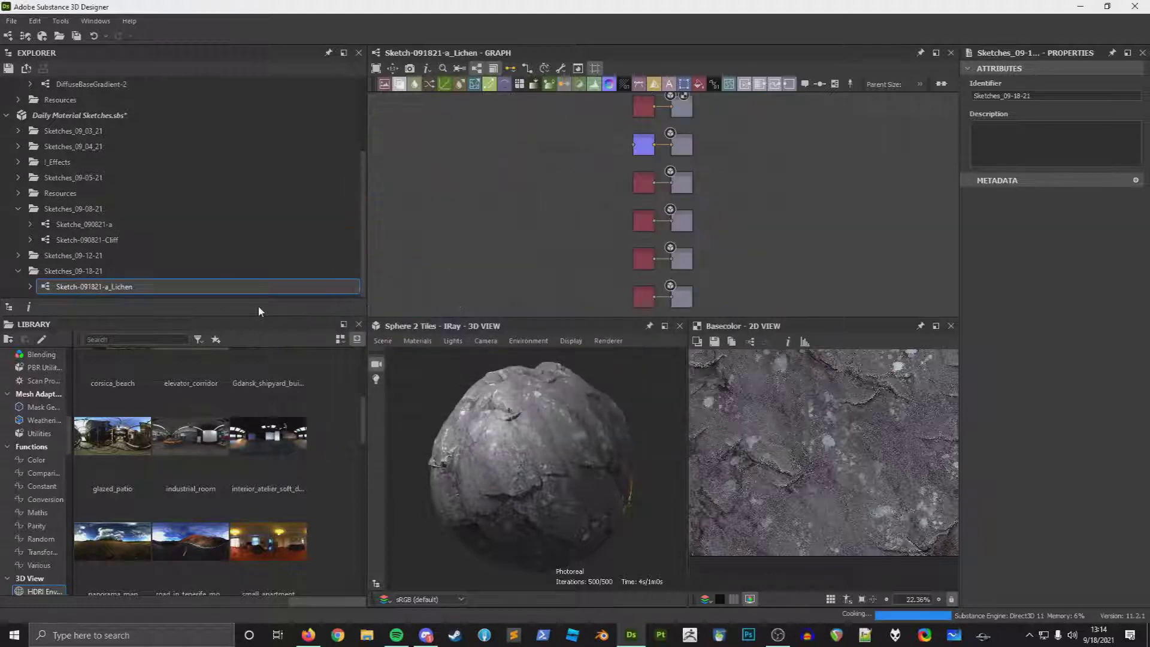
# Step: Switch to Firefox and examine the yellow-green lichen-pulmonaria reference photo up close
pyautogui.scroll(-1, 519, 174)
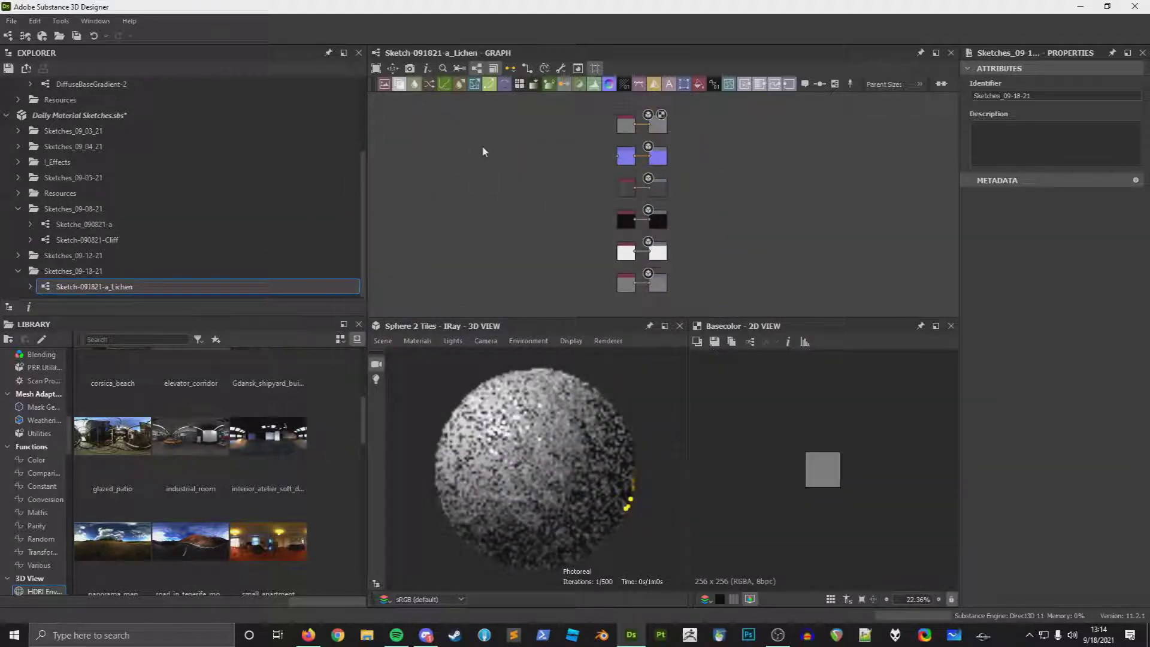
pyautogui.hotkey('alt', 'Tab')
pyautogui.press('Tab')
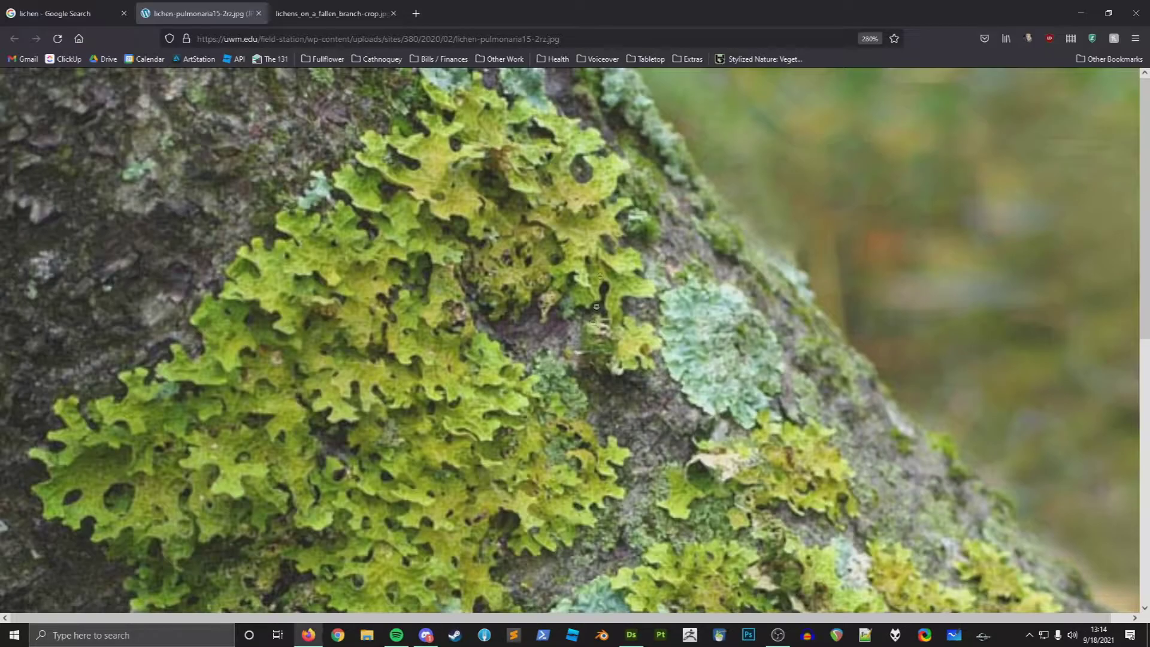
pyautogui.keyDown('ctrl'); pyautogui.scroll(5, 666, 268); pyautogui.keyUp('ctrl')
pyautogui.moveTo(670, 270); pyautogui.dragTo(687, 288, button='middle')
pyautogui.middleClick(912, 373)
pyautogui.hotkey('ctrl', '0')
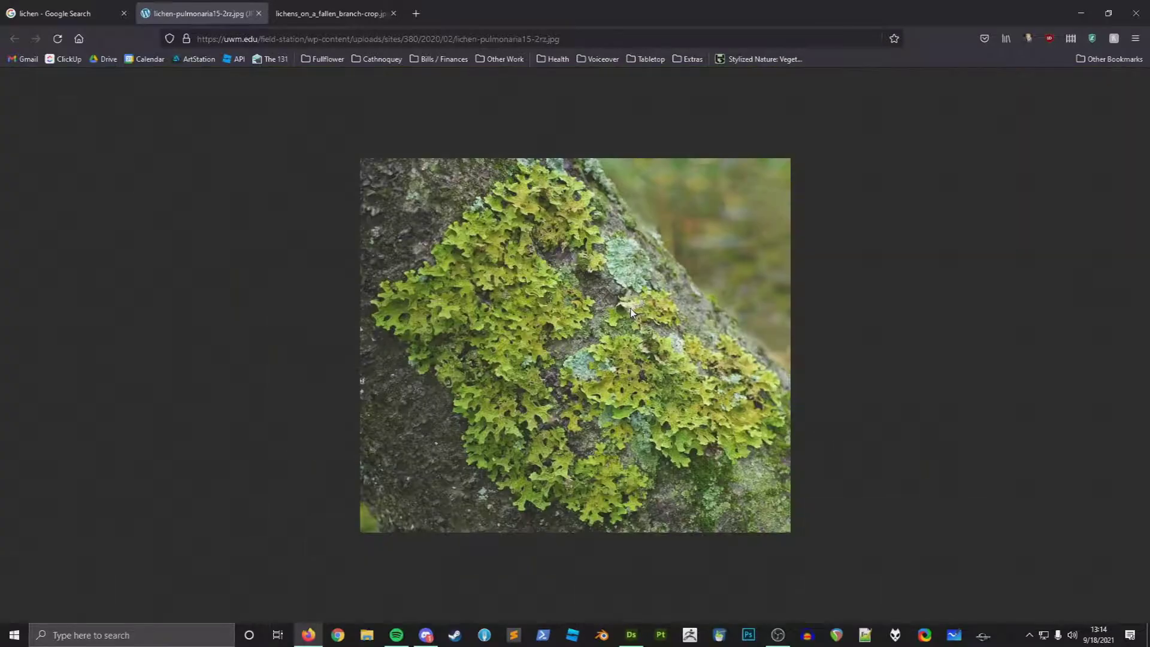
# Step: Open the LAM Tree Service photo of a lichen-covered trunk from the image results in its own tab and examine it up close
pyautogui.click(93, 6)
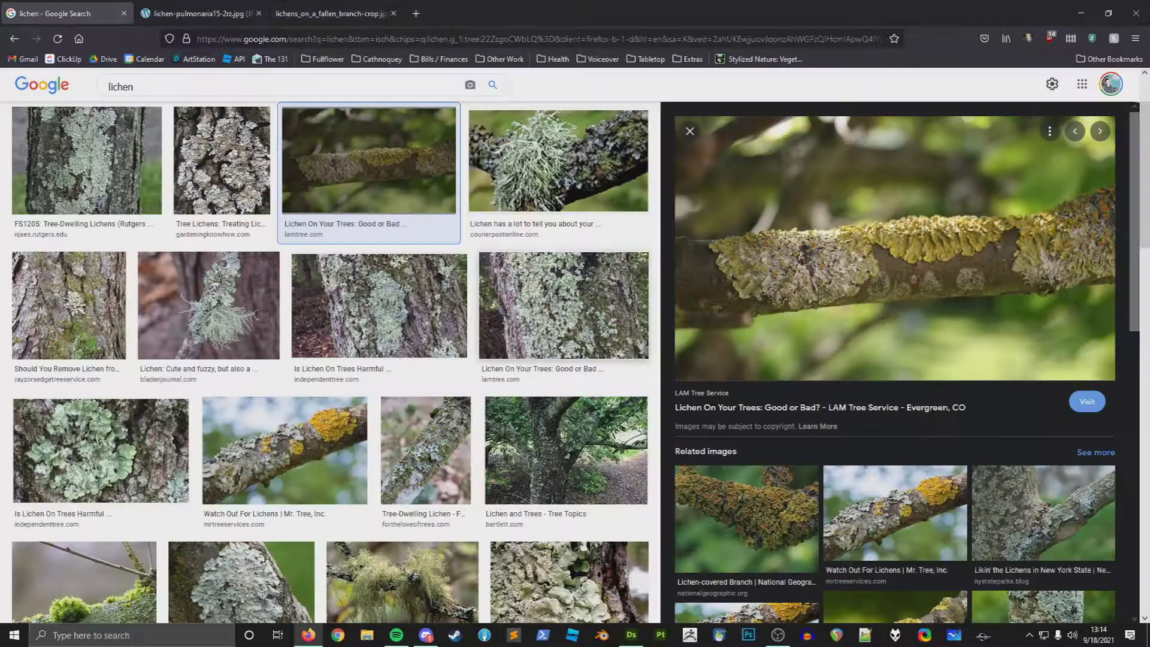
pyautogui.click(575, 330)
pyautogui.rightClick(893, 204)
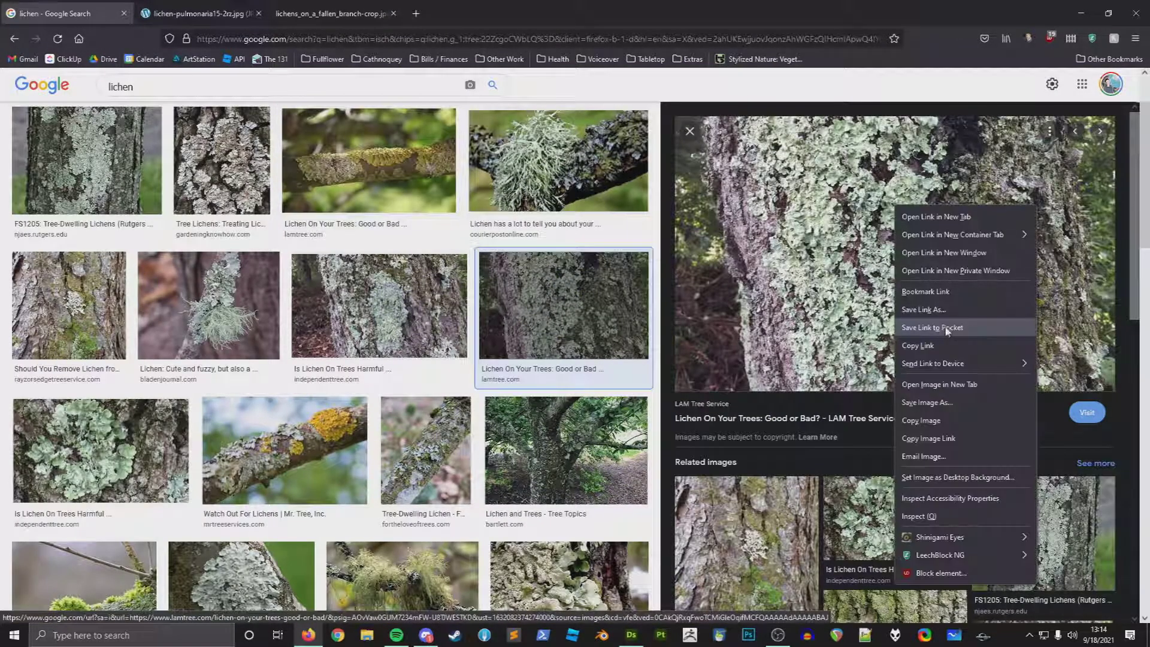
pyautogui.click(934, 385)
pyautogui.click(197, 13)
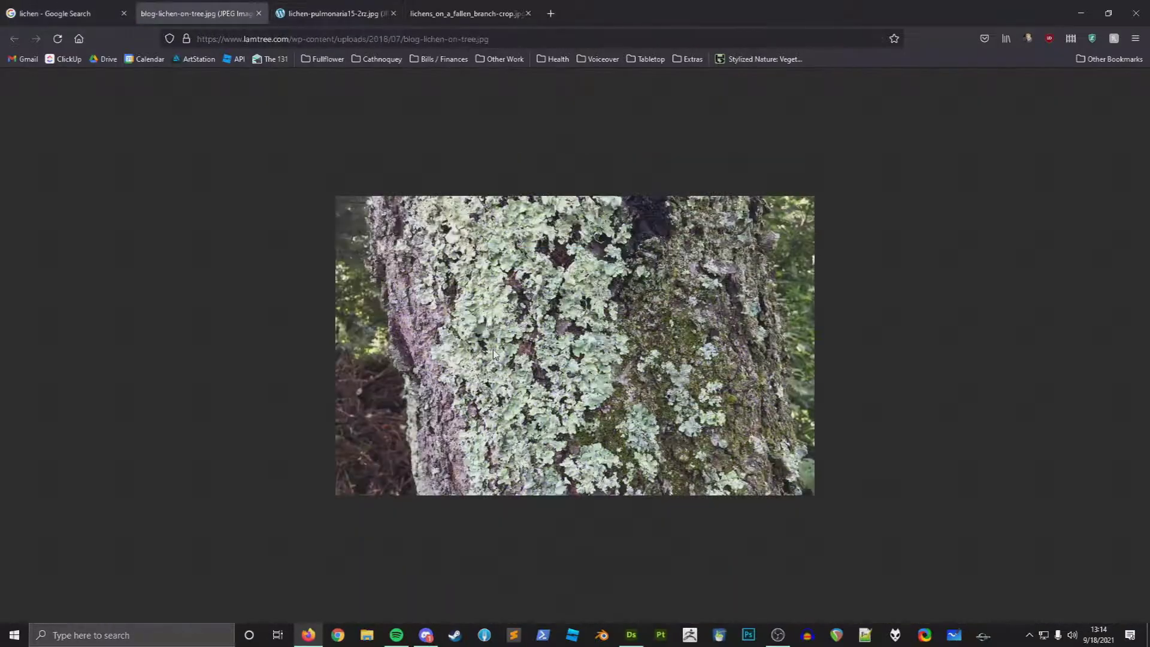
pyautogui.keyDown('ctrl'); pyautogui.scroll(6, 573, 351); pyautogui.keyUp('ctrl')
pyautogui.scroll(-3, 593, 359)
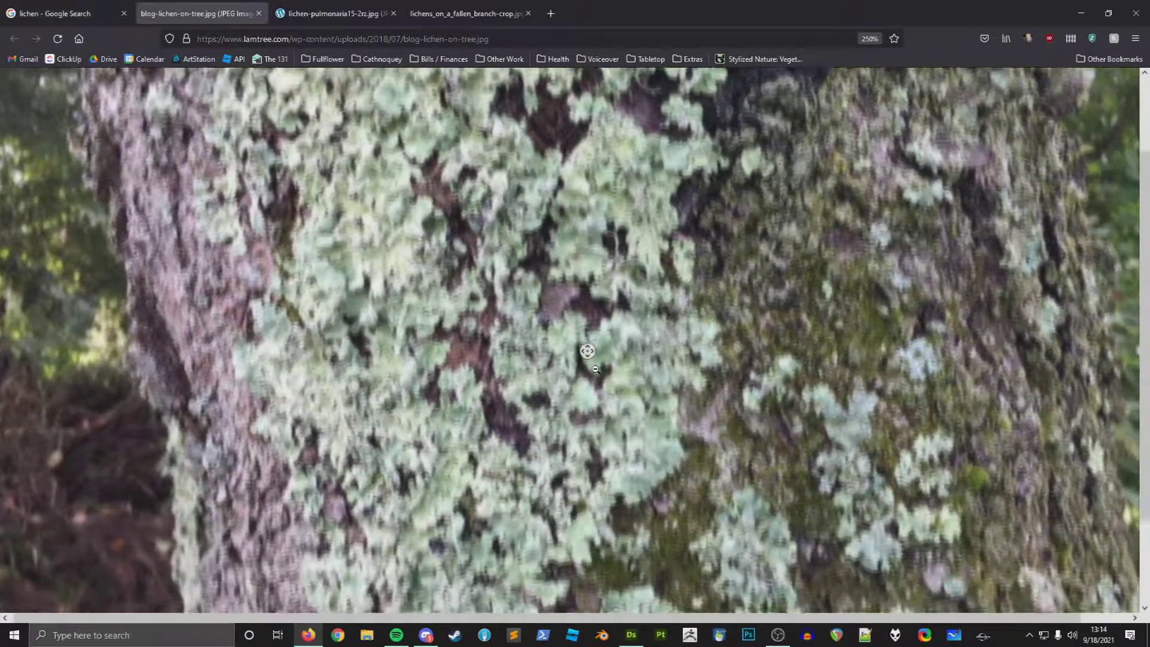
pyautogui.hotkey('ctrl', '0')
# Step: Compare the open lichen reference photos, going back and forth between the pulmonaria image and the tree trunk image
pyautogui.click(332, 13)
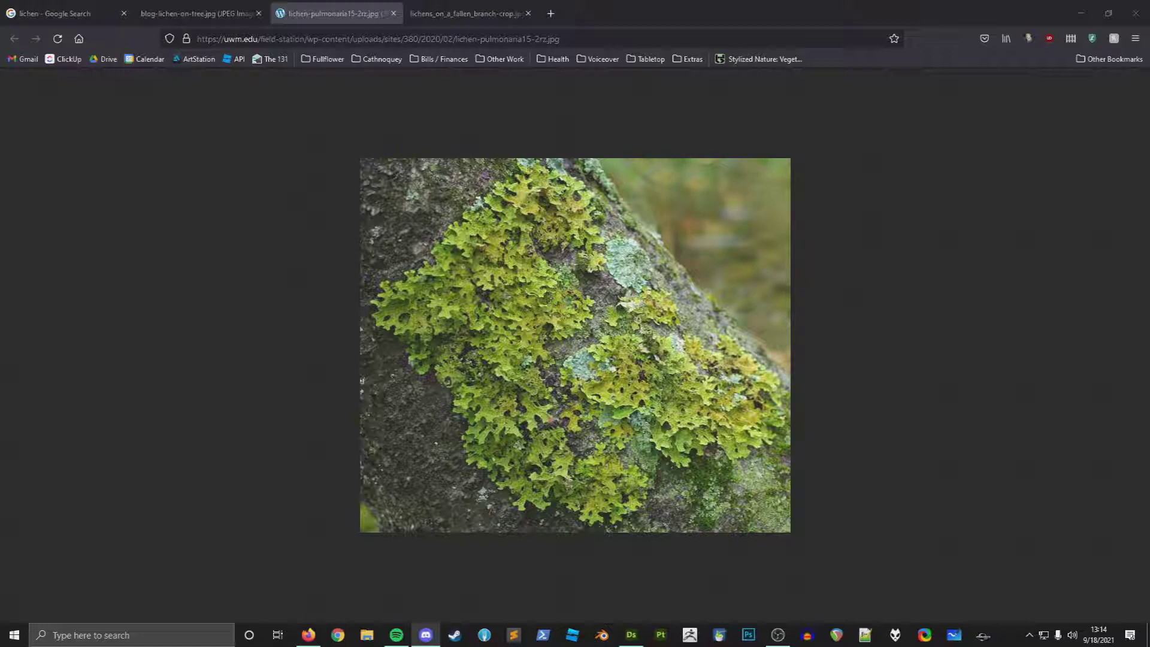
pyautogui.click(672, 367)
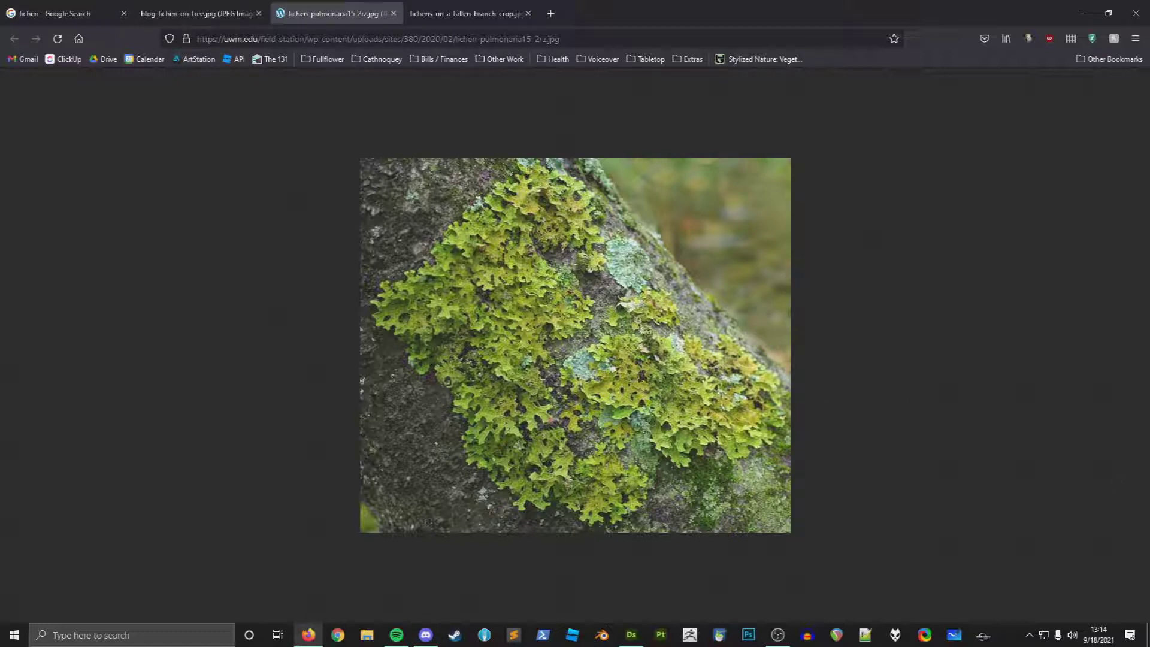
pyautogui.hotkey('ctrl', 'Tab')
pyautogui.click(378, 11)
pyautogui.click(219, 9)
pyautogui.click(354, 6)
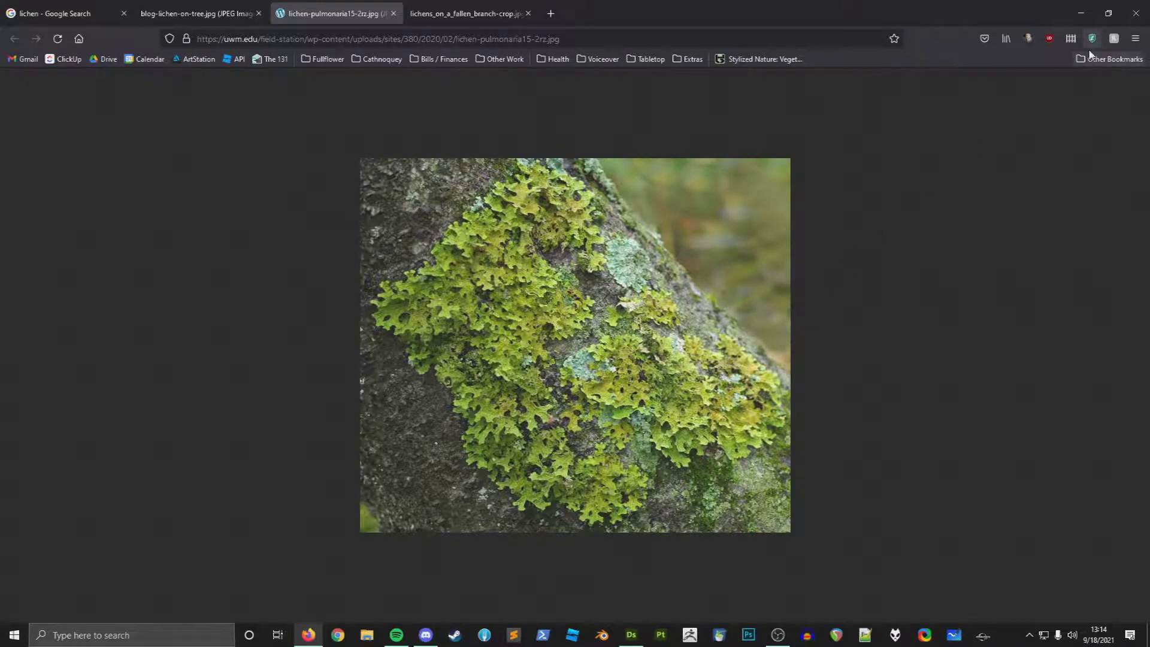
# Step: Return to Substance 3D Designer, replace the graph's template nodes with a DetePreview node, and set its HeightAmount to 1
pyautogui.click(1081, 13)
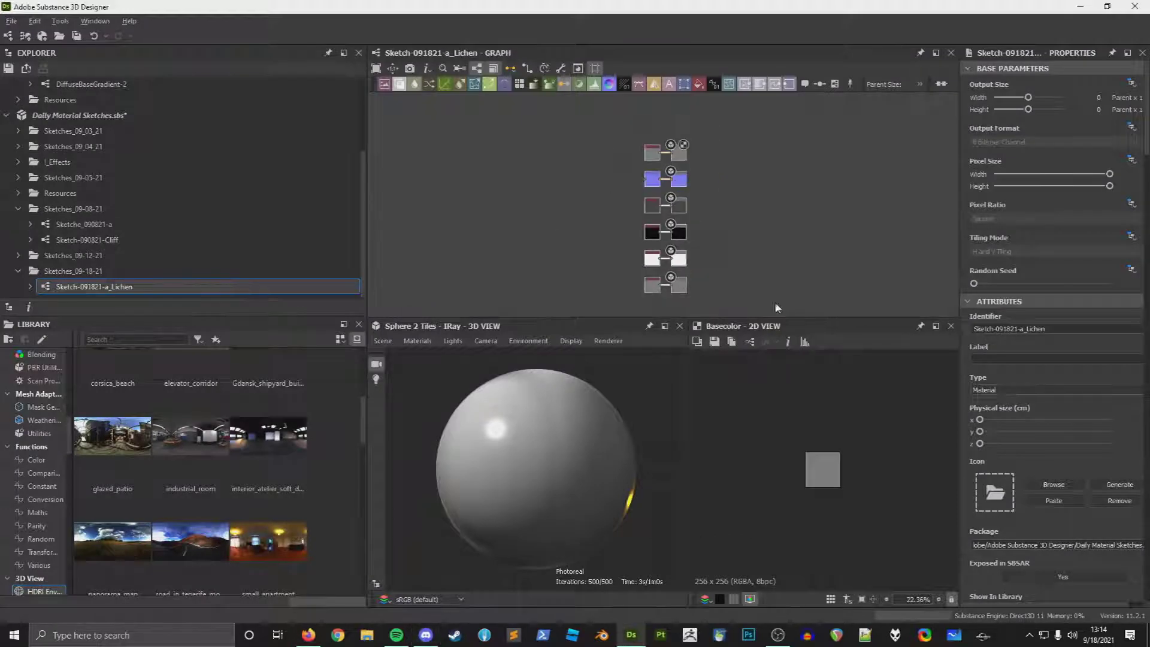
pyautogui.press('space')
pyautogui.write('deter')
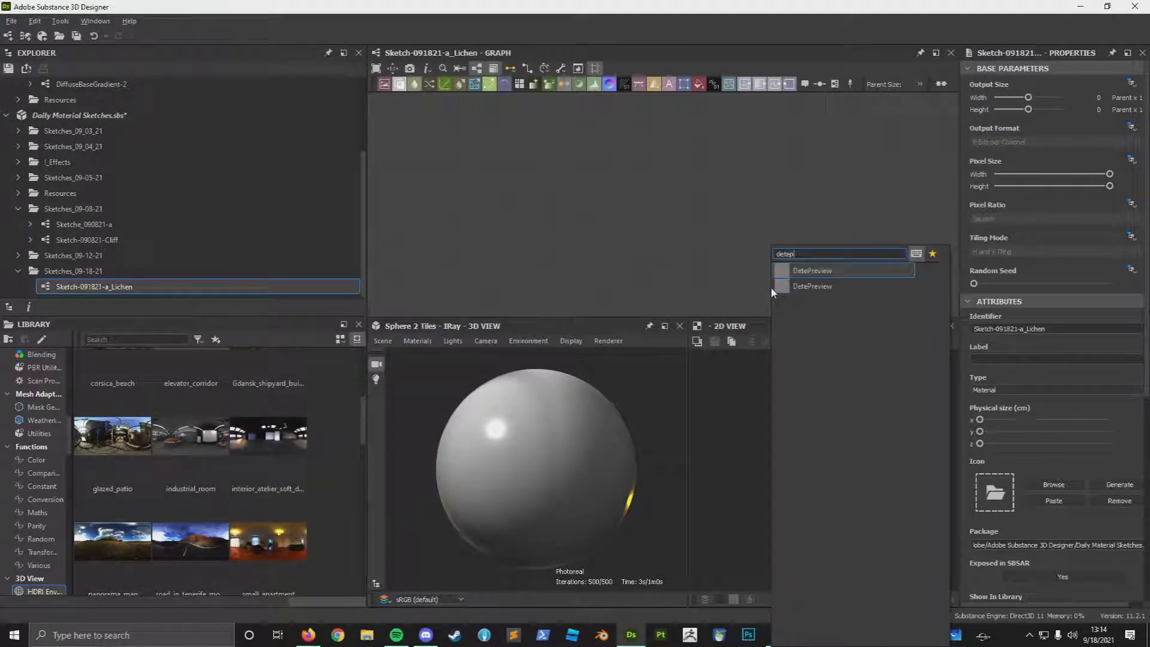
pyautogui.press('Return')
pyautogui.moveTo(974, 461); pyautogui.dragTo(1096, 461)
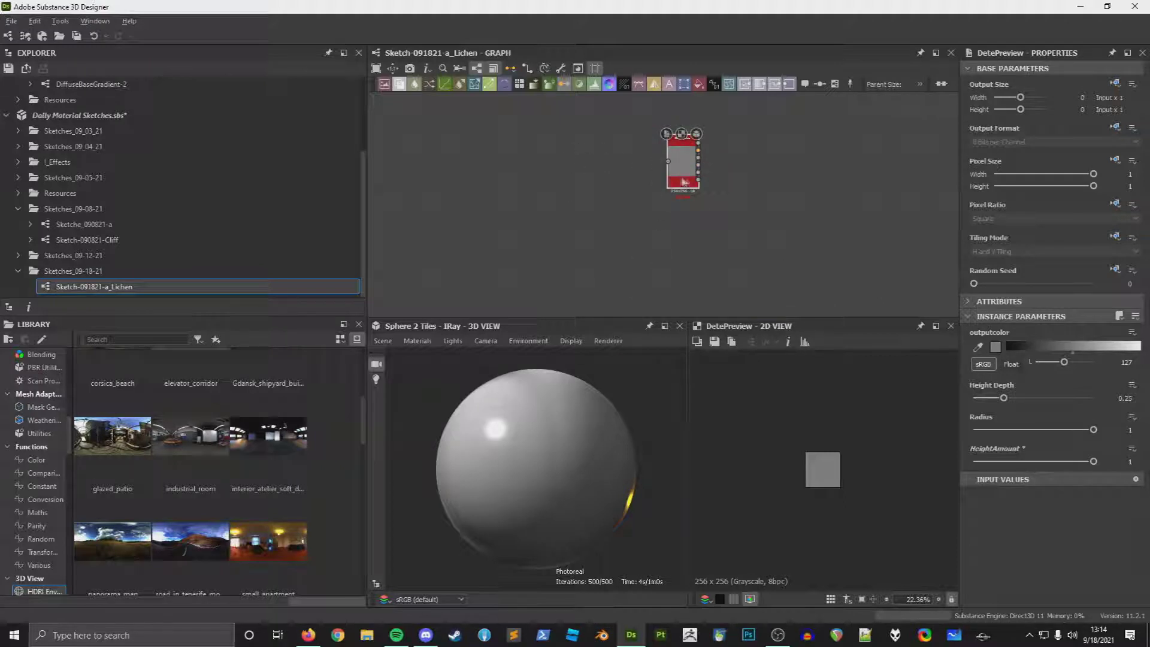
# Step: Reposition the DetePreview node in the graph and show its outputs on the sphere in the 3D view
pyautogui.moveTo(684, 182); pyautogui.dragTo(795, 204)
pyautogui.scroll(2, 796, 208)
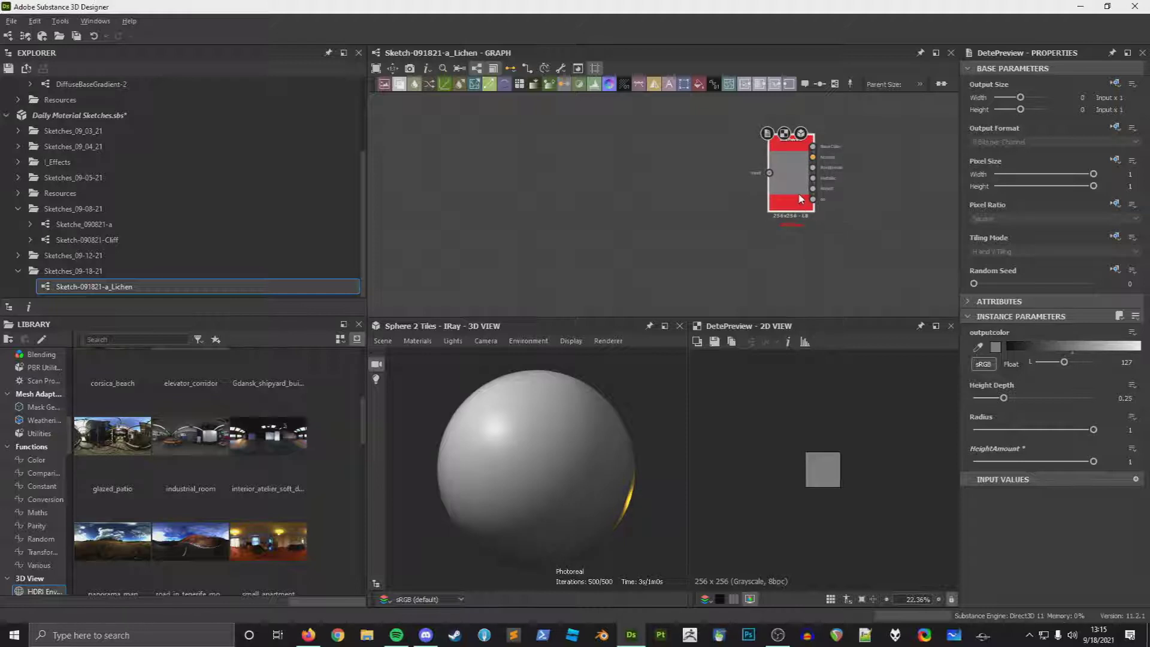
pyautogui.press('space')
pyautogui.press('Escape')
pyautogui.moveTo(789, 149); pyautogui.dragTo(549, 449)
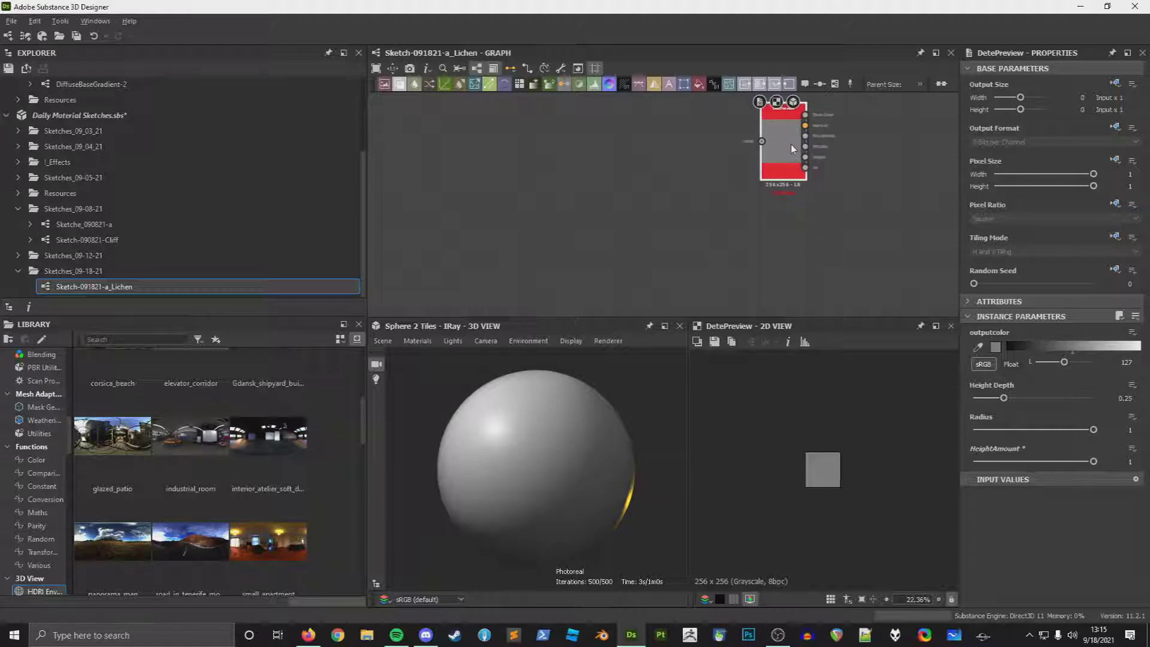
# Step: Add a Base Material node beside DetePreview, level with it, and show its outputs in the 3D view
pyautogui.press('space')
pyautogui.write('bas eal')
pyautogui.press('BackSpace')
pyautogui.press('BackSpace')
pyautogui.press('BackSpace')
pyautogui.press('BackSpace')
pyautogui.press('BackSpace')
pyautogui.write('e mat')
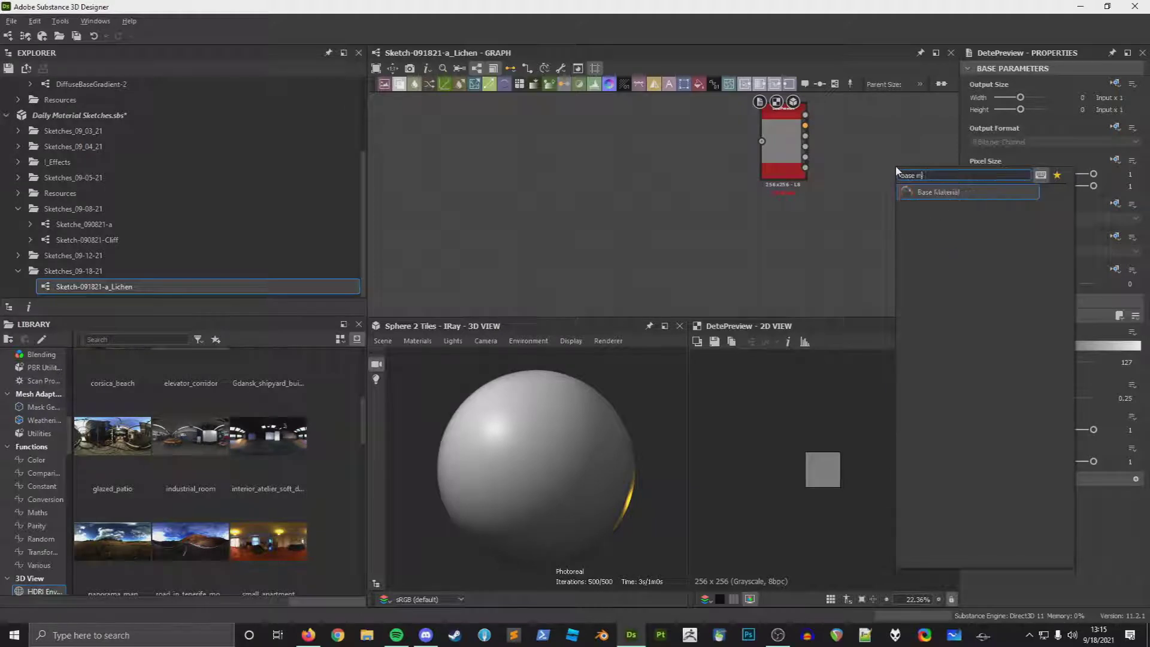
pyautogui.press('Return')
pyautogui.moveTo(882, 173); pyautogui.dragTo(914, 134)
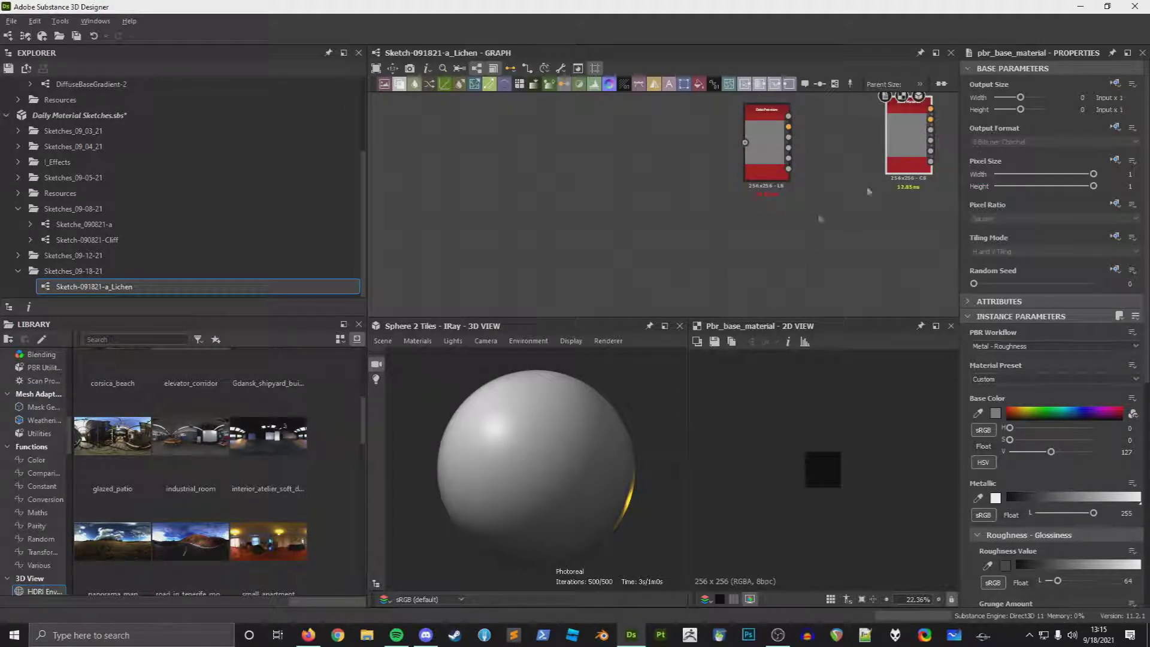
pyautogui.moveTo(533, 475)
pyautogui.mouseDown()
pyautogui.moveTo(493, 484)
pyautogui.moveTo(555, 476)
pyautogui.moveTo(533, 480)
pyautogui.mouseUp()
pyautogui.moveTo(915, 149); pyautogui.dragTo(915, 157)
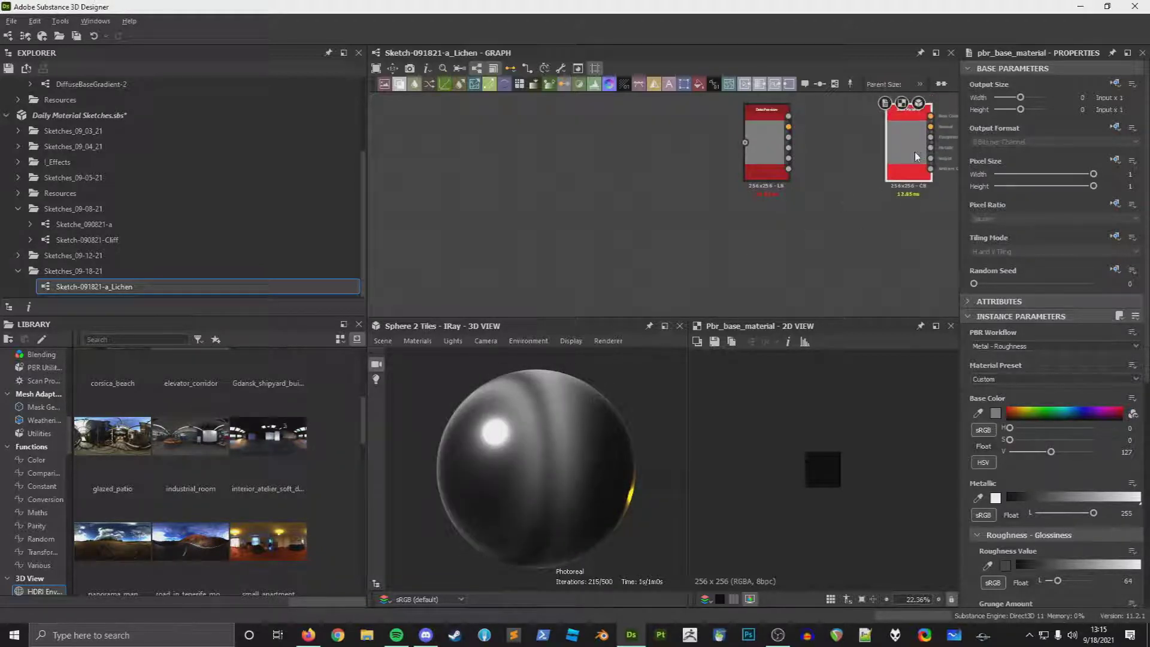
# Step: Set the Base Material's Metallic to 0 and enable its user-defined Base Color, Normal, Roughness, Ambient Occlusion and Height maps
pyautogui.scroll(-6, 1047, 265)
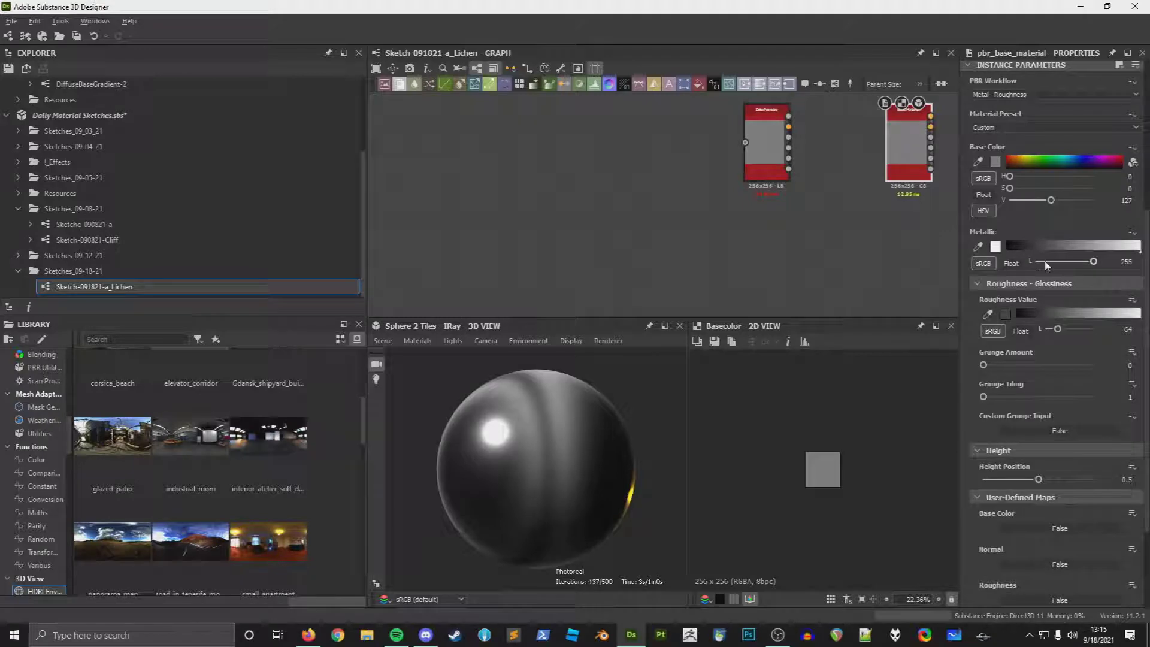
pyautogui.moveTo(1046, 266); pyautogui.dragTo(1034, 263)
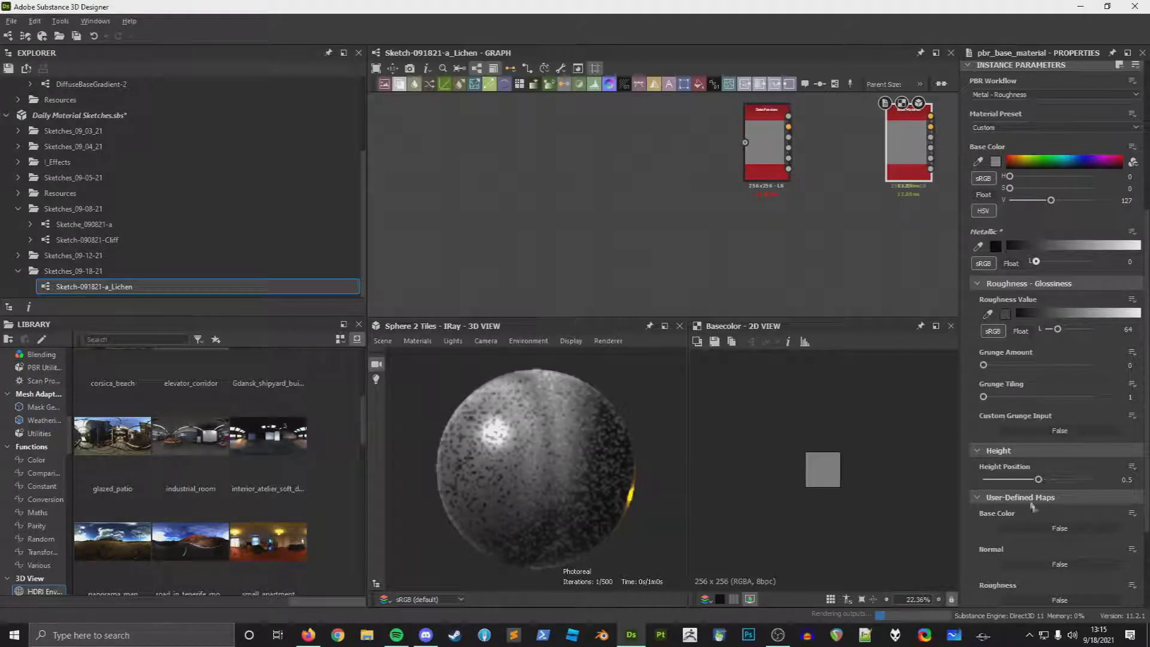
pyautogui.click(1060, 528)
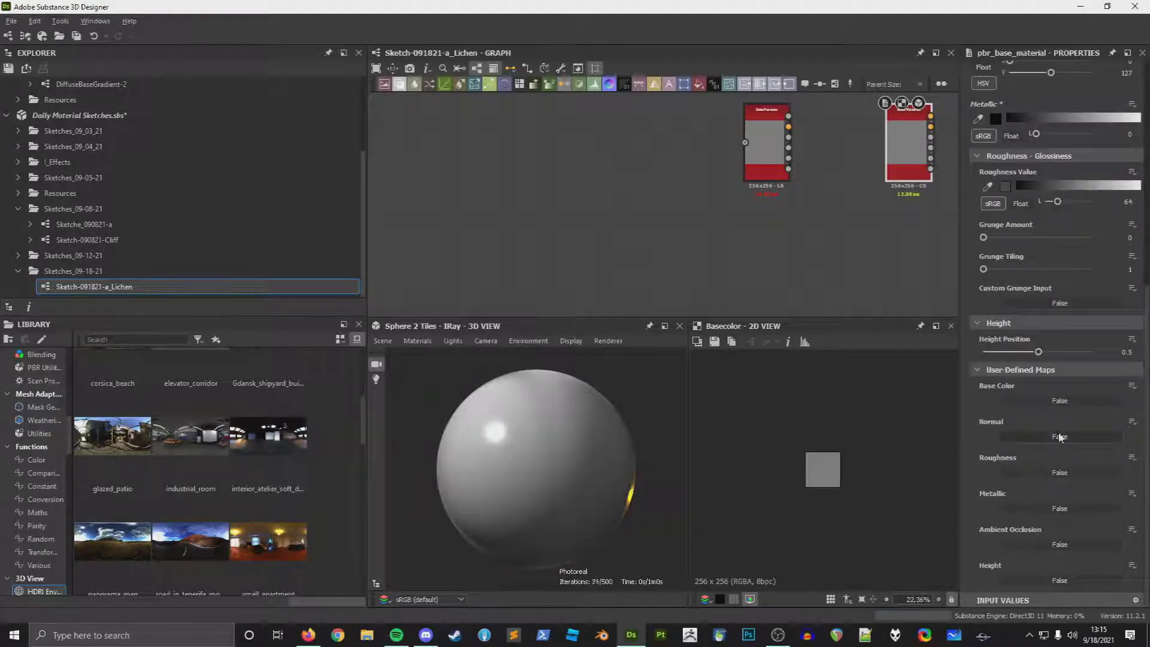
pyautogui.click(1061, 436)
pyautogui.click(1049, 545)
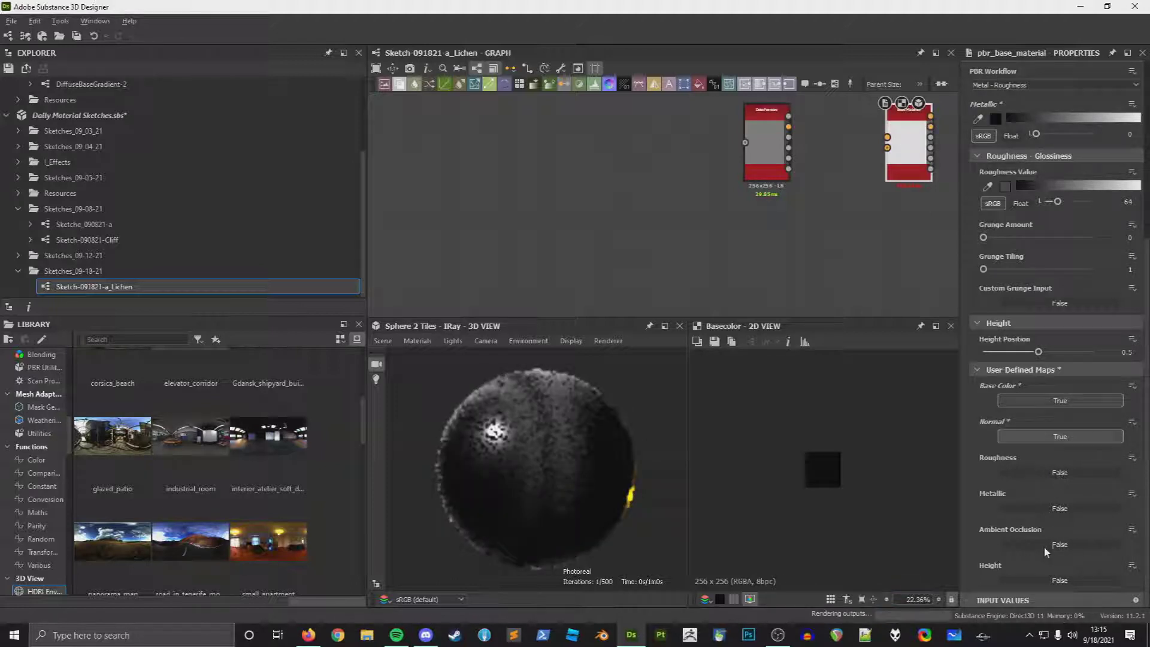
pyautogui.click(1057, 581)
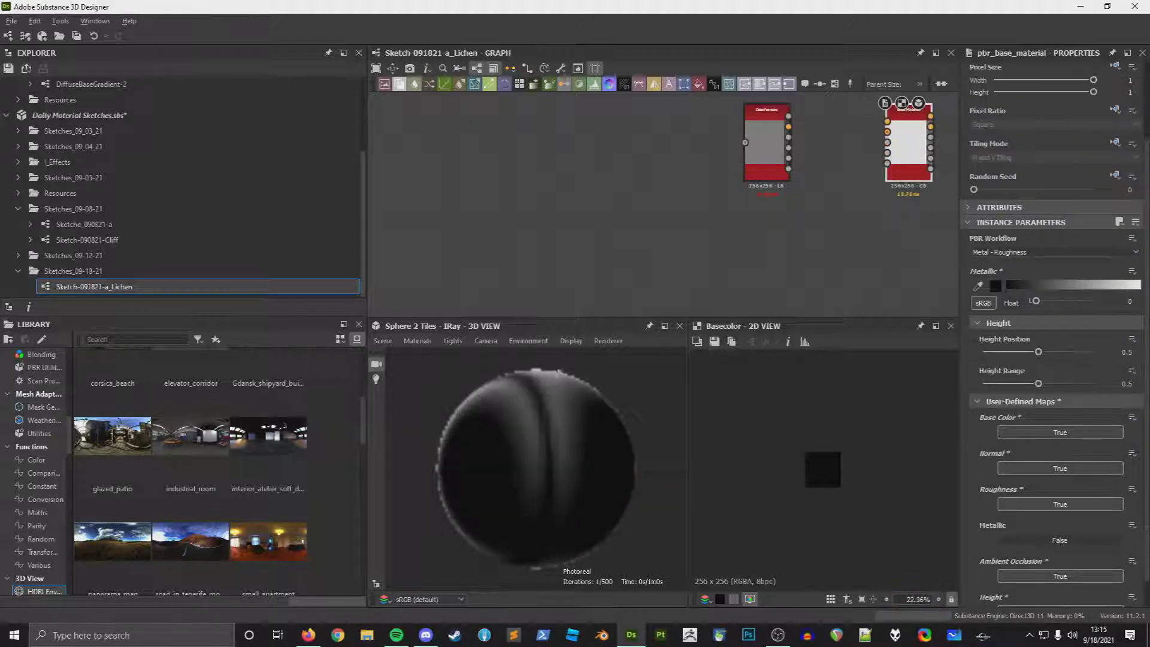
# Step: Switch the 3D view's renderer to OpenGL
pyautogui.click(599, 345)
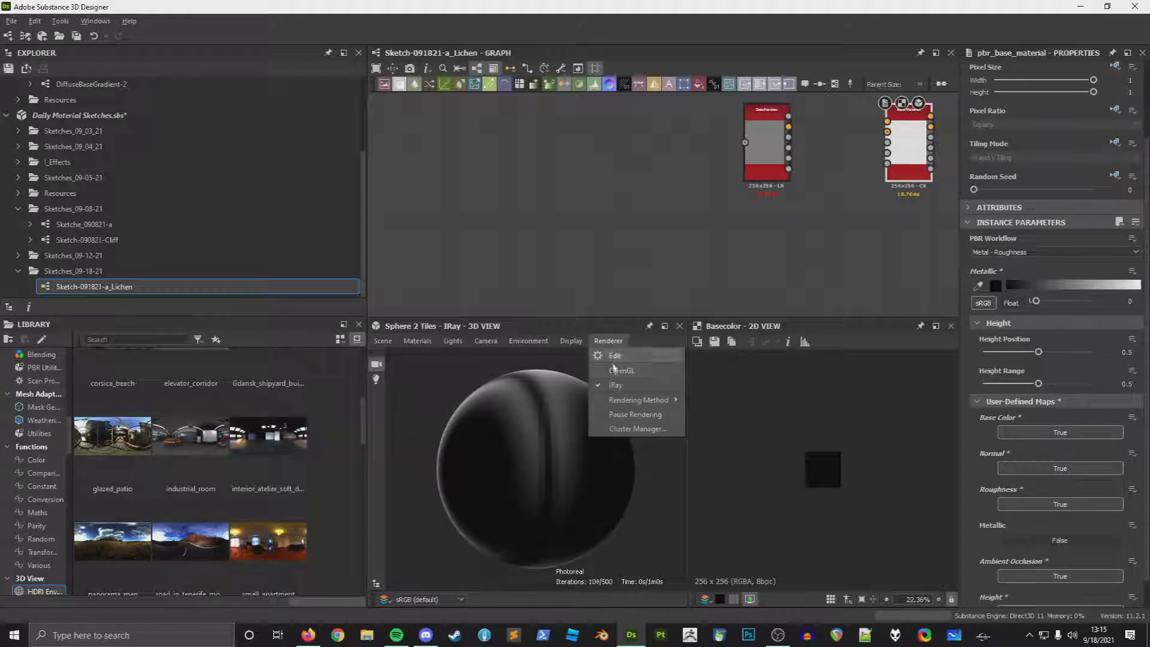
pyautogui.click(610, 352)
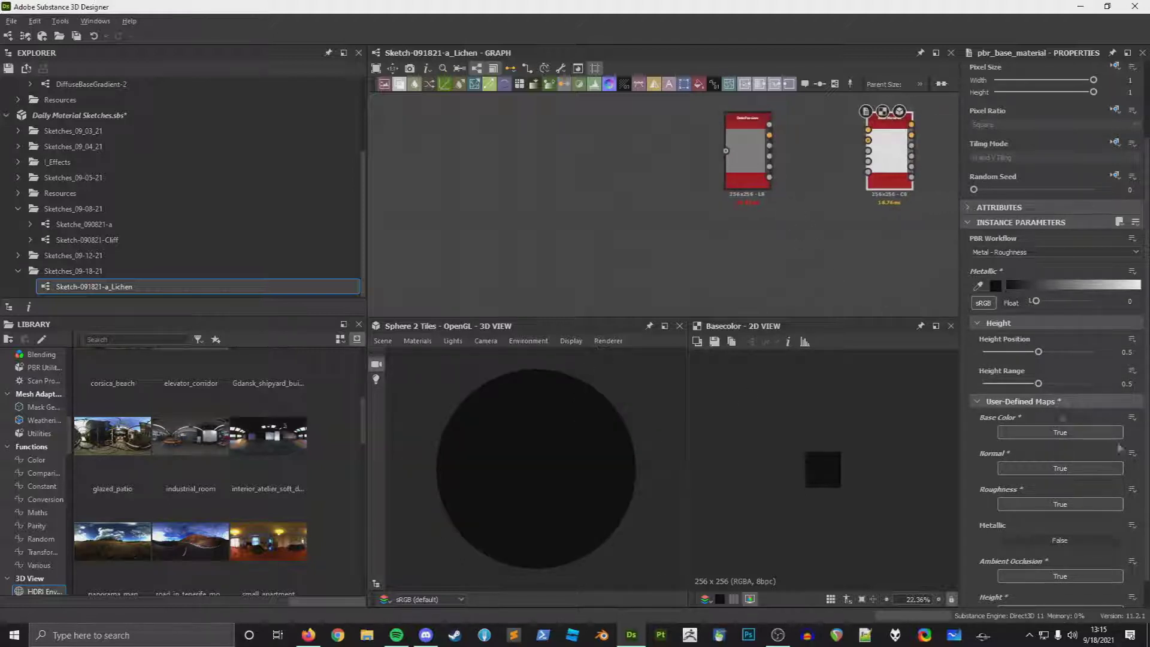
pyautogui.scroll(-1, 1078, 428)
pyautogui.scroll(3, 838, 95)
# Step: Connect DetePreview's first output to the Base Material's Base Color input through a new Gradient Map node
pyautogui.moveTo(717, 145); pyautogui.dragTo(888, 154)
pyautogui.click(834, 154)
pyautogui.press('space')
pyautogui.write('grad')
pyautogui.press('Return')
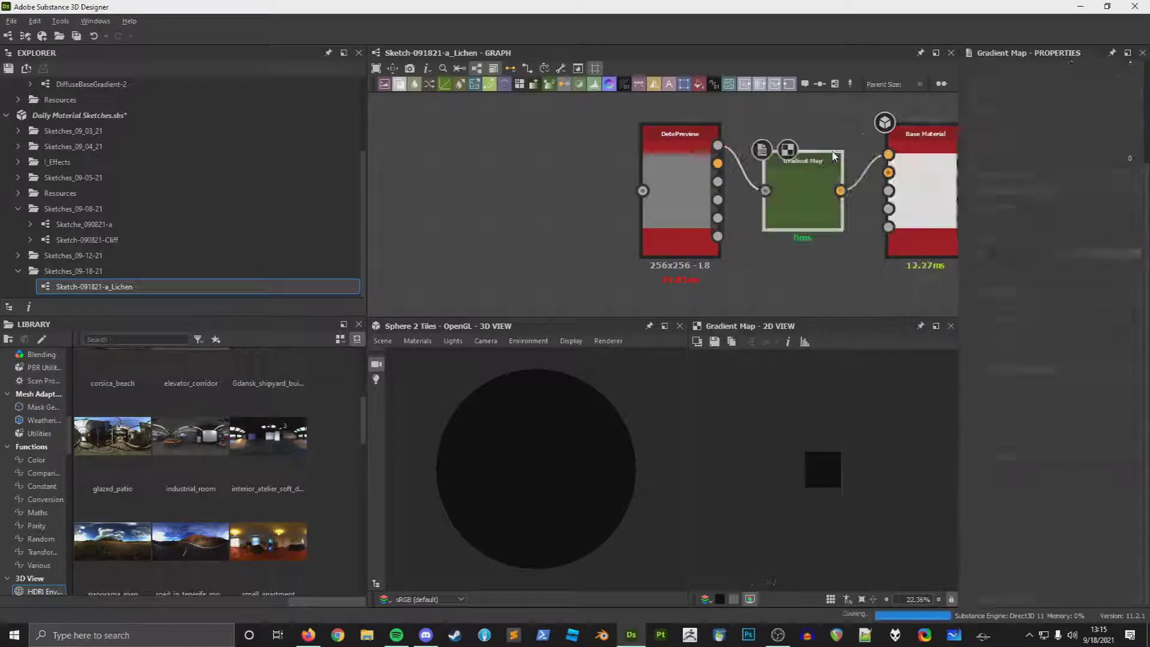
# Step: Connect DetePreview's normal, roughness, height and ambient occlusion outputs to the matching Base Material inputs
pyautogui.moveTo(717, 164); pyautogui.dragTo(888, 173)
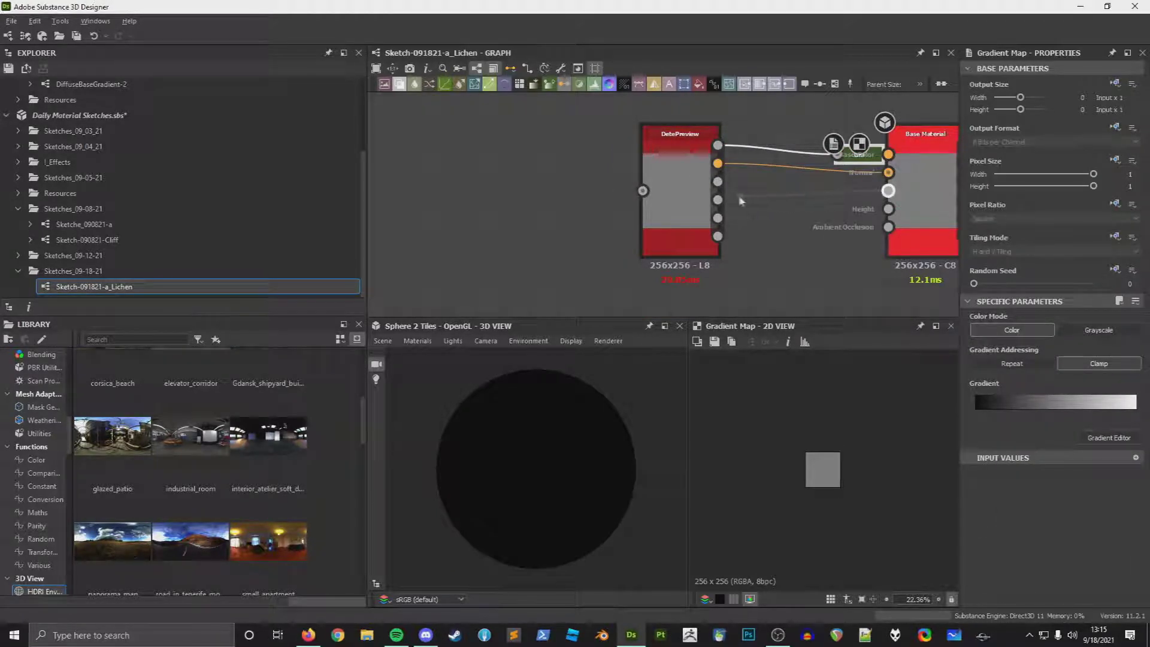
pyautogui.moveTo(718, 181); pyautogui.dragTo(888, 190)
pyautogui.moveTo(717, 218); pyautogui.dragTo(888, 227)
pyautogui.moveTo(841, 277); pyautogui.dragTo(794, 262, button='middle')
# Step: Show the Base Material's outputs in the 3D view and switch its renderer to IRay
pyautogui.moveTo(876, 197); pyautogui.dragTo(546, 463, button='middle')
pyautogui.doubleClick(647, 205)
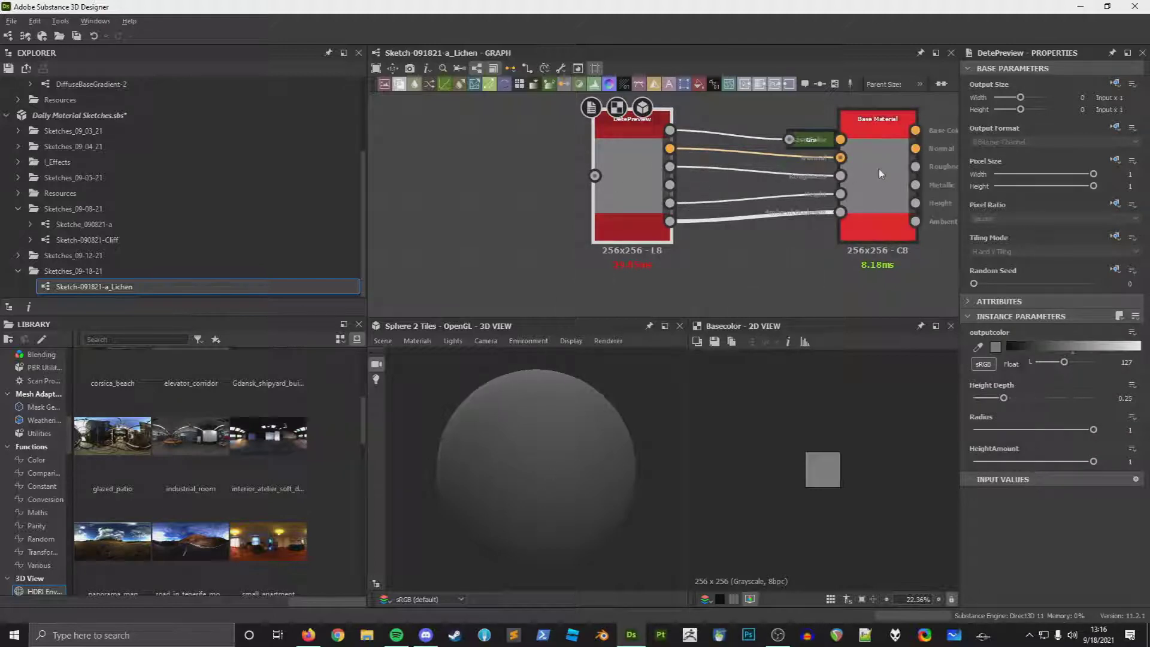
pyautogui.click(608, 340)
pyautogui.click(617, 385)
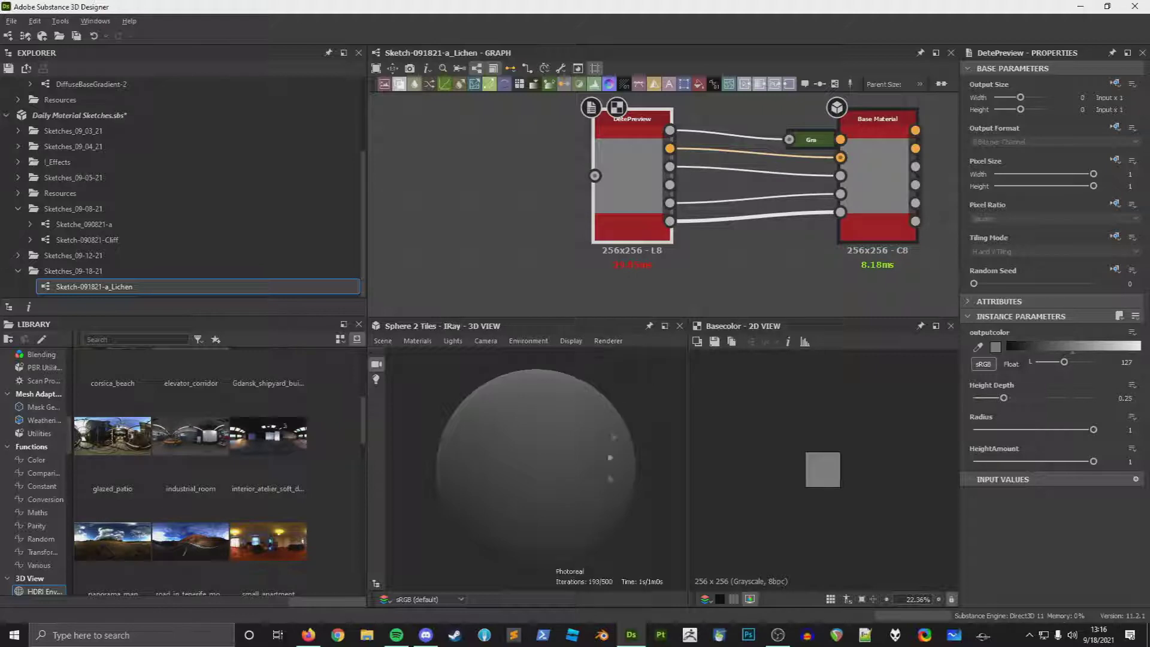
# Step: Open the 3D scene's sphere mesh properties to check its subdivision settings
pyautogui.click(417, 340)
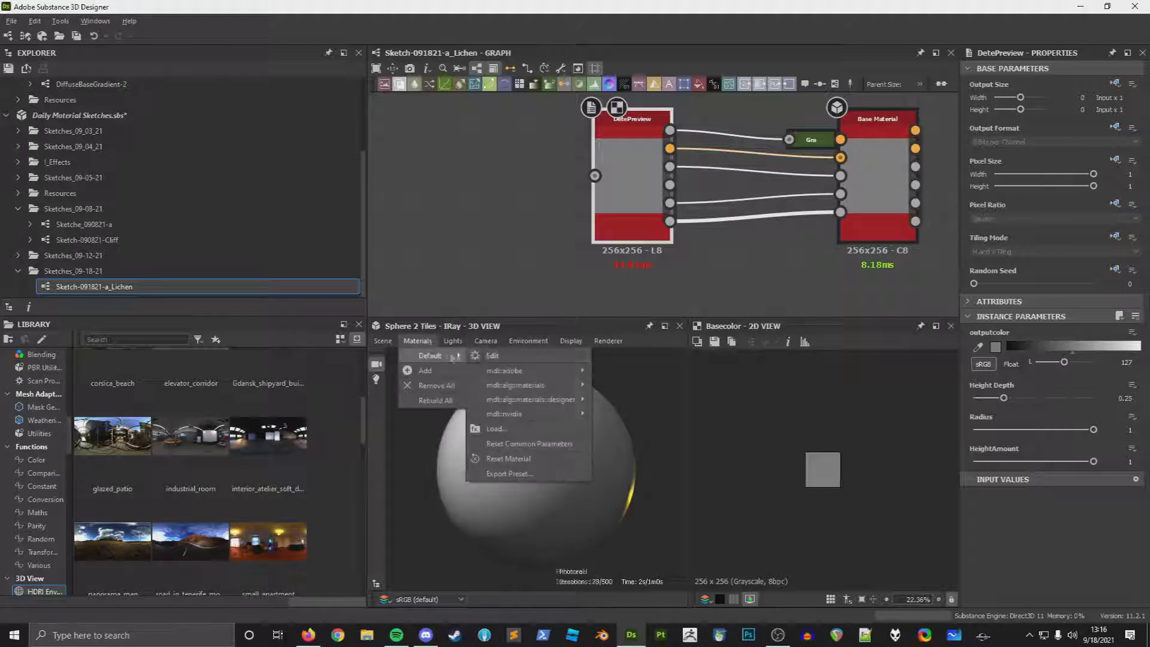
pyautogui.moveTo(382, 341)
pyautogui.click(424, 21)
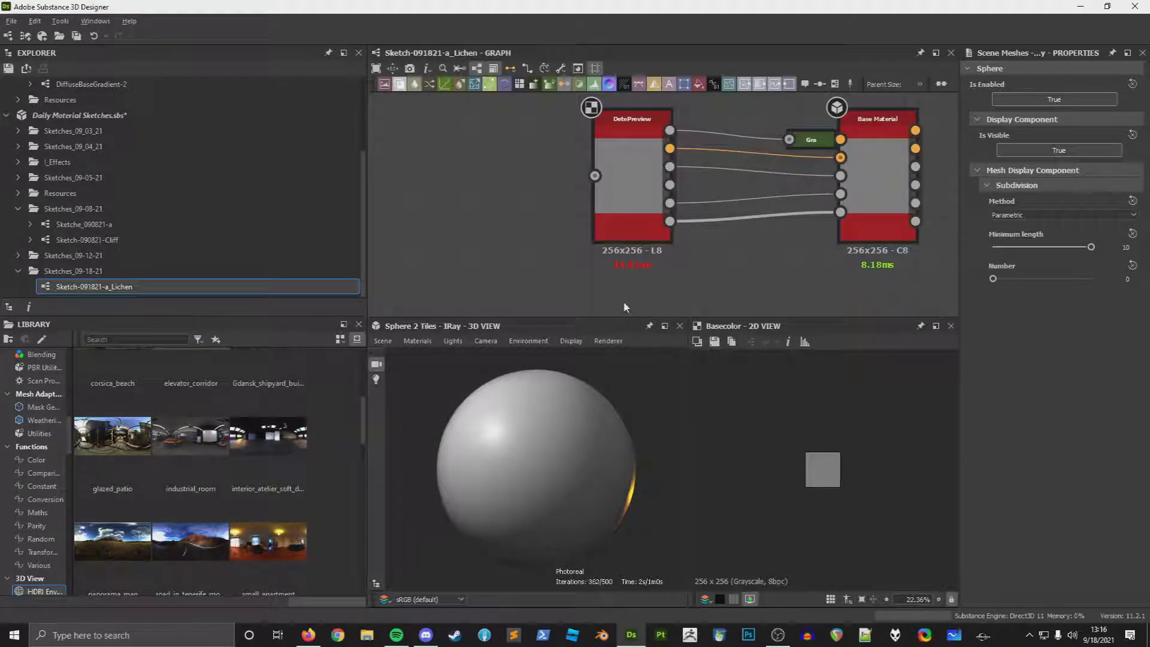
# Step: Add a frame around the DetePreview, Gradient Map and Base Material nodes and title it Outputs
pyautogui.scroll(-6, 819, 215)
pyautogui.scroll(7, 859, 201)
pyautogui.scroll(-1, 863, 198)
pyautogui.rightClick(864, 198)
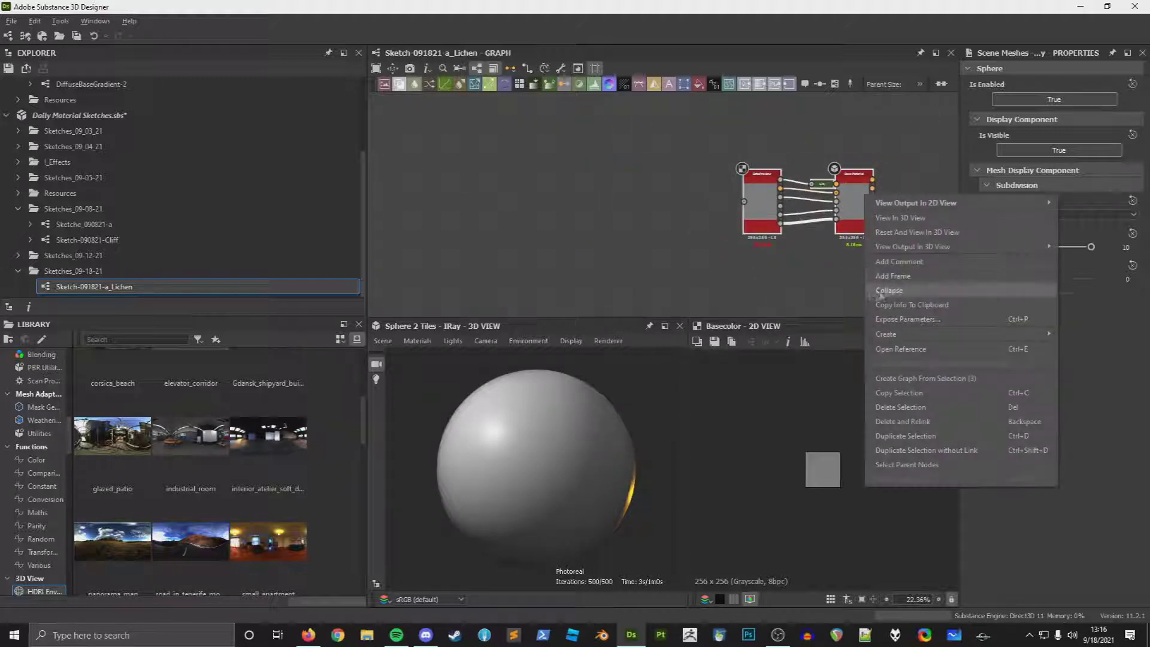
pyautogui.click(886, 290)
pyautogui.click(1029, 70)
pyautogui.click(1028, 70)
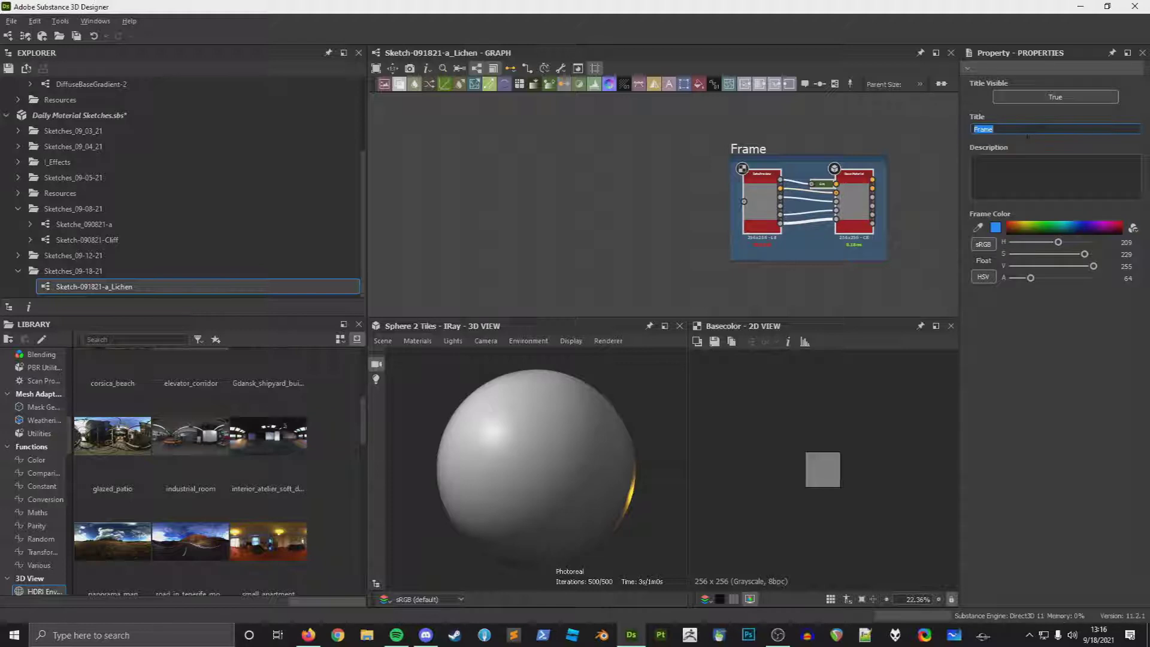
pyautogui.write('Output')
pyautogui.press('Return')
pyautogui.doubleClick(1025, 134)
pyautogui.write('s')
pyautogui.press('Return')
# Step: Switch to the browser and examine the yellow-green lichen reference photo up close for its lobe shapes
pyautogui.moveTo(495, 196); pyautogui.dragTo(663, 196, button='middle')
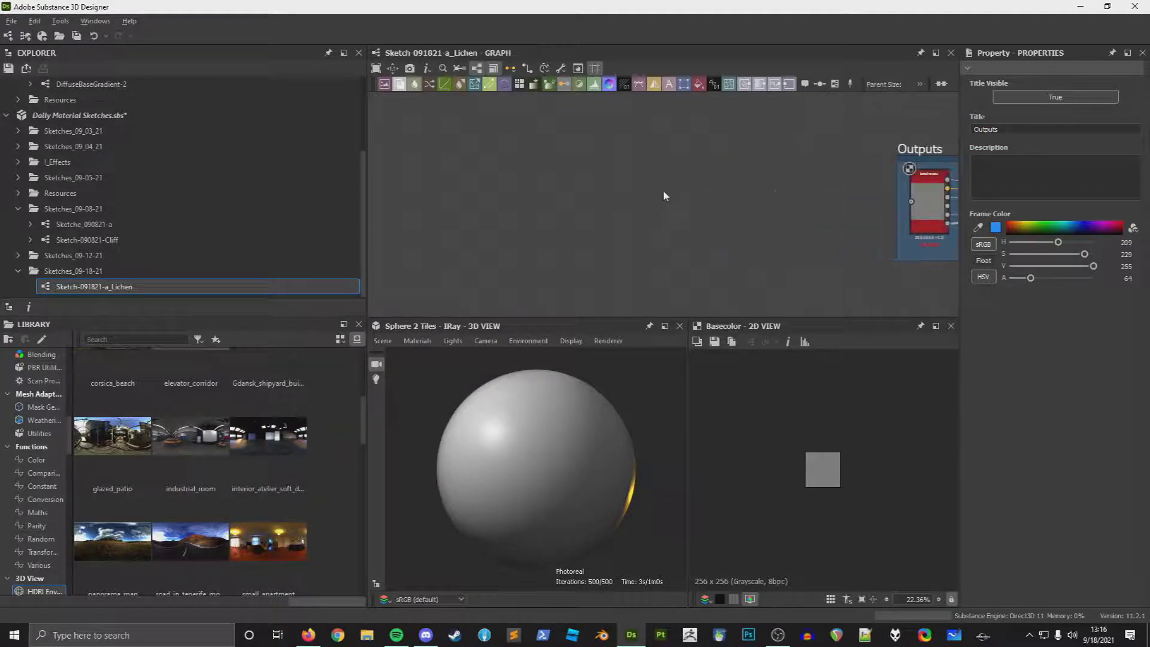
pyautogui.hotkey('alt', 'Tab')
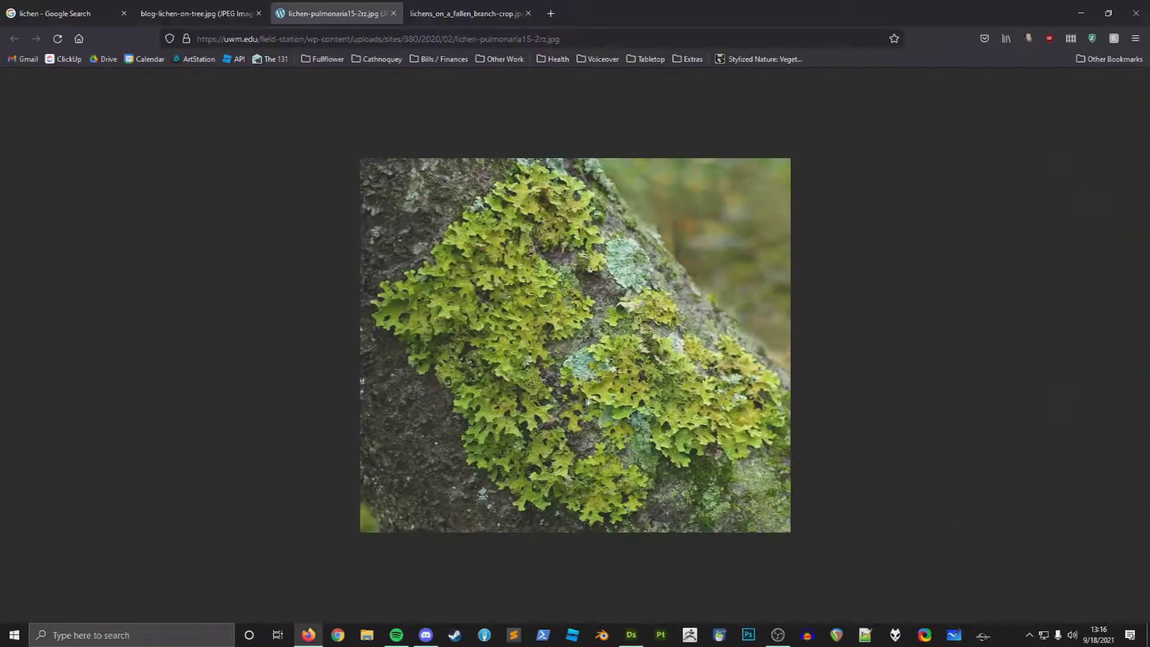
pyautogui.keyDown('ctrl'); pyautogui.scroll(3, 571, 400); pyautogui.keyUp('ctrl')
pyautogui.scroll(-2, 554, 378)
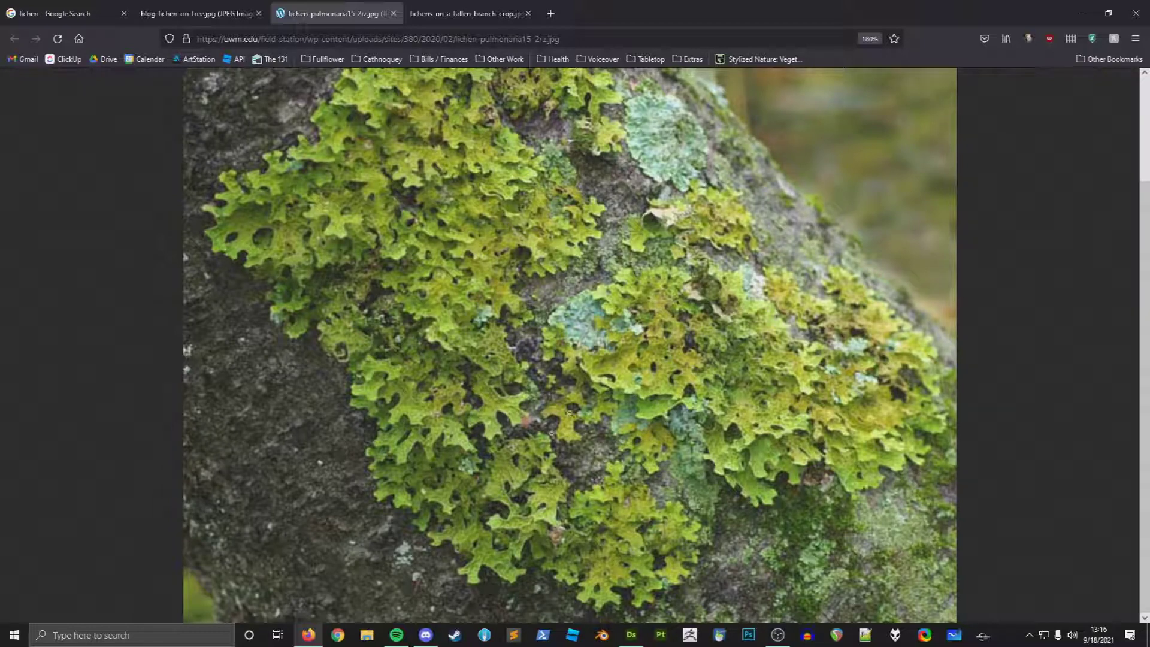
pyautogui.click(1077, 17)
# Step: Add a Polygon 1 node to the empty graph area before the Outputs frame
pyautogui.press('space')
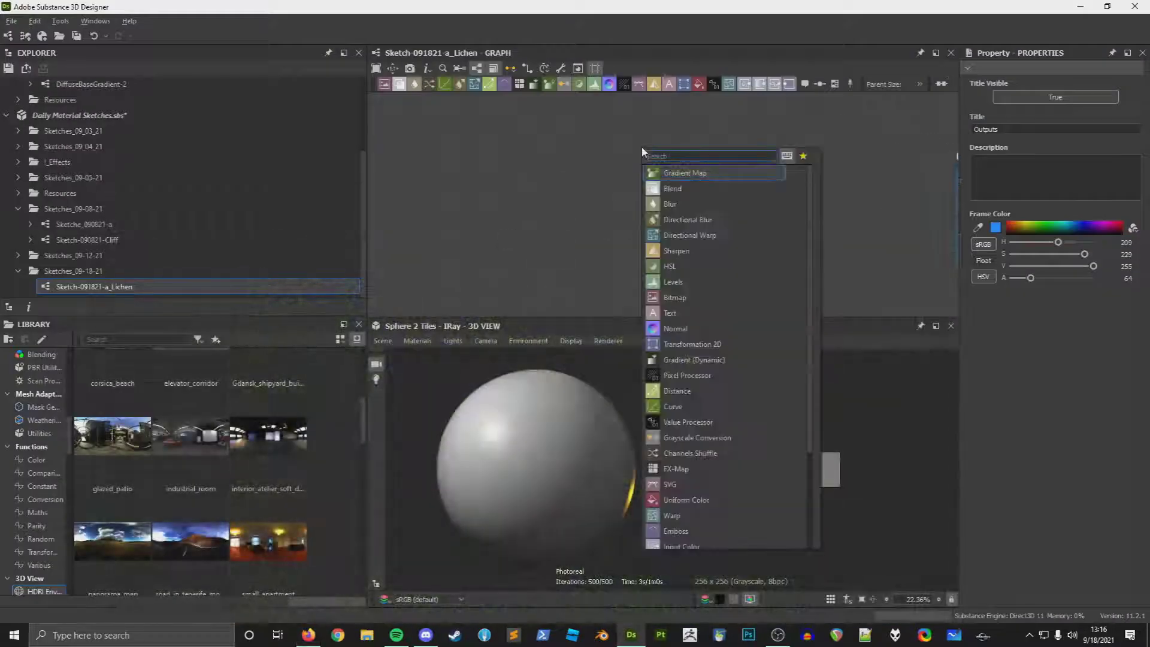
pyautogui.write('s')
pyautogui.press('BackSpace')
pyautogui.write('poly')
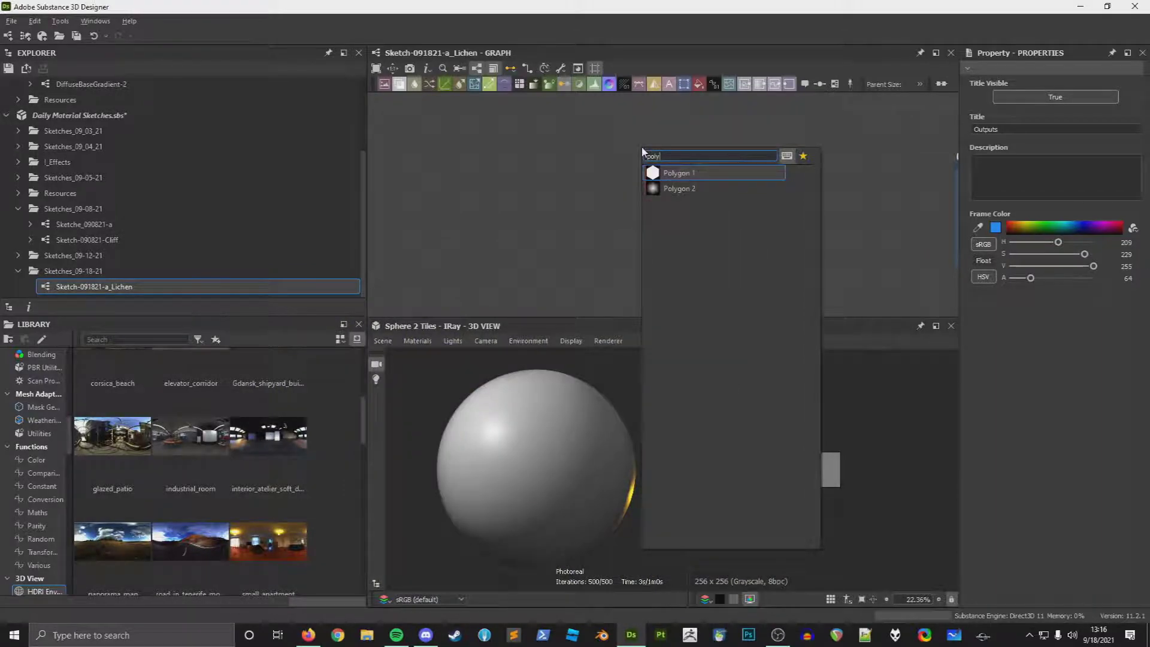
pyautogui.press('Return')
pyautogui.scroll(5, 805, 507)
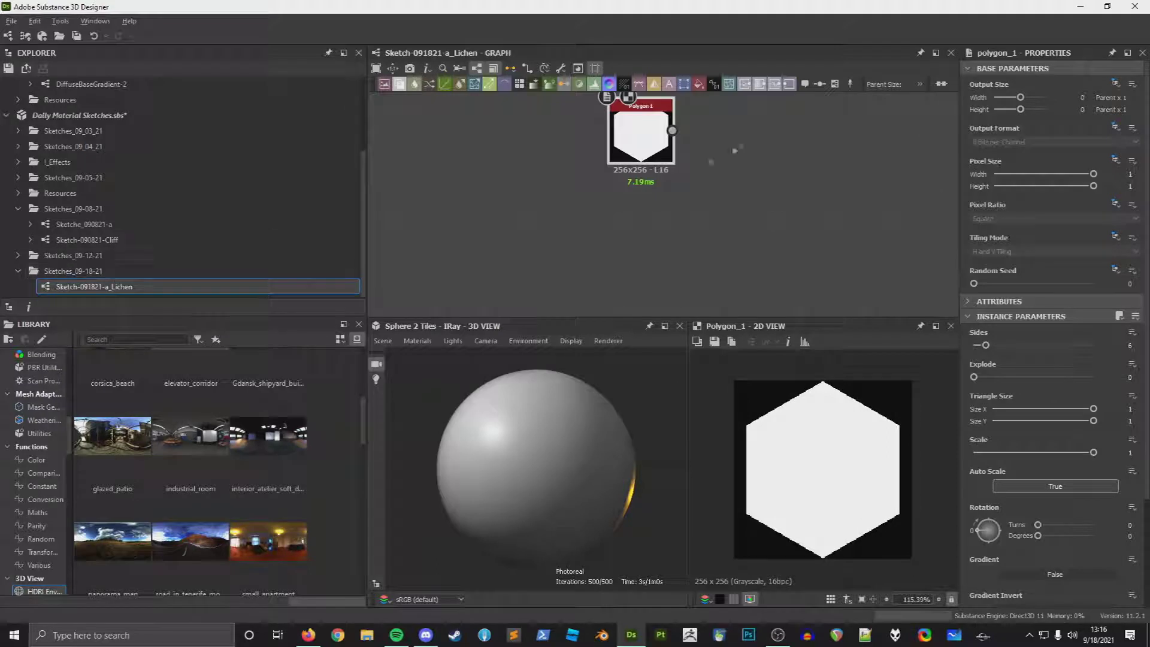
# Step: Set the Lichen graph's output width and height to 3, giving nodes a 2048 x 2048 resolution
pyautogui.click(118, 289)
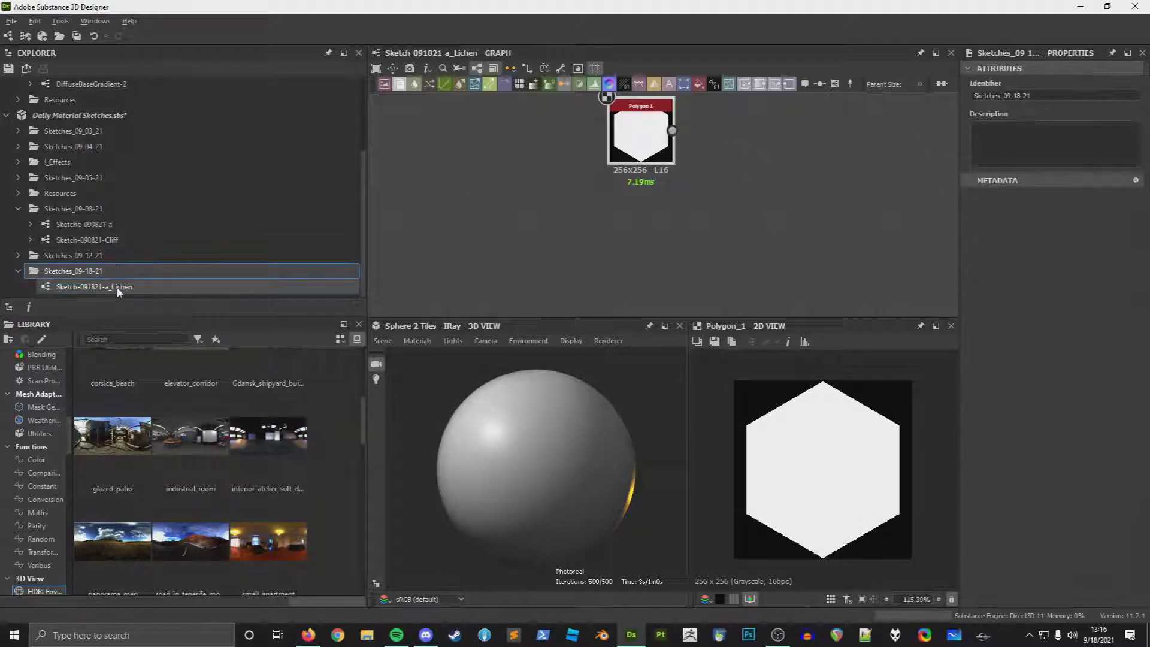
pyautogui.moveTo(1029, 97); pyautogui.dragTo(1040, 97)
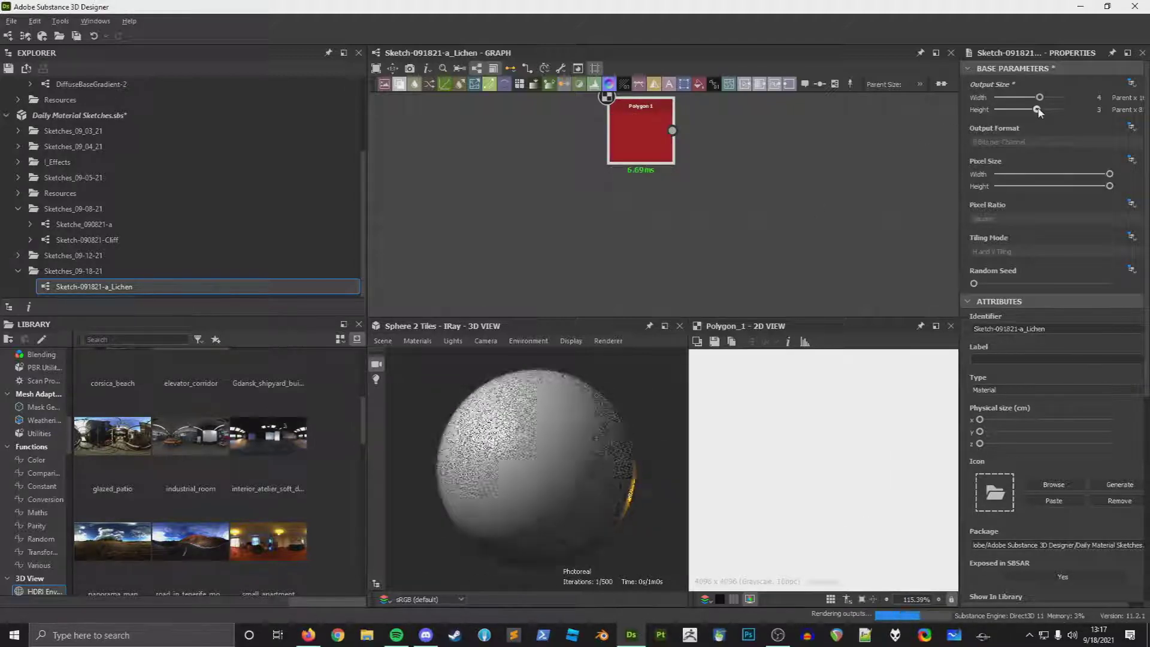
pyautogui.moveTo(1039, 98); pyautogui.dragTo(1037, 99)
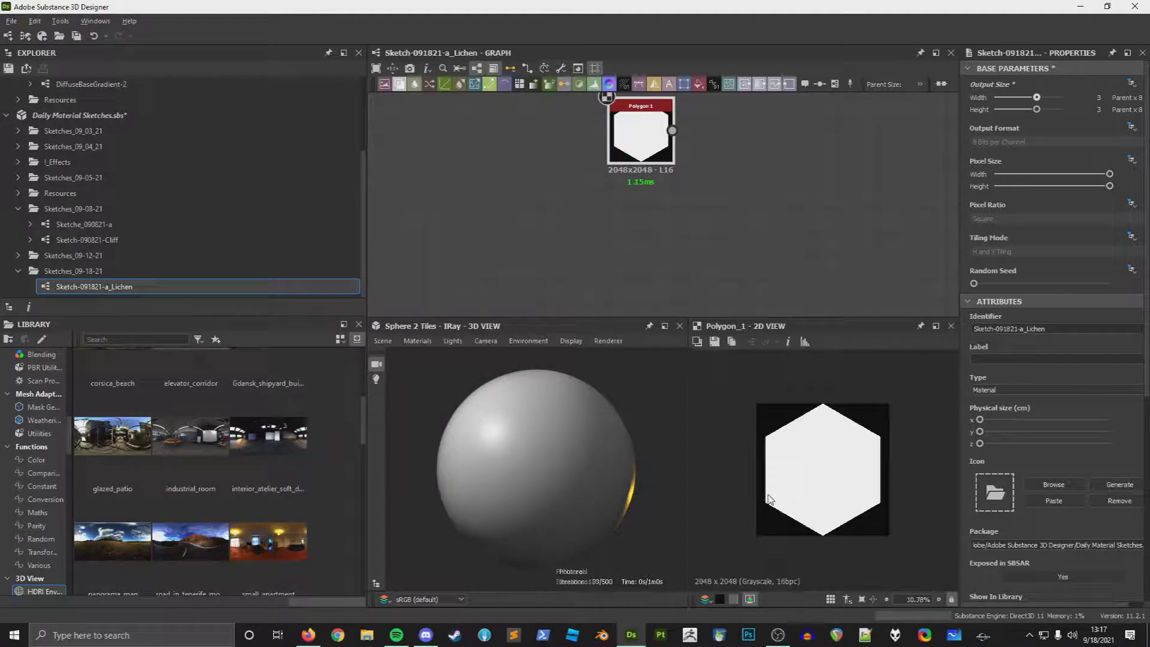
# Step: Set the Polygon 1 node to 5 sides and a scale of 0.9
pyautogui.click(659, 125)
pyautogui.moveTo(752, 178); pyautogui.dragTo(553, 199, button='middle')
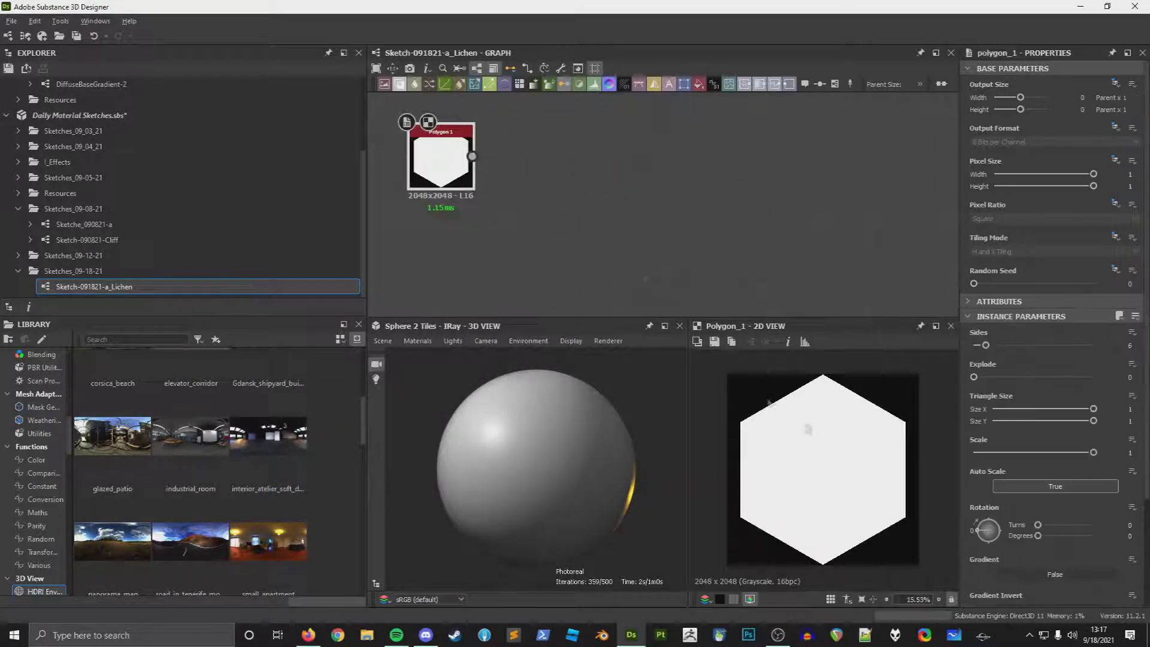
pyautogui.scroll(-5, 650, 243)
pyautogui.scroll(5, 584, 267)
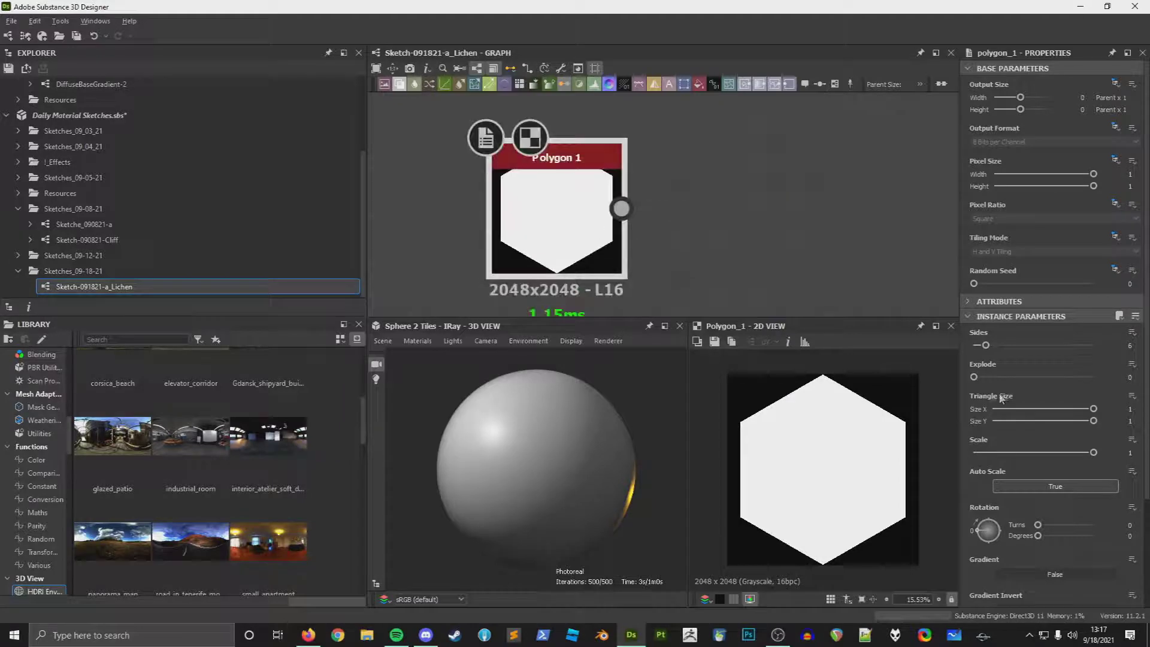
pyautogui.moveTo(986, 345); pyautogui.dragTo(980, 346)
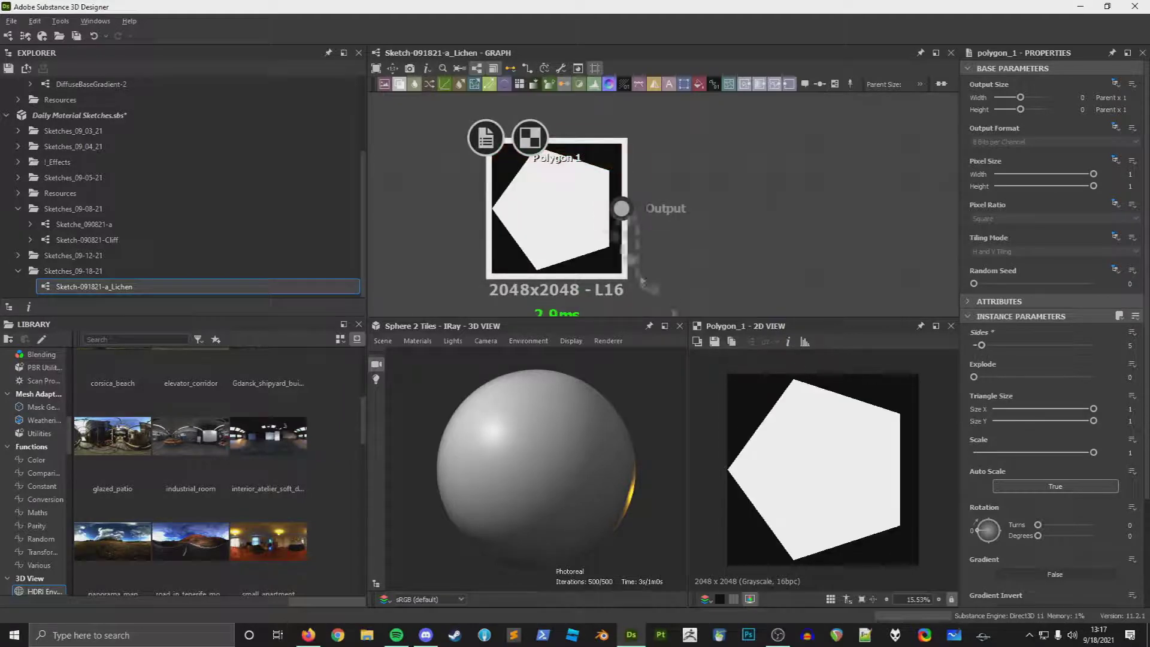
pyautogui.moveTo(1094, 453); pyautogui.dragTo(1095, 456)
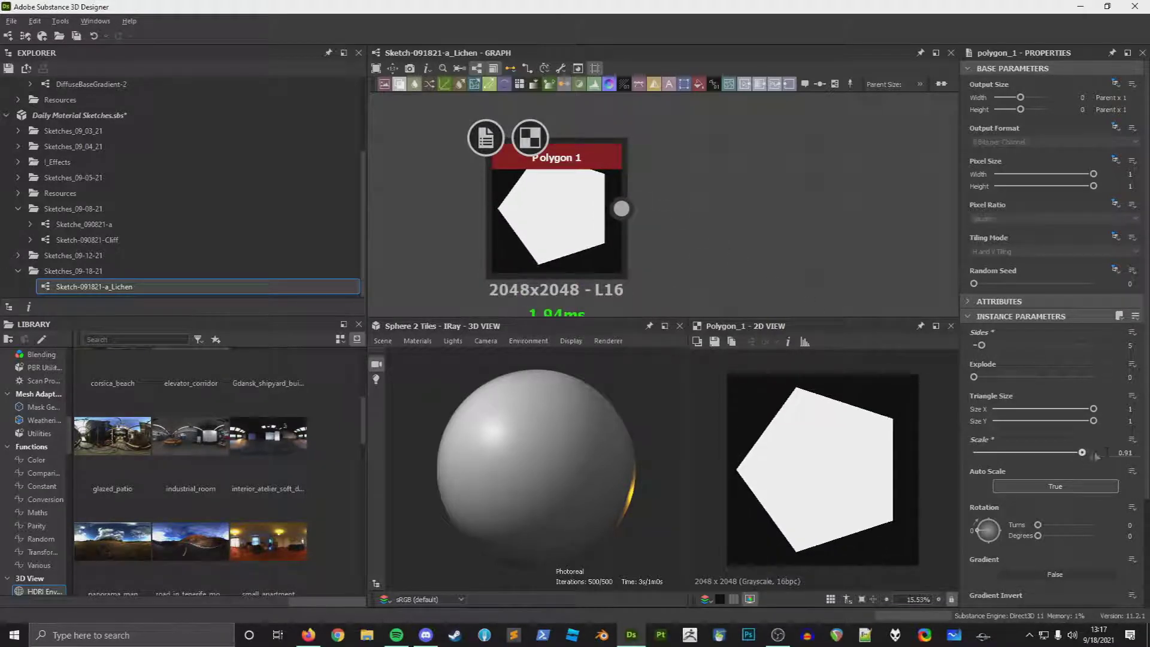
pyautogui.press('Return')
# Step: Reposition the Polygon 1 node and add a Shape node beside it
pyautogui.moveTo(550, 221); pyautogui.dragTo(506, 215)
pyautogui.scroll(-5, 491, 215)
pyautogui.click(535, 209)
pyautogui.press('space')
pyautogui.write('shape')
pyautogui.press('Return')
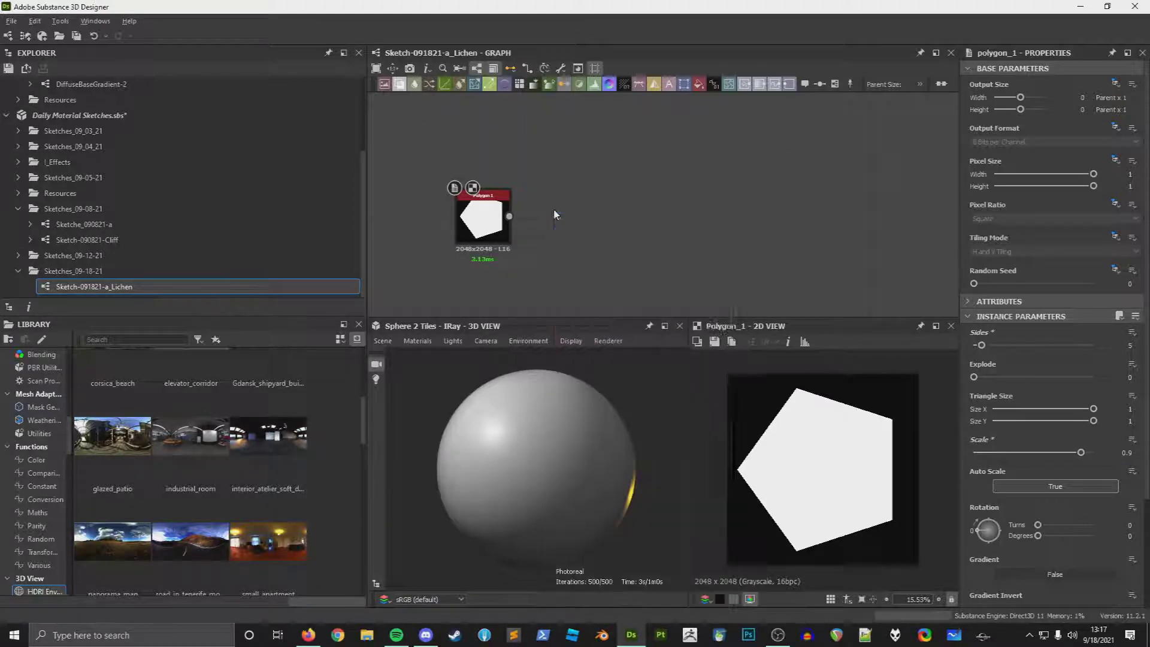
# Step: Try the Paraboloid pattern and another rounded gradient pattern on the Shape node
pyautogui.click(1021, 376)
pyautogui.press('Down')
pyautogui.press('Down')
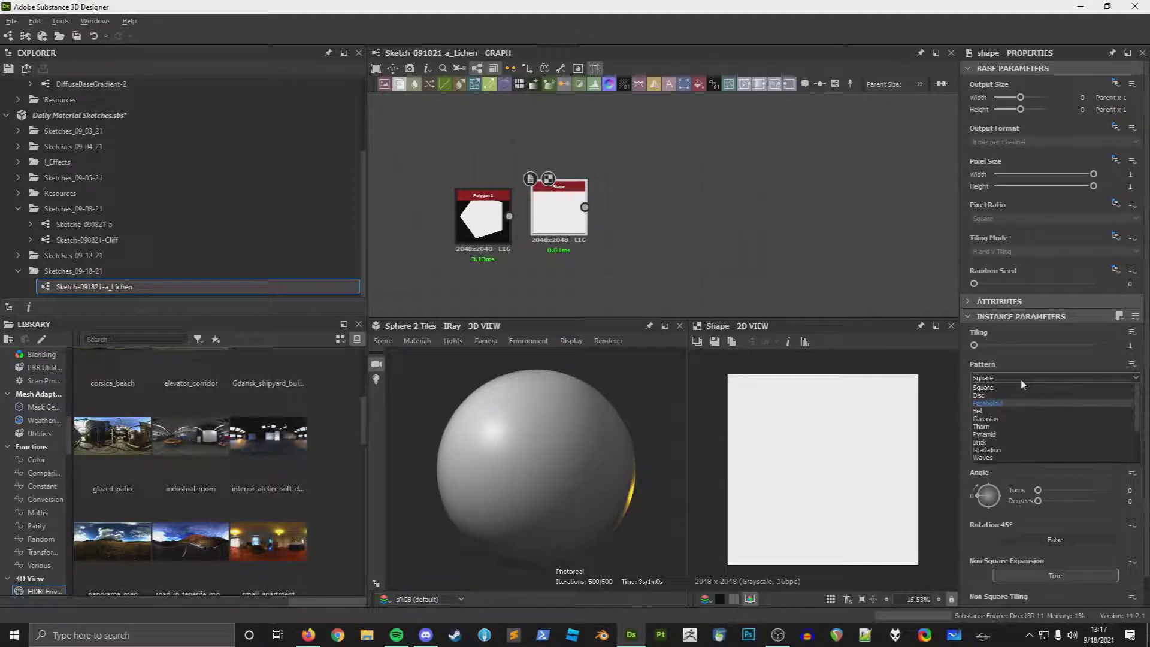
pyautogui.press('Return')
pyautogui.click(997, 378)
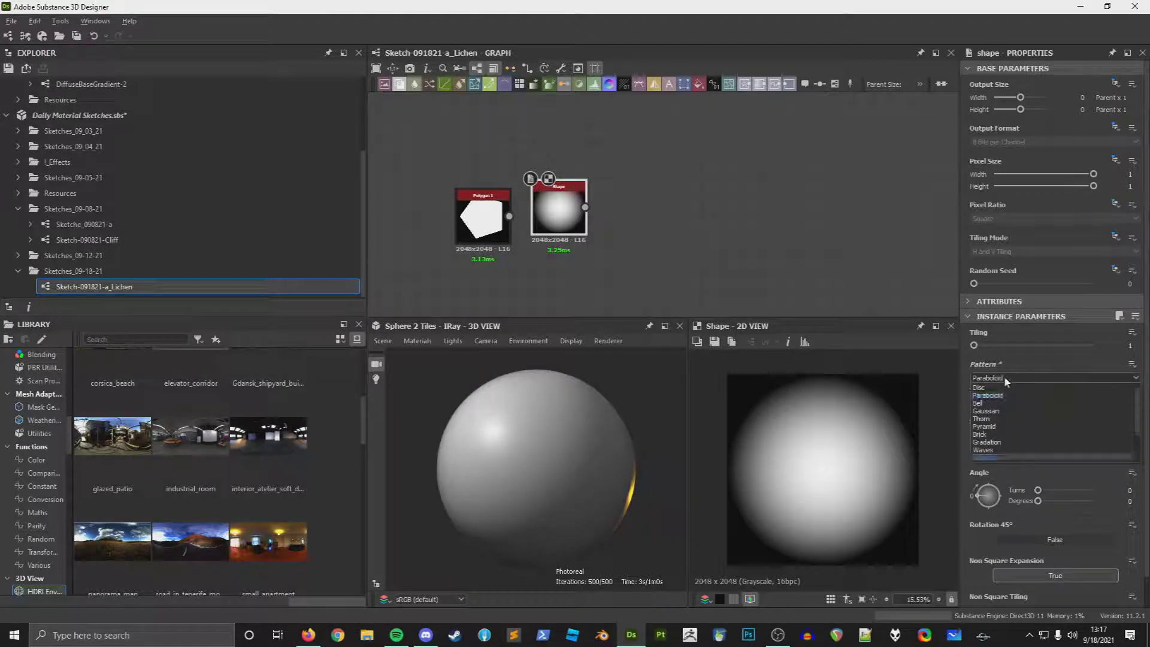
pyautogui.scroll(-3, 1003, 389)
pyautogui.click(994, 412)
# Step: Set the Shape node's pattern to Disc and its scale to 0.9
pyautogui.click(994, 380)
pyautogui.click(994, 385)
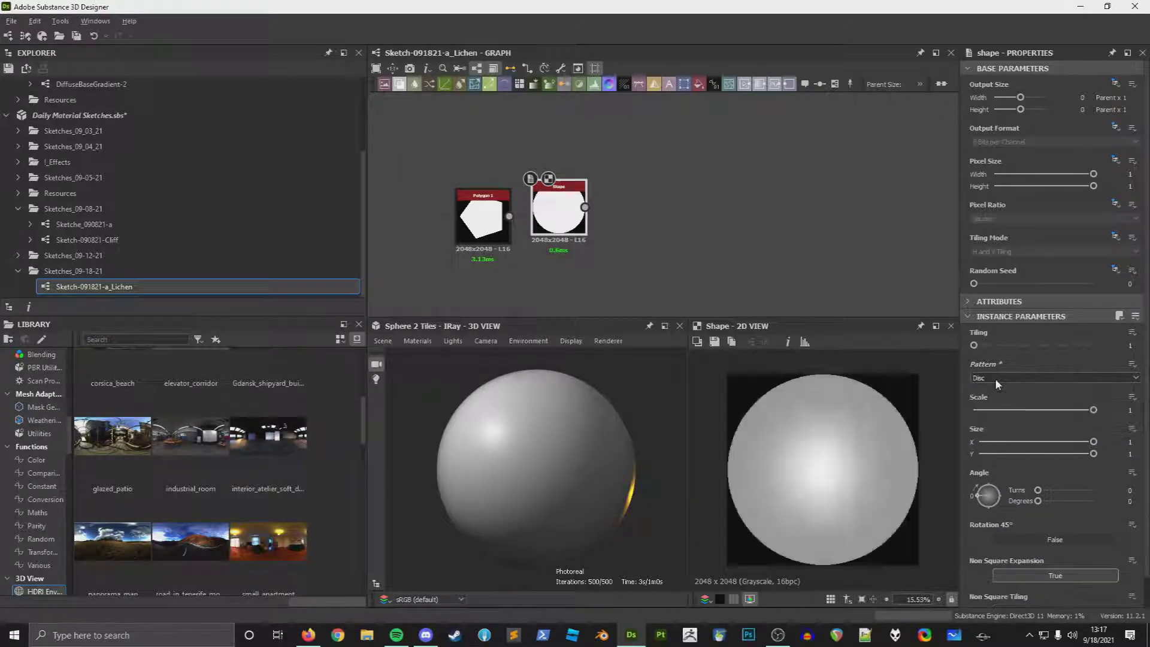
pyautogui.click(1130, 442)
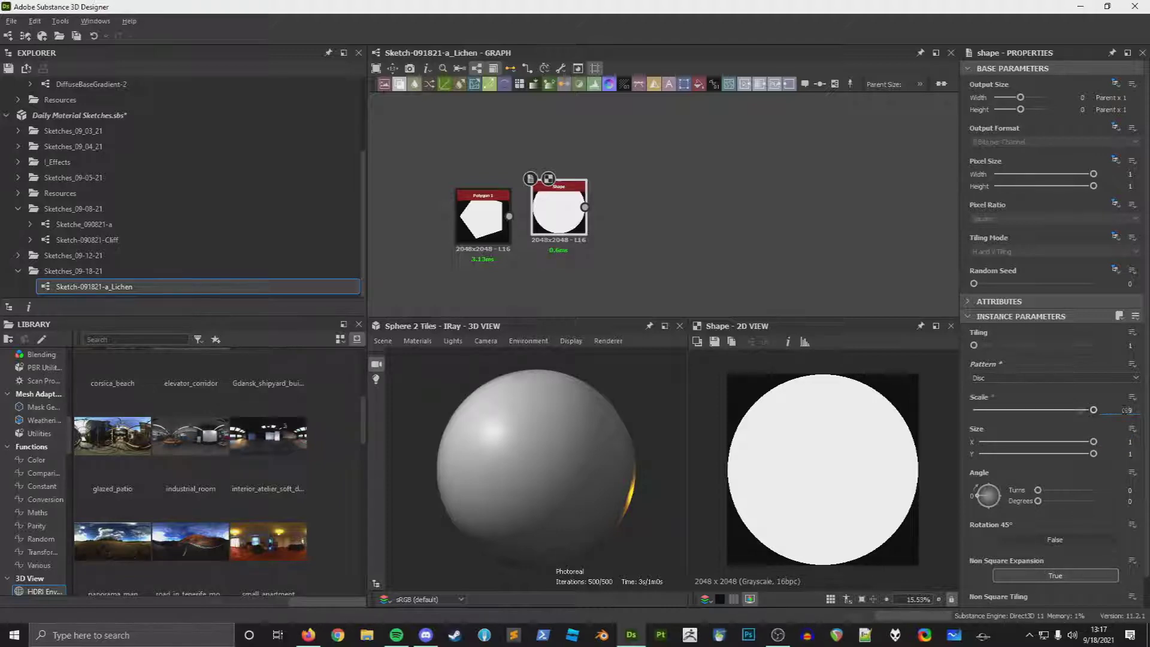
pyautogui.press('Return')
# Step: Place the Shape node above Polygon 1 and feed its output into a new Transformation 2D node
pyautogui.moveTo(564, 211); pyautogui.dragTo(586, 137)
pyautogui.write('tran')
pyautogui.press('Return')
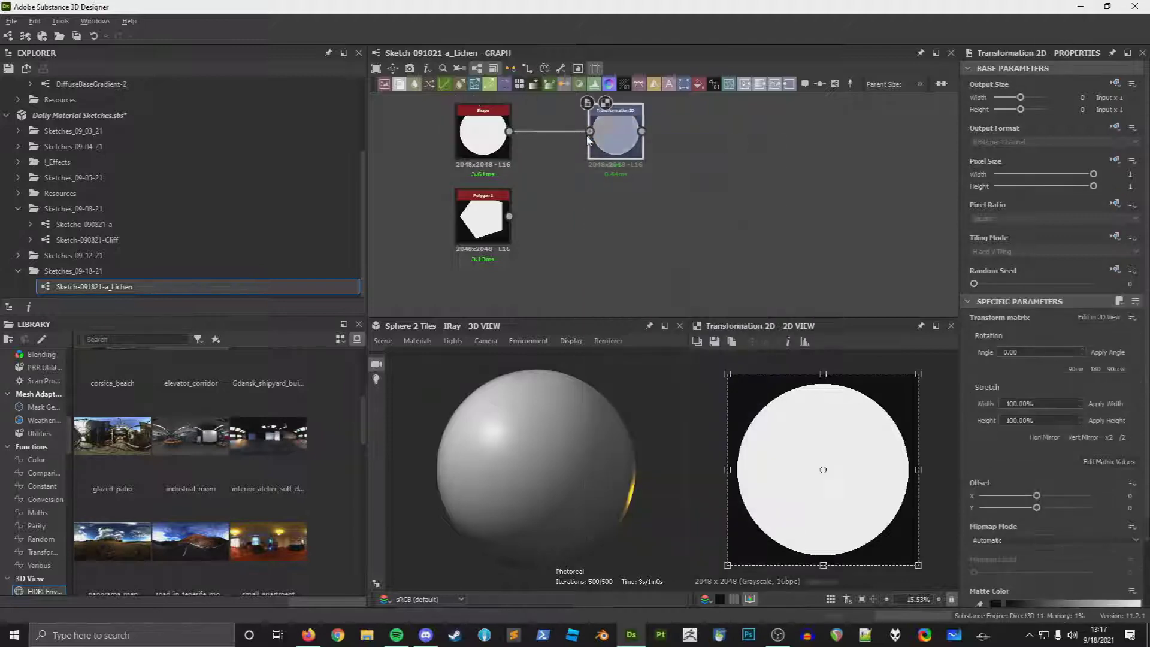
# Step: Feed Polygon 1 into a new Warp node and move Polygon 1 level with it
pyautogui.moveTo(511, 221); pyautogui.dragTo(608, 219)
pyautogui.write('warp')
pyautogui.press('Return')
pyautogui.click(479, 221)
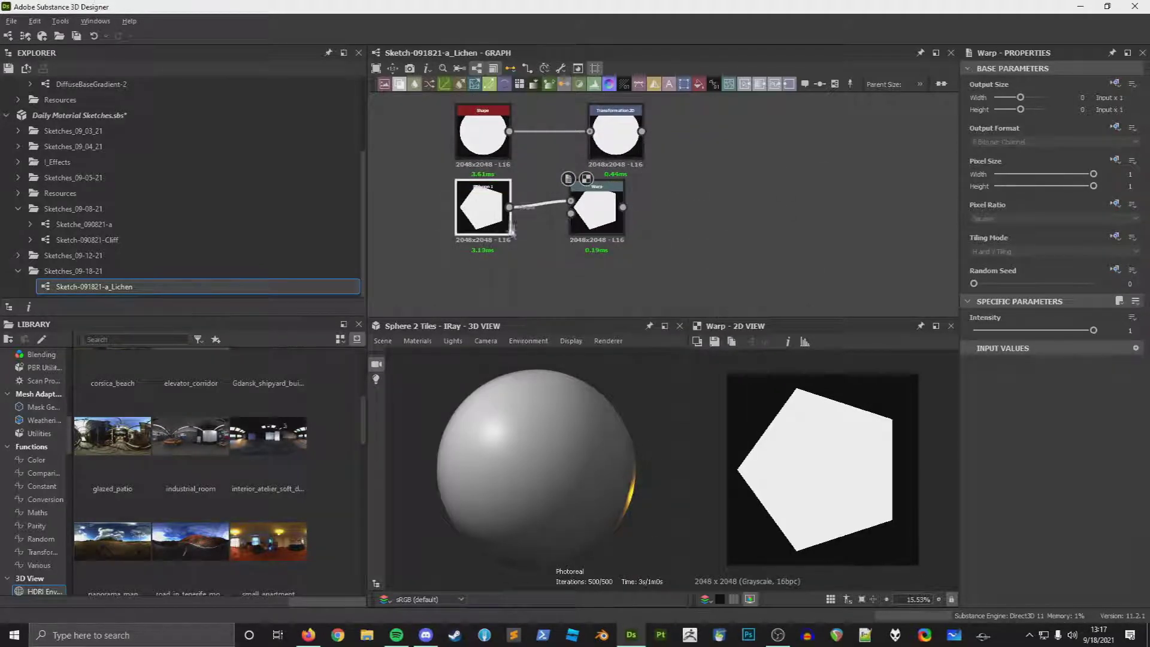
# Step: Add a Perlin Noise node below Polygon 1 and connect it to the Warp node's second input
pyautogui.moveTo(559, 211); pyautogui.dragTo(620, 209, button='middle')
pyautogui.press('space')
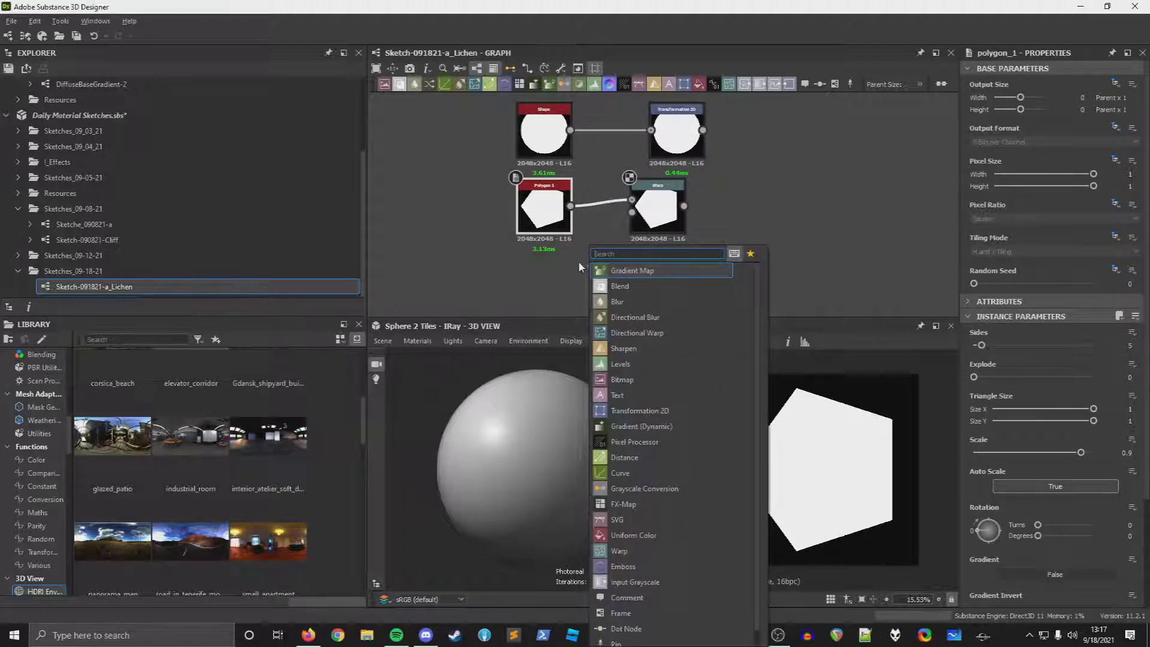
pyautogui.write('perk')
pyautogui.press('BackSpace')
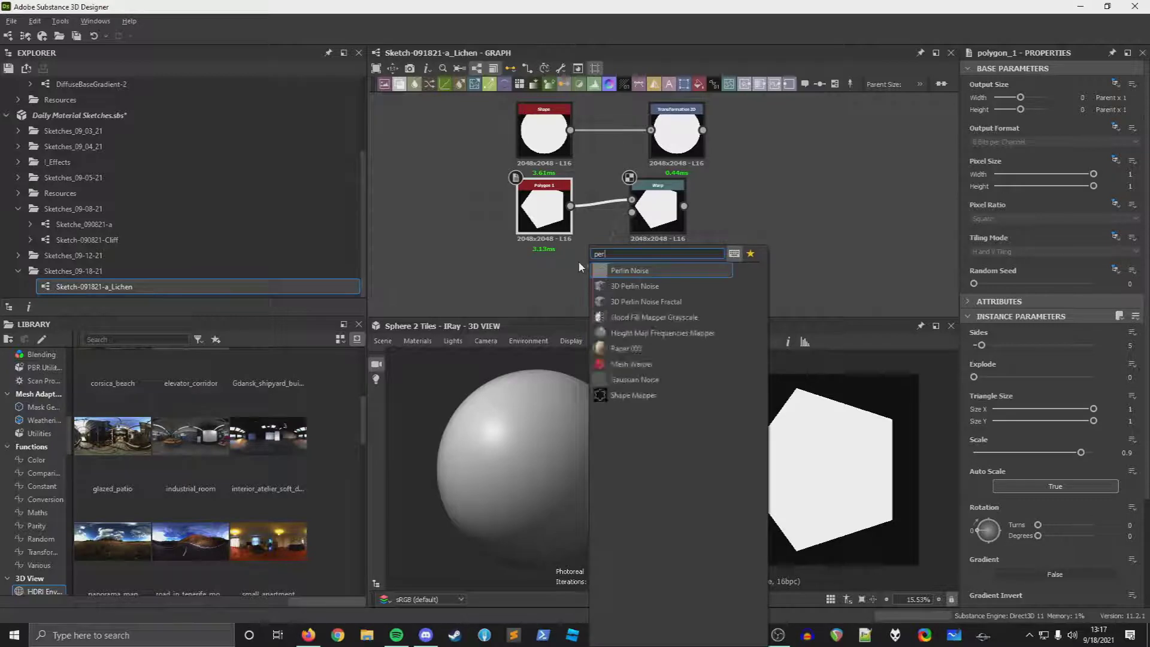
pyautogui.write('l')
pyautogui.press('Return')
pyautogui.moveTo(563, 244); pyautogui.dragTo(544, 260)
# Step: Lower the Perlin Noise scale to give the Warp a coarser distortion pattern
pyautogui.moveTo(1032, 345); pyautogui.dragTo(994, 346)
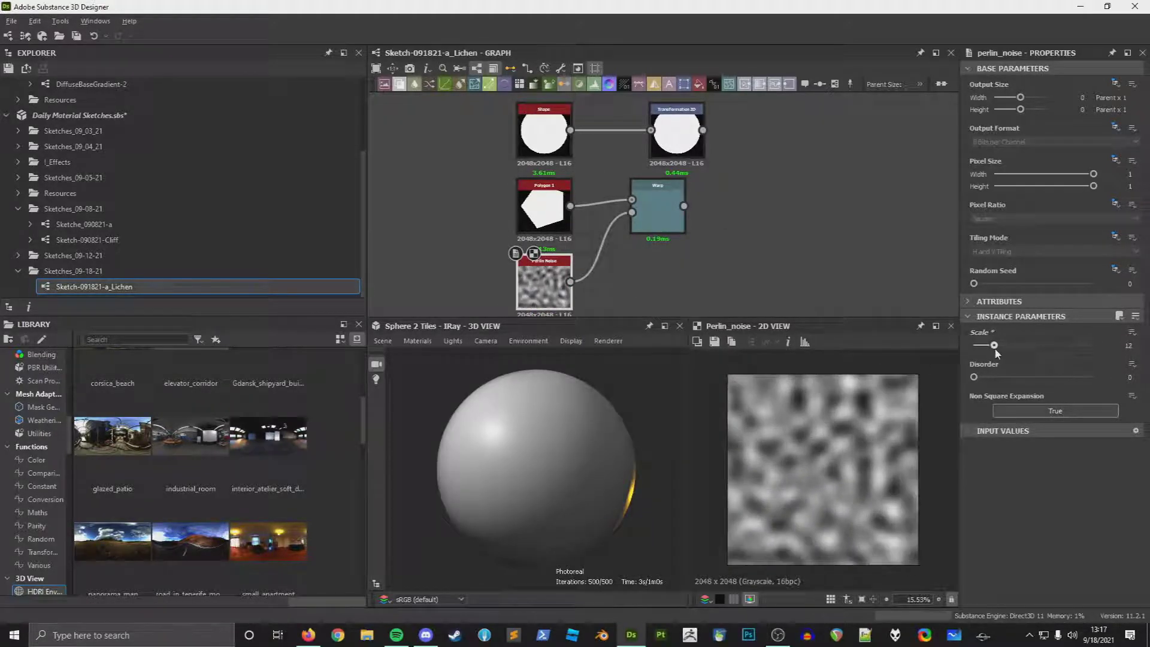
pyautogui.click(654, 208)
pyautogui.moveTo(1092, 330)
pyautogui.mouseDown()
pyautogui.moveTo(957, 336)
pyautogui.moveTo(1005, 339)
pyautogui.moveTo(983, 345)
pyautogui.moveTo(1096, 331)
pyautogui.mouseUp()
pyautogui.click(548, 282)
# Step: Set the Warp node's Intensity to about 2.18
pyautogui.click(681, 227)
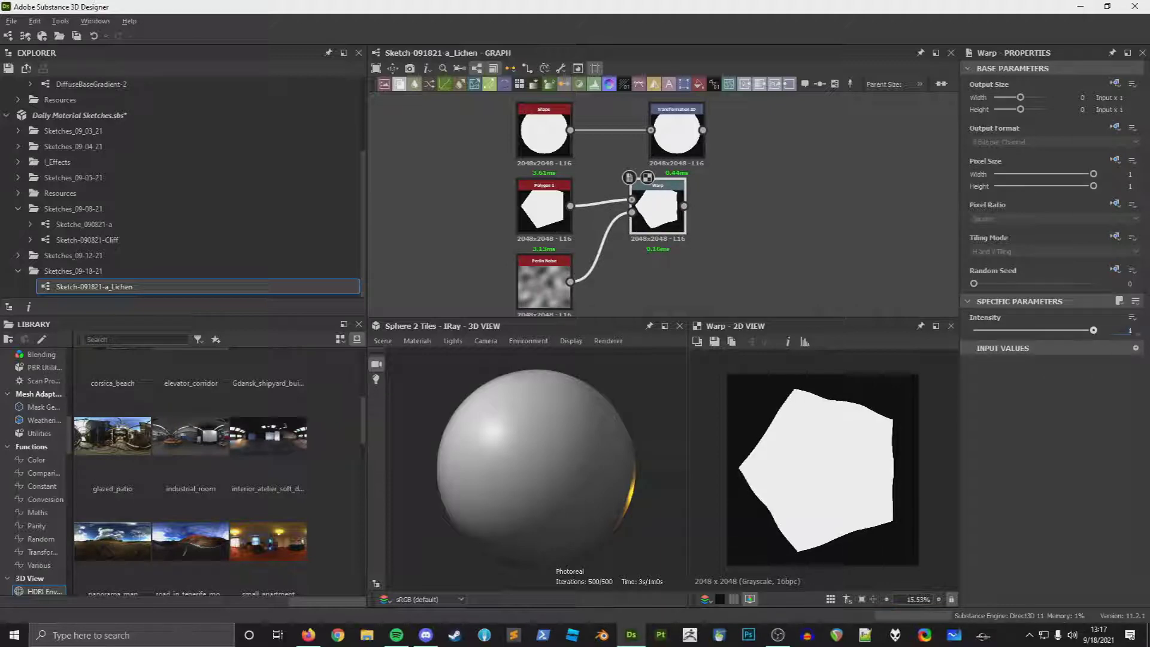
pyautogui.write('3')
pyautogui.press('Return')
pyautogui.moveTo(1033, 330)
pyautogui.mouseDown()
pyautogui.moveTo(988, 331)
pyautogui.moveTo(1017, 331)
pyautogui.mouseUp()
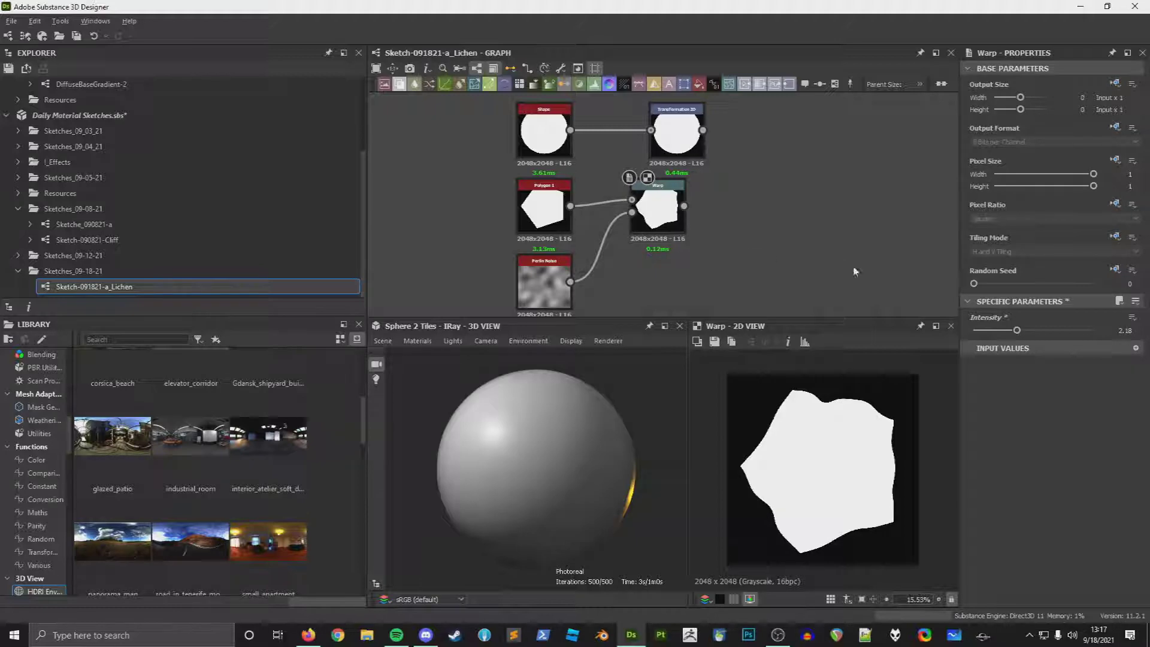
# Step: Move the Warp and Transformation 2D nodes closer to their source nodes, aligned in one column
pyautogui.moveTo(657, 213); pyautogui.dragTo(639, 213)
pyautogui.moveTo(684, 131); pyautogui.dragTo(647, 132)
pyautogui.click(710, 194)
pyautogui.moveTo(713, 196); pyautogui.dragTo(669, 195, button='middle')
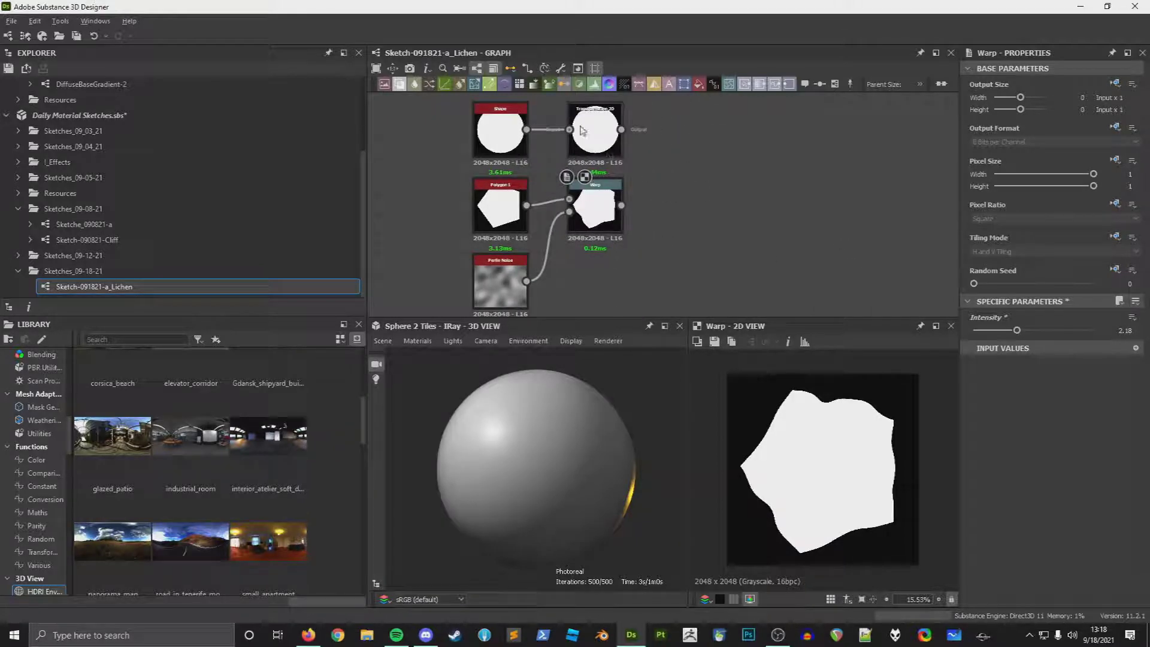
# Step: Override the inherited Tiling Mode on the Transformation 2D node so that it can be set independently
pyautogui.click(599, 135)
pyautogui.click(1114, 238)
pyautogui.click(1091, 274)
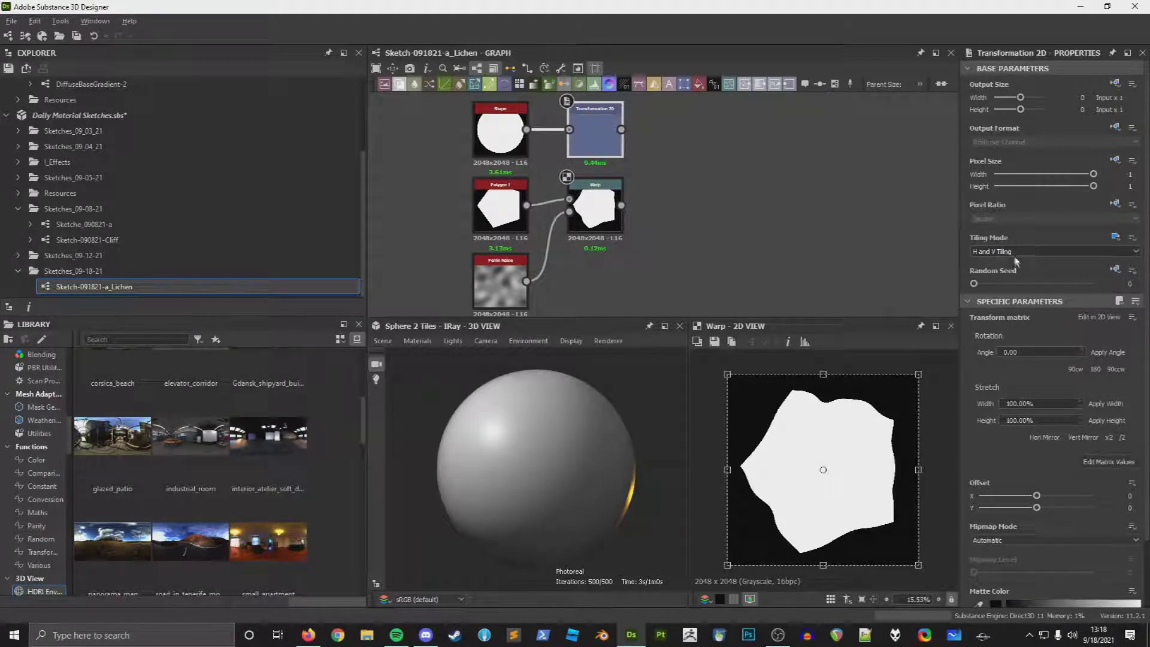
# Step: Try adding a Splatter node to the graph
pyautogui.press('space')
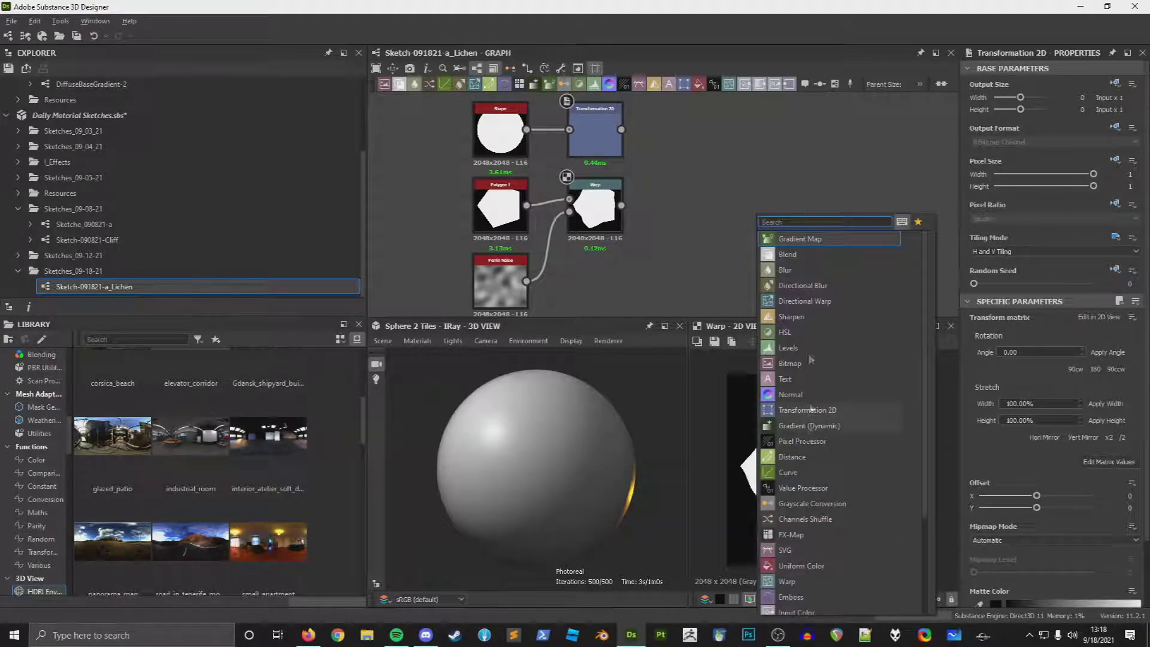
pyautogui.press('space')
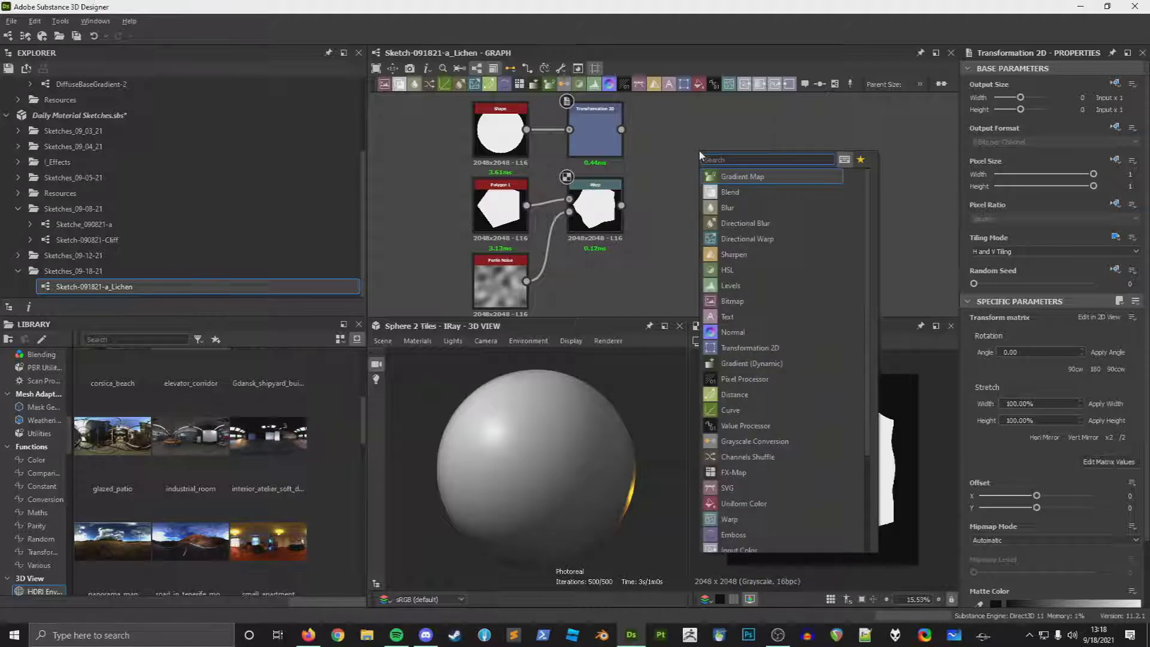
pyautogui.write('spa')
pyautogui.press('Escape')
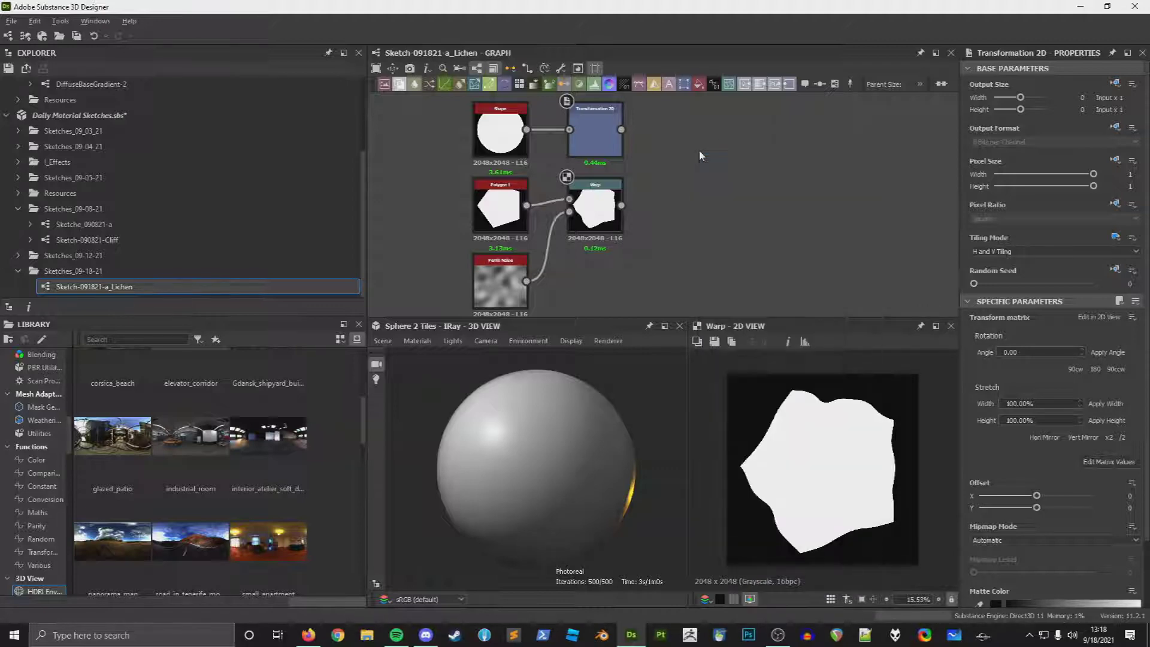
pyautogui.press('space')
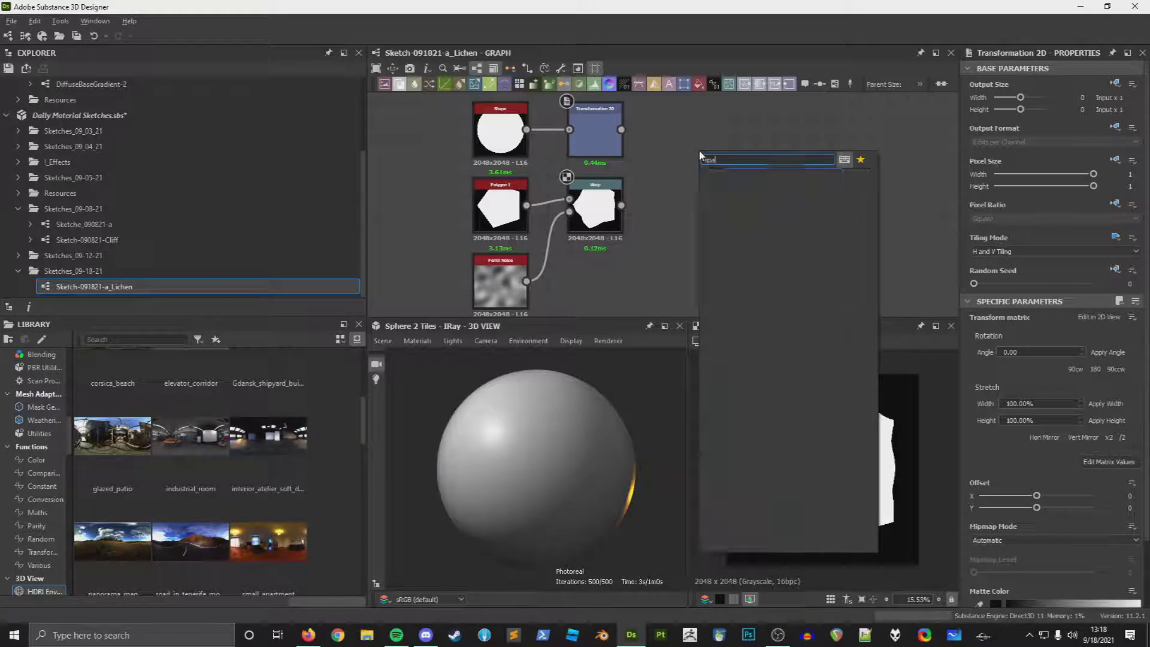
pyautogui.write('splat')
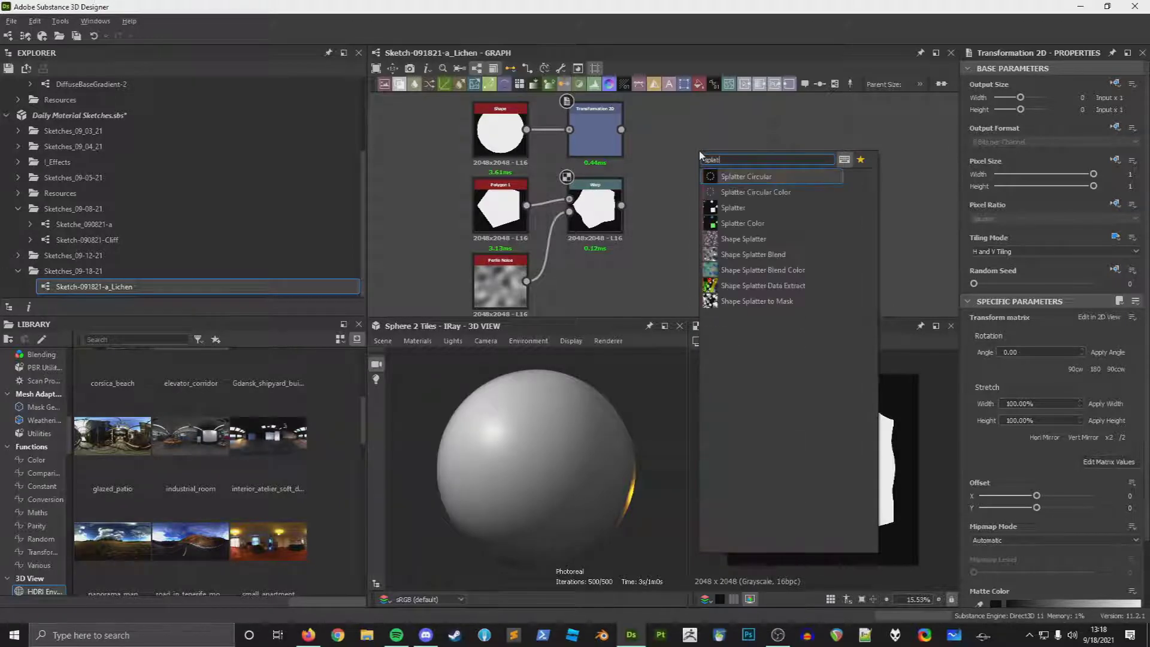
pyautogui.write('ter')
pyautogui.press('Return')
pyautogui.hotkey('ctrl', 'z')
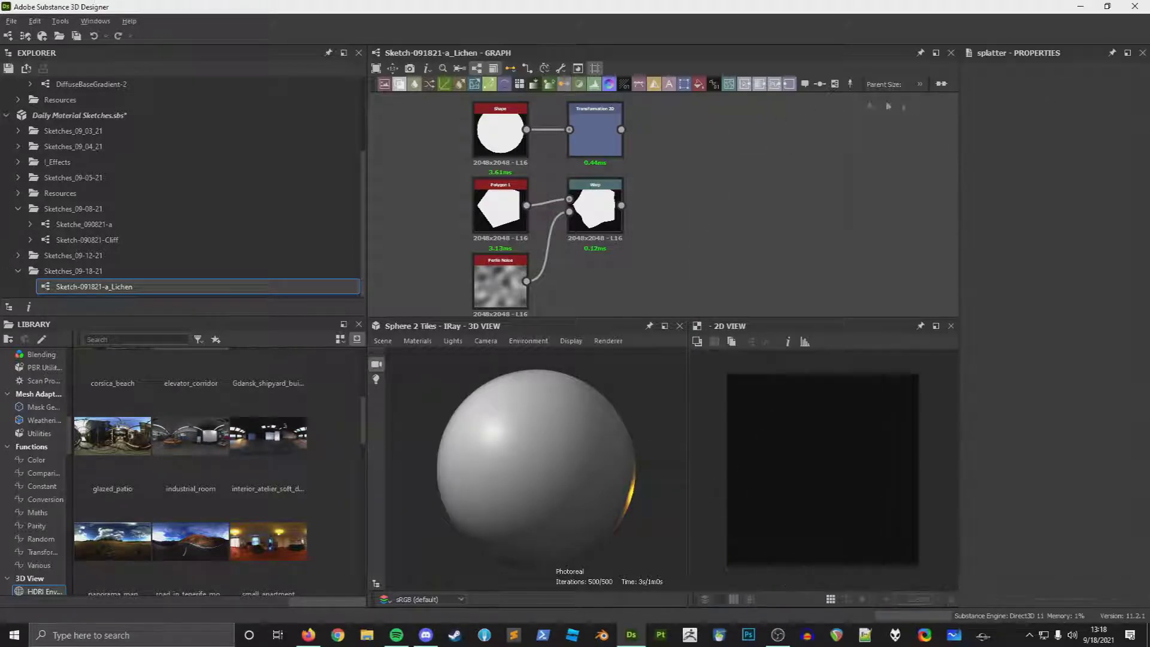
# Step: Widen the Library's category list so the full category names fit
pyautogui.scroll(-2, 43, 476)
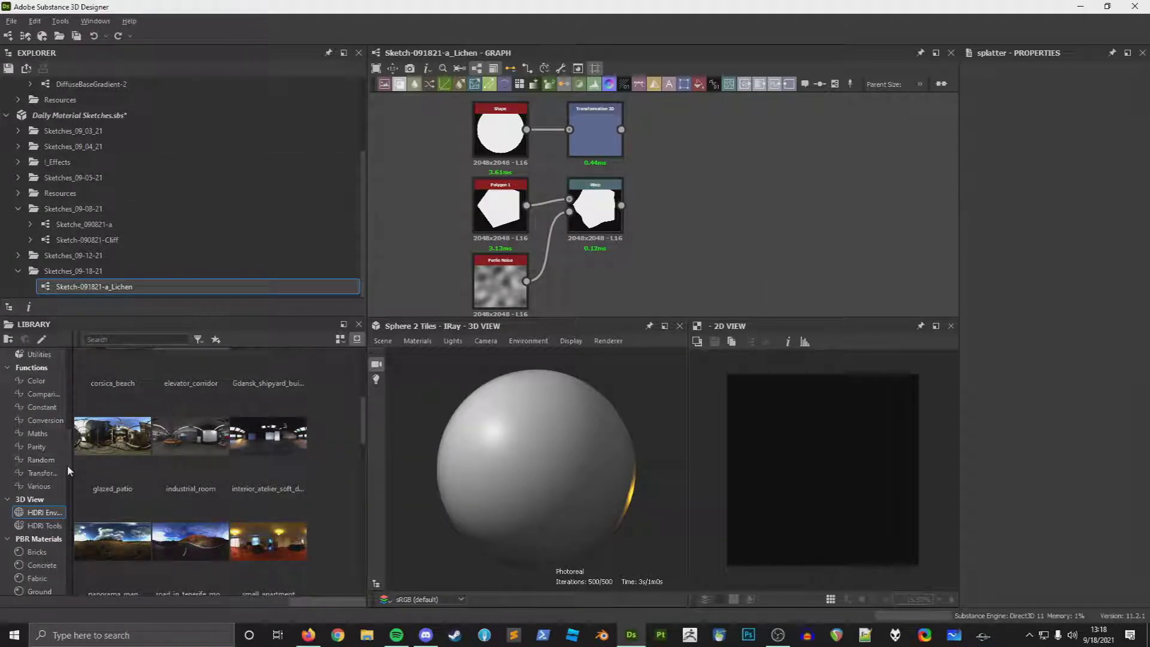
pyautogui.moveTo(72, 466); pyautogui.dragTo(115, 461)
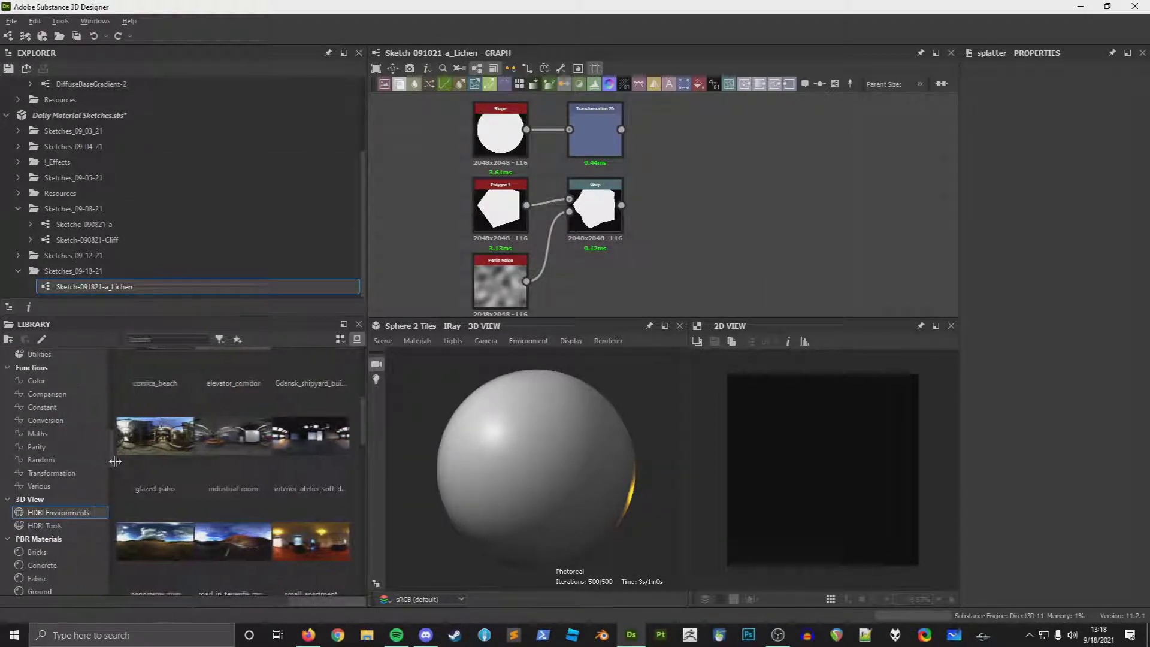
# Step: Try changing the Tiling and Auto Scale options of the Polygon 1 node
pyautogui.doubleClick(611, 219)
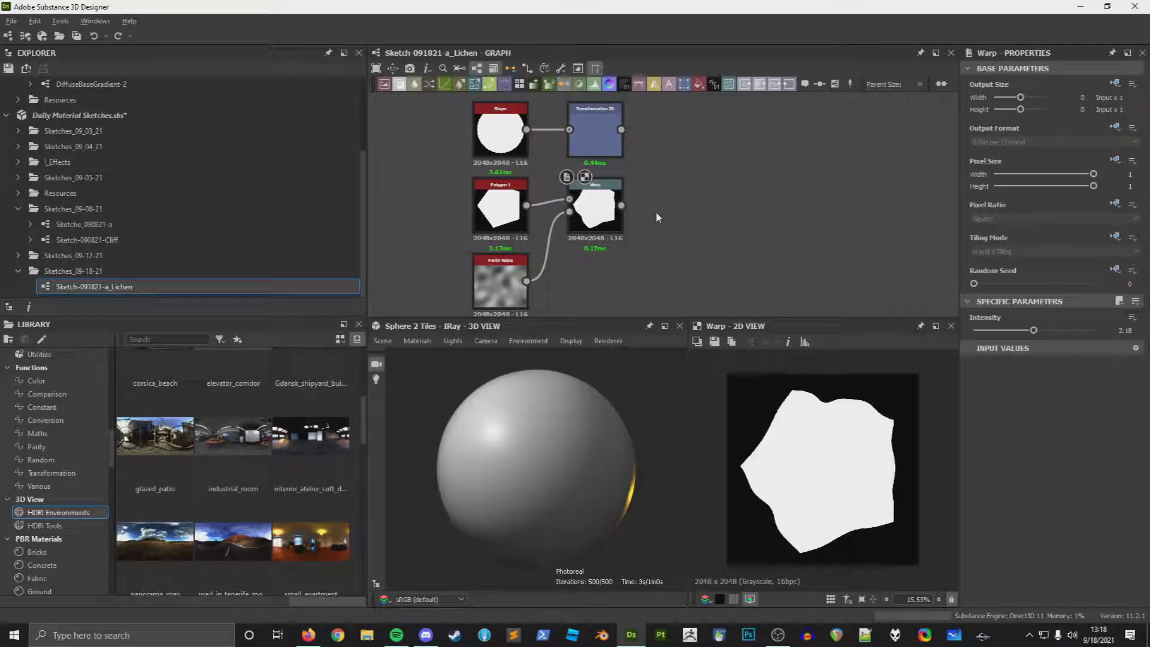
pyautogui.doubleClick(500, 207)
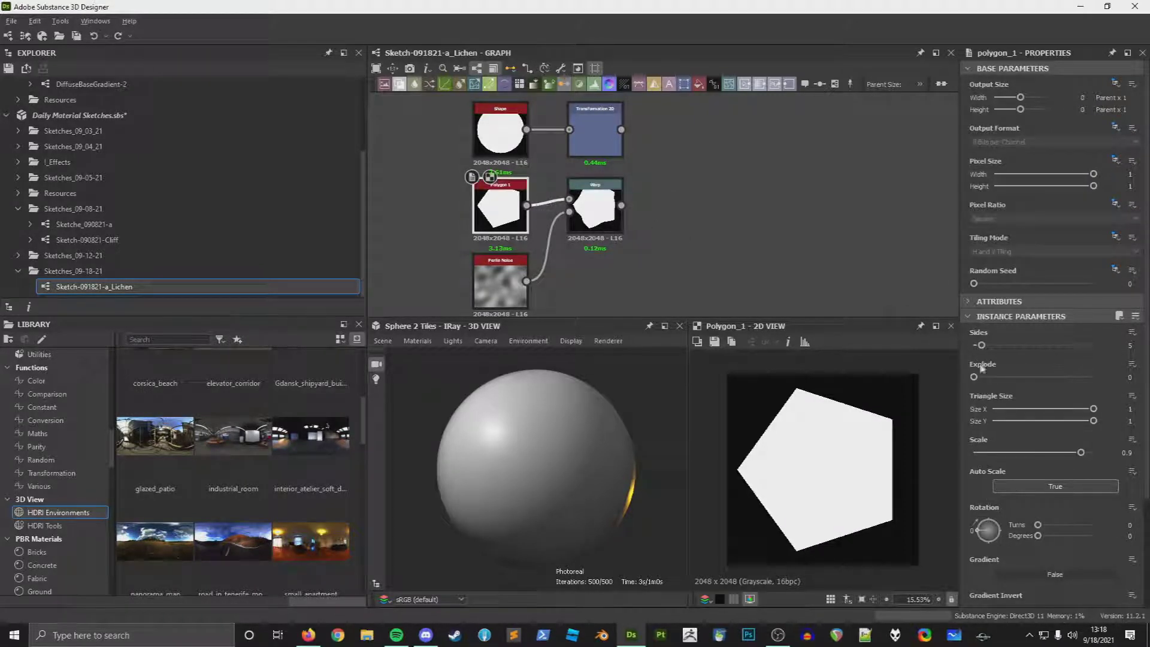
pyautogui.scroll(-3, 1000, 506)
pyautogui.moveTo(975, 536)
pyautogui.mouseDown()
pyautogui.moveTo(989, 538)
pyautogui.moveTo(977, 544)
pyautogui.mouseUp()
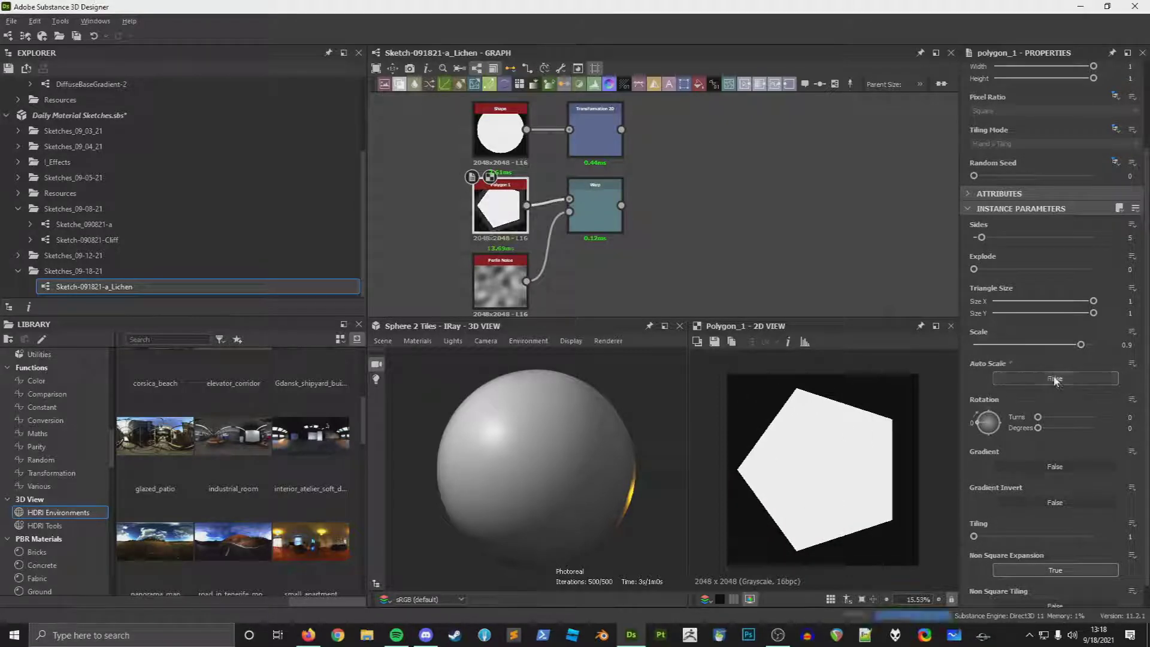
# Step: Preview the Warp and Transformation 2D outputs and compare them with the lichen reference photo in the browser
pyautogui.doubleClick(596, 215)
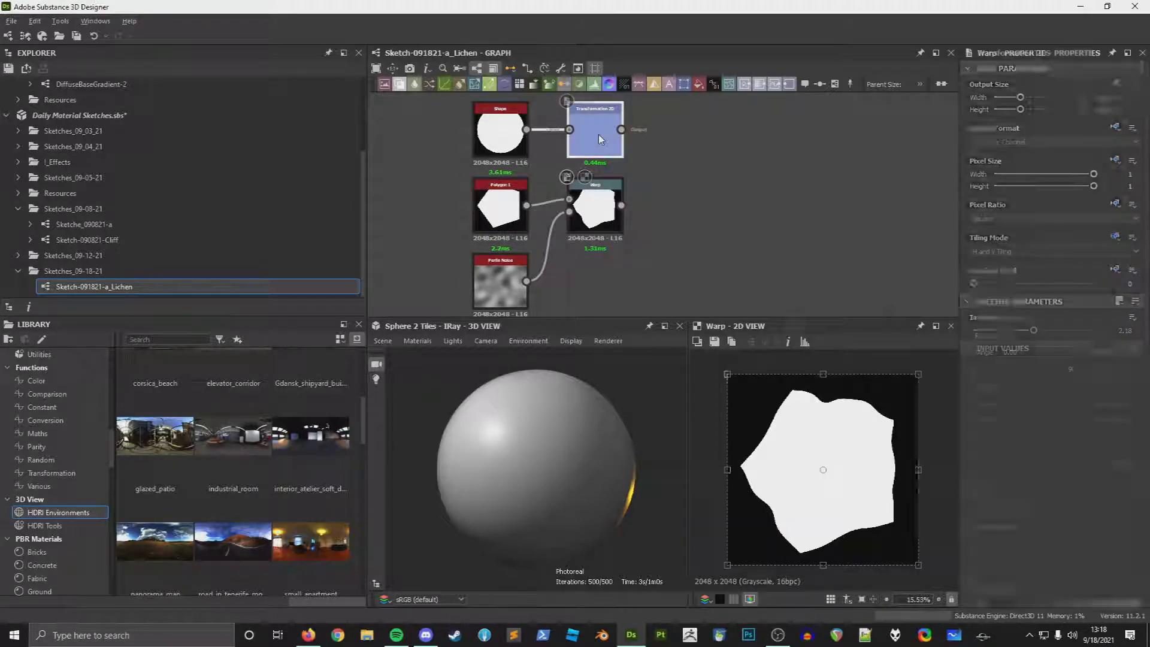
pyautogui.doubleClick(598, 135)
pyautogui.doubleClick(596, 211)
pyautogui.click(689, 253)
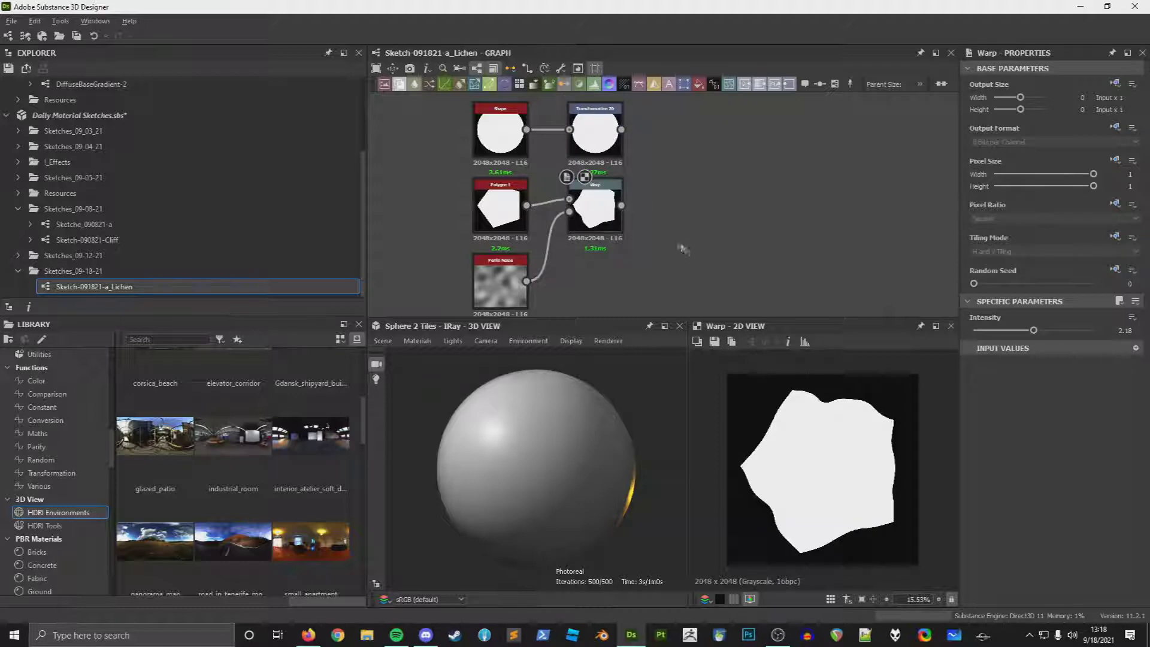
pyautogui.click(613, 216)
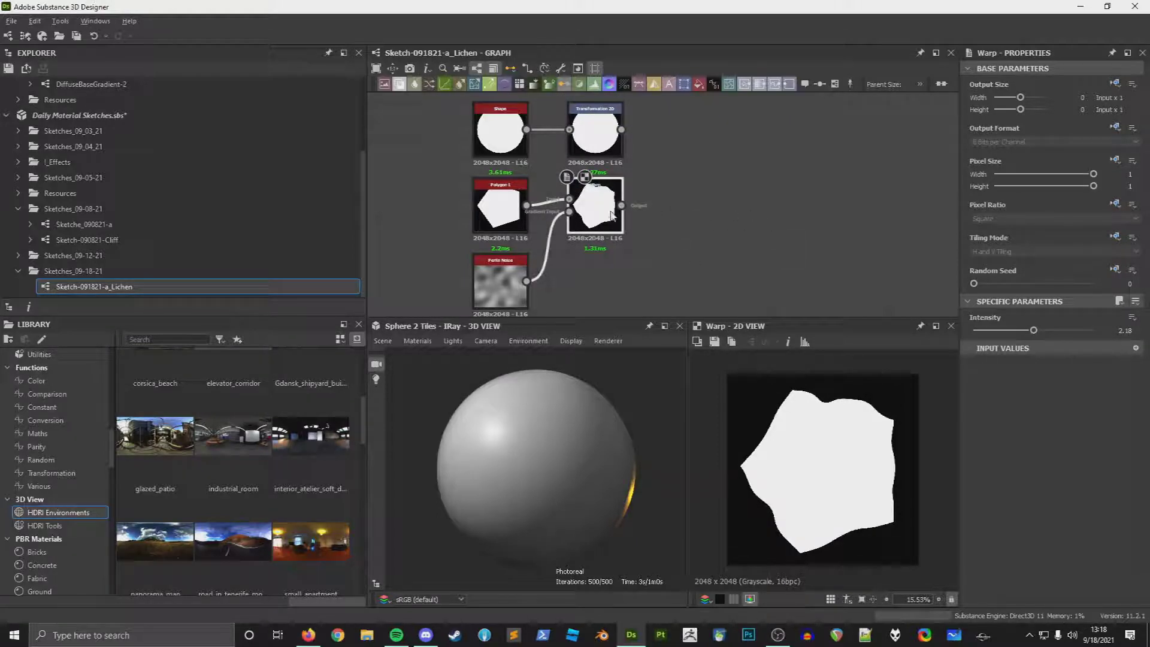
pyautogui.hotkey('alt', 'Tab')
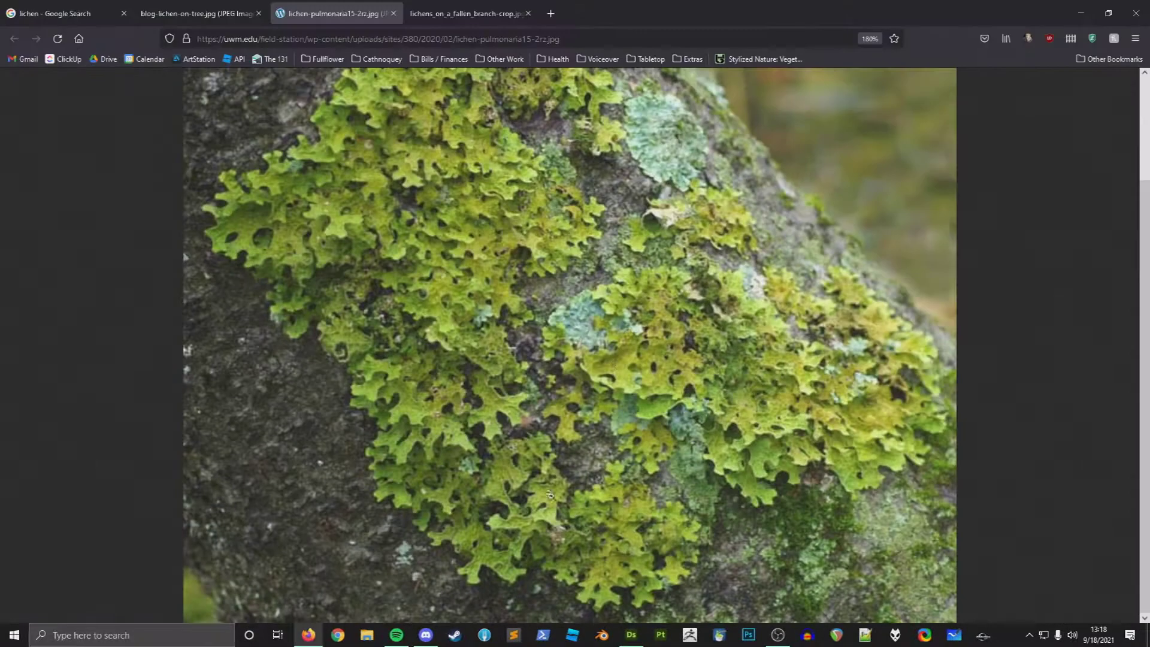
pyautogui.hotkey('alt', 'Tab')
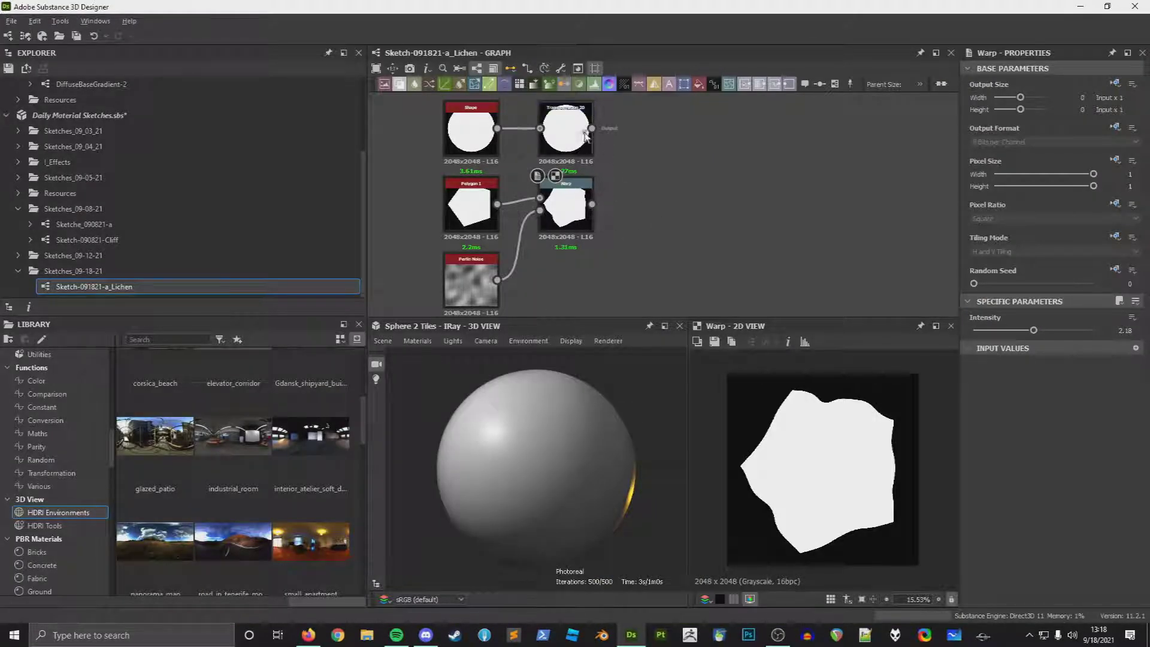
# Step: Set the Transformation 2D node's Tiling Mode to No Tiling
pyautogui.click(586, 136)
pyautogui.click(1095, 251)
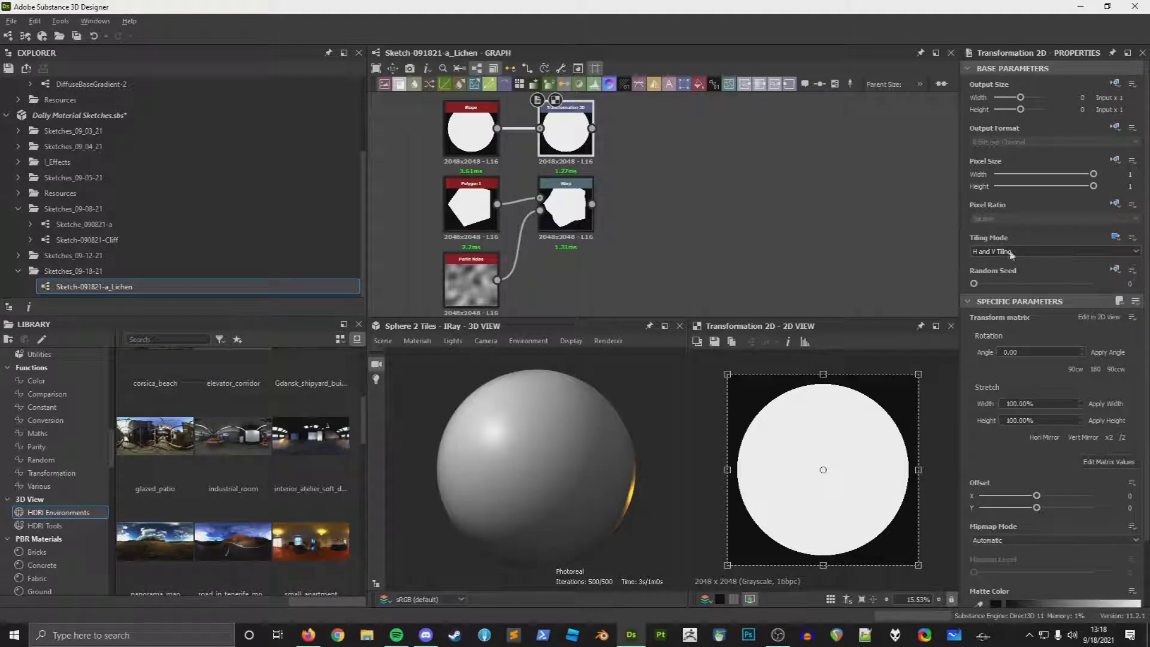
pyautogui.click(1018, 262)
# Step: Combine the Transformation 2D and Warp outputs in a new Blend node set to Subtract, placed close to them
pyautogui.moveTo(593, 205); pyautogui.dragTo(663, 201)
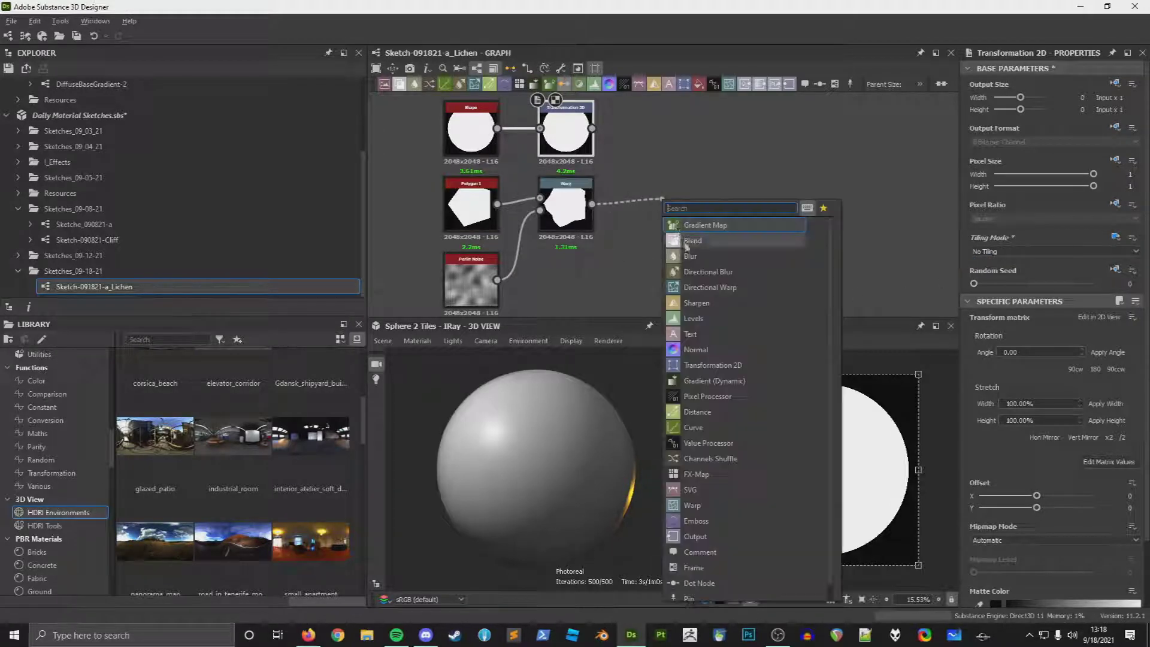
pyautogui.press('Return')
pyautogui.click(1054, 362)
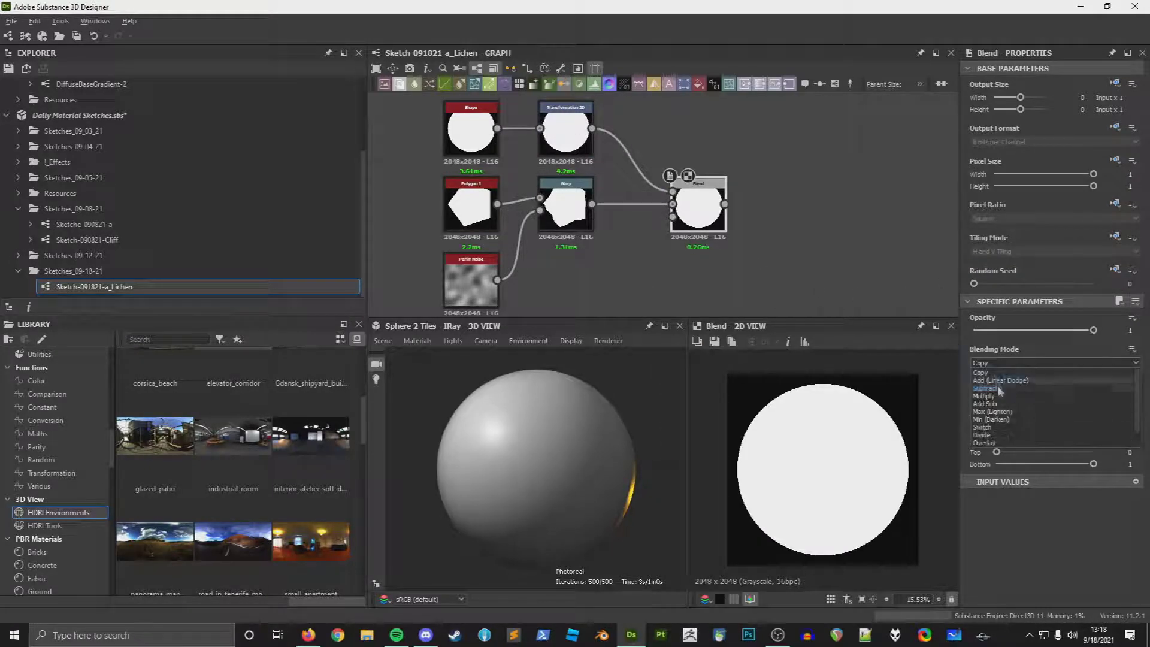
pyautogui.click(985, 384)
pyautogui.moveTo(683, 198); pyautogui.dragTo(644, 194)
# Step: Shrink, rotate and move the Transformation 2D disc to cut into the polygon's lower-left edge, at offset about X 0.70, Y -0.37
pyautogui.click(565, 127)
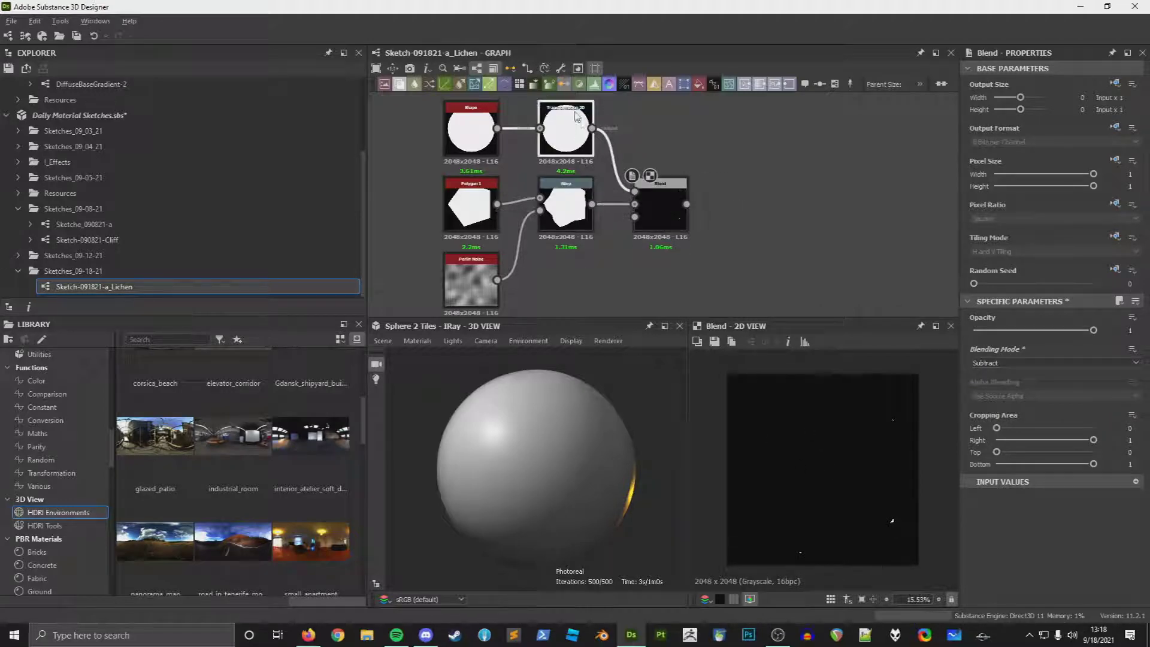
pyautogui.moveTo(894, 440); pyautogui.dragTo(828, 442)
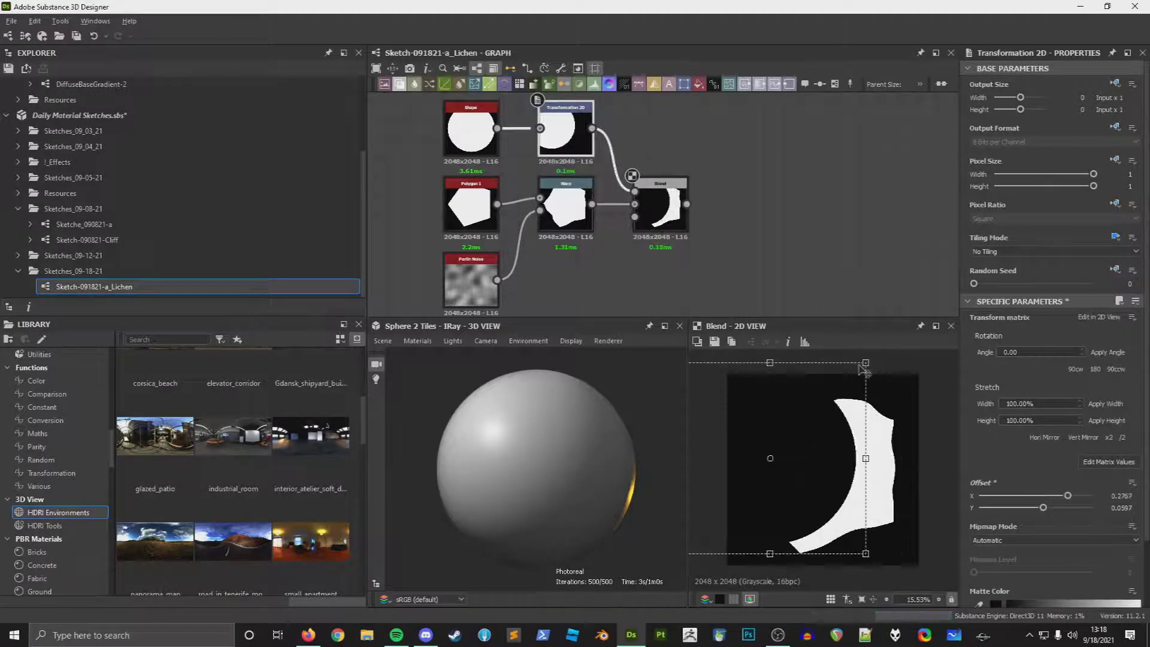
pyautogui.moveTo(873, 362); pyautogui.dragTo(777, 502)
pyautogui.moveTo(749, 551); pyautogui.dragTo(772, 536)
# Step: Move the Shape node away to make room and insert a Warp node between it and Transformation 2D
pyautogui.moveTo(800, 222); pyautogui.dragTo(1039, 255, button='middle')
pyautogui.moveTo(721, 180); pyautogui.dragTo(597, 179)
pyautogui.click(690, 172)
pyautogui.press('space')
pyautogui.write('warp')
pyautogui.press('Return')
pyautogui.moveTo(704, 176); pyautogui.dragTo(713, 176)
pyautogui.moveTo(606, 174); pyautogui.dragTo(626, 174)
# Step: Feed a new Perlin Noise node with Scale 6 into the second input of the disc's Warp node
pyautogui.moveTo(695, 178); pyautogui.dragTo(645, 253)
pyautogui.write('per')
pyautogui.press('Return')
pyautogui.write('4')
pyautogui.press('Return')
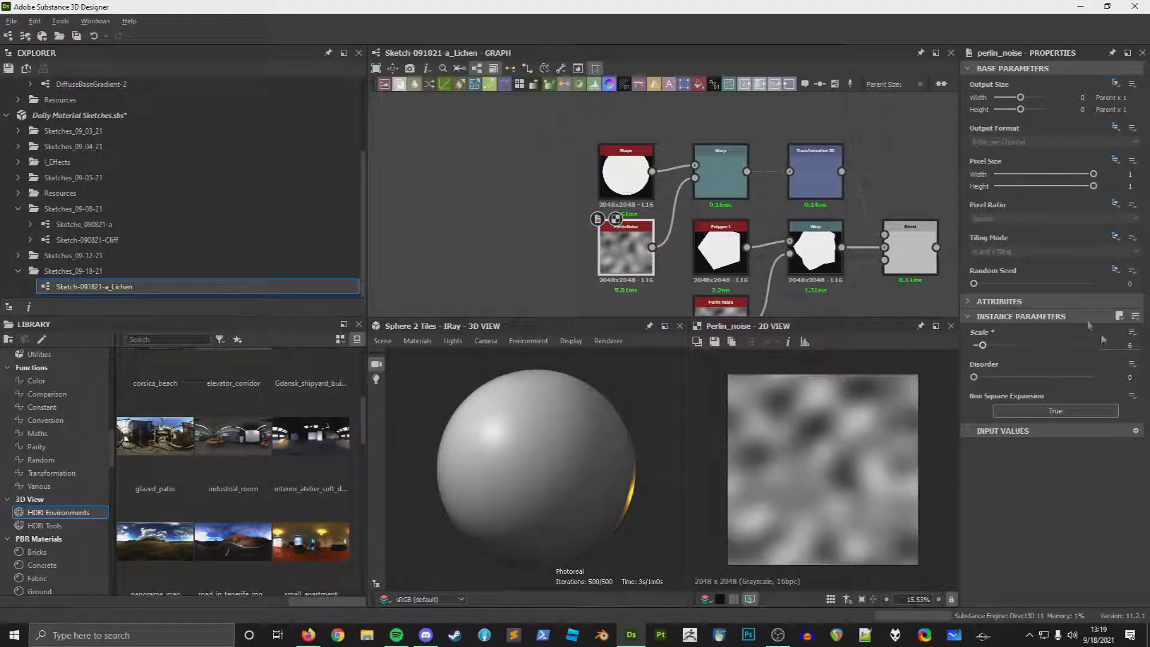
# Step: Set the Intensity of the disc's Warp node to about 2.23
pyautogui.doubleClick(720, 174)
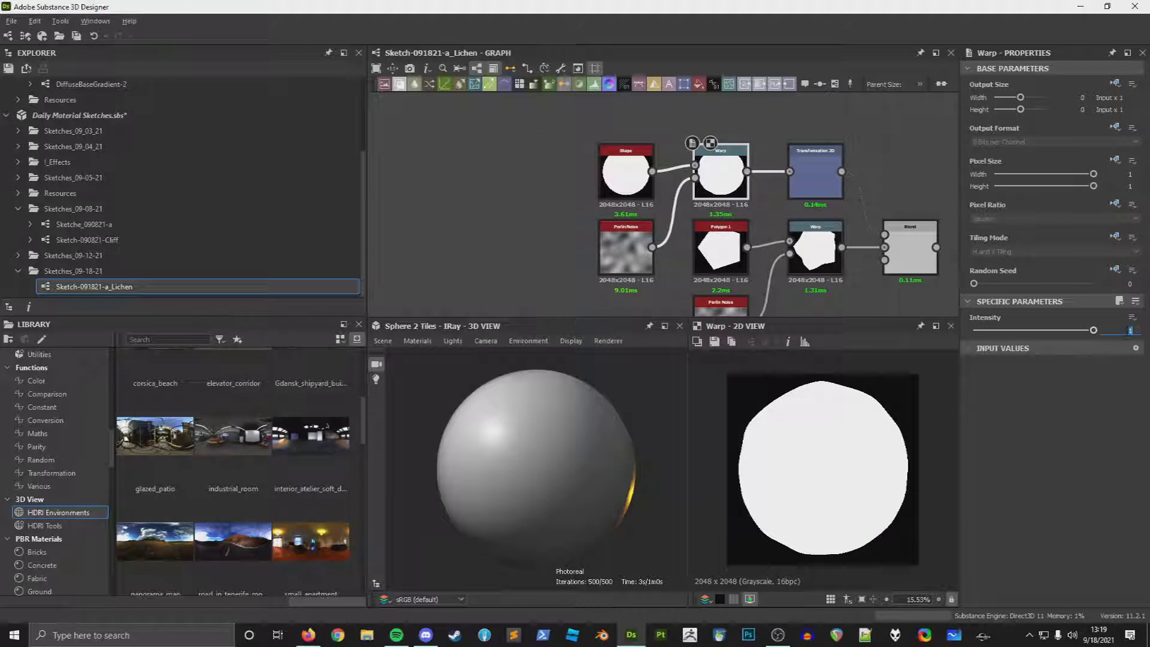
pyautogui.write('8')
pyautogui.press('Return')
pyautogui.moveTo(1033, 330); pyautogui.dragTo(988, 331)
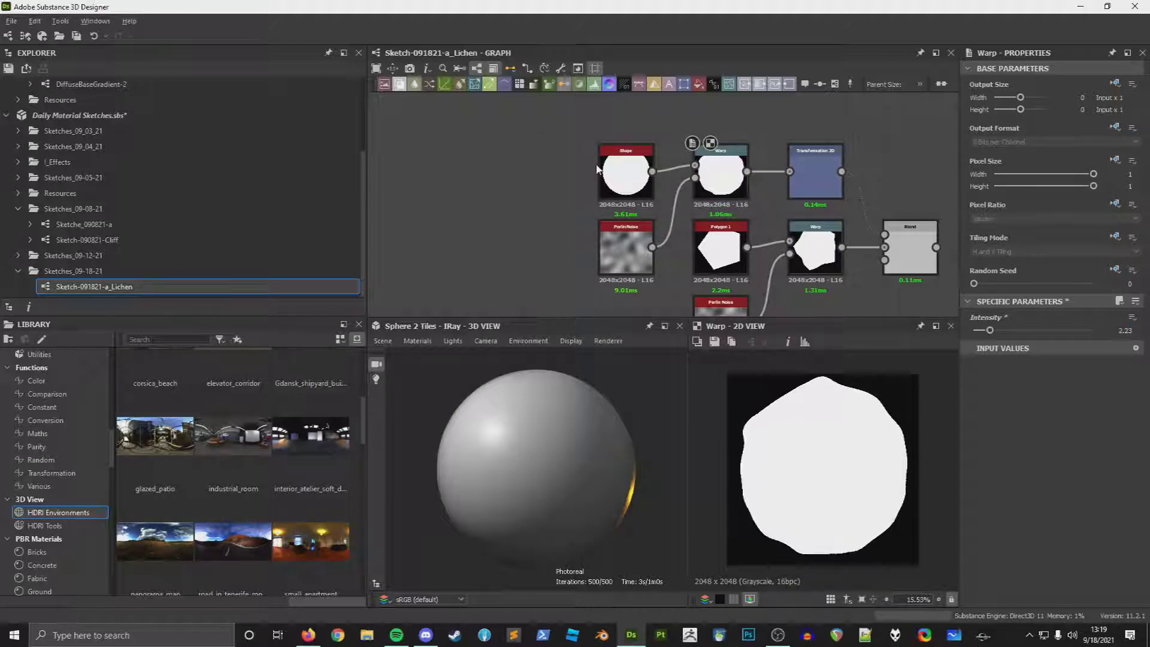
# Step: Set the Scale of the disc Shape node to 0.8
pyautogui.click(625, 174)
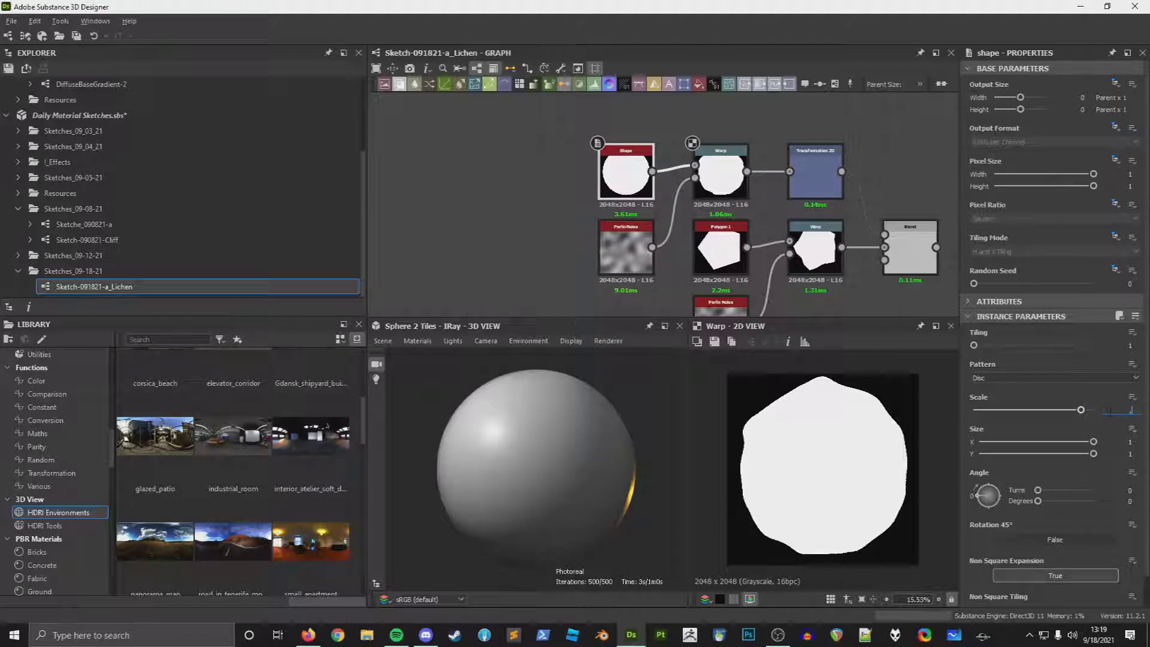
pyautogui.write('0.8')
pyautogui.press('Return')
# Step: Set the disc's Perlin Noise Scale to 8 and fine-tune the Intensity of its Warp node
pyautogui.click(712, 198)
pyautogui.moveTo(1034, 332); pyautogui.dragTo(988, 348)
pyautogui.click(640, 258)
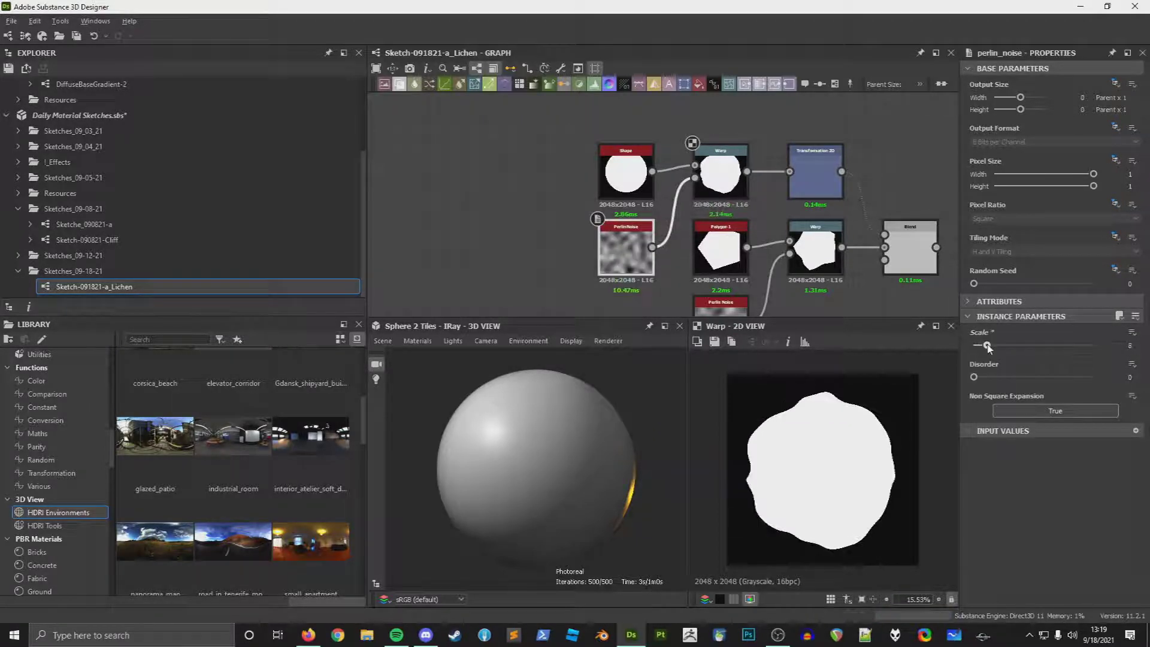
pyautogui.click(736, 179)
pyautogui.moveTo(1026, 333)
pyautogui.mouseDown()
pyautogui.moveTo(973, 331)
pyautogui.moveTo(1024, 331)
pyautogui.mouseUp()
# Step: Preview the Blend output and examine the edge of the subtracted notch up close
pyautogui.doubleClick(910, 248)
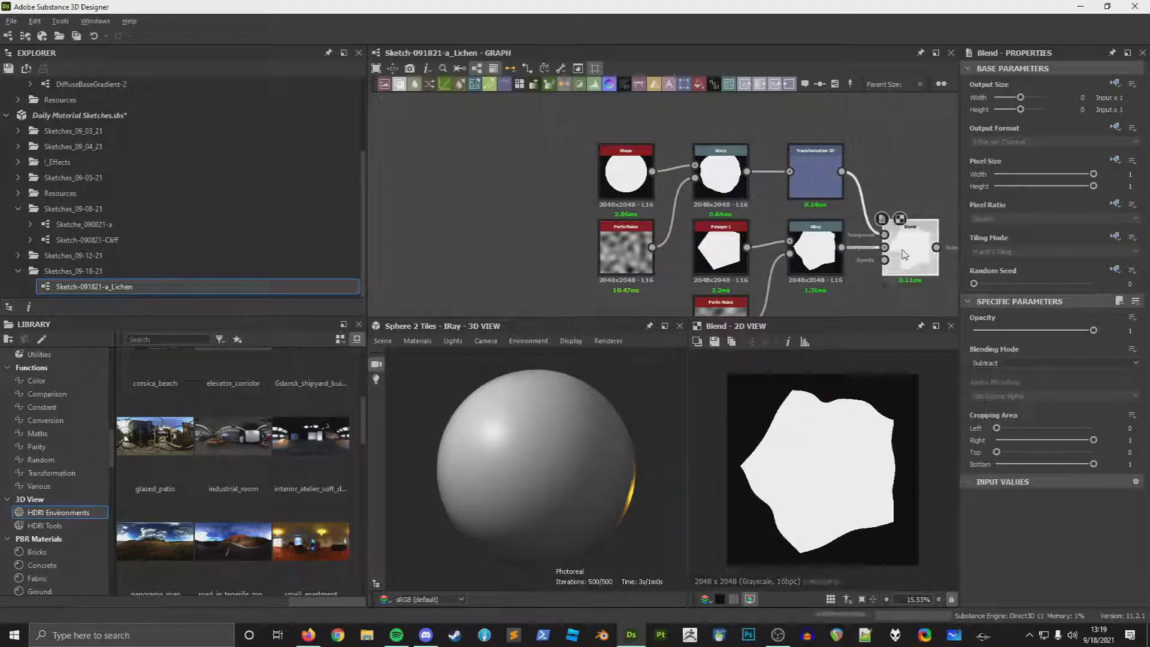
pyautogui.scroll(5, 769, 538)
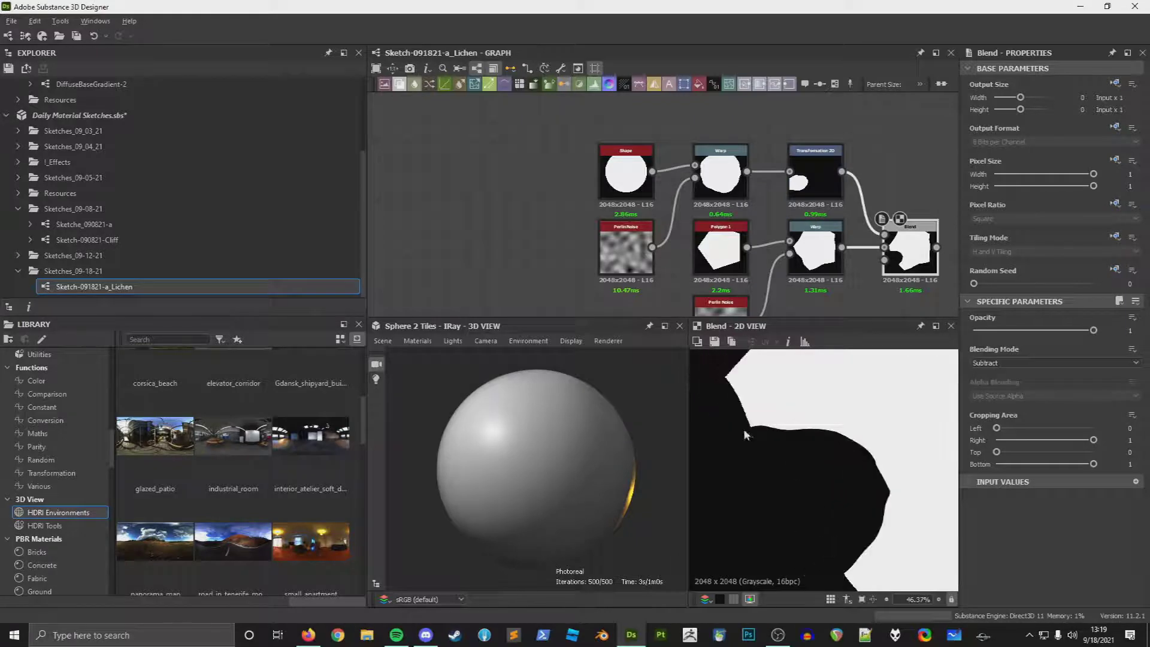
pyautogui.press('f')
# Step: Add a second Blend node fed by the first Blend's output
pyautogui.moveTo(846, 261); pyautogui.dragTo(763, 235, button='middle')
pyautogui.moveTo(746, 247)
pyautogui.mouseDown()
pyautogui.moveTo(722, 246)
pyautogui.moveTo(740, 246)
pyautogui.mouseUp()
pyautogui.press('Return')
pyautogui.hotkey('ctrl', 'z')
pyautogui.press('Down')
pyautogui.press('Return')
# Step: Duplicate the Transformation 2D node, place the copy above the original and connect it to the second Blend's foreground
pyautogui.click(582, 172)
pyautogui.hotkey('ctrl', 'd')
pyautogui.moveTo(618, 167); pyautogui.dragTo(641, 209, button='middle')
pyautogui.moveTo(685, 245); pyautogui.dragTo(595, 141)
pyautogui.moveTo(773, 259); pyautogui.dragTo(765, 276)
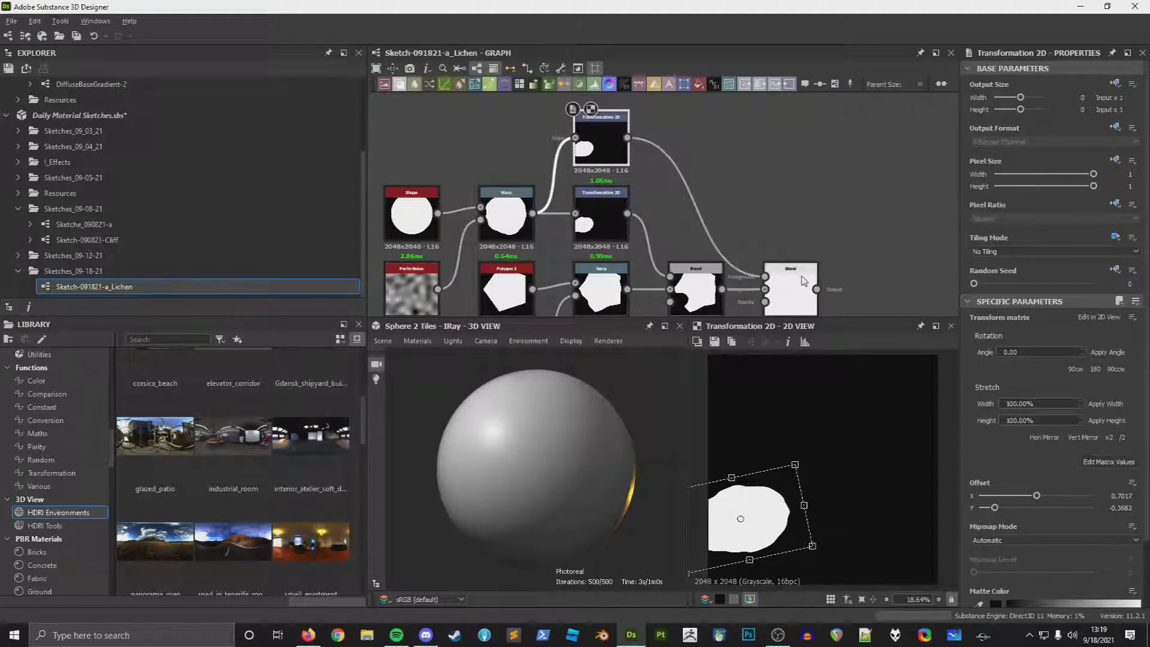
# Step: Set the second Blend node's Blending Mode to Subtract
pyautogui.click(791, 294)
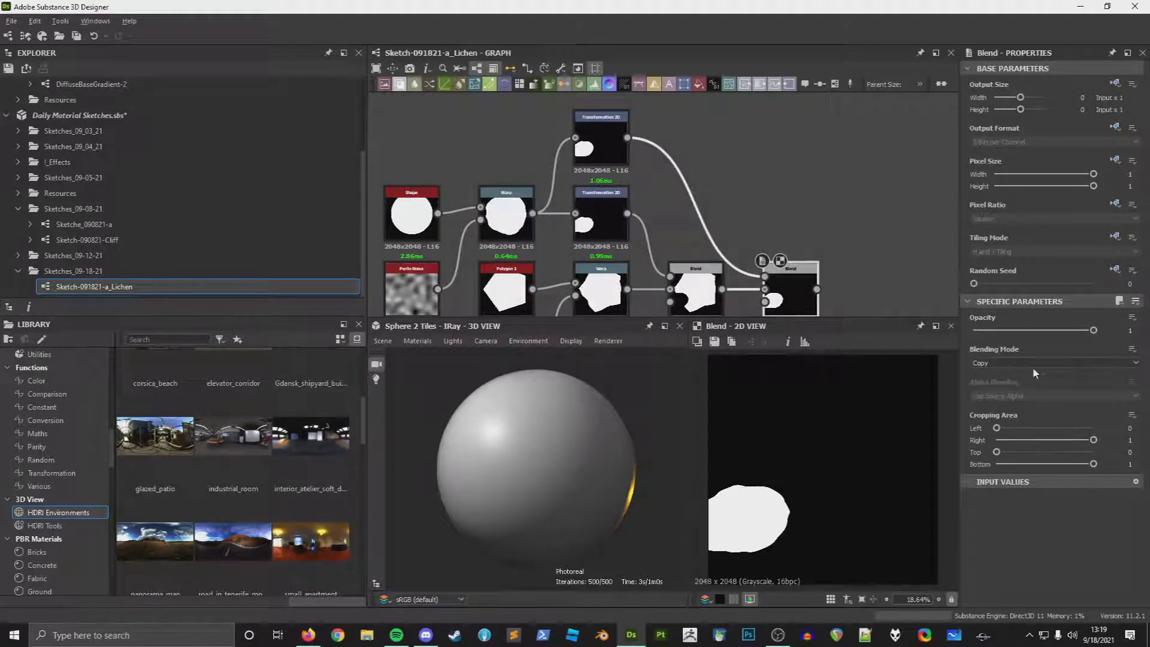
pyautogui.click(1034, 364)
pyautogui.click(1006, 386)
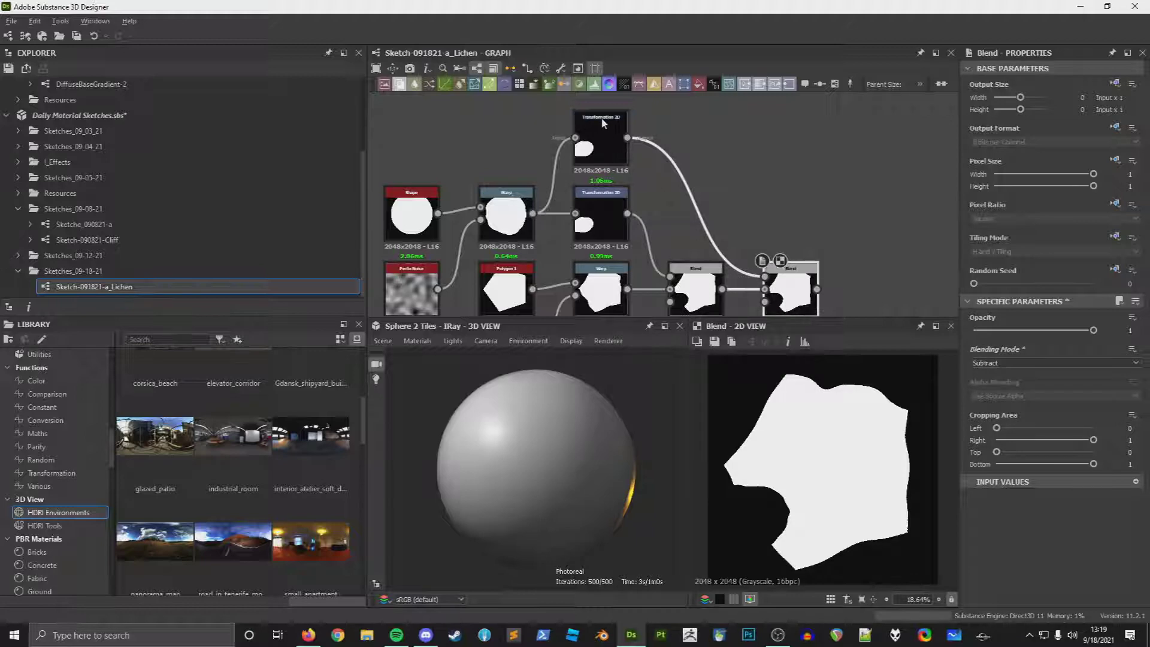
# Step: Move, rotate and resize the copied disc to cut a notch into the shape's upper edge, at offset about X -0.57, Y -0.57
pyautogui.click(603, 124)
pyautogui.moveTo(736, 509); pyautogui.dragTo(756, 447)
pyautogui.moveTo(894, 449); pyautogui.dragTo(892, 446)
pyautogui.moveTo(910, 407); pyautogui.dragTo(855, 516)
pyautogui.moveTo(839, 428); pyautogui.dragTo(842, 424)
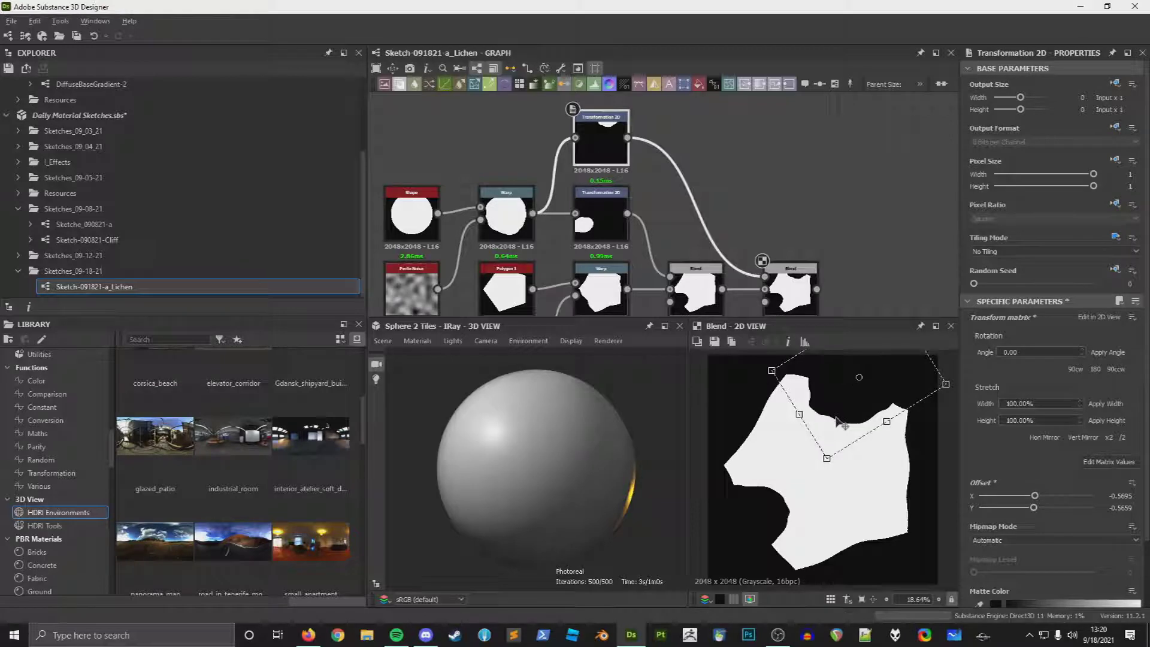
# Step: Switch to Firefox and examine the lobe shapes in the lichen reference photo up close
pyautogui.click(873, 279)
pyautogui.moveTo(854, 311); pyautogui.dragTo(770, 283, button='middle')
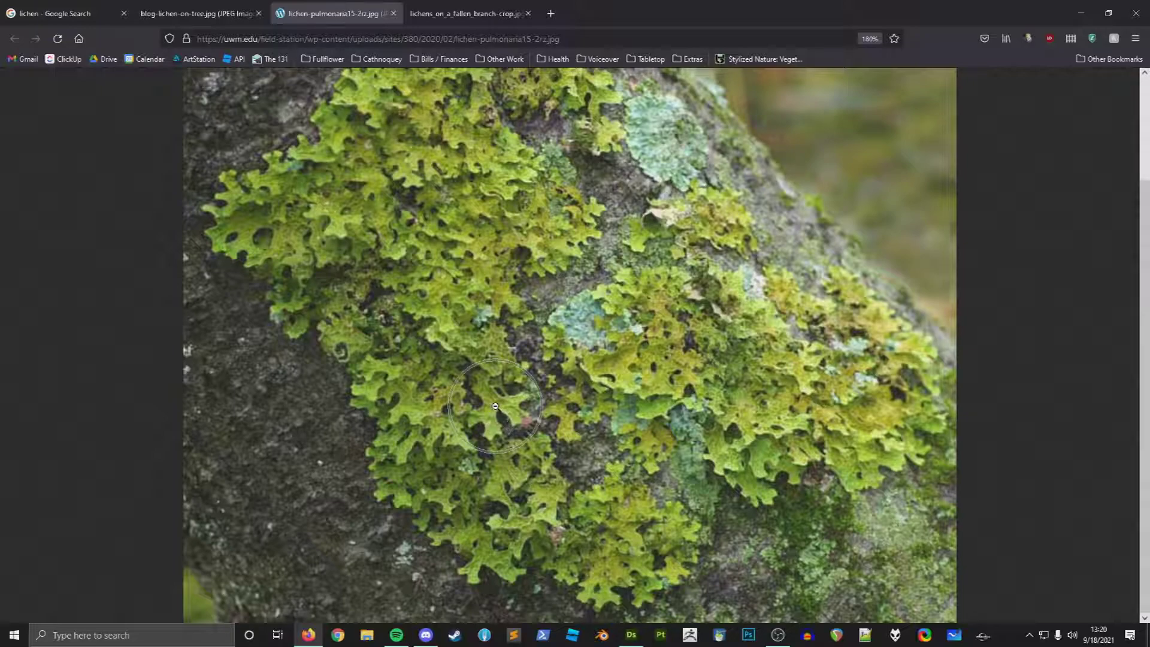
pyautogui.keyDown('ctrl'); pyautogui.scroll(5, 471, 422); pyautogui.keyUp('ctrl')
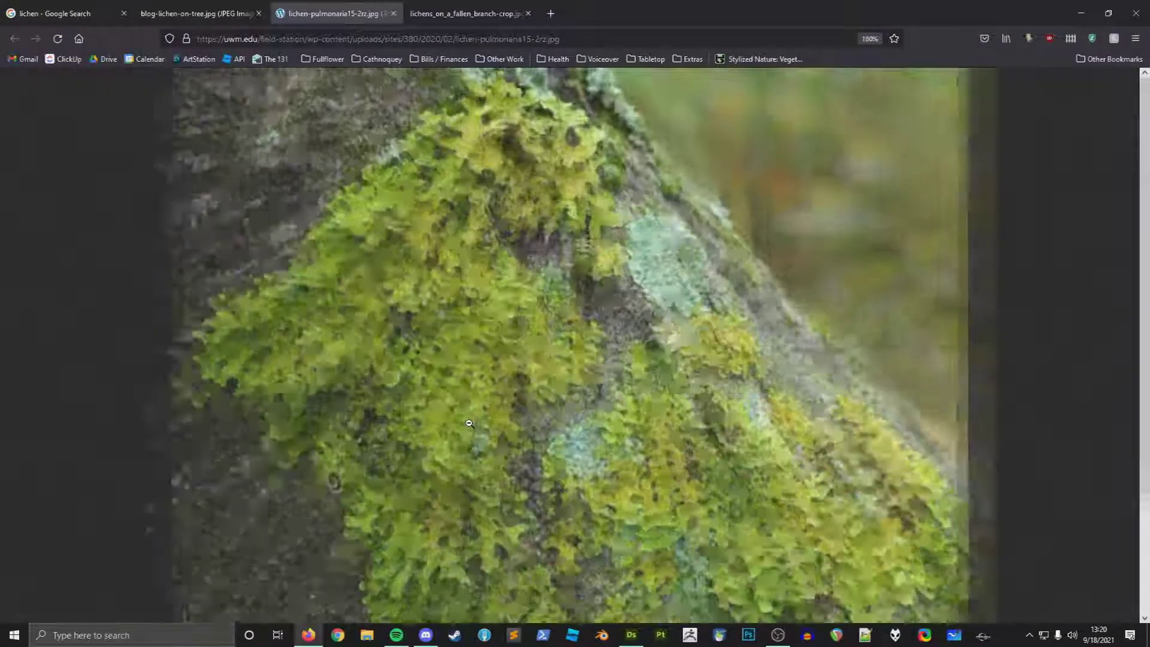
# Step: Examine the notched lobe edges in the lichen photo at higher magnification and return to Substance 3D Designer
pyautogui.keyDown('ctrl'); pyautogui.scroll(1, 590, 294); pyautogui.keyUp('ctrl')
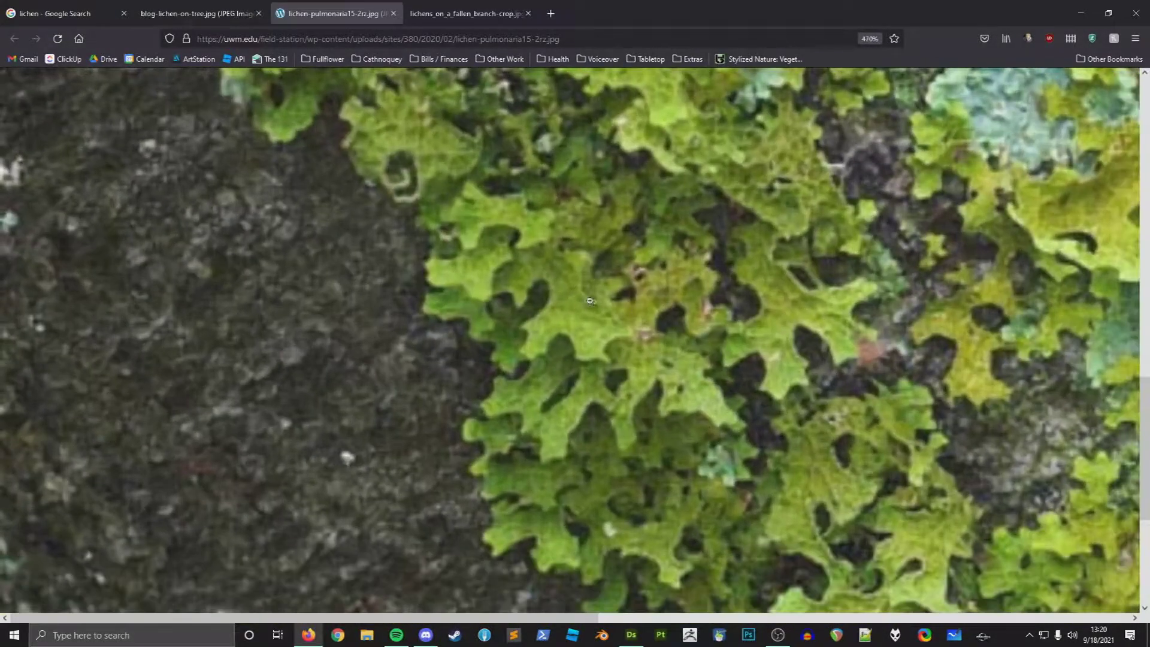
pyautogui.middleClick(612, 321)
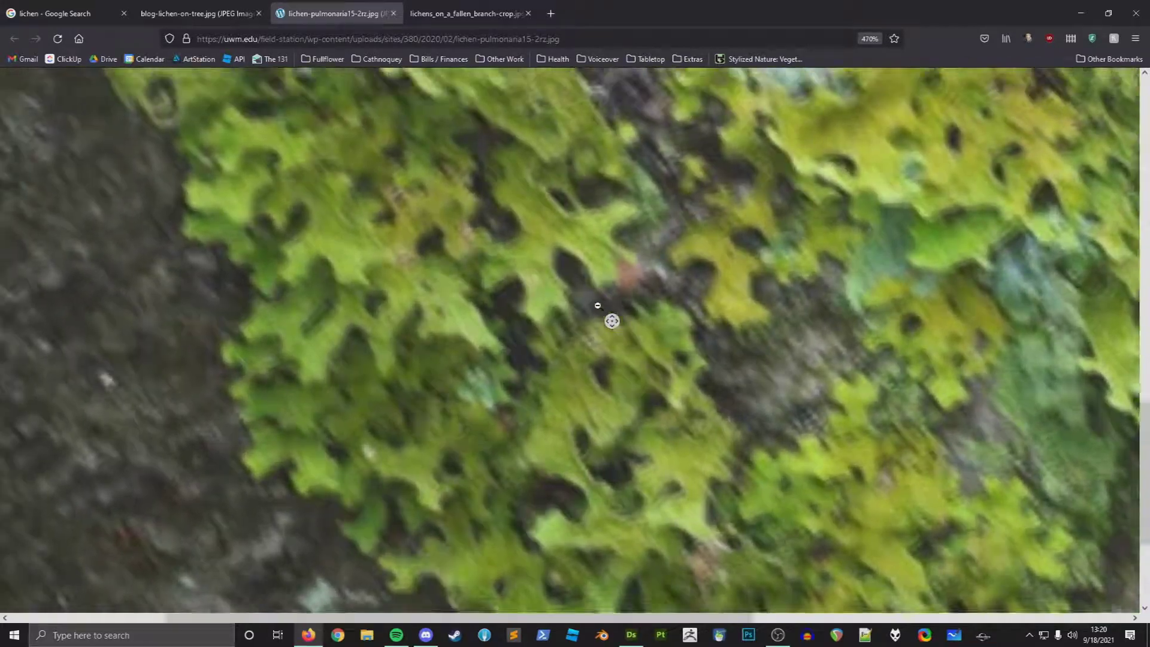
pyautogui.middleClick(596, 303)
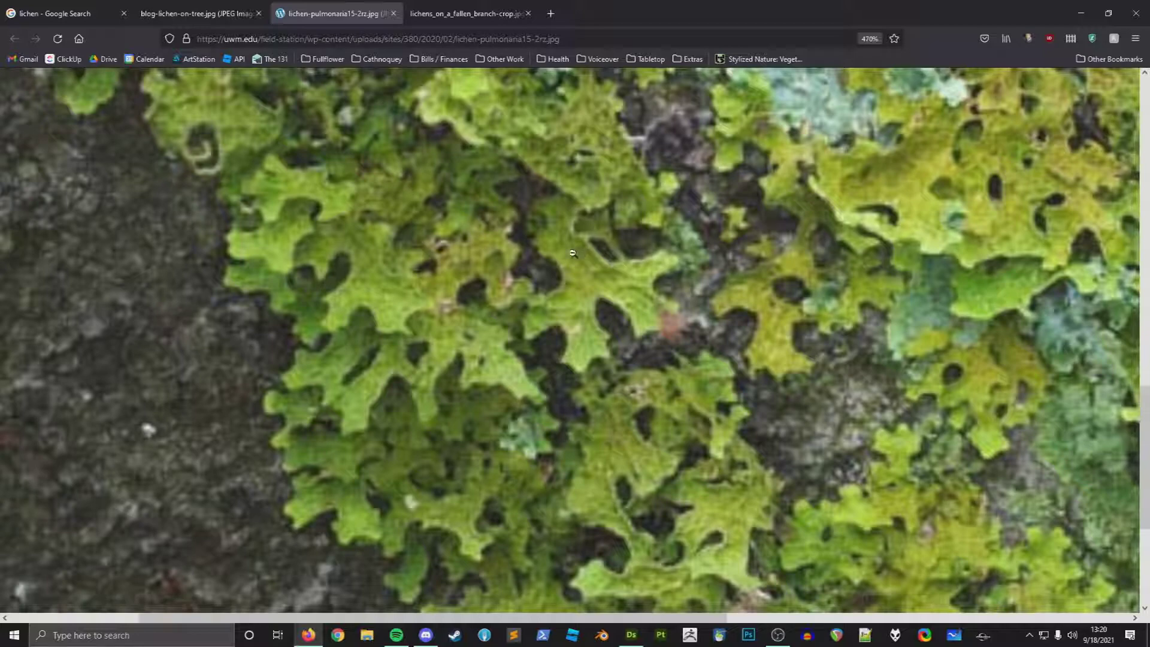
pyautogui.hotkey('alt', 'Tab')
# Step: Duplicate the second Blend node and chain the copy after it, feeding the second Blend's output into its background
pyautogui.scroll(5, 768, 267)
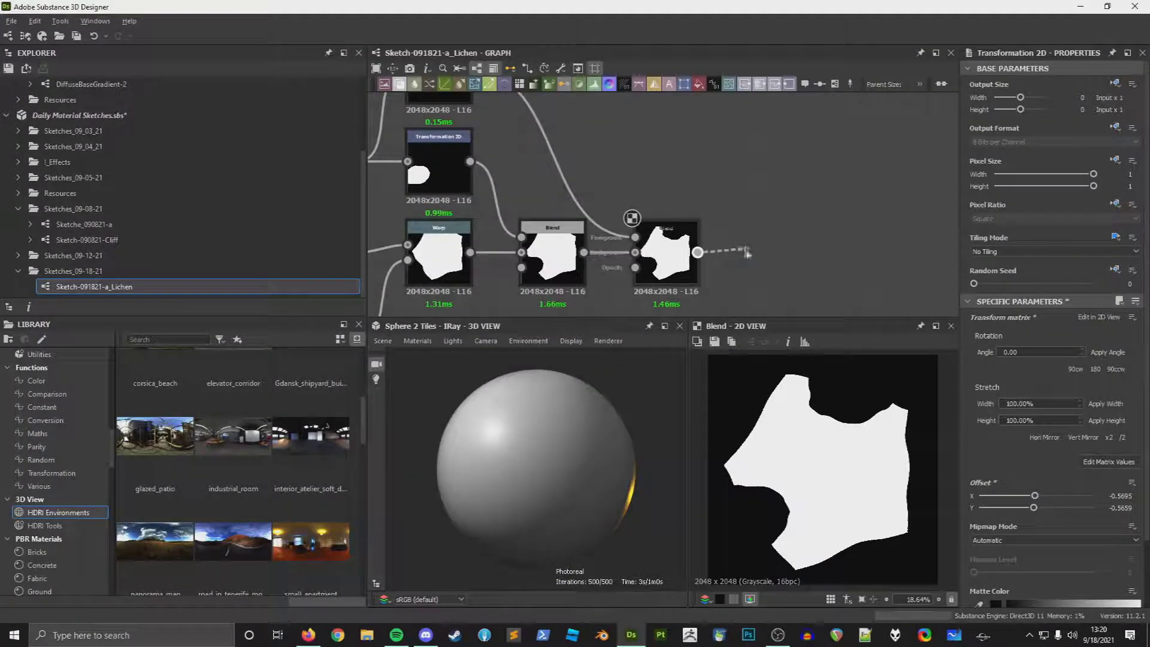
pyautogui.moveTo(746, 250); pyautogui.dragTo(748, 249)
pyautogui.click(801, 278)
pyautogui.press('Delete')
pyautogui.click(672, 254)
pyautogui.hotkey('ctrl', 'd')
pyautogui.moveTo(675, 197); pyautogui.dragTo(697, 253)
pyautogui.moveTo(781, 224); pyautogui.dragTo(758, 269)
# Step: Duplicate the upper Transformation 2D node twice and stack the two copies above it
pyautogui.moveTo(620, 187); pyautogui.dragTo(661, 286, button='middle')
pyautogui.click(463, 168)
pyautogui.moveTo(461, 166); pyautogui.dragTo(572, 241, button='middle')
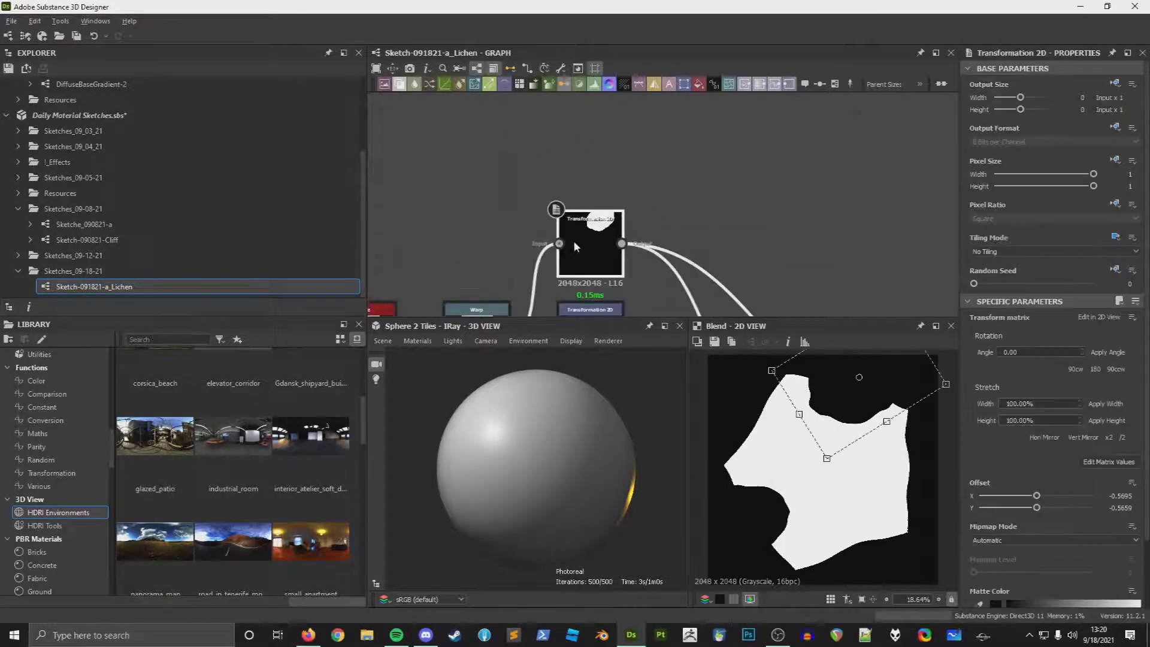
pyautogui.hotkey('ctrl', 'd')
pyautogui.moveTo(683, 216); pyautogui.dragTo(612, 163)
pyautogui.moveTo(612, 163); pyautogui.dragTo(638, 234, button='middle')
pyautogui.hotkey('ctrl', 'd')
pyautogui.moveTo(664, 223); pyautogui.dragTo(620, 154)
# Step: Connect the first Transformation 2D copy to the third Blend's foreground and move its disc to the shape's upper-left edge, offset about X -1.06, Y -0.04
pyautogui.scroll(-3, 672, 223)
pyautogui.moveTo(672, 224); pyautogui.dragTo(568, 112, button='middle')
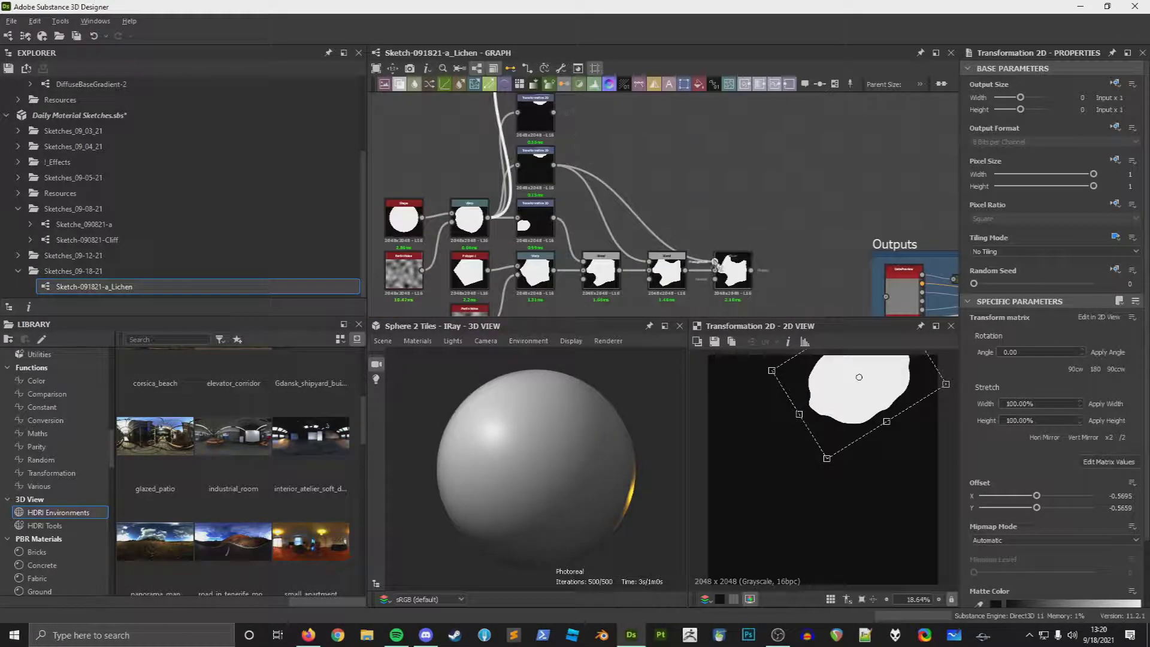
pyautogui.click(534, 115)
pyautogui.doubleClick(732, 270)
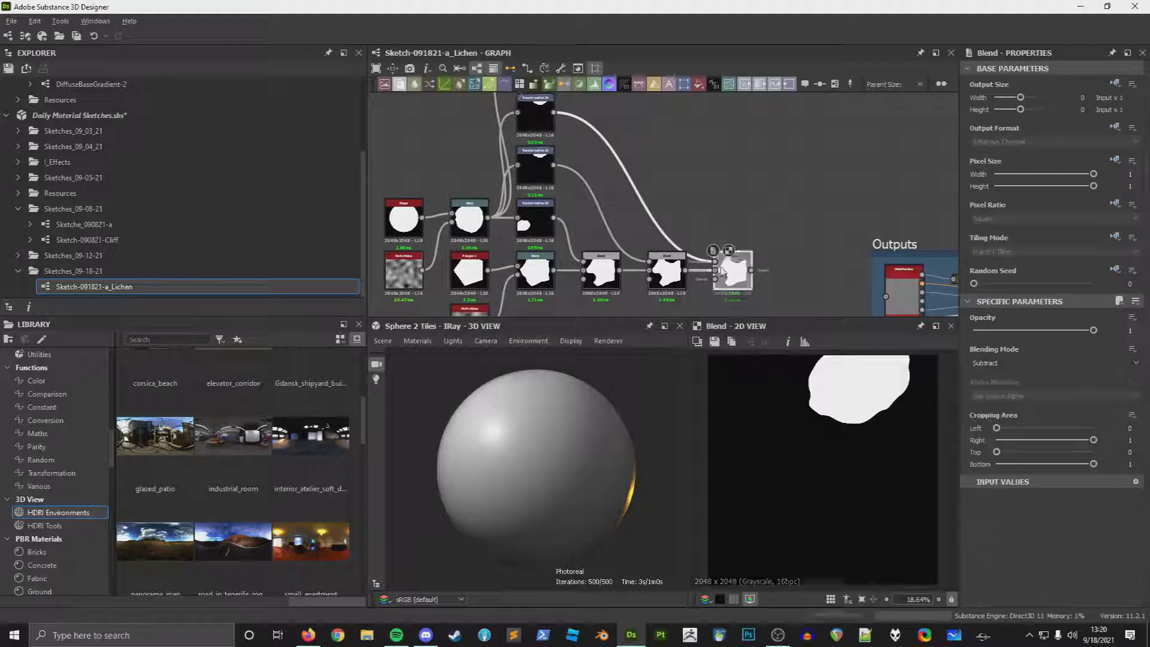
pyautogui.click(535, 115)
pyautogui.moveTo(850, 393); pyautogui.dragTo(697, 475)
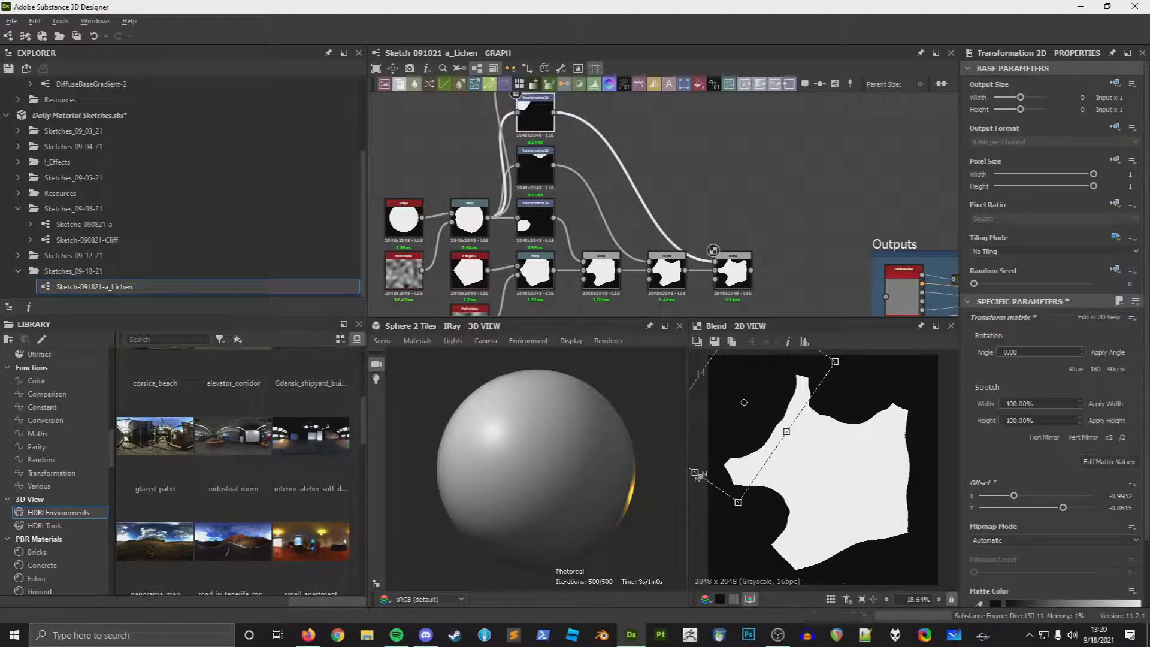
pyautogui.moveTo(747, 405); pyautogui.dragTo(740, 403)
# Step: Add a fourth Blend node after the third one and set its Blending Mode to Subtract
pyautogui.click(745, 195)
pyautogui.moveTo(765, 260); pyautogui.dragTo(688, 234, button='middle')
pyautogui.scroll(2, 688, 233)
pyautogui.moveTo(668, 247); pyautogui.dragTo(714, 249)
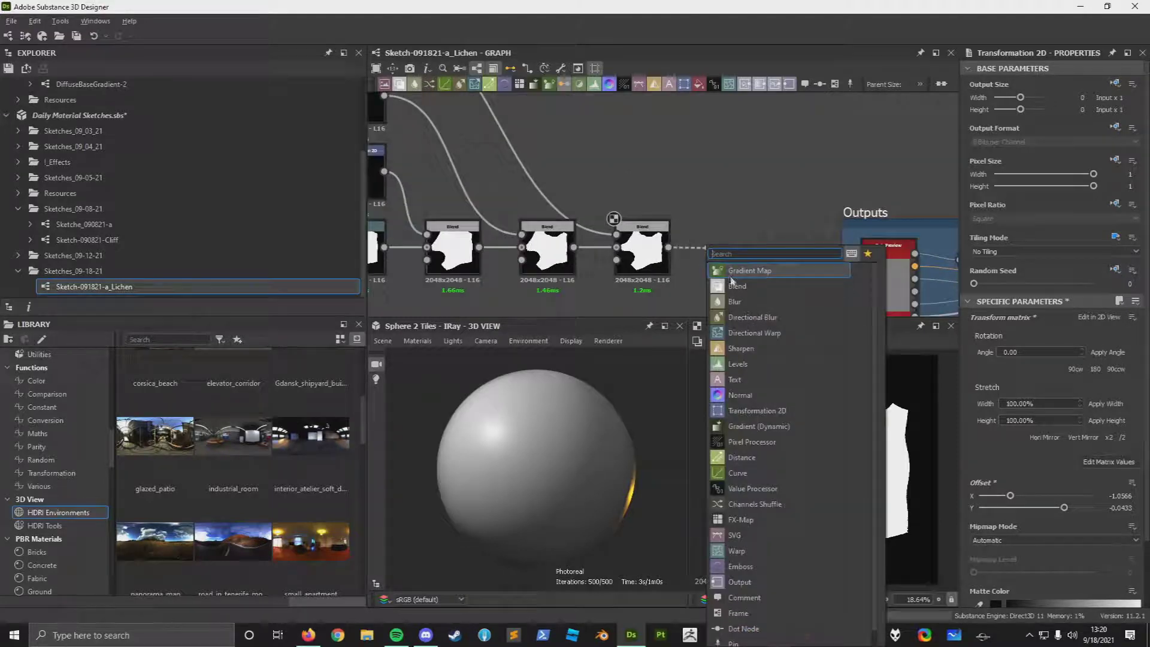
pyautogui.click(736, 285)
pyautogui.click(1012, 363)
pyautogui.click(997, 390)
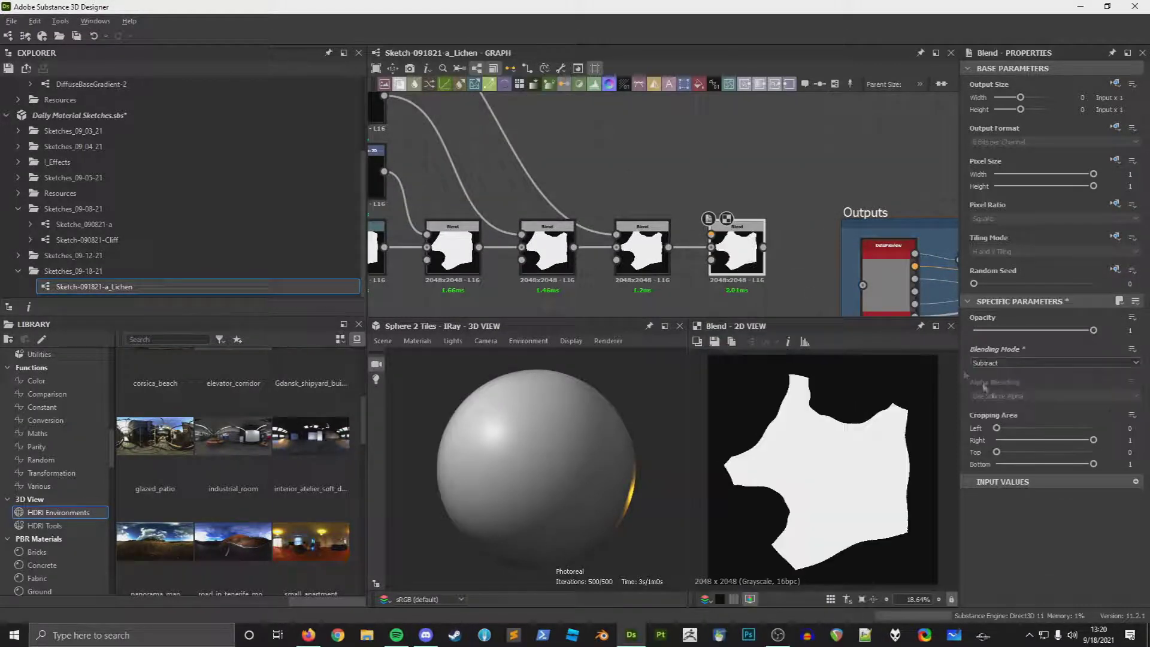
# Step: Connect the topmost Transformation 2D to the fourth Blend's foreground and move its disc to the shape's lower edge, offset about X -0.80, Y 0.34
pyautogui.scroll(-3, 719, 251)
pyautogui.moveTo(719, 251); pyautogui.dragTo(773, 327, button='middle')
pyautogui.moveTo(748, 277); pyautogui.dragTo(750, 246, button='middle')
pyautogui.moveTo(778, 289); pyautogui.dragTo(683, 209)
pyautogui.hotkey('ctrl', 'z')
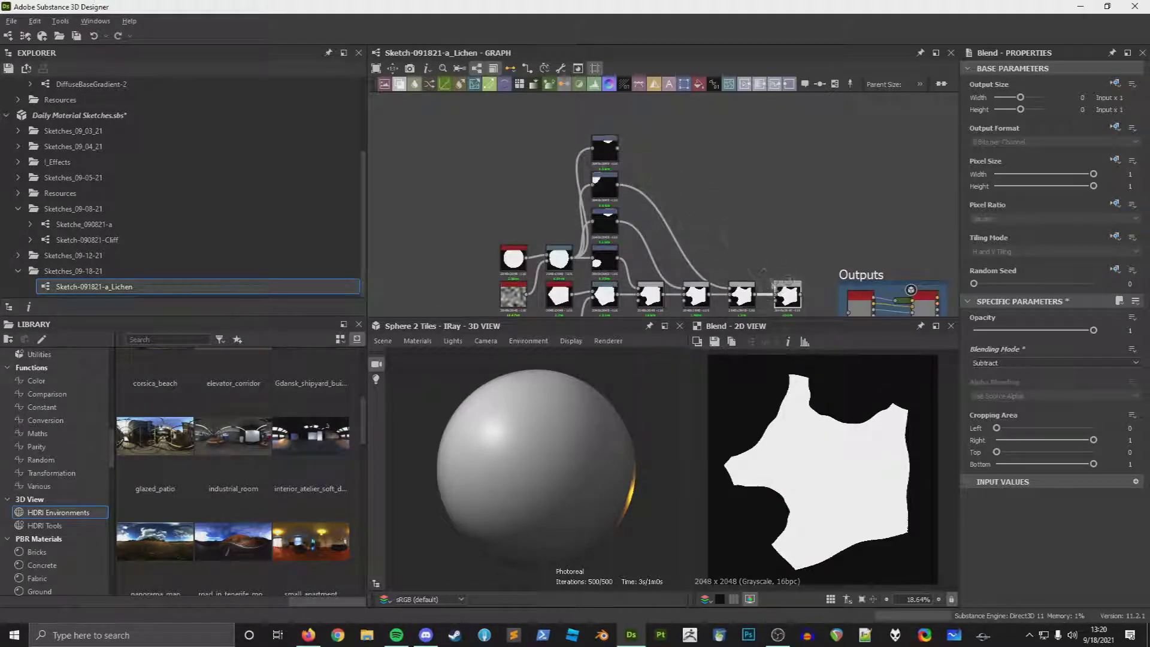
pyautogui.click(614, 155)
pyautogui.moveTo(822, 397); pyautogui.dragTo(874, 573)
pyautogui.moveTo(945, 516); pyautogui.dragTo(868, 505)
pyautogui.click(828, 226)
pyautogui.moveTo(829, 227); pyautogui.dragTo(764, 175, button='middle')
# Step: Compare with the lichen reference photo and connect the fourth Blend's output to the DataPreview node in the Outputs frame
pyautogui.hotkey('alt', 'Tab')
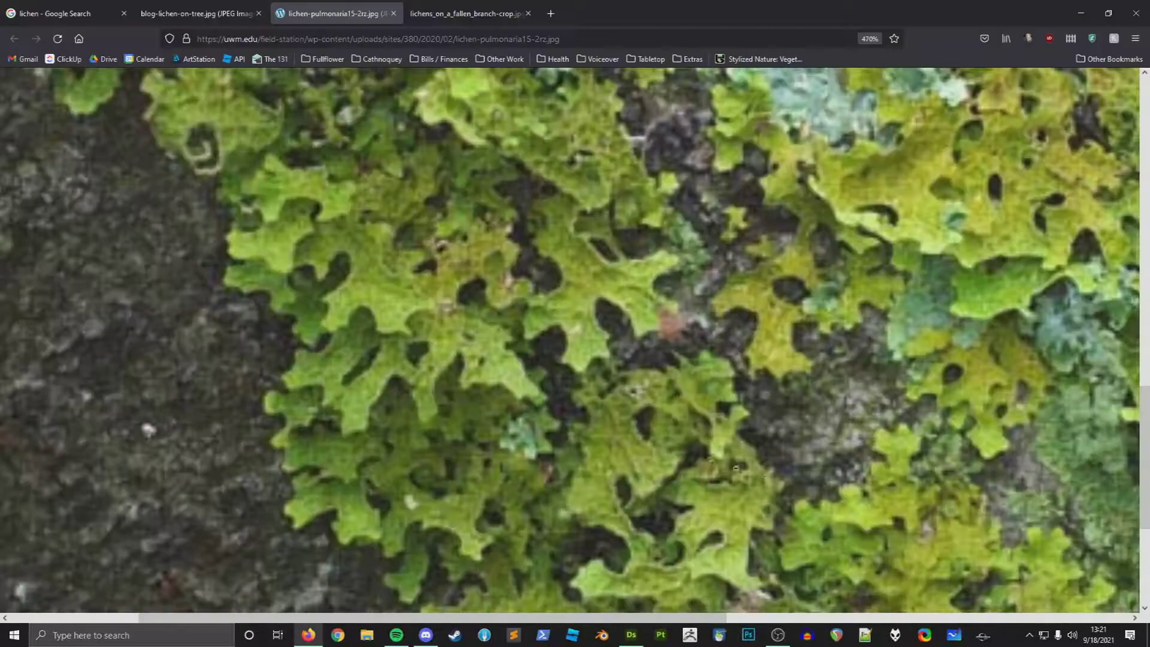
pyautogui.hotkey('alt', 'Tab')
pyautogui.moveTo(921, 313); pyautogui.dragTo(834, 244, button='middle')
pyautogui.moveTo(683, 145); pyautogui.dragTo(753, 124)
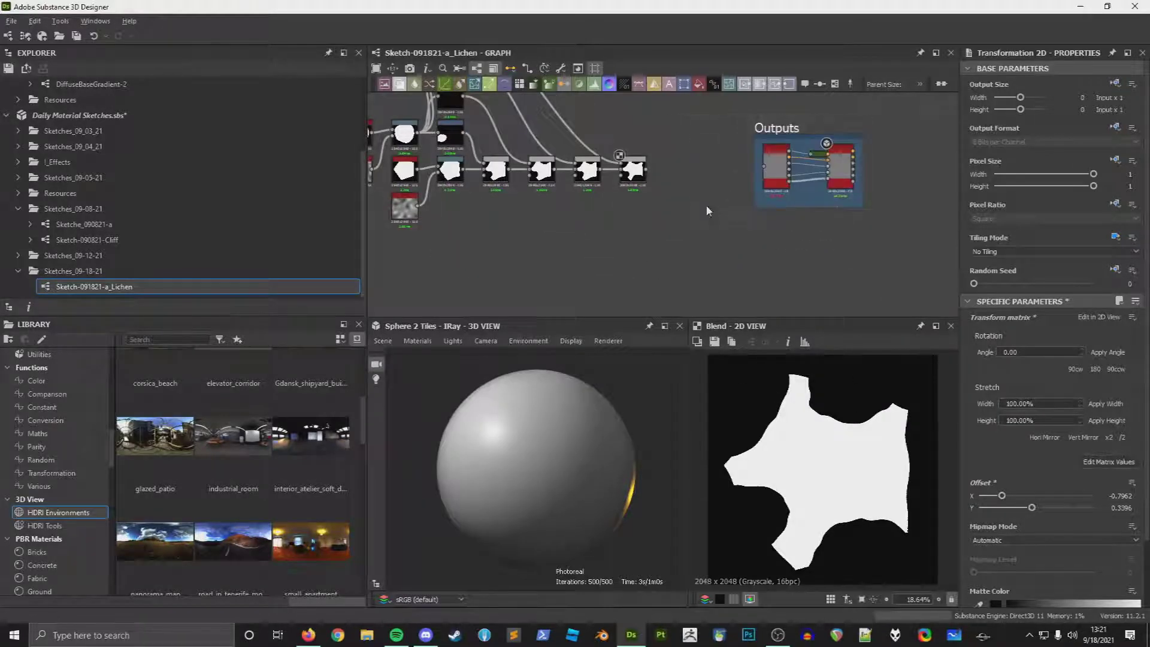
pyautogui.scroll(2, 645, 173)
pyautogui.moveTo(805, 179); pyautogui.dragTo(813, 171)
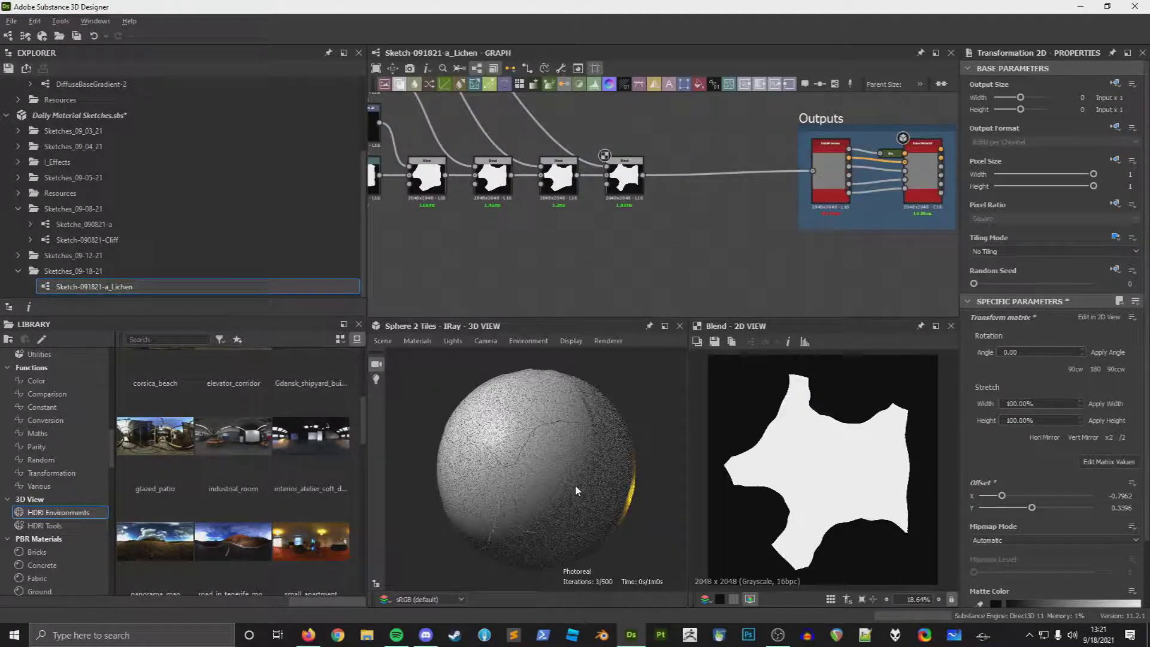
# Step: Switch the 3D view's renderer to OpenGL and set the default material's Tiling to 3
pyautogui.click(622, 340)
pyautogui.click(620, 371)
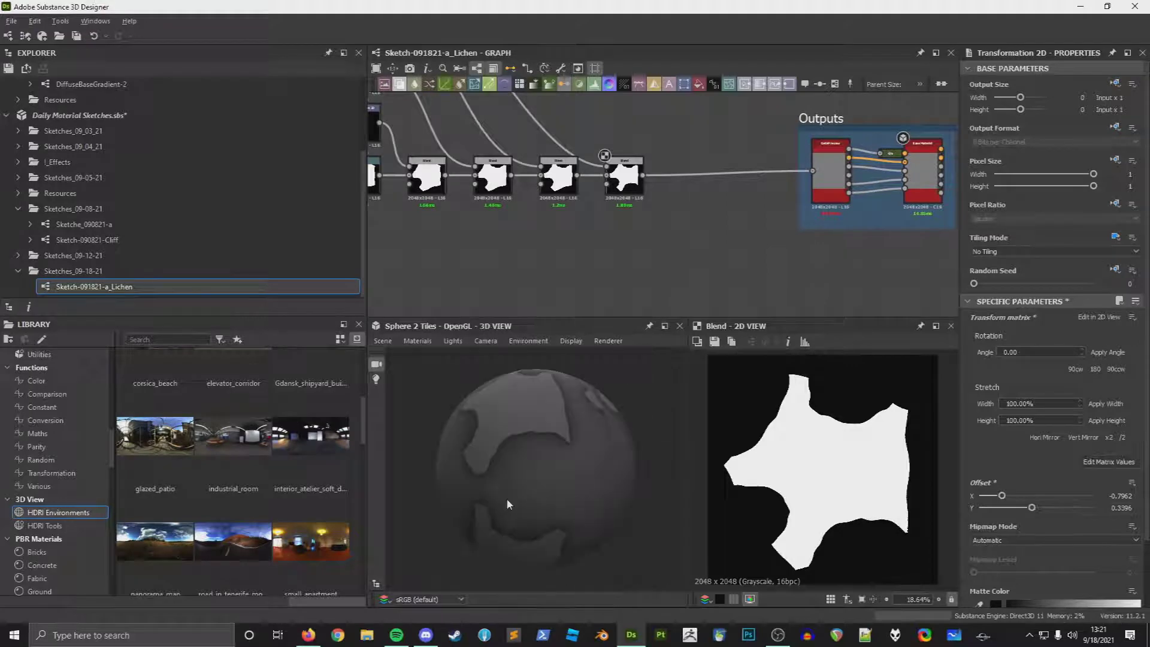
pyautogui.click(417, 341)
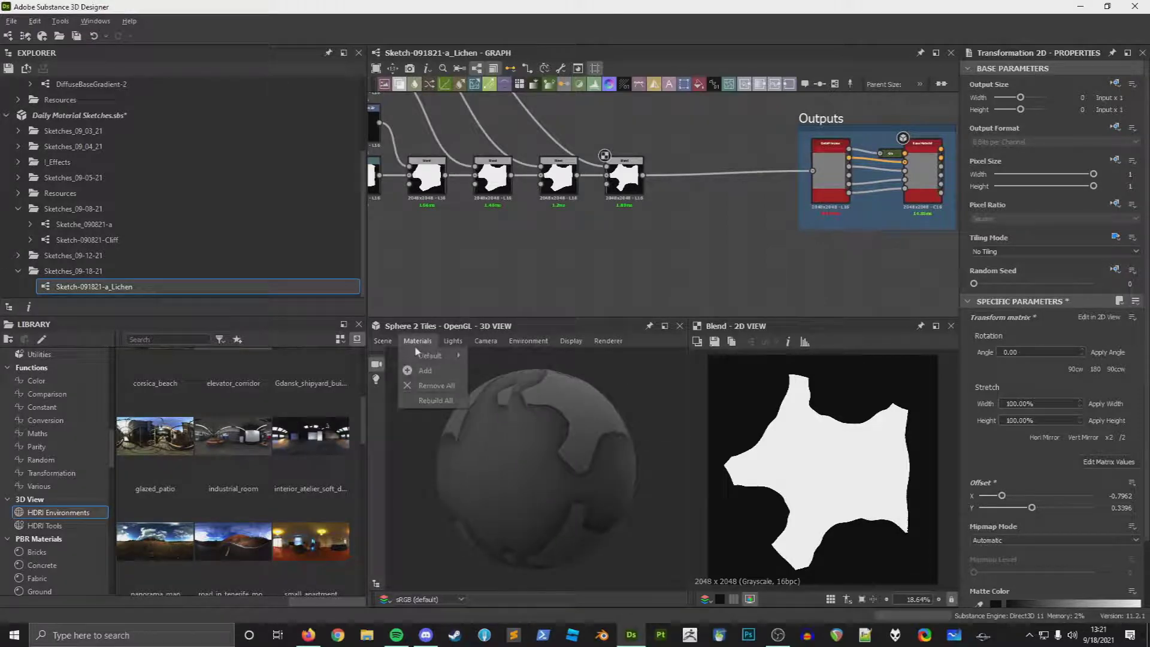
pyautogui.moveTo(428, 357)
pyautogui.click(492, 356)
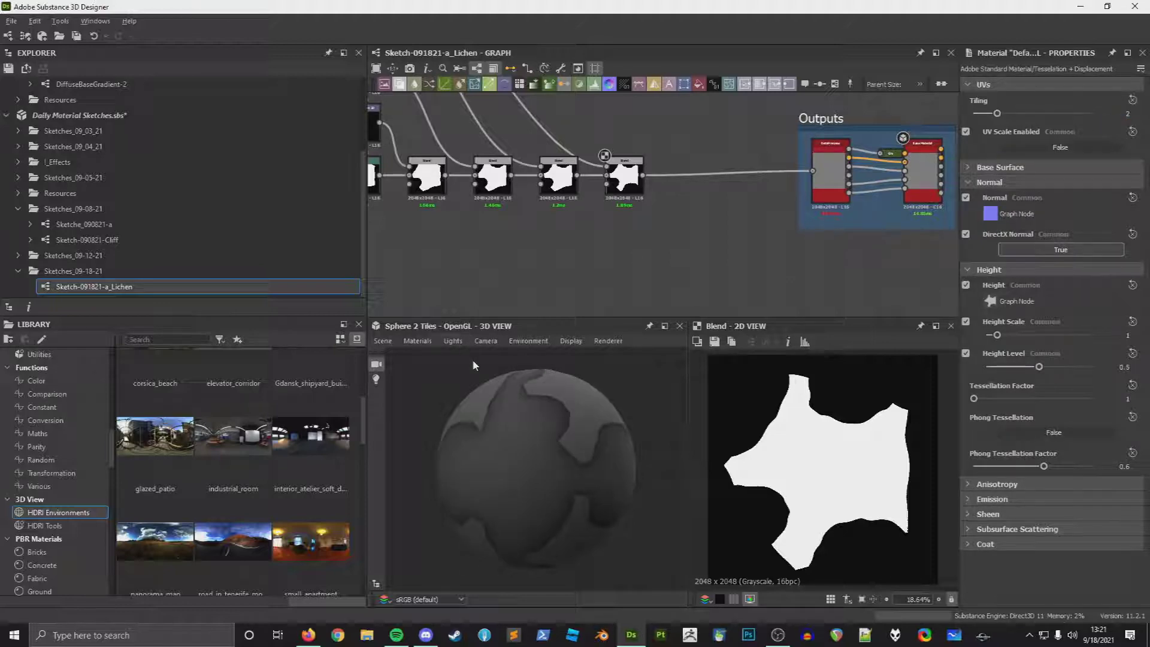
pyautogui.moveTo(442, 367); pyautogui.dragTo(383, 361)
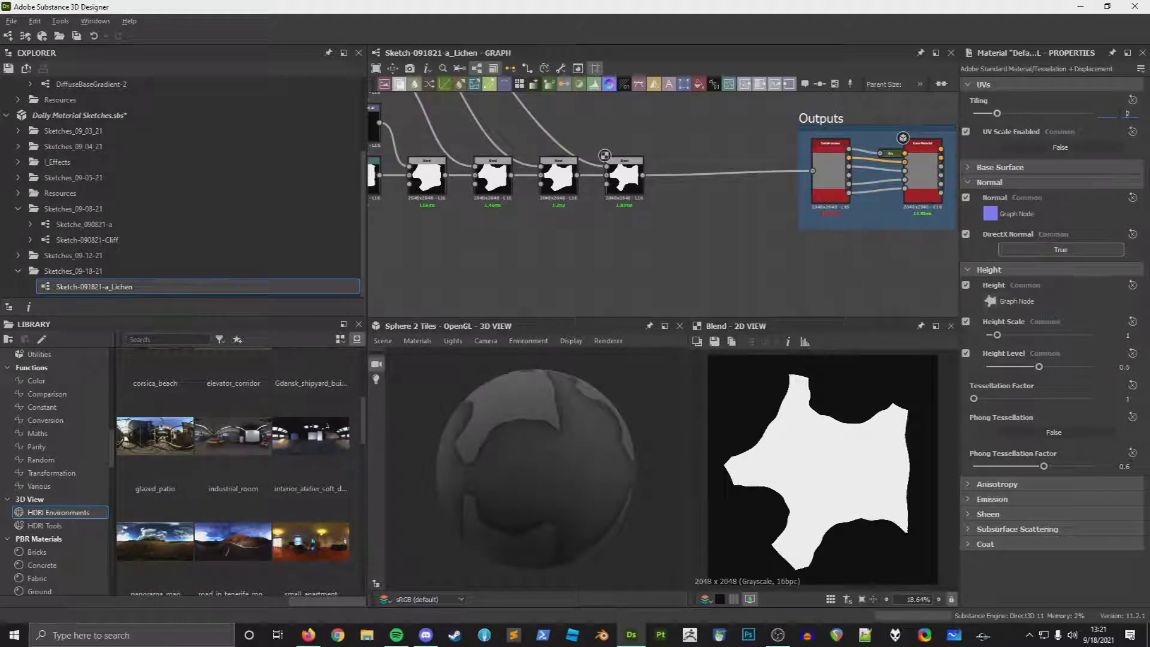
pyautogui.moveTo(997, 113); pyautogui.dragTo(1009, 113)
pyautogui.moveTo(613, 494); pyautogui.dragTo(635, 482)
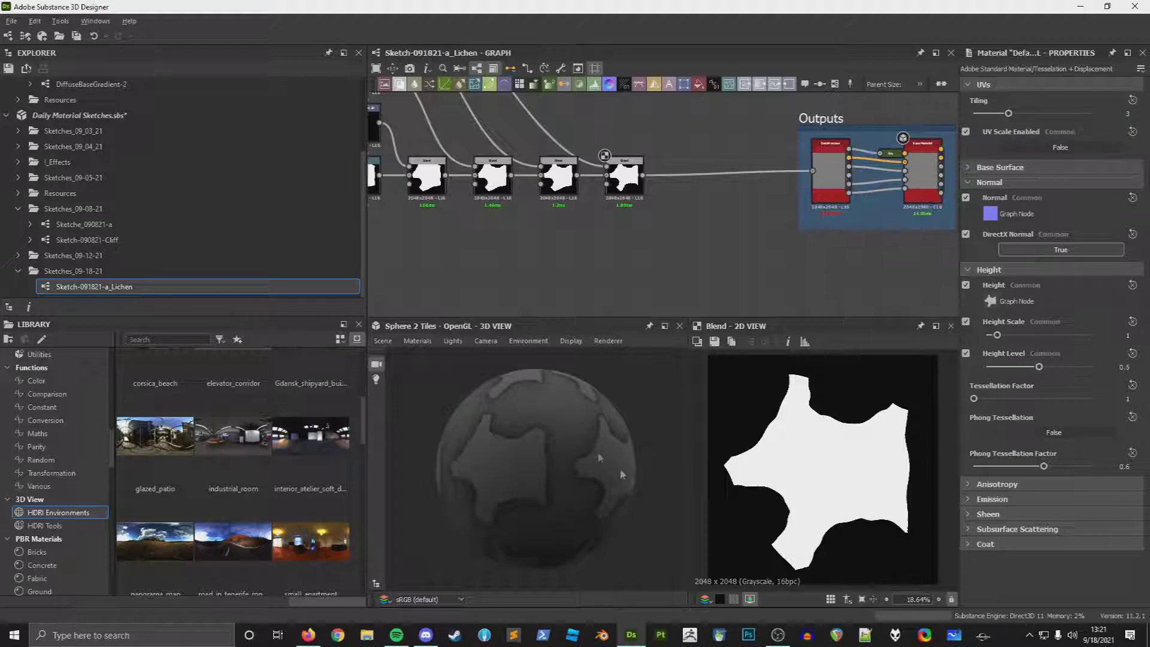
# Step: Set the 3D environment's Exposure to 0 and rotate the environment to about 524 degrees
pyautogui.click(527, 341)
pyautogui.click(525, 360)
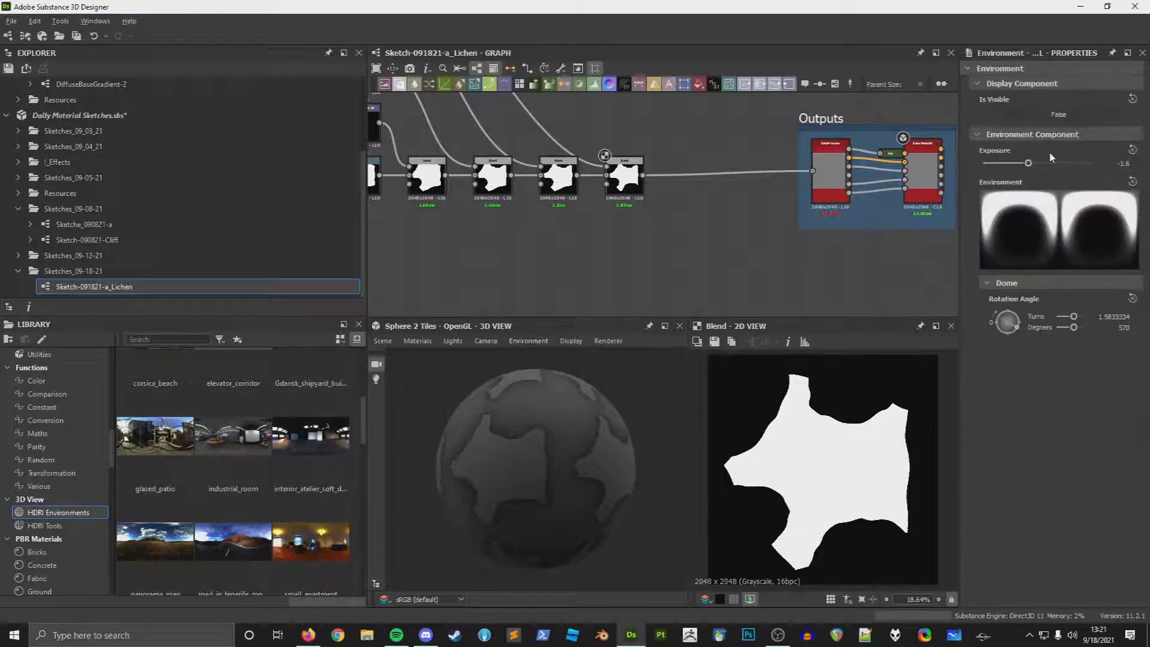
pyautogui.moveTo(718, 437)
pyautogui.keyDown('shift'); pyautogui.mouseDown()
pyautogui.moveTo(695, 458)
pyautogui.moveTo(546, 465)
pyautogui.moveTo(563, 470)
pyautogui.mouseUp(); pyautogui.keyUp('shift')
pyautogui.scroll(3, 557, 492)
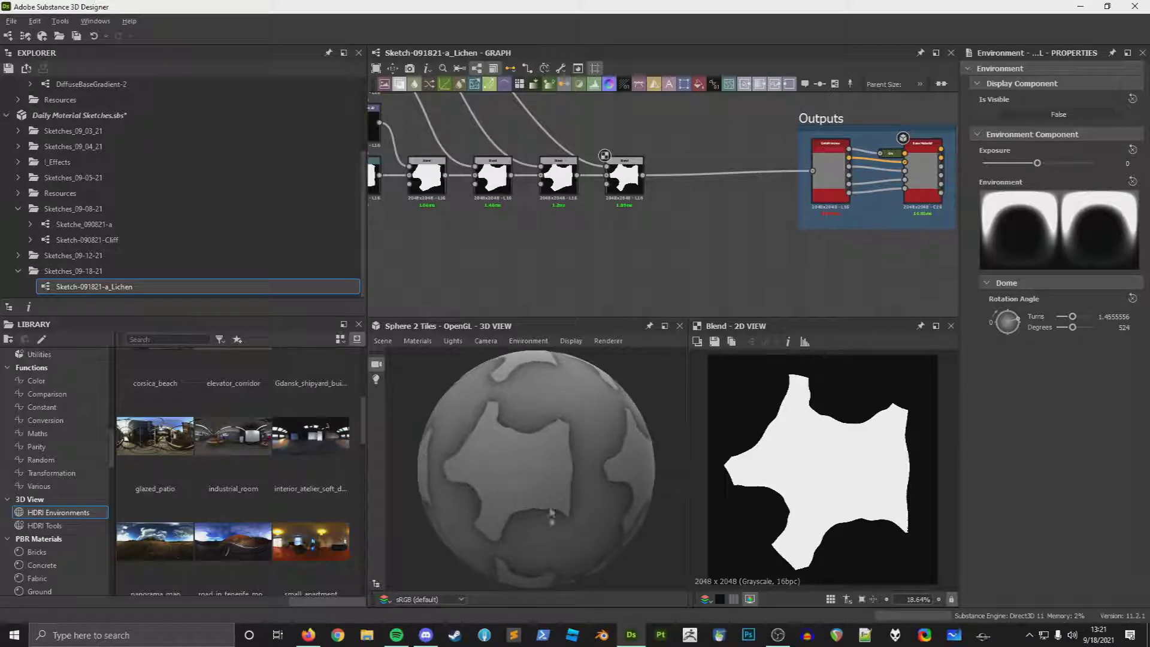
pyautogui.scroll(-2, 551, 495)
# Step: Set the default material's Height Scale to 5 and orbit the sphere to inspect the displacement
pyautogui.click(418, 341)
pyautogui.click(479, 395)
pyautogui.moveTo(486, 394); pyautogui.dragTo(490, 364)
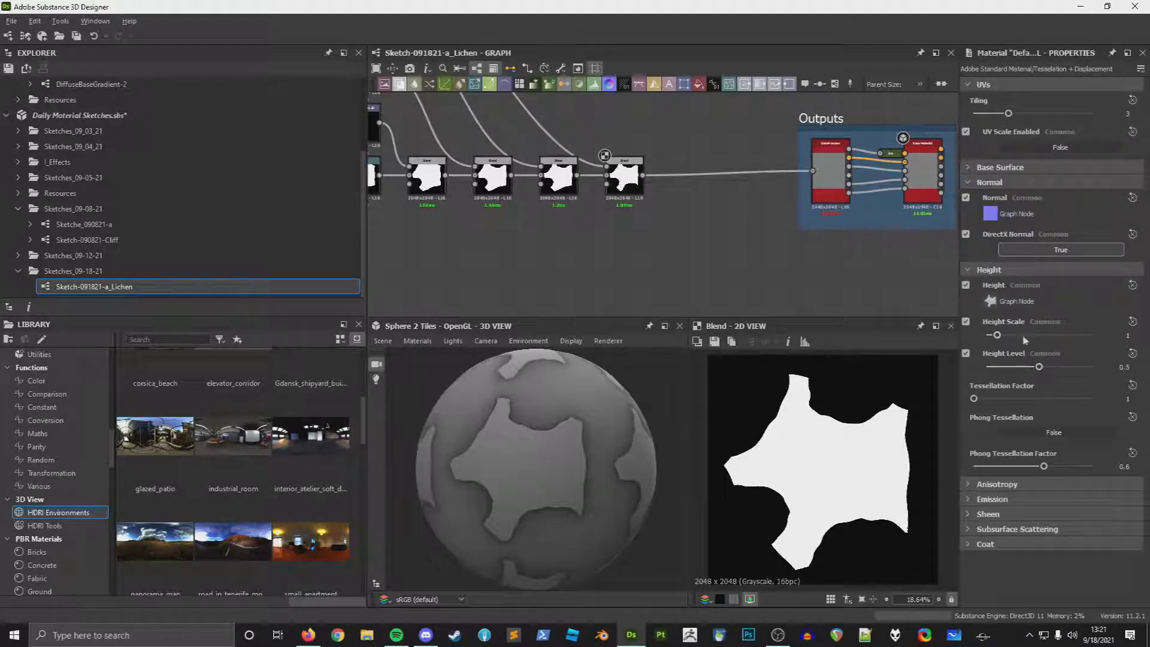
pyautogui.moveTo(1034, 336); pyautogui.dragTo(1140, 340)
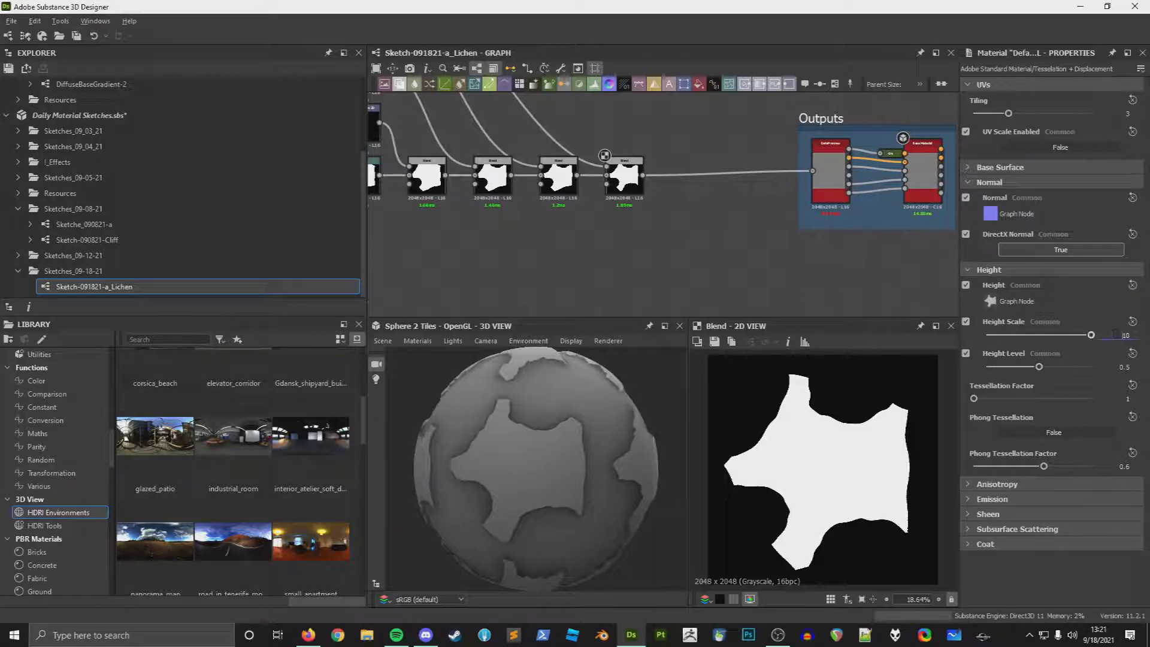
pyautogui.write('5')
pyautogui.press('Return')
pyautogui.moveTo(569, 524); pyautogui.dragTo(587, 510)
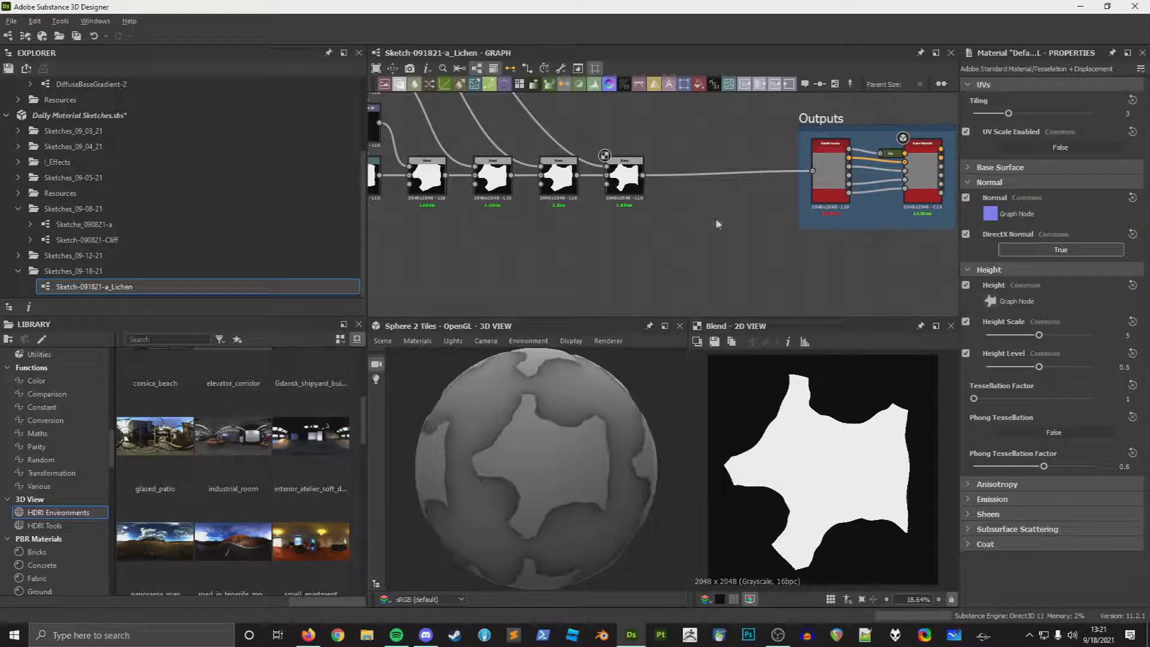
# Step: Try inserting a Warp node between the fourth Blend and the DataPreview node
pyautogui.scroll(3, 717, 224)
pyautogui.press('space')
pyautogui.write('warp')
pyautogui.click(738, 174)
pyautogui.moveTo(707, 168); pyautogui.dragTo(688, 168)
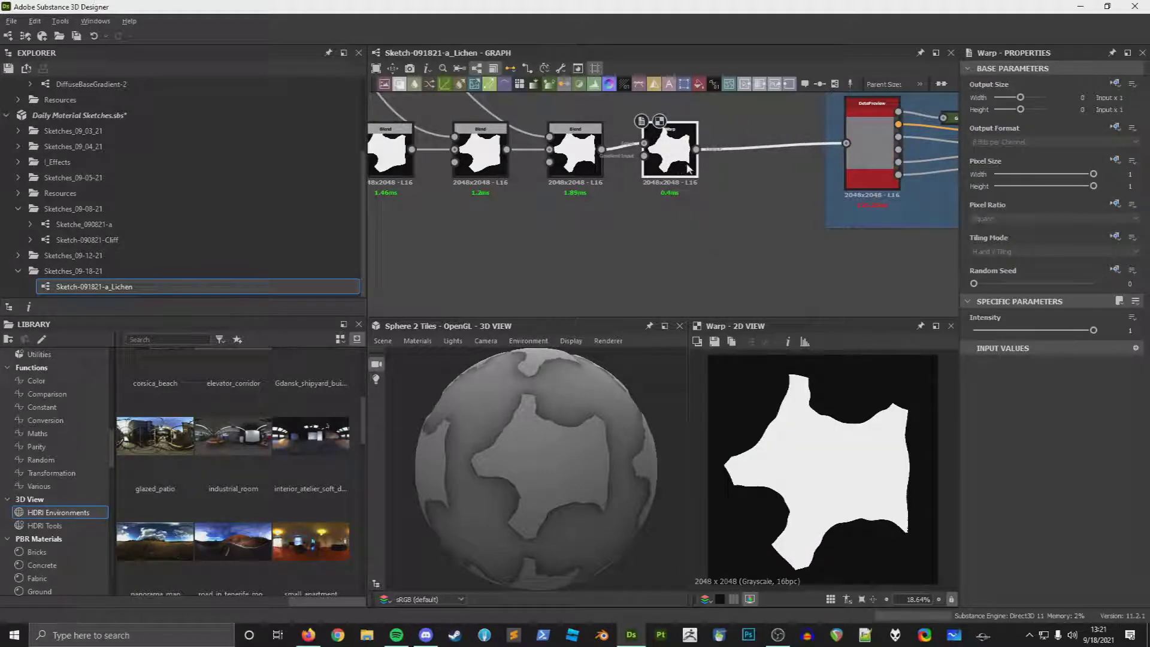
pyautogui.rightClick(620, 194)
pyautogui.click(660, 168)
pyautogui.press('Delete')
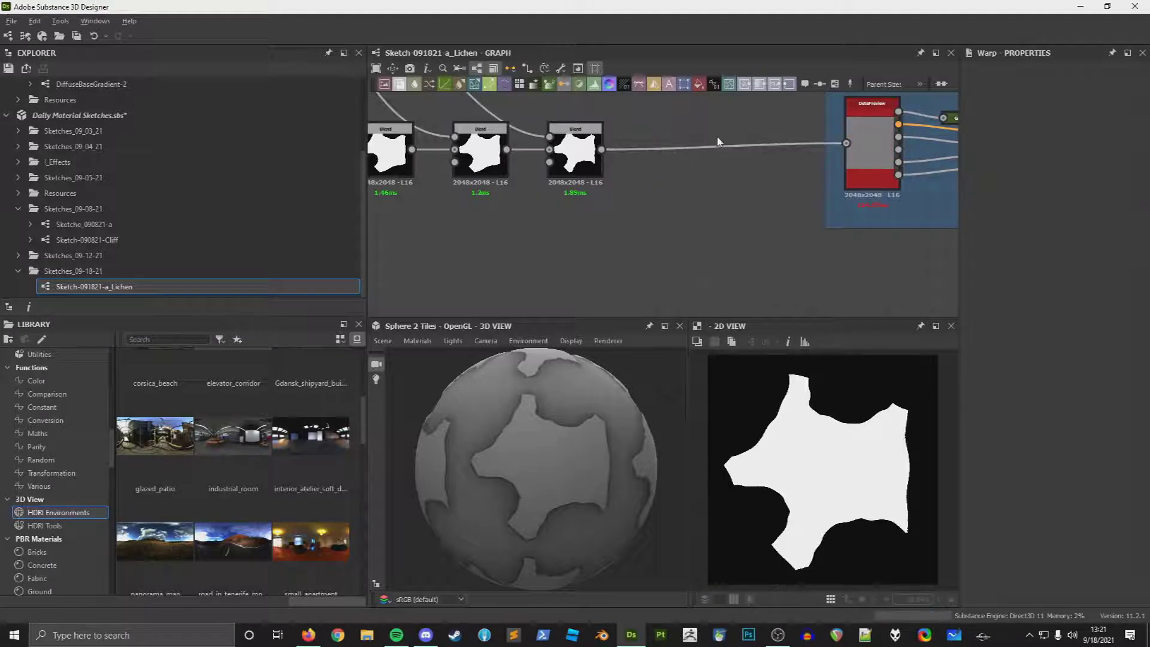
# Step: Insert a Slope Blur Grayscale node between the fourth Blend and DataPreview, and feed a Perlin Noise into its slope input
pyautogui.rightClick(700, 148)
pyautogui.write('slope')
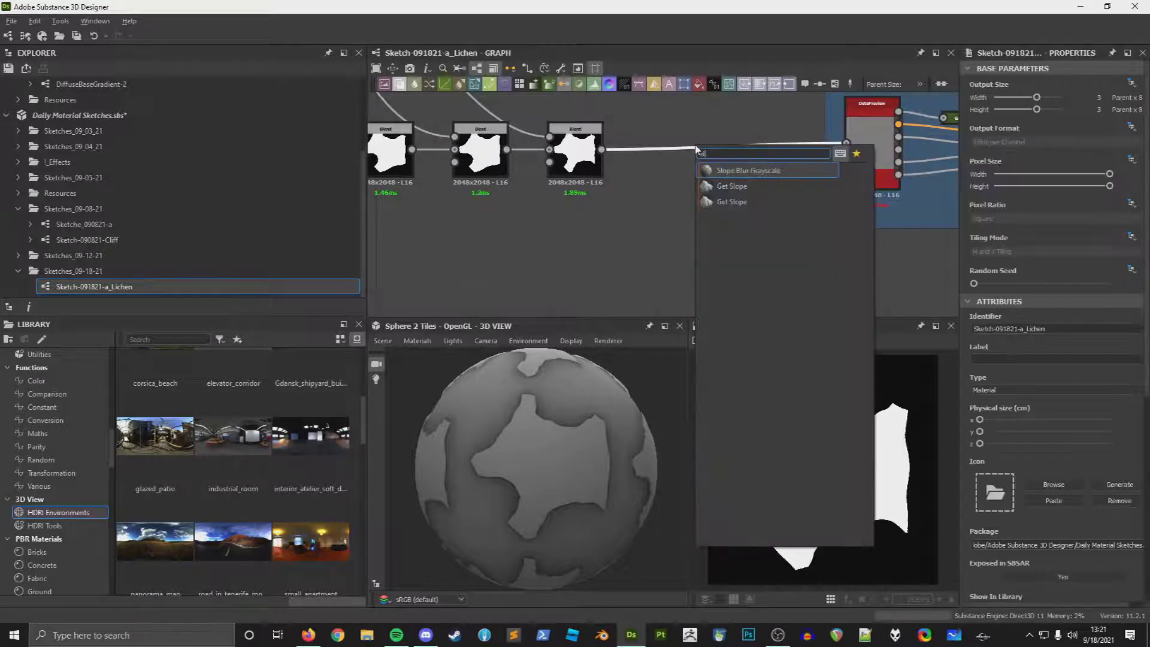
pyautogui.press('Return')
pyautogui.moveTo(697, 152); pyautogui.dragTo(661, 198)
pyautogui.write('perlin')
pyautogui.press('Return')
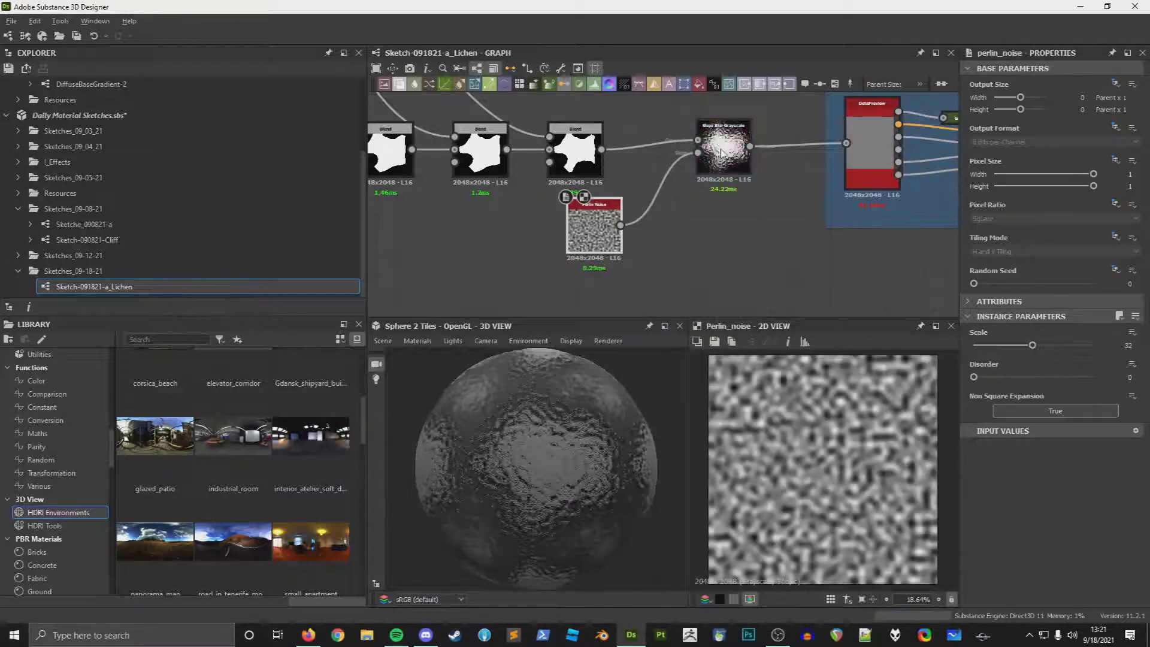
# Step: Set the Slope Blur Grayscale's Samples to 32, Intensity to 0.64 and Mode to Min
pyautogui.doubleClick(725, 150)
pyautogui.moveTo(1032, 345); pyautogui.dragTo(1096, 345)
pyautogui.moveTo(1048, 377); pyautogui.dragTo(978, 380)
pyautogui.click(989, 410)
pyautogui.click(982, 419)
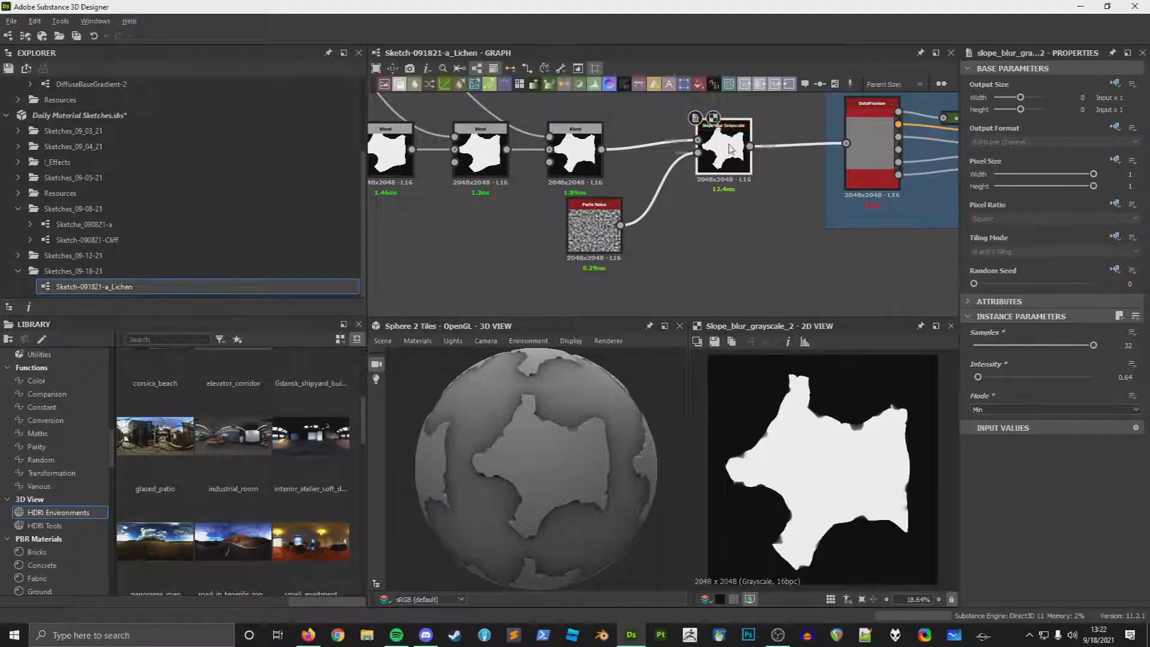
# Step: Replace the Slope Blur with a Multi Directional Warp Grayscale node and connect the Perlin Noise to its intensity input
pyautogui.press('Delete')
pyautogui.press('space')
pyautogui.write('multi dir')
pyautogui.press('Down')
pyautogui.press('Down')
pyautogui.press('Return')
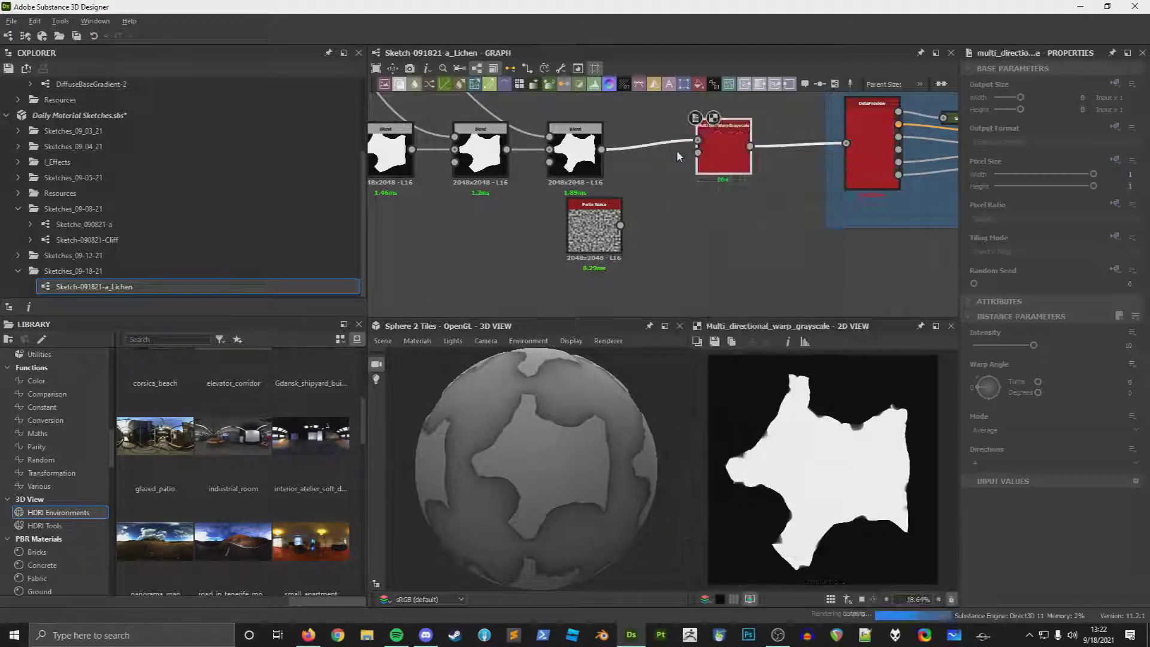
pyautogui.moveTo(619, 225); pyautogui.dragTo(584, 242)
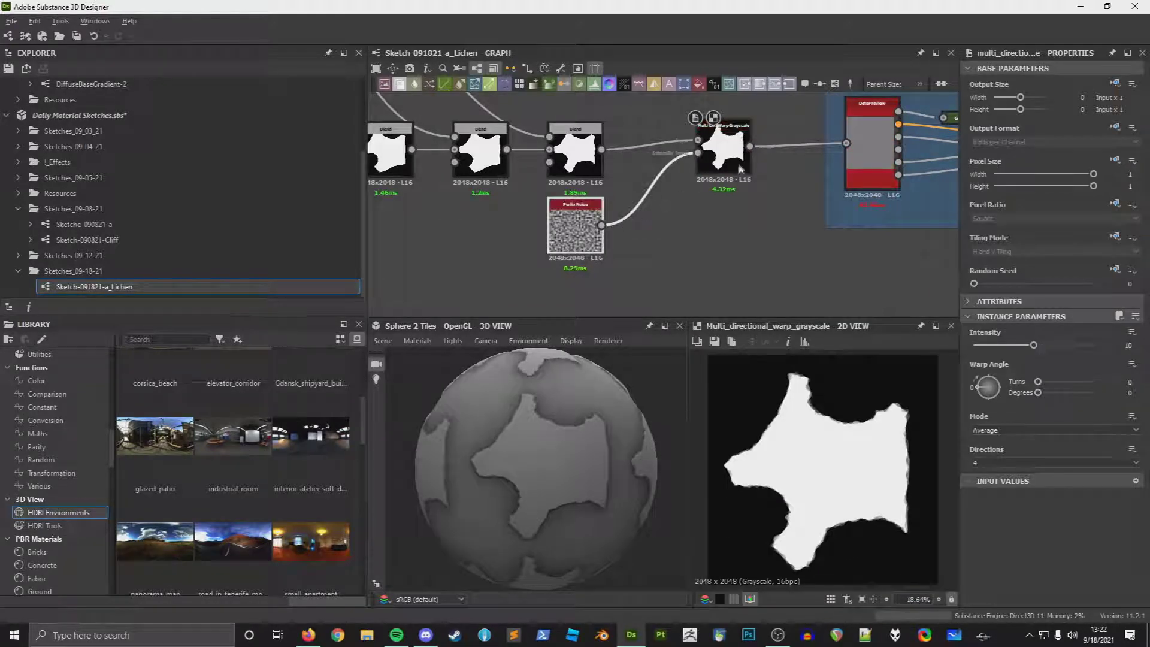
# Step: Move the Multi Directional Warp closer to the fourth Blend and set its Intensity to 16.32 and Warp Angle to about 4534 degrees
pyautogui.moveTo(741, 169); pyautogui.dragTo(690, 170)
pyautogui.moveTo(1033, 345); pyautogui.dragTo(1071, 345)
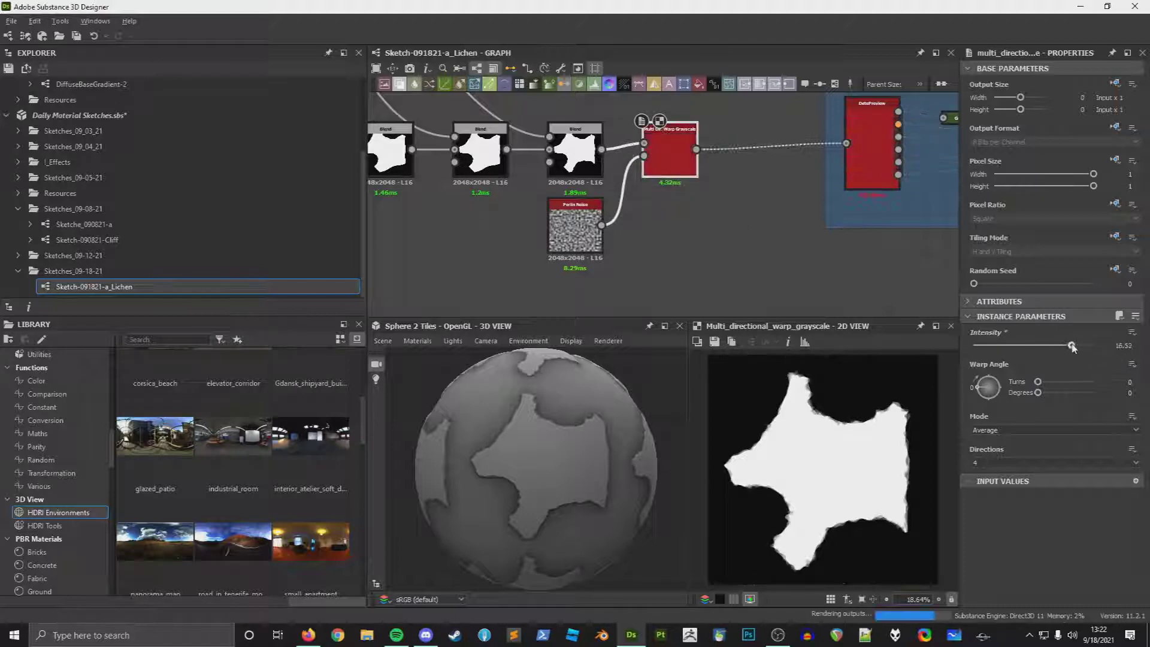
pyautogui.moveTo(1038, 392); pyautogui.dragTo(1043, 392)
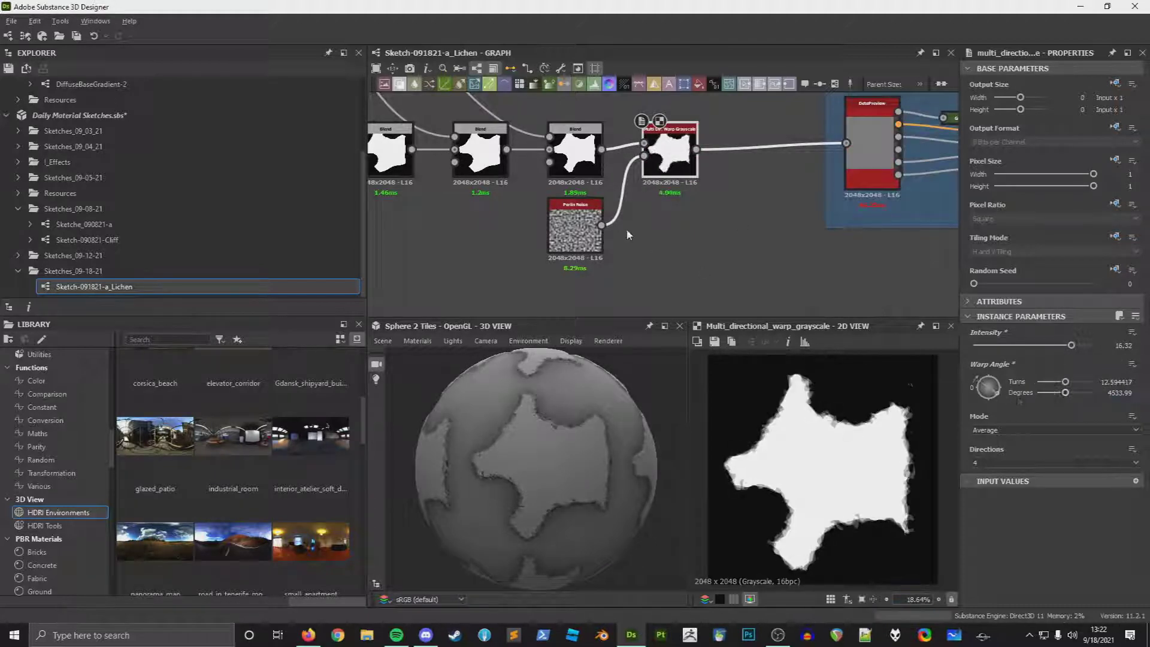
# Step: Lower the Perlin Noise node's Scale to make its pattern much coarser, and reopen the Multi Directional Warp's parameters
pyautogui.click(575, 226)
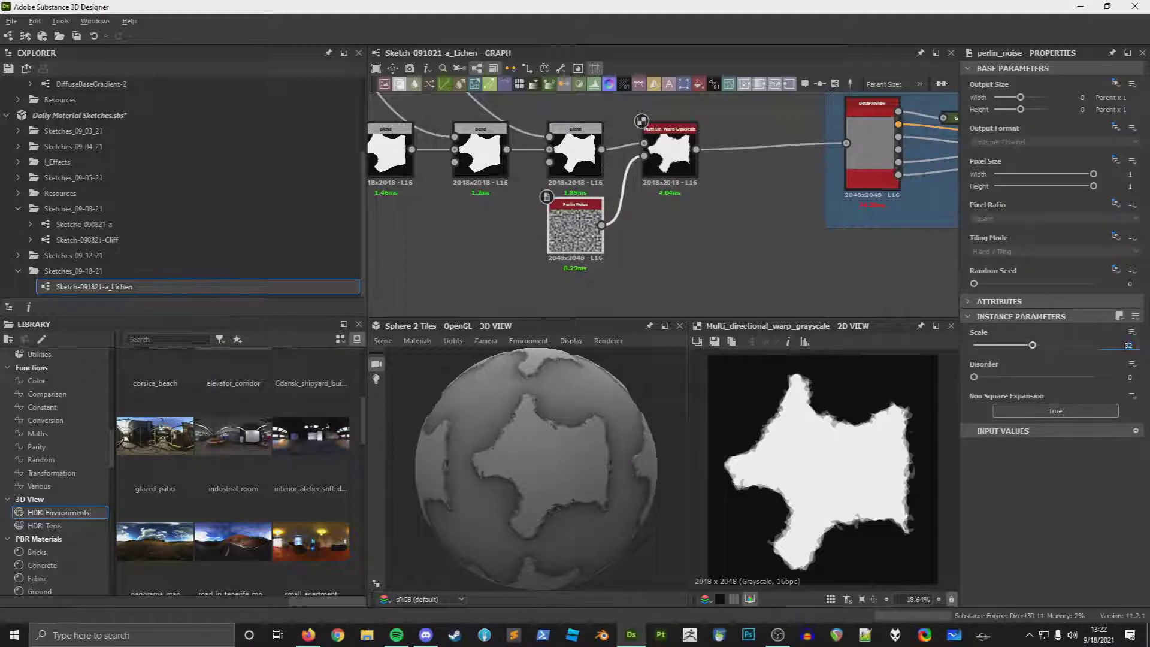
pyautogui.press('Return')
pyautogui.click(666, 165)
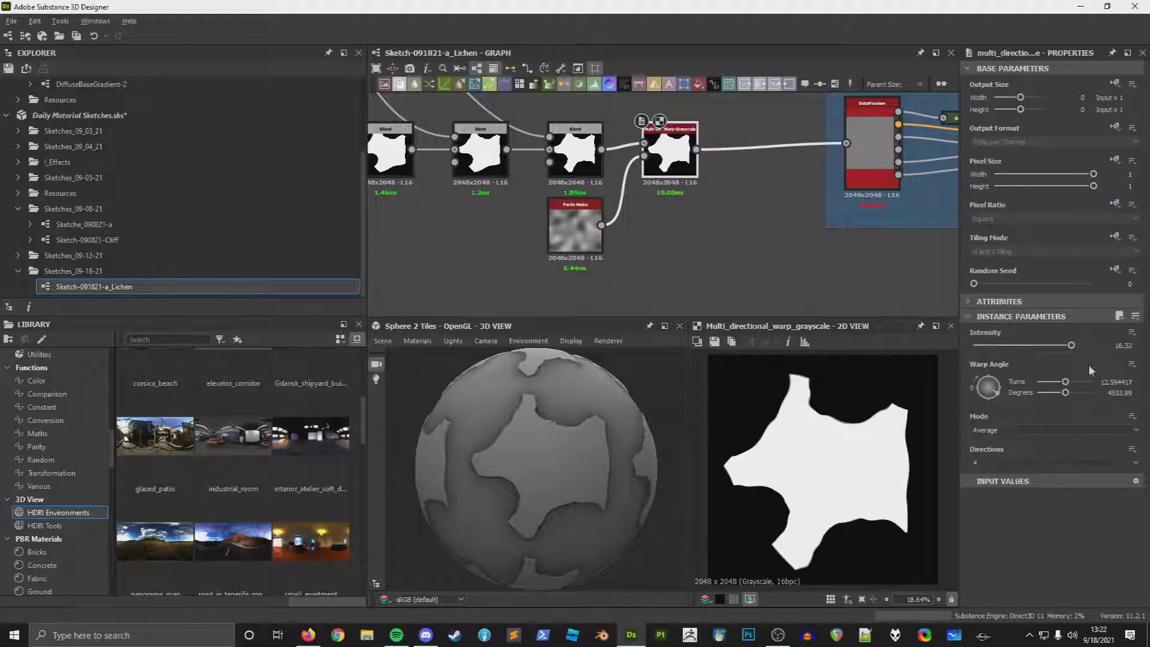
# Step: Raise the Multi Directional Warp's Intensity to 20 and set its Mode to Chain
pyautogui.moveTo(1072, 347); pyautogui.dragTo(1094, 345)
pyautogui.click(1018, 430)
pyautogui.click(998, 463)
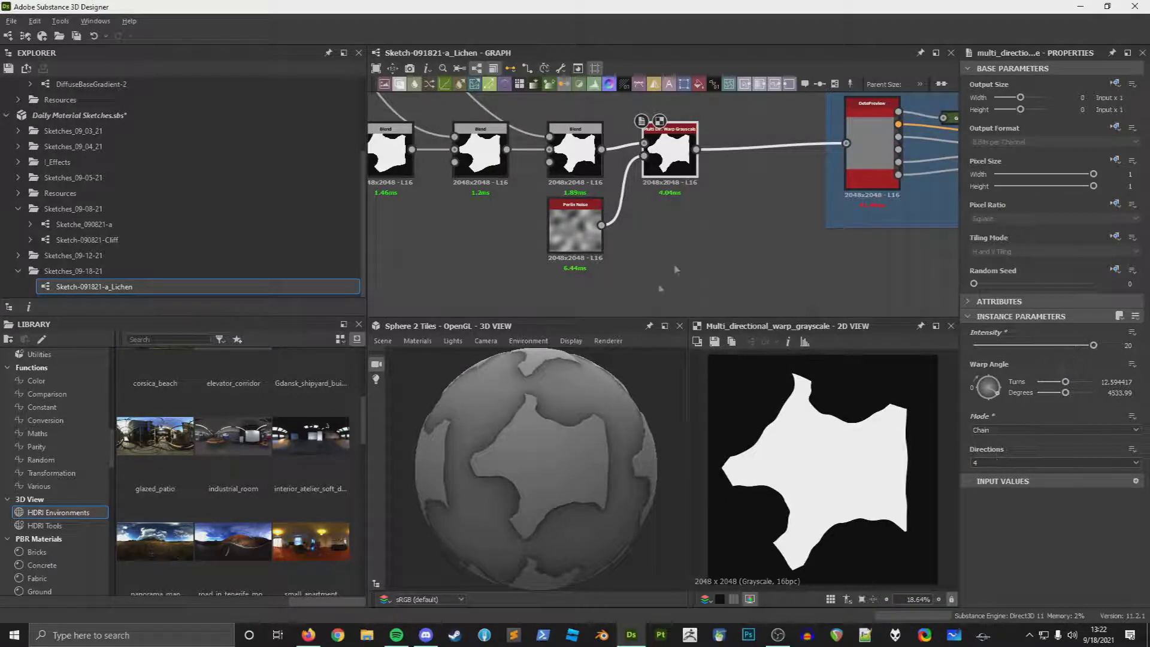
pyautogui.click(846, 222)
# Step: Reposition the lowest Transformation 2D's disc to cut into the shape's right edge, at Offset X about -0.69 and Y about 0.41
pyautogui.moveTo(384, 177); pyautogui.dragTo(719, 275, button='middle')
pyautogui.scroll(-3, 719, 274)
pyautogui.scroll(1, 664, 234)
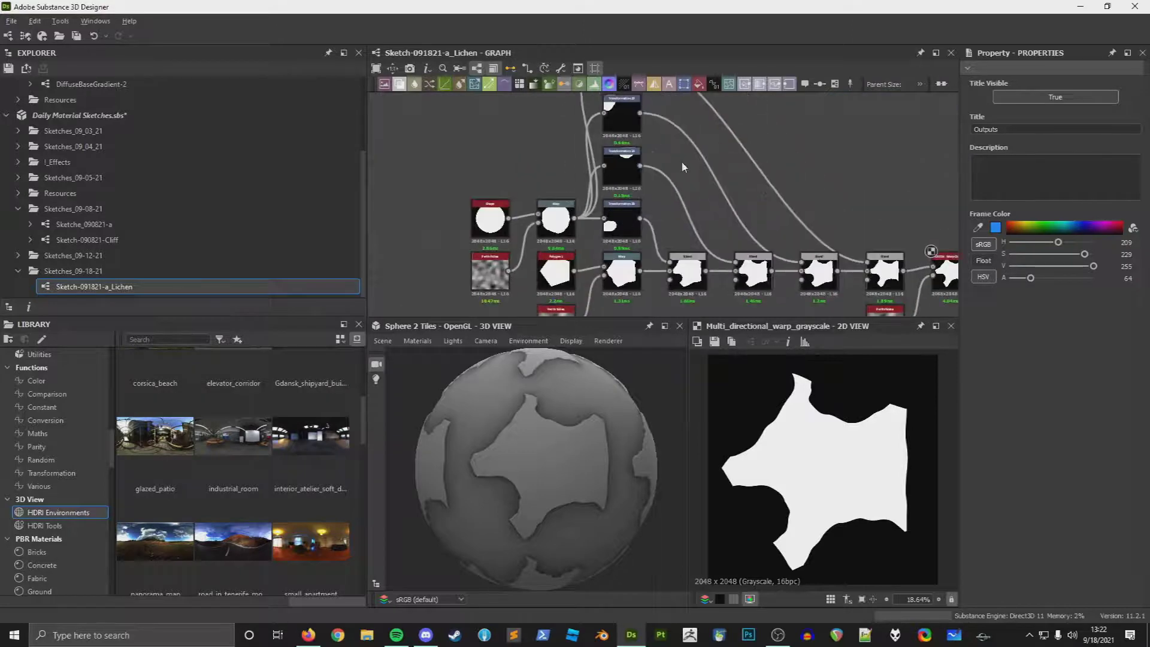
pyautogui.moveTo(650, 101); pyautogui.dragTo(565, 64, button='middle')
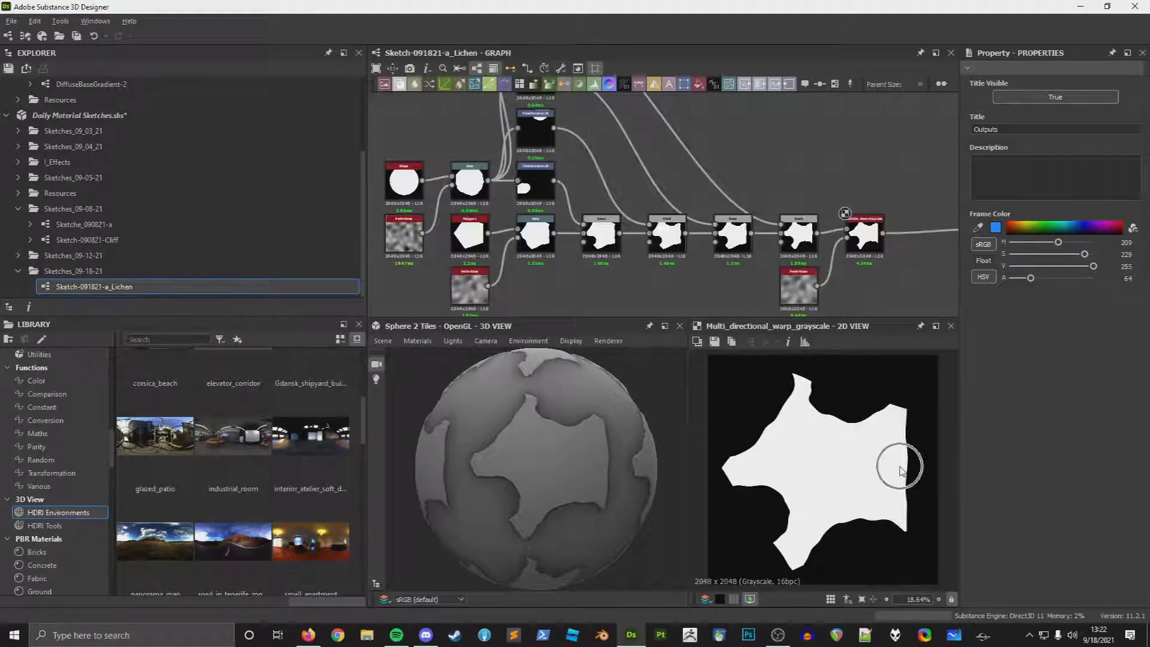
pyautogui.click(537, 203)
pyautogui.moveTo(749, 521); pyautogui.dragTo(917, 472)
pyautogui.moveTo(889, 411); pyautogui.dragTo(891, 412)
pyautogui.moveTo(902, 465); pyautogui.dragTo(899, 465)
# Step: Move the Multi Directional Warp, its Perlin Noise and the Outputs frame to the right to free space after the fourth Blend
pyautogui.click(769, 204)
pyautogui.moveTo(793, 212); pyautogui.dragTo(579, 160, button='middle')
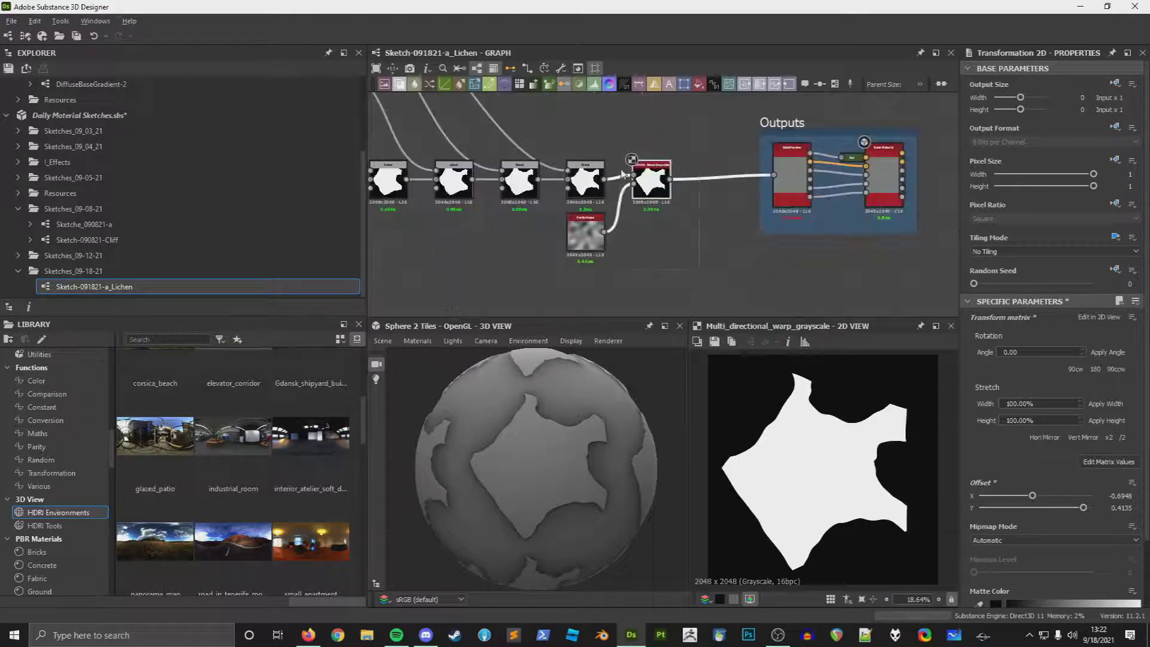
pyautogui.moveTo(642, 202); pyautogui.dragTo(702, 203)
pyautogui.moveTo(820, 240); pyautogui.dragTo(790, 240, button='middle')
pyautogui.moveTo(901, 298); pyautogui.dragTo(567, 121)
pyautogui.moveTo(624, 236); pyautogui.dragTo(697, 236)
pyautogui.moveTo(896, 294); pyautogui.dragTo(866, 293, button='middle')
pyautogui.moveTo(924, 295); pyautogui.dragTo(760, 92)
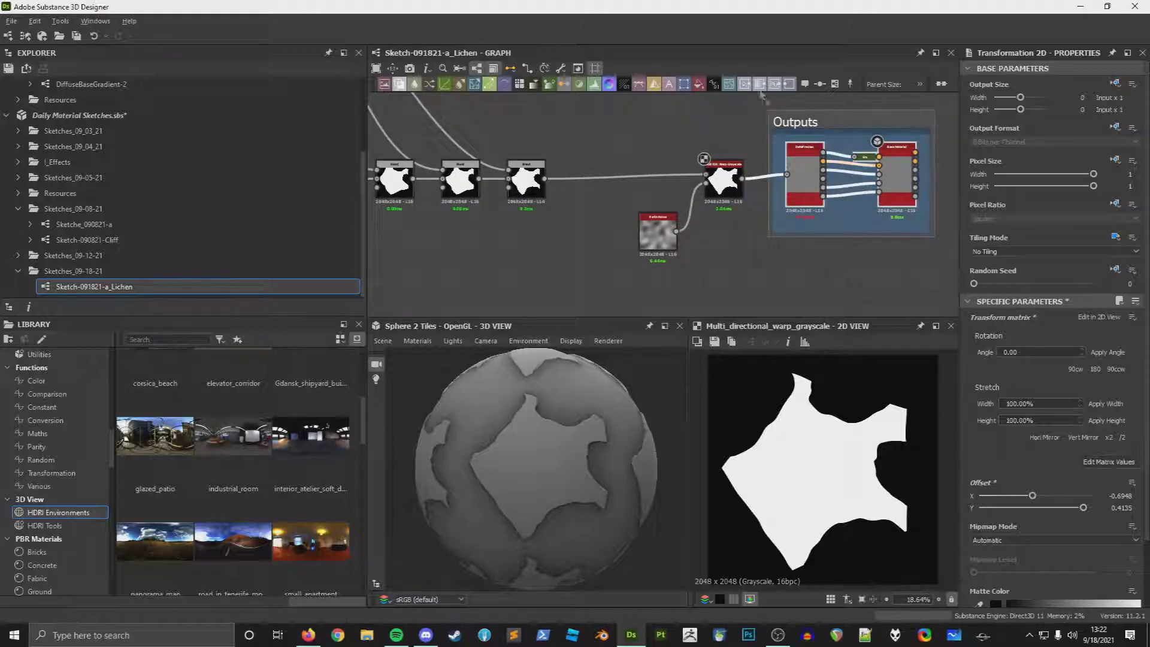
pyautogui.moveTo(785, 131); pyautogui.dragTo(794, 148)
# Step: Insert a fifth Blend node between the fourth Blend and the Multi Directional Warp, with its Blending Mode set to Subtract
pyautogui.moveTo(531, 180); pyautogui.dragTo(722, 182, button='middle')
pyautogui.press('space')
pyautogui.click(797, 187)
pyautogui.scroll(4, 779, 144)
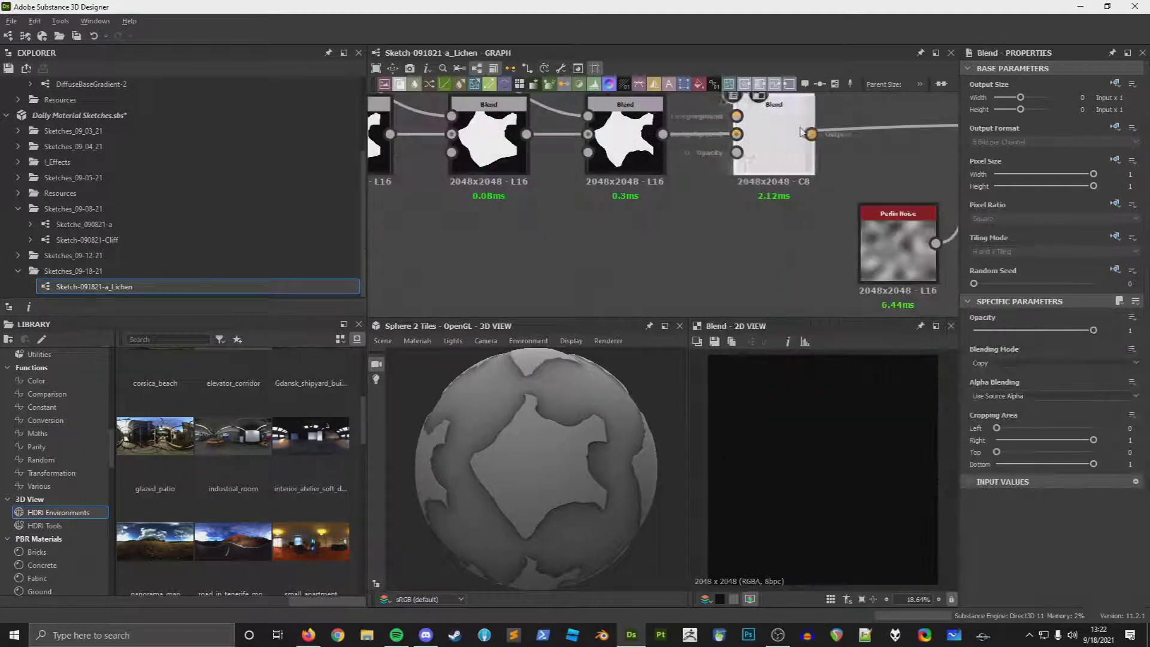
pyautogui.moveTo(809, 141); pyautogui.dragTo(799, 136)
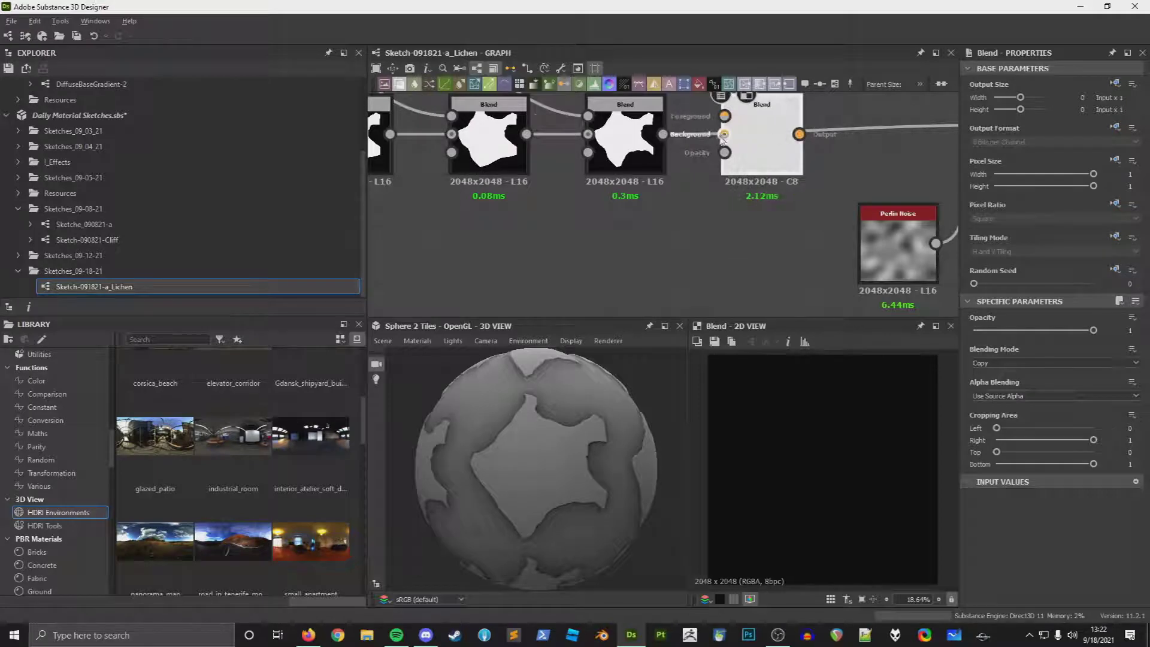
pyautogui.moveTo(723, 138); pyautogui.dragTo(724, 134)
pyautogui.moveTo(791, 137); pyautogui.dragTo(574, 137, button='middle')
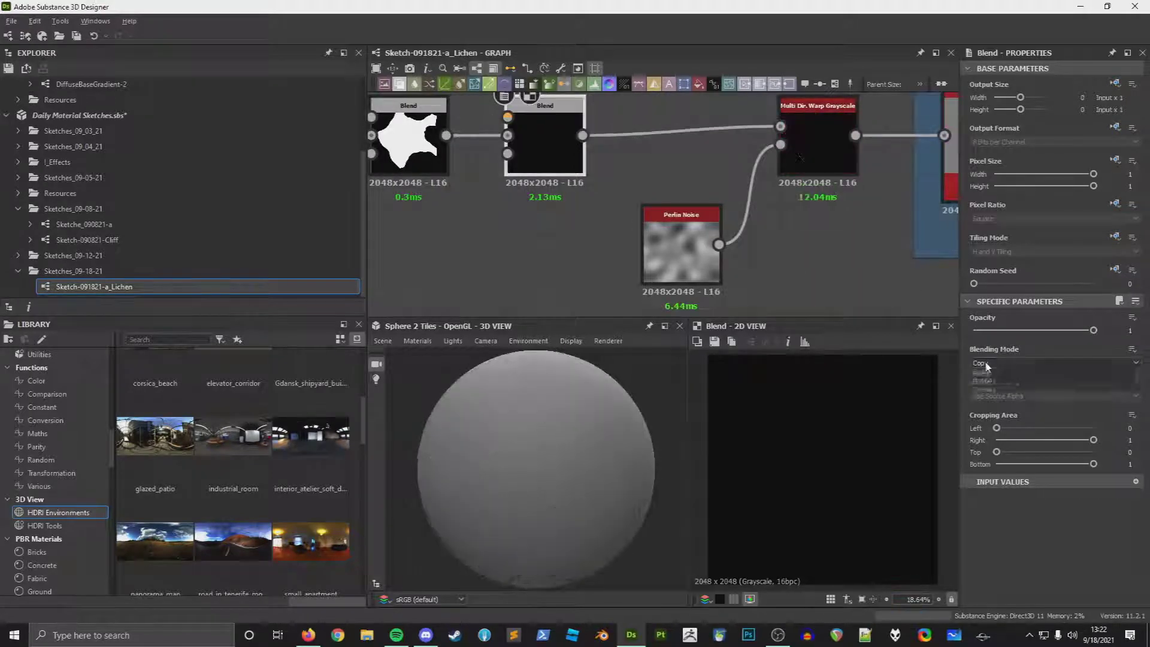
pyautogui.click(1018, 363)
pyautogui.click(994, 383)
# Step: Duplicate the topmost Transformation 2D, place the copy above it and connect it to the fifth Blend's foreground
pyautogui.moveTo(780, 359); pyautogui.dragTo(796, 383, button='middle')
pyautogui.moveTo(557, 135); pyautogui.dragTo(824, 337, button='middle')
pyautogui.click(649, 254)
pyautogui.hotkey('ctrl', 'd')
pyautogui.moveTo(672, 231); pyautogui.dragTo(652, 186)
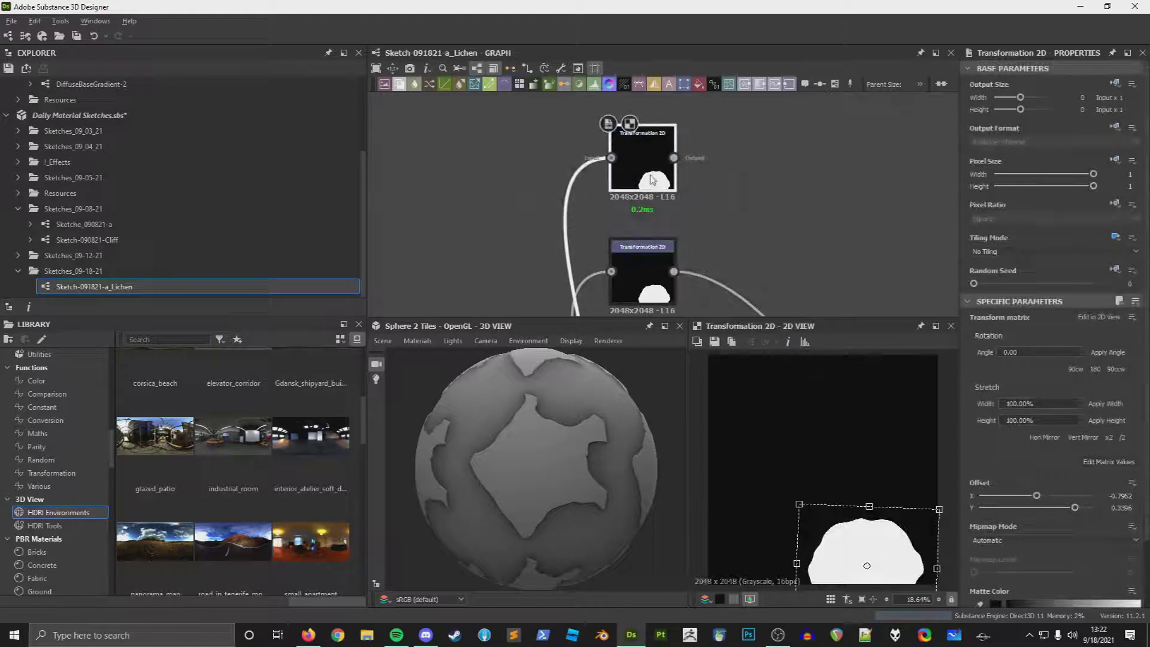
pyautogui.scroll(-5, 652, 181)
pyautogui.moveTo(701, 204); pyautogui.dragTo(481, 115, button='middle')
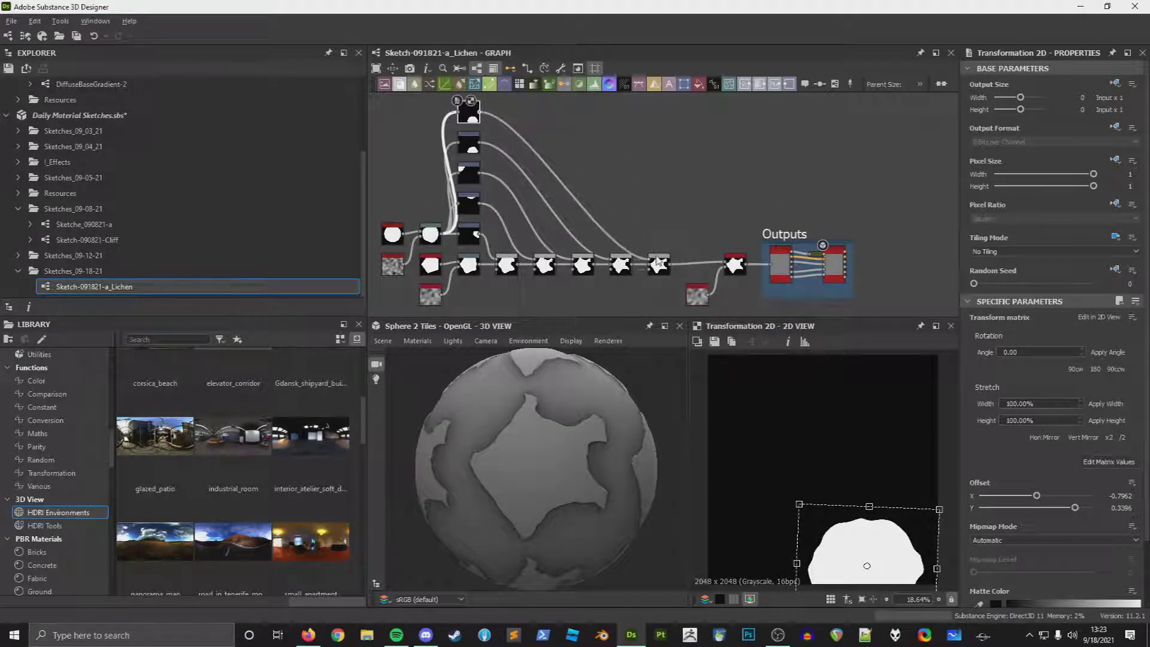
pyautogui.scroll(3, 653, 269)
pyautogui.click(846, 256)
pyautogui.scroll(5, 769, 306)
pyautogui.scroll(-5, 769, 310)
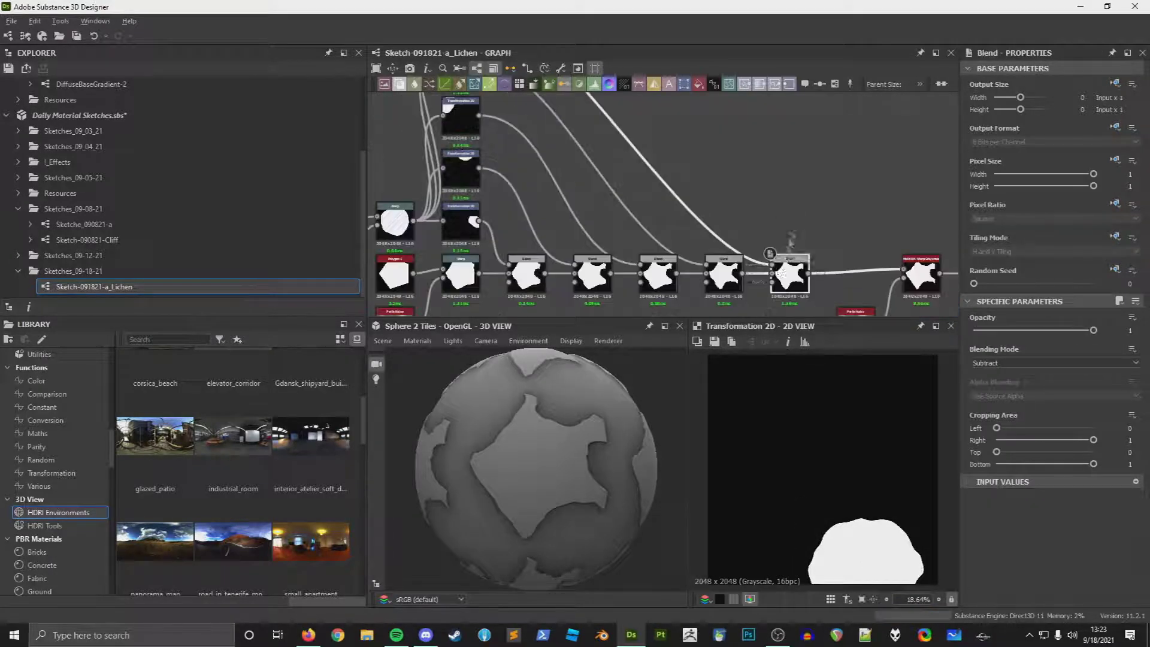
# Step: Preview the fifth Blend and reshape the duplicated disc over the shape's lower-left edge, at Offset X about -0.91 and Y about 0.07
pyautogui.doubleClick(788, 262)
pyautogui.scroll(5, 493, 195)
pyautogui.click(509, 145)
pyautogui.moveTo(833, 529); pyautogui.dragTo(711, 497)
pyautogui.moveTo(835, 462); pyautogui.dragTo(871, 571)
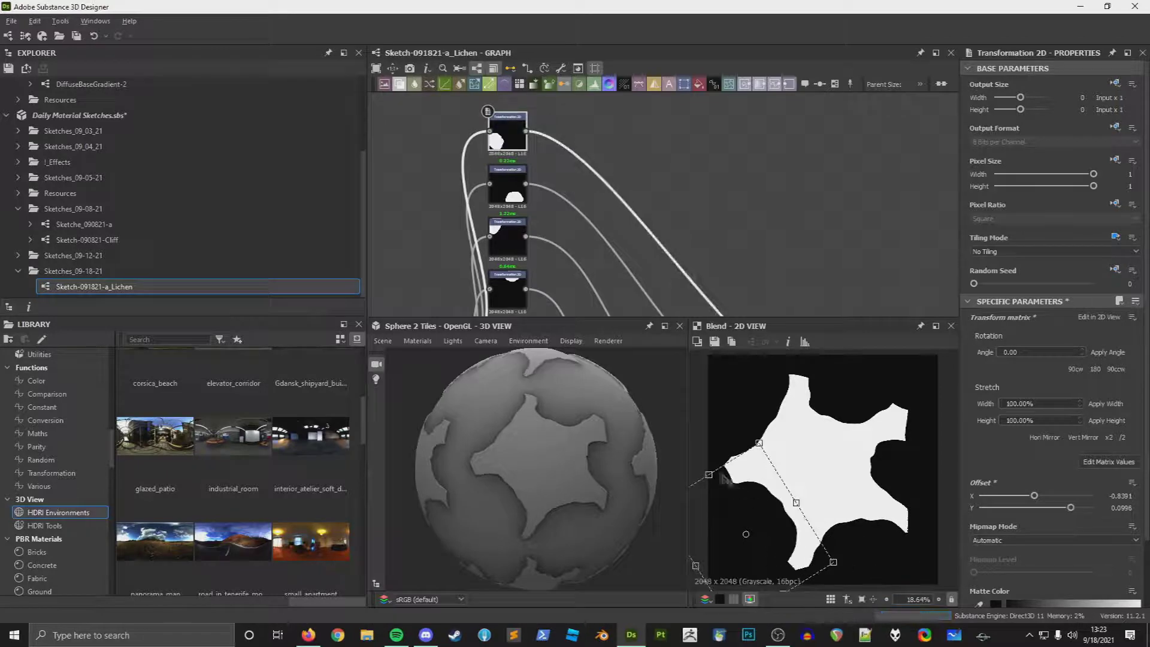
pyautogui.moveTo(708, 474)
pyautogui.mouseDown()
pyautogui.moveTo(683, 392)
pyautogui.moveTo(678, 413)
pyautogui.moveTo(688, 396)
pyautogui.moveTo(699, 466)
pyautogui.mouseUp()
pyautogui.moveTo(775, 519); pyautogui.dragTo(792, 503)
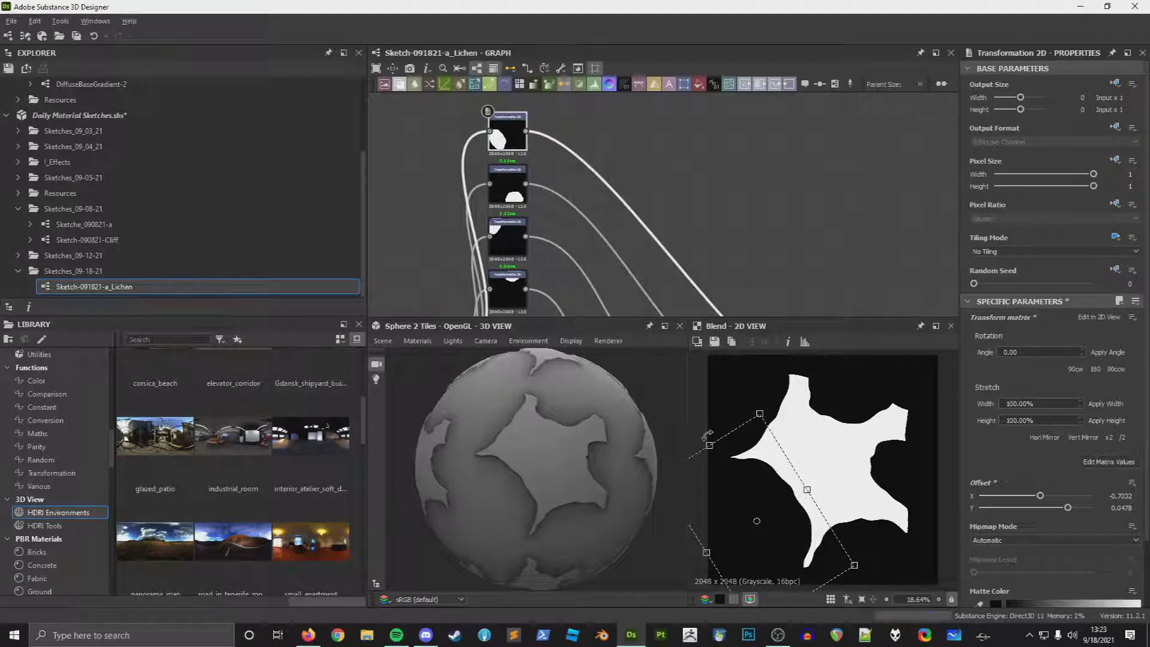
pyautogui.moveTo(711, 446); pyautogui.dragTo(832, 469)
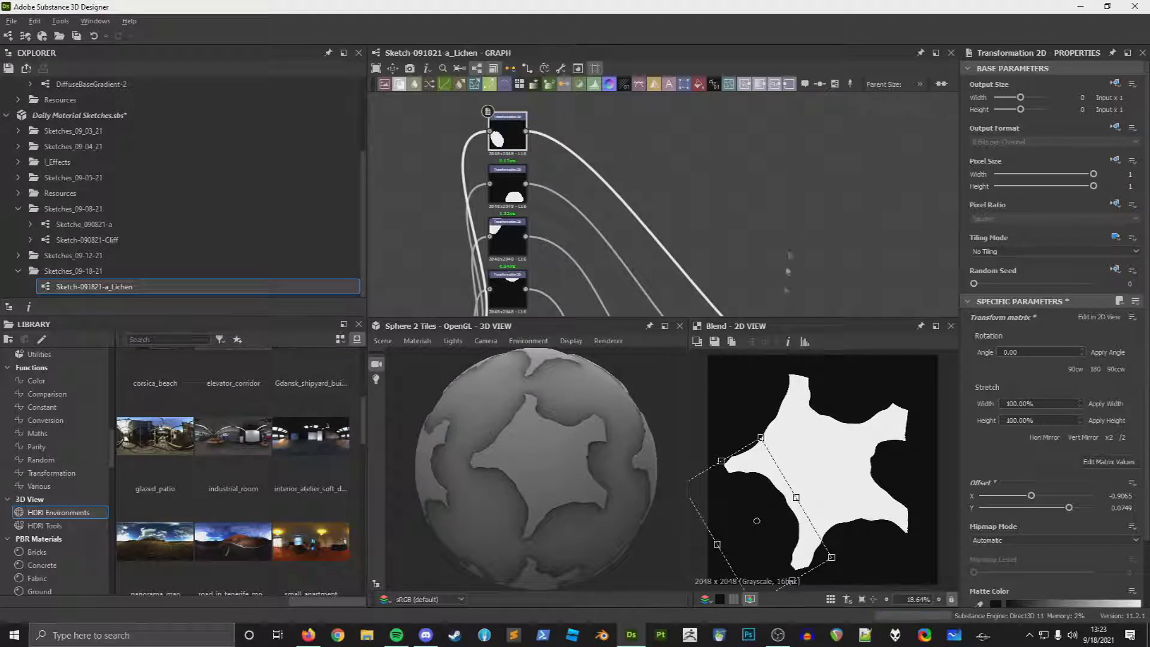
# Step: Switch to the browser, examine the lobe outlines in the lichen reference photo, and return to Substance 3D Designer
pyautogui.scroll(-5, 687, 179)
pyautogui.hotkey('alt', 'Tab')
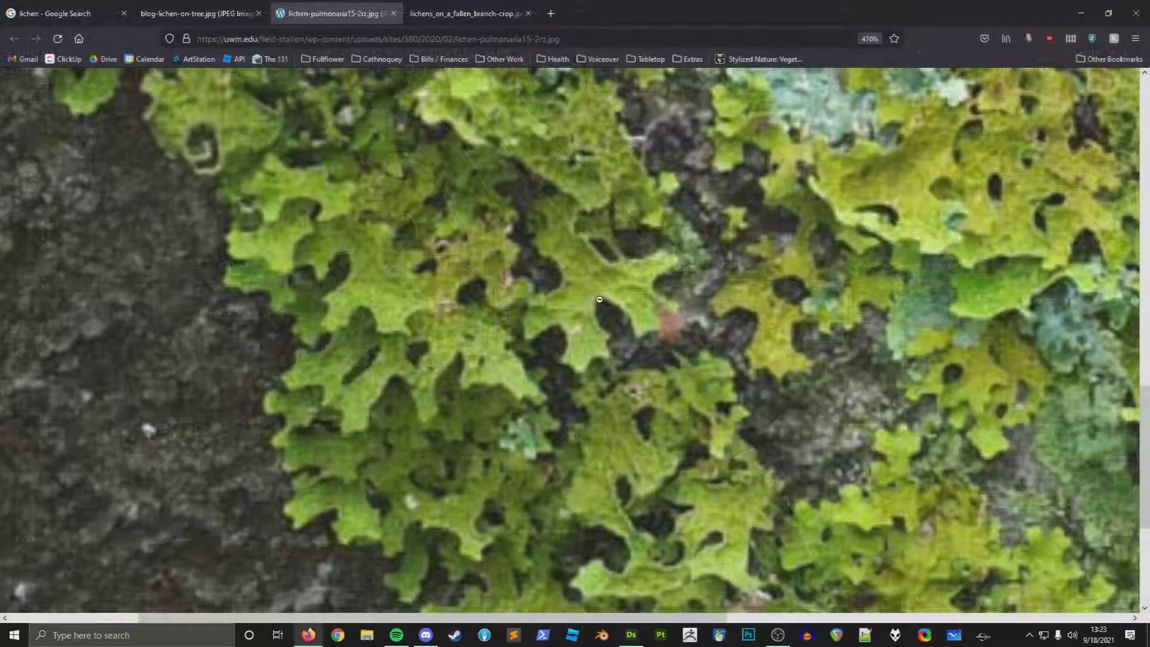
pyautogui.hscroll(5, 586, 279)
pyautogui.scroll(5, 587, 251)
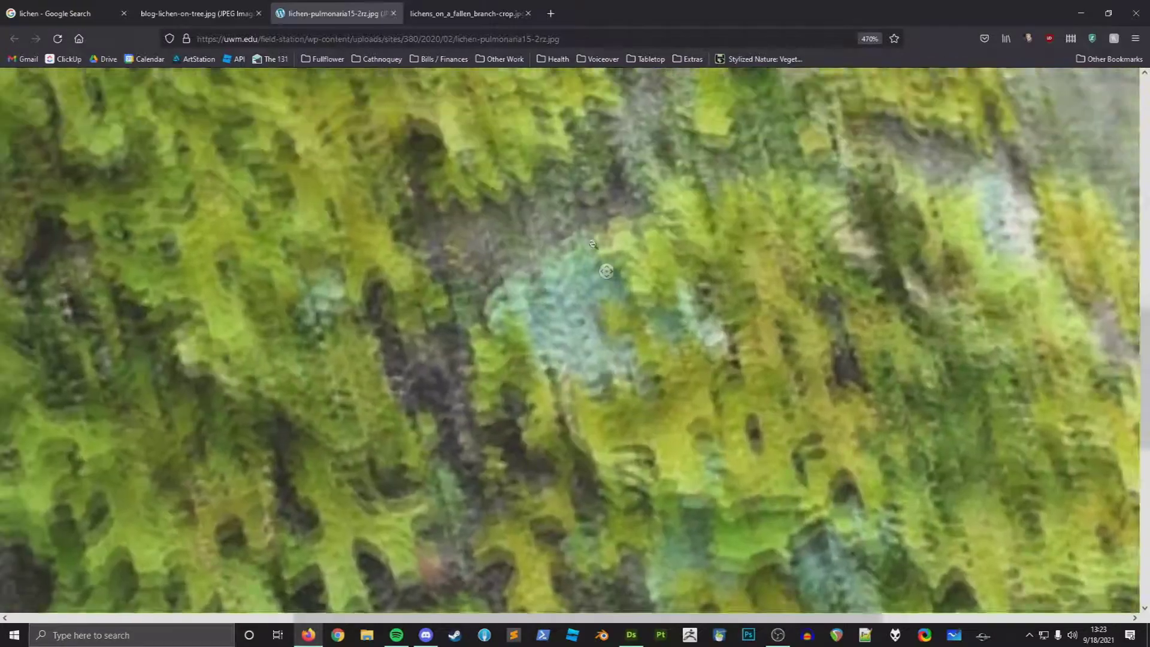
pyautogui.middleClick(587, 239)
pyautogui.hscroll(5, 582, 274)
pyautogui.scroll(2, 593, 288)
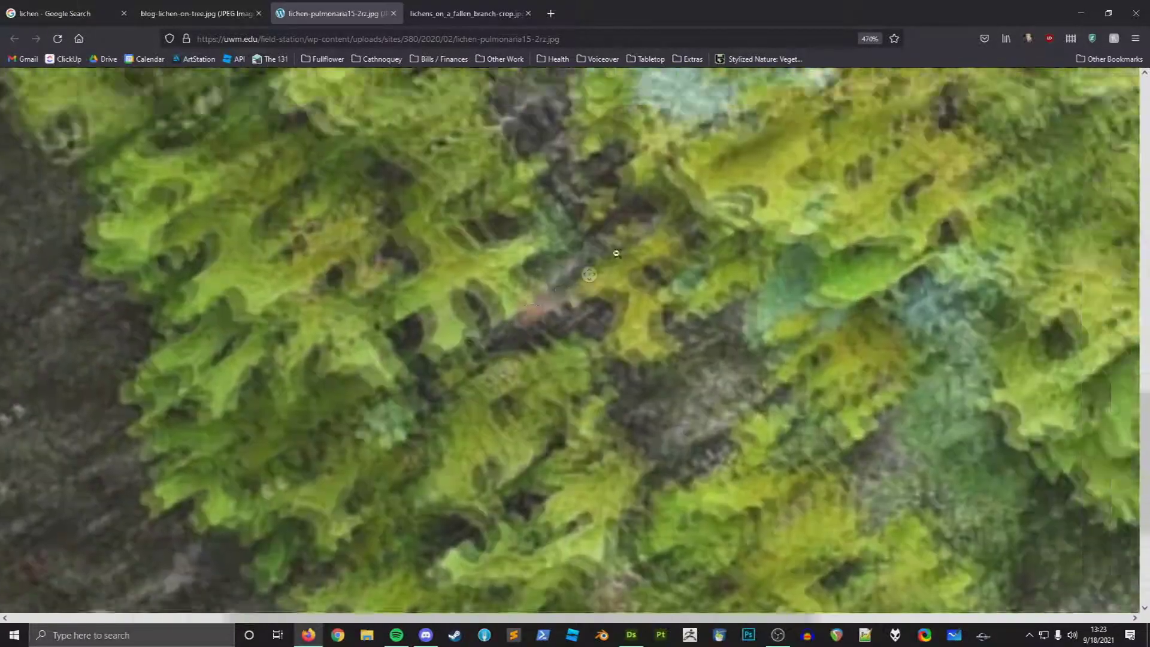
pyautogui.hotkey('alt', 'Tab')
# Step: Refine the topmost disc to cut deeper into the shape's lower-left edge, at Offset X about -0.60 and Y about 0.13
pyautogui.scroll(-5, 683, 209)
pyautogui.scroll(6, 681, 221)
pyautogui.moveTo(592, 216); pyautogui.dragTo(1058, 467, button='middle')
pyautogui.click(567, 118)
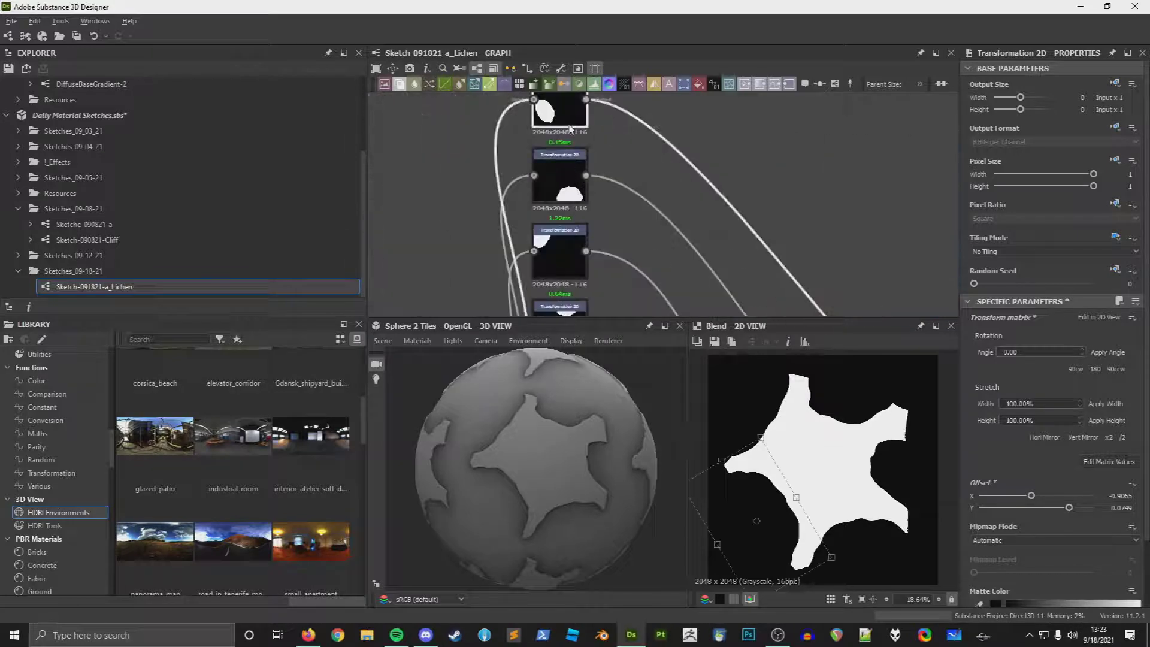
pyautogui.moveTo(796, 498); pyautogui.dragTo(809, 490)
pyautogui.scroll(-2, 804, 578)
pyautogui.moveTo(838, 526); pyautogui.dragTo(810, 485)
pyautogui.click(872, 256)
pyautogui.moveTo(863, 254); pyautogui.dragTo(595, 172, button='middle')
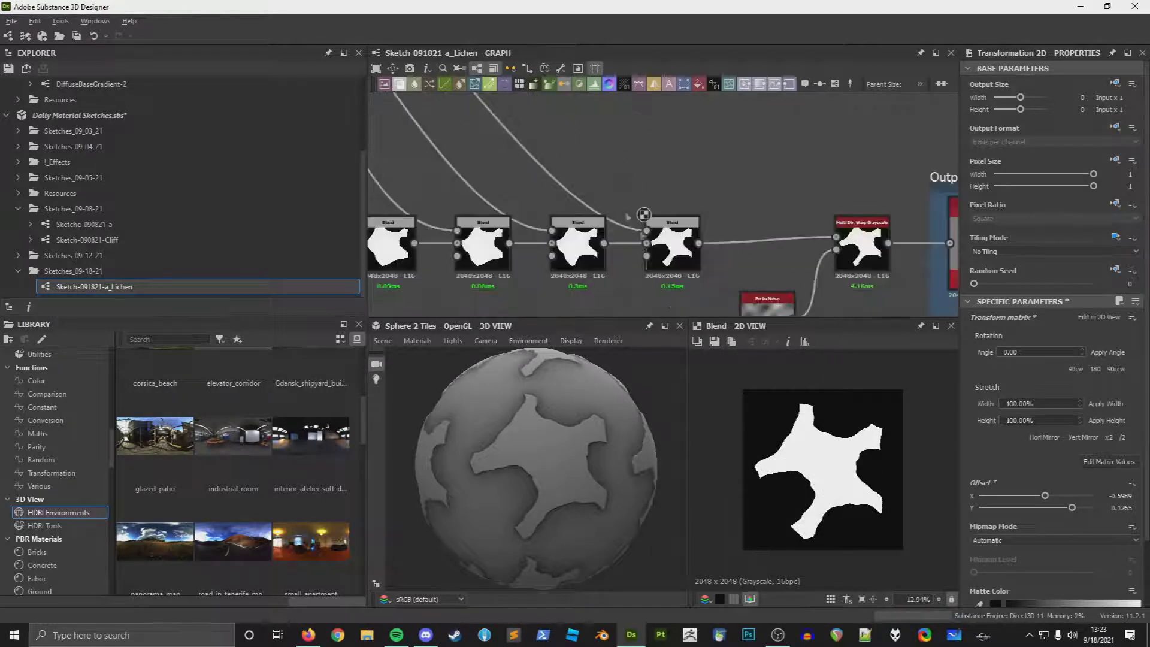
# Step: Try an Intensity of 80 on the Multi Directional Warp, and settle on 23.08
pyautogui.moveTo(645, 215); pyautogui.dragTo(513, 187, button='middle')
pyautogui.scroll(5, 737, 226)
pyautogui.click(736, 226)
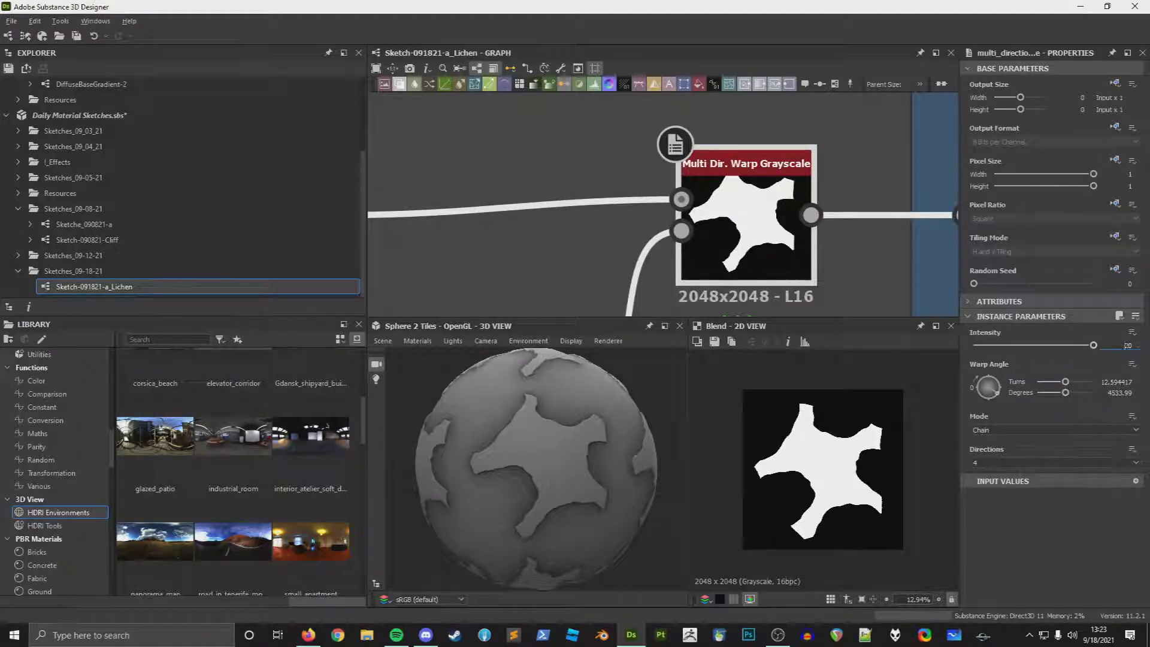
pyautogui.write('80')
pyautogui.press('Return')
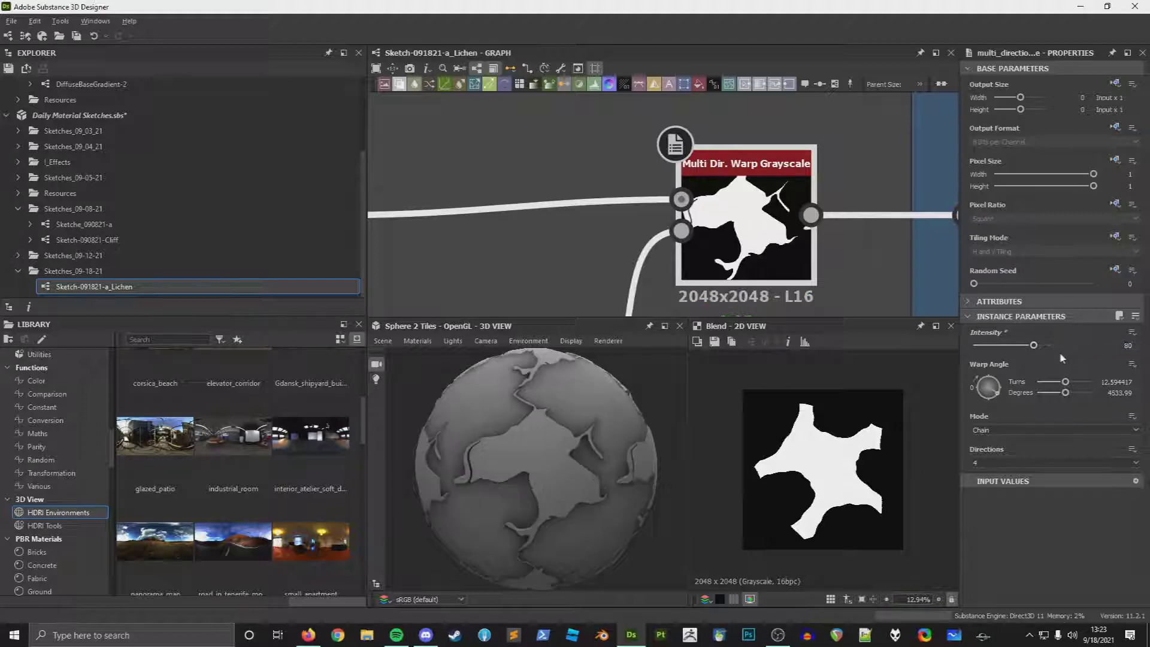
pyautogui.moveTo(1033, 347); pyautogui.dragTo(992, 358)
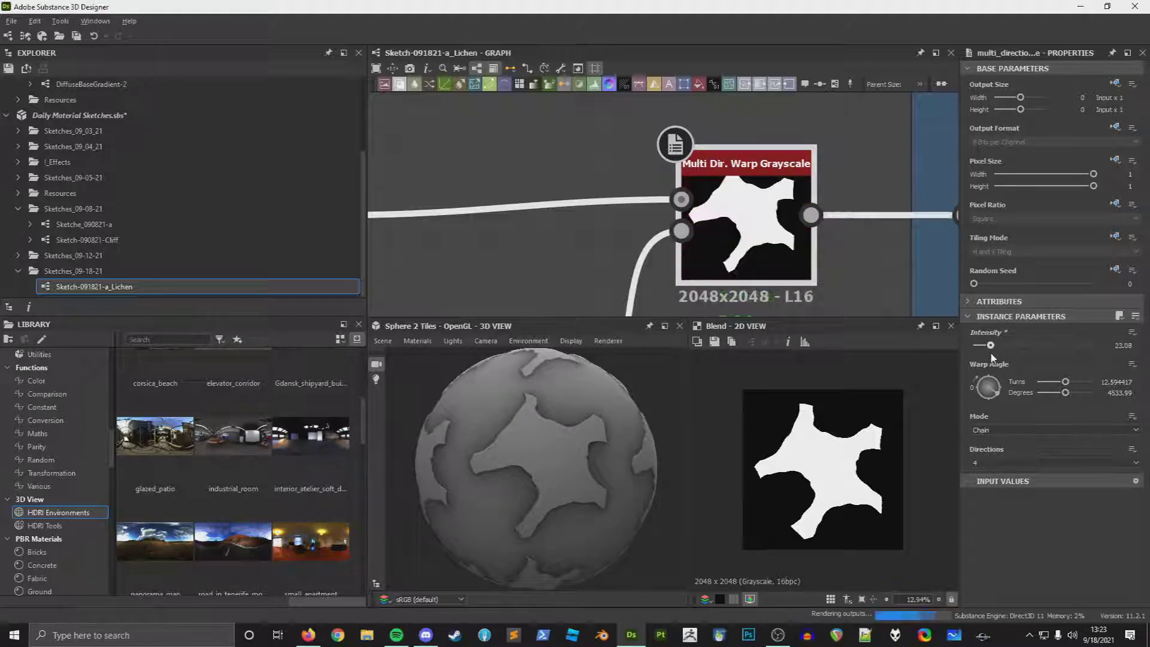
pyautogui.moveTo(530, 501)
pyautogui.mouseDown()
pyautogui.moveTo(476, 490)
pyautogui.moveTo(531, 489)
pyautogui.moveTo(532, 501)
pyautogui.mouseUp()
# Step: Move the Multi Directional Warp and its Perlin Noise close beside the fifth Blend
pyautogui.scroll(-6, 646, 219)
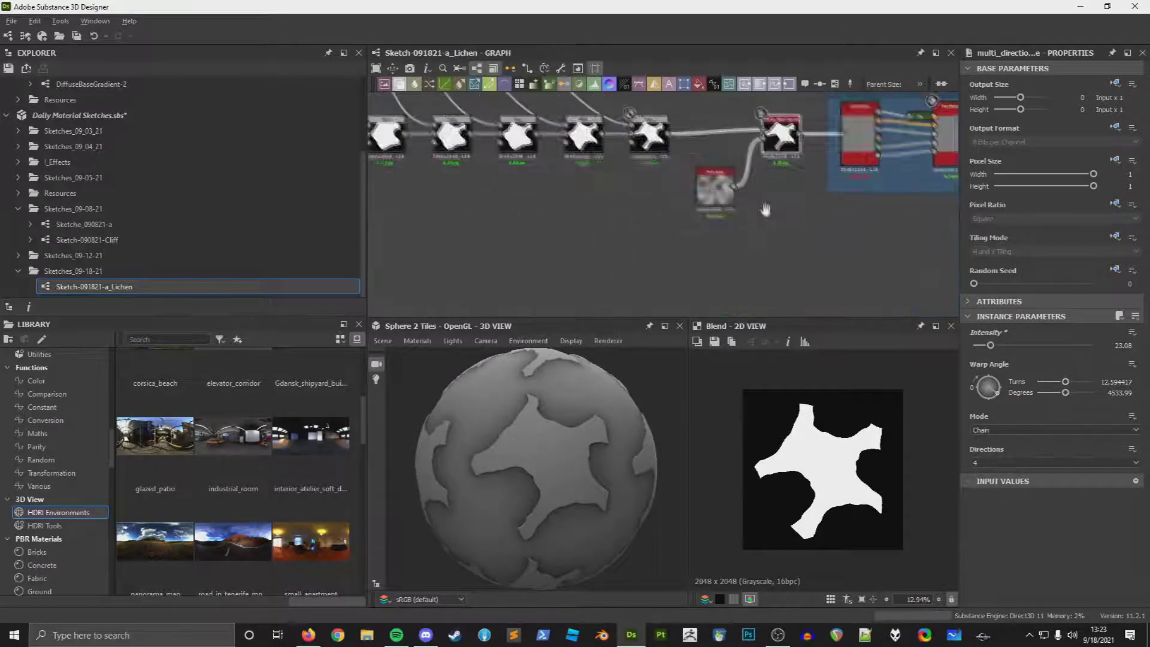
pyautogui.scroll(-4, 749, 219)
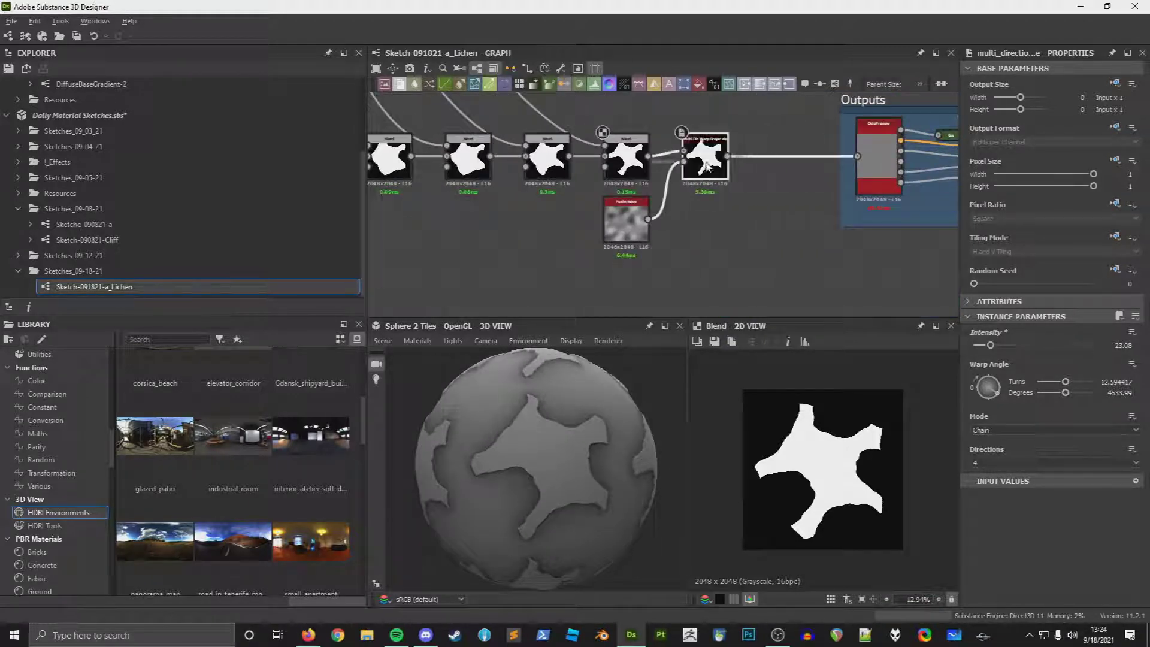
pyautogui.scroll(-4, 617, 215)
pyautogui.moveTo(617, 216); pyautogui.dragTo(619, 246, button='middle')
pyautogui.moveTo(521, 275); pyautogui.dragTo(689, 164)
pyautogui.scroll(4, 683, 185)
pyautogui.click(677, 237)
pyautogui.scroll(-2, 677, 237)
pyautogui.moveTo(612, 201); pyautogui.dragTo(693, 230, button='middle')
# Step: Enclose all the shape-building nodes through the Multi Directional Warp in a frame titled Base Height
pyautogui.moveTo(465, 119); pyautogui.dragTo(708, 314)
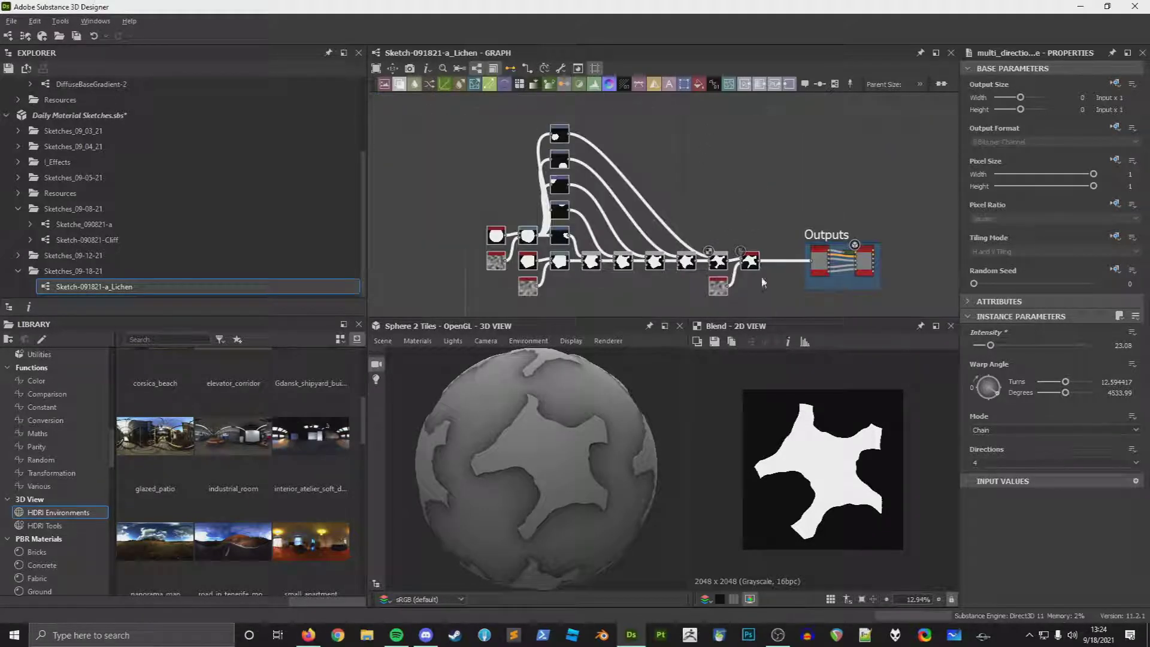
pyautogui.rightClick(763, 282)
pyautogui.click(789, 316)
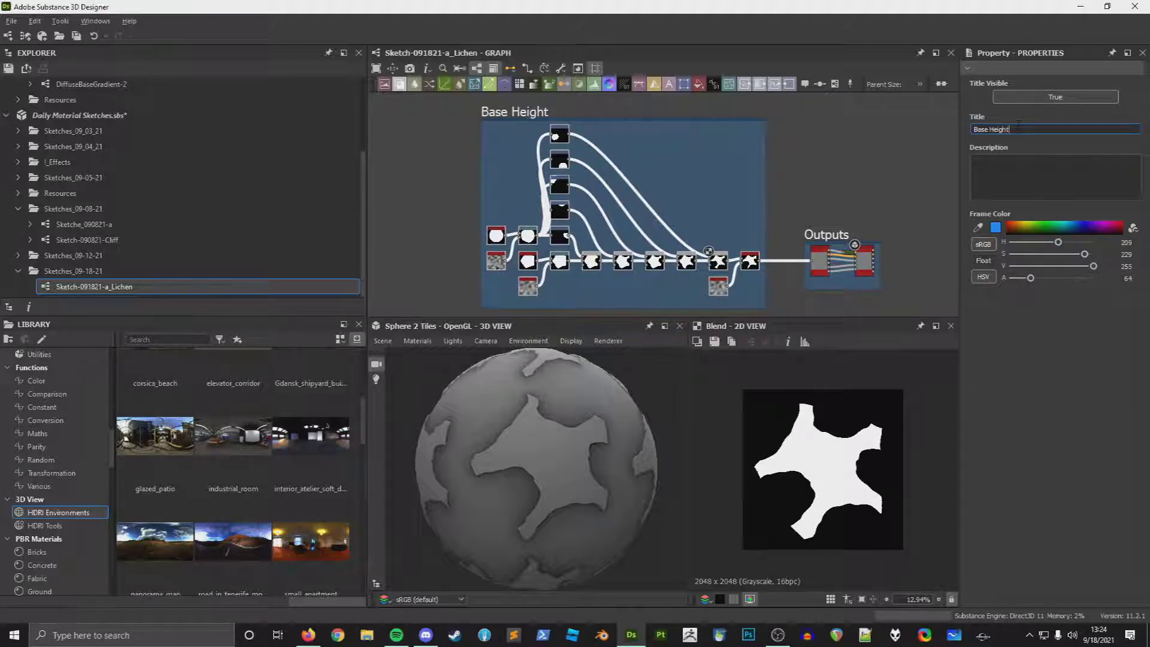
pyautogui.moveTo(793, 240); pyautogui.dragTo(724, 214, button='middle')
# Step: Add a dot node on the link to the Outputs, and move the Outputs frame far to the right
pyautogui.scroll(3, 724, 214)
pyautogui.keyDown('alt'); pyautogui.click(672, 201); pyautogui.keyUp('alt')
pyautogui.click(901, 300)
pyautogui.moveTo(901, 300); pyautogui.dragTo(651, 148)
pyautogui.moveTo(736, 206); pyautogui.dragTo(934, 207)
pyautogui.scroll(-3, 934, 207)
pyautogui.moveTo(934, 206); pyautogui.dragTo(645, 196, button='middle')
pyautogui.moveTo(647, 199); pyautogui.dragTo(953, 200)
pyautogui.moveTo(681, 239); pyautogui.dragTo(748, 247, button='middle')
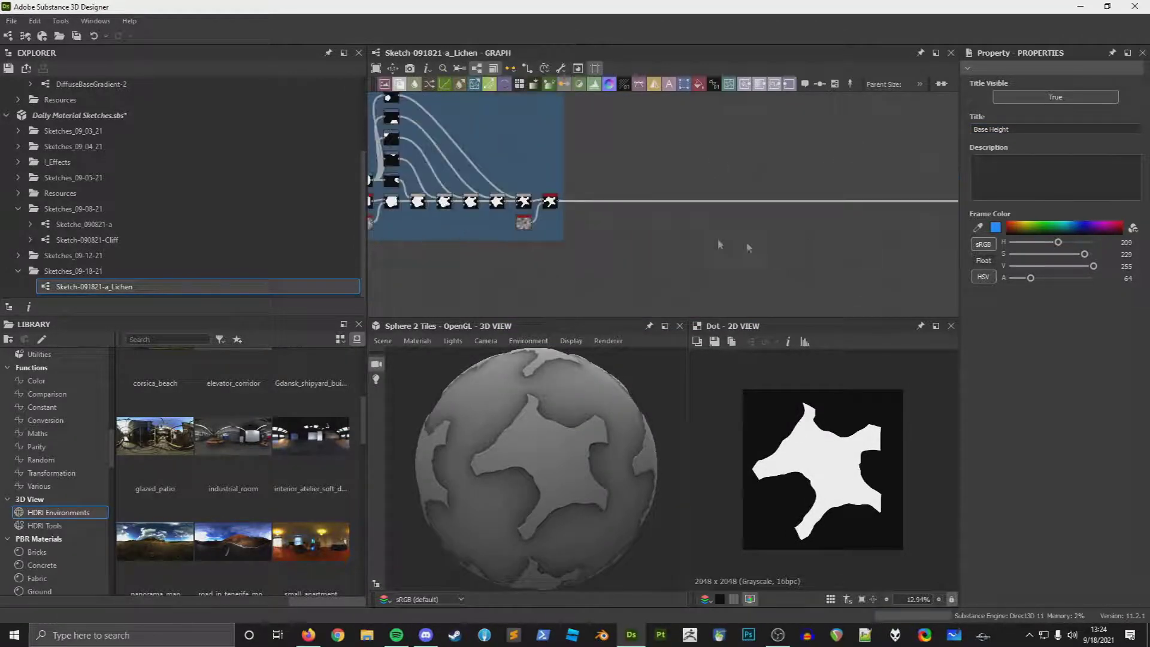
# Step: Try bending the warp's output link upward through a dot node, and undo it
pyautogui.scroll(2, 740, 211)
pyautogui.scroll(3, 663, 264)
pyautogui.moveTo(707, 149); pyautogui.dragTo(707, 200, button='middle')
pyautogui.moveTo(707, 200); pyautogui.dragTo(707, 102)
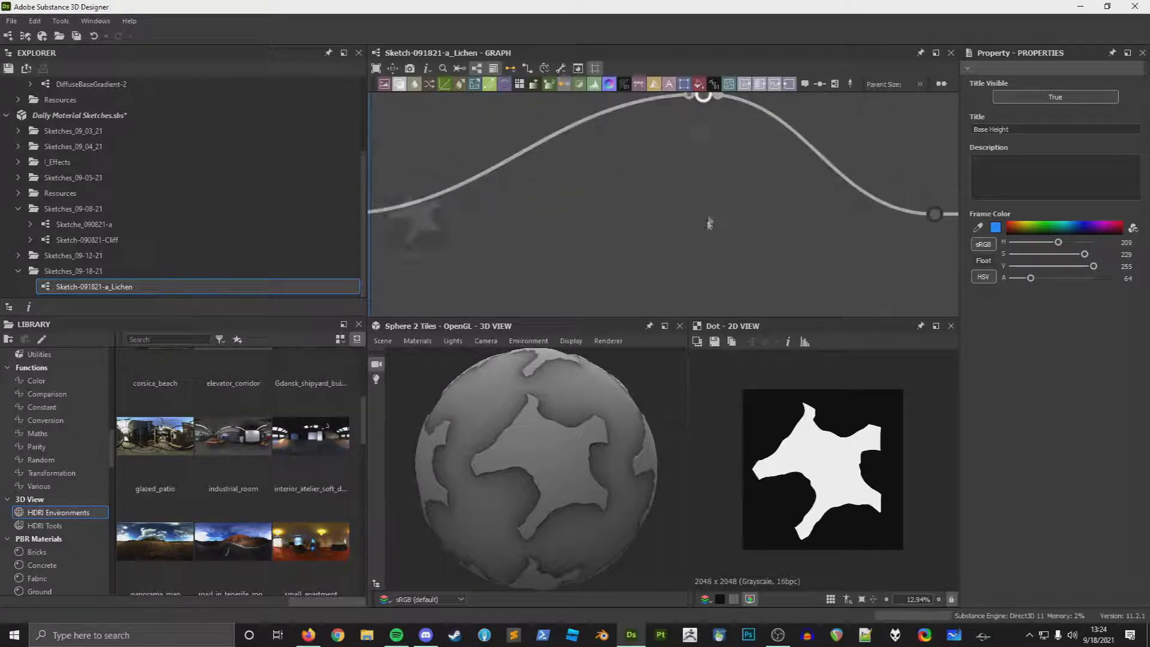
pyautogui.scroll(-2, 705, 258)
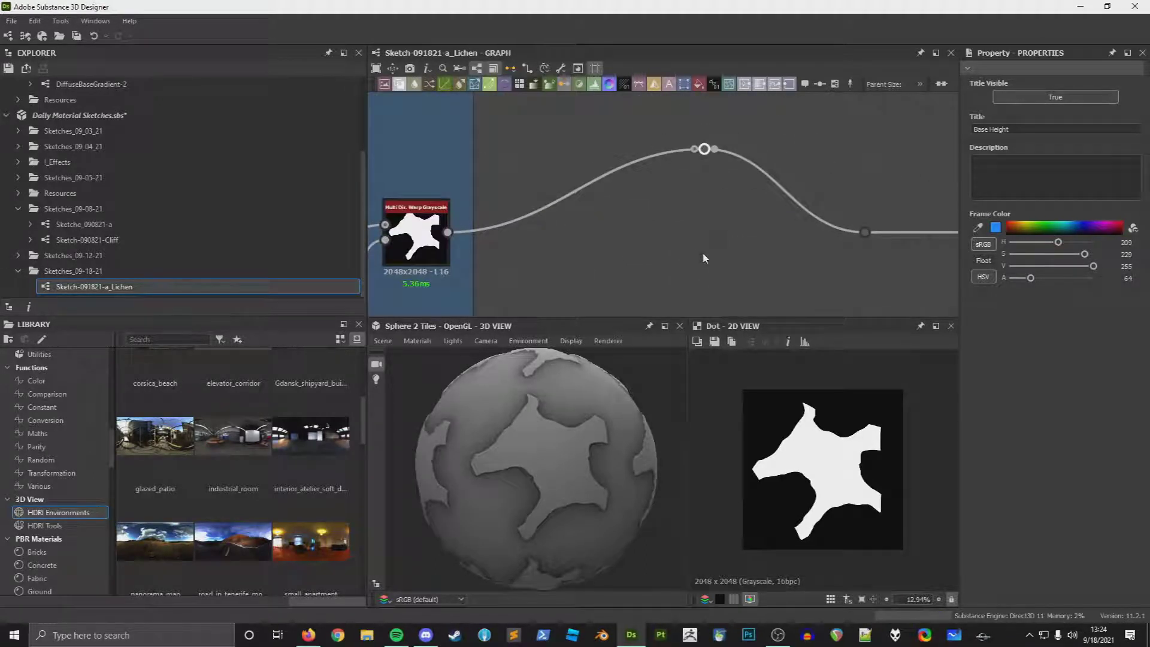
pyautogui.hotkey('ctrl', 'z')
pyautogui.hotkey('ctrl', 'z')
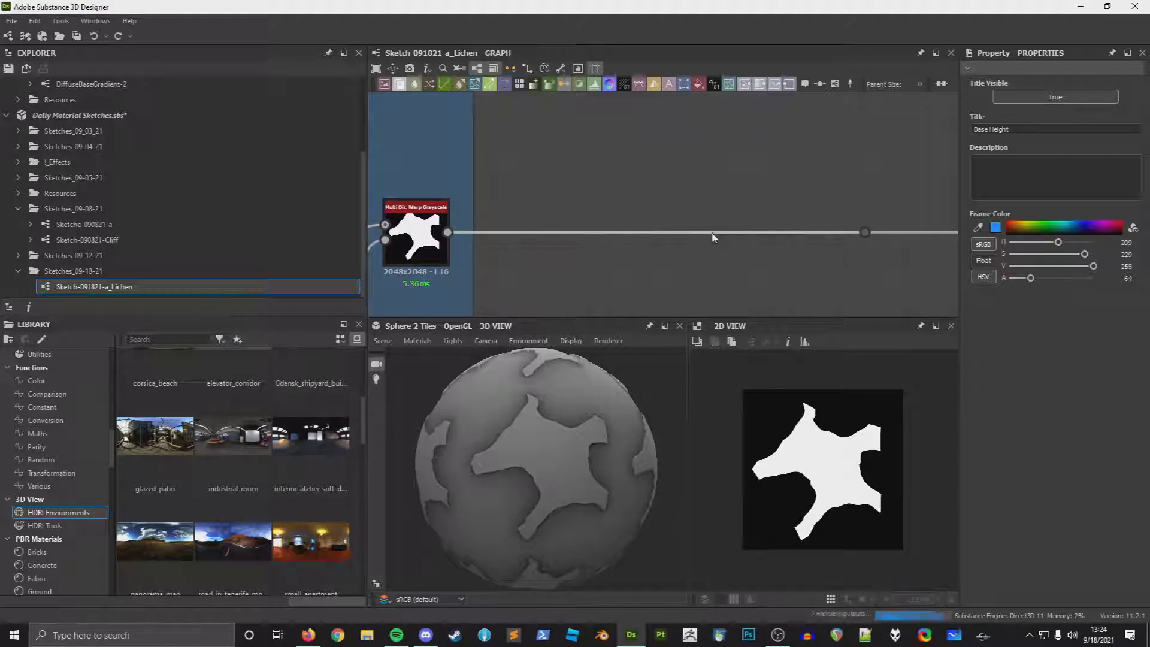
# Step: Insert a Bevel node on the link after the Multi Directional Warp
pyautogui.scroll(-2, 700, 239)
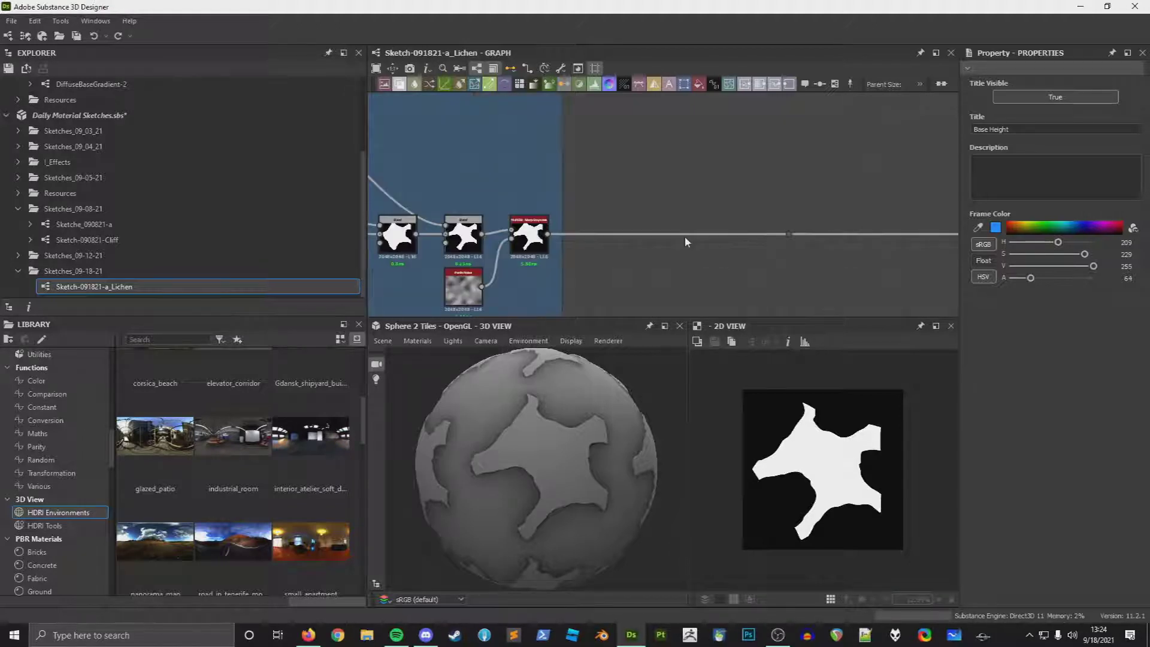
pyautogui.press('space')
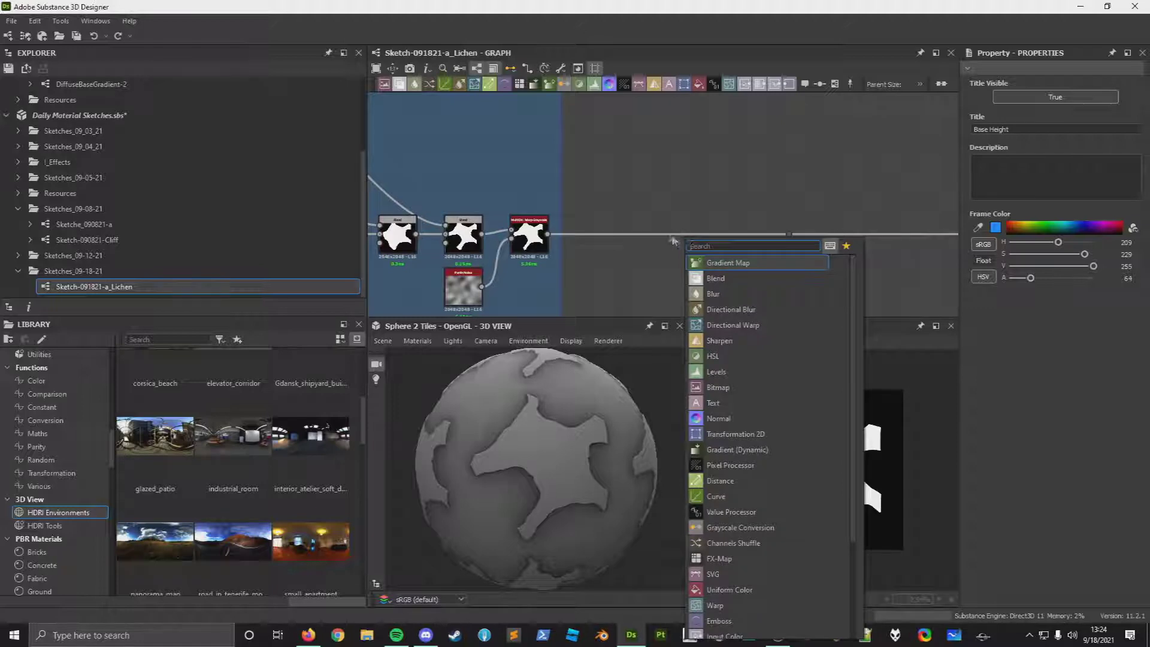
pyautogui.write('bevel')
pyautogui.press('Return')
pyautogui.scroll(2, 669, 239)
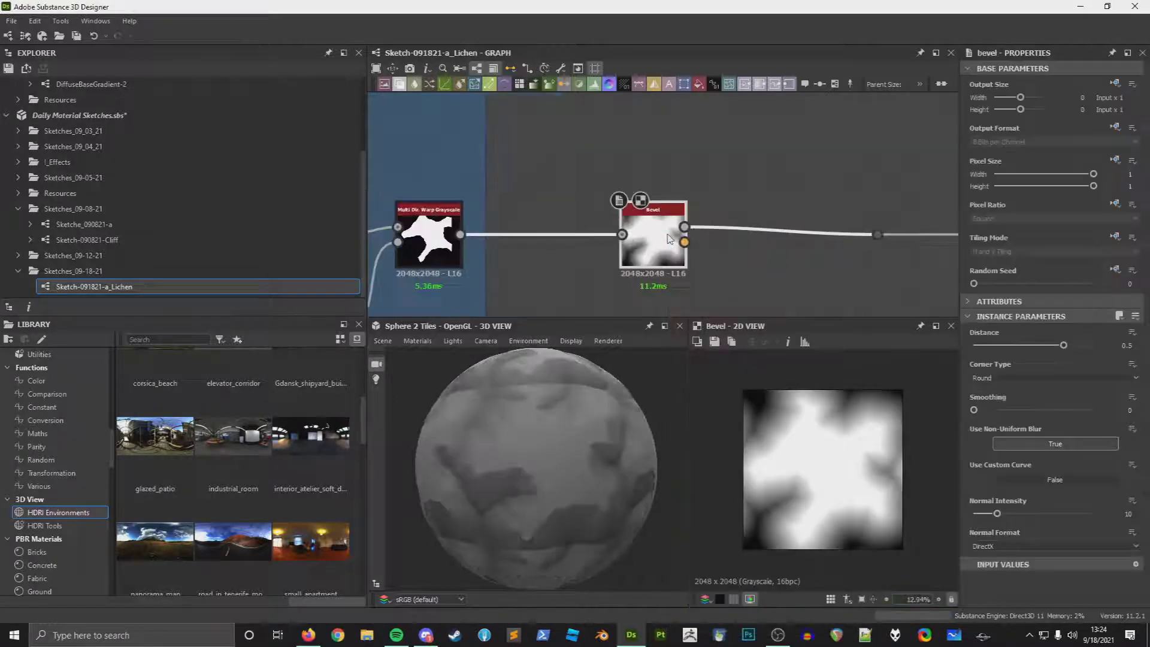
# Step: Rename the Base Height frame to Base Shape
pyautogui.scroll(-5, 669, 238)
pyautogui.scroll(5, 527, 216)
pyautogui.click(549, 211)
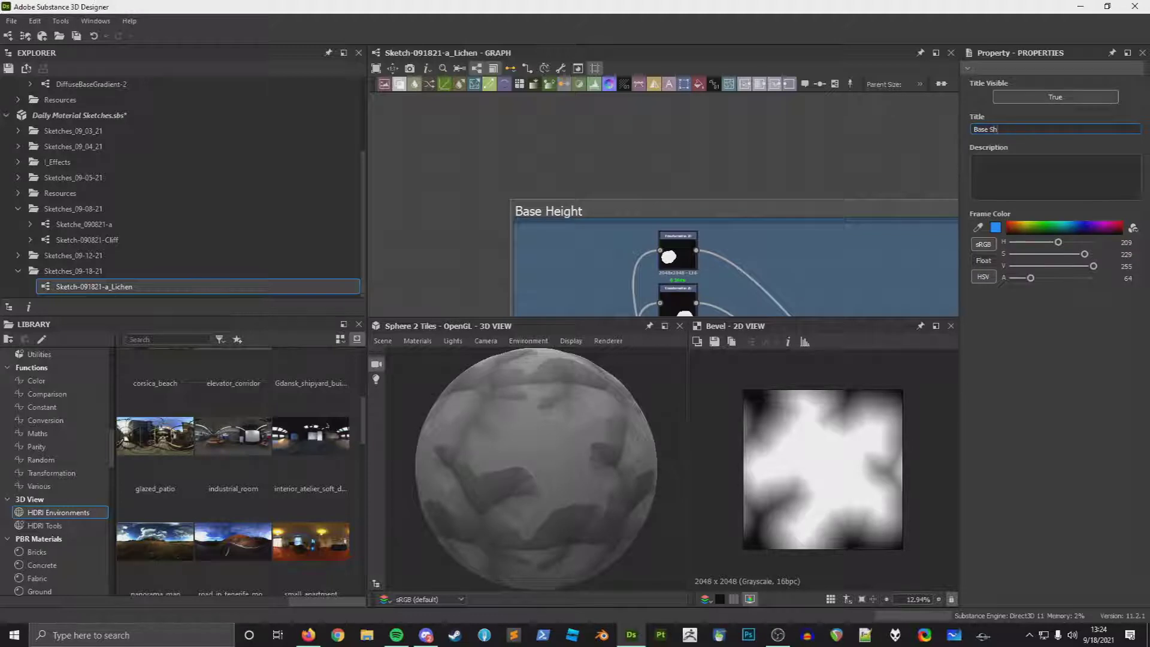
pyautogui.scroll(5, 796, 207)
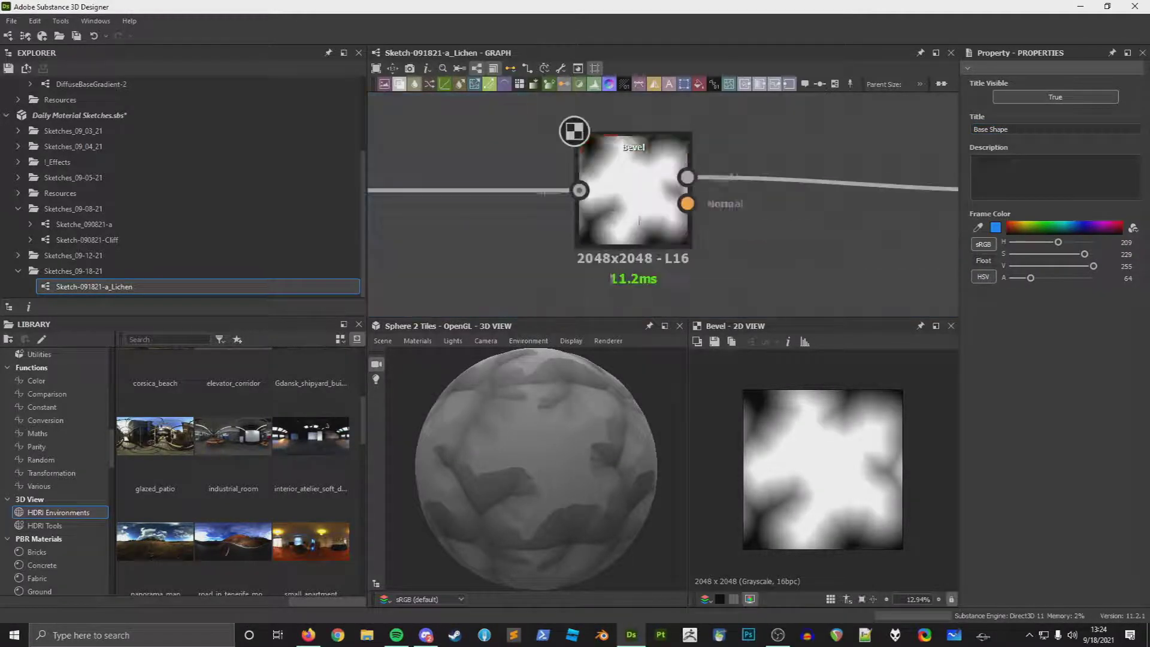
# Step: Set the Bevel node's distance to -0.41 and its smoothing to 40
pyautogui.click(638, 198)
pyautogui.moveTo(1048, 347); pyautogui.dragTo(1021, 348)
pyautogui.moveTo(974, 409); pyautogui.dragTo(1093, 410)
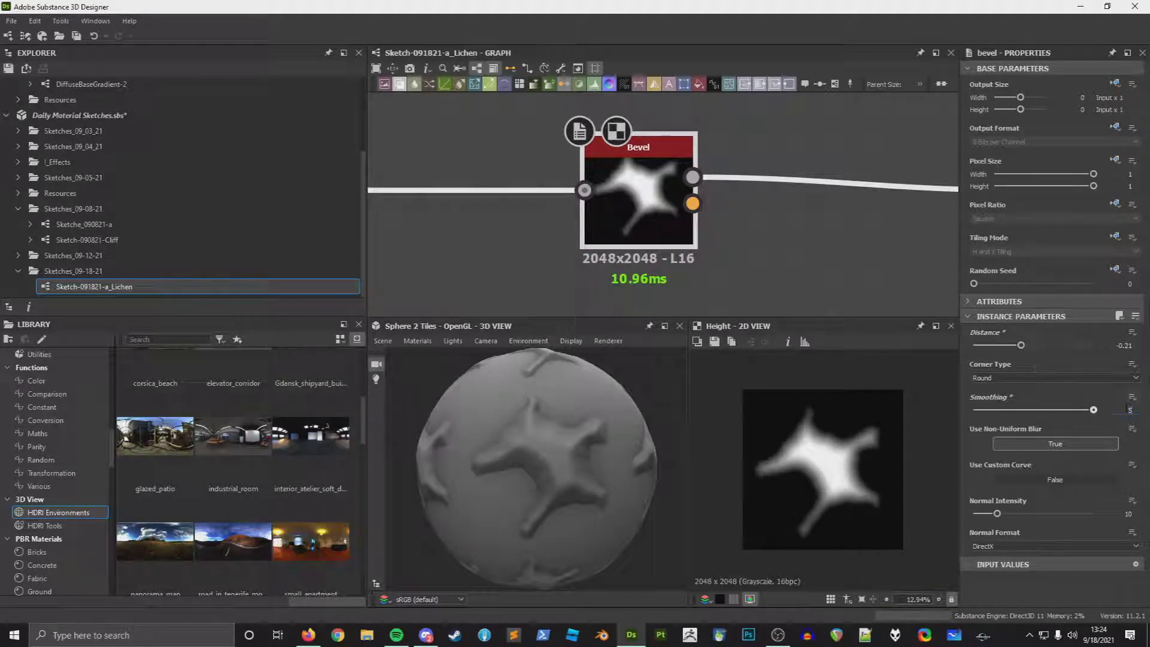
pyautogui.write('20')
pyautogui.press('Return')
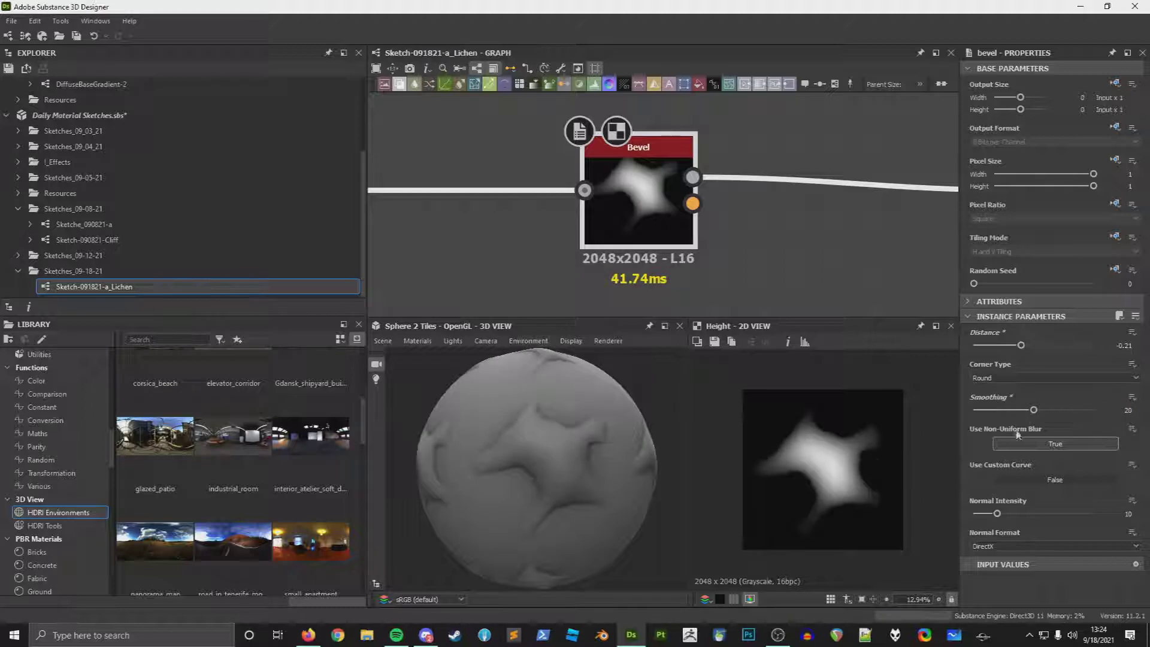
pyautogui.moveTo(1034, 410); pyautogui.dragTo(1093, 410)
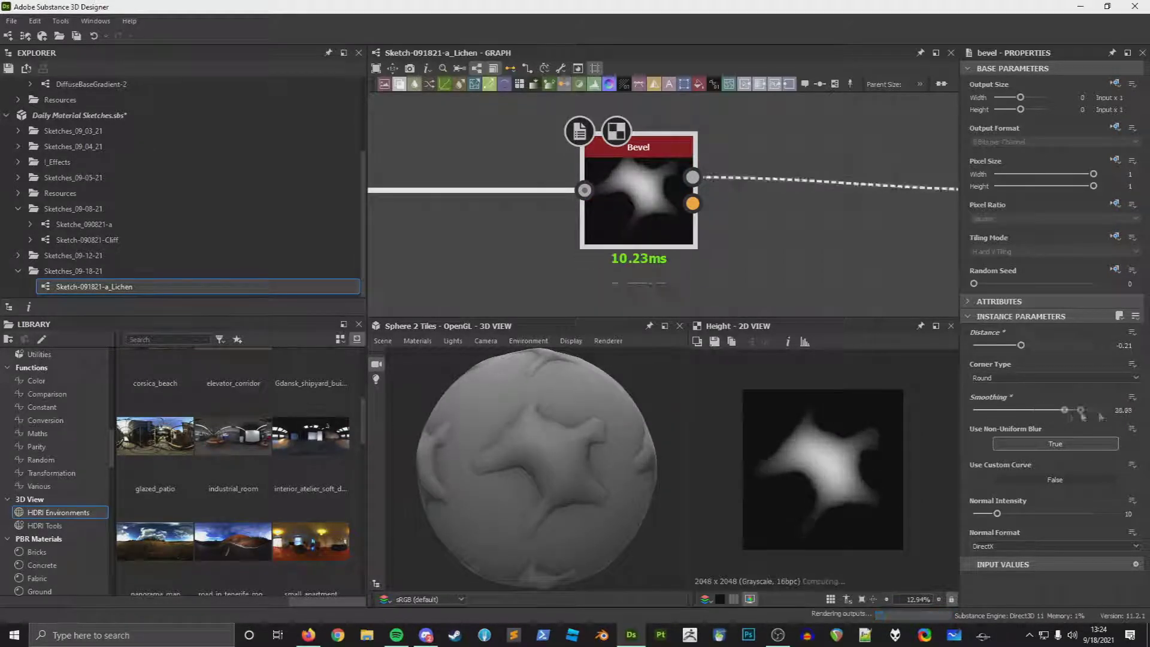
pyautogui.moveTo(1021, 347)
pyautogui.mouseDown()
pyautogui.moveTo(1001, 346)
pyautogui.moveTo(1055, 348)
pyautogui.moveTo(1009, 366)
pyautogui.mouseUp()
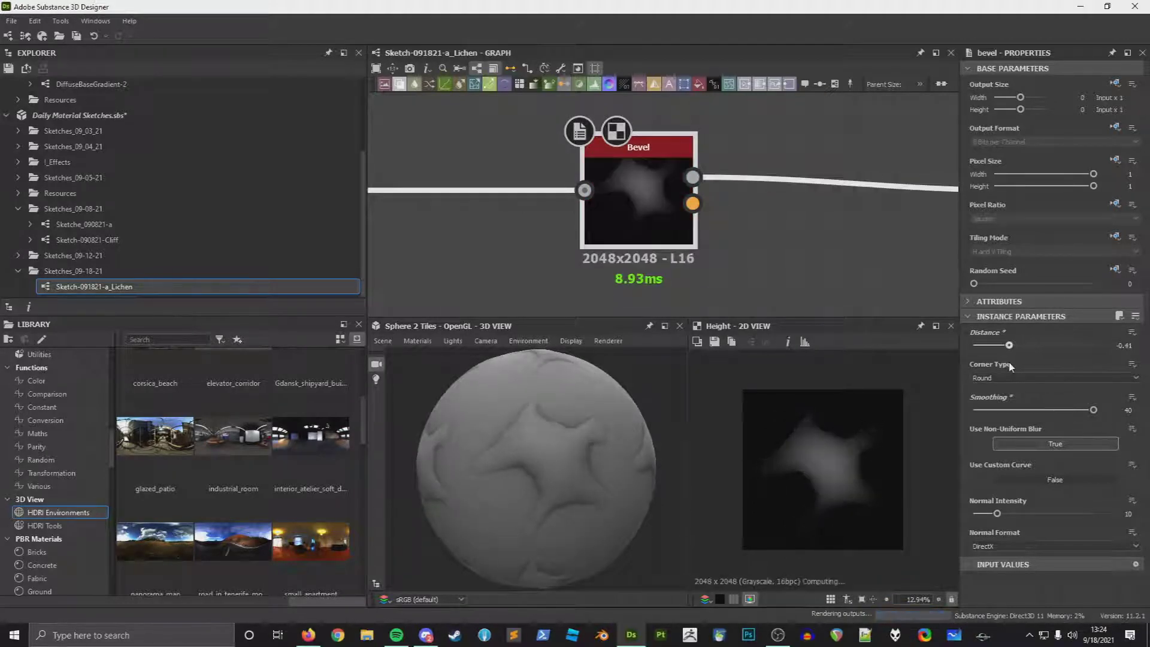
# Step: Add a Blend node in Subtract mode with the Bevel as foreground and the Multi Directional Warp output as background
pyautogui.scroll(-4, 711, 279)
pyautogui.moveTo(710, 279); pyautogui.dragTo(731, 218, button='middle')
pyautogui.moveTo(713, 194); pyautogui.dragTo(696, 102)
pyautogui.moveTo(536, 195); pyautogui.dragTo(728, 206)
pyautogui.click(772, 217)
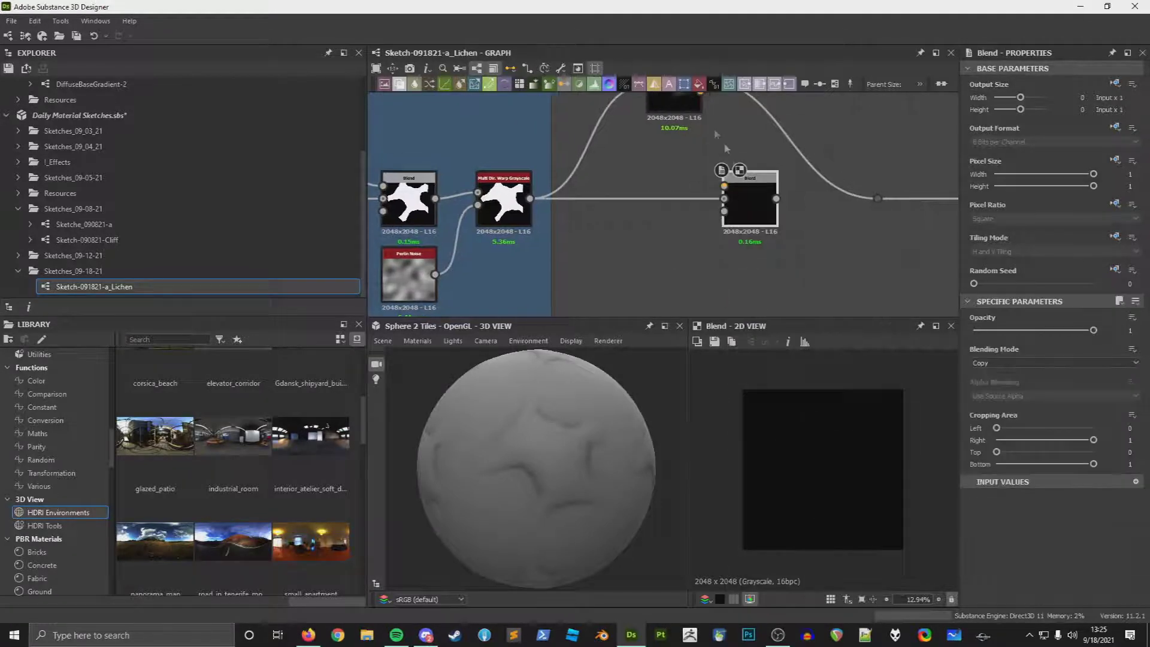
pyautogui.moveTo(716, 134); pyautogui.dragTo(689, 160, button='middle')
pyautogui.moveTo(853, 225); pyautogui.dragTo(750, 244)
pyautogui.click(1037, 363)
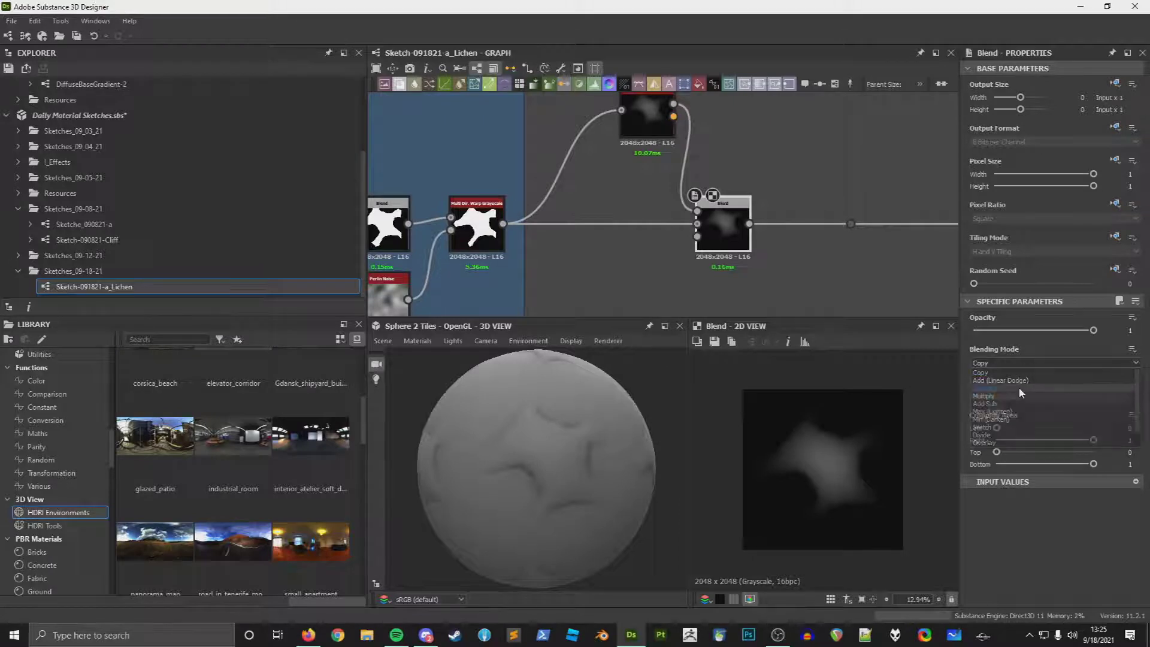
pyautogui.click(1018, 387)
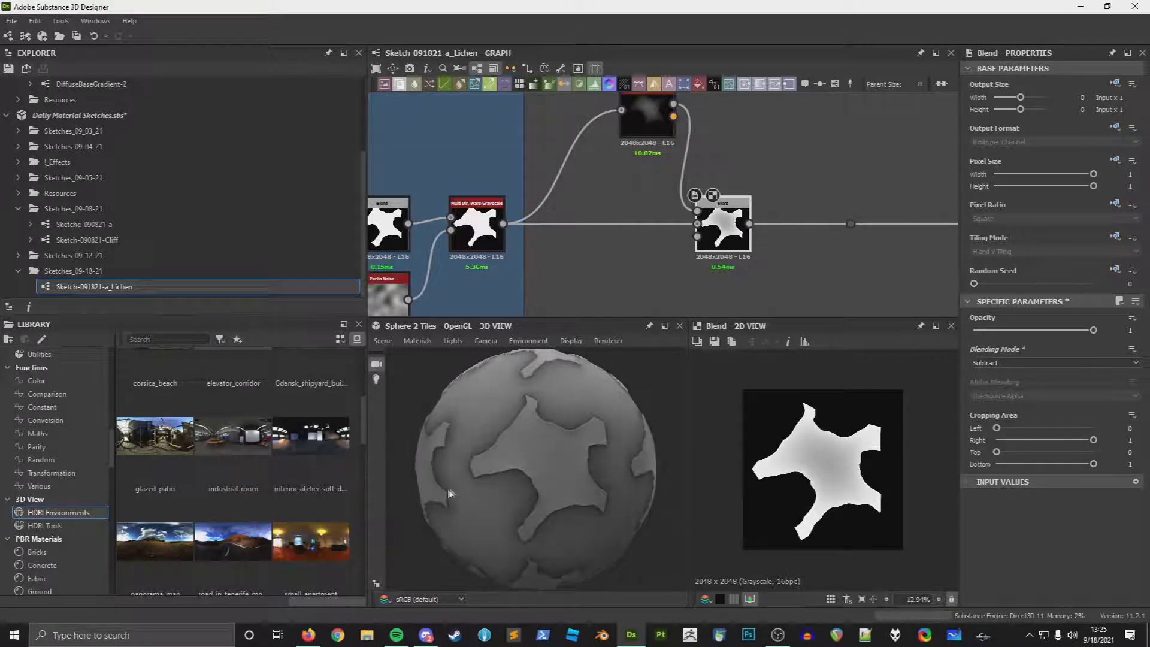
# Step: Try the bonifacio_aragon, abandoned_sanatorium and bus_garage HDRI environments on the 3D preview, ending with the cave_entry environment
pyautogui.scroll(3, 206, 449)
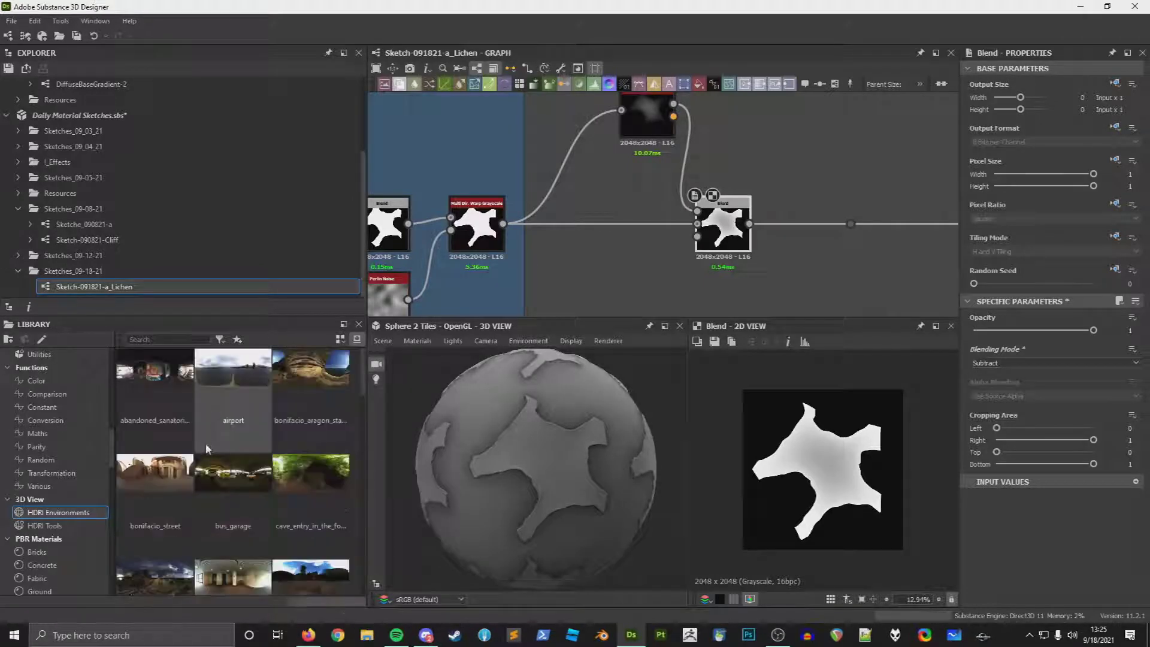
pyautogui.scroll(-10, 234, 390)
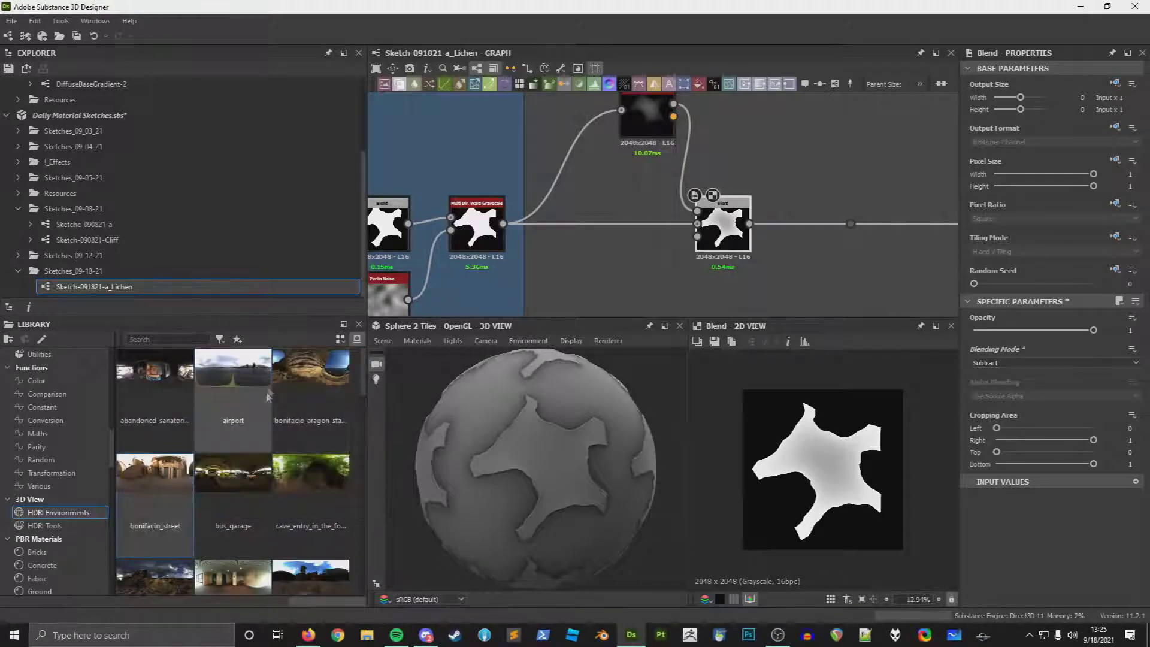
pyautogui.scroll(10, 265, 410)
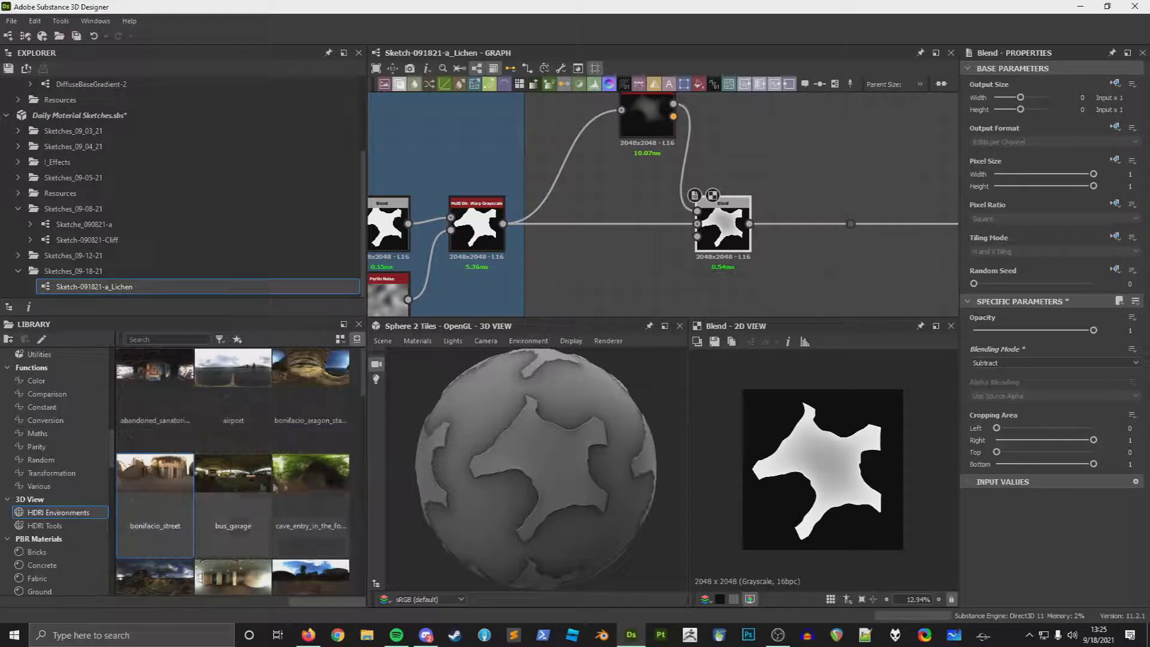
pyautogui.moveTo(312, 377); pyautogui.dragTo(604, 490)
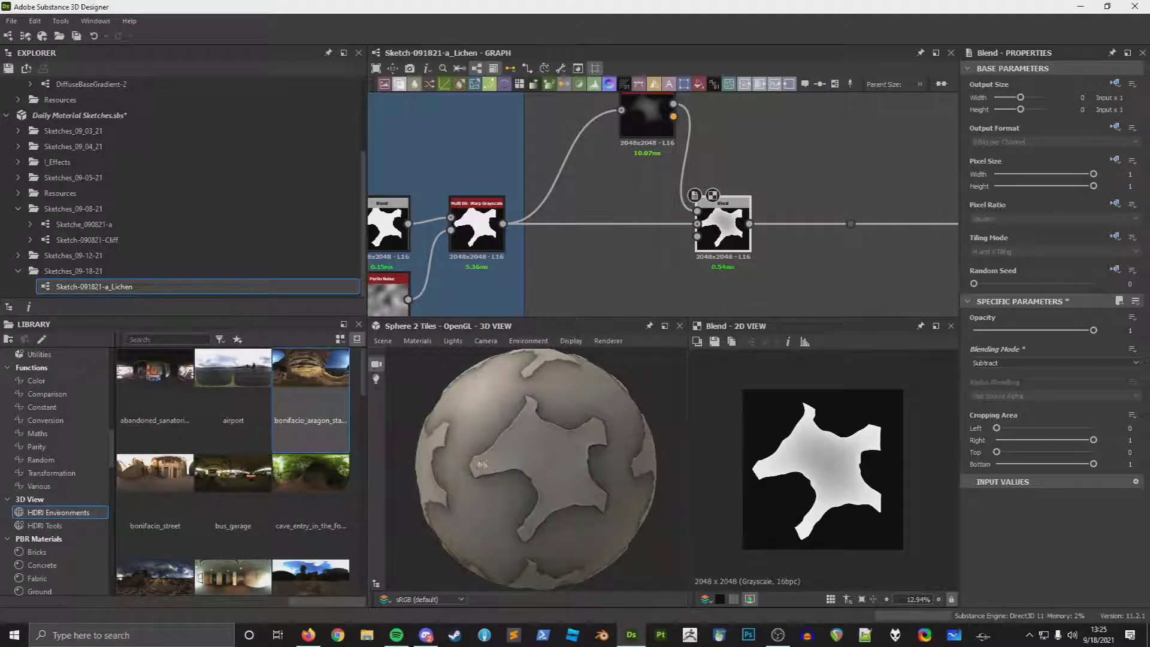
pyautogui.moveTo(154, 383); pyautogui.dragTo(497, 455)
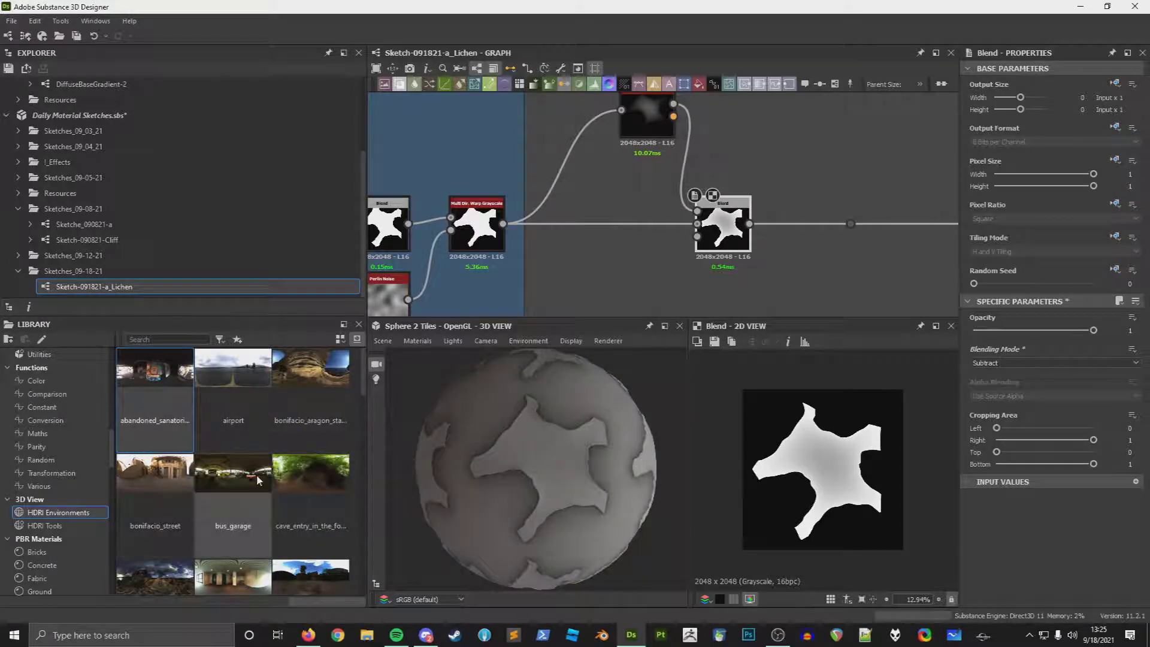
pyautogui.moveTo(232, 473); pyautogui.dragTo(541, 449)
pyautogui.moveTo(311, 479); pyautogui.dragTo(539, 483)
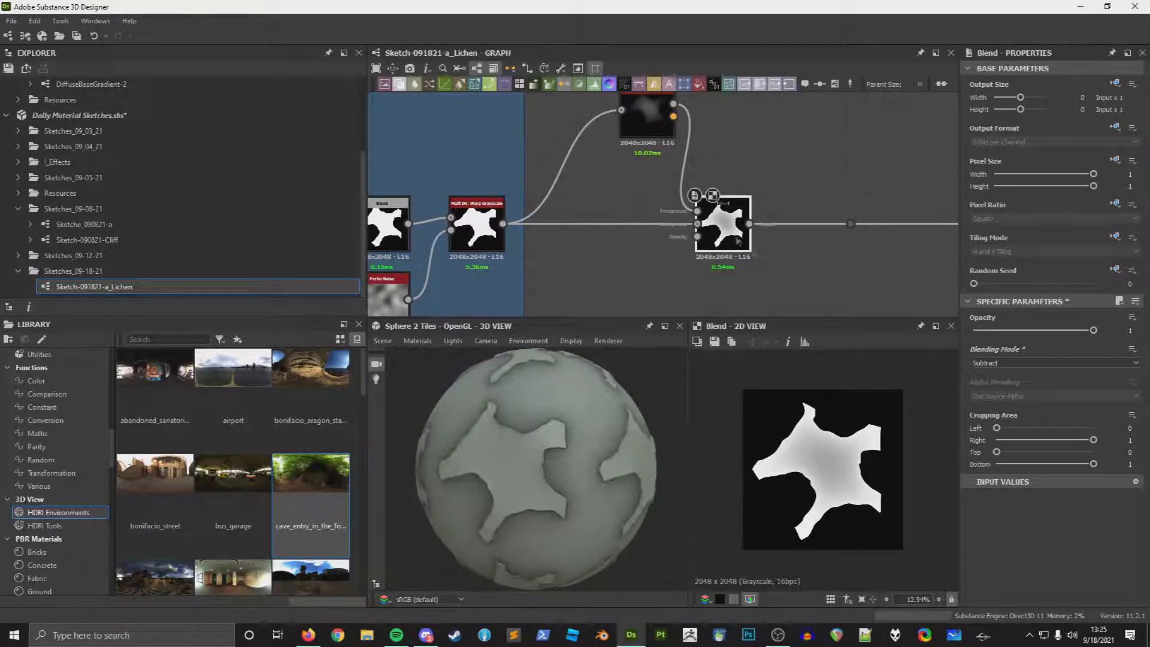
# Step: Tune the Bevel's smoothing to 16.72 while checking the shape on the 3D sphere
pyautogui.click(642, 138)
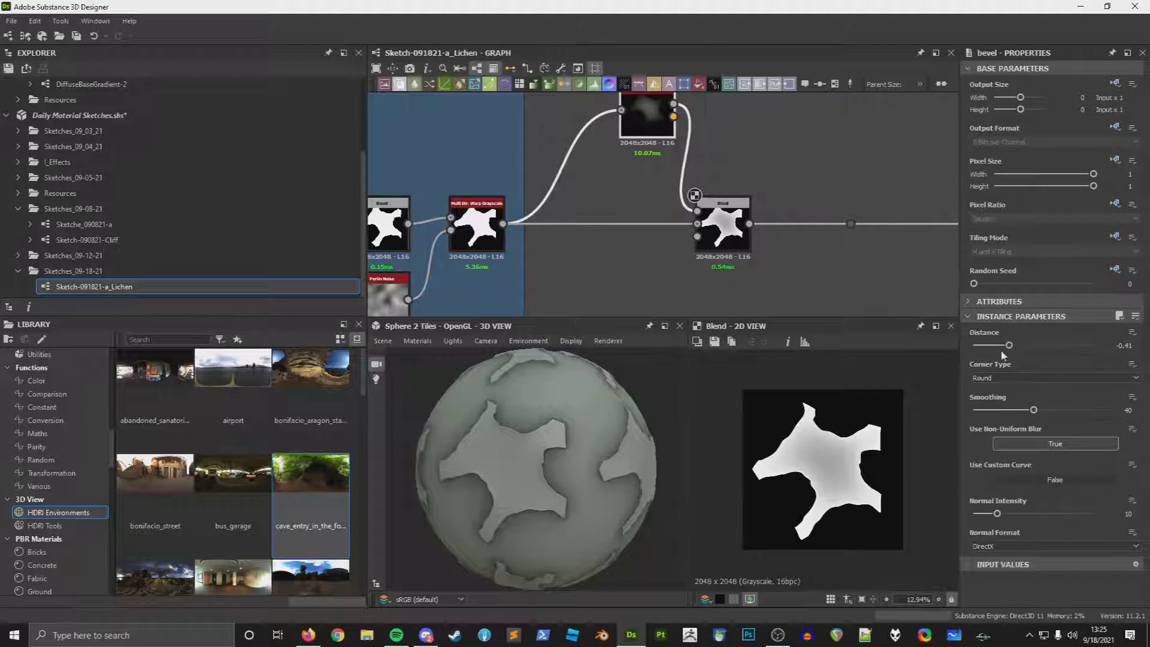
pyautogui.moveTo(1033, 412); pyautogui.dragTo(967, 412)
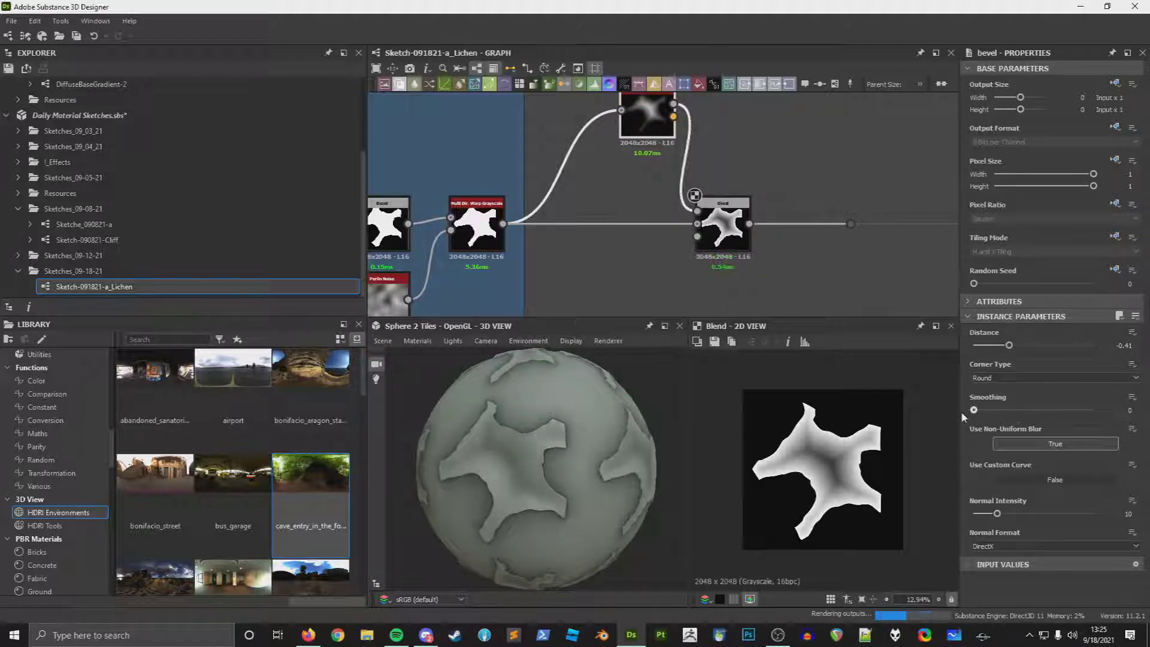
pyautogui.moveTo(573, 420); pyautogui.dragTo(577, 445)
pyautogui.scroll(2, 585, 422)
pyautogui.moveTo(980, 413); pyautogui.dragTo(987, 412)
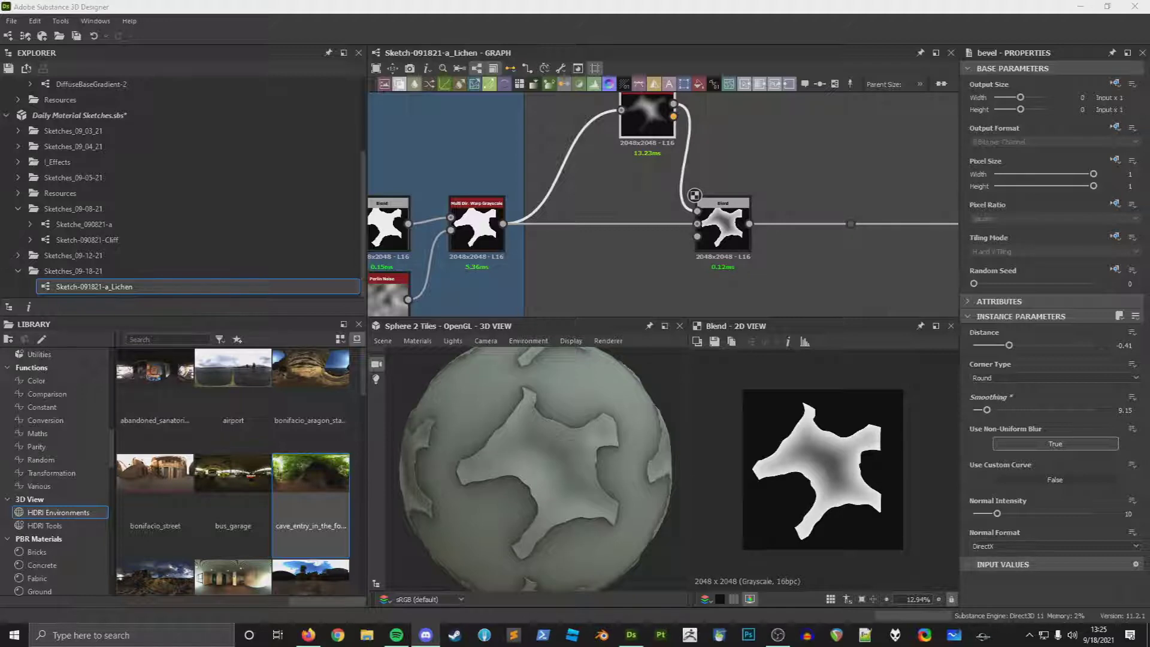
pyautogui.moveTo(599, 441); pyautogui.dragTo(632, 455)
pyautogui.moveTo(989, 412); pyautogui.dragTo(998, 411)
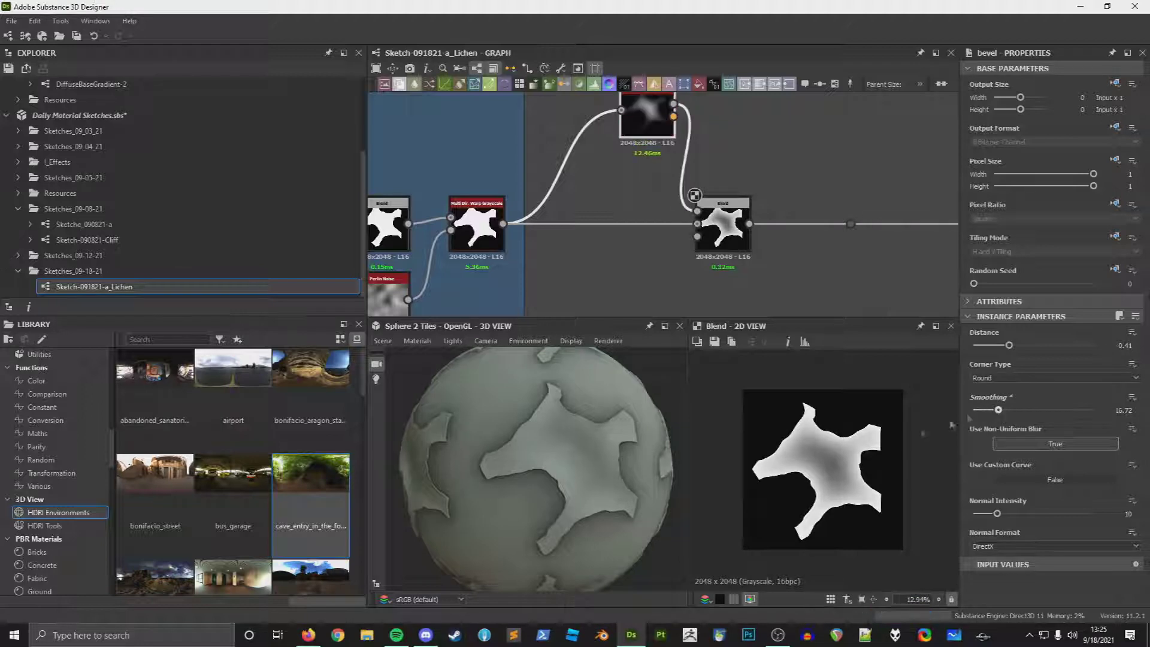
pyautogui.moveTo(634, 469)
pyautogui.mouseDown()
pyautogui.moveTo(552, 474)
pyautogui.moveTo(575, 469)
pyautogui.moveTo(569, 479)
pyautogui.moveTo(585, 488)
pyautogui.mouseUp()
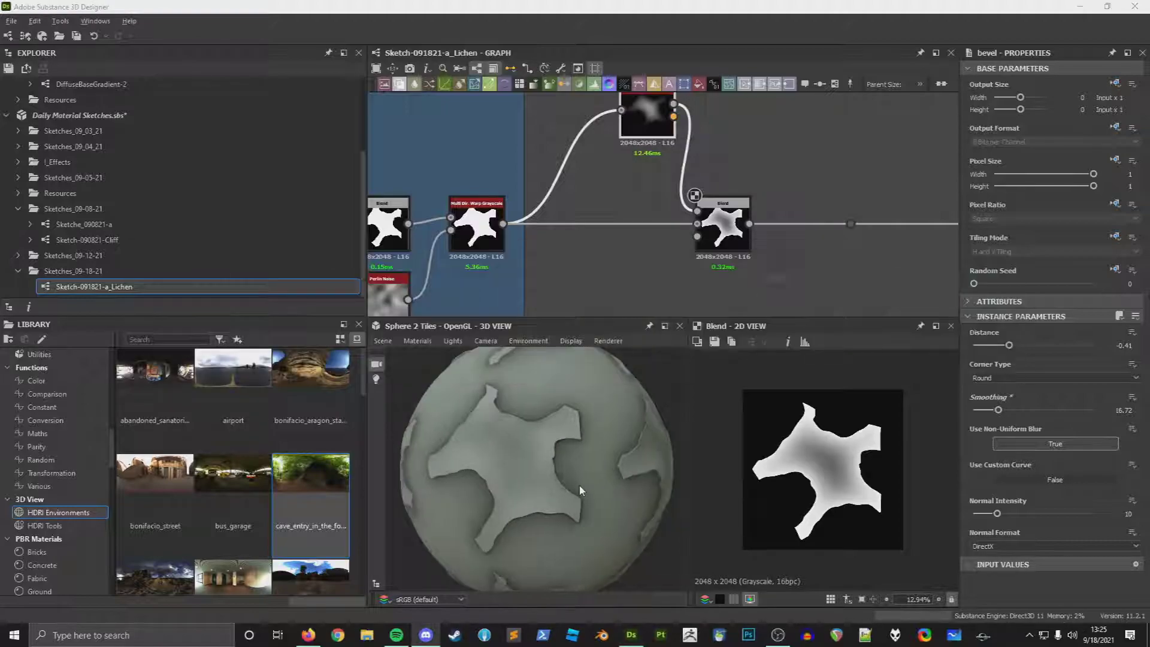
# Step: Switch to the browser to examine the lobes in the lichen-pulmonaria reference photo, and return to Substance 3D Designer
pyautogui.hotkey('alt', 'Tab')
pyautogui.click(502, 455)
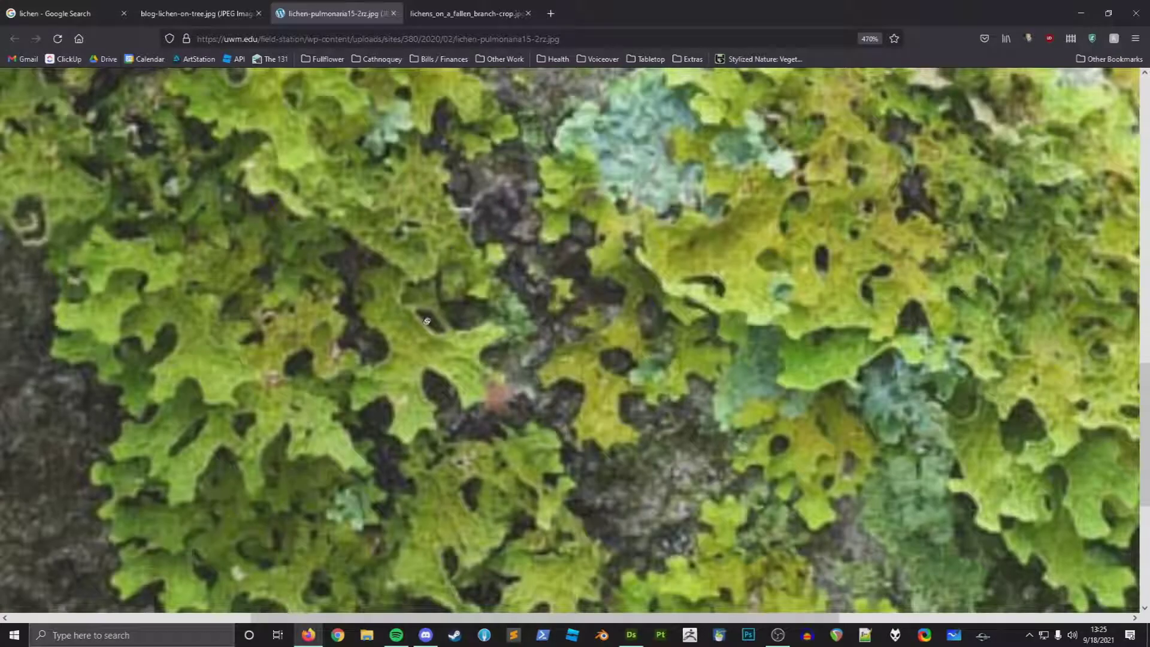
pyautogui.click(423, 353)
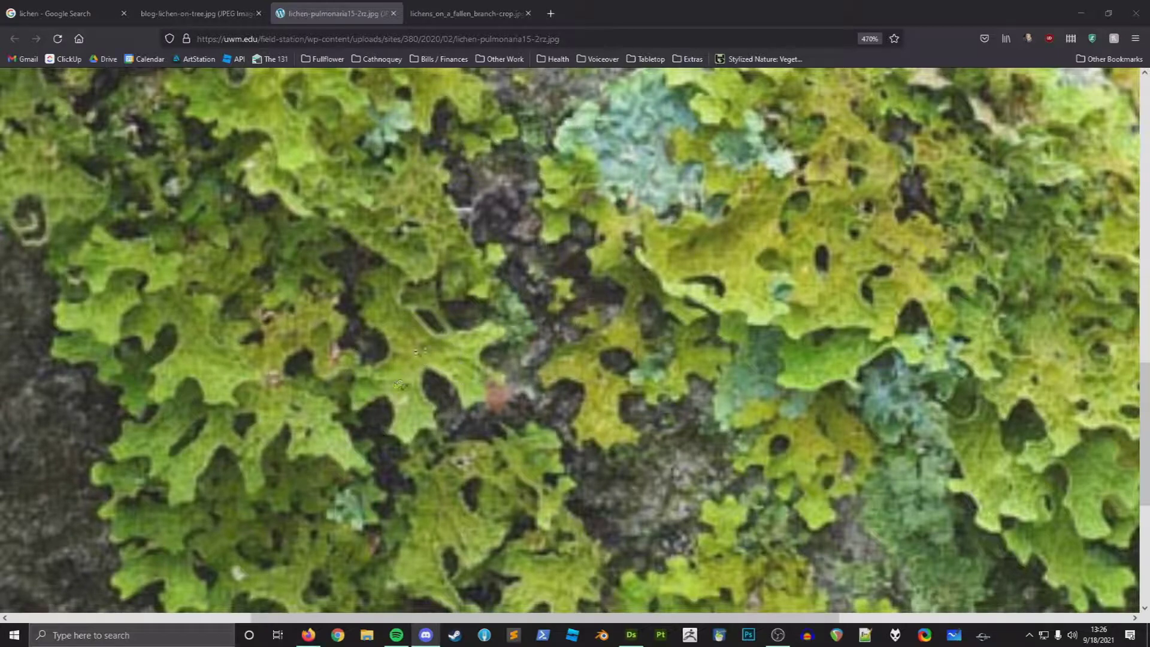
pyautogui.hotkey('alt', 'Tab')
pyautogui.hotkey('alt', 'Tab')
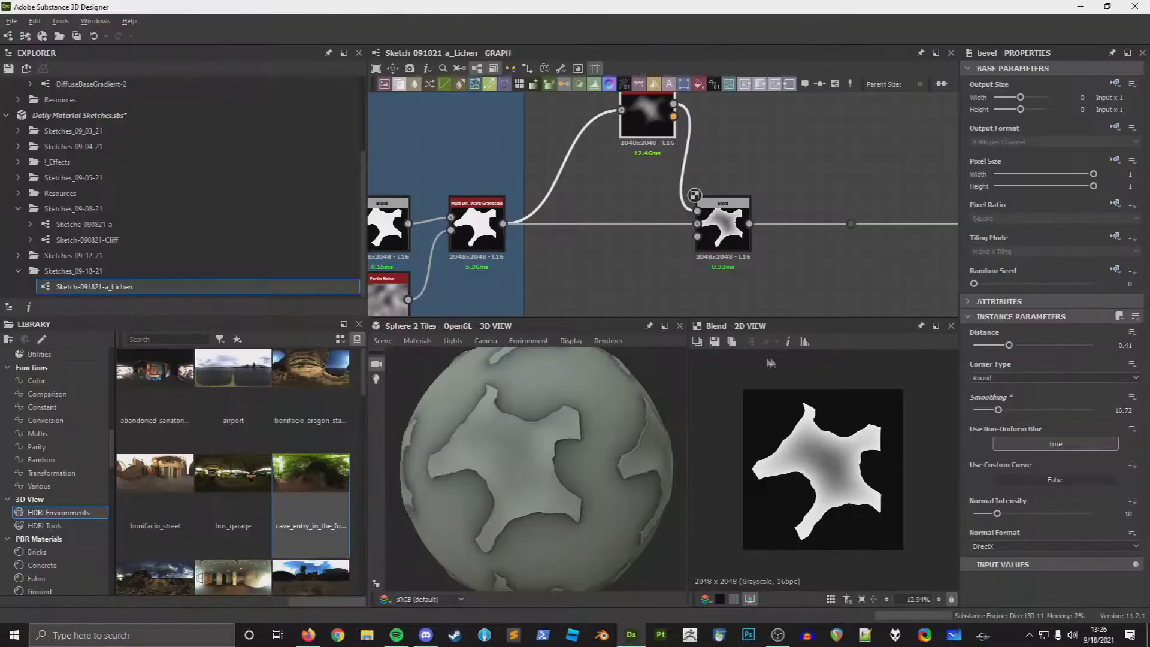
# Step: Move the Bevel closer to its Blend node and enclose both in a frame titled Shell Curl
pyautogui.moveTo(865, 257); pyautogui.dragTo(749, 237, button='middle')
pyautogui.scroll(-5, 599, 427)
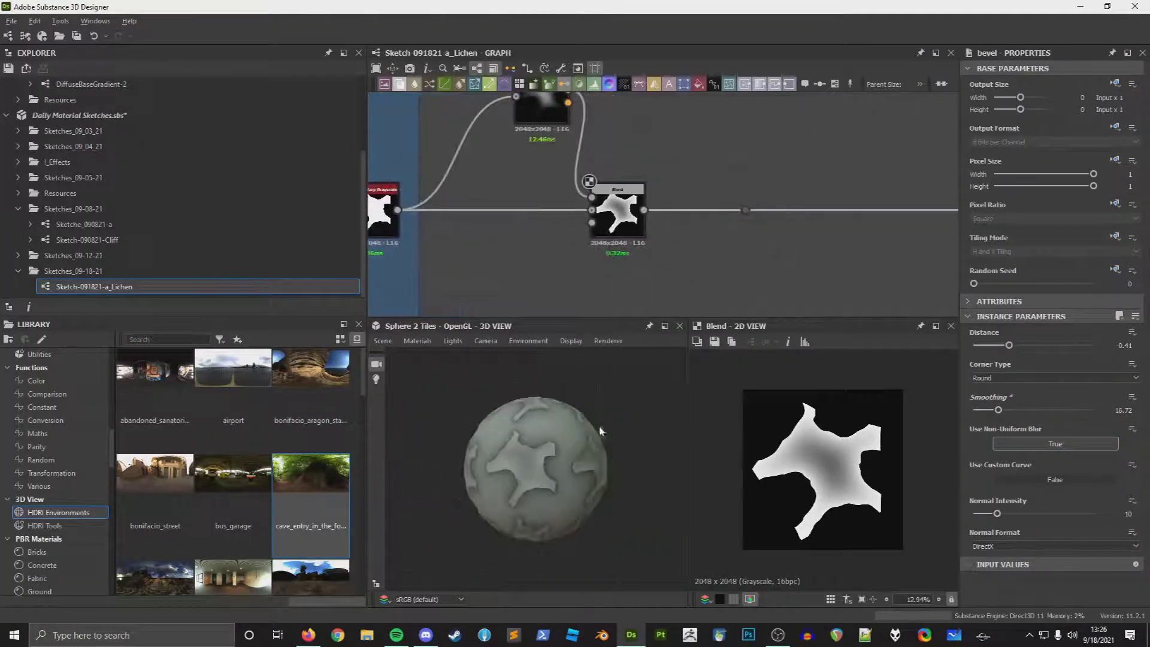
pyautogui.moveTo(584, 183); pyautogui.dragTo(693, 249, button='middle')
pyautogui.moveTo(648, 159); pyautogui.dragTo(599, 220)
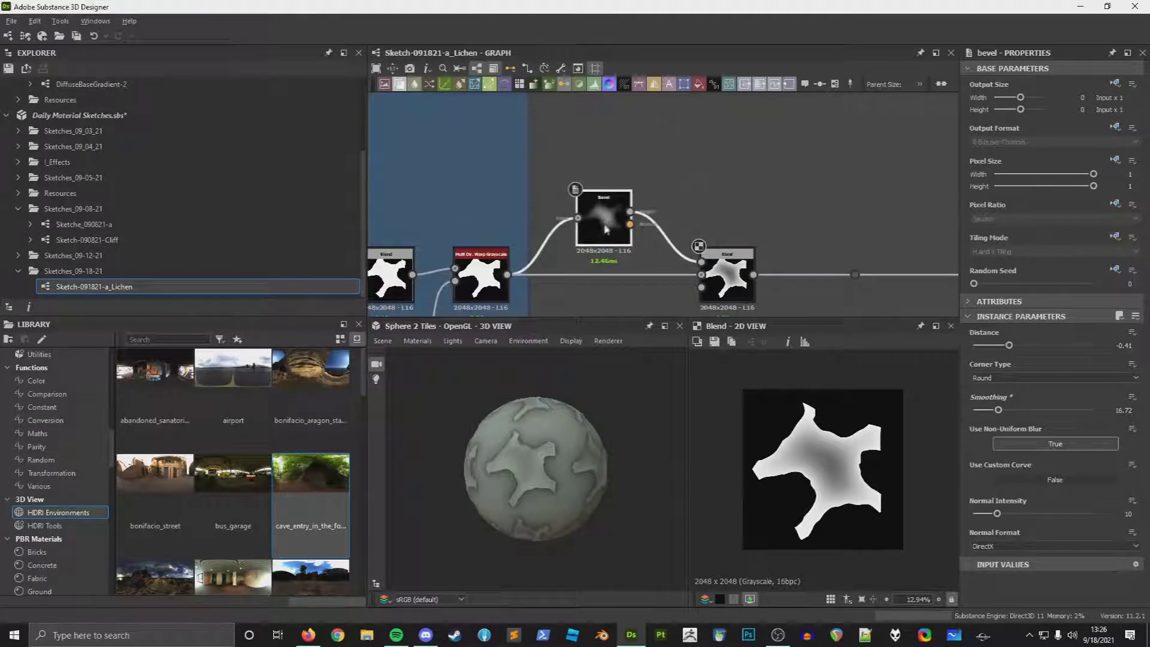
pyautogui.rightClick(741, 270)
pyautogui.click(767, 333)
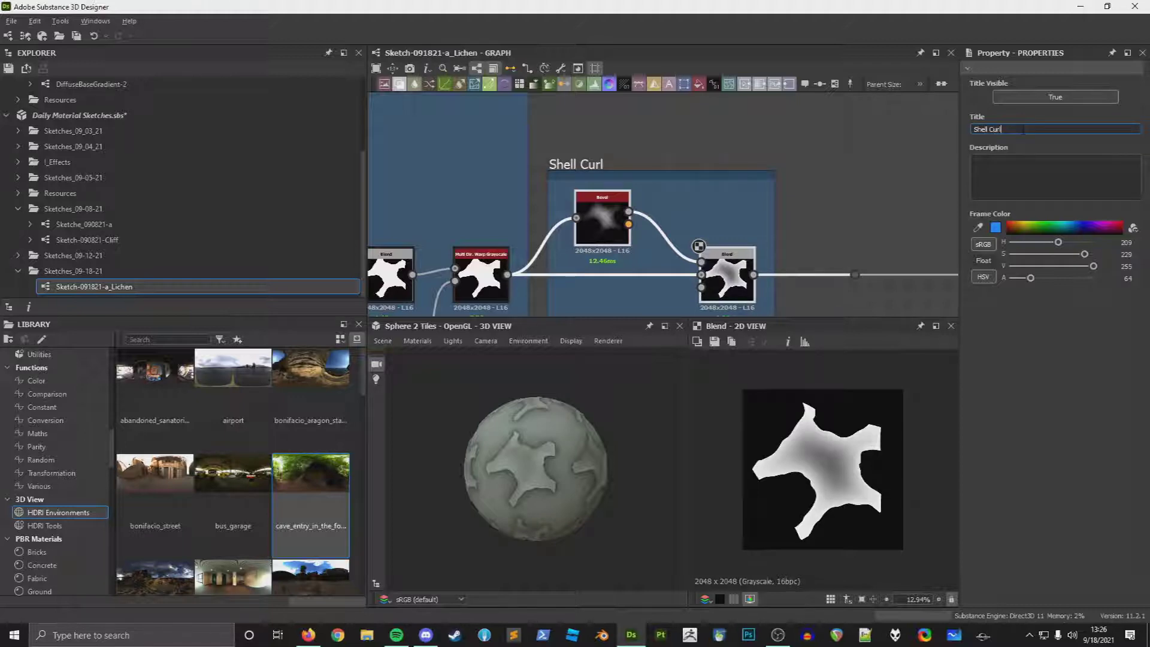
# Step: Inspect the curled shape on the 3D sphere under a rotated environment light and review the graph layout
pyautogui.moveTo(868, 183); pyautogui.dragTo(735, 226, button='middle')
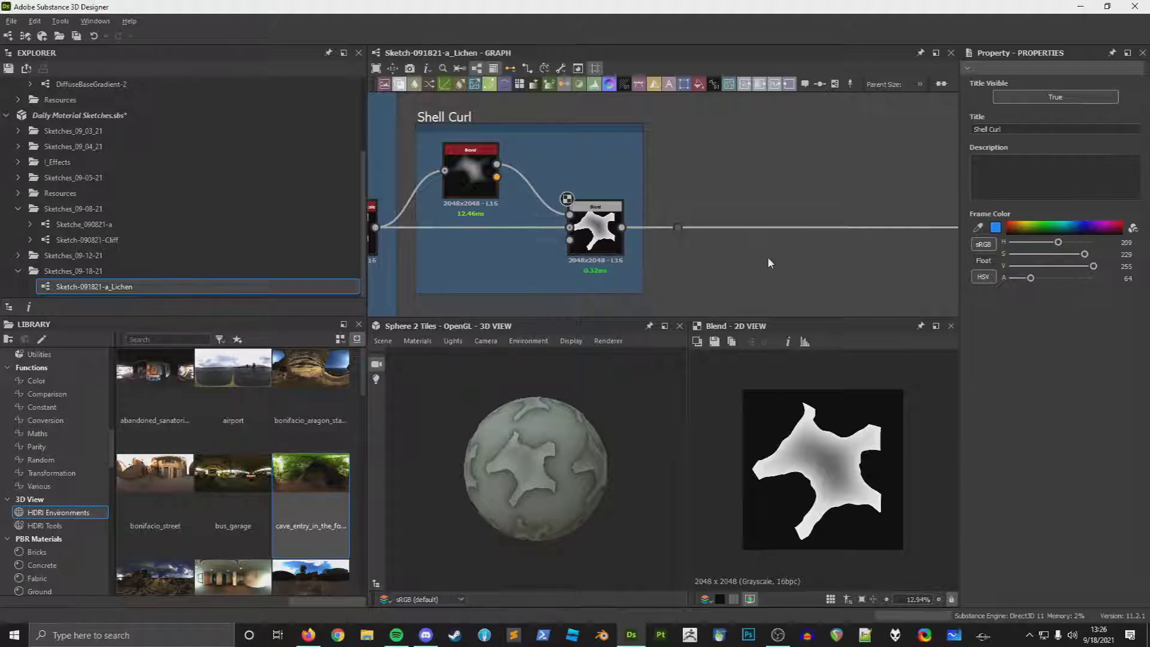
pyautogui.scroll(-5, 768, 257)
pyautogui.scroll(6, 663, 269)
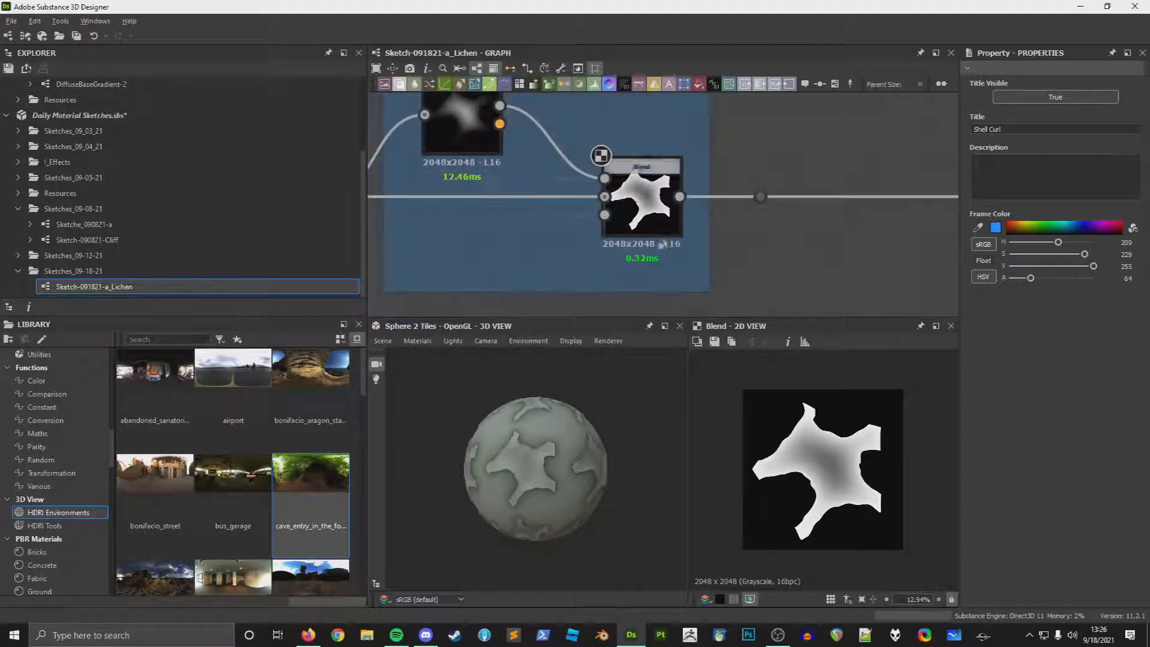
pyautogui.scroll(2, 662, 243)
pyautogui.scroll(2, 557, 479)
pyautogui.moveTo(587, 504)
pyautogui.keyDown('ctrl'); pyautogui.keyDown('shift'); pyautogui.mouseDown()
pyautogui.moveTo(522, 532)
pyautogui.moveTo(614, 523)
pyautogui.moveTo(543, 546)
pyautogui.moveTo(585, 544)
pyautogui.mouseUp(); pyautogui.keyUp('shift'); pyautogui.keyUp('ctrl')
pyautogui.scroll(-3, 766, 275)
pyautogui.moveTo(759, 285); pyautogui.dragTo(790, 268, button='middle')
pyautogui.scroll(-5, 791, 268)
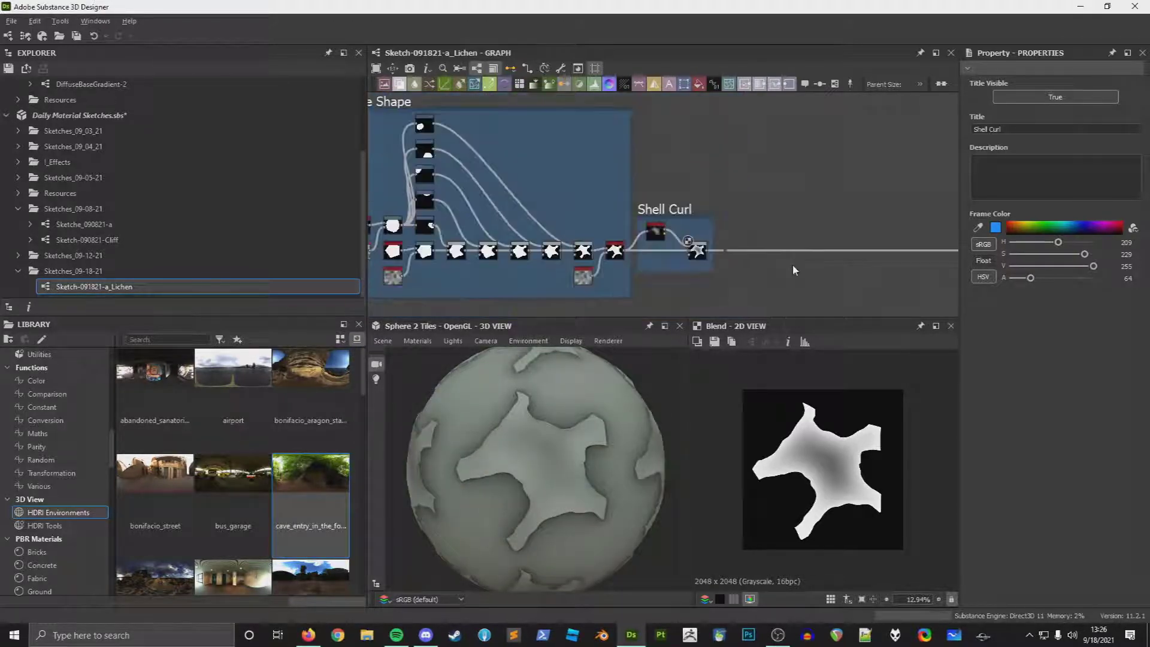
# Step: Switch to the browser to study the surface detail in the lichen-pulmonaria photo, and return to Substance 3D Designer
pyautogui.hotkey('alt', 'Tab')
pyautogui.hotkey('alt', 'Tab')
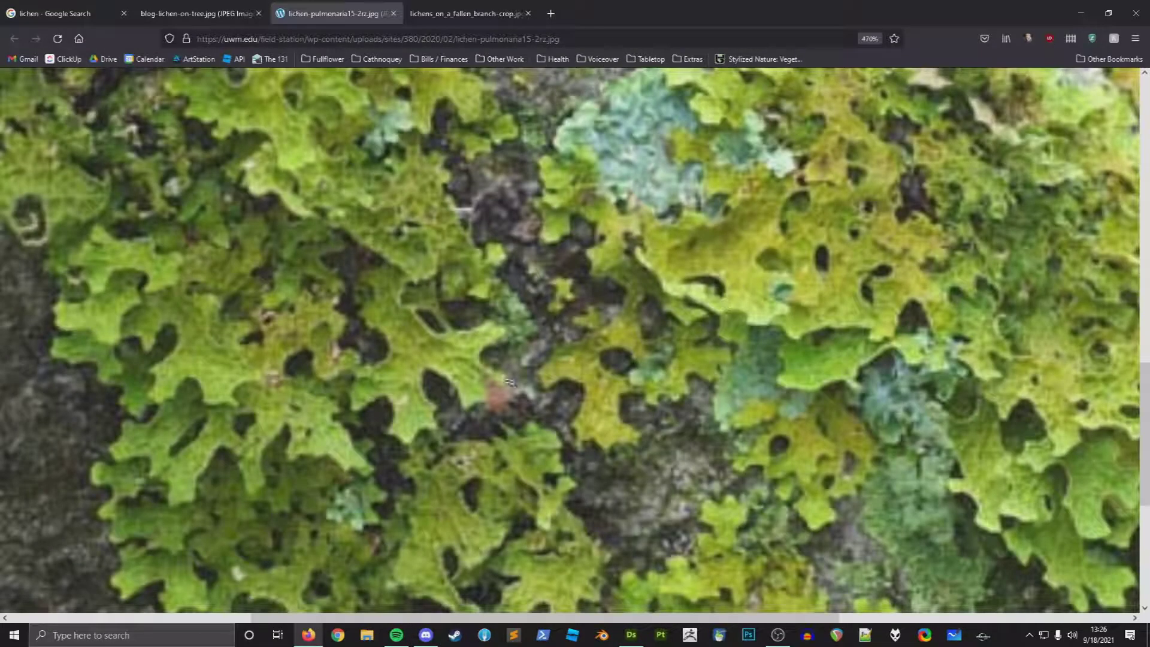
pyautogui.scroll(-3, 490, 379)
pyautogui.moveTo(498, 398); pyautogui.dragTo(516, 310, button='middle')
pyautogui.keyDown('ctrl'); pyautogui.scroll(-5, 507, 299); pyautogui.keyUp('ctrl')
pyautogui.scroll(-4, 507, 299)
pyautogui.scroll(2, 507, 300)
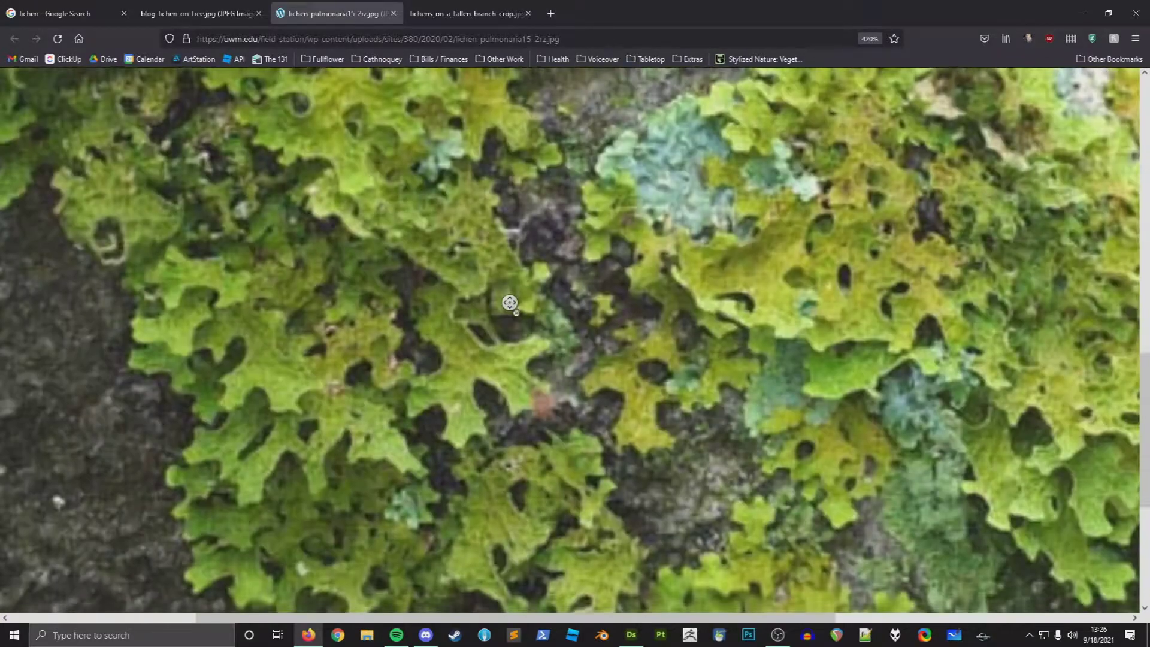
pyautogui.hotkey('alt', 'Tab')
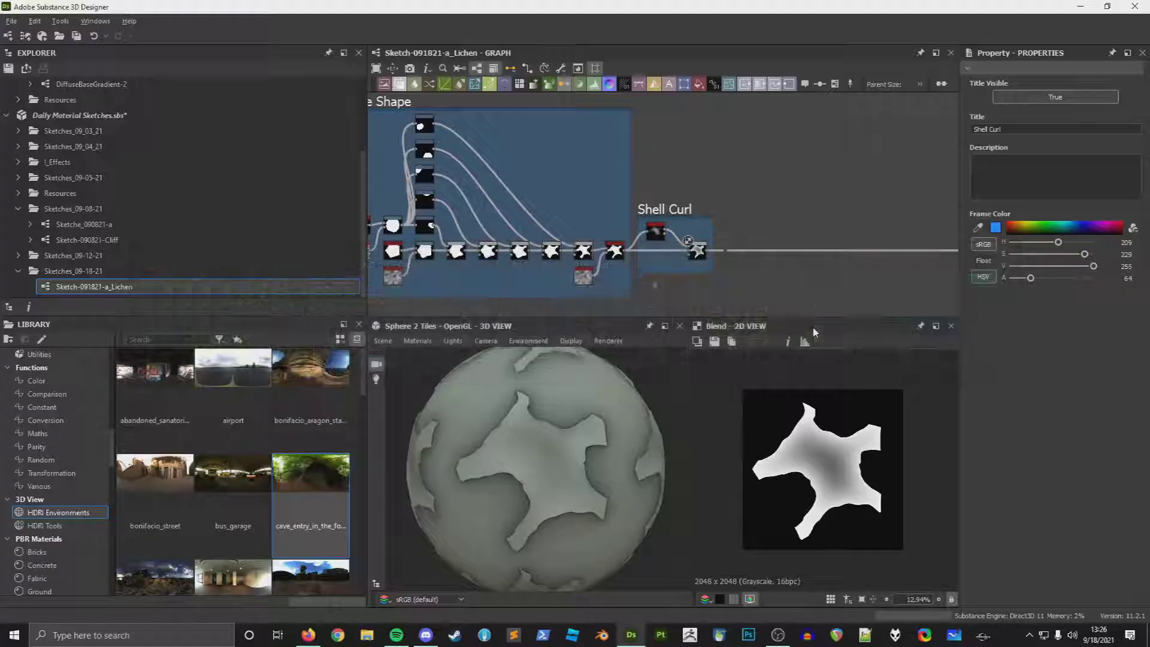
# Step: Add a second dot node on the link after the Shell Curl frame and insert a Blend node between the two dots
pyautogui.scroll(6, 757, 288)
pyautogui.moveTo(675, 303); pyautogui.dragTo(460, 376, button='middle')
pyautogui.keyDown('alt'); pyautogui.click(787, 169); pyautogui.keyUp('alt')
pyautogui.moveTo(658, 233); pyautogui.dragTo(777, 251, button='middle')
pyautogui.click(727, 197)
pyautogui.press('space')
pyautogui.write('bl')
pyautogui.press('Return')
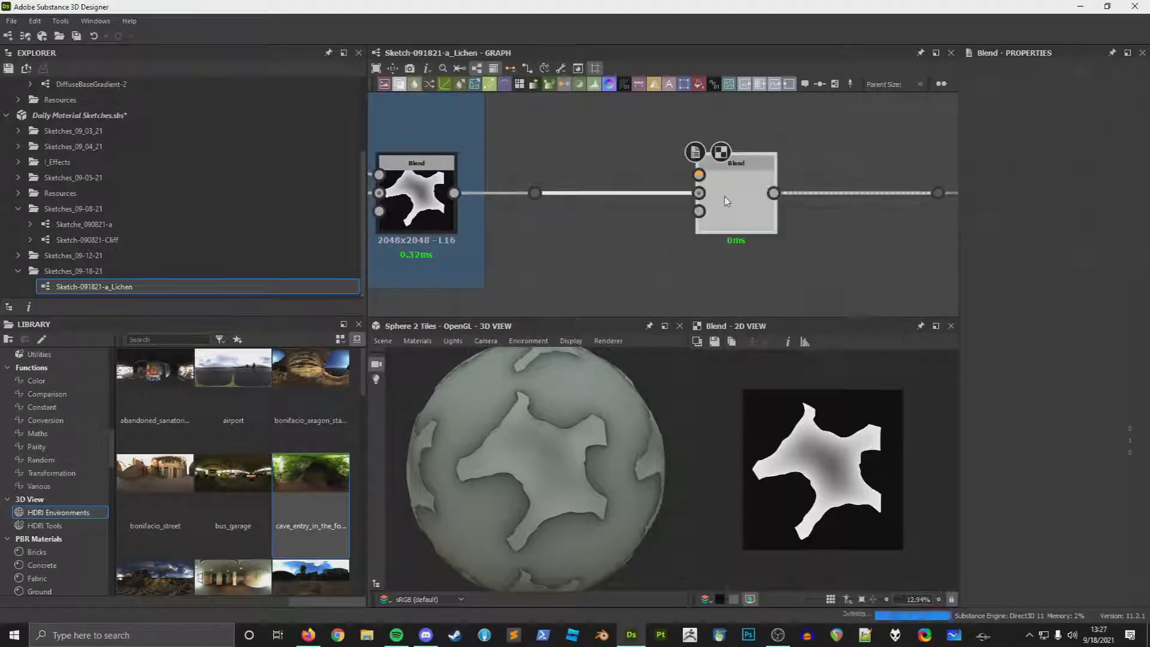
pyautogui.moveTo(727, 200); pyautogui.dragTo(763, 199)
# Step: Add a Cells 1 noise node and connect it to the new Blend node's foreground input
pyautogui.press('space')
pyautogui.write('cell')
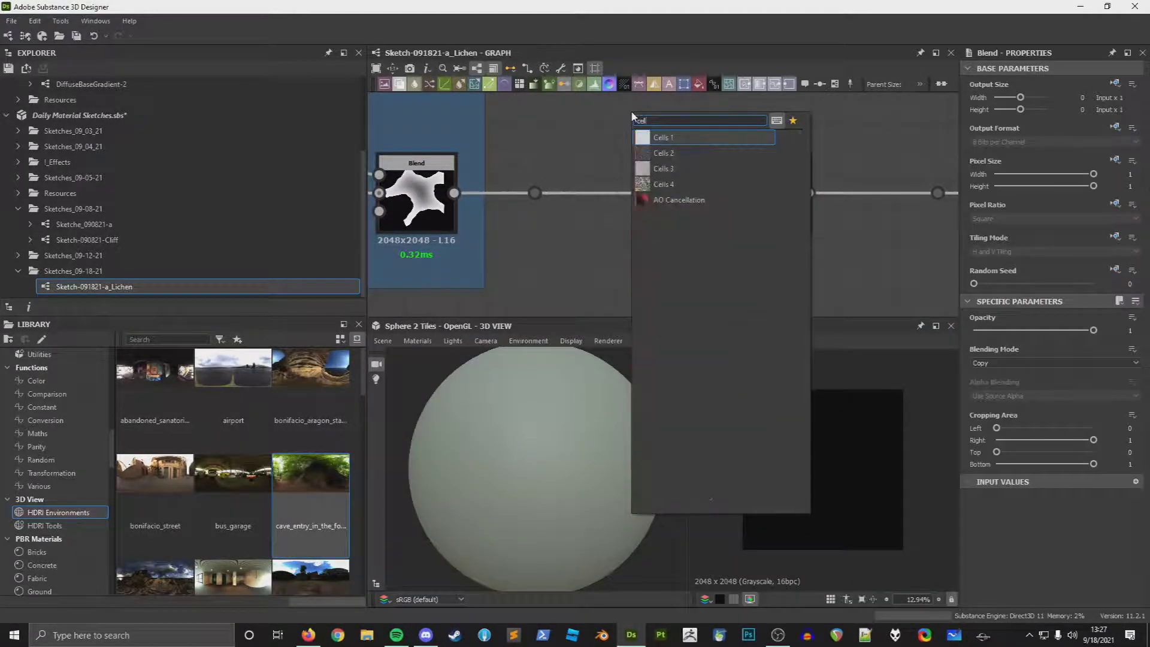
pyautogui.press('Return')
pyautogui.moveTo(672, 110); pyautogui.dragTo(734, 174)
# Step: Set the new Blend node to Multiply with an opacity of 0.04
pyautogui.click(771, 204)
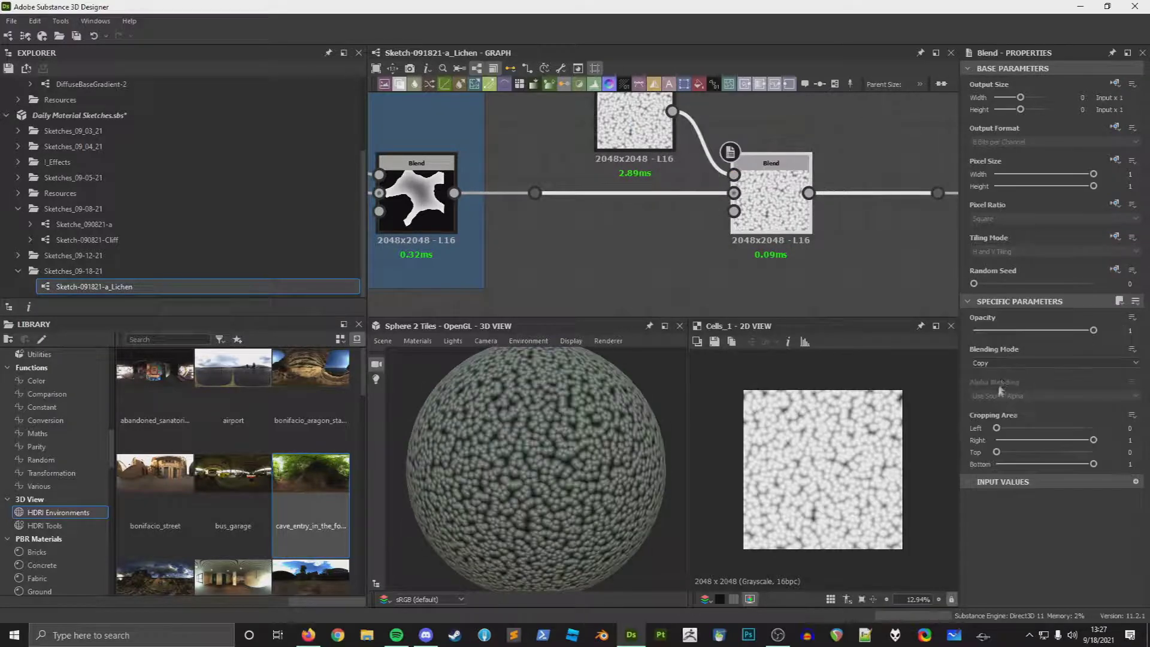
pyautogui.click(995, 363)
pyautogui.click(995, 396)
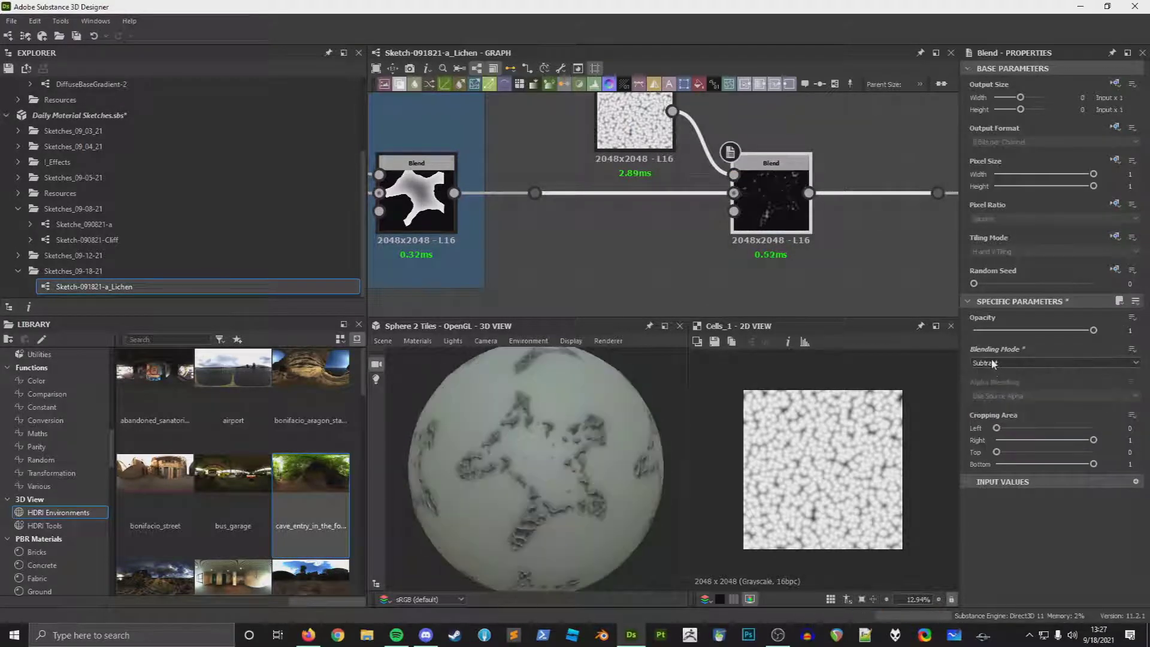
pyautogui.click(978, 330)
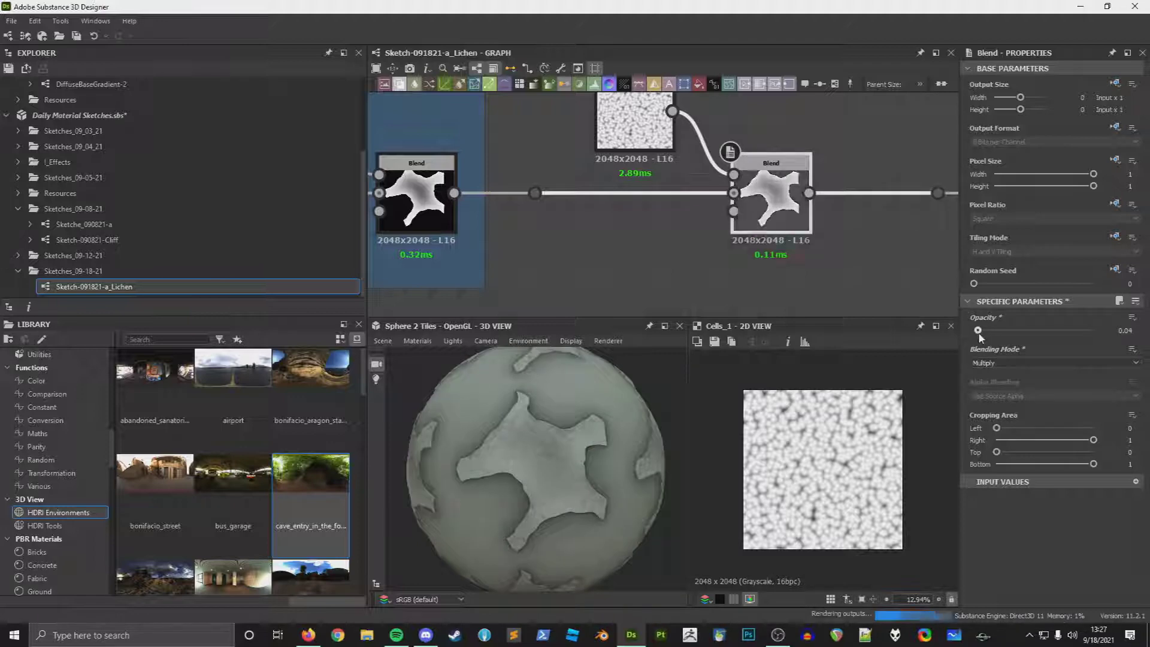
# Step: Inspect the lichen surface up close and delete the Cells 1 noise node feeding the Blend
pyautogui.scroll(5, 496, 452)
pyautogui.moveTo(495, 451); pyautogui.dragTo(512, 447)
pyautogui.click(617, 128)
pyautogui.press('Delete')
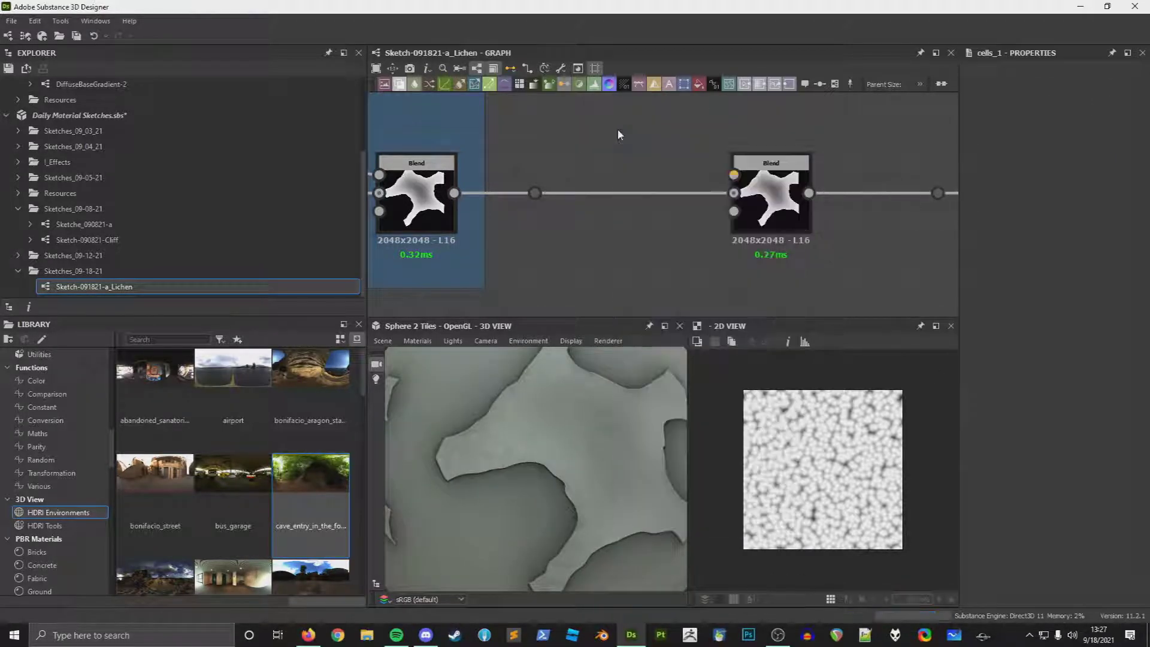
# Step: Try a Cells 3 noise node with an adjusted hardness, and delete it
pyautogui.press('space')
pyautogui.write('cell')
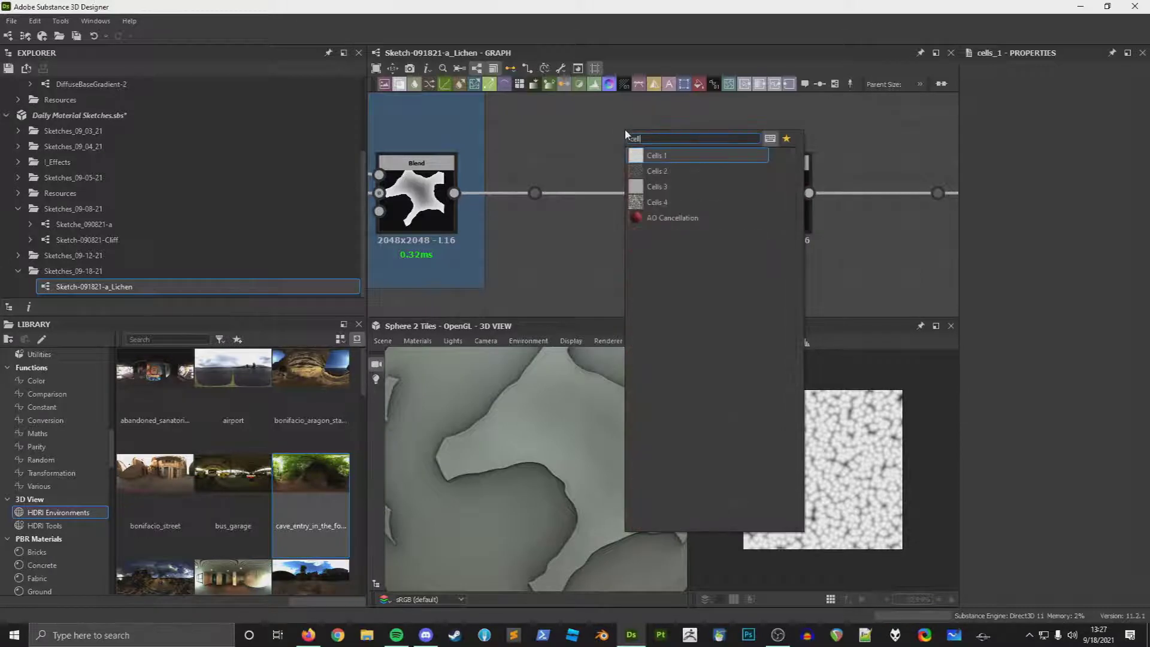
pyautogui.press('Down')
pyautogui.press('Down')
pyautogui.press('Return')
pyautogui.scroll(8, 799, 472)
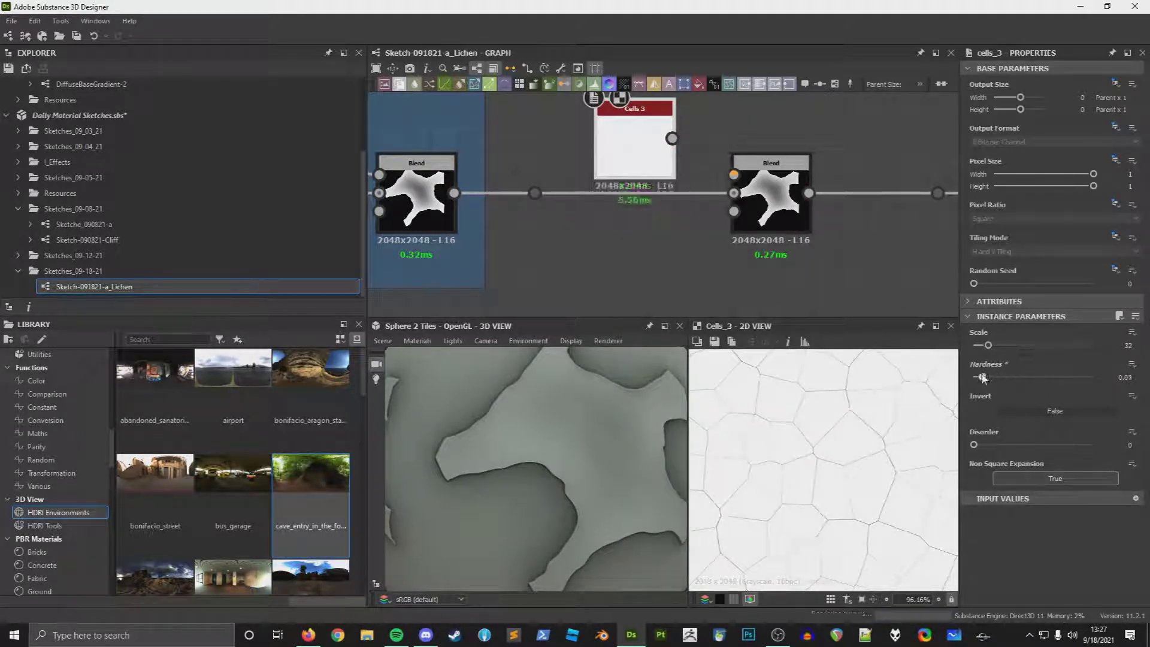
pyautogui.moveTo(982, 377); pyautogui.dragTo(1138, 381)
pyautogui.click(644, 138)
pyautogui.press('Delete')
# Step: Try a Cells 4 noise node as the surface pattern source, and delete it
pyautogui.press('space')
pyautogui.write('cel')
pyautogui.press('Down')
pyautogui.press('Down')
pyautogui.press('Down')
pyautogui.press('Return')
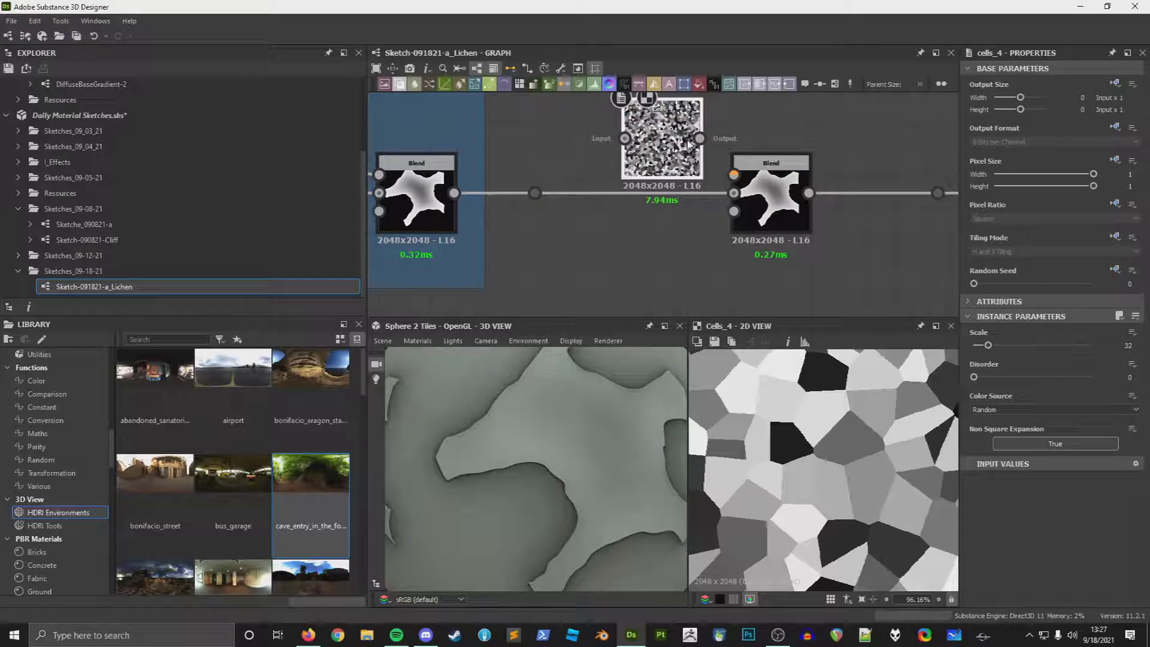
pyautogui.press('Delete')
# Step: Add a Cells 3 noise node and connect it to the Multiply Blend's foreground input
pyautogui.press('space')
pyautogui.write('cel')
pyautogui.press('Down')
pyautogui.press('Down')
pyautogui.press('Return')
pyautogui.moveTo(689, 144); pyautogui.dragTo(621, 141)
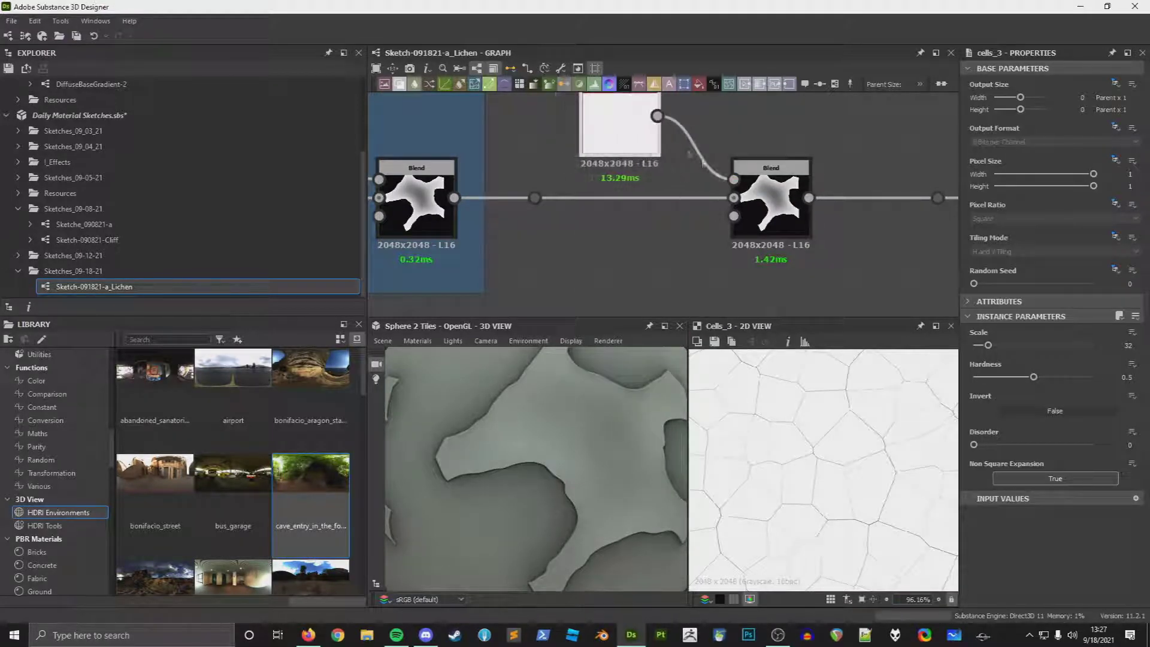
# Step: Set the Multiply Blend's opacity to 1 and move the Cells 3 node farther from the Blend
pyautogui.click(773, 201)
pyautogui.moveTo(983, 330); pyautogui.dragTo(1096, 338)
pyautogui.scroll(-2, 469, 425)
pyautogui.moveTo(469, 425); pyautogui.dragTo(479, 424)
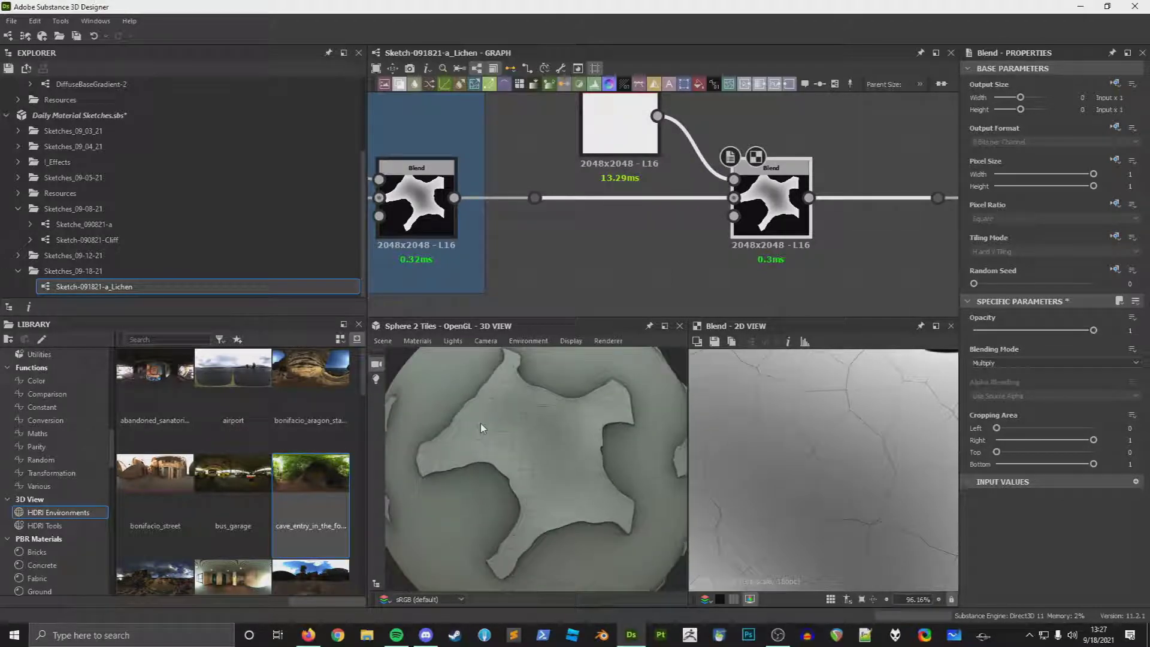
pyautogui.moveTo(639, 144); pyautogui.dragTo(620, 249, button='middle')
pyautogui.moveTo(606, 235); pyautogui.dragTo(558, 177)
pyautogui.scroll(5, 555, 448)
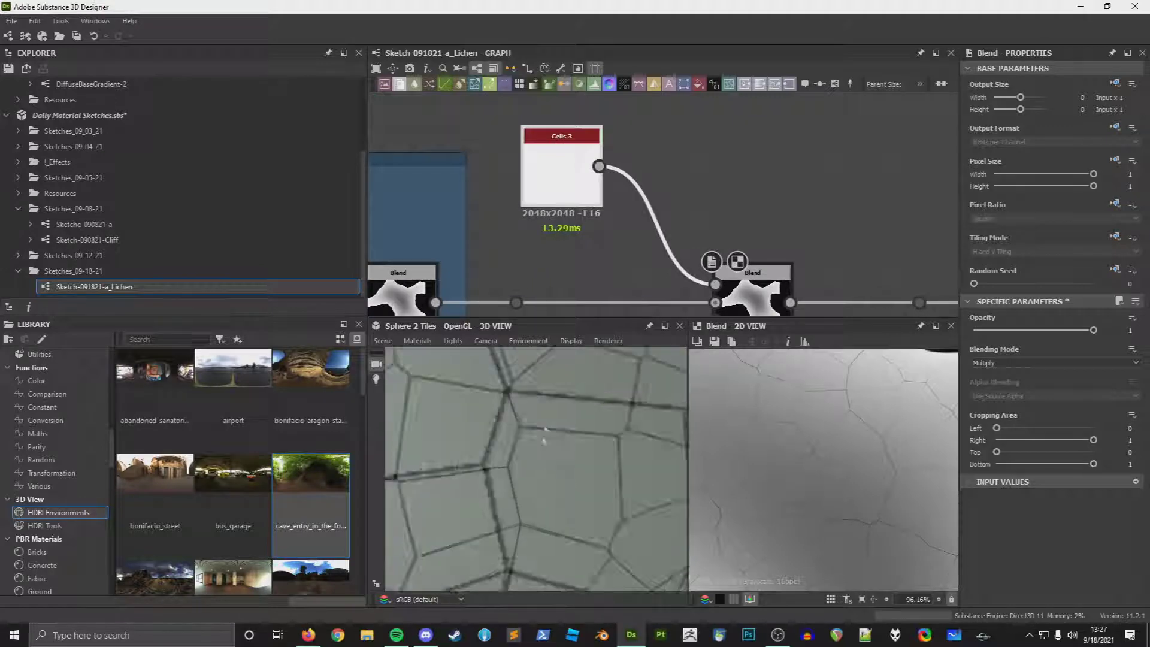
pyautogui.scroll(-5, 541, 458)
# Step: Try a Bevel node with distance -0.05 between Cells 3 and the Blend, and delete it
pyautogui.press('space')
pyautogui.write('bevel')
pyautogui.press('Return')
pyautogui.moveTo(1055, 349); pyautogui.dragTo(1031, 353)
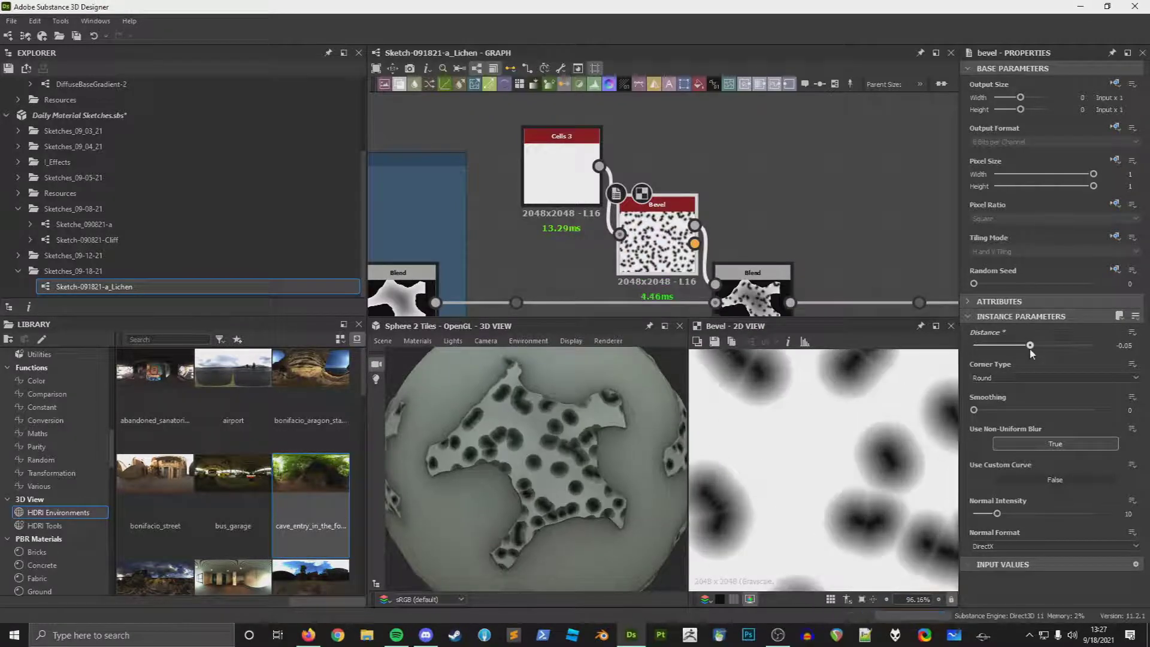
pyautogui.press('Delete')
# Step: Add an Edge Detect node on the Cells 3 output and set Cells 3 to hardness 1 and scale 6
pyautogui.click(538, 194)
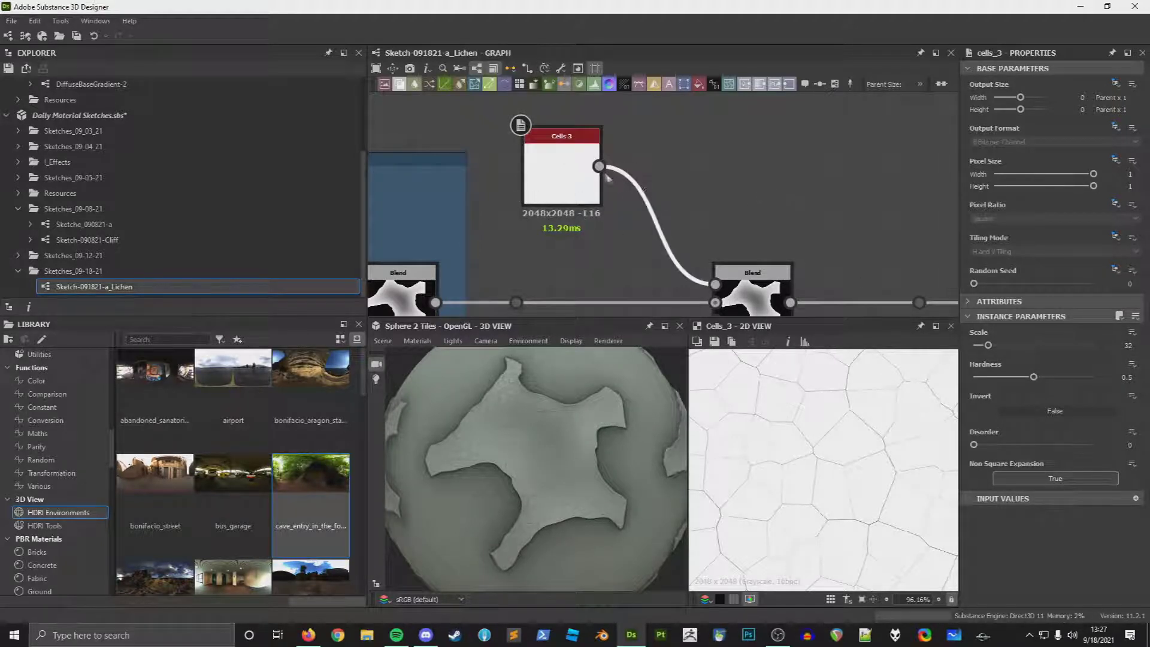
pyautogui.moveTo(599, 167); pyautogui.dragTo(628, 160)
pyautogui.click(695, 169)
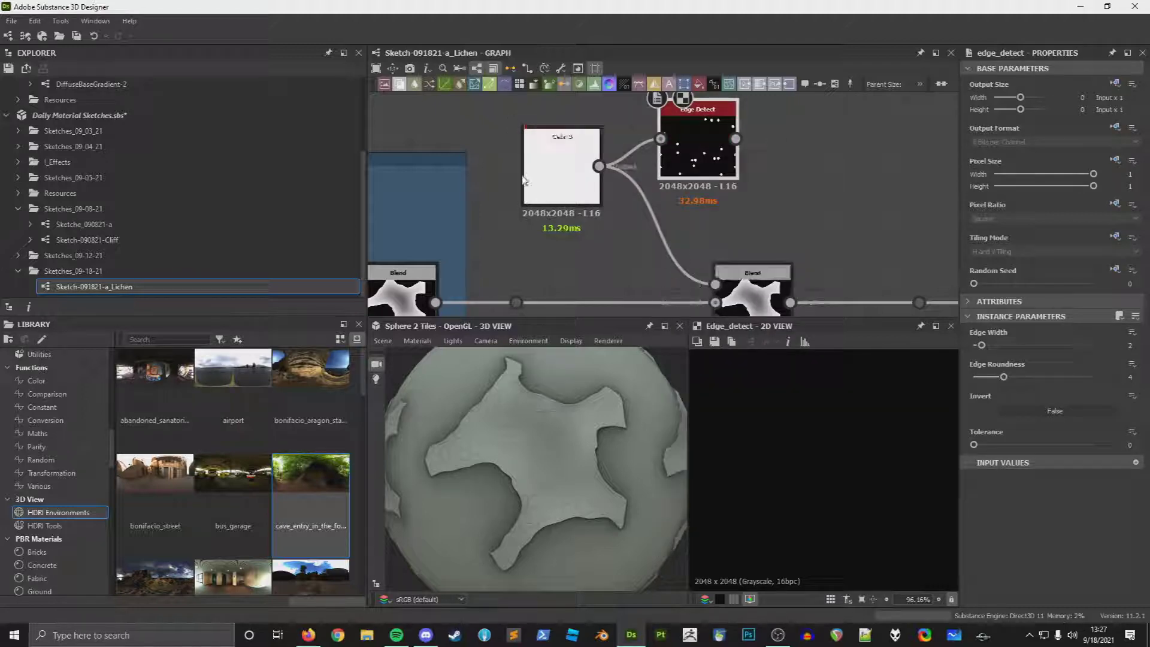
pyautogui.click(525, 180)
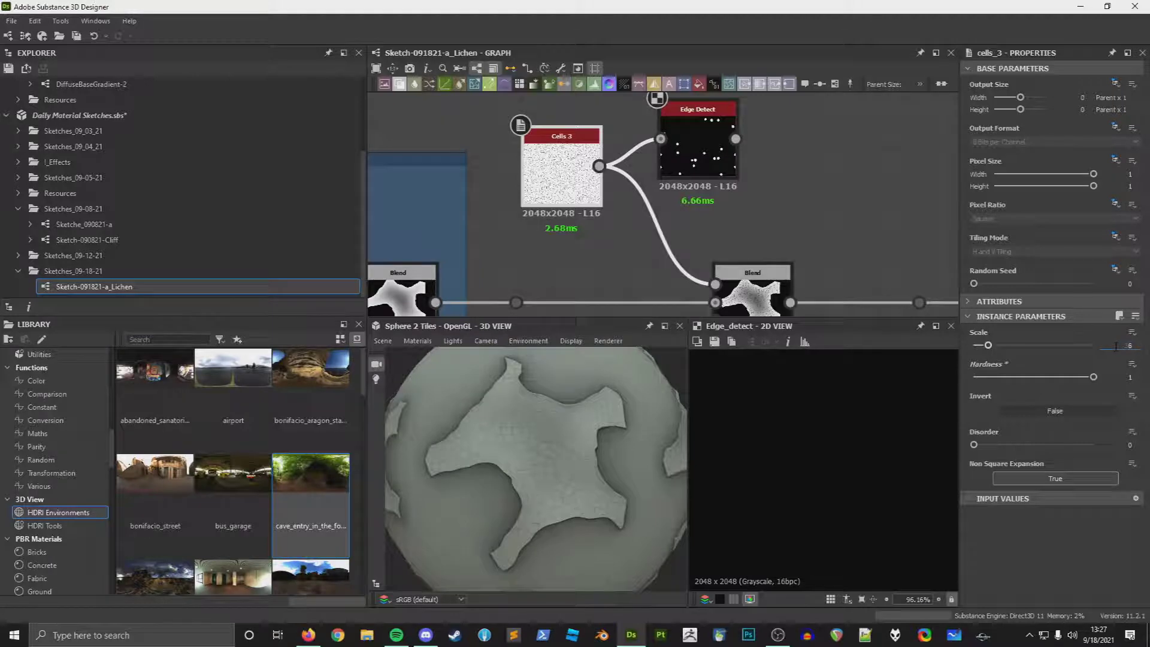
pyautogui.press('Return')
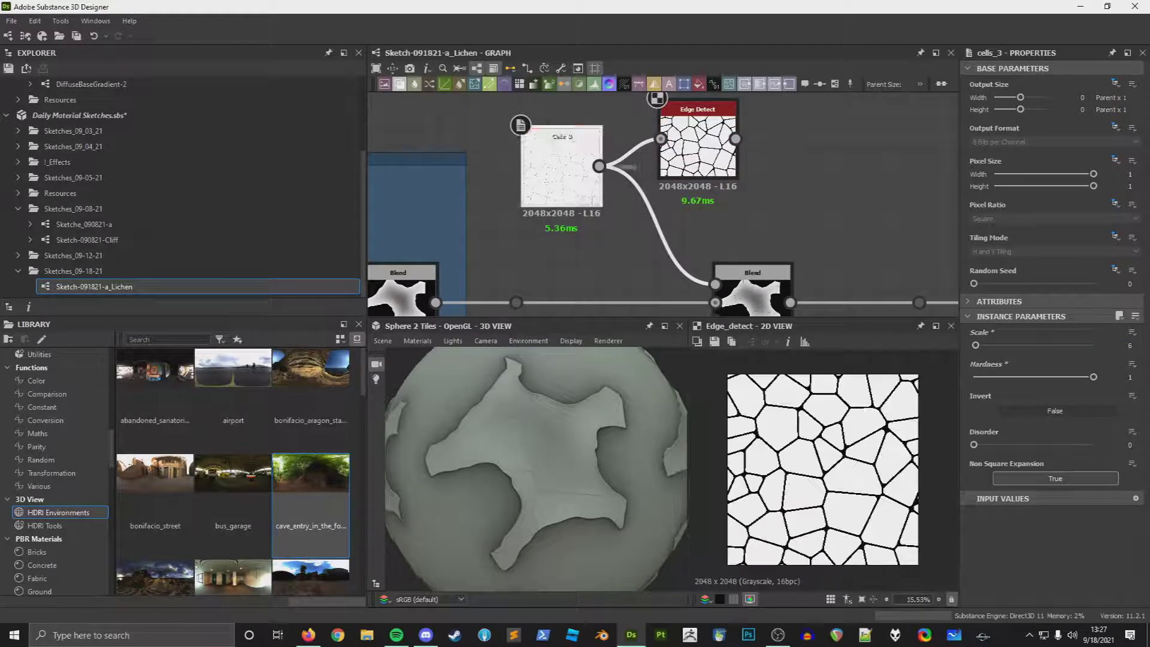
# Step: Connect the Edge Detect output to the Blend's foreground input in place of the direct Cells 3 link
pyautogui.click(698, 144)
pyautogui.click(539, 144)
pyautogui.moveTo(576, 230); pyautogui.dragTo(615, 257, button='middle')
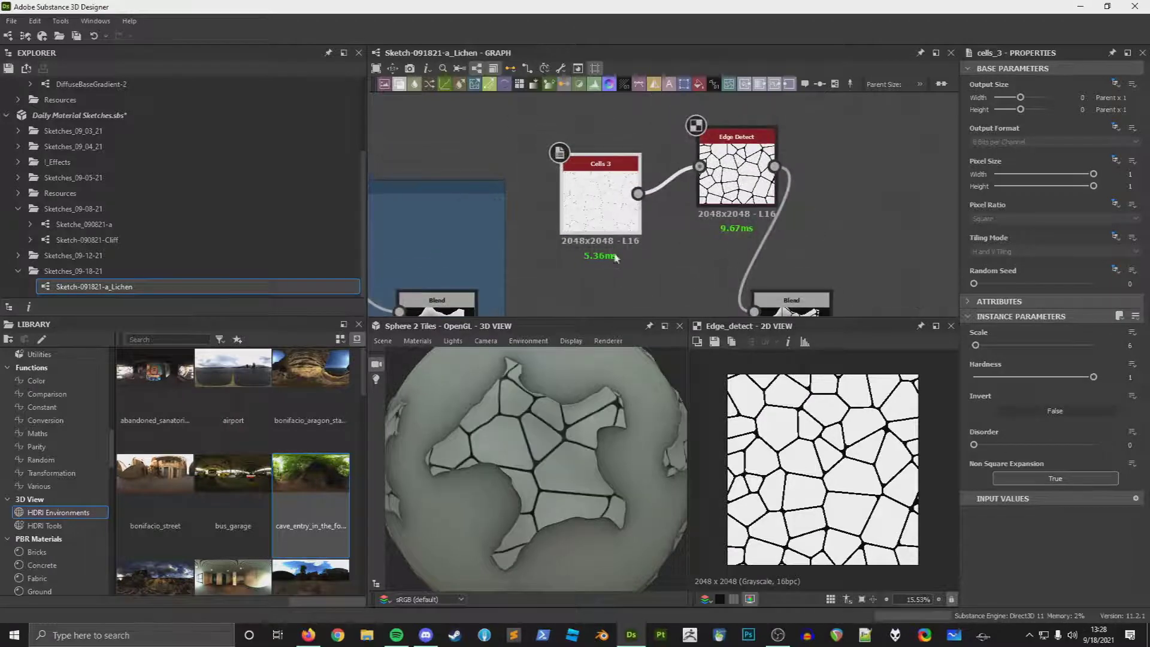
pyautogui.moveTo(622, 228); pyautogui.dragTo(637, 188)
# Step: Move the Blend farther along the main link and line up Cells 3 and Edge Detect side by side above it
pyautogui.scroll(-5, 718, 181)
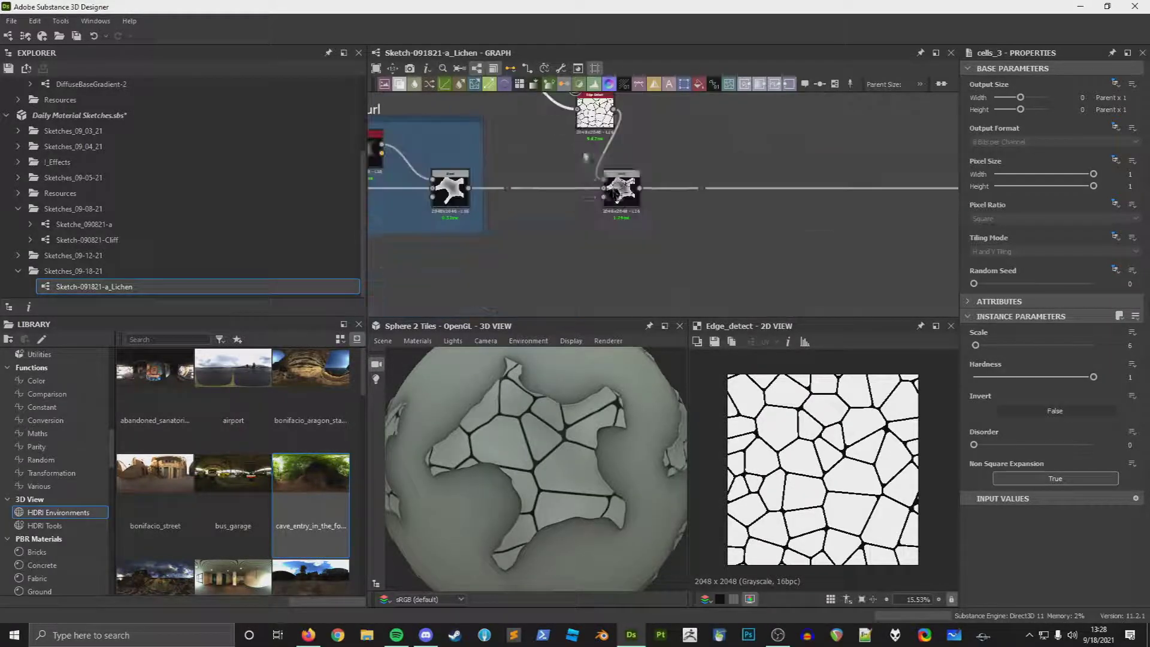
pyautogui.moveTo(666, 239); pyautogui.dragTo(825, 238)
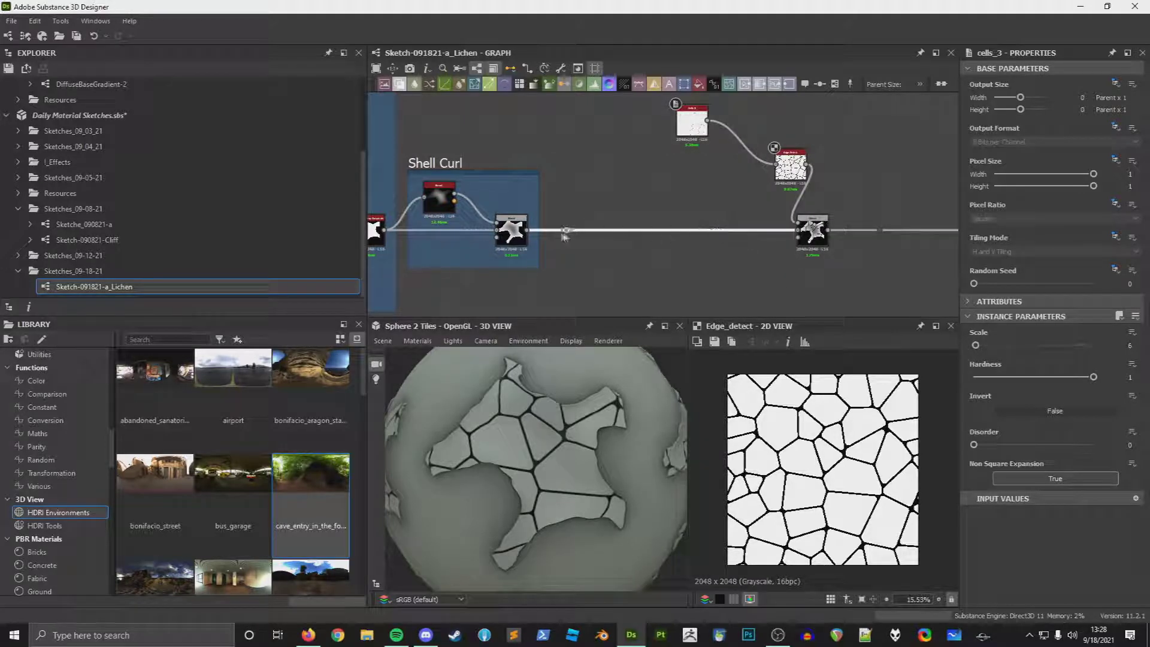
pyautogui.moveTo(587, 257); pyautogui.dragTo(577, 306, button='middle')
pyautogui.moveTo(684, 174); pyautogui.dragTo(574, 182)
pyautogui.moveTo(772, 220); pyautogui.dragTo(624, 182)
pyautogui.scroll(2, 560, 188)
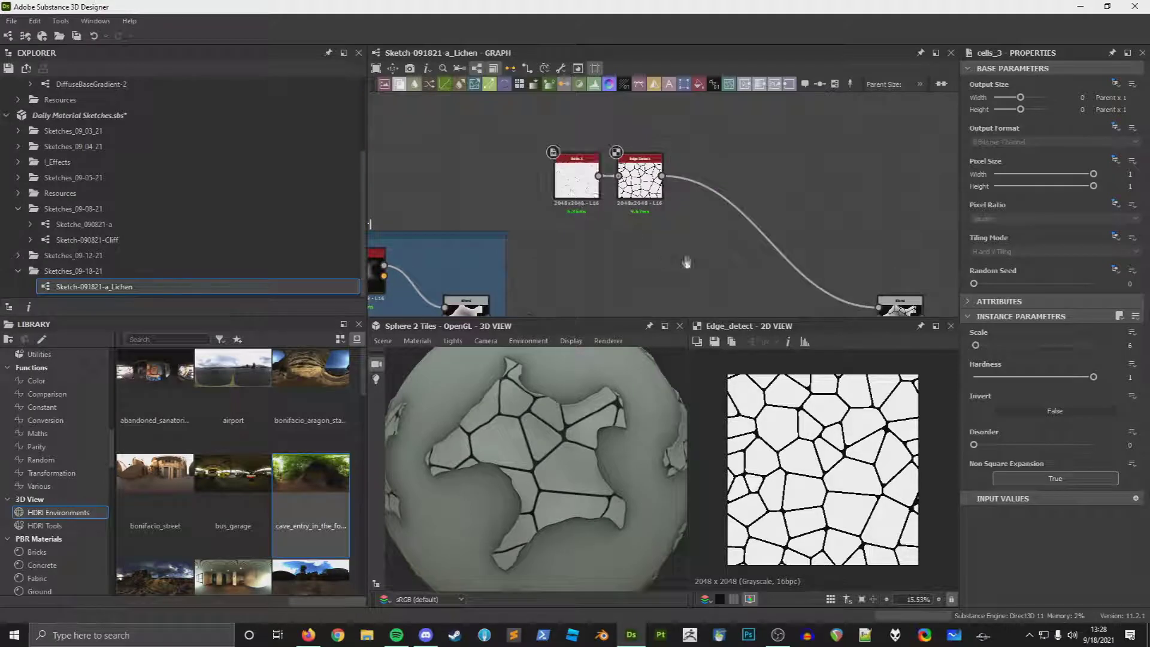
# Step: Try a Text node on the Edge Detect output and undo it
pyautogui.moveTo(686, 262); pyautogui.dragTo(551, 213, button='middle')
pyautogui.scroll(2, 513, 192)
pyautogui.moveTo(526, 104); pyautogui.dragTo(563, 141)
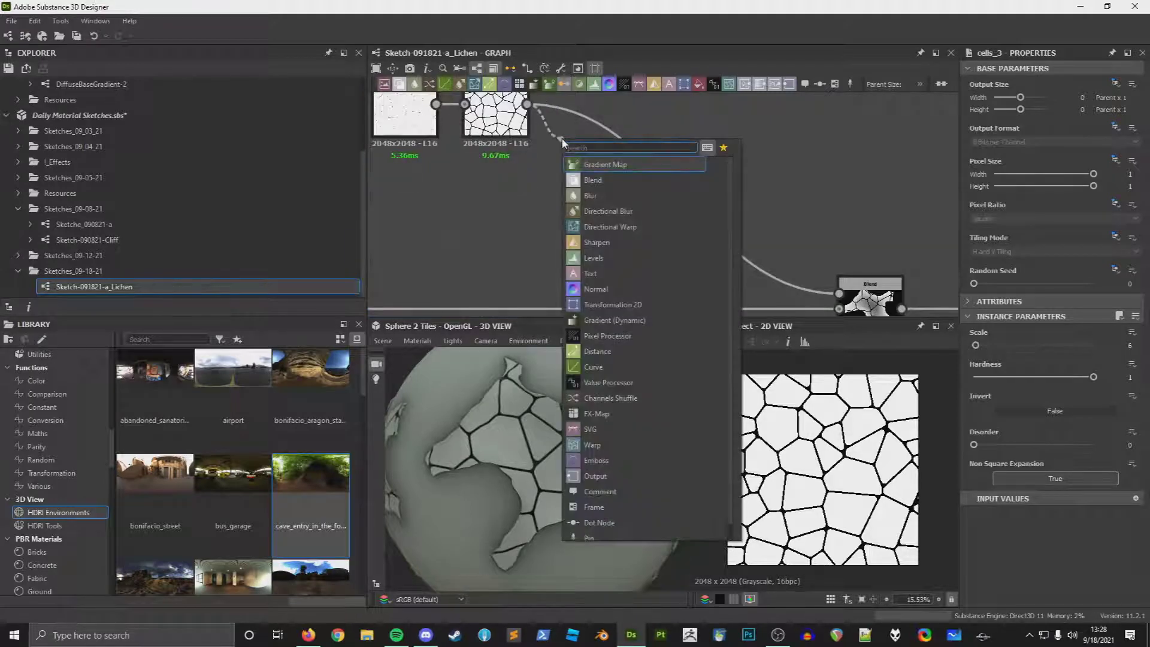
pyautogui.write('t')
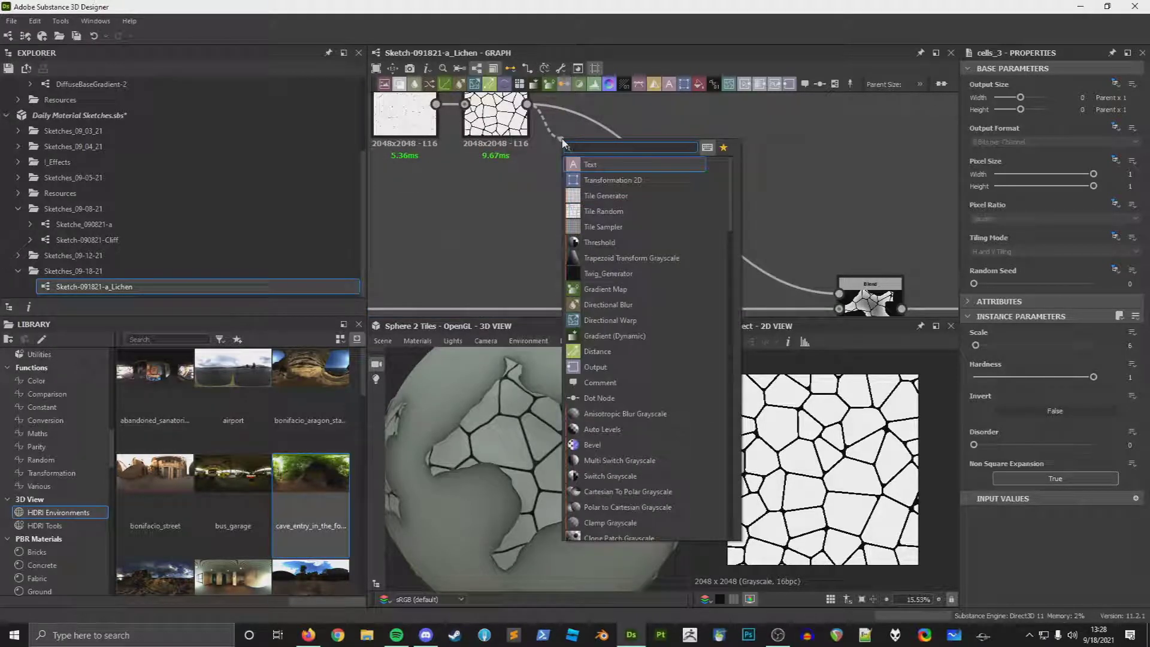
pyautogui.press('Return')
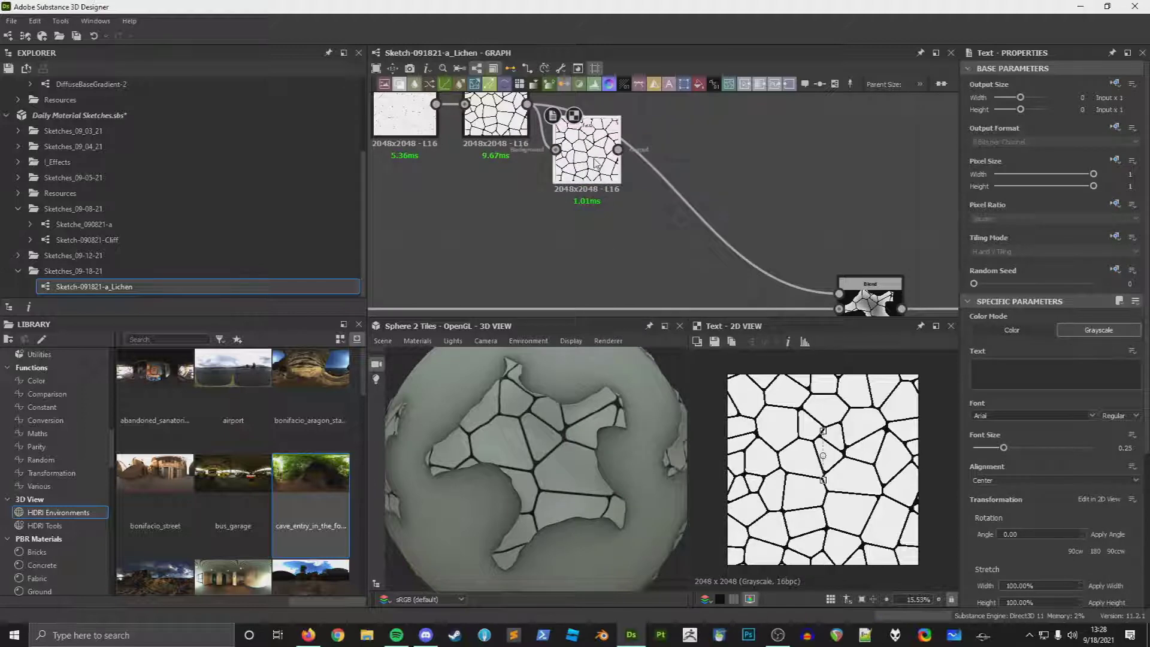
pyautogui.hotkey('ctrl', 'z')
# Step: Add a Transformation 2D node on the Edge Detect output and halve its pattern scale twice
pyautogui.moveTo(526, 105); pyautogui.dragTo(576, 150)
pyautogui.write('trans')
pyautogui.press('Return')
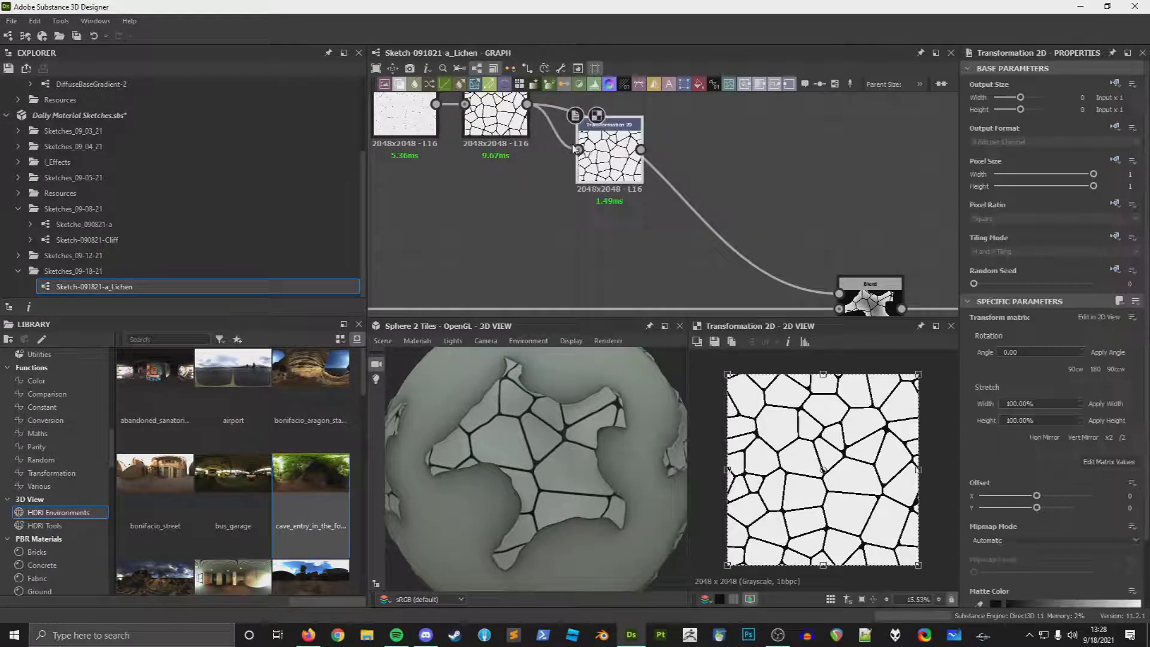
pyautogui.click(1120, 438)
pyautogui.click(1120, 437)
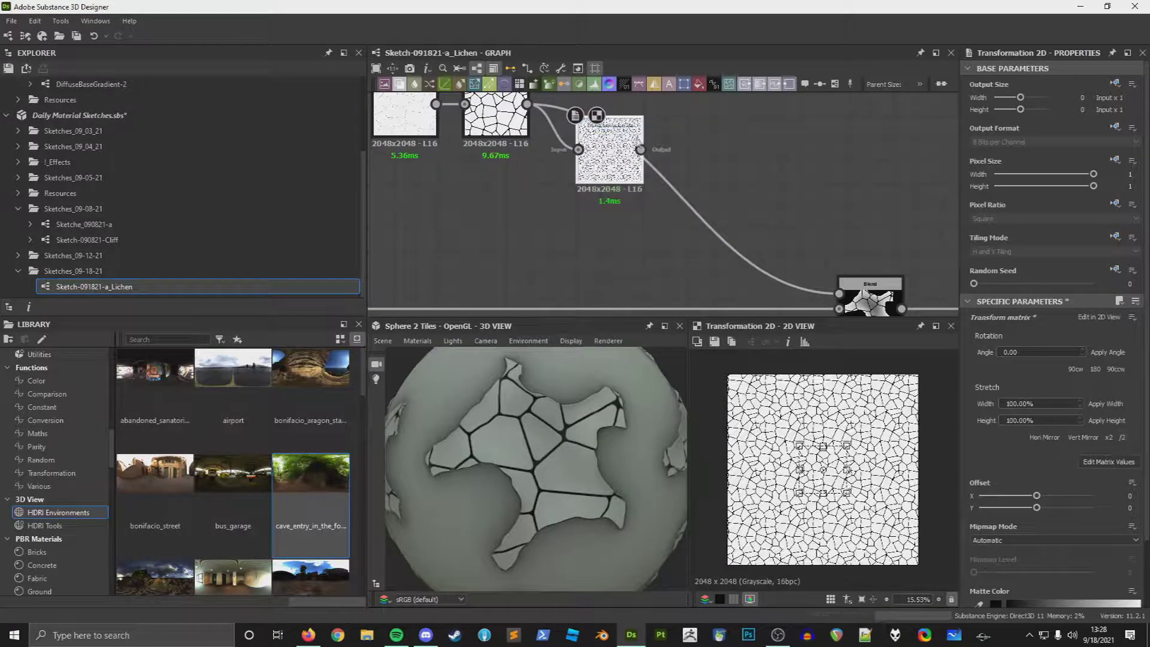
# Step: Align the Transformation 2D node beside Edge Detect and route its output into the Blend's foreground input
pyautogui.moveTo(635, 173); pyautogui.dragTo(612, 139)
pyautogui.moveTo(612, 111); pyautogui.dragTo(592, 151, button='middle')
pyautogui.click(577, 131)
pyautogui.moveTo(591, 151)
pyautogui.mouseDown()
pyautogui.moveTo(660, 150)
pyautogui.moveTo(599, 147)
pyautogui.mouseUp()
pyautogui.rightClick(588, 140)
pyautogui.press('Escape')
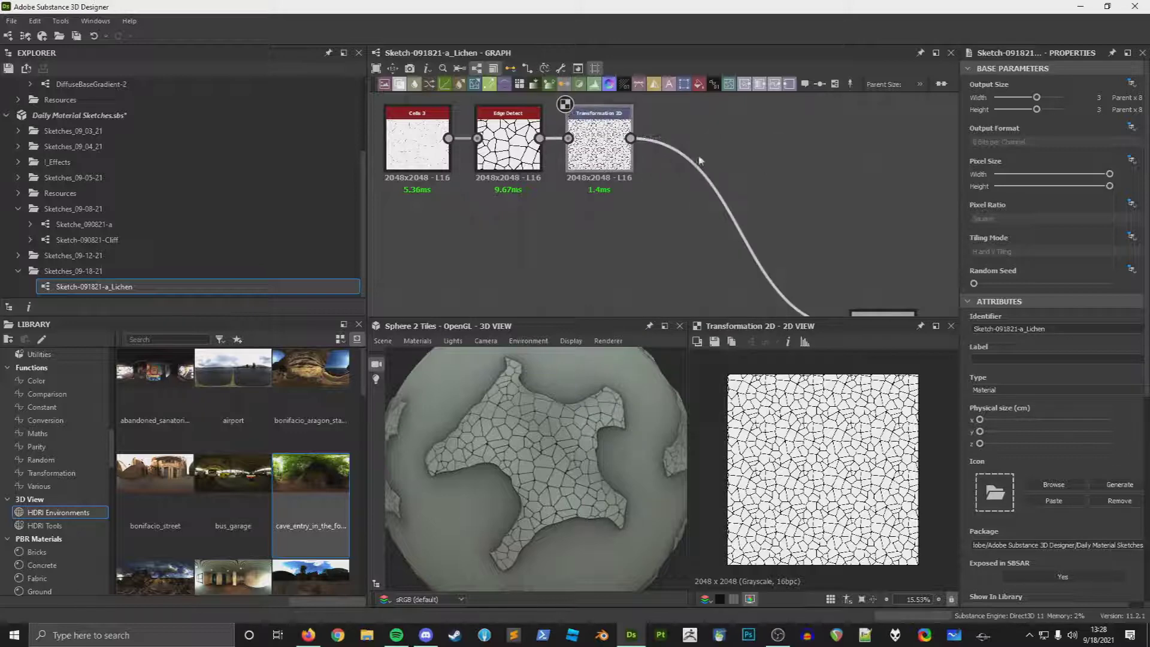
# Step: Insert a Bevel node between Transformation 2D and the Blend, aligned in the same row
pyautogui.press('space')
pyautogui.write('be')
pyautogui.press('Return')
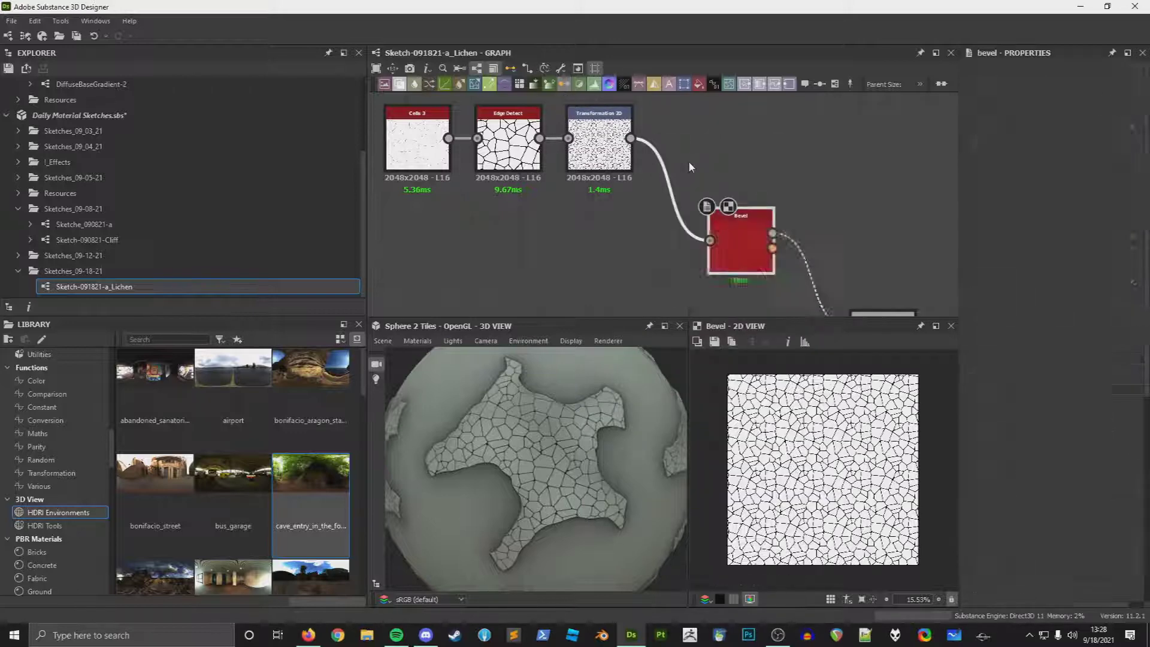
pyautogui.moveTo(740, 216); pyautogui.dragTo(690, 122)
# Step: Set the cell pattern's Bevel to distance -0.01 and smoothing 1.94
pyautogui.moveTo(1062, 352); pyautogui.dragTo(1035, 348)
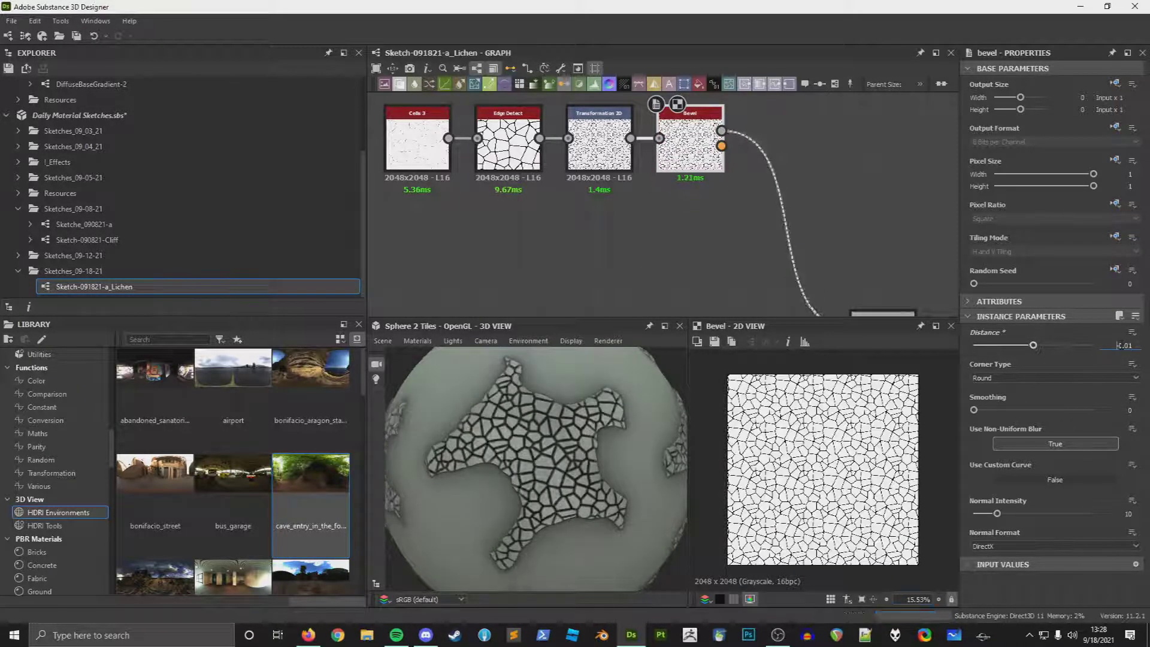
pyautogui.scroll(5, 563, 455)
pyautogui.moveTo(970, 411); pyautogui.dragTo(1019, 427)
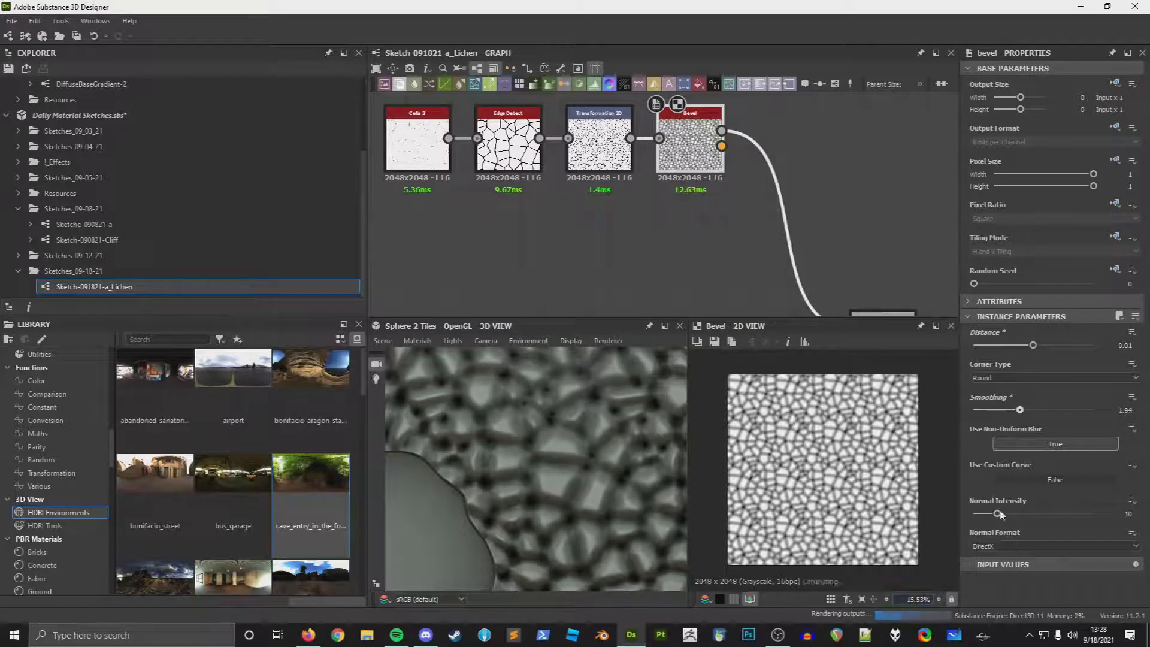
# Step: Set the Multiply Blend's opacity to 0.03 and check the cell relief on the sphere
pyautogui.scroll(-5, 527, 429)
pyautogui.click(796, 197)
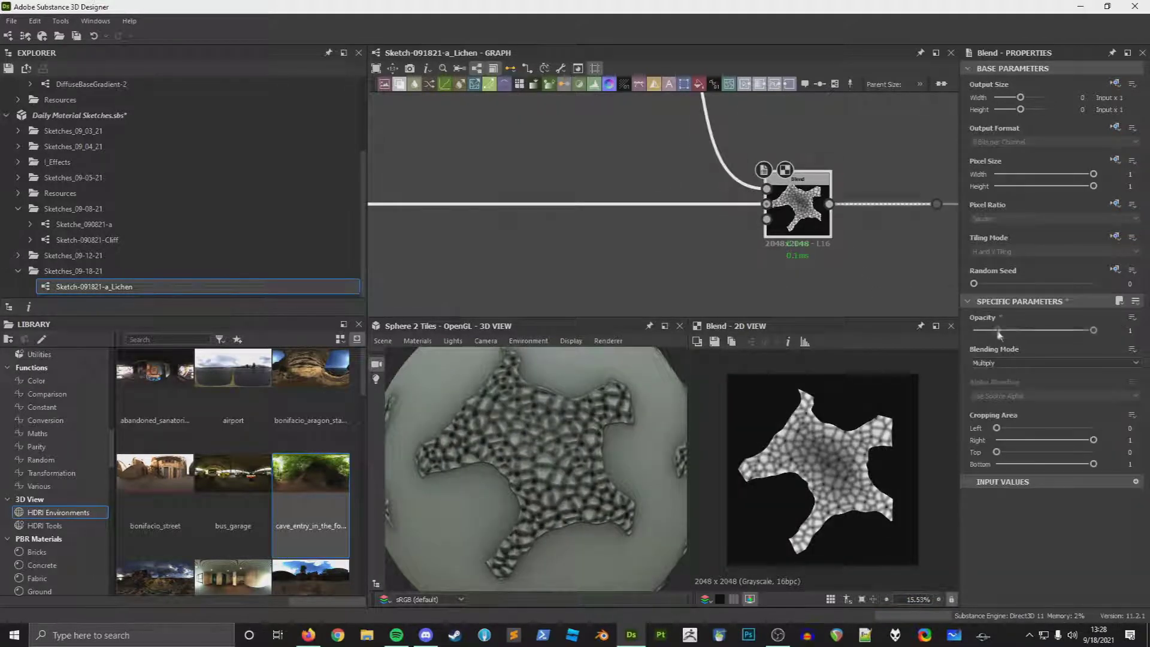
pyautogui.moveTo(999, 335); pyautogui.dragTo(965, 339)
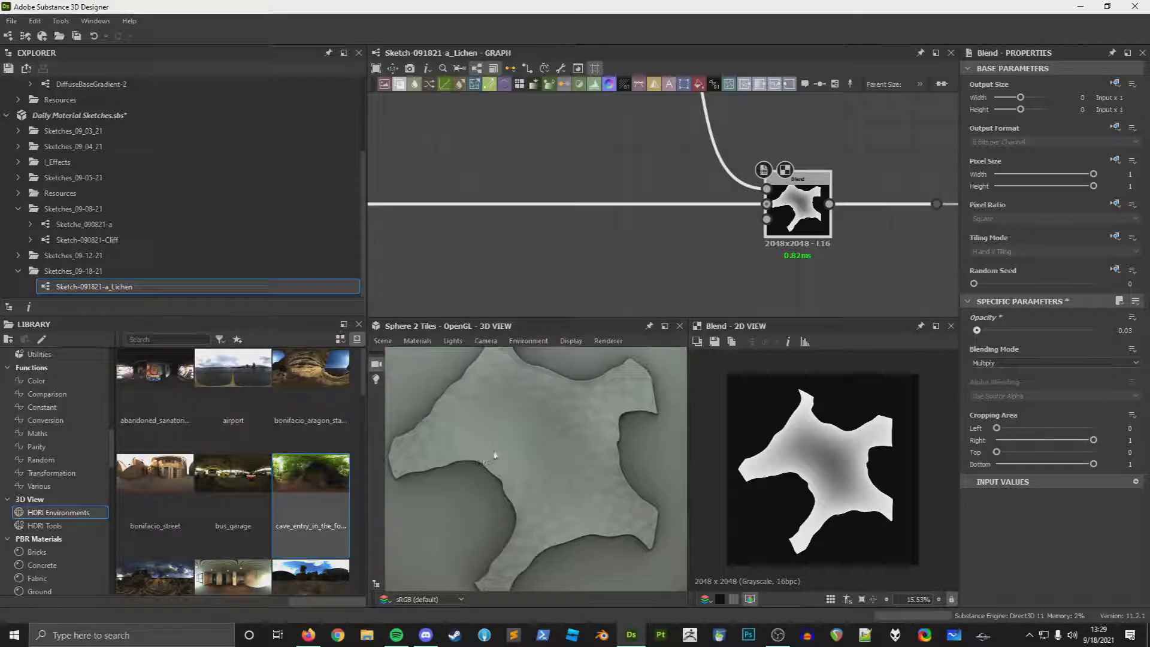
pyautogui.scroll(5, 467, 454)
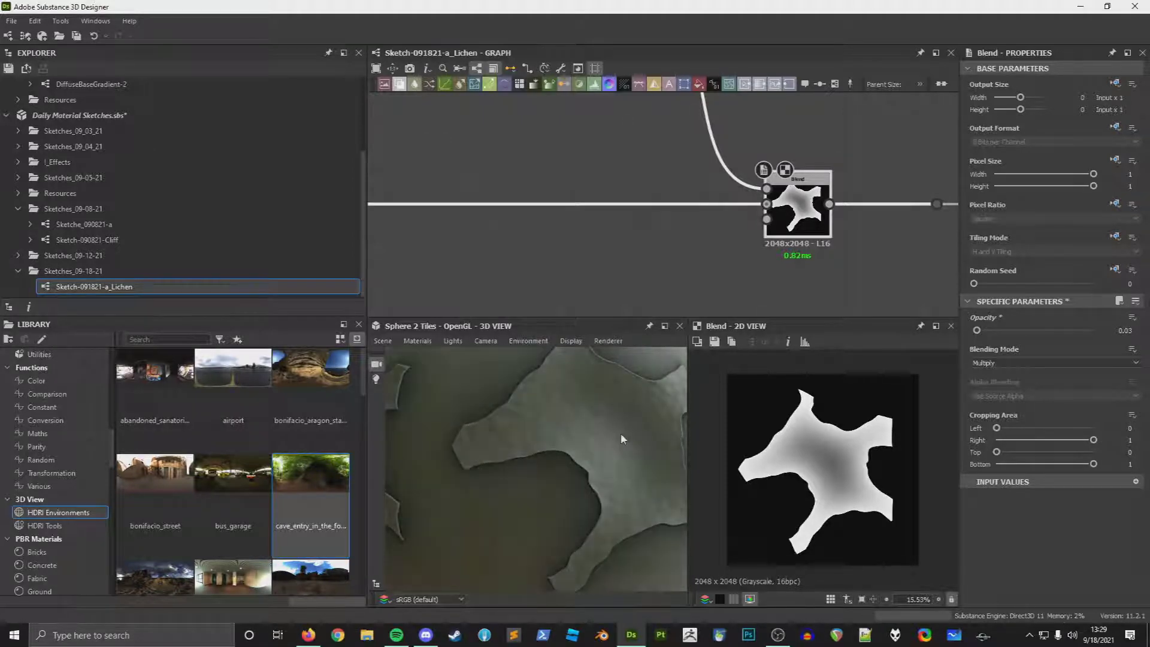
# Step: Turn off non-uniform blur on the cell pattern's Bevel and set its smoothing to 2.09
pyautogui.moveTo(516, 184); pyautogui.dragTo(668, 318, button='middle')
pyautogui.scroll(2, 573, 150)
pyautogui.moveTo(714, 175); pyautogui.dragTo(679, 187, button='middle')
pyautogui.doubleClick(803, 154)
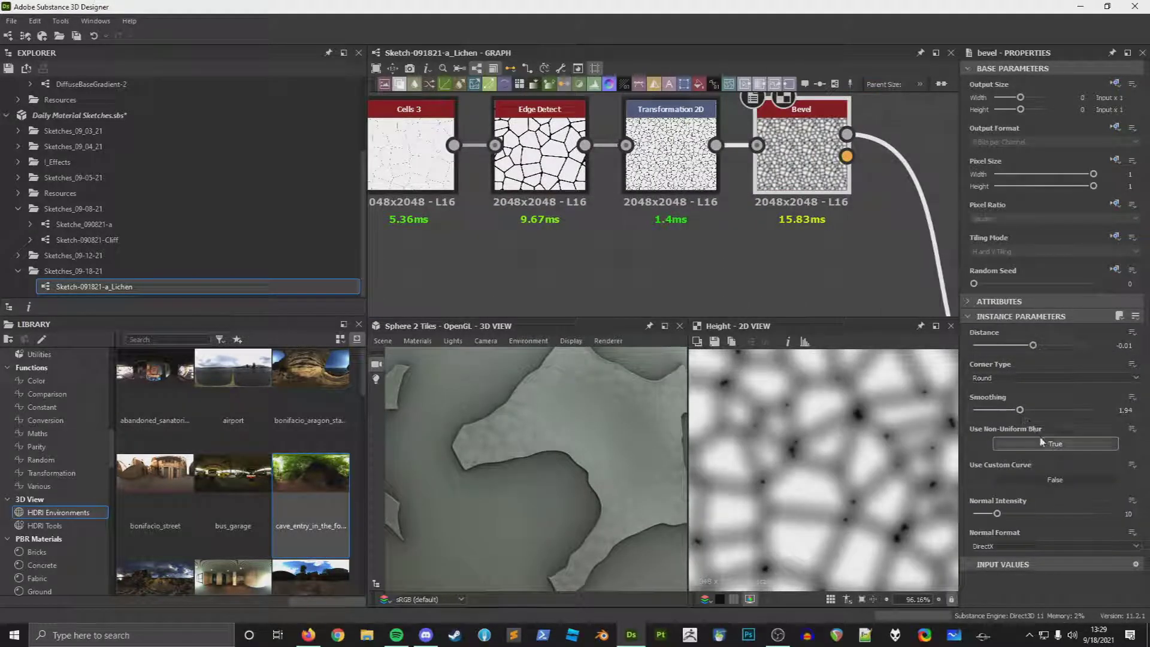
pyautogui.click(1042, 442)
pyautogui.moveTo(1018, 409)
pyautogui.mouseDown()
pyautogui.moveTo(951, 413)
pyautogui.moveTo(1023, 413)
pyautogui.mouseUp()
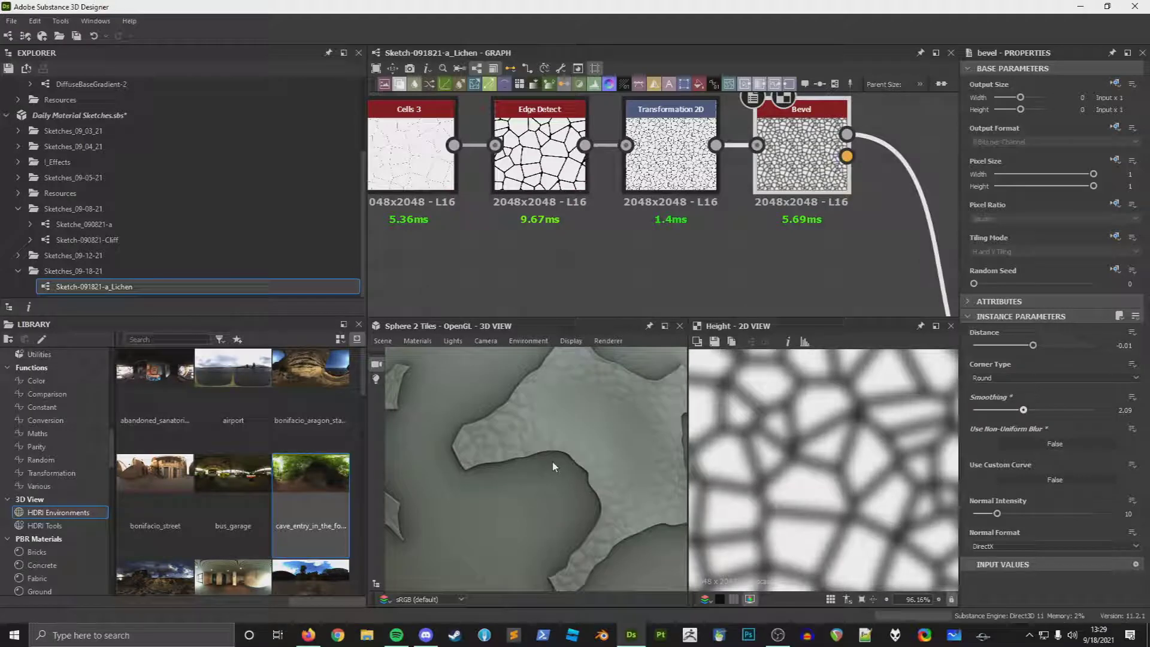
# Step: Check the whole sphere and set the Multiply Blend's opacity to 0.01
pyautogui.scroll(-3, 563, 495)
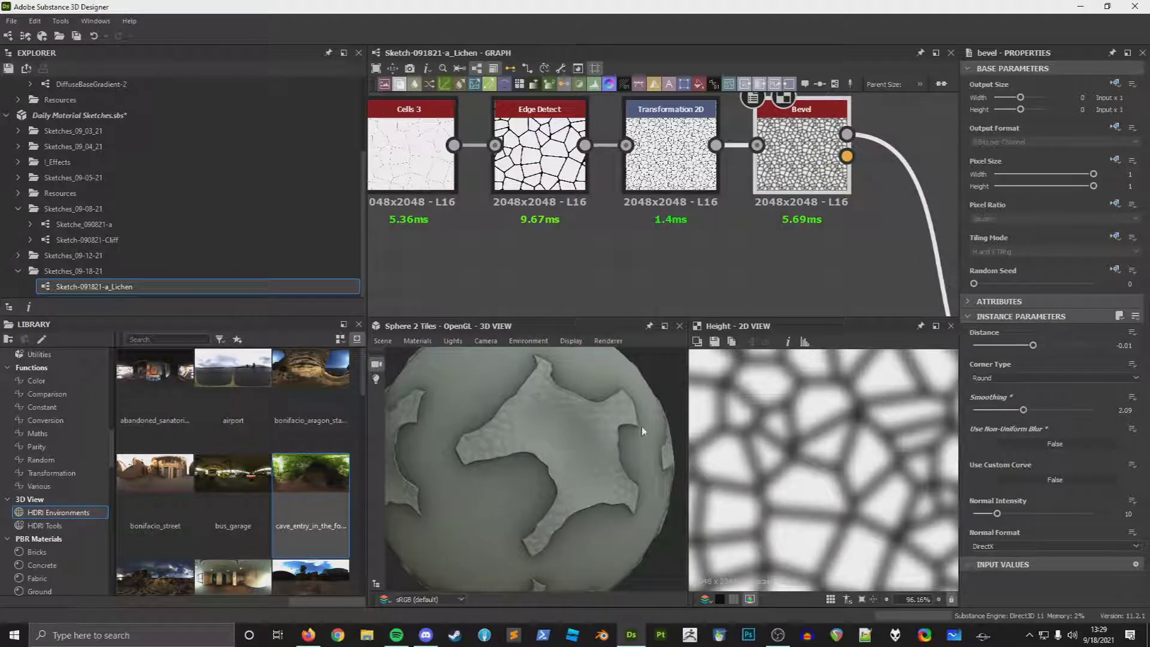
pyautogui.moveTo(642, 425); pyautogui.dragTo(612, 457)
pyautogui.scroll(-1, 612, 456)
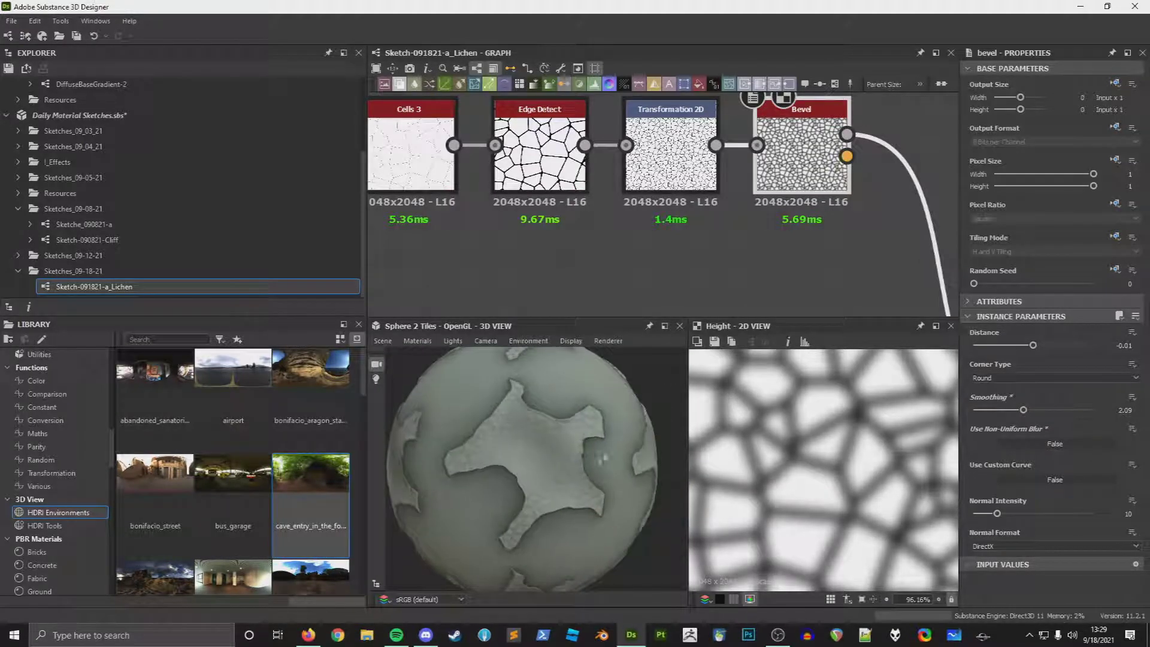
pyautogui.moveTo(850, 287); pyautogui.dragTo(665, 162, button='middle')
pyautogui.moveTo(760, 258); pyautogui.dragTo(689, 168, button='middle')
pyautogui.click(839, 248)
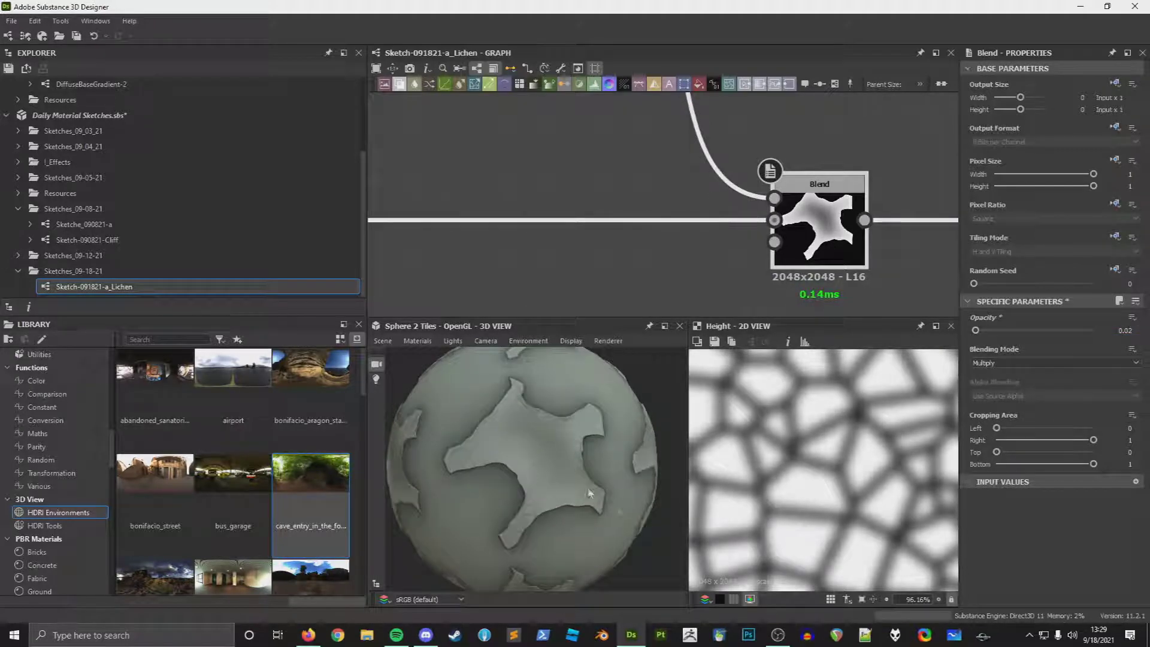
pyautogui.scroll(3, 577, 476)
pyautogui.scroll(-2, 565, 468)
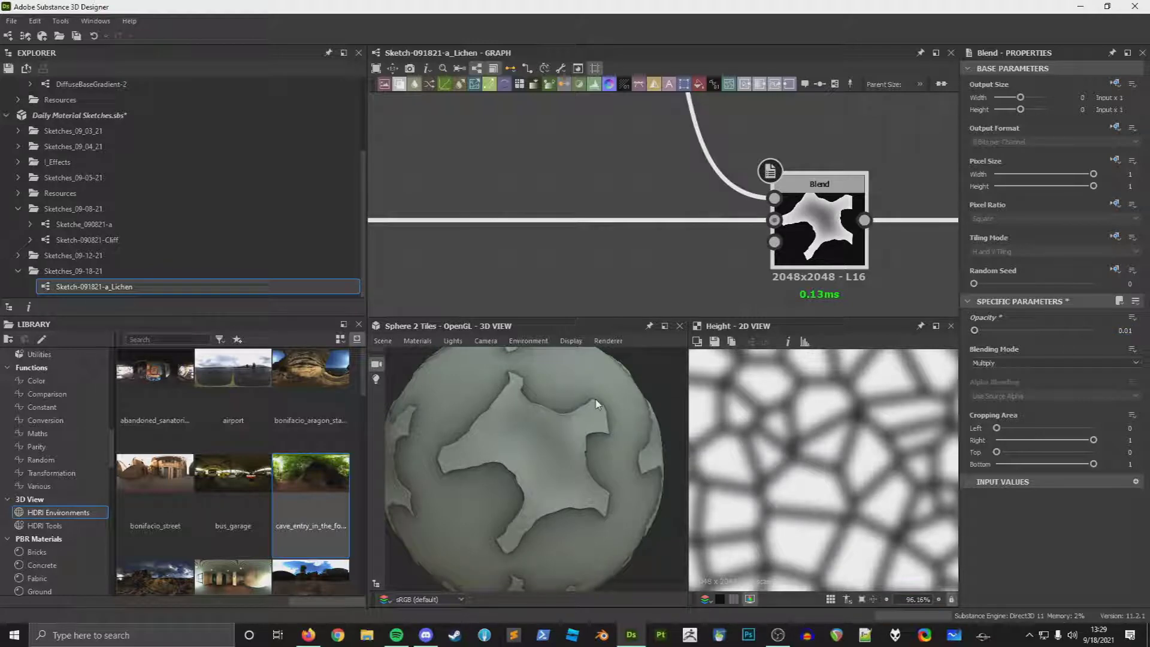
pyautogui.scroll(-3, 645, 193)
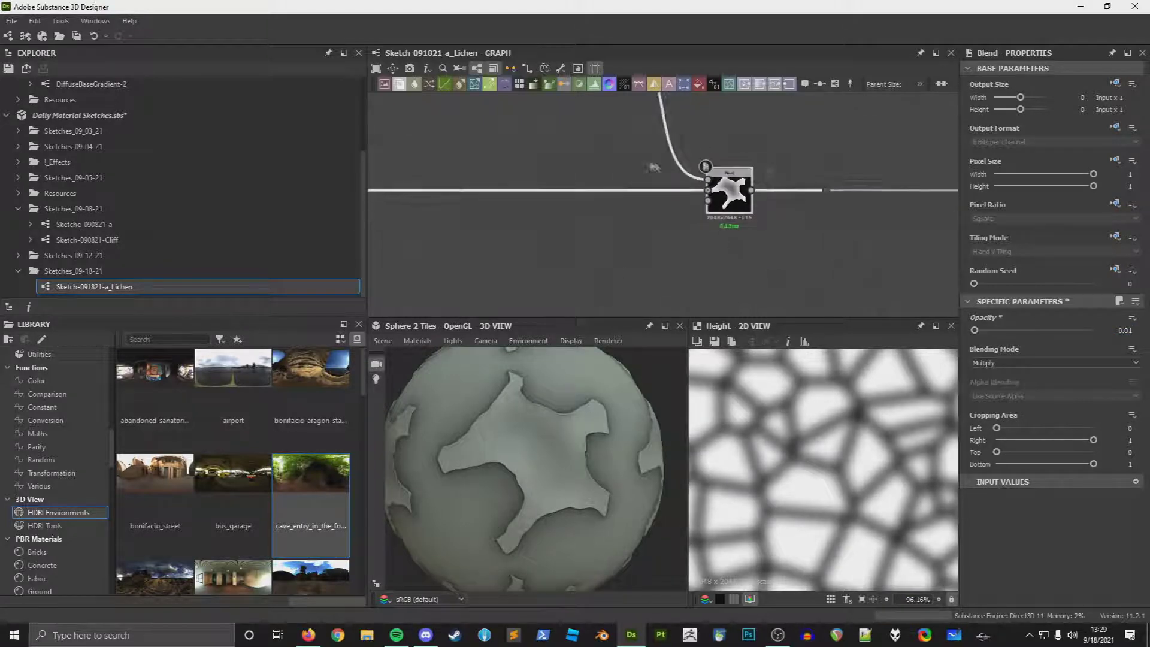
# Step: Enclose the cell-pattern nodes and their Multiply Blend in a frame titled Cells
pyautogui.moveTo(503, 139); pyautogui.dragTo(555, 225, button='middle')
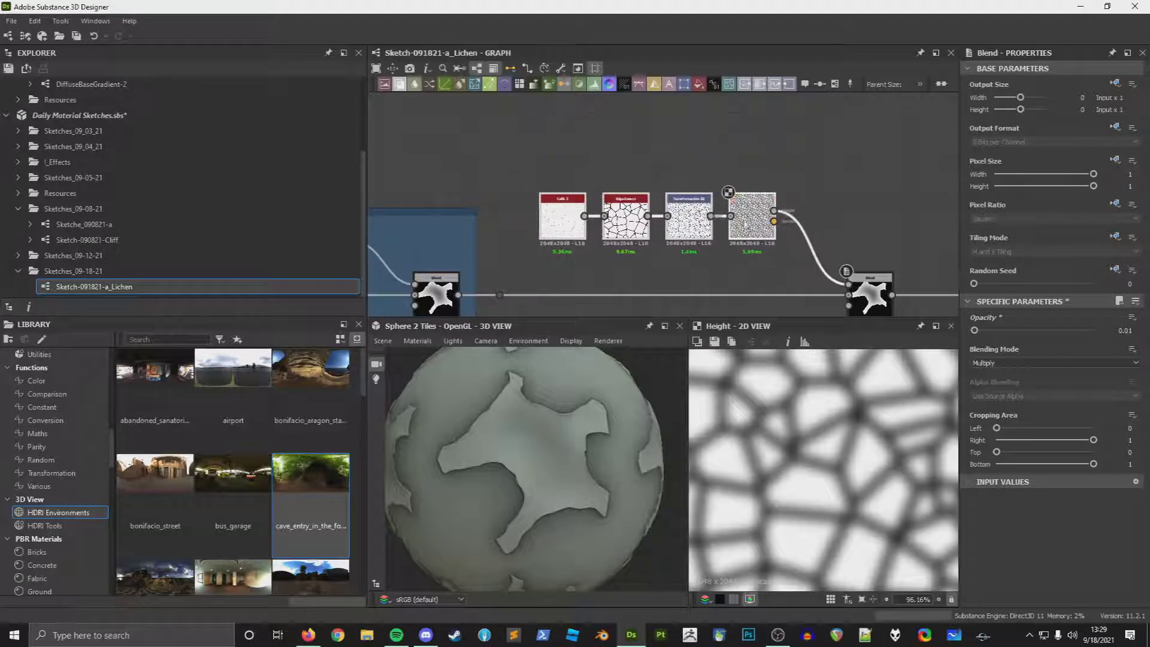
pyautogui.rightClick(552, 208)
pyautogui.click(599, 301)
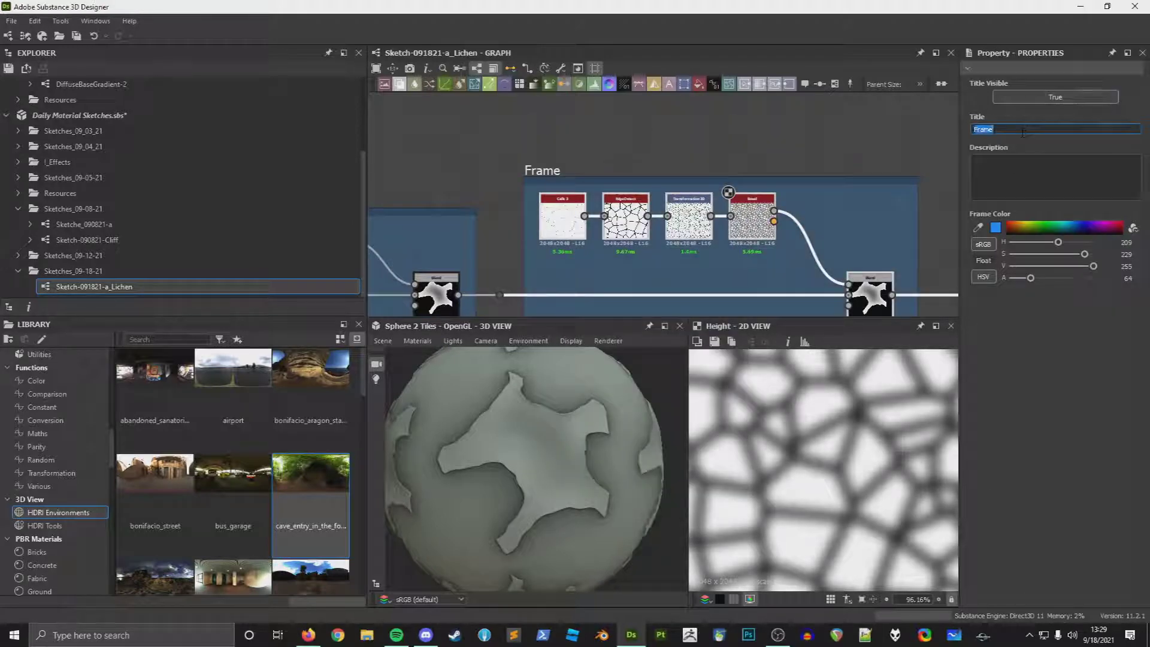
pyautogui.scroll(-5, 769, 259)
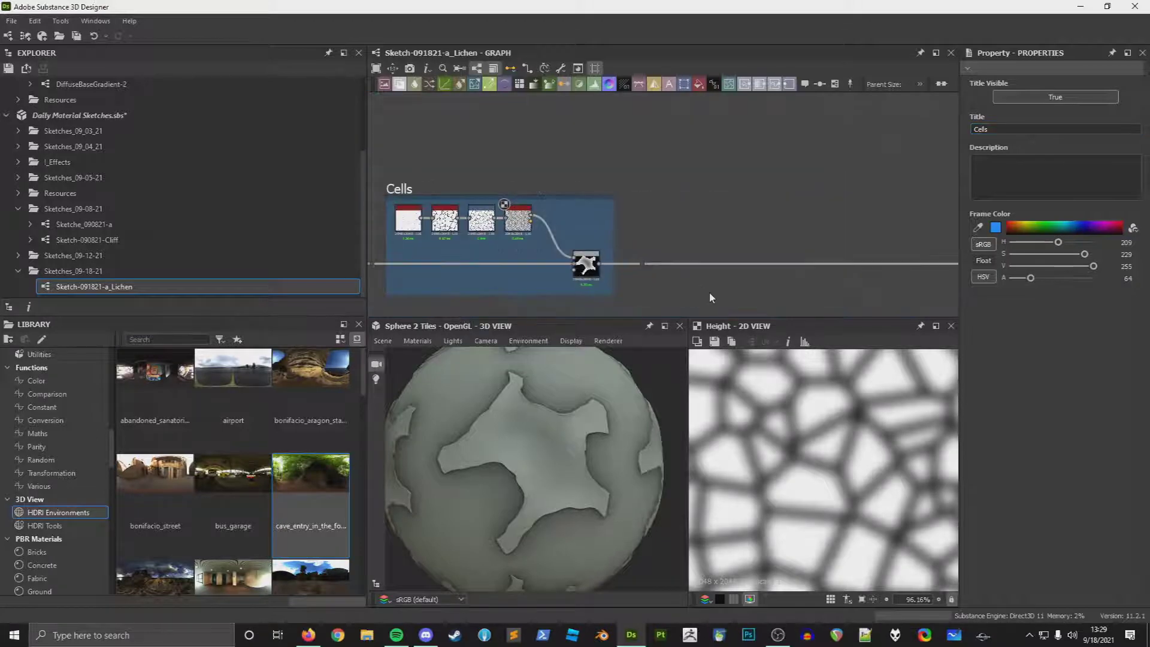
# Step: Add an Input Grayscale node to the graph
pyautogui.scroll(5, 768, 259)
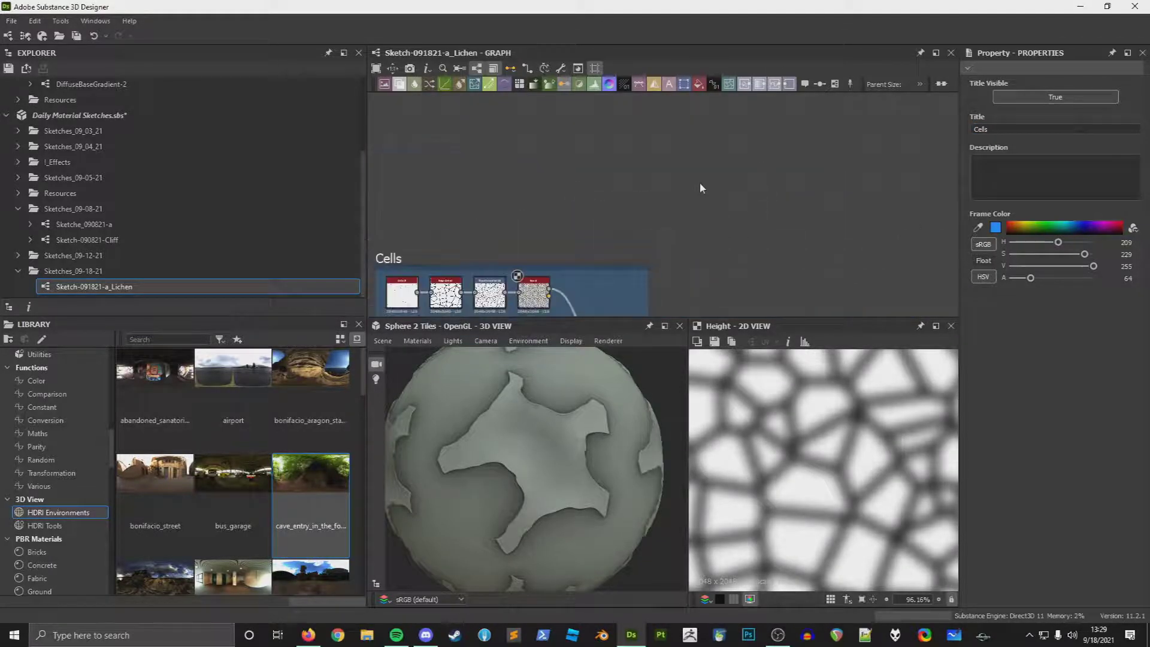
pyautogui.press('space')
pyautogui.write('inpo')
pyautogui.press('BackSpace')
pyautogui.press('BackSpace')
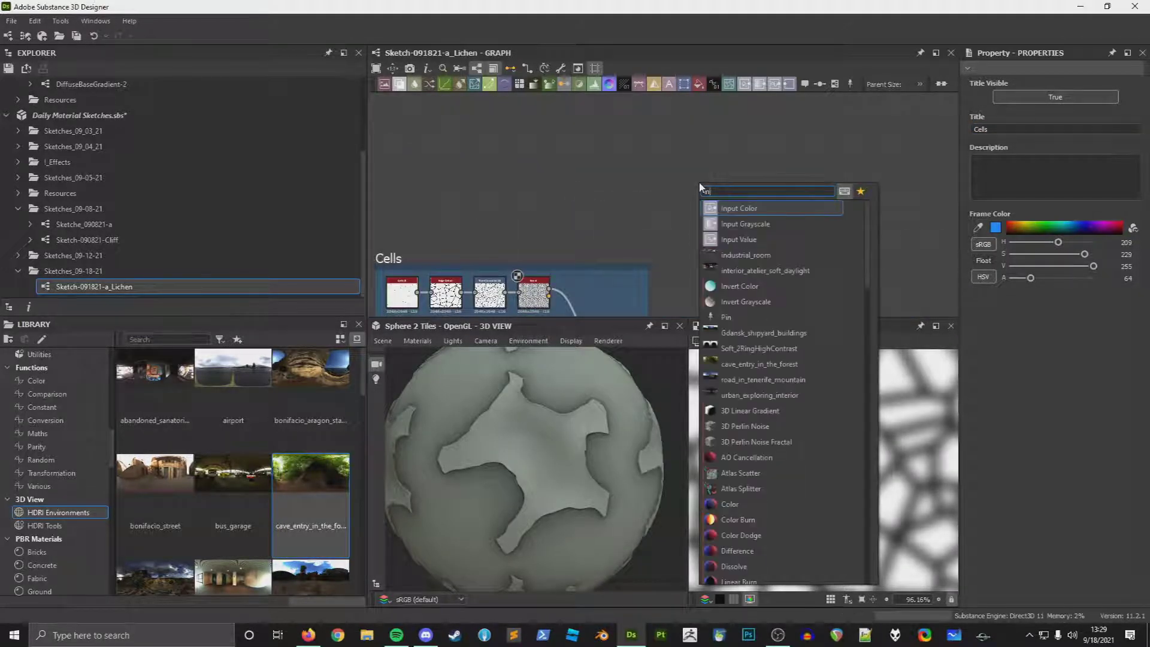
pyautogui.press('Down')
pyautogui.press('Down')
pyautogui.press('Up')
pyautogui.press('Return')
# Step: Place the input node above the Cells frame with identifier height, label Height and description "Input height to apply Lichen to"
pyautogui.moveTo(700, 183); pyautogui.dragTo(642, 231)
pyautogui.moveTo(638, 242); pyautogui.dragTo(645, 156, button='middle')
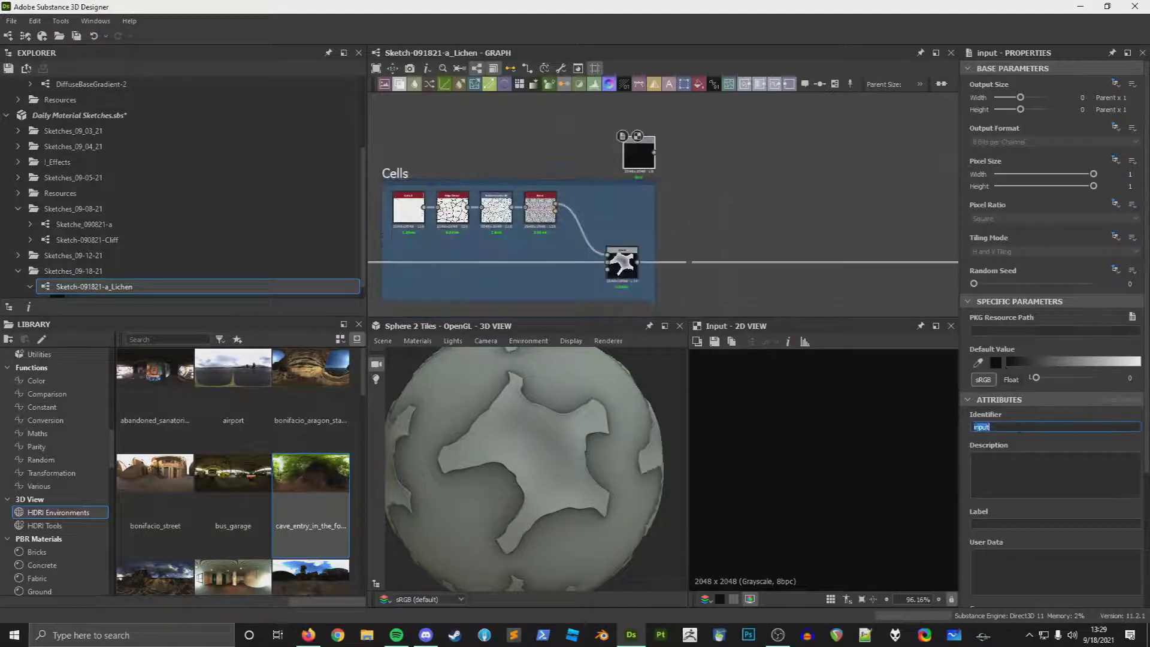
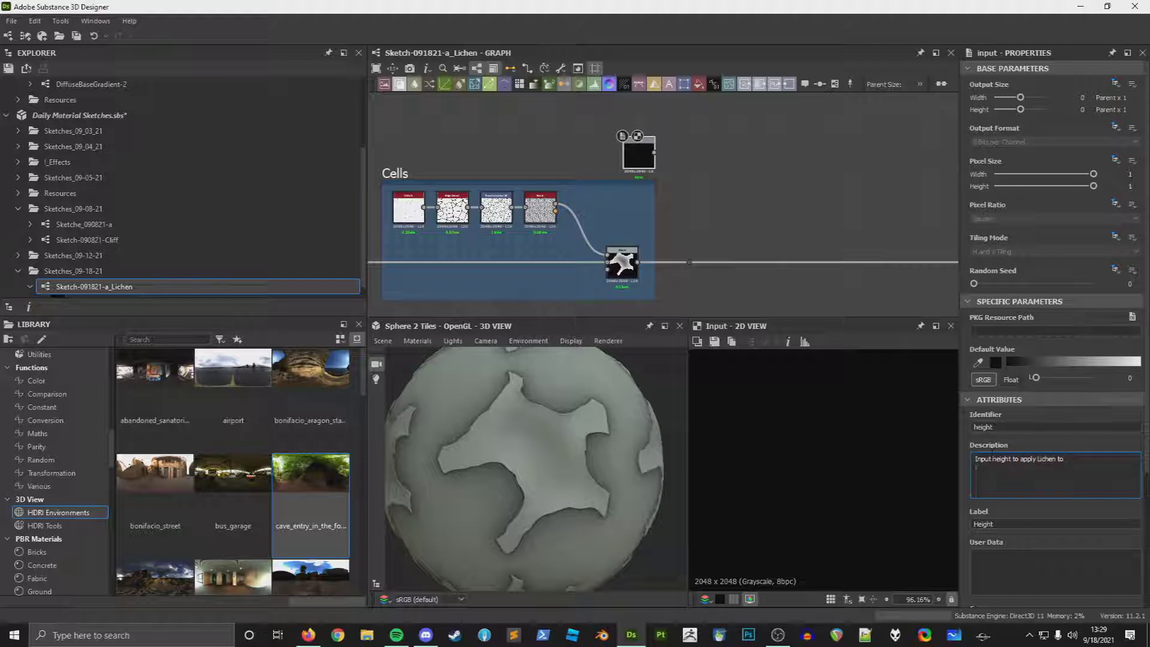
pyautogui.scroll(-2, 1023, 437)
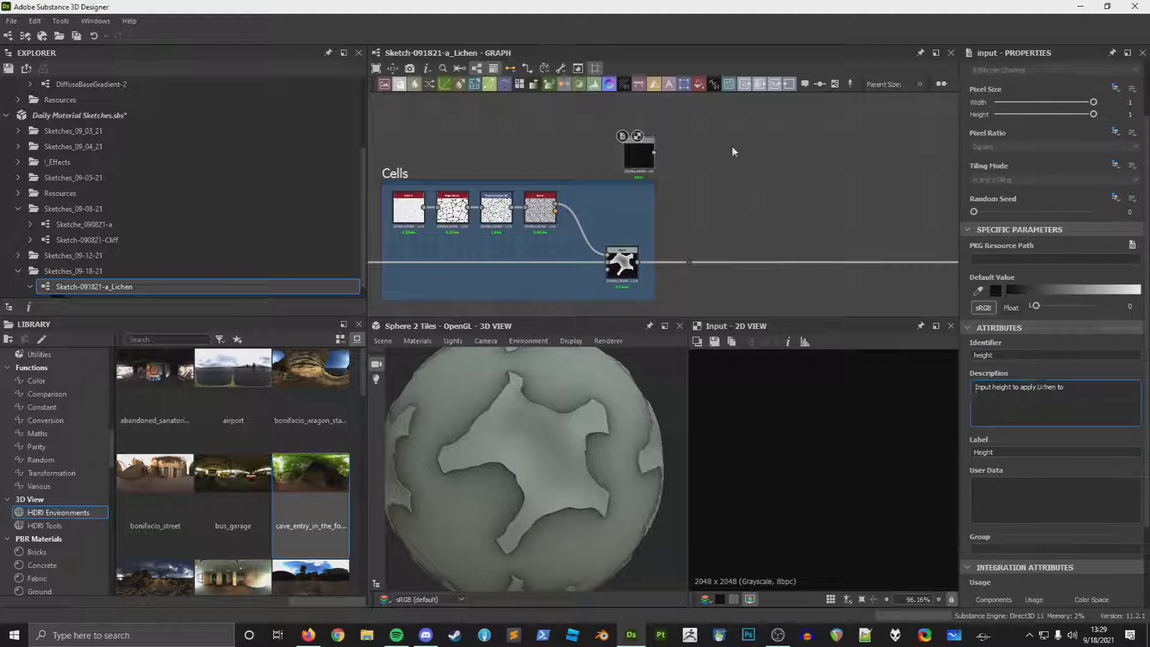
# Step: Insert a Tile Sampler between the Cells Blend and the outputs, feeding the Blend into its pattern input
pyautogui.scroll(2, 731, 259)
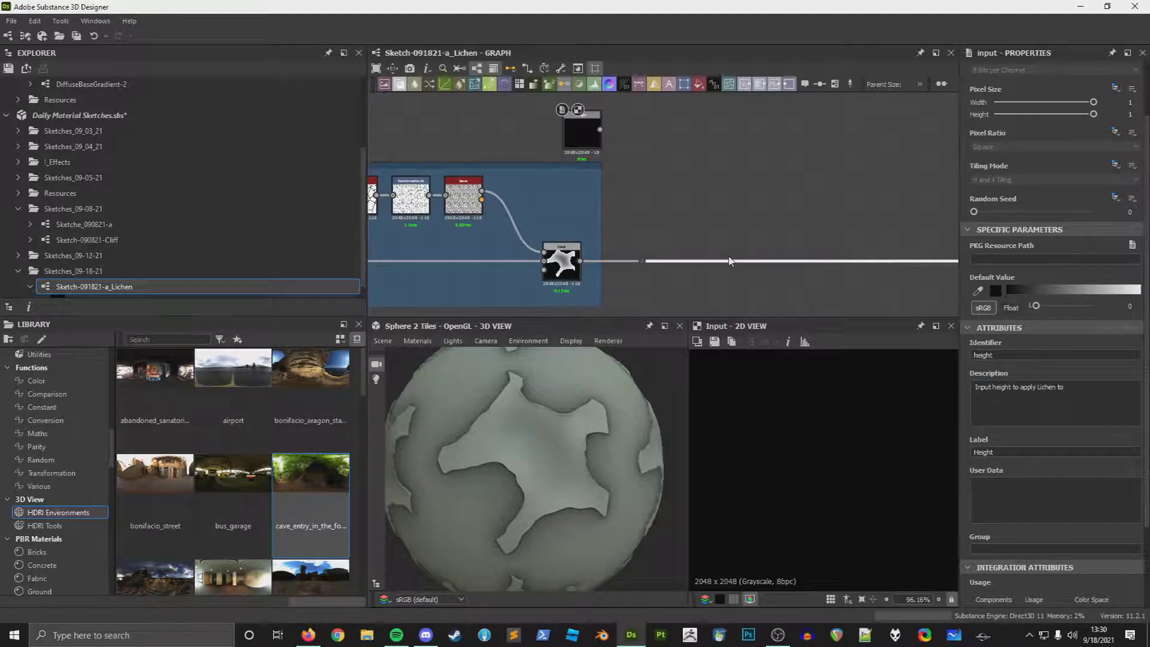
pyautogui.press('space')
pyautogui.write('tile sampler')
pyautogui.press('Return')
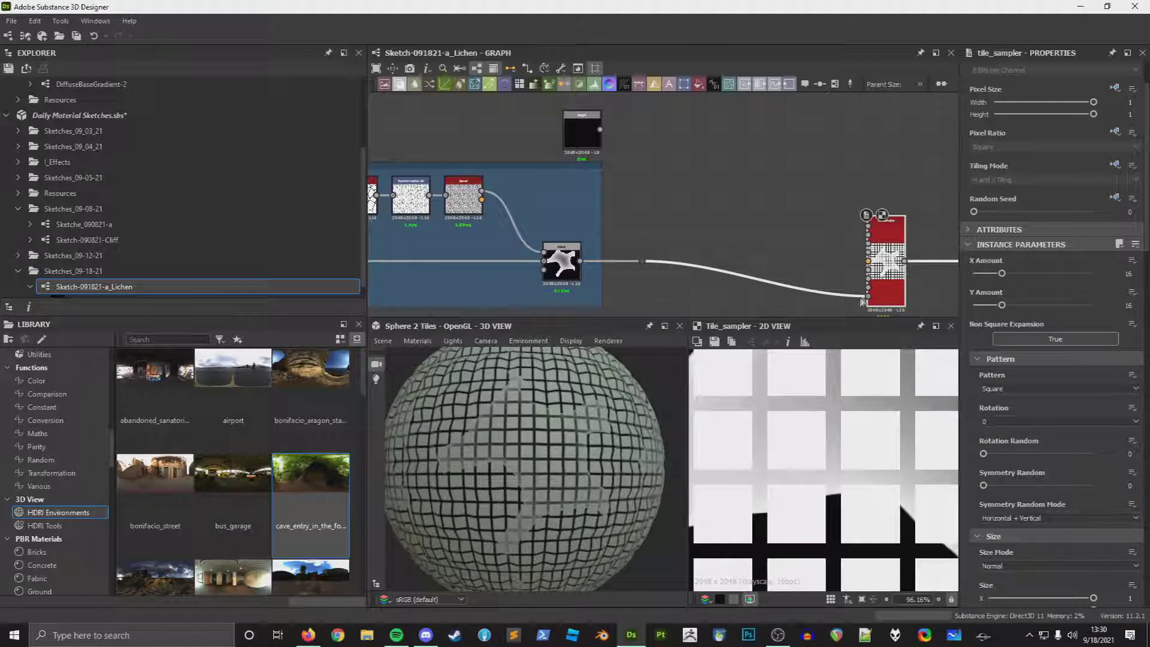
pyautogui.moveTo(867, 296); pyautogui.dragTo(869, 245)
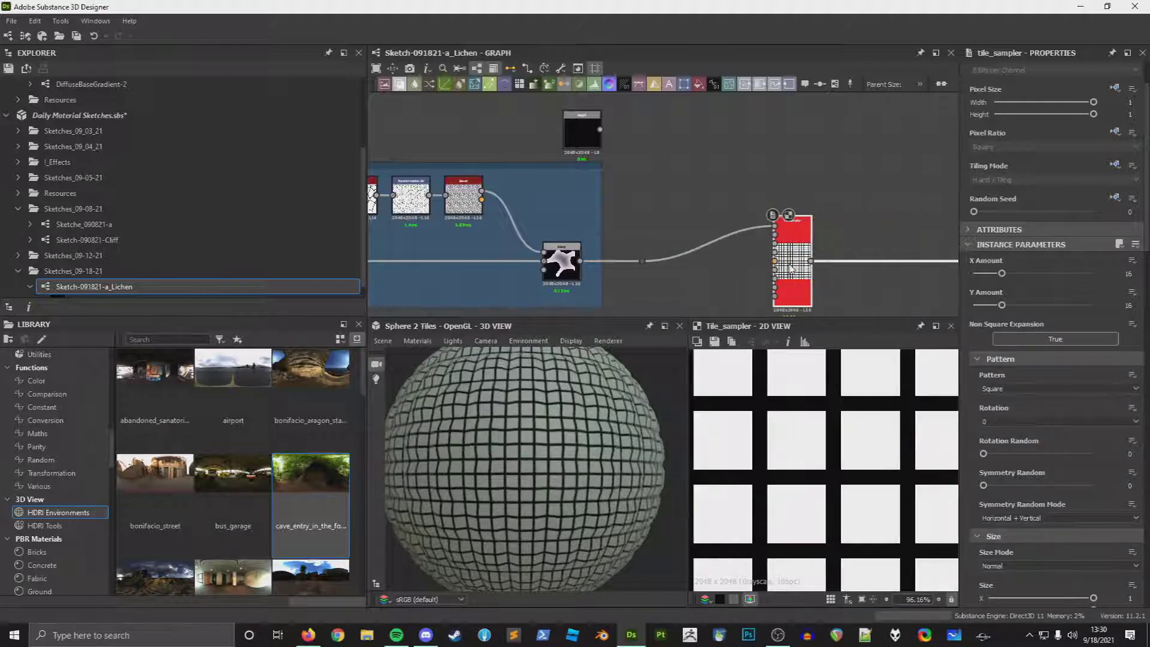
# Step: Set the Tile Sampler's Pattern to Pattern Input
pyautogui.click(1013, 389)
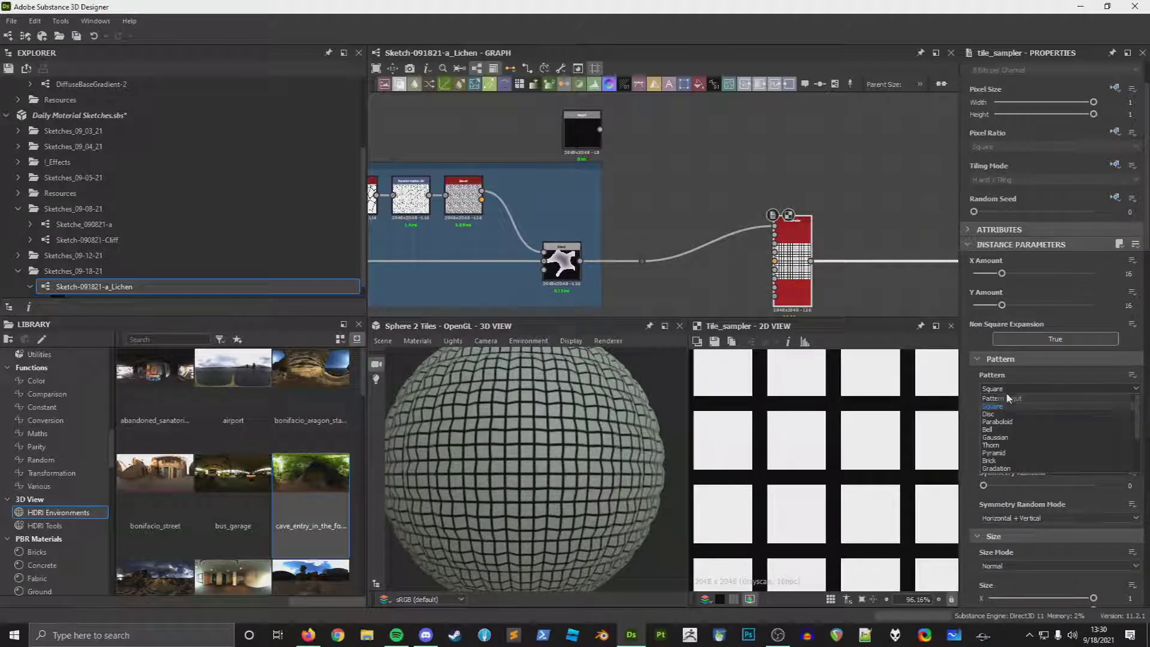
pyautogui.click(1007, 395)
pyautogui.click(992, 389)
pyautogui.click(1006, 397)
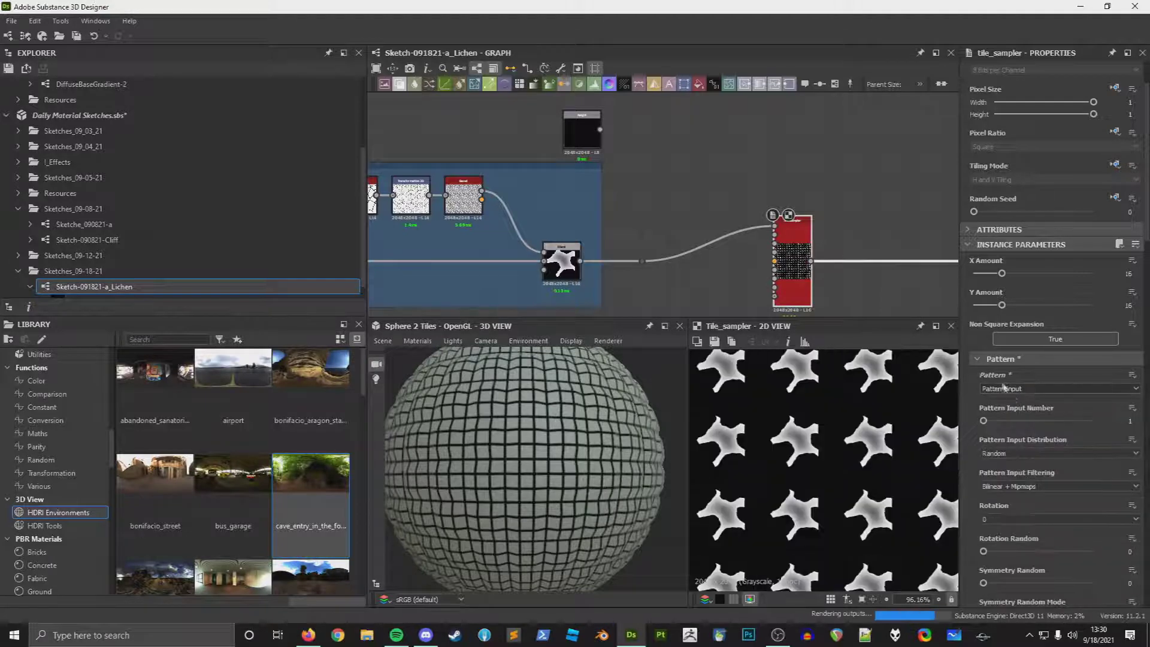
# Step: Preview the Cells Blend in the 2D view and examine the node chain leading to the Tile Sampler
pyautogui.scroll(-4, 731, 256)
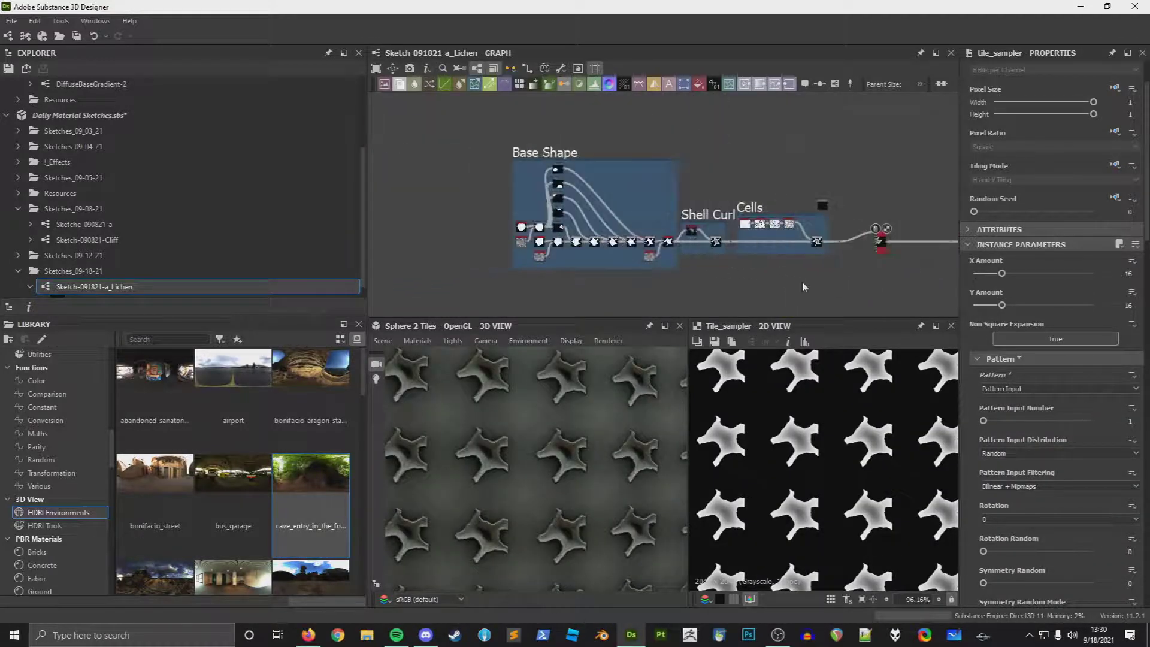
pyautogui.scroll(5, 782, 264)
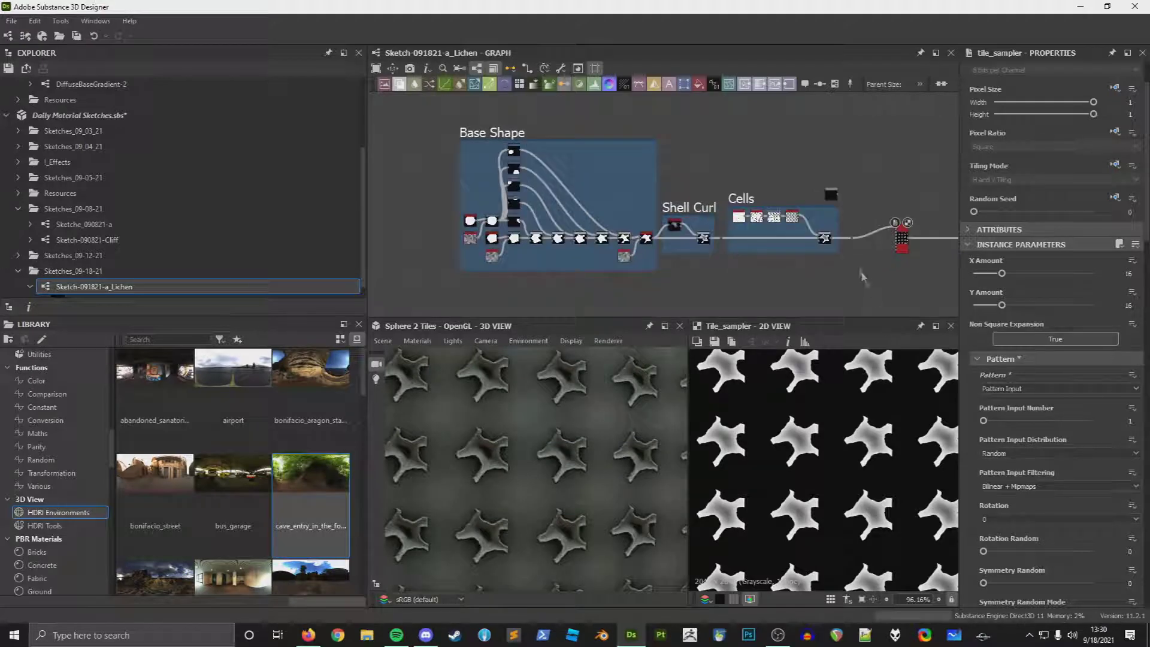
pyautogui.doubleClick(784, 198)
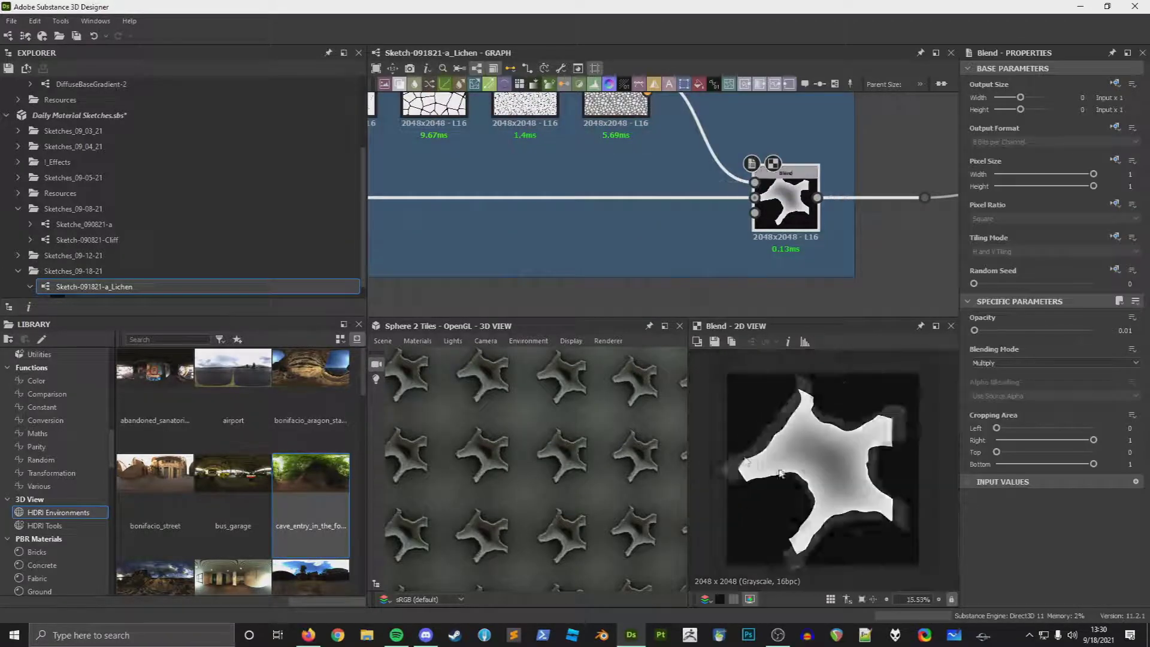
pyautogui.scroll(-4, 717, 177)
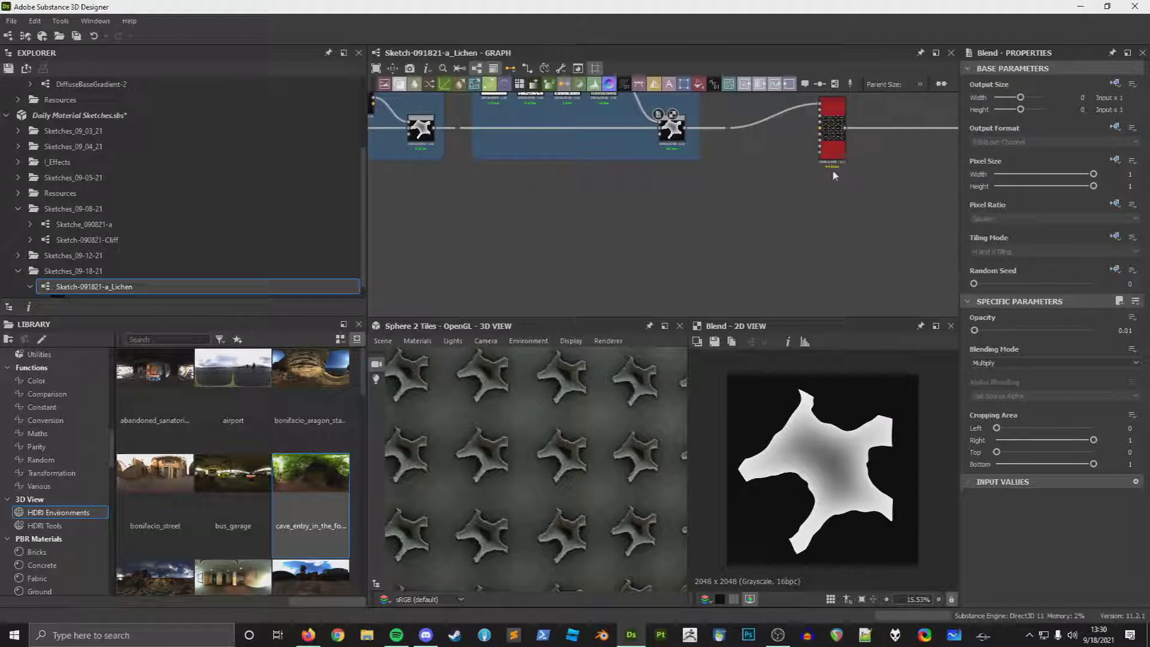
pyautogui.moveTo(827, 180); pyautogui.dragTo(830, 206, button='middle')
pyautogui.scroll(-4, 784, 205)
pyautogui.scroll(5, 757, 210)
pyautogui.scroll(1, 752, 163)
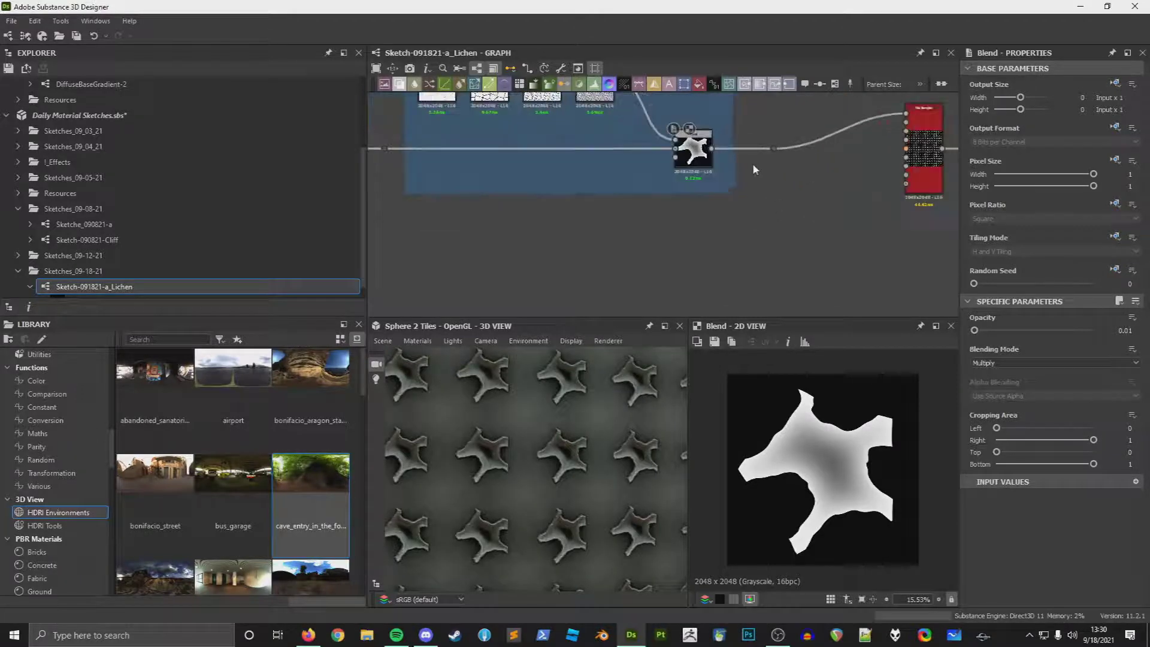
# Step: Make room after the Cells frame by moving the Tile Sampler and height input towards the Outputs frame
pyautogui.moveTo(753, 163); pyautogui.dragTo(736, 205, button='middle')
pyautogui.click(714, 221)
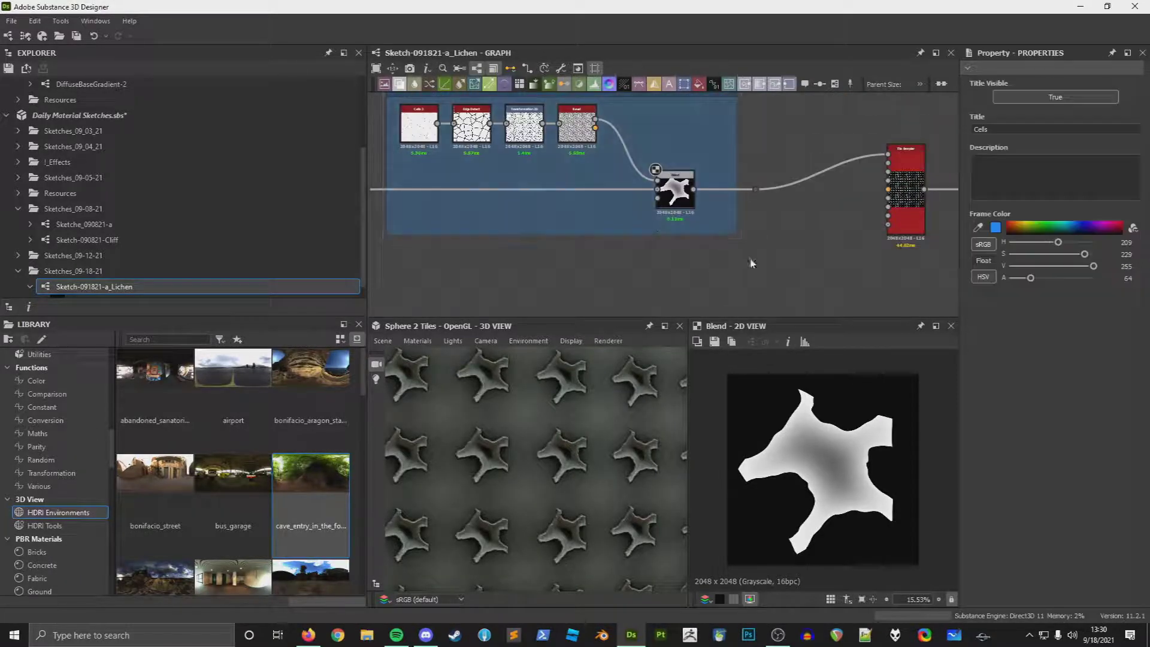
pyautogui.scroll(1, 675, 213)
pyautogui.moveTo(743, 190); pyautogui.dragTo(699, 170, button='middle')
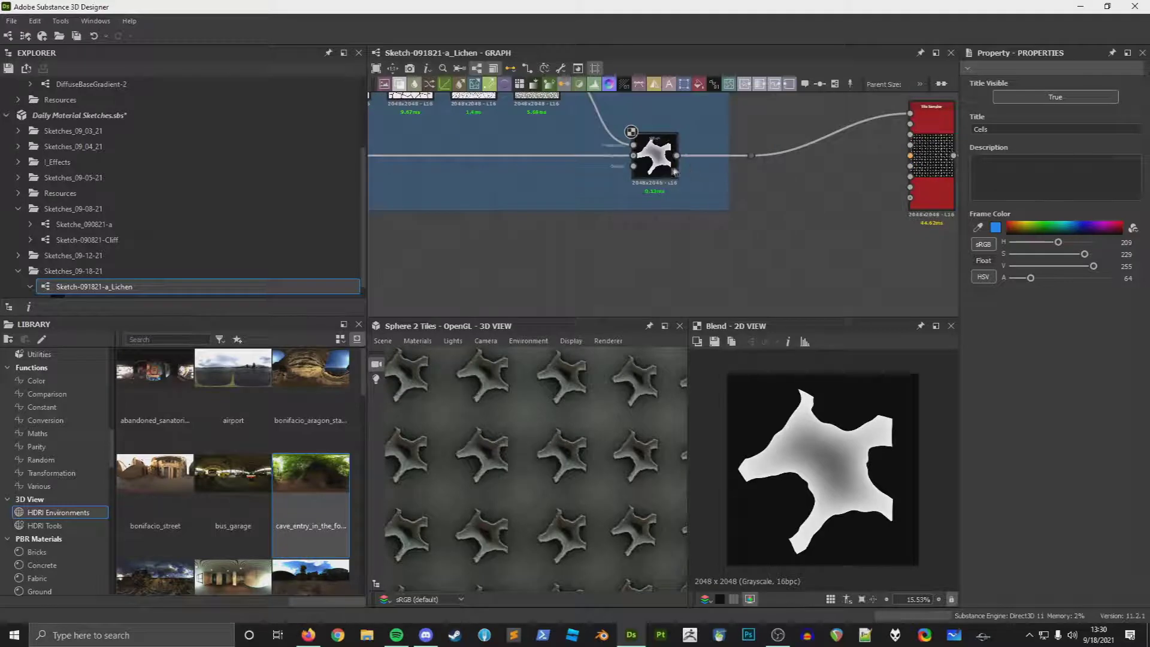
pyautogui.scroll(-3, 674, 172)
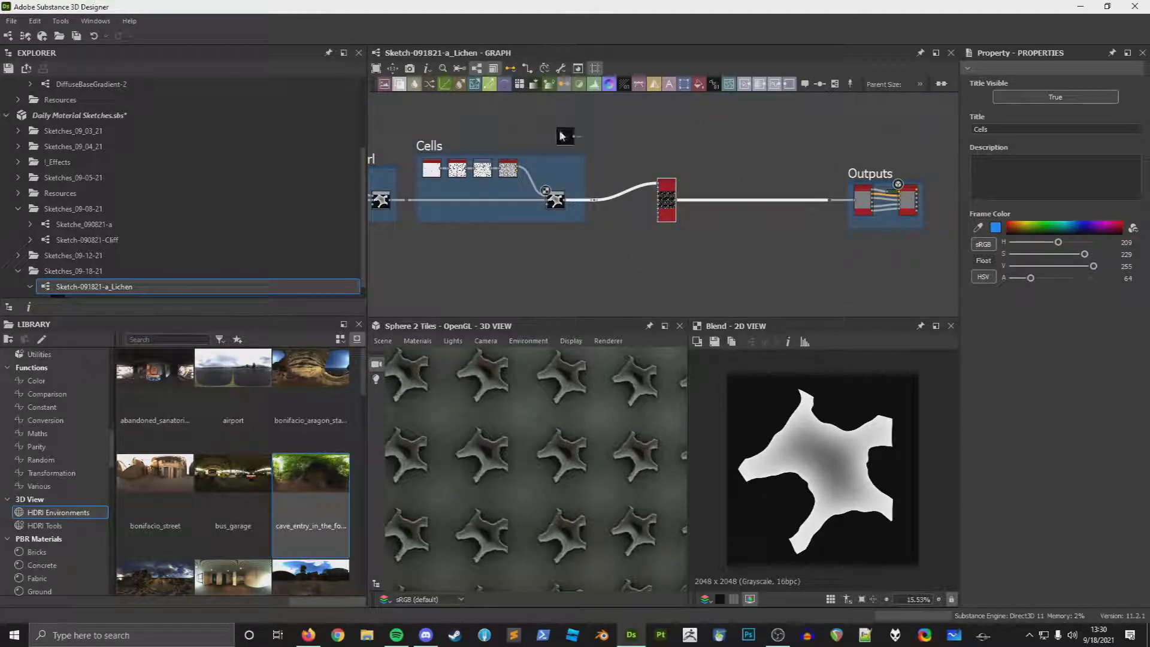
pyautogui.moveTo(675, 214); pyautogui.dragTo(811, 214)
# Step: Try warping the Cells Blend with a Warp node driven by a Perlin Noise
pyautogui.scroll(3, 639, 221)
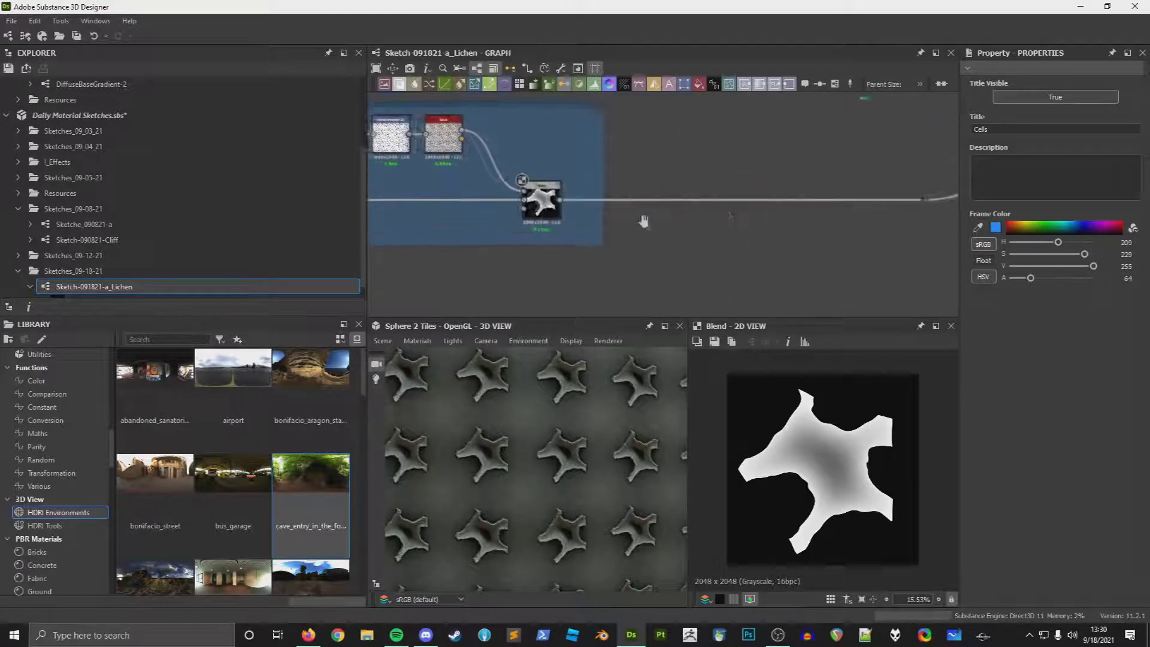
pyautogui.moveTo(569, 207); pyautogui.dragTo(660, 168)
pyautogui.write('warp')
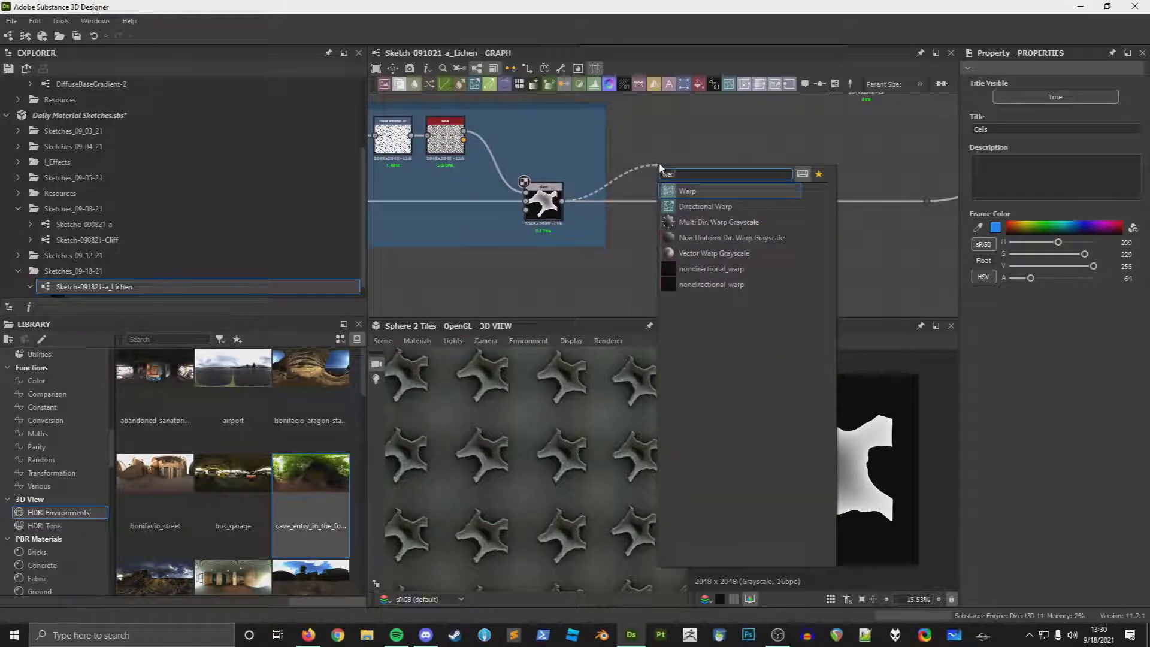
pyautogui.press('Return')
pyautogui.moveTo(660, 165); pyautogui.dragTo(666, 195, button='middle')
pyautogui.moveTo(666, 194); pyautogui.dragTo(668, 167)
pyautogui.press('space')
pyautogui.write('perlin')
pyautogui.press('Return')
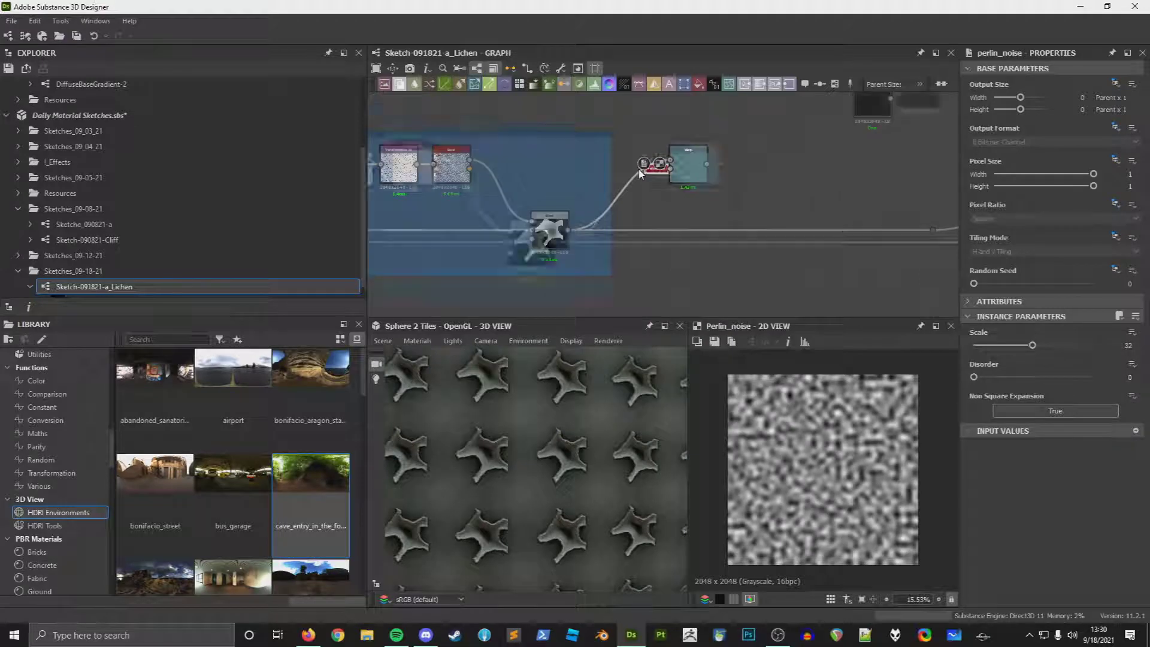
pyautogui.scroll(2, 709, 165)
pyautogui.doubleClick(709, 167)
# Step: Replace the Warp and its Perlin Noise with a Directional Warp fed by the Cells Blend
pyautogui.click(672, 173)
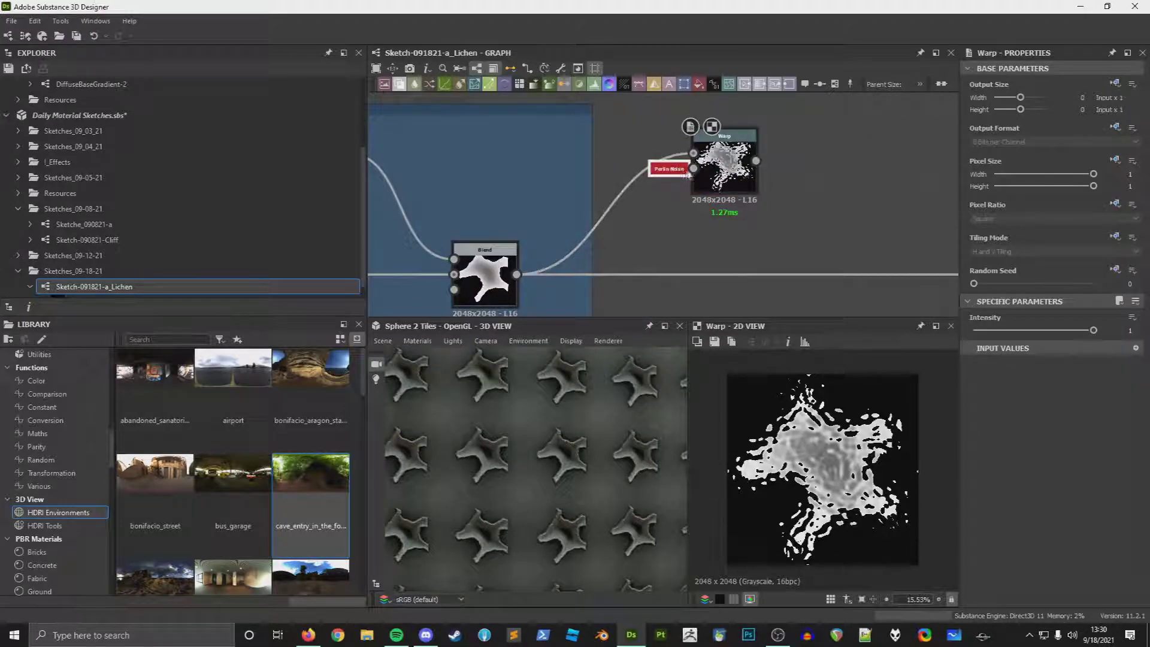
pyautogui.press('space')
pyautogui.write('directional')
pyautogui.press('Return')
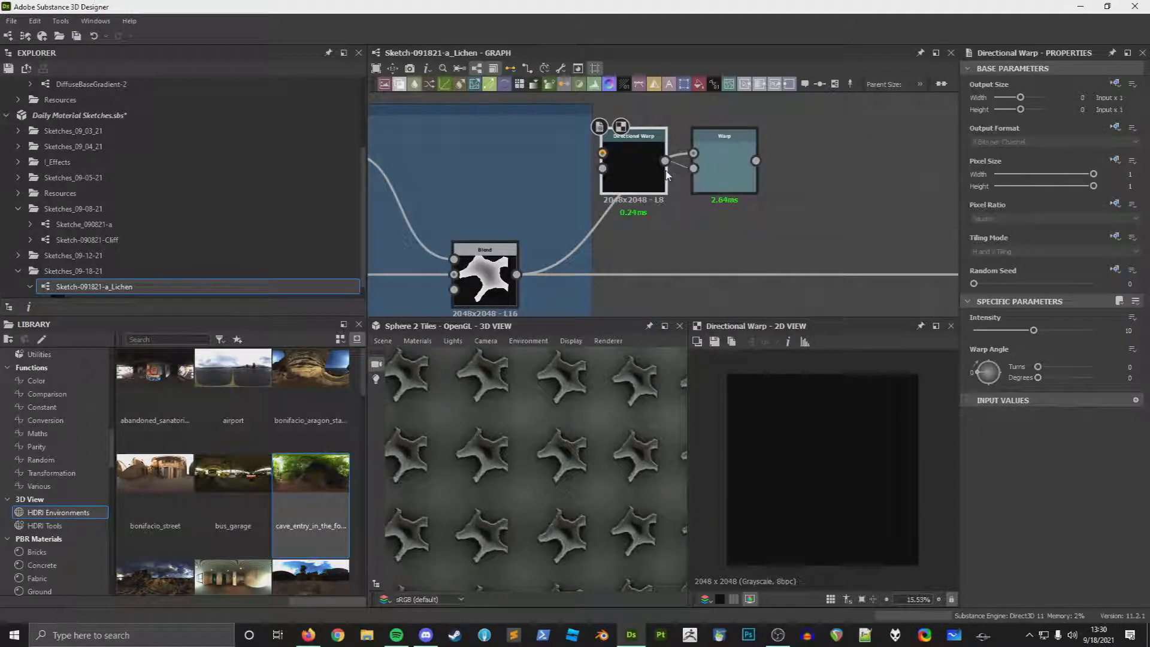
pyautogui.click(703, 184)
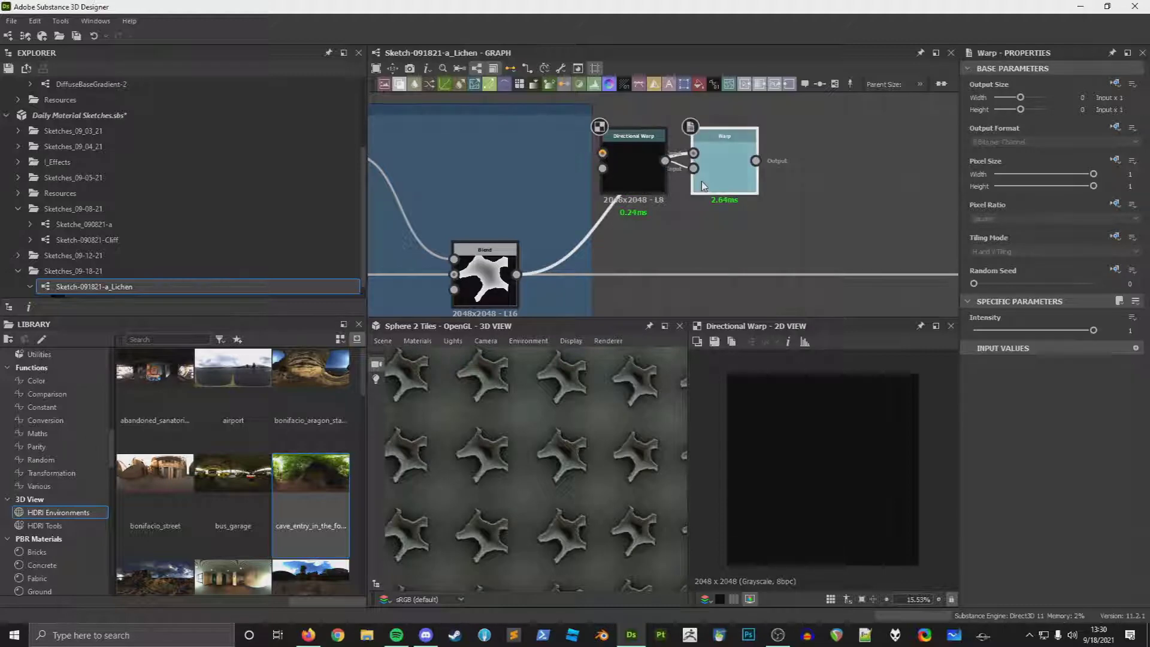
pyautogui.press('Delete')
pyautogui.moveTo(516, 274); pyautogui.dragTo(702, 168)
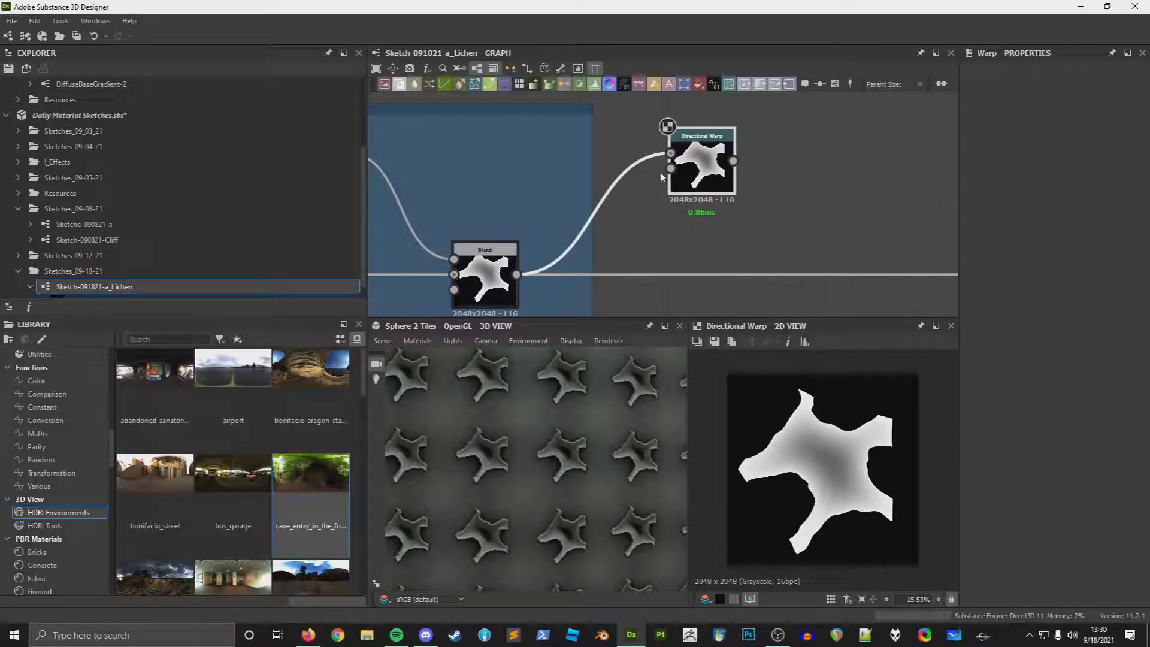
# Step: Connect a Perlin Noise with scale 8 to the Directional Warp's intensity input
pyautogui.press('space')
pyautogui.write('perl')
pyautogui.press('Return')
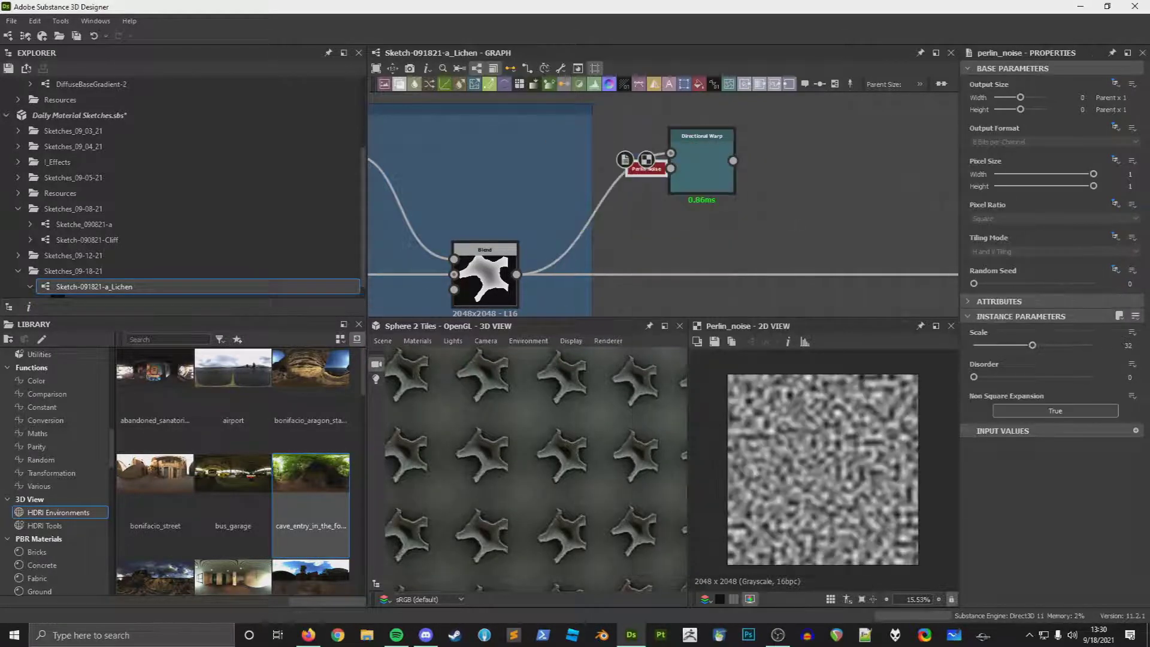
pyautogui.write('8')
pyautogui.press('Return')
# Step: Set the Directional Warp's angle to 45 degrees
pyautogui.doubleClick(710, 169)
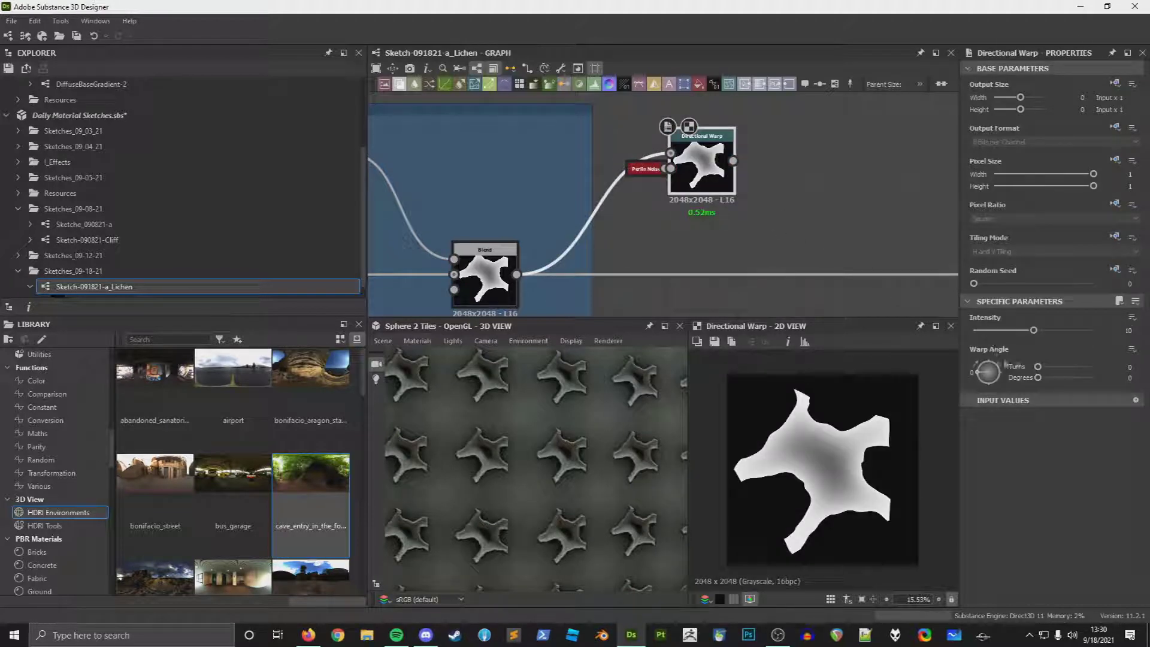
pyautogui.write('45')
pyautogui.press('Return')
# Step: Try Directional Warp intensities of 20 and 60 on the lichen shape
pyautogui.moveTo(1034, 330); pyautogui.dragTo(1094, 330)
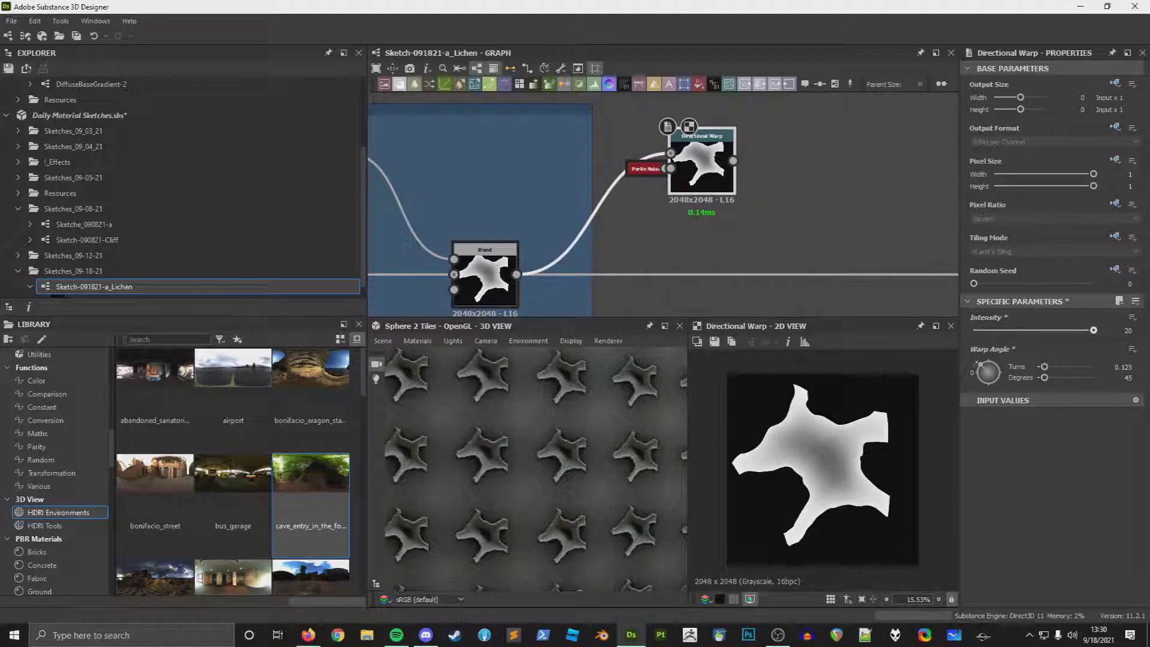
pyautogui.write('60')
pyautogui.press('Return')
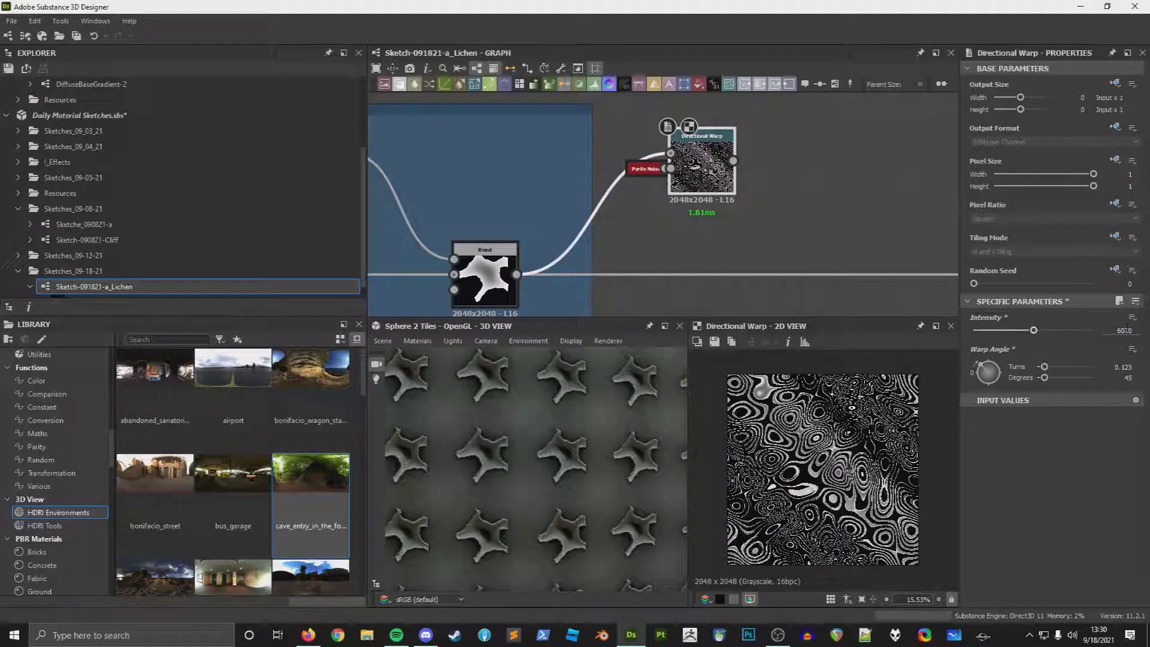
pyautogui.write('60')
pyautogui.press('Return')
# Step: Compare the warped shape with the Cells Blend and set the Directional Warp's intensity to 26.27
pyautogui.doubleClick(487, 287)
pyautogui.doubleClick(702, 163)
pyautogui.click(1016, 331)
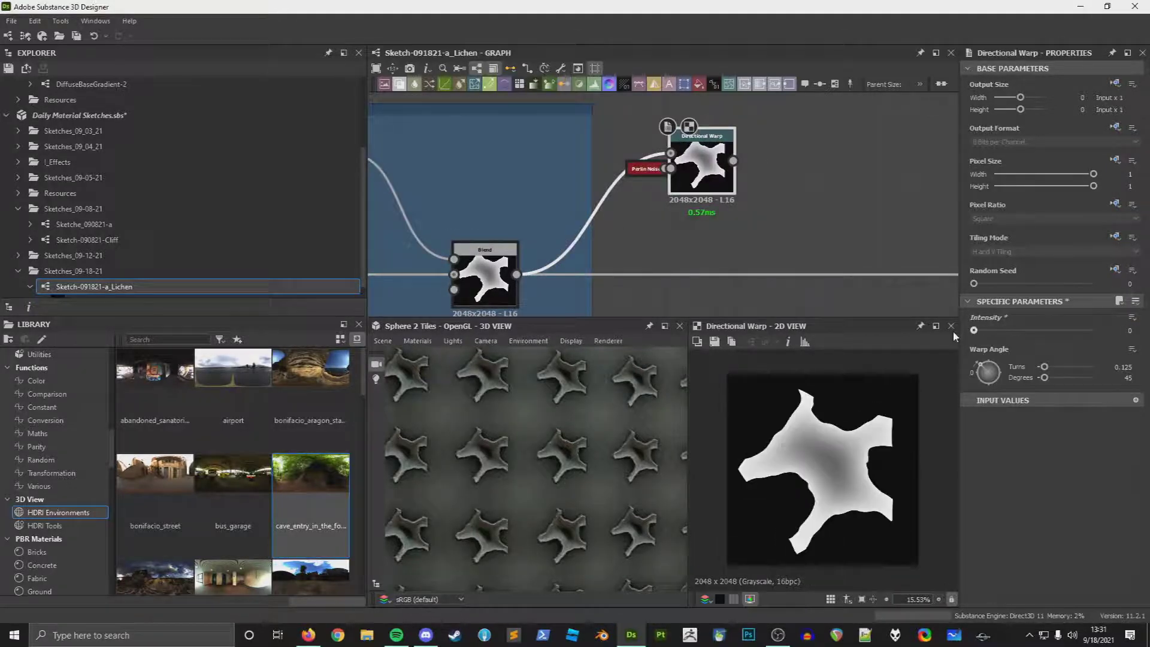
pyautogui.moveTo(1017, 331); pyautogui.dragTo(999, 336)
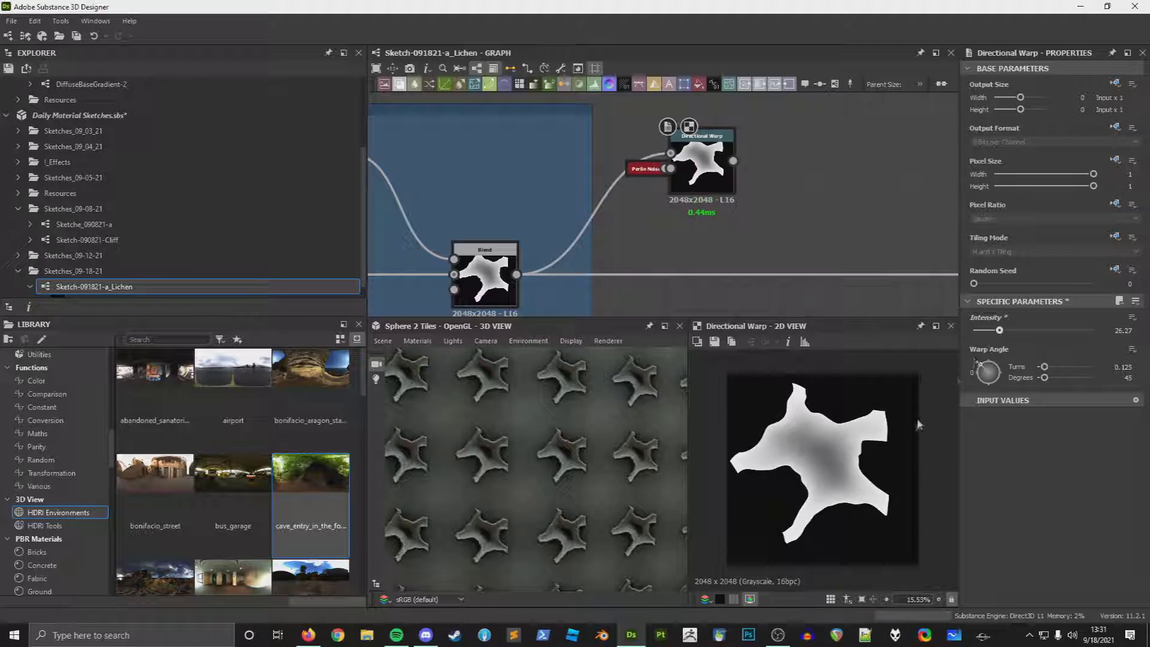
# Step: Nudge the Directional Warp node and compare its output with the Blend's in the 2D view
pyautogui.moveTo(787, 228); pyautogui.dragTo(803, 203, button='middle')
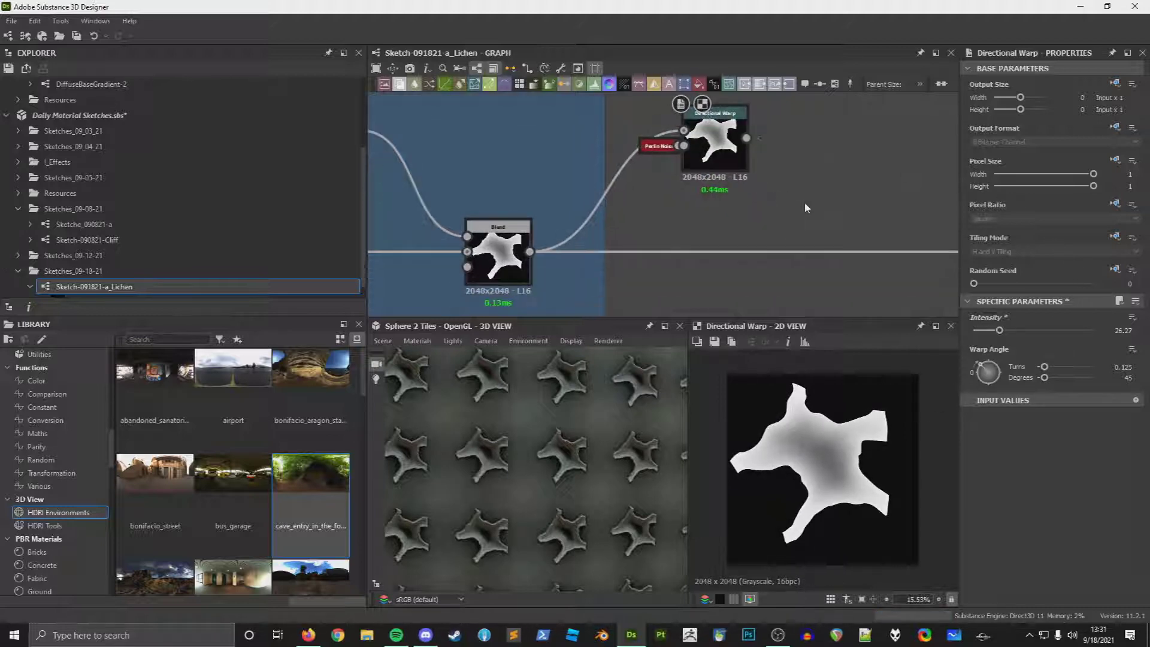
pyautogui.moveTo(715, 154); pyautogui.dragTo(703, 151)
pyautogui.moveTo(700, 148); pyautogui.dragTo(714, 217, button='middle')
pyautogui.moveTo(714, 217); pyautogui.dragTo(727, 171)
pyautogui.moveTo(728, 225); pyautogui.dragTo(726, 152, button='middle')
pyautogui.doubleClick(513, 244)
pyautogui.moveTo(702, 198); pyautogui.dragTo(693, 263, button='middle')
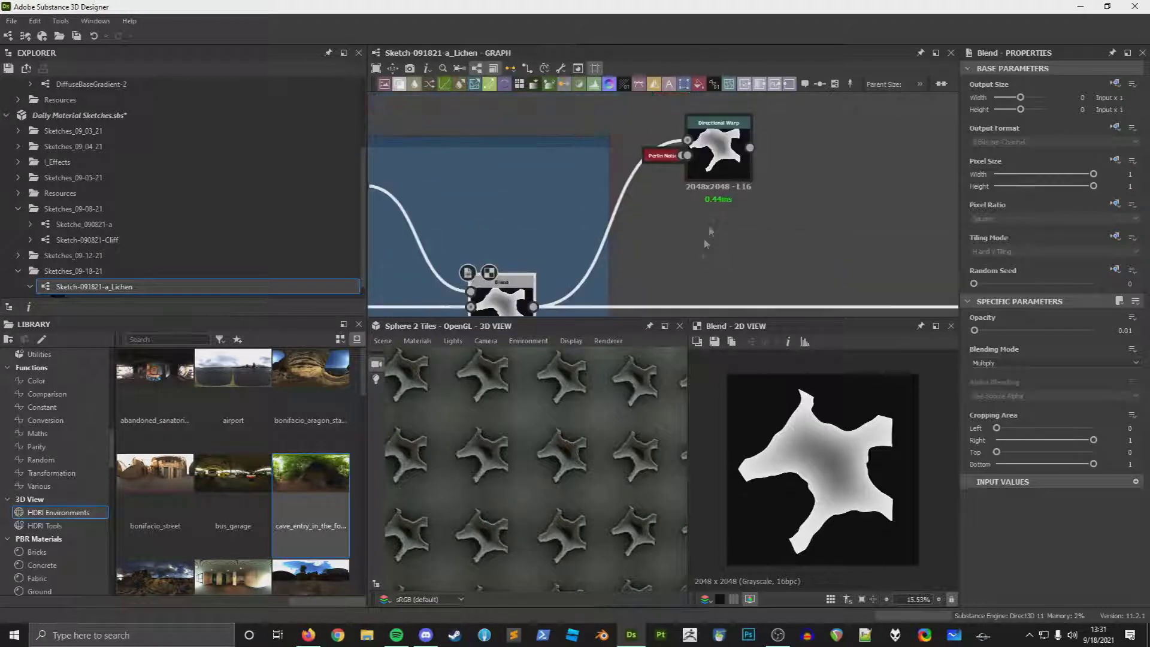
pyautogui.click(719, 153)
pyautogui.click(732, 151)
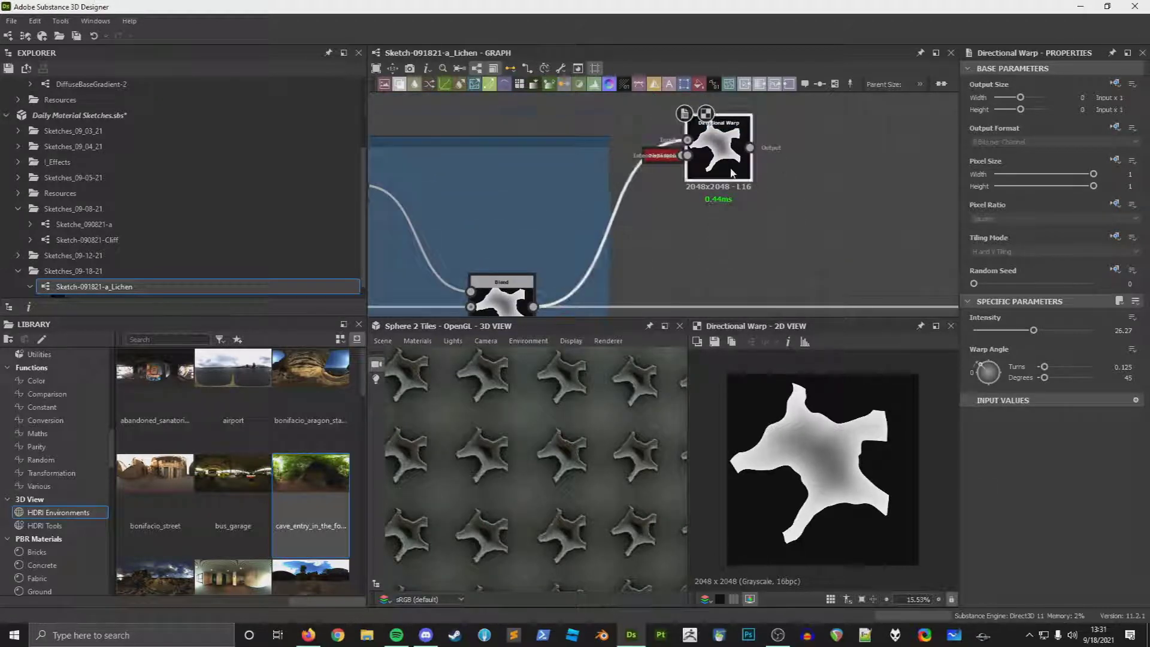
pyautogui.moveTo(738, 207); pyautogui.dragTo(742, 178, button='middle')
pyautogui.hotkey('ctrl', 'd')
pyautogui.moveTo(657, 215); pyautogui.dragTo(721, 219)
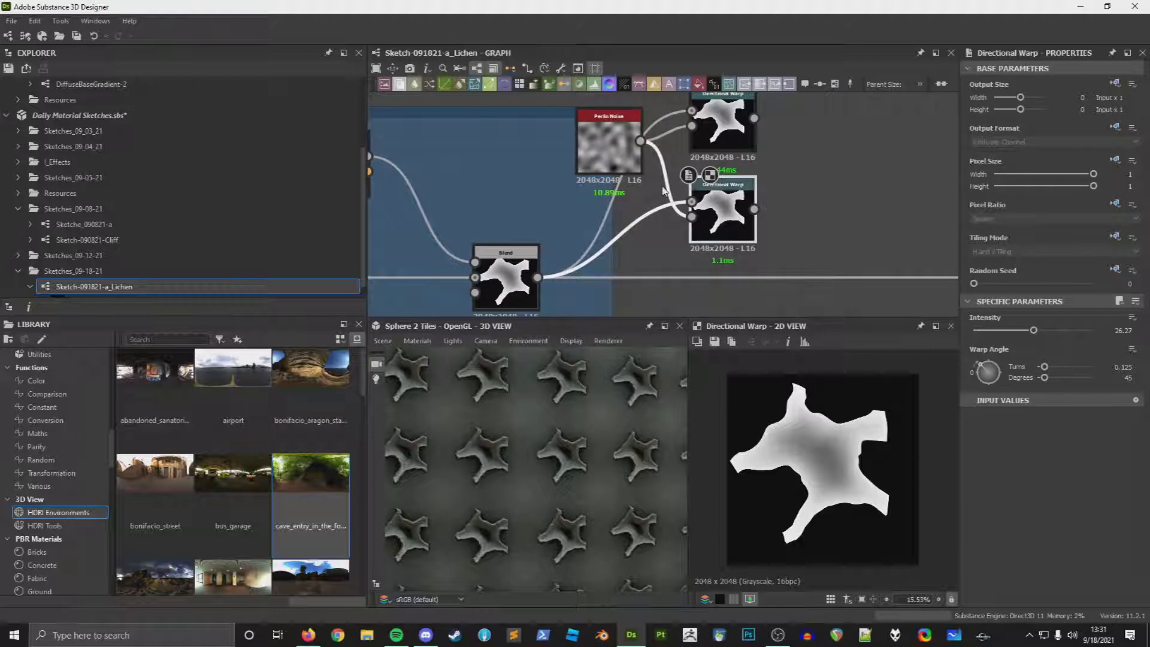
pyautogui.hotkey('ctrl', 'z')
pyautogui.hotkey('ctrl', 'z')
pyautogui.hotkey('ctrl', 'z')
# Step: Dock the Perlin Noise into the Directional Warp's intensity input and reposition the warp node above the Blend's output link
pyautogui.click(623, 142)
pyautogui.press('d')
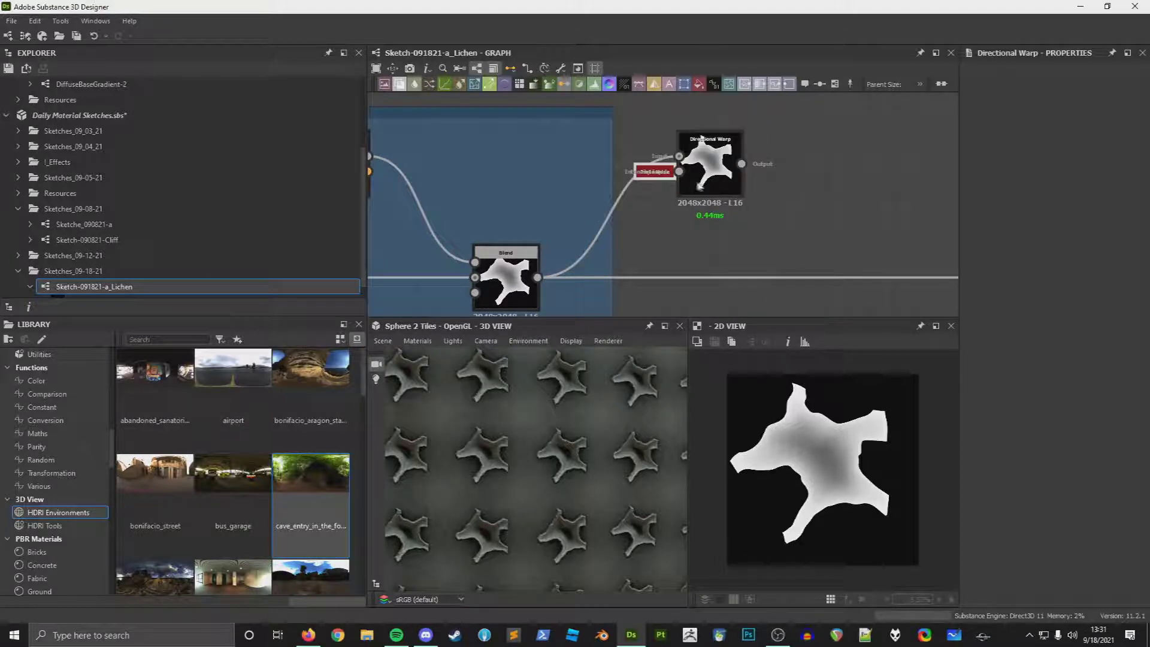
pyautogui.moveTo(711, 161); pyautogui.dragTo(723, 138)
pyautogui.moveTo(692, 238); pyautogui.dragTo(691, 233)
pyautogui.write('war')
pyautogui.press('Down')
pyautogui.press('Down')
pyautogui.press('Down')
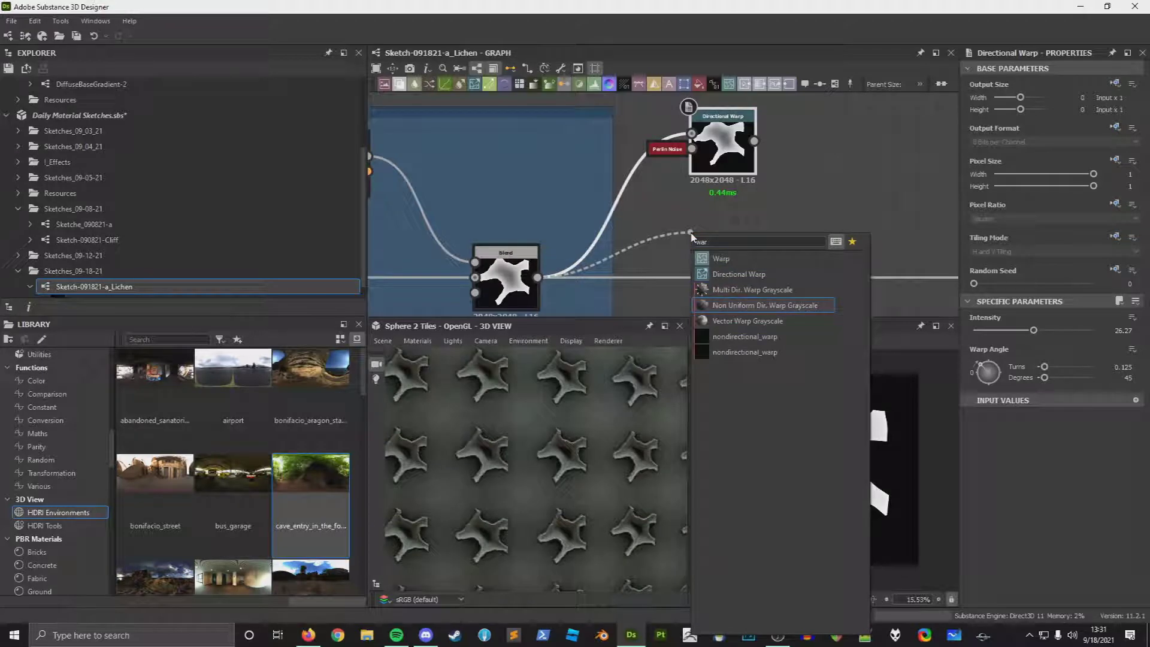
pyautogui.press('Up')
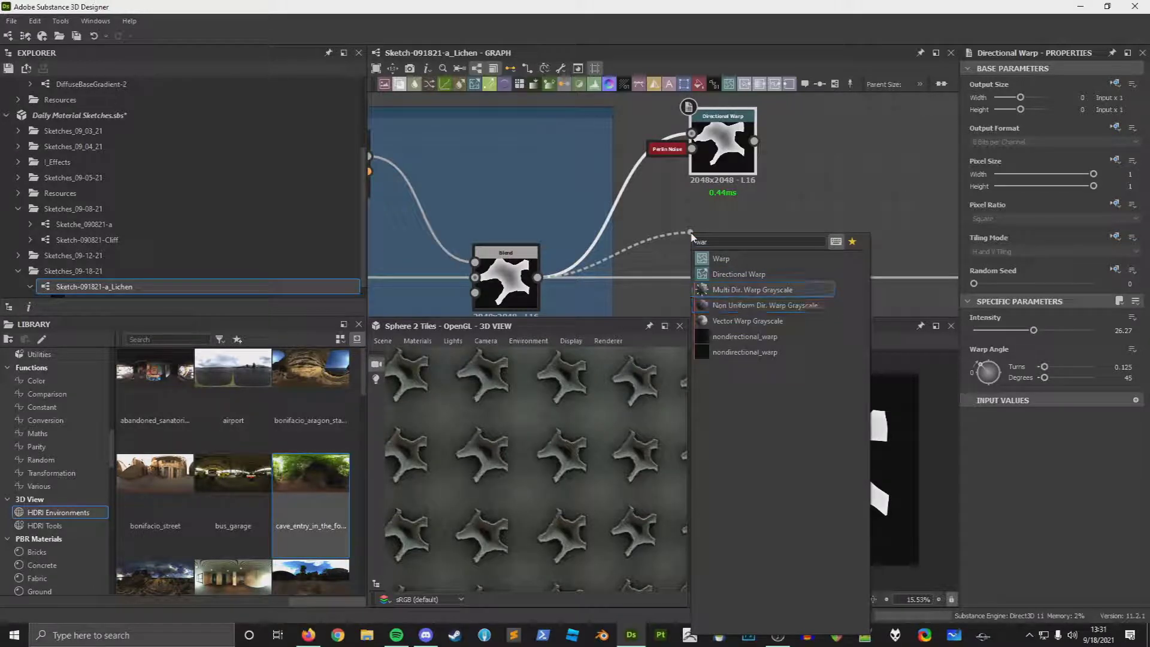
pyautogui.press('Return')
pyautogui.hotkey('ctrl', 'z')
# Step: Add a Warp node fed by the Blend and connect a new Perlin Noise to its gradient input
pyautogui.moveTo(537, 276); pyautogui.dragTo(652, 238)
pyautogui.write('warp')
pyautogui.press('Return')
pyautogui.write('perlin')
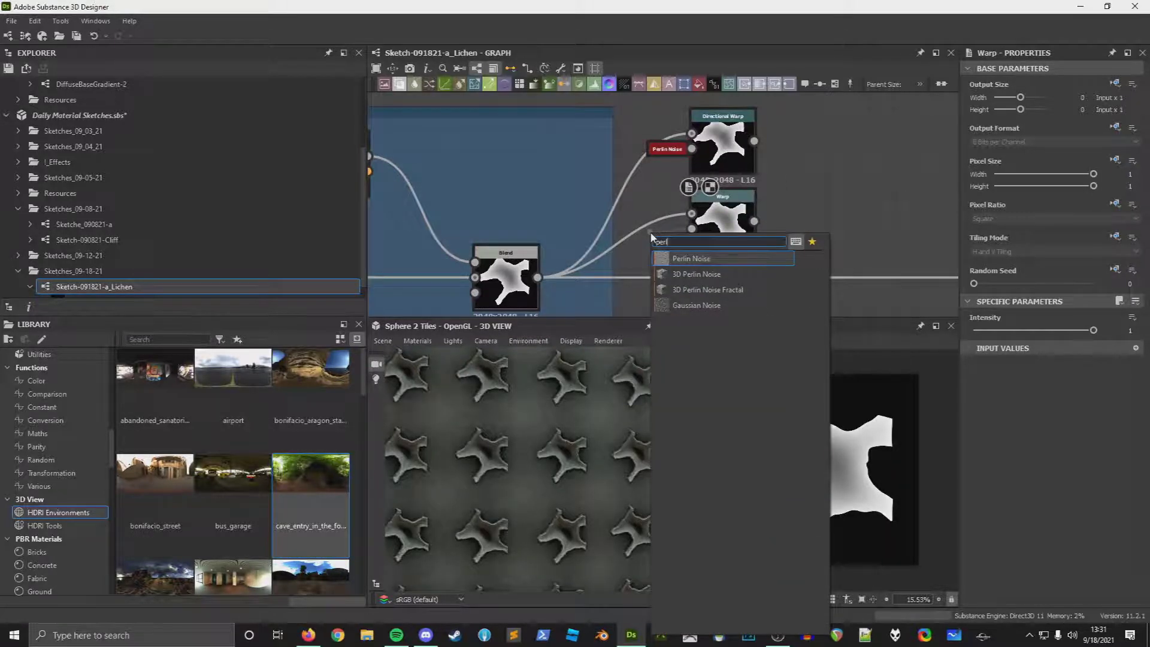
pyautogui.press('Return')
# Step: Try the Warp's intensity at 2 and reduce it to 1.71
pyautogui.moveTo(1032, 345); pyautogui.dragTo(1093, 330)
pyautogui.click(723, 228)
pyautogui.click(1129, 330)
pyautogui.write('2')
pyautogui.press('Return')
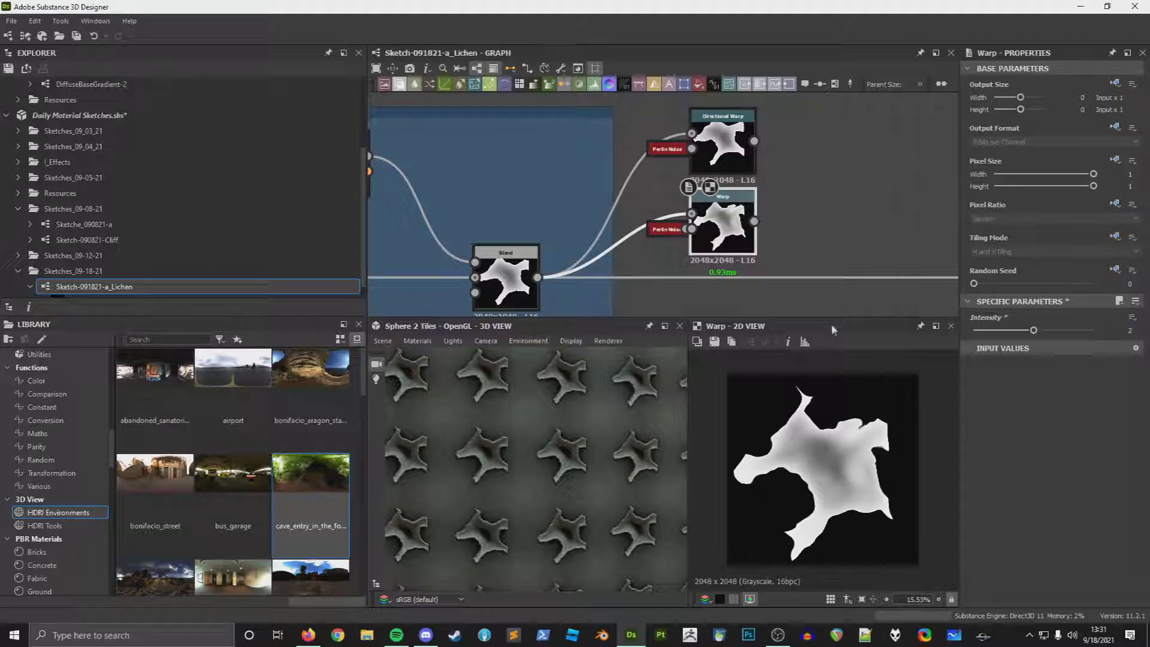
pyautogui.moveTo(1033, 330); pyautogui.dragTo(1024, 330)
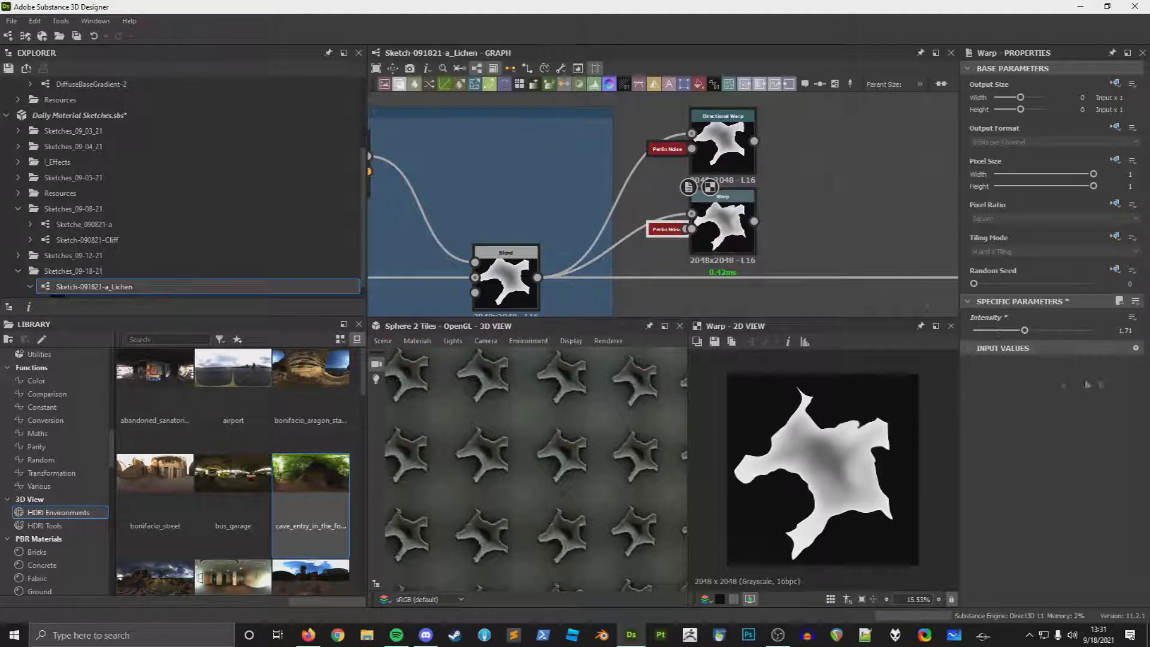
# Step: Set the Warp's Perlin Noise to scale 3 and random seed 2, and raise the Warp's intensity to 3.33
pyautogui.click(678, 234)
pyautogui.click(1126, 346)
pyautogui.write('3')
pyautogui.press('Return')
pyautogui.moveTo(974, 283); pyautogui.dragTo(997, 284)
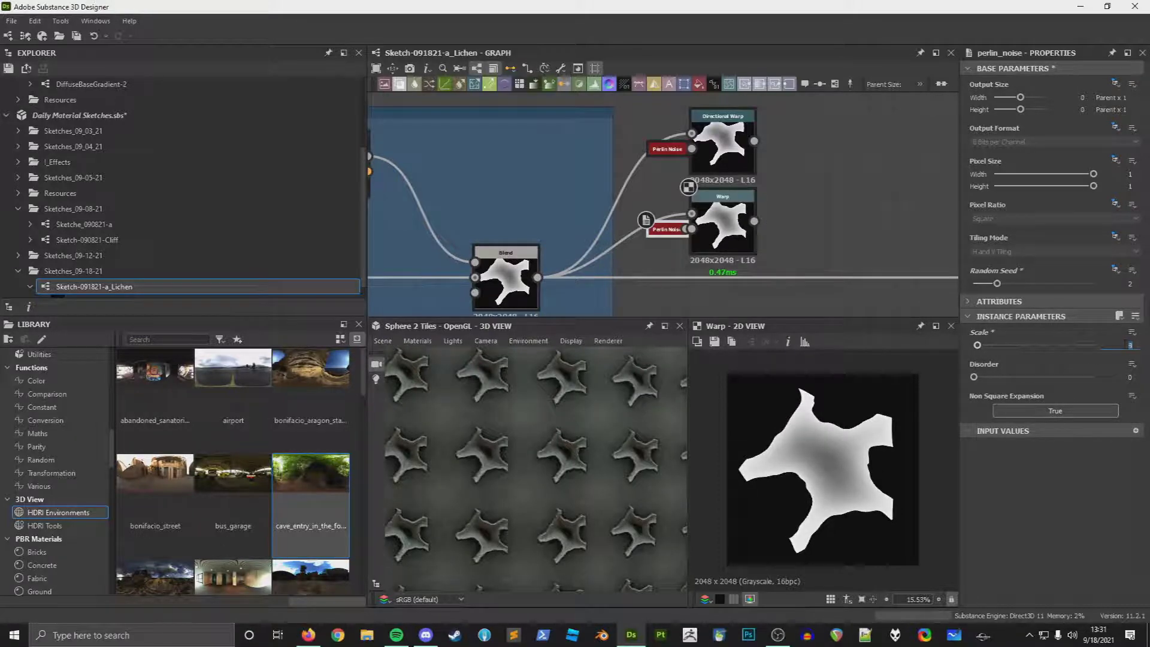
pyautogui.click(722, 237)
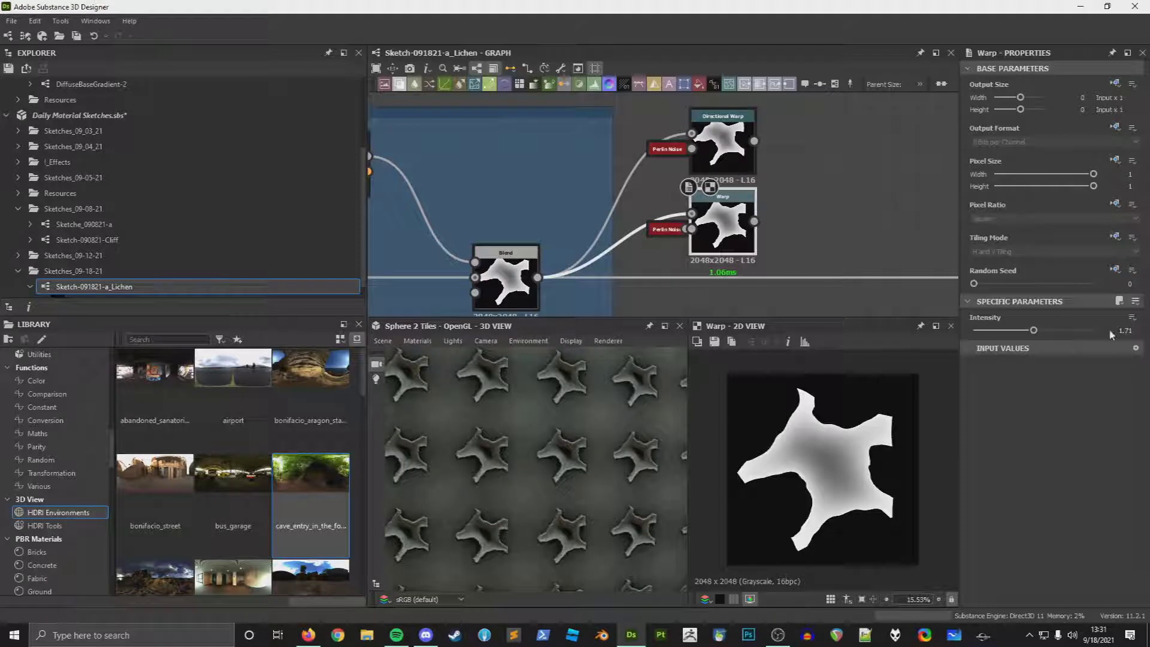
pyautogui.moveTo(1029, 335); pyautogui.dragTo(1136, 335)
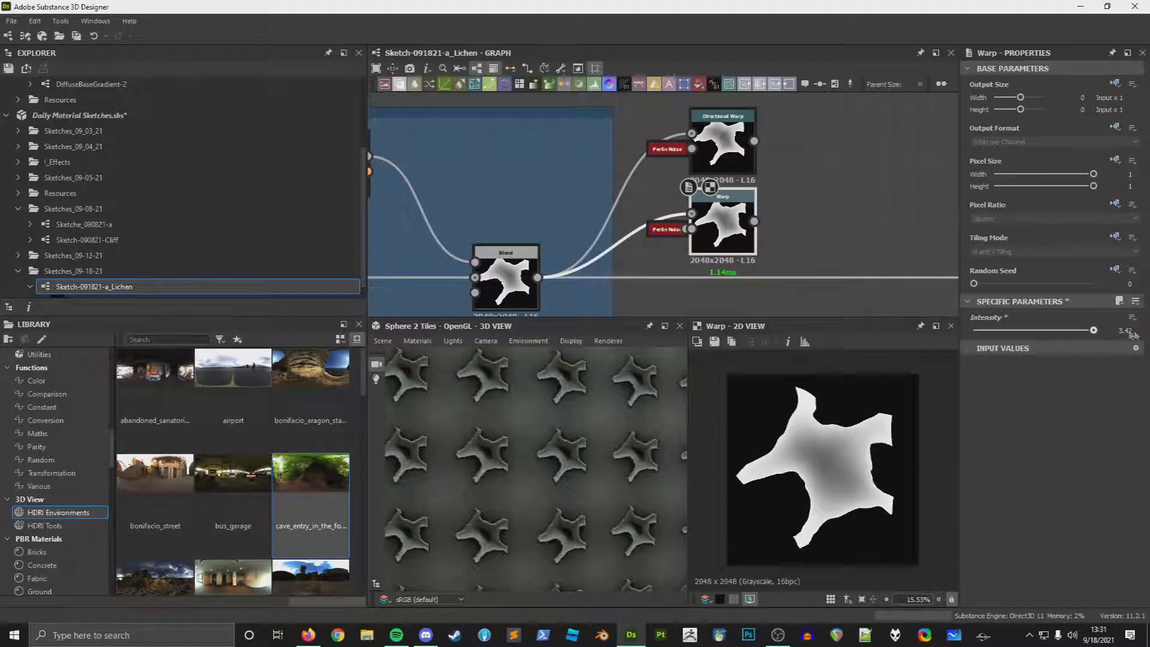
# Step: Add a Vector Morph Grayscale node after the Warp and place it beside it
pyautogui.moveTo(860, 183); pyautogui.dragTo(842, 176, button='middle')
pyautogui.press('space')
pyautogui.write('twist')
pyautogui.press('BackSpace')
pyautogui.press('BackSpace')
pyautogui.press('BackSpace')
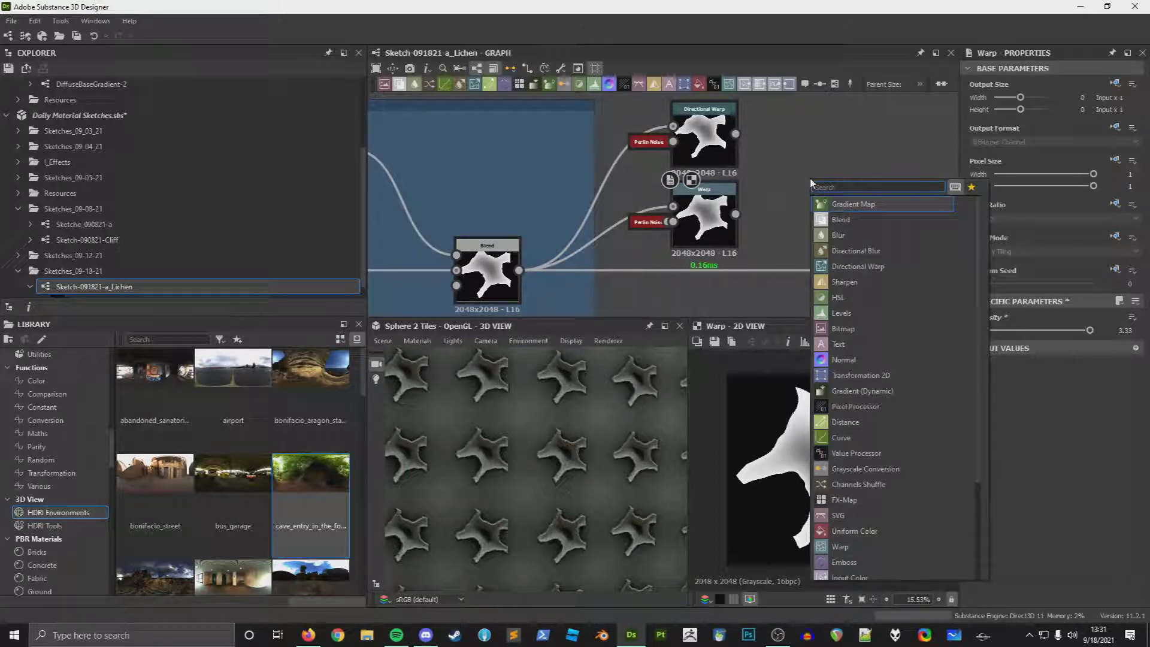
pyautogui.write('mor')
pyautogui.press('Down')
pyautogui.press('Return')
pyautogui.moveTo(827, 205); pyautogui.dragTo(836, 216)
# Step: Add a Perlin Noise below the Warp and feed it through a Normal node into the Vector Morph's vector input
pyautogui.moveTo(796, 278); pyautogui.dragTo(729, 270, button='middle')
pyautogui.click(676, 265)
pyautogui.press('space')
pyautogui.write('perlin')
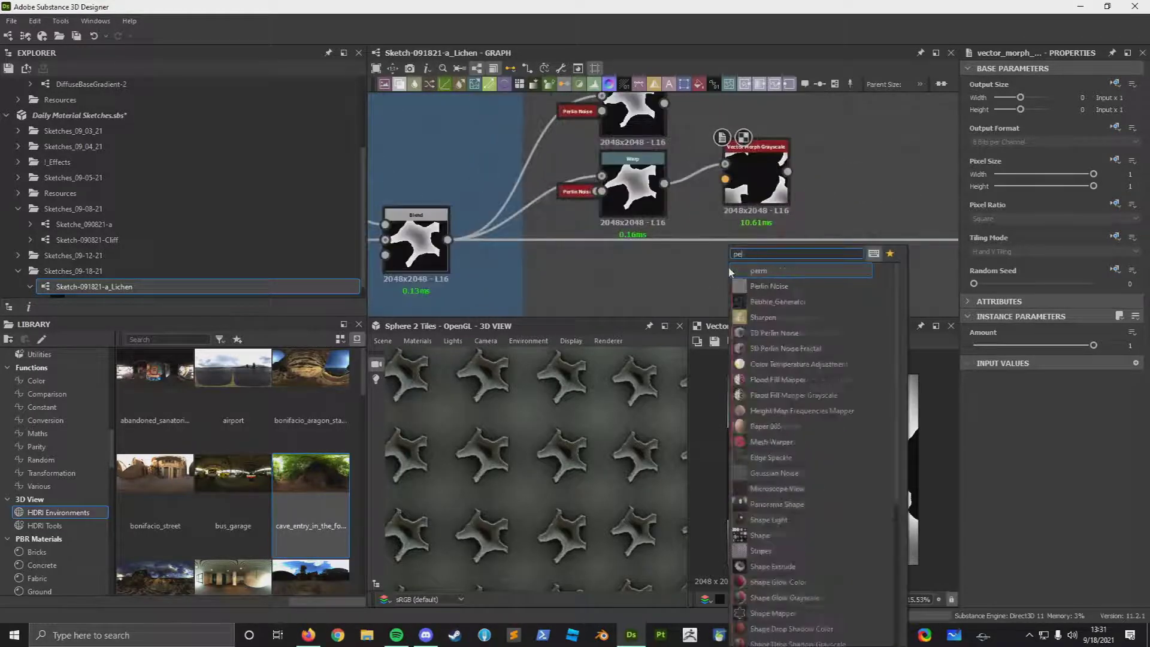
pyautogui.press('Return')
pyautogui.moveTo(732, 267); pyautogui.dragTo(689, 269)
pyautogui.write('n')
pyautogui.press('Return')
# Step: Set the Vector Morph's amount to 0.09 and the scale of the Perlin Noise driving it to 4
pyautogui.click(760, 173)
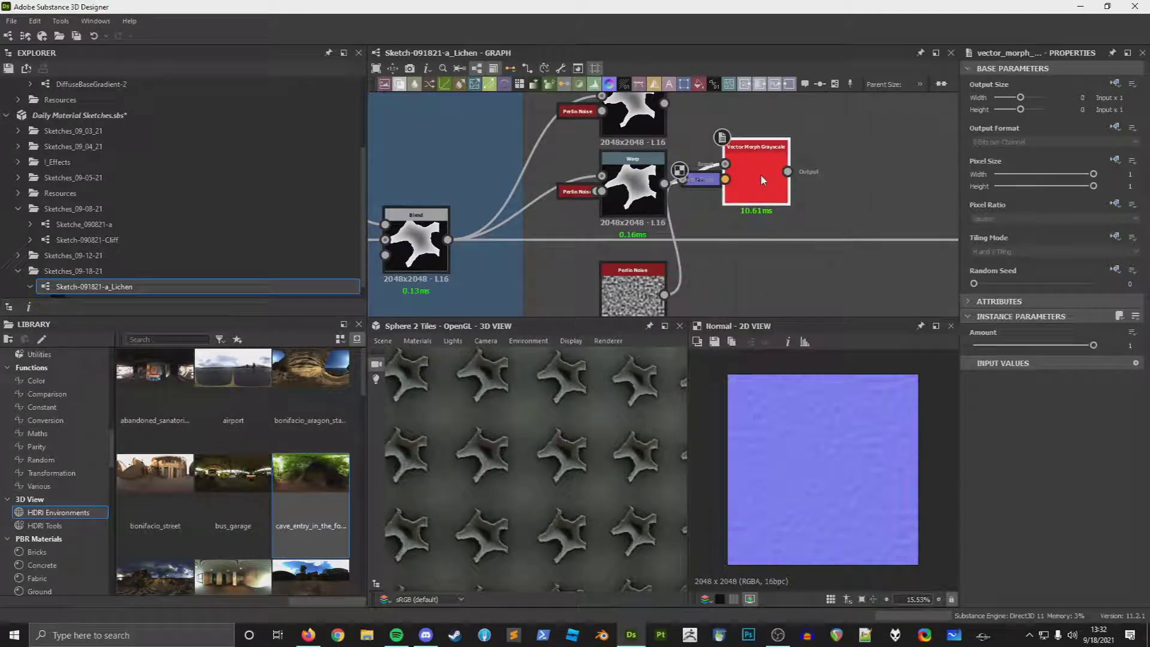
pyautogui.moveTo(1093, 345); pyautogui.dragTo(976, 348)
pyautogui.moveTo(645, 296); pyautogui.dragTo(646, 287)
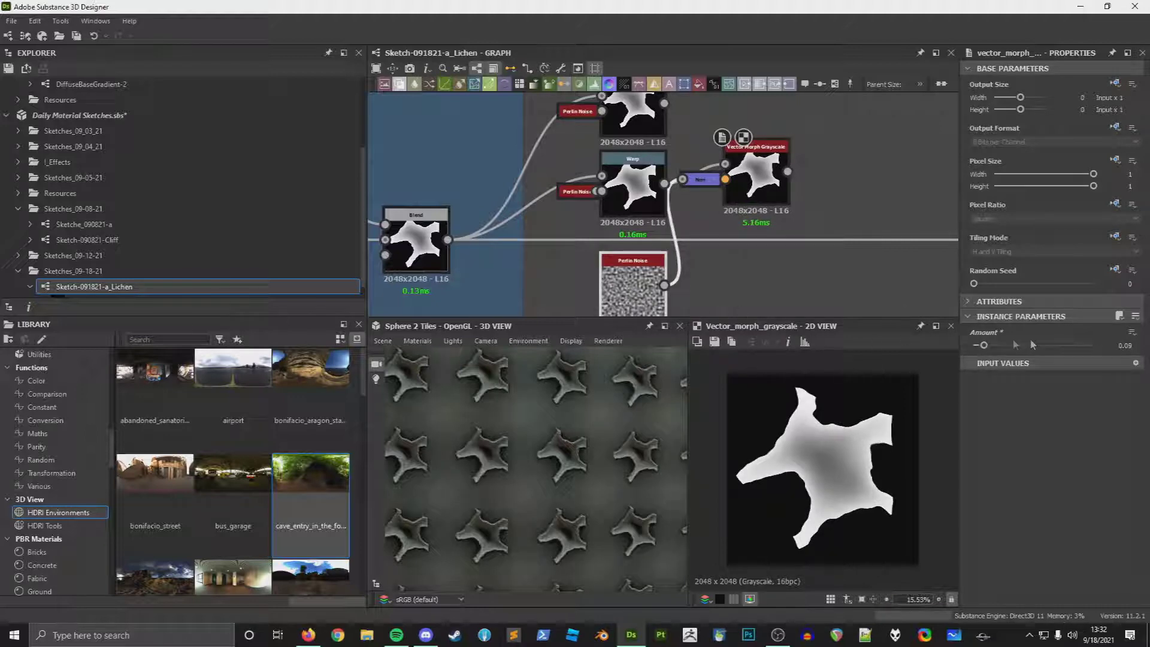
pyautogui.click(633, 276)
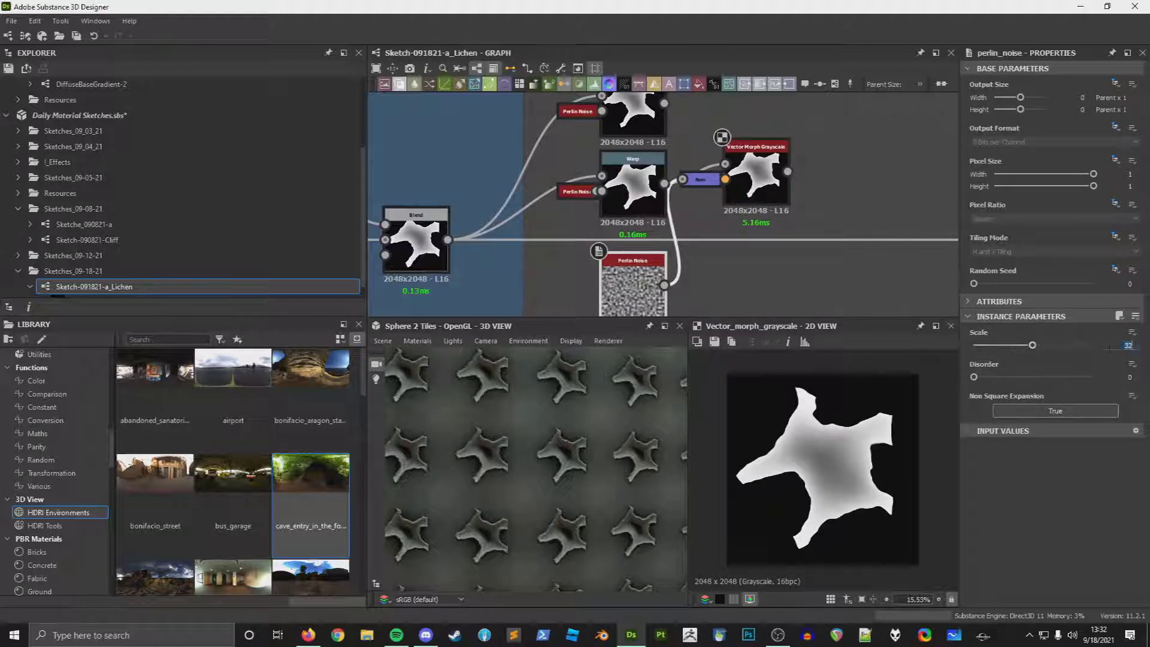
pyautogui.write('4')
pyautogui.press('Return')
# Step: Raise the Normal node's intensity and set the Vector Morph's amount to 0.14
pyautogui.click(756, 180)
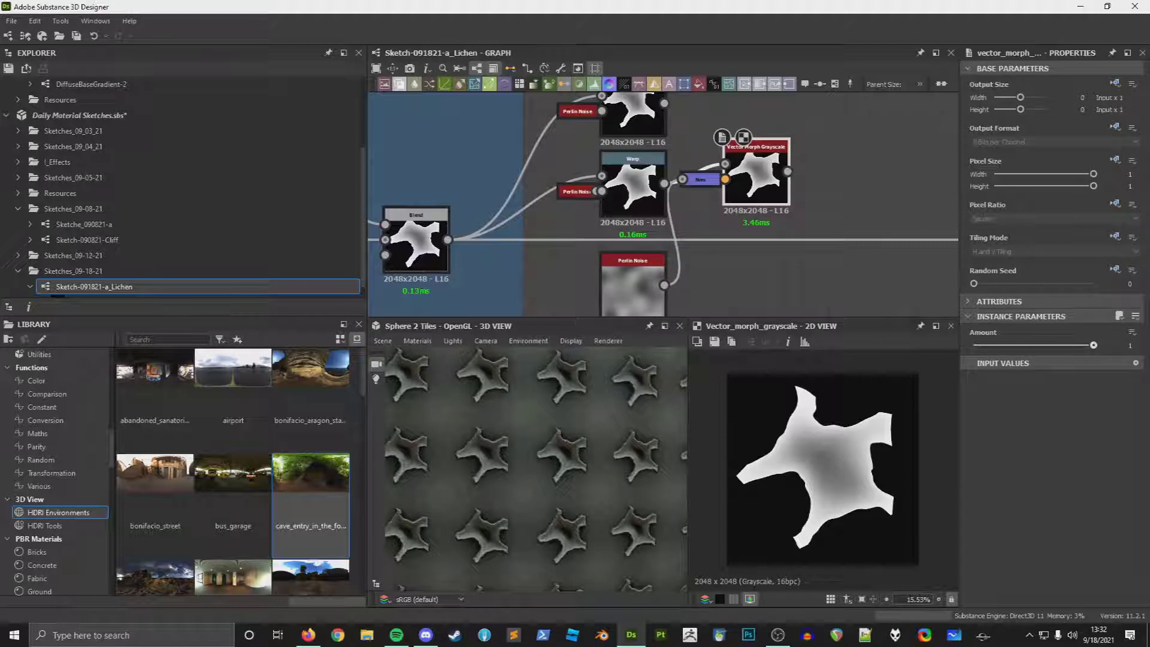
pyautogui.click(699, 180)
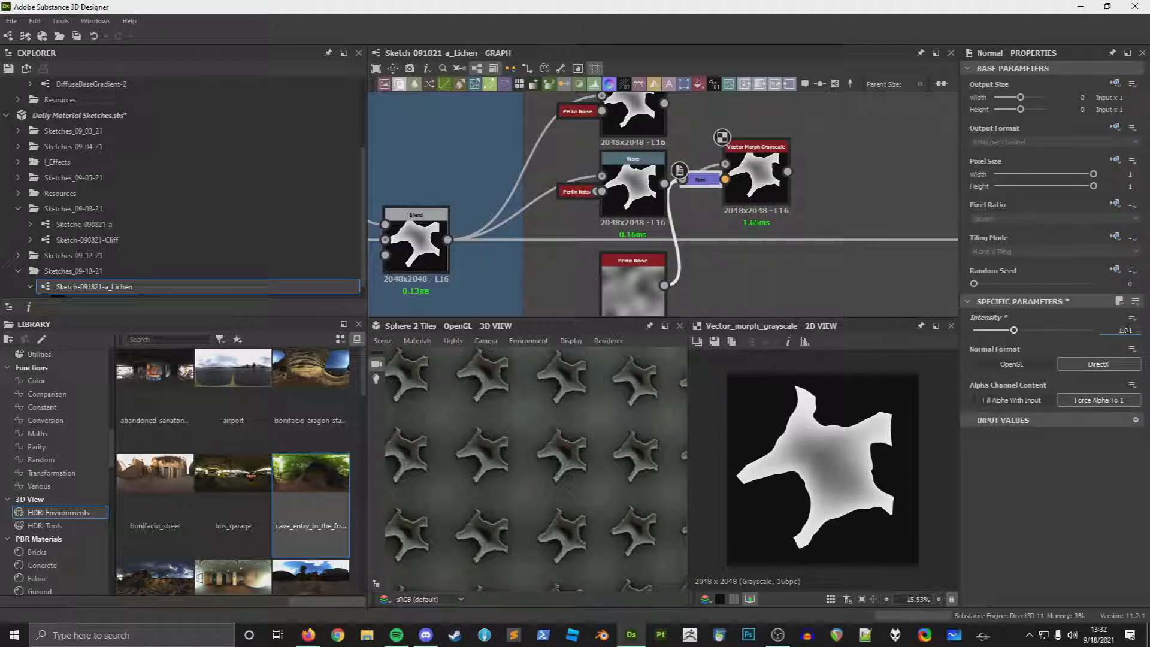
pyautogui.press('Return')
pyautogui.click(787, 191)
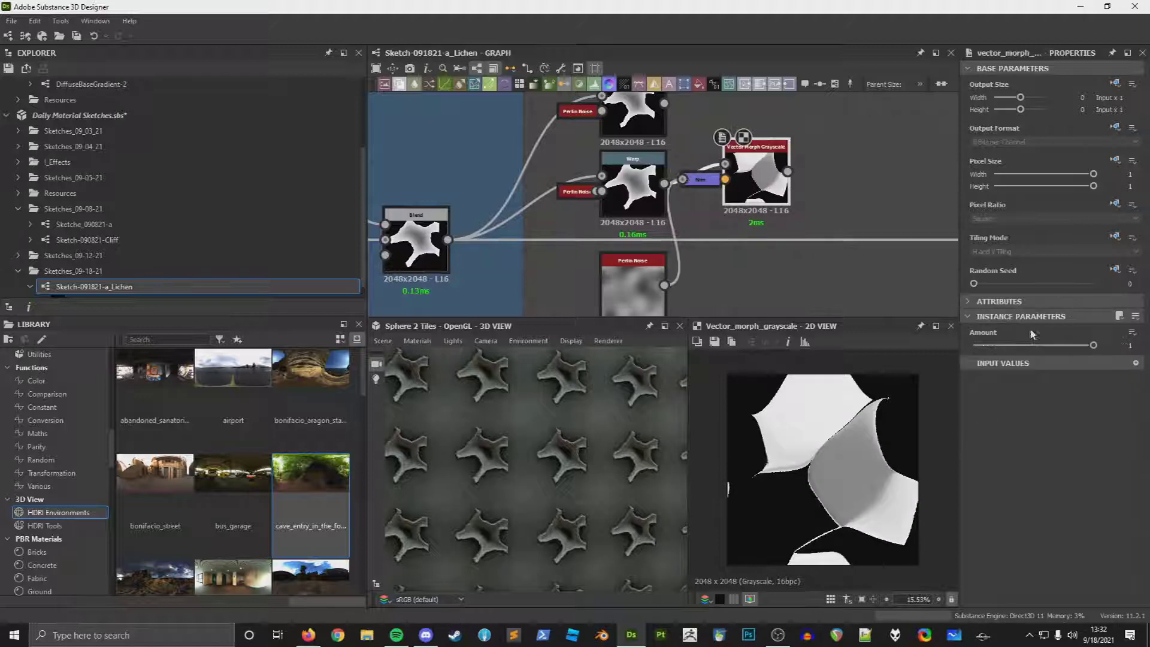
pyautogui.moveTo(1012, 347)
pyautogui.mouseDown()
pyautogui.moveTo(959, 351)
pyautogui.moveTo(990, 345)
pyautogui.mouseUp()
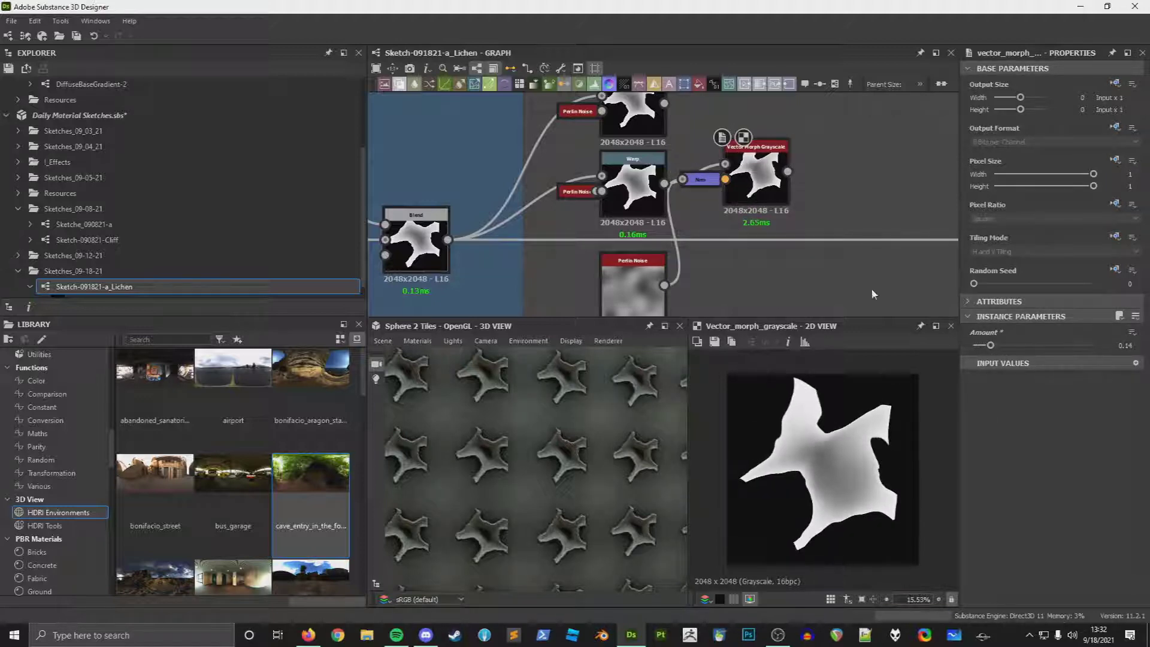
# Step: Delete the Vector Morph Grayscale, its Normal node and the Perlin Noise that drives them
pyautogui.doubleClick(633, 191)
pyautogui.doubleClick(777, 183)
pyautogui.press('Delete')
pyautogui.click(682, 246)
pyautogui.press('Delete')
pyautogui.doubleClick(633, 282)
pyautogui.press('Delete')
# Step: Compare the shapes from the Blend, the Directional Warp and the Warp in the 2D view
pyautogui.scroll(-4, 632, 254)
pyautogui.moveTo(639, 254); pyautogui.dragTo(721, 262, button='middle')
pyautogui.moveTo(362, 247); pyautogui.dragTo(712, 252, button='middle')
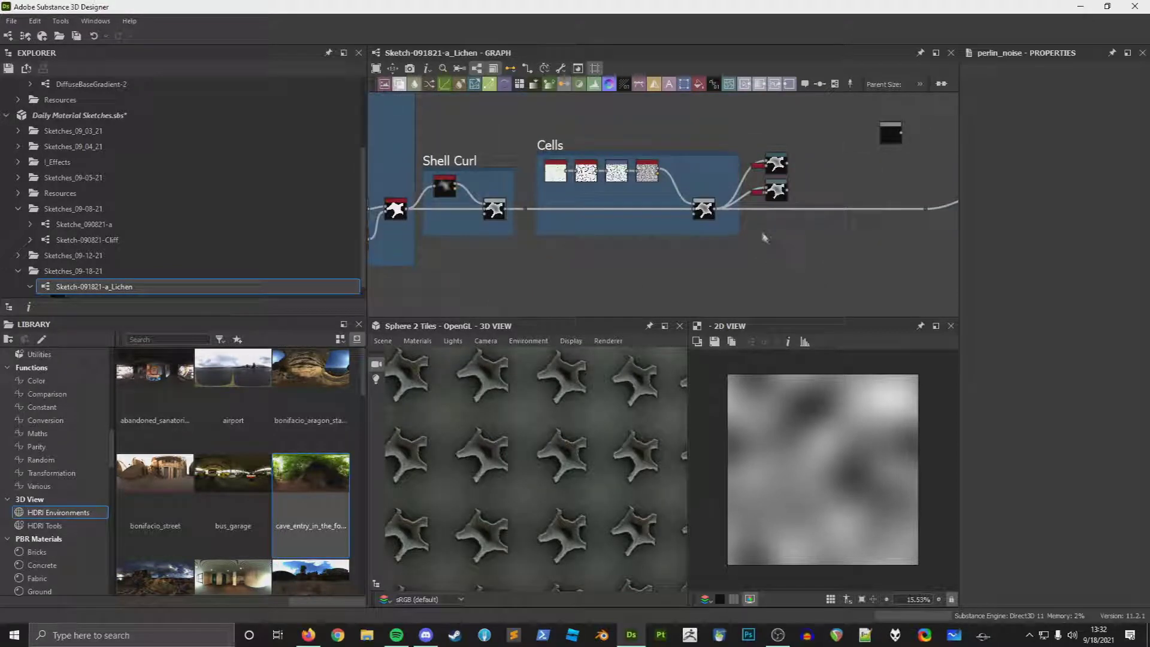
pyautogui.scroll(2, 764, 236)
pyautogui.moveTo(775, 225); pyautogui.dragTo(747, 256, button='middle')
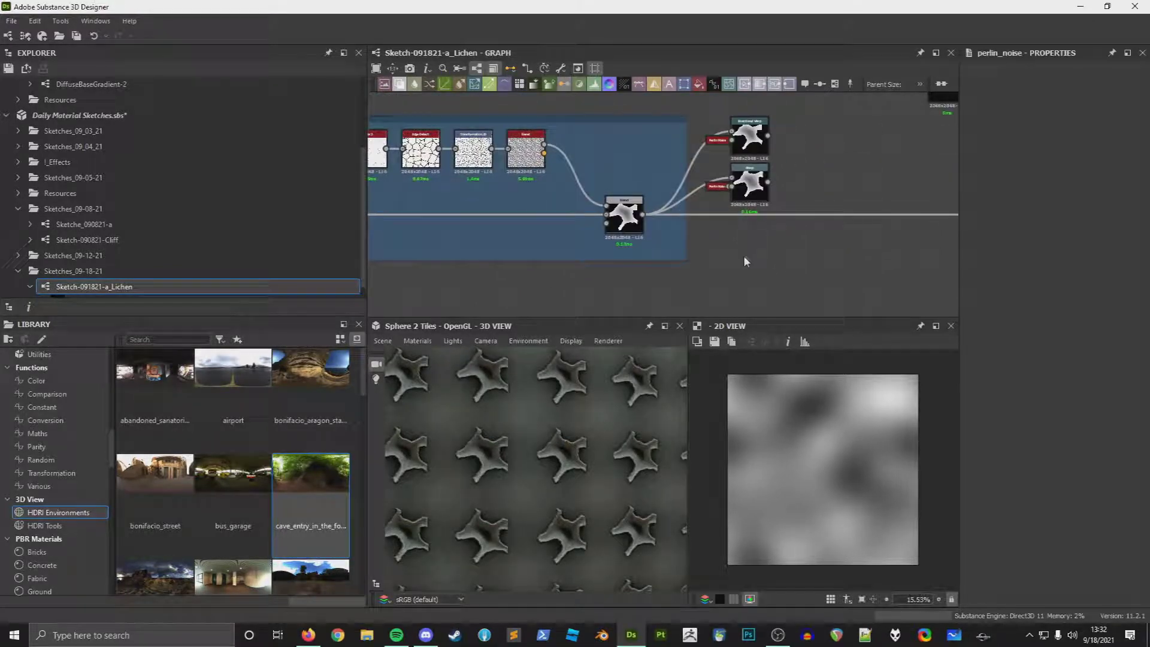
pyautogui.scroll(1, 741, 192)
pyautogui.doubleClick(746, 134)
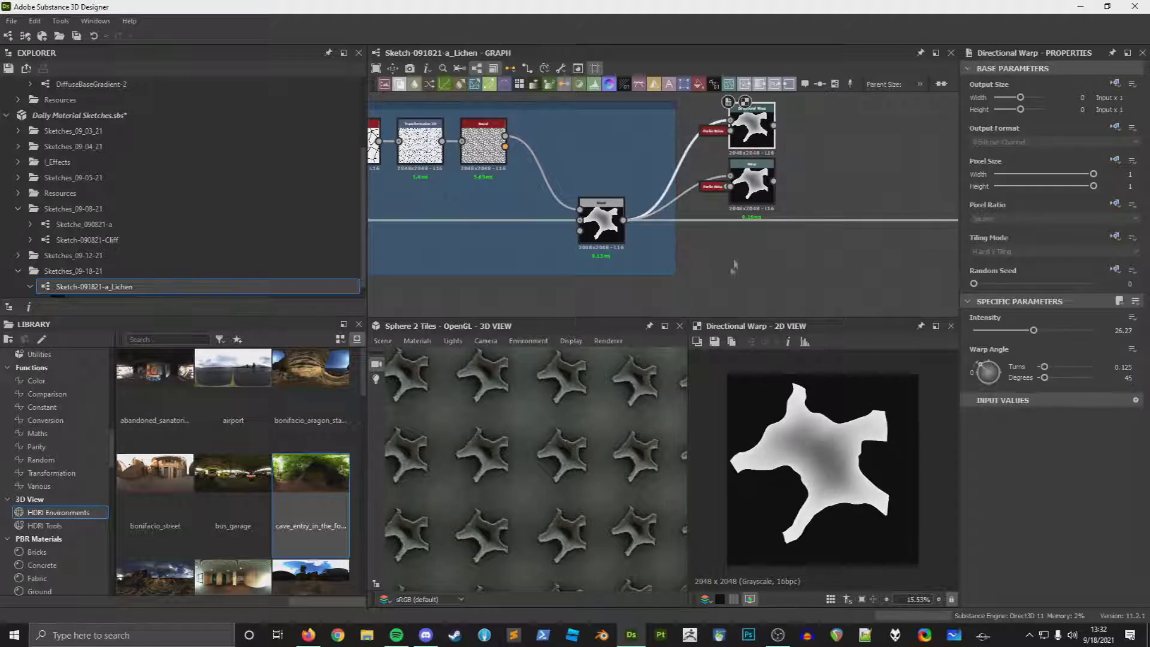
pyautogui.doubleClick(602, 239)
pyautogui.doubleClick(750, 133)
pyautogui.doubleClick(750, 184)
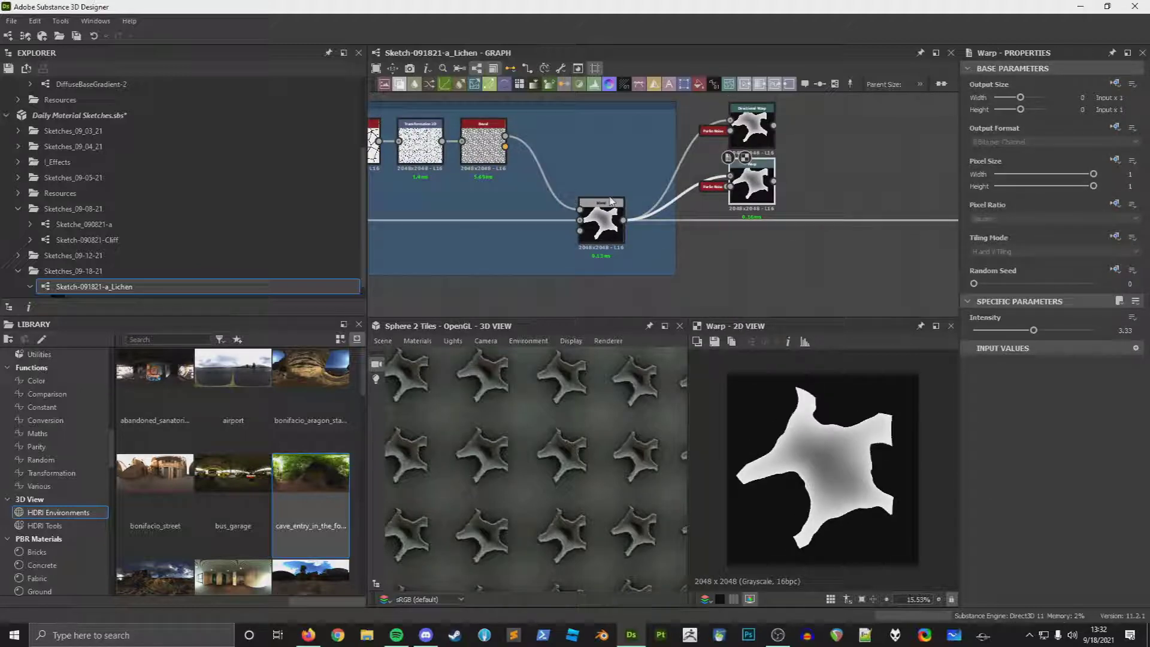
pyautogui.moveTo(798, 276); pyautogui.dragTo(750, 278, button='middle')
pyautogui.scroll(-1, 737, 160)
pyautogui.moveTo(737, 160); pyautogui.dragTo(709, 219, button='middle')
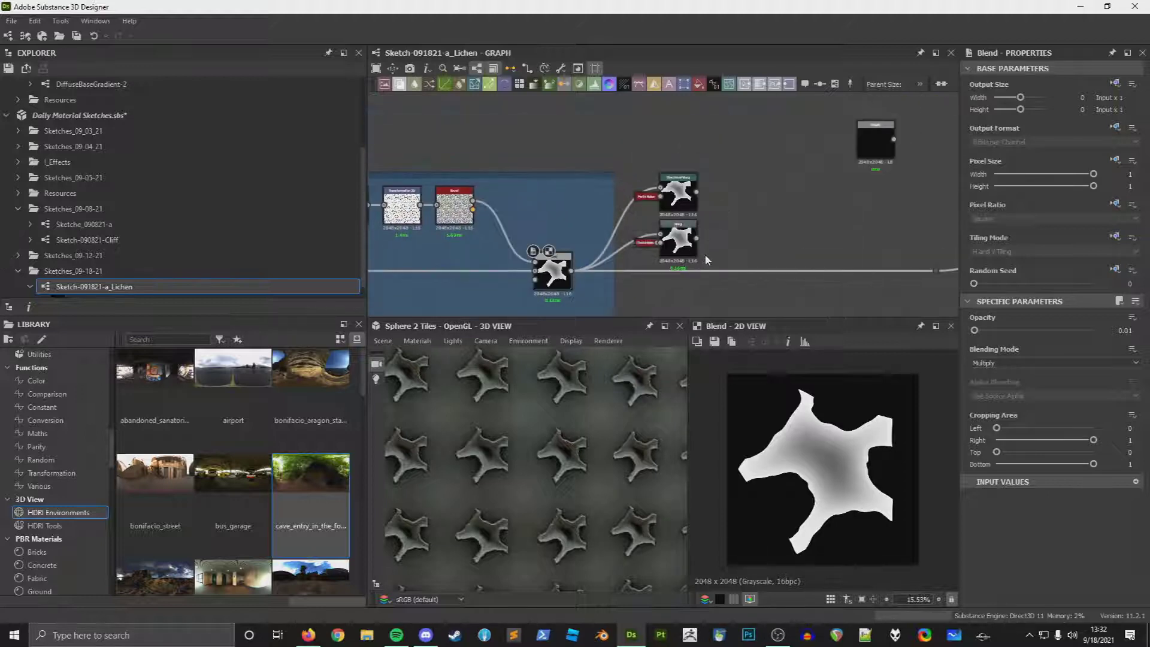
pyautogui.doubleClick(679, 193)
pyautogui.click(780, 202)
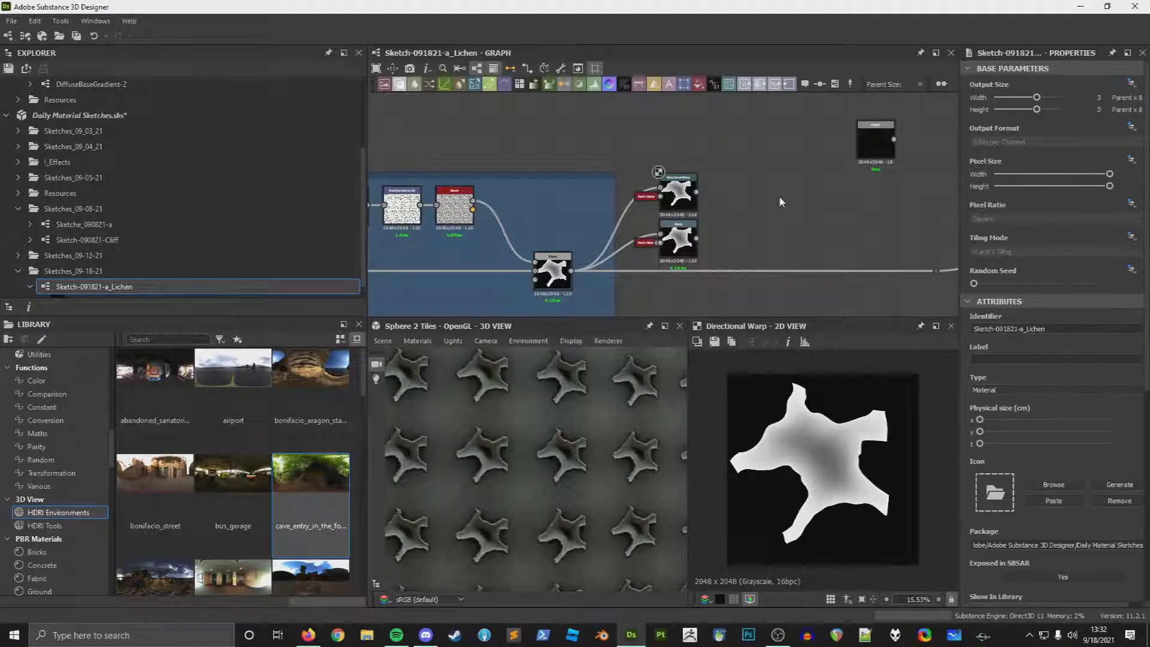
# Step: Put the Directional Warp and Warp nodes in a frame titled Warping
pyautogui.moveTo(733, 240); pyautogui.dragTo(642, 205, button='middle')
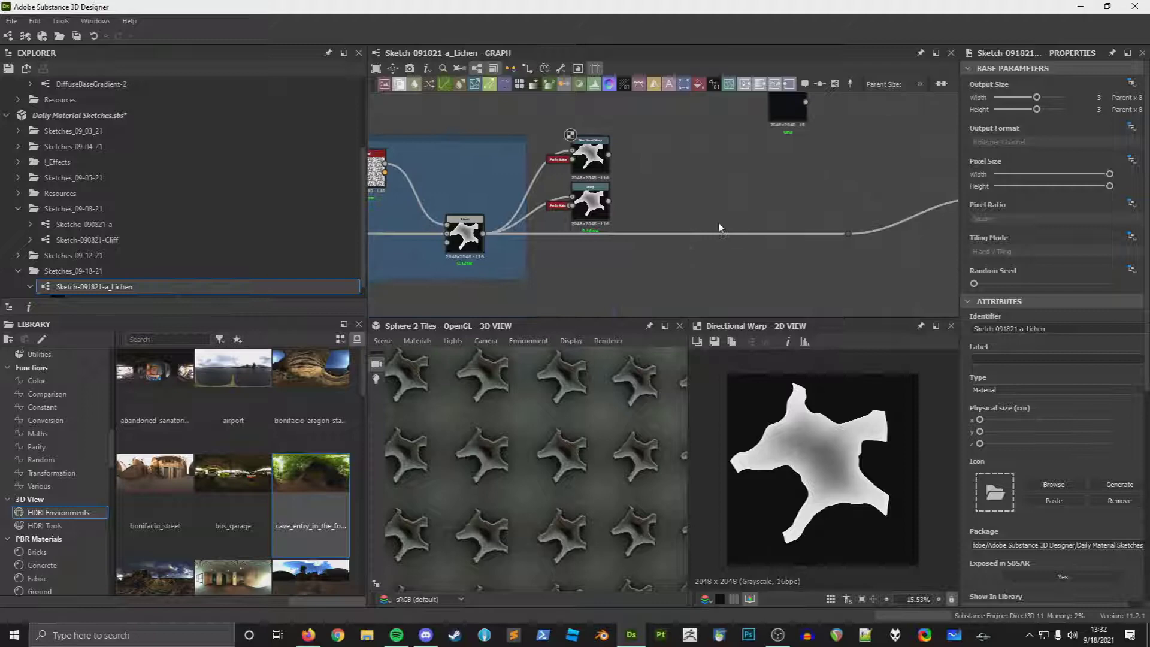
pyautogui.scroll(-5, 720, 230)
pyautogui.moveTo(721, 230); pyautogui.dragTo(592, 235, button='middle')
pyautogui.scroll(4, 677, 245)
pyautogui.moveTo(675, 246); pyautogui.dragTo(924, 252, button='middle')
pyautogui.scroll(2, 659, 203)
pyautogui.scroll(-3, 657, 209)
pyautogui.moveTo(599, 157); pyautogui.dragTo(650, 230)
pyautogui.rightClick(639, 193)
pyautogui.click(659, 255)
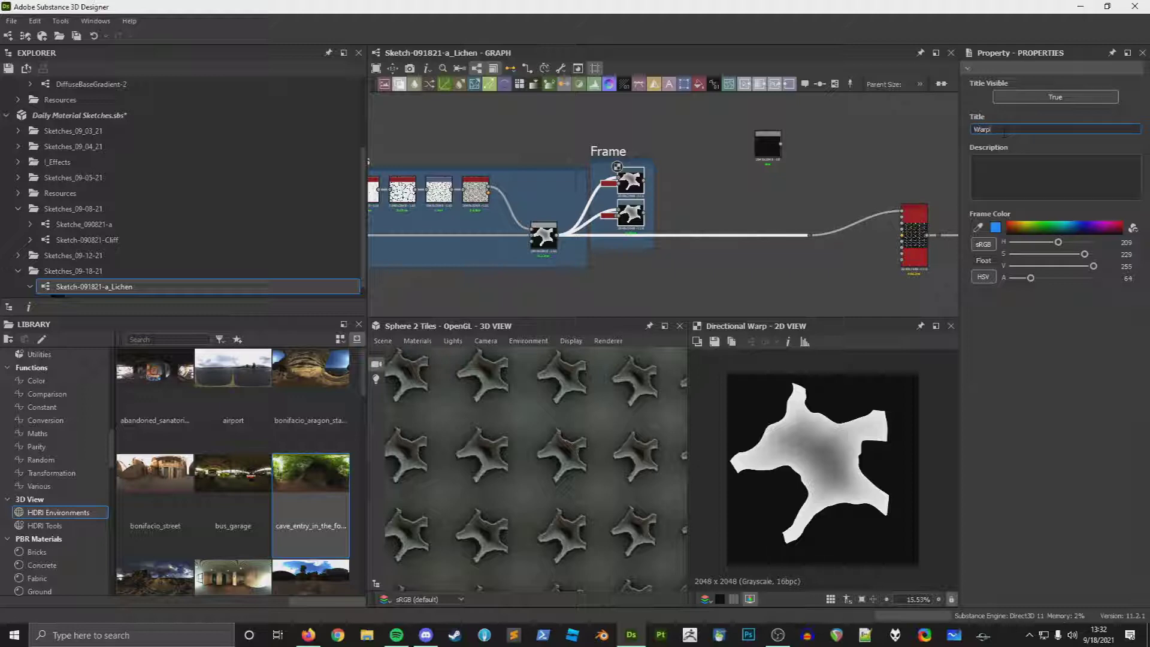
# Step: Move the Tile Sampler close to the Warping frame and set its Pattern Input Number to 3
pyautogui.moveTo(803, 223); pyautogui.dragTo(644, 175, button='middle')
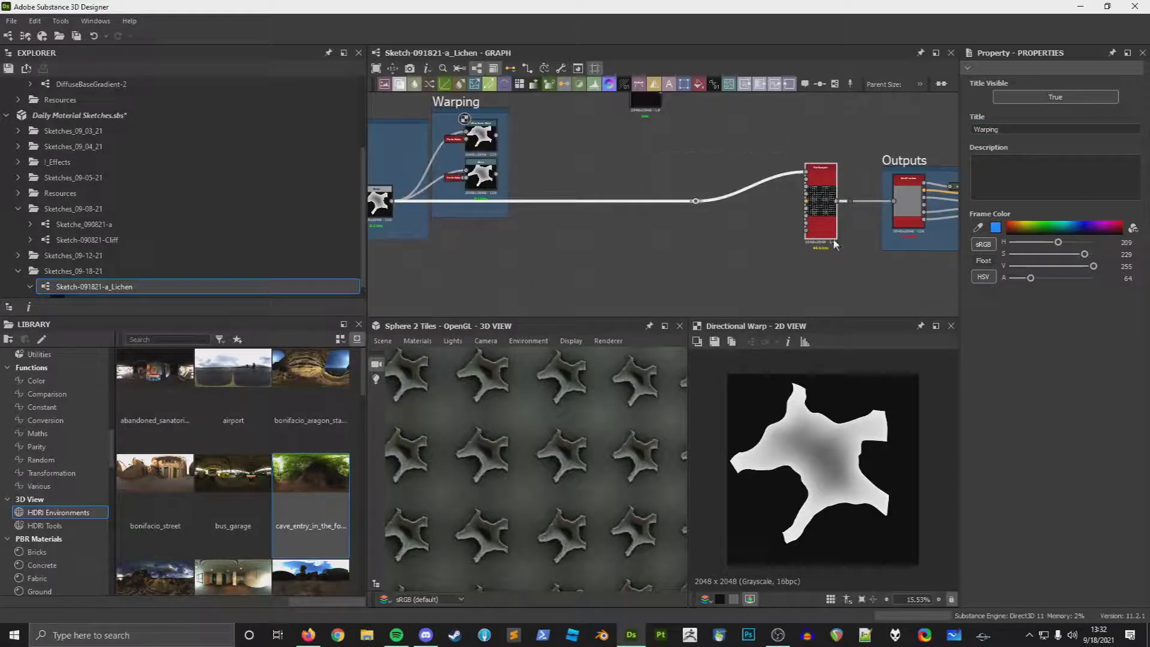
pyautogui.moveTo(819, 221); pyautogui.dragTo(598, 217)
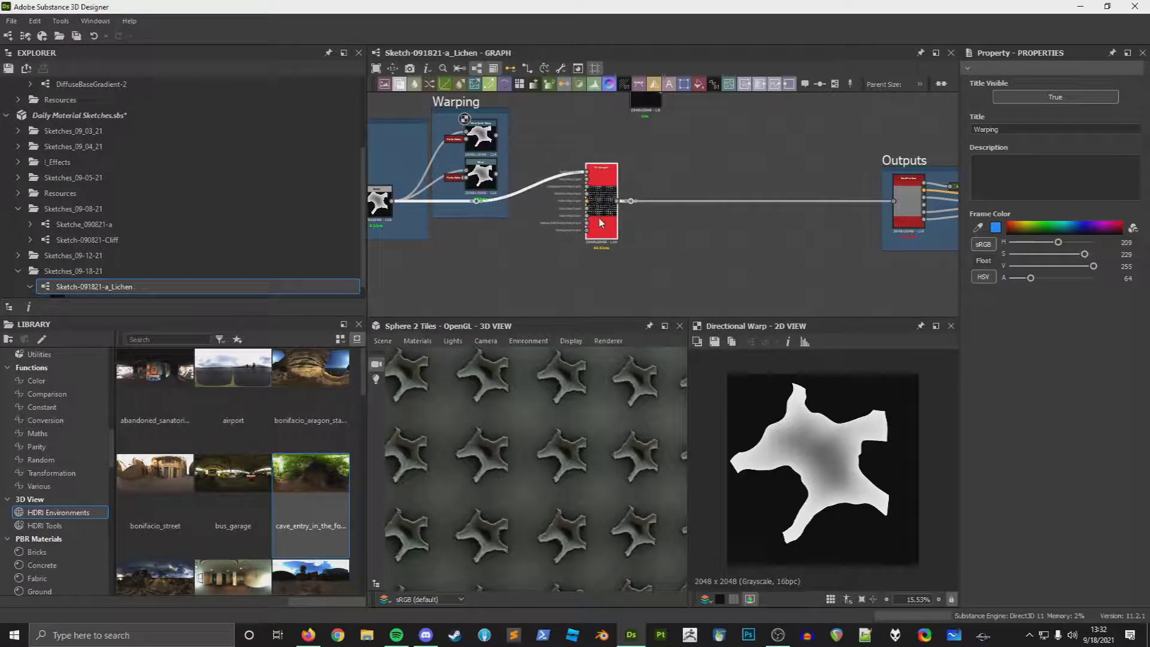
pyautogui.doubleClick(616, 199)
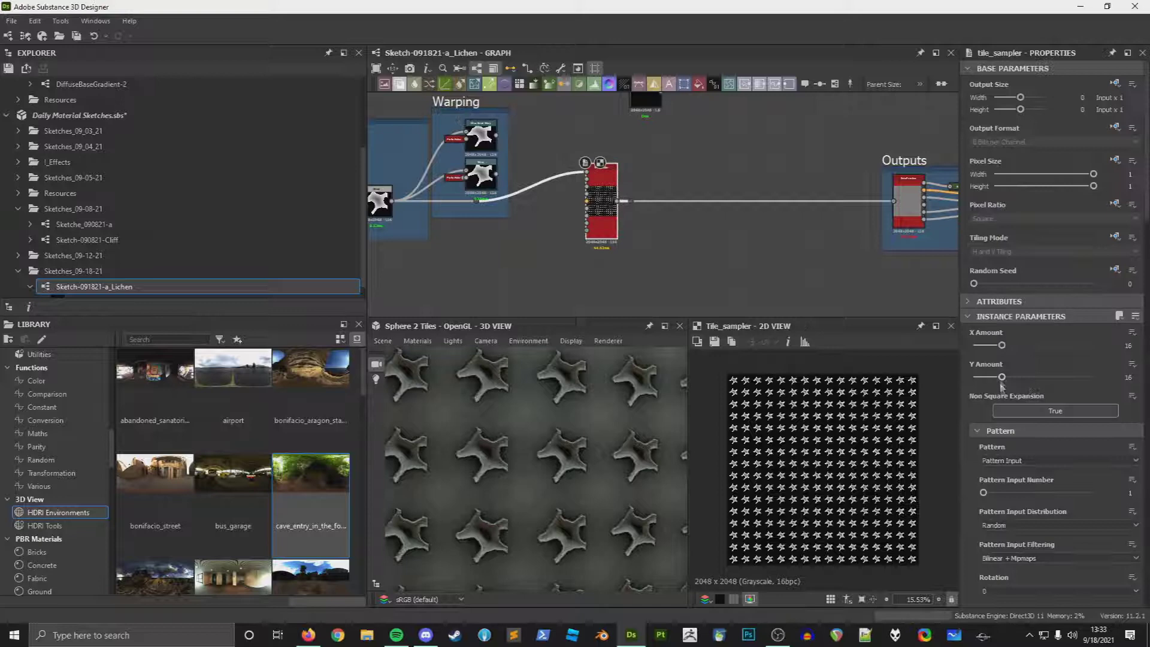
pyautogui.moveTo(983, 493); pyautogui.dragTo(1021, 495)
# Step: Connect the Directional Warp and Warp outputs to the Tile Sampler's second and third pattern inputs
pyautogui.scroll(2, 494, 174)
pyautogui.moveTo(496, 173); pyautogui.dragTo(644, 183)
pyautogui.moveTo(497, 117); pyautogui.dragTo(626, 170)
pyautogui.scroll(2, 607, 250)
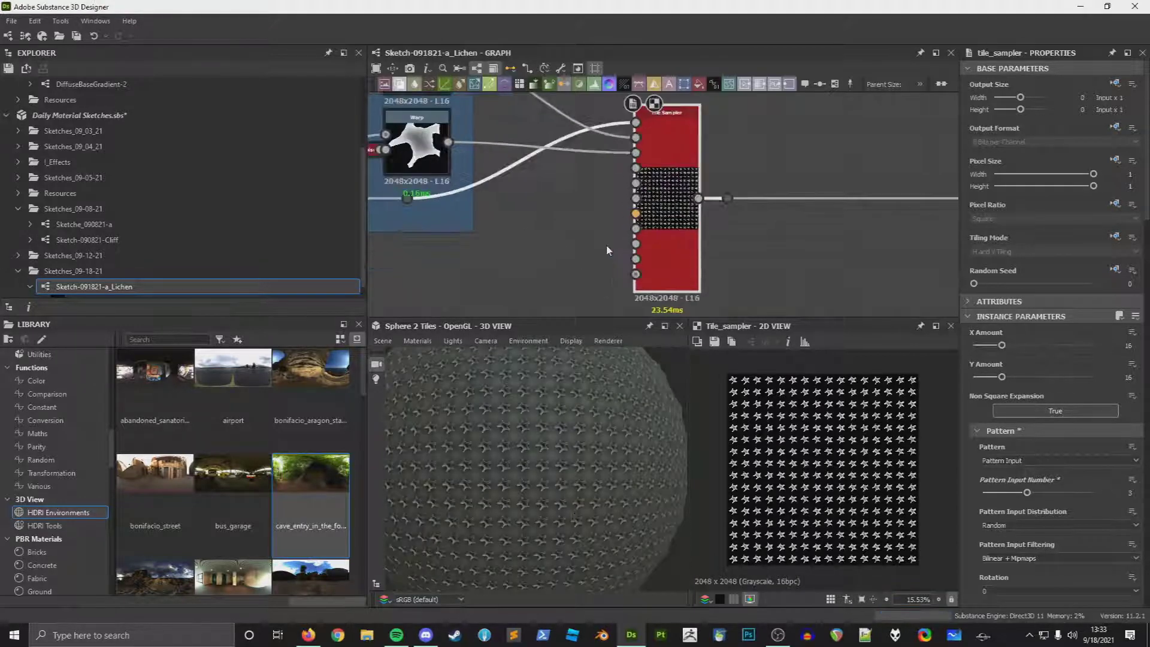
pyautogui.scroll(5, 856, 506)
pyautogui.moveTo(714, 242); pyautogui.dragTo(1138, 246, button='middle')
pyautogui.moveTo(473, 230)
pyautogui.mouseDown(button='middle')
pyautogui.moveTo(845, 269)
pyautogui.moveTo(958, 263)
pyautogui.mouseUp(button='middle')
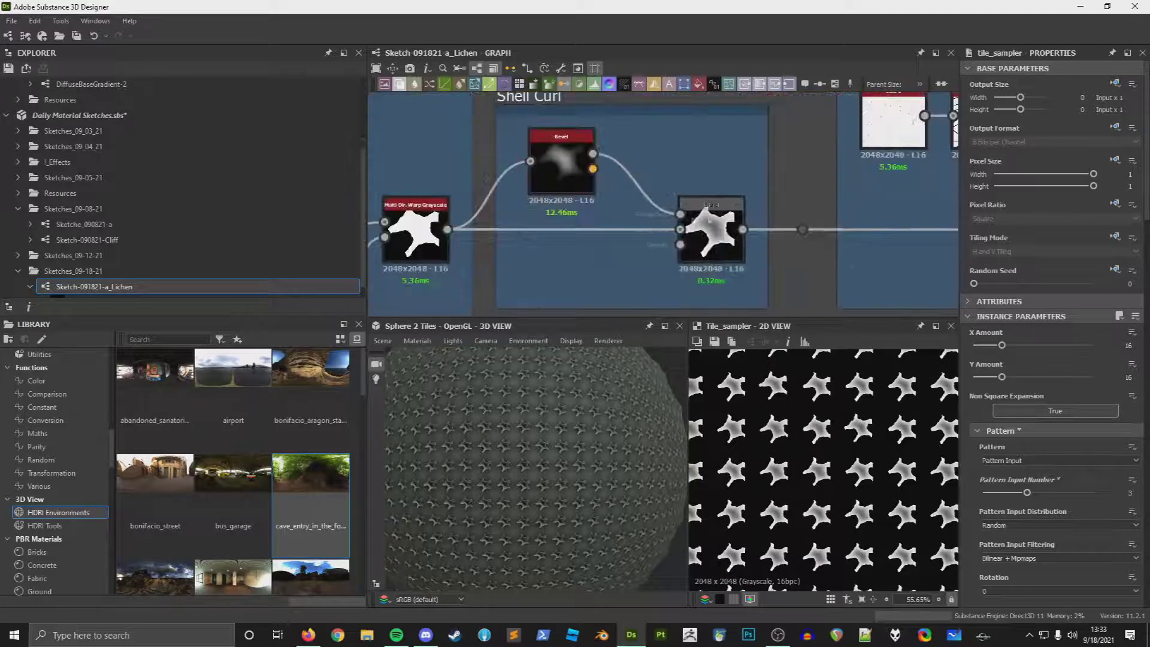
# Step: Set the opacity of the subtracting Blend in the Shell Curl frame to 0.22
pyautogui.click(710, 220)
pyautogui.moveTo(1001, 333)
pyautogui.mouseDown()
pyautogui.moveTo(982, 332)
pyautogui.moveTo(998, 331)
pyautogui.mouseUp()
pyautogui.scroll(5, 572, 447)
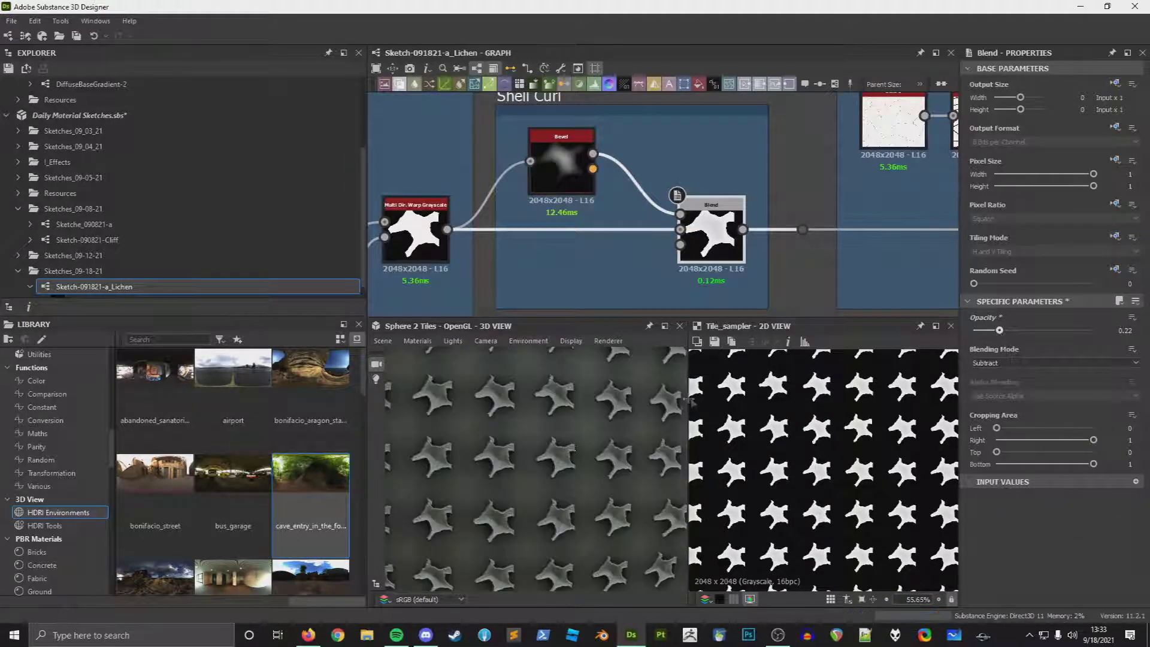
pyautogui.scroll(5, 580, 443)
# Step: Set the opacity of the multiplying Blend in the Cells frame to 0.005 and check the relief on the 3D sphere
pyautogui.moveTo(797, 252); pyautogui.dragTo(585, 252, button='middle')
pyautogui.moveTo(839, 220); pyautogui.dragTo(611, 292, button='middle')
pyautogui.click(896, 291)
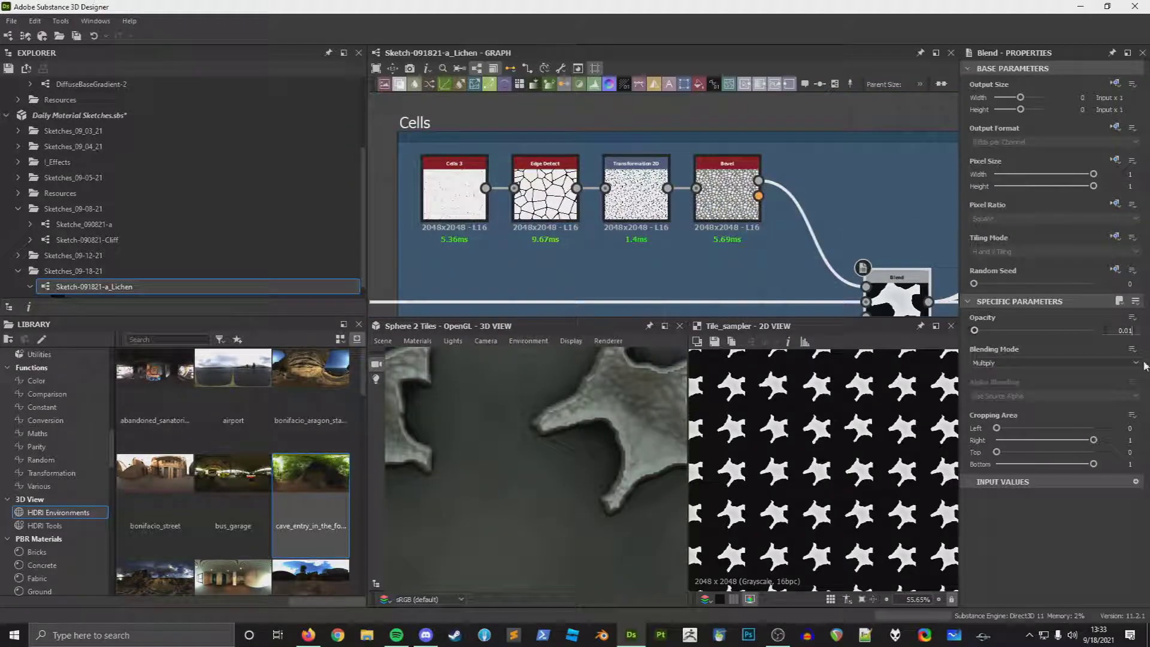
pyautogui.scroll(-5, 605, 441)
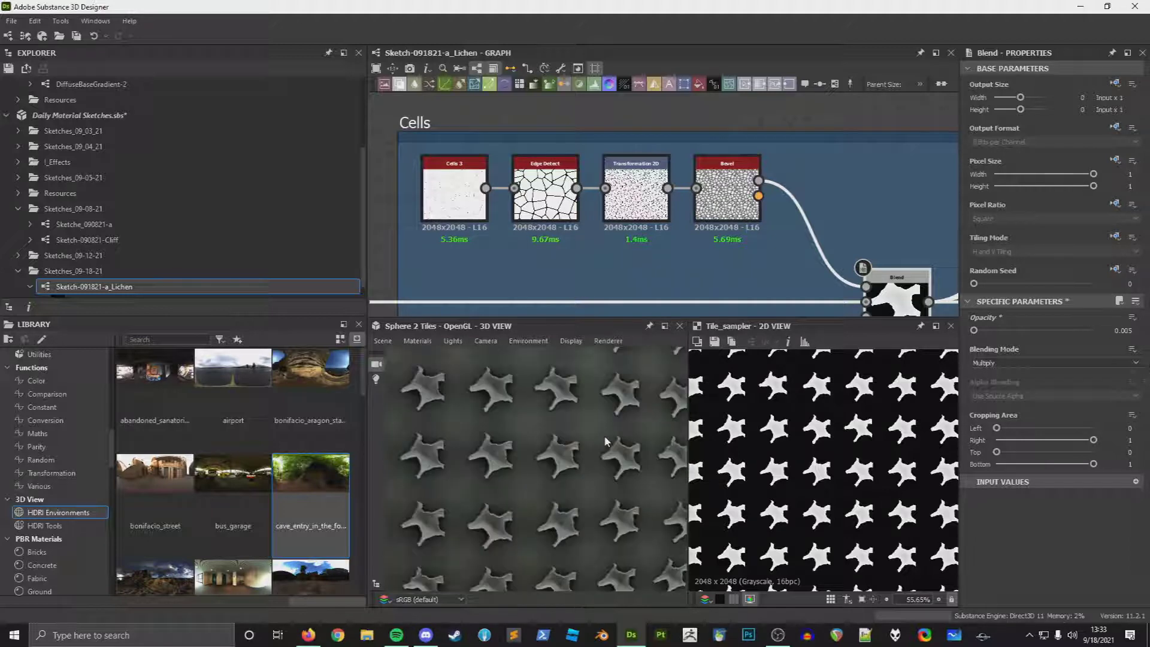
pyautogui.scroll(-10, 601, 434)
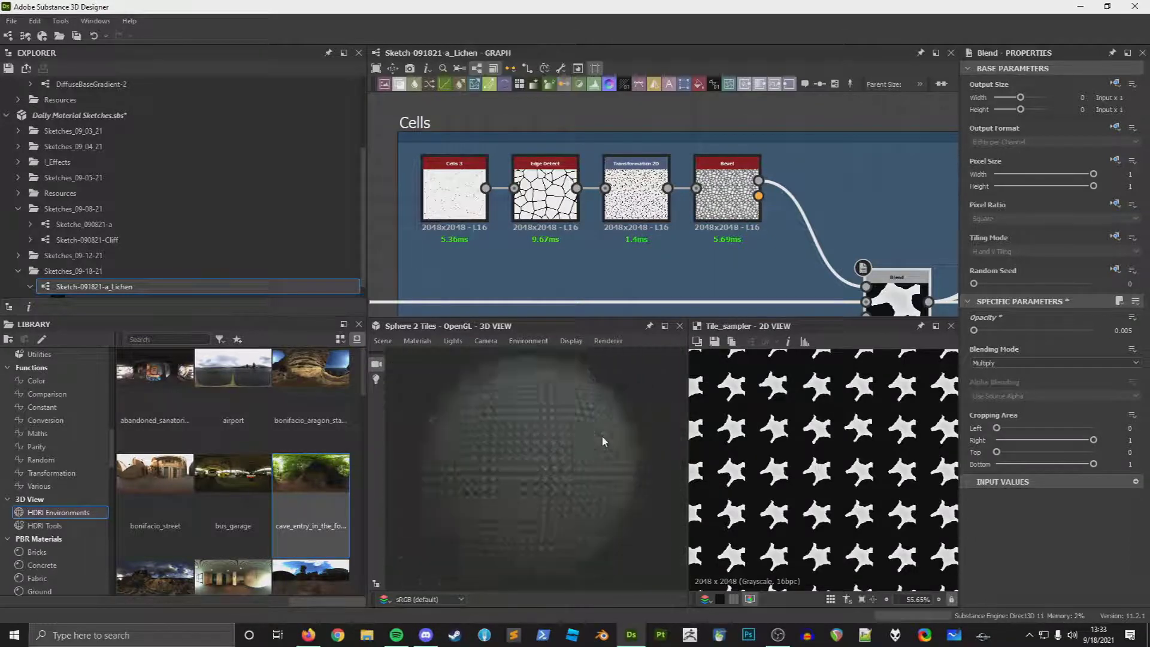
pyautogui.scroll(5, 597, 462)
pyautogui.scroll(3, 757, 254)
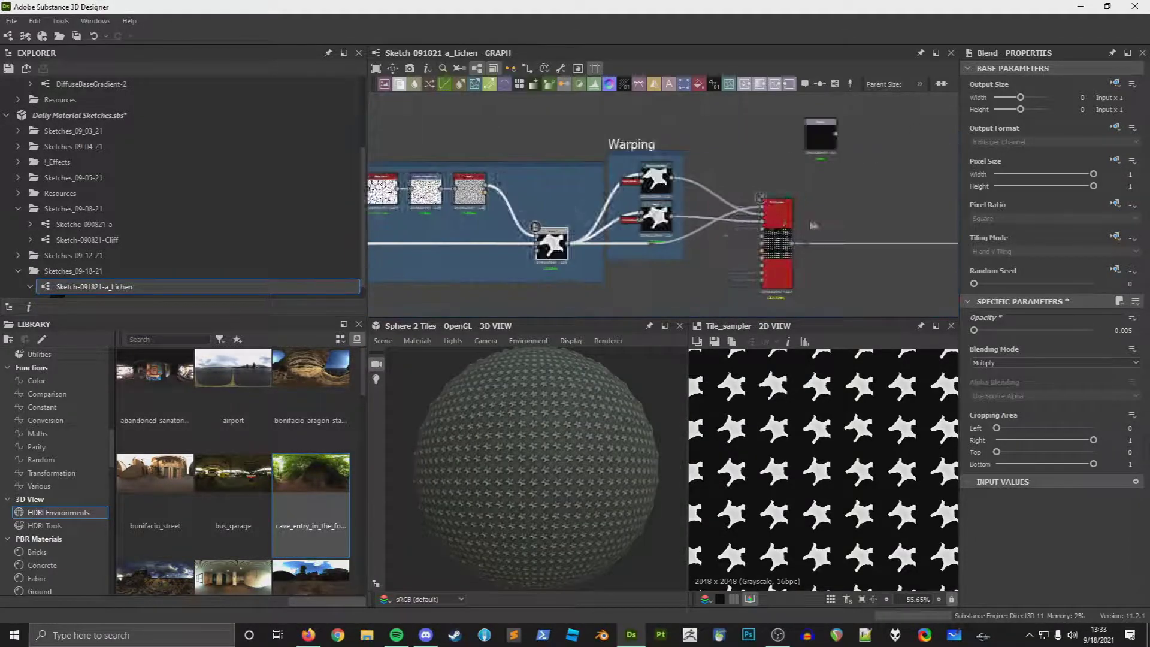
# Step: Move the Height input node below the Warping frame, beside the Tile Sampler's map inputs
pyautogui.click(771, 242)
pyautogui.moveTo(778, 241); pyautogui.dragTo(756, 237, button='middle')
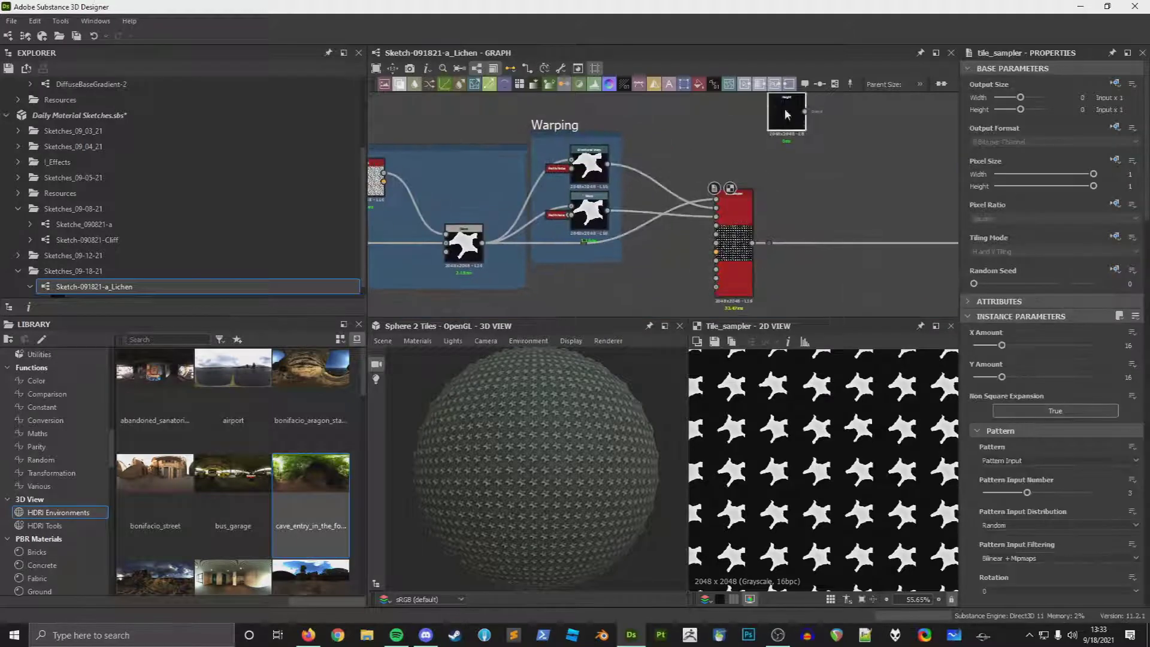
pyautogui.moveTo(786, 112); pyautogui.dragTo(641, 285)
pyautogui.moveTo(641, 285); pyautogui.dragTo(717, 227, button='middle')
pyautogui.moveTo(716, 227); pyautogui.dragTo(678, 240)
# Step: Connect the Height input node to the Tile Sampler's color, mask and pattern distribution map inputs
pyautogui.scroll(3, 708, 245)
pyautogui.moveTo(779, 262); pyautogui.dragTo(715, 265, button='middle')
pyautogui.moveTo(785, 206)
pyautogui.mouseDown()
pyautogui.moveTo(688, 210)
pyautogui.moveTo(620, 238)
pyautogui.moveTo(796, 185)
pyautogui.moveTo(785, 192)
pyautogui.mouseUp()
pyautogui.click(620, 238)
pyautogui.moveTo(621, 238); pyautogui.dragTo(784, 177)
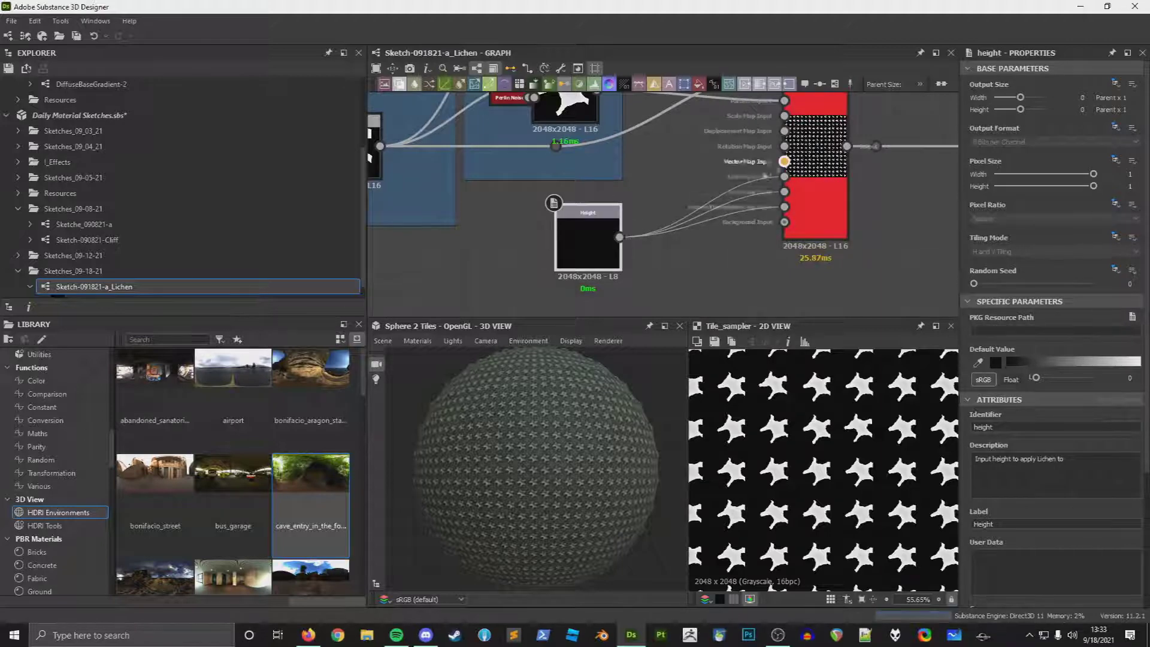
# Step: Feed Height through a Normal node of intensity 20 into the Vector Map Input, and connect it directly to the scale, displacement and rotation map inputs
pyautogui.moveTo(621, 237); pyautogui.dragTo(785, 162)
pyautogui.press('space')
pyautogui.write('nor')
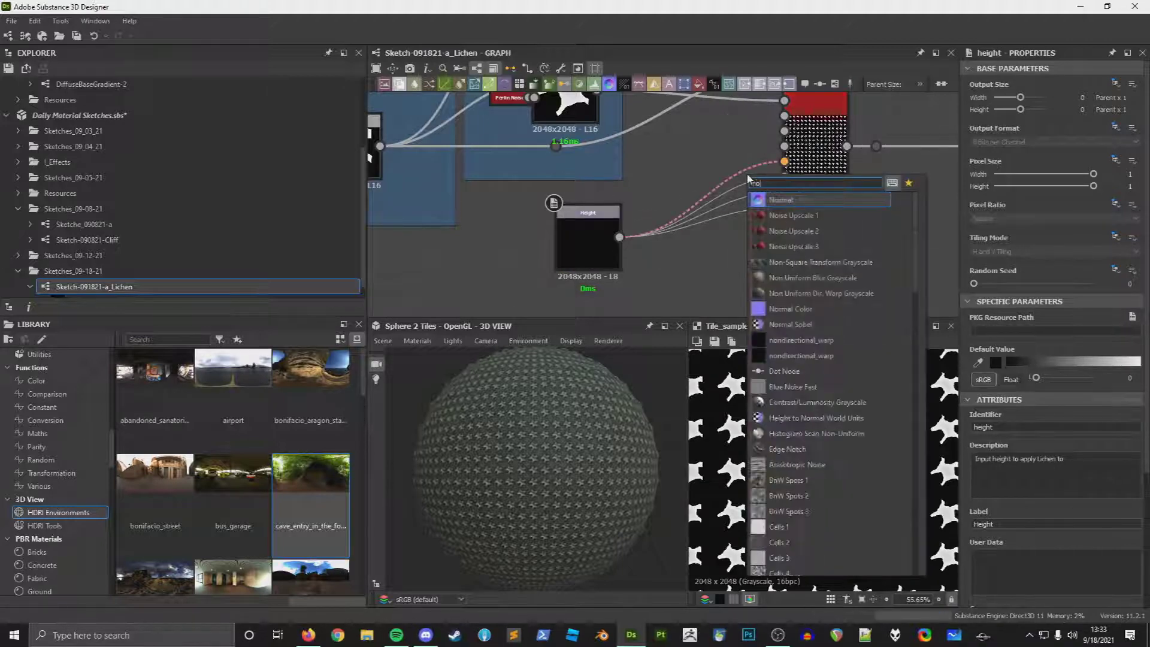
pyautogui.press('Return')
pyautogui.click(1131, 328)
pyautogui.write('5')
pyautogui.press('Return')
pyautogui.write('20')
pyautogui.press('Return')
pyautogui.moveTo(885, 231); pyautogui.dragTo(885, 246, button='middle')
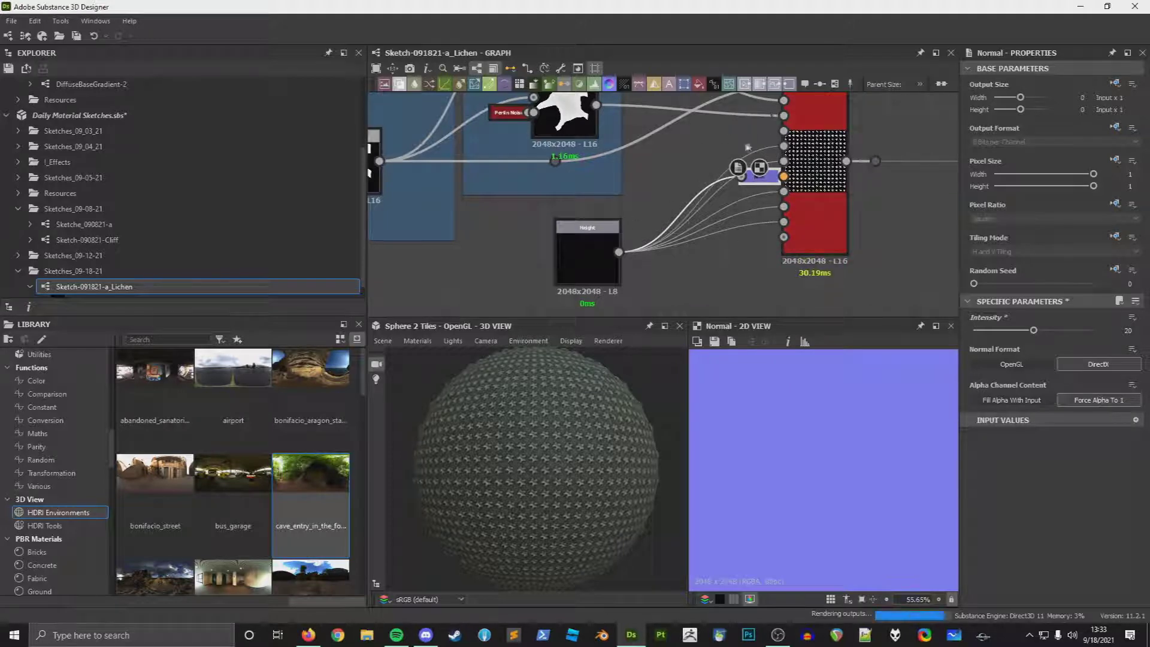
pyautogui.moveTo(594, 265); pyautogui.dragTo(488, 324, button='middle')
pyautogui.click(575, 277)
# Step: Set the Tile Sampler's X Amount and Y Amount to 48 and its Scale to 3.35
pyautogui.doubleClick(727, 263)
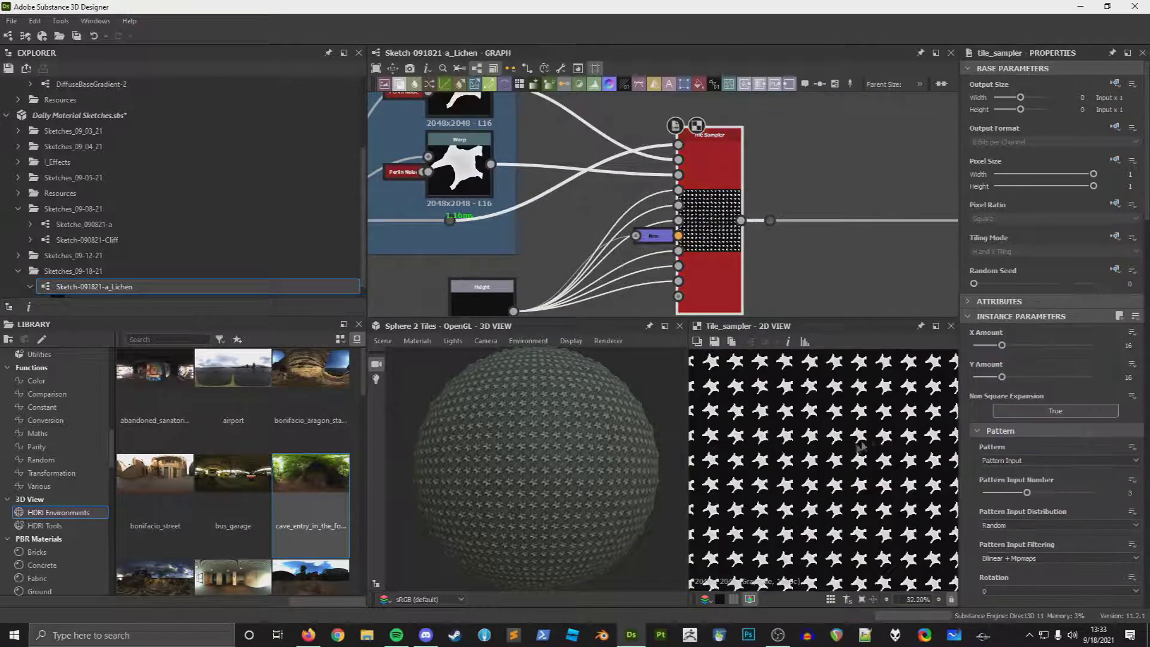
pyautogui.scroll(-3, 861, 446)
pyautogui.scroll(-5, 1041, 421)
pyautogui.scroll(-2, 1040, 421)
pyautogui.scroll(4, 1095, 261)
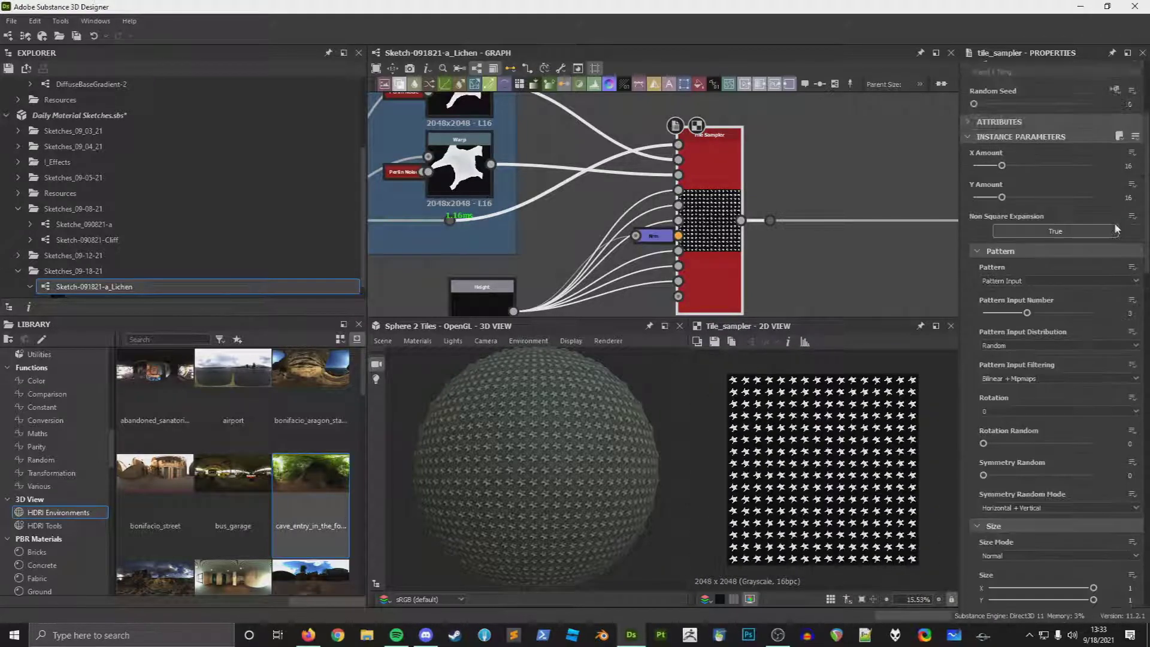
pyautogui.click(1128, 166)
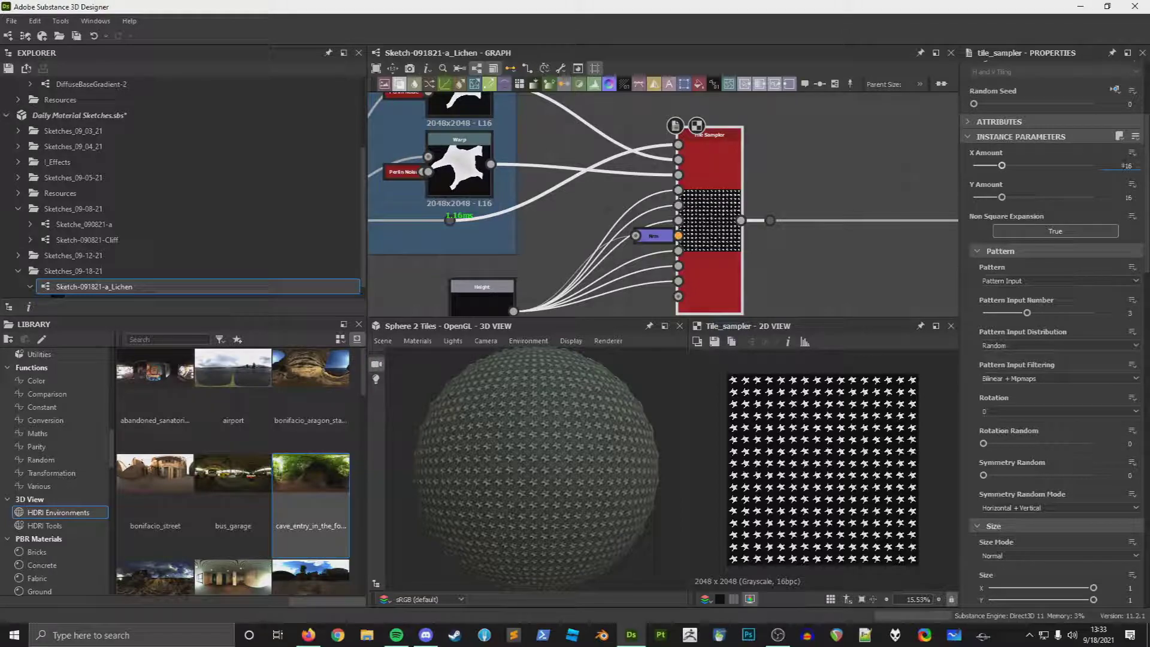
pyautogui.write('48')
pyautogui.press('Return')
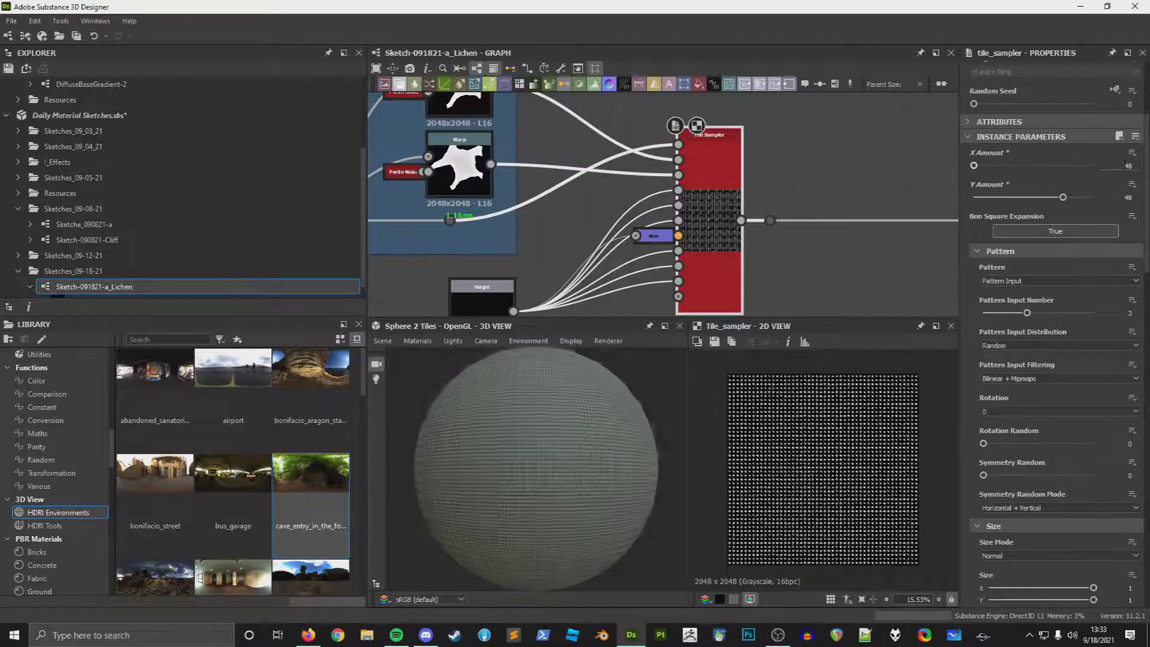
pyautogui.scroll(-5, 1054, 389)
pyautogui.moveTo(994, 388); pyautogui.dragTo(1020, 388)
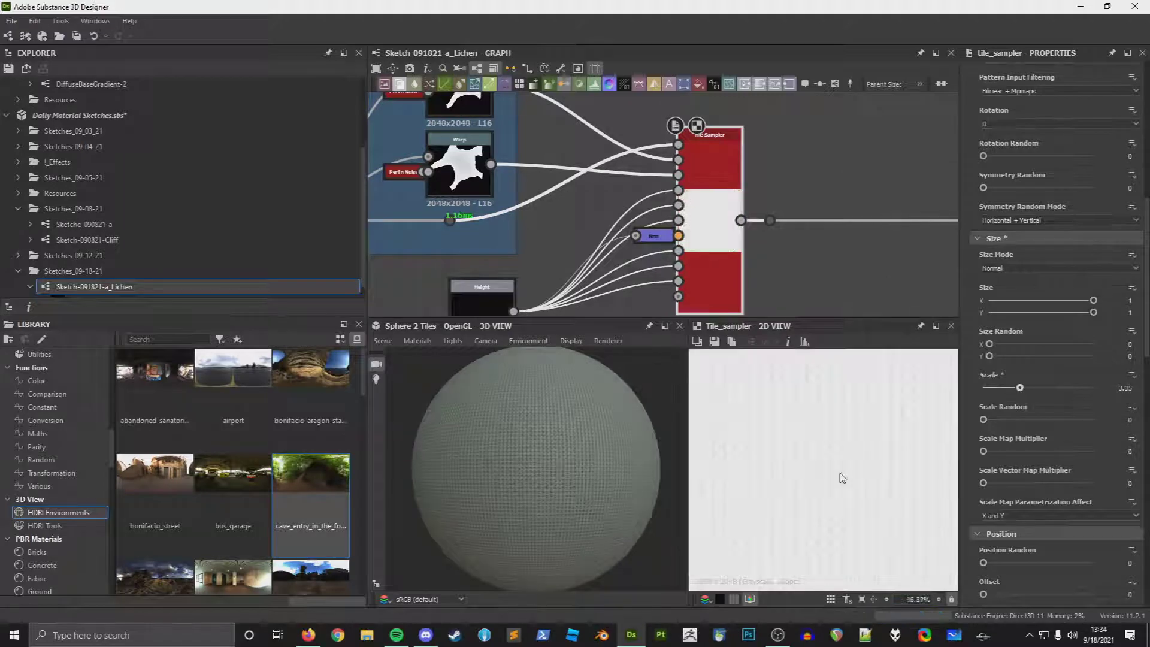
# Step: Try a Mask Random of 0.62 on the Tile Sampler and return it to 0
pyautogui.scroll(-12, 1020, 453)
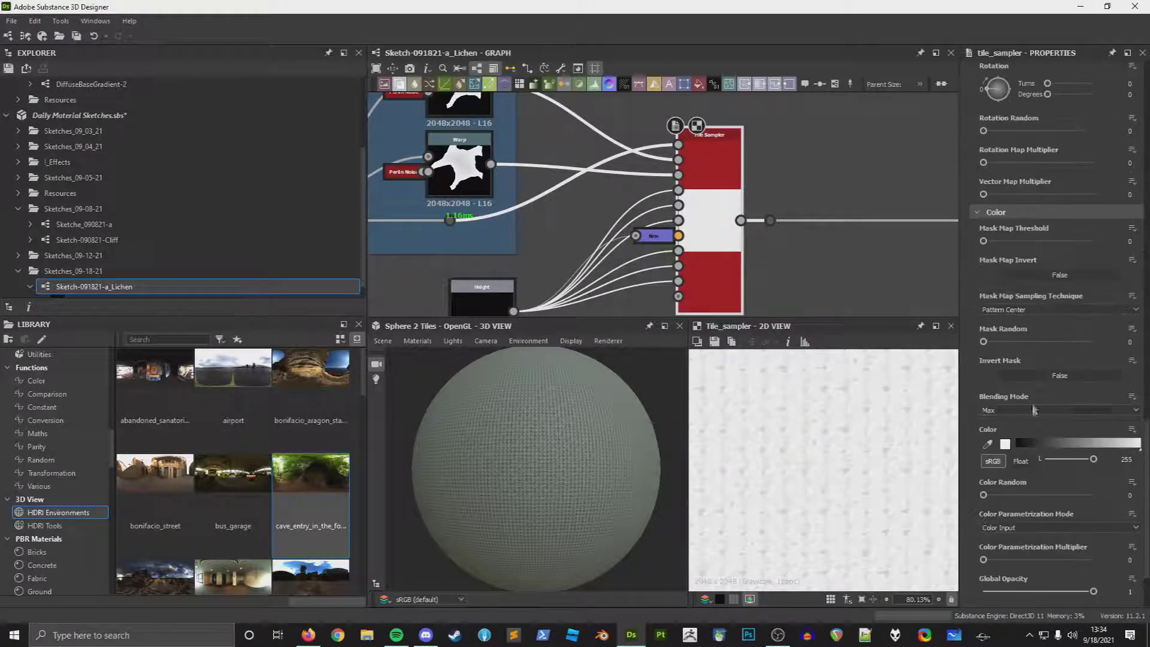
pyautogui.click(1051, 342)
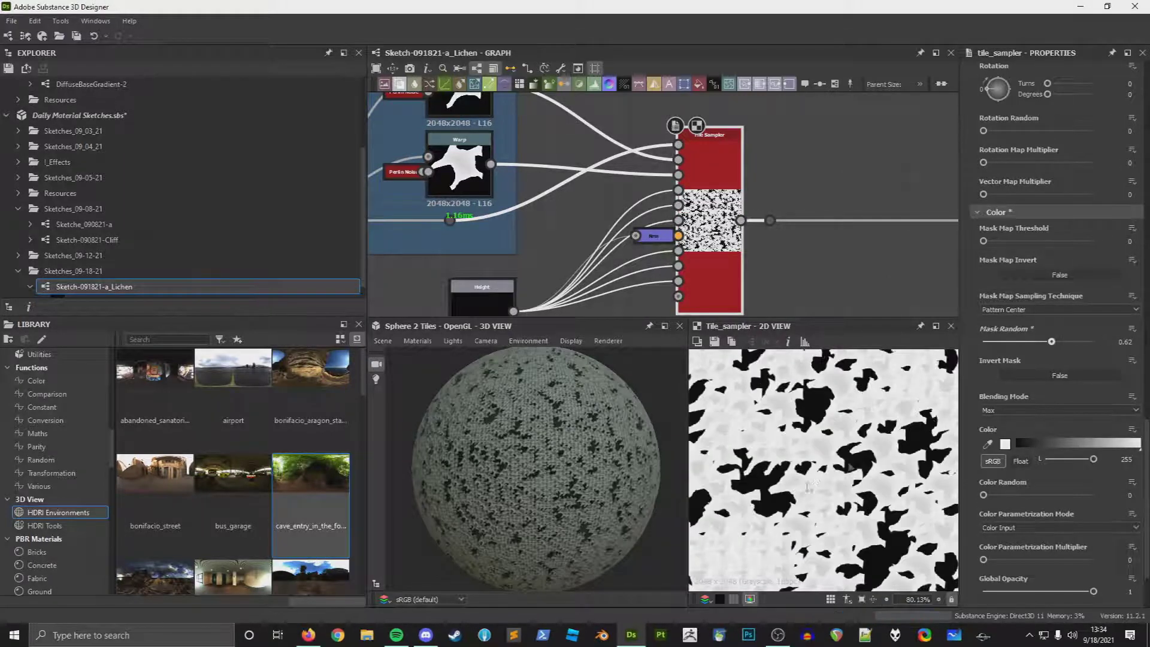
pyautogui.scroll(-3, 1064, 469)
pyautogui.scroll(-6, 849, 470)
pyautogui.scroll(-3, 859, 428)
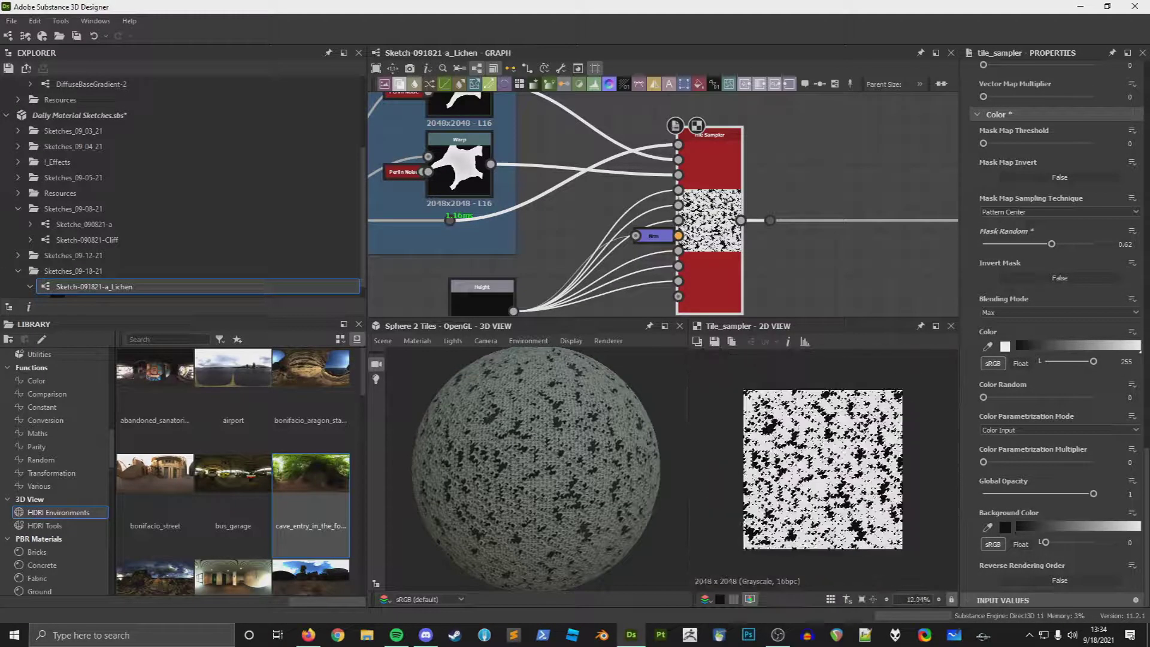
pyautogui.moveTo(1051, 244); pyautogui.dragTo(958, 244)
# Step: Set the Tile Sampler's Rotation Random and Symmetry Random to 1
pyautogui.scroll(15, 1062, 313)
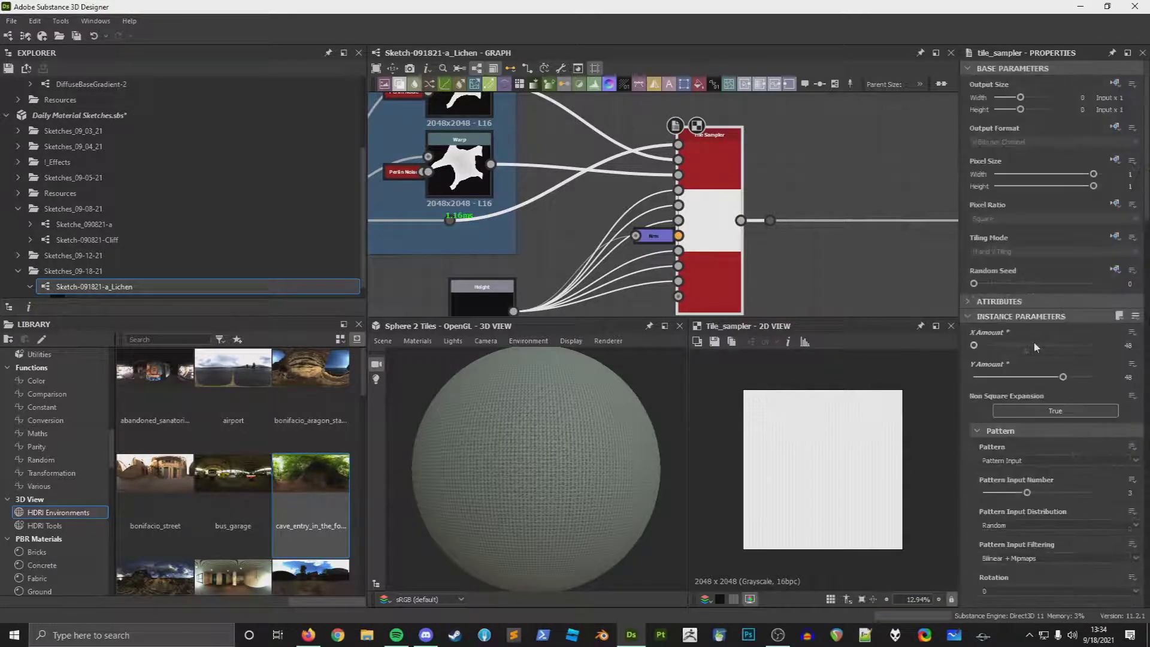
pyautogui.scroll(-3, 1072, 239)
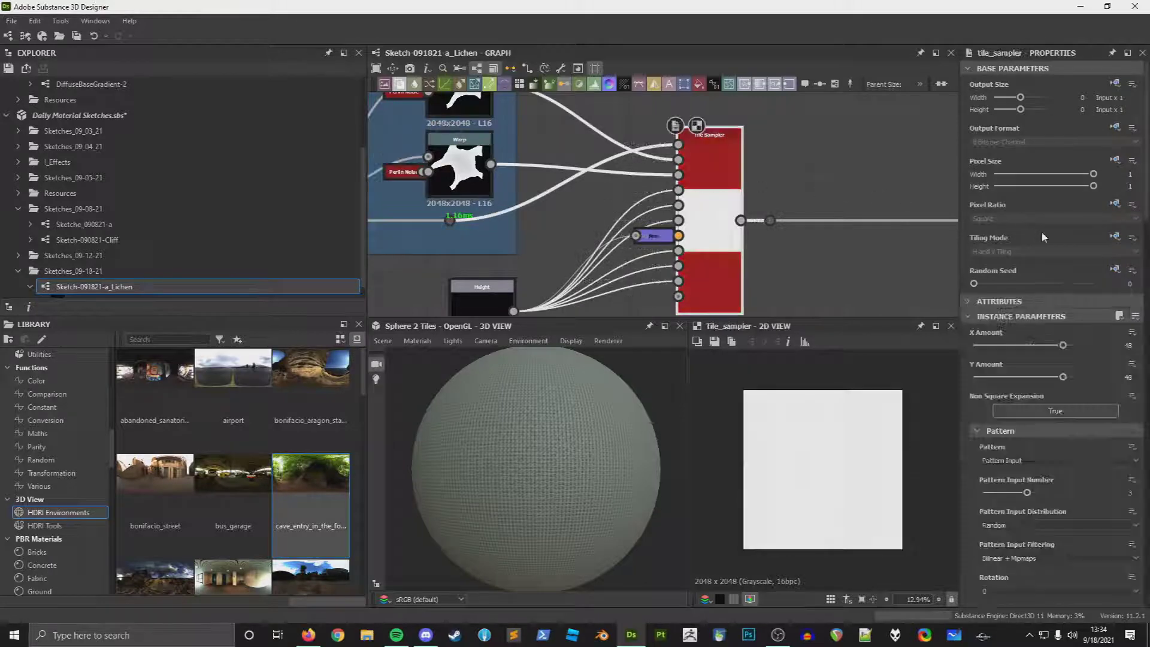
pyautogui.scroll(-3, 1048, 236)
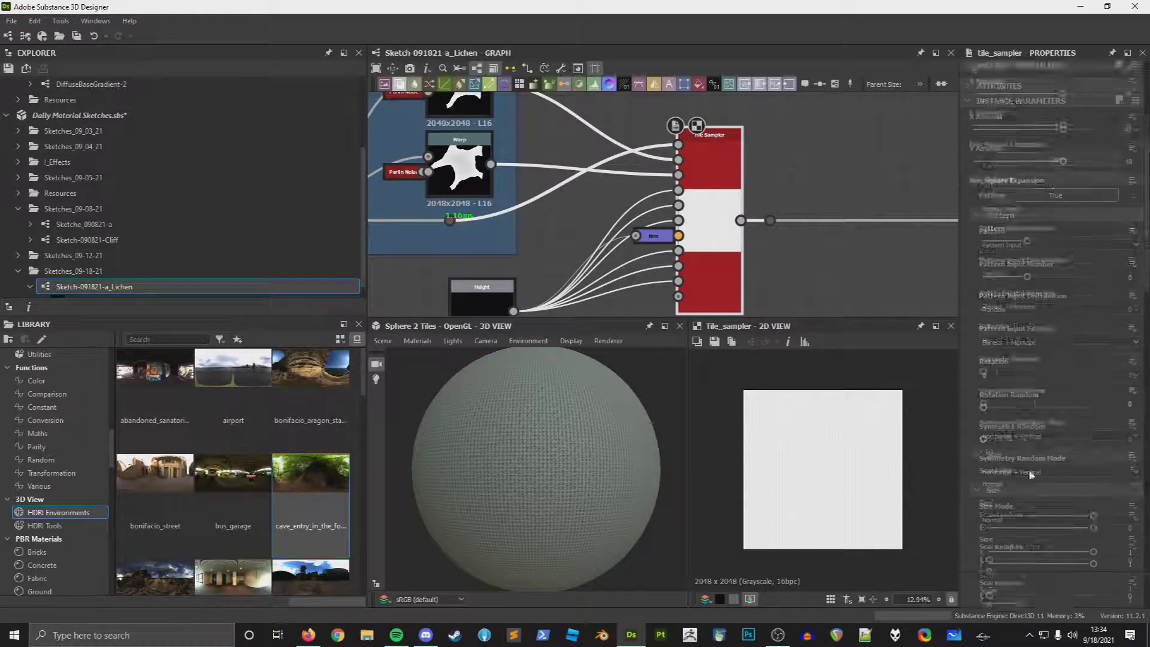
pyautogui.scroll(-2, 1030, 473)
pyautogui.moveTo(1065, 331); pyautogui.dragTo(1093, 332)
pyautogui.scroll(-3, 1040, 382)
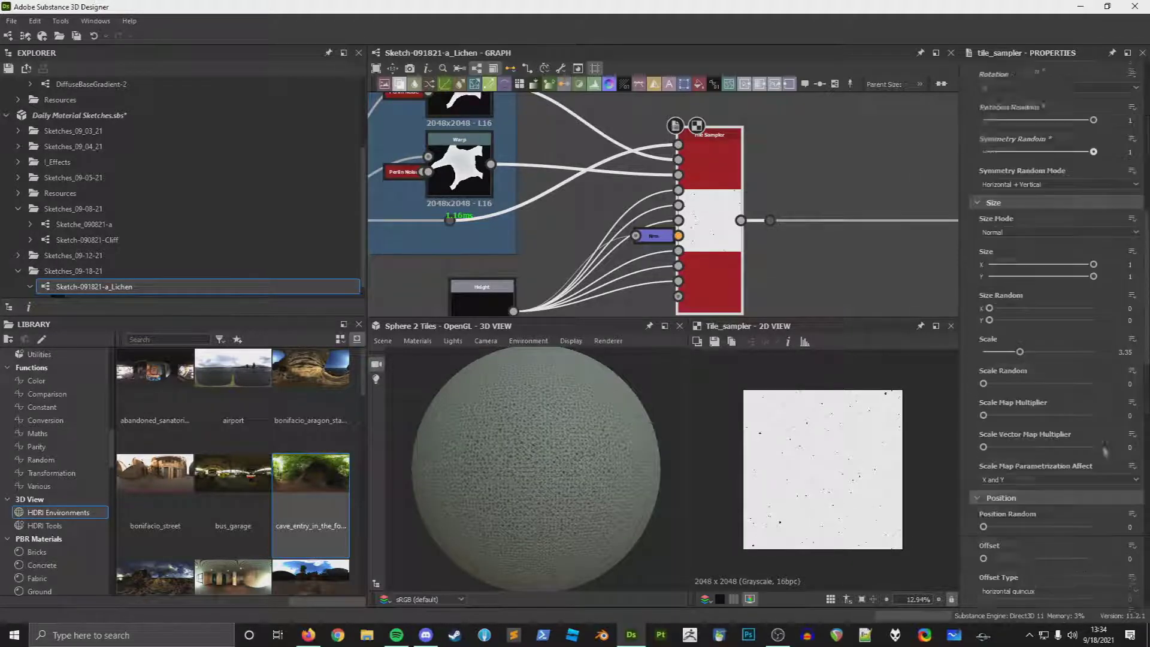
# Step: Set the Tile Sampler's position Offset to 0.5
pyautogui.click(1119, 520)
pyautogui.write('0.5')
pyautogui.press('Return')
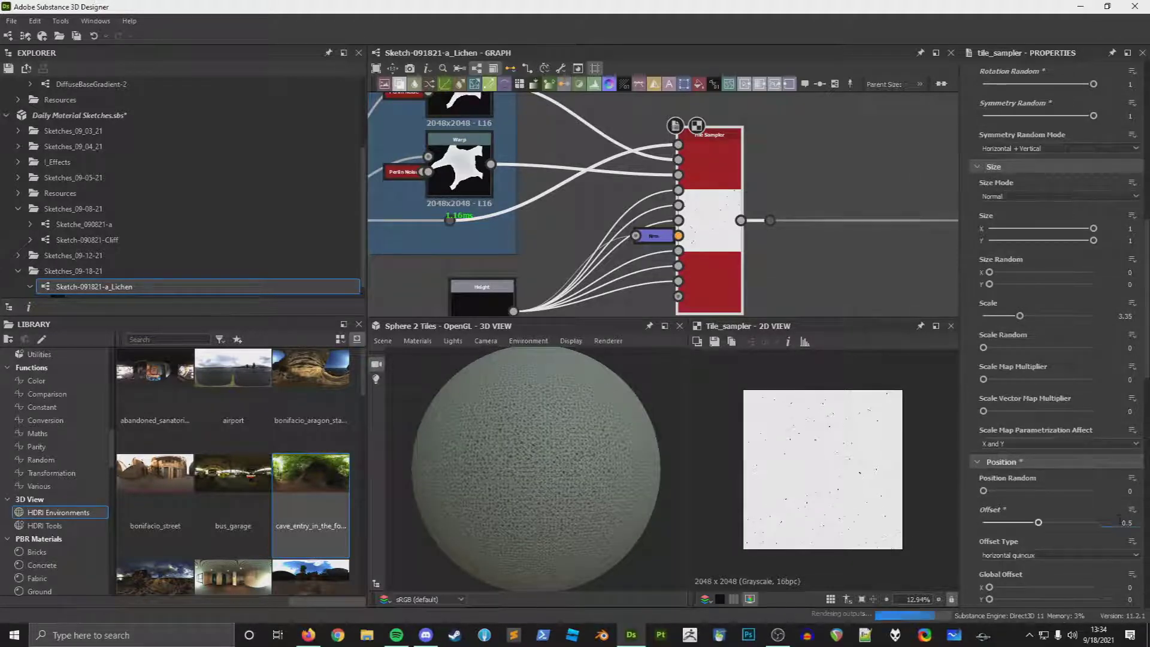
# Step: Move the Height input node slightly farther away from the Tile Sampler
pyautogui.moveTo(805, 287); pyautogui.dragTo(754, 255, button='middle')
pyautogui.scroll(-3, 780, 244)
pyautogui.moveTo(602, 247); pyautogui.dragTo(722, 225, button='middle')
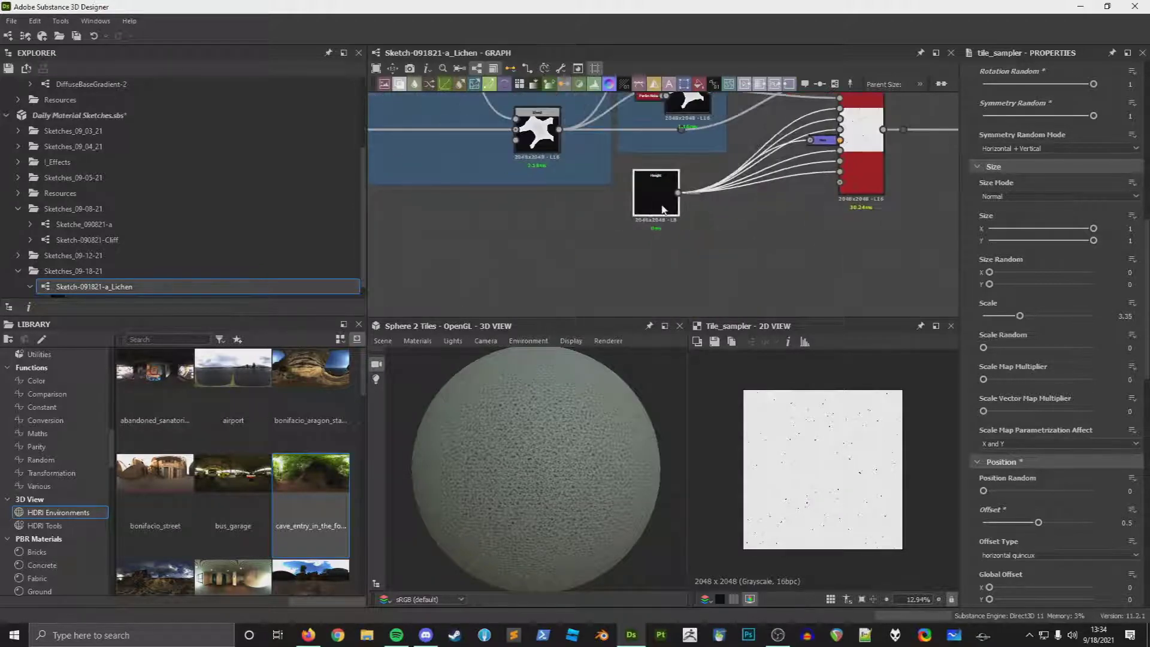
pyautogui.moveTo(656, 189); pyautogui.dragTo(639, 193)
pyautogui.press('space')
pyautogui.write('perlin')
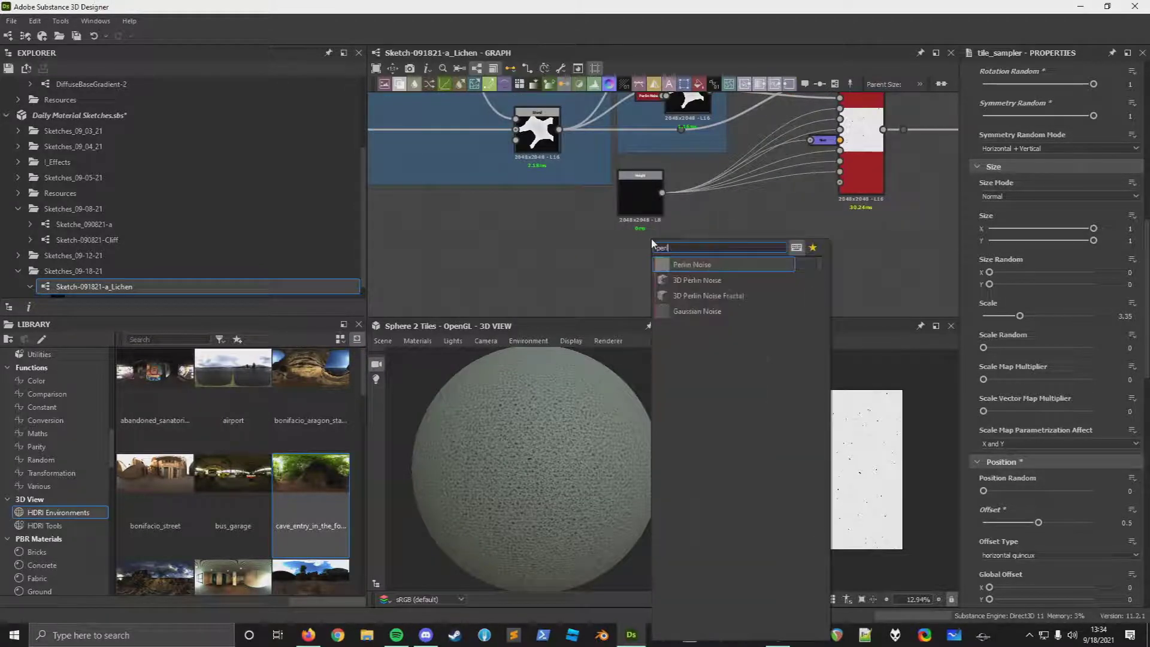
pyautogui.press('Return')
pyautogui.hotkey('ctrl', 'z')
# Step: Add the Sketch-090821-Cliff graph below the Height node and transfer the Height node's connections to the cliff's height output
pyautogui.scroll(-1, 103, 241)
pyautogui.moveTo(103, 224)
pyautogui.mouseDown()
pyautogui.moveTo(593, 232)
pyautogui.moveTo(549, 202)
pyautogui.moveTo(606, 239)
pyautogui.mouseUp()
pyautogui.scroll(1, 549, 202)
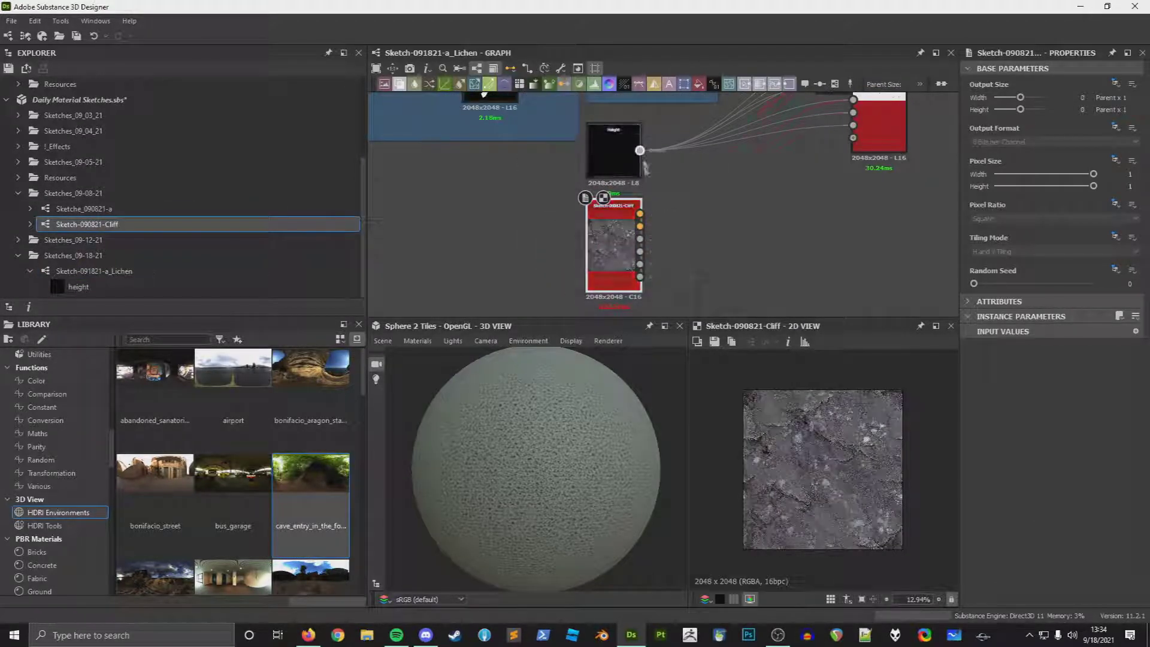
pyautogui.keyDown('shift'); pyautogui.moveTo(640, 150); pyautogui.dragTo(640, 264); pyautogui.keyUp('shift')
pyautogui.doubleClick(616, 268)
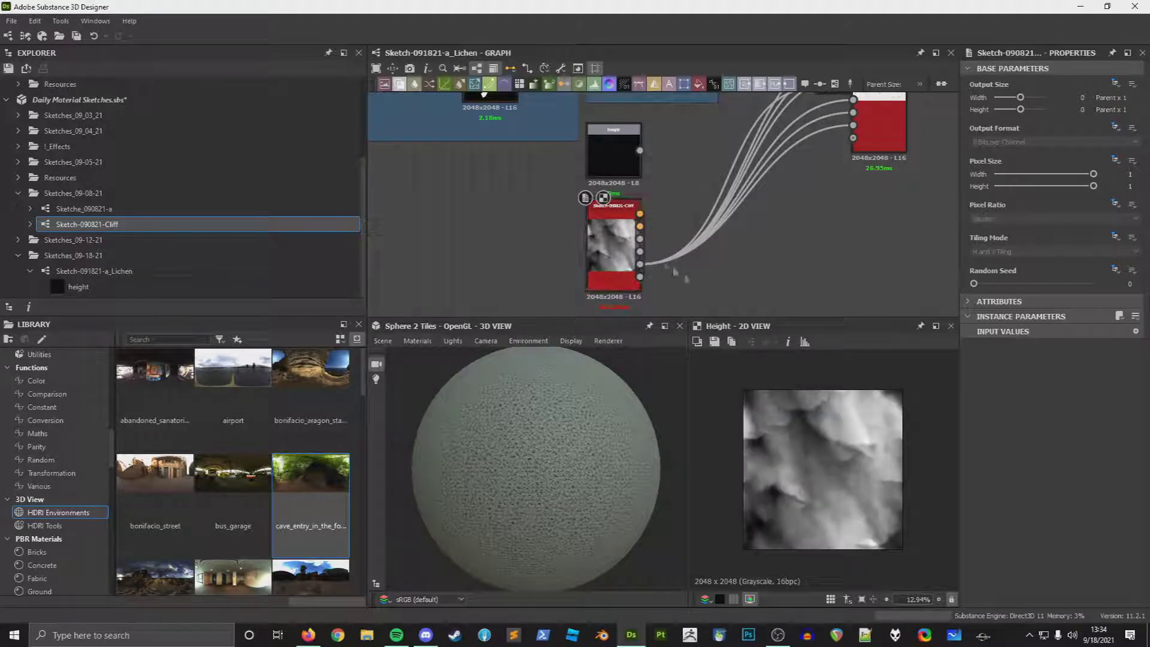
# Step: Set the Tile Sampler's Color Random to 1
pyautogui.scroll(1, 700, 285)
pyautogui.click(776, 231)
pyautogui.moveTo(776, 231); pyautogui.dragTo(626, 292, button='middle')
pyautogui.click(811, 134)
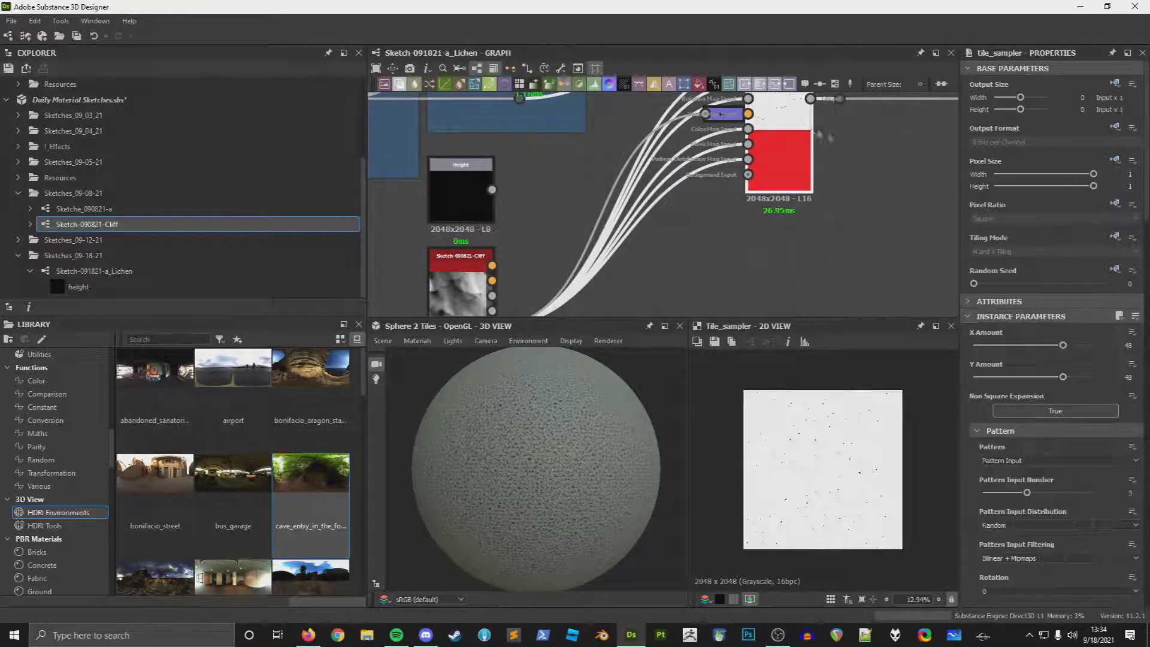
pyautogui.scroll(1, 811, 134)
pyautogui.scroll(2, 845, 469)
pyautogui.scroll(-10, 1031, 473)
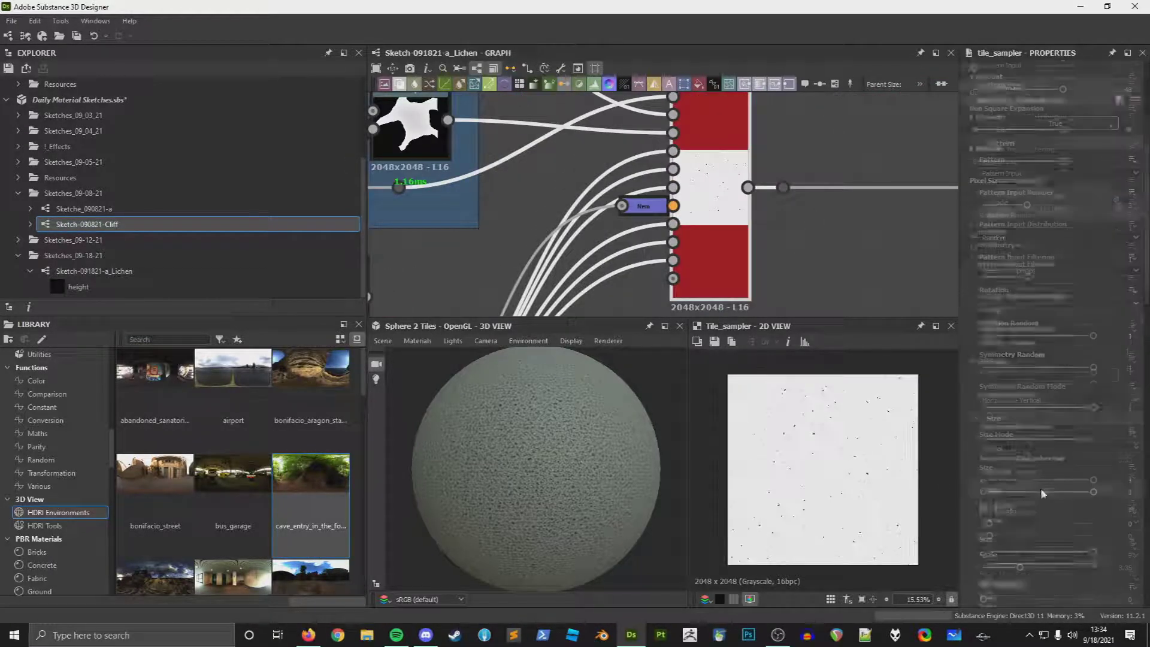
pyautogui.scroll(-3, 1031, 474)
pyautogui.moveTo(983, 459); pyautogui.dragTo(1102, 458)
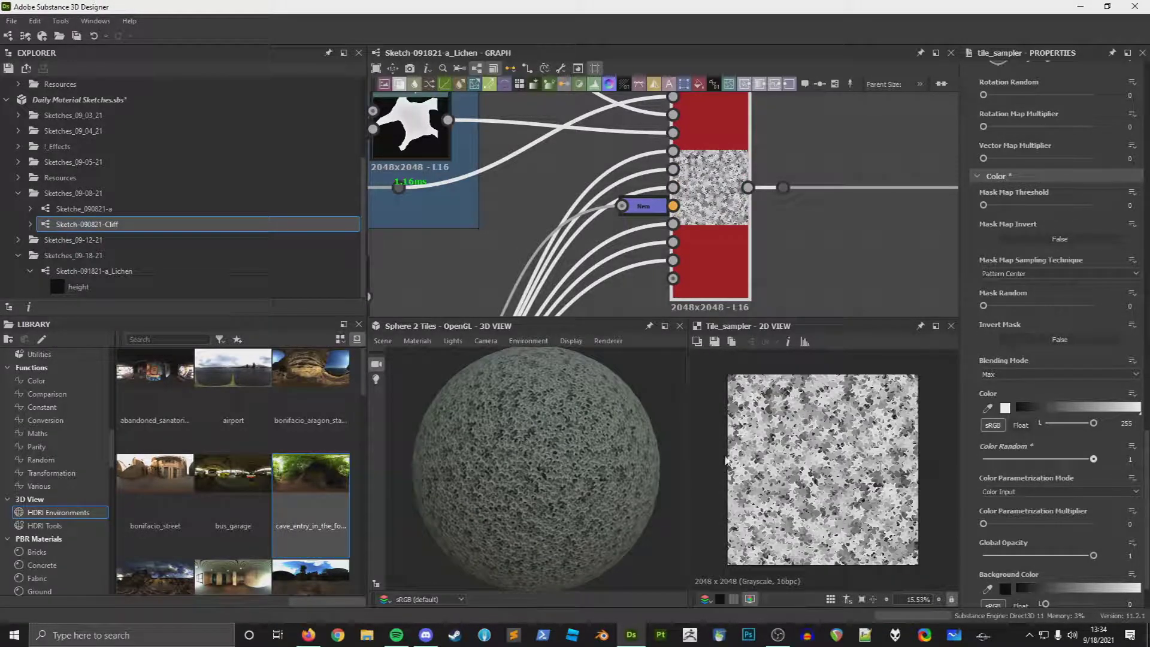
# Step: Inspect the scattered shapes in the 3D view and set the Tile Sampler's Mask Map Threshold to 0.17
pyautogui.scroll(5, 533, 479)
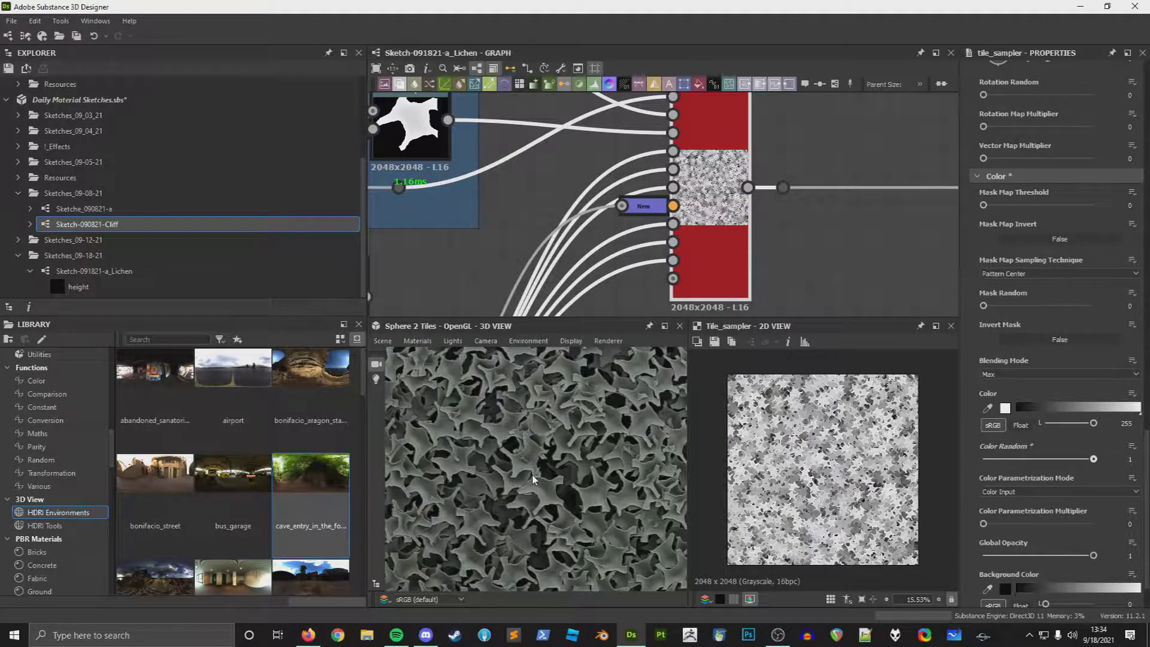
pyautogui.scroll(-3, 533, 479)
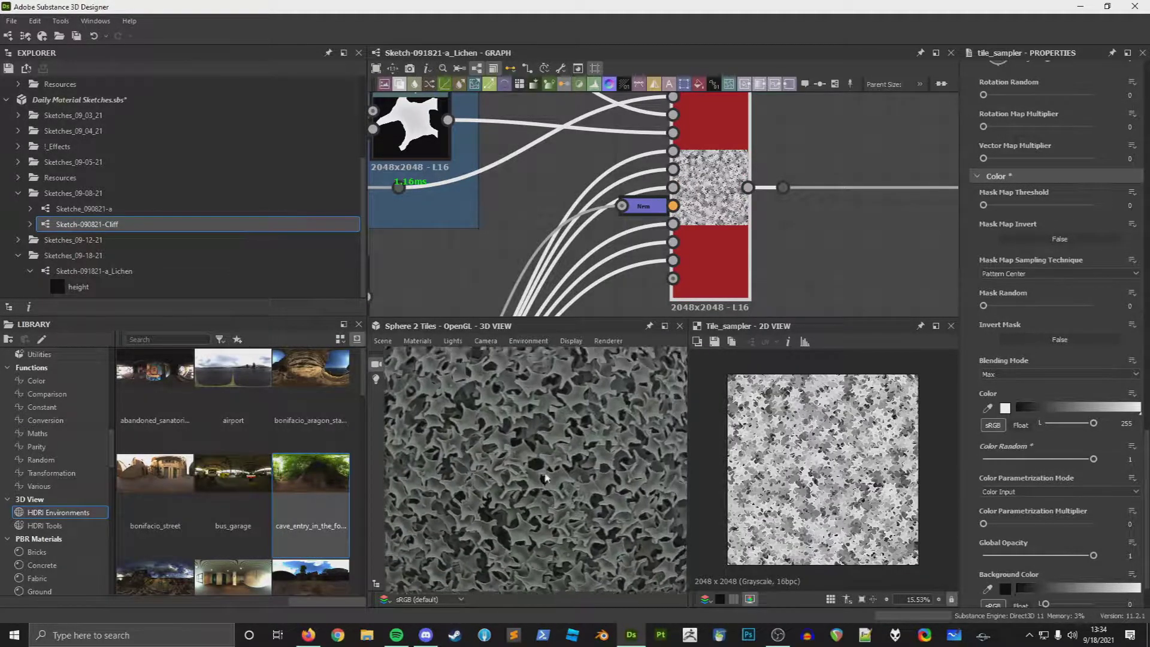
pyautogui.scroll(3, 1026, 401)
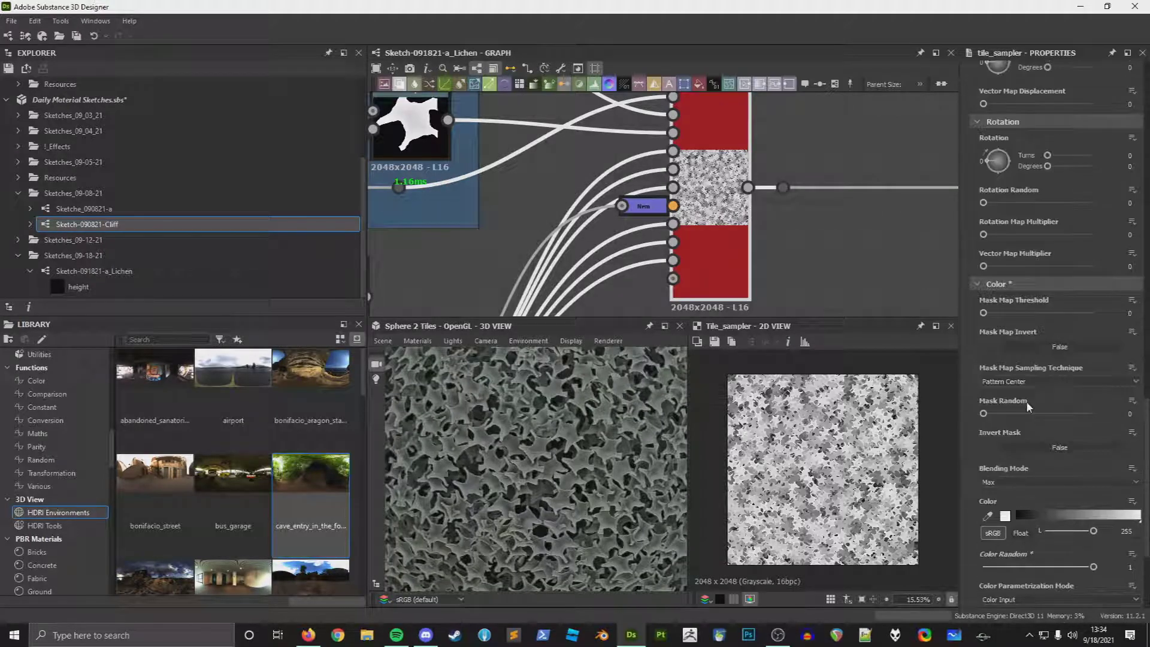
pyautogui.moveTo(984, 313); pyautogui.dragTo(1002, 313)
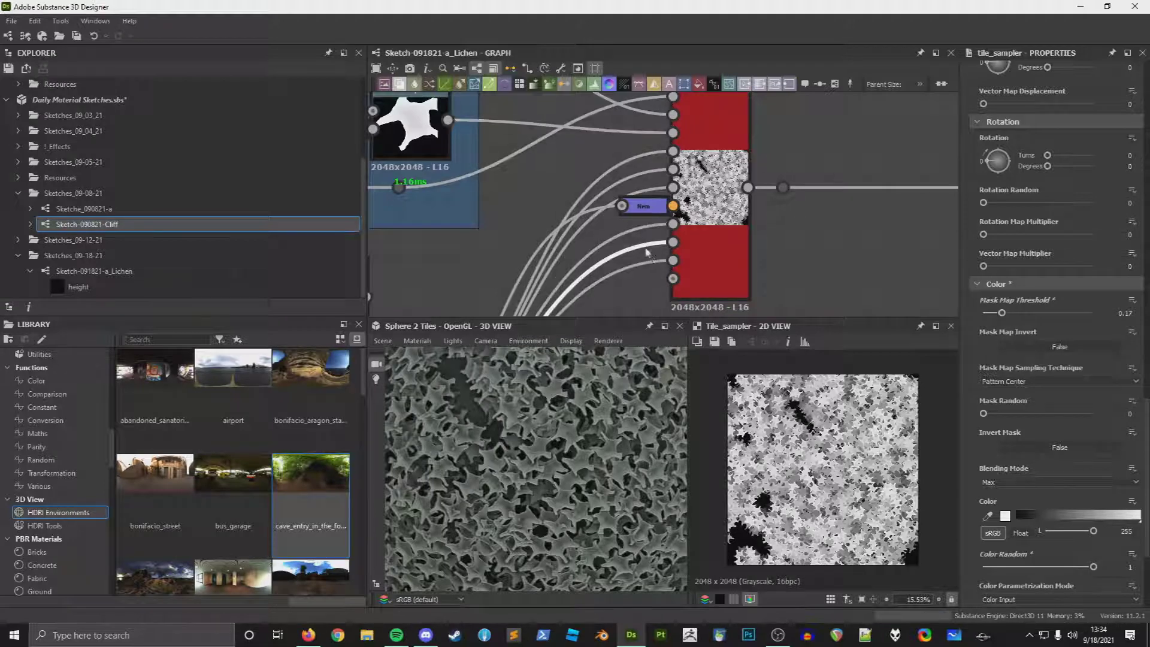
pyautogui.press('space')
pyautogui.write('inv')
pyautogui.press('Escape')
# Step: Show the cliff node's height output in the 2D view
pyautogui.moveTo(639, 280); pyautogui.dragTo(987, 163, button='middle')
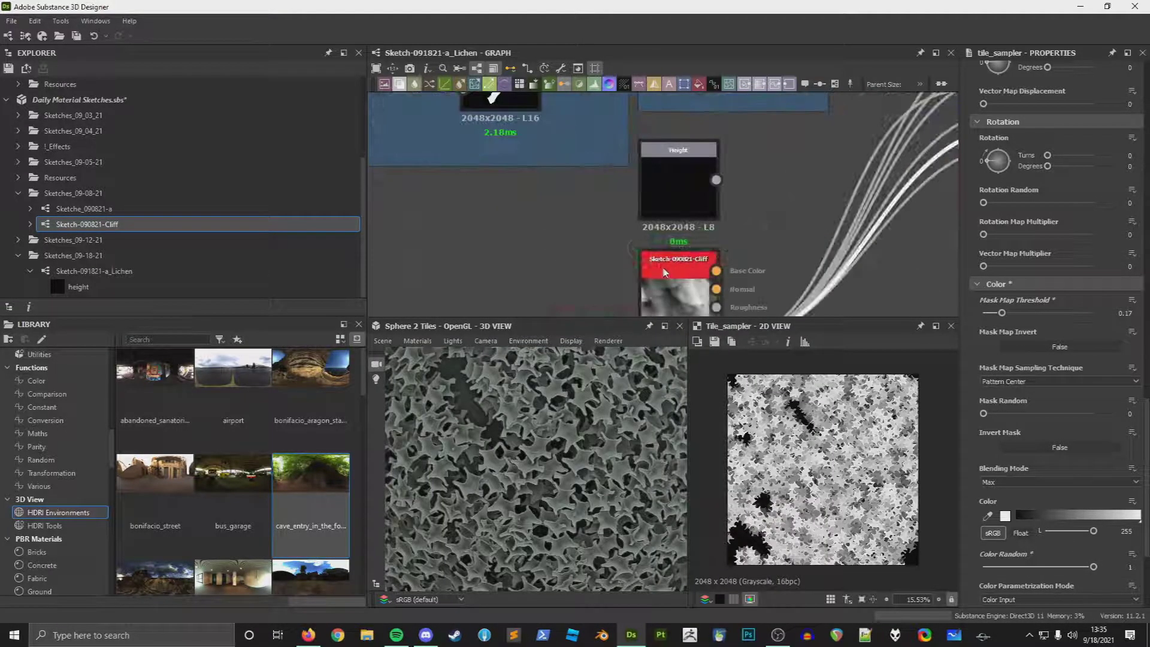
pyautogui.click(664, 272)
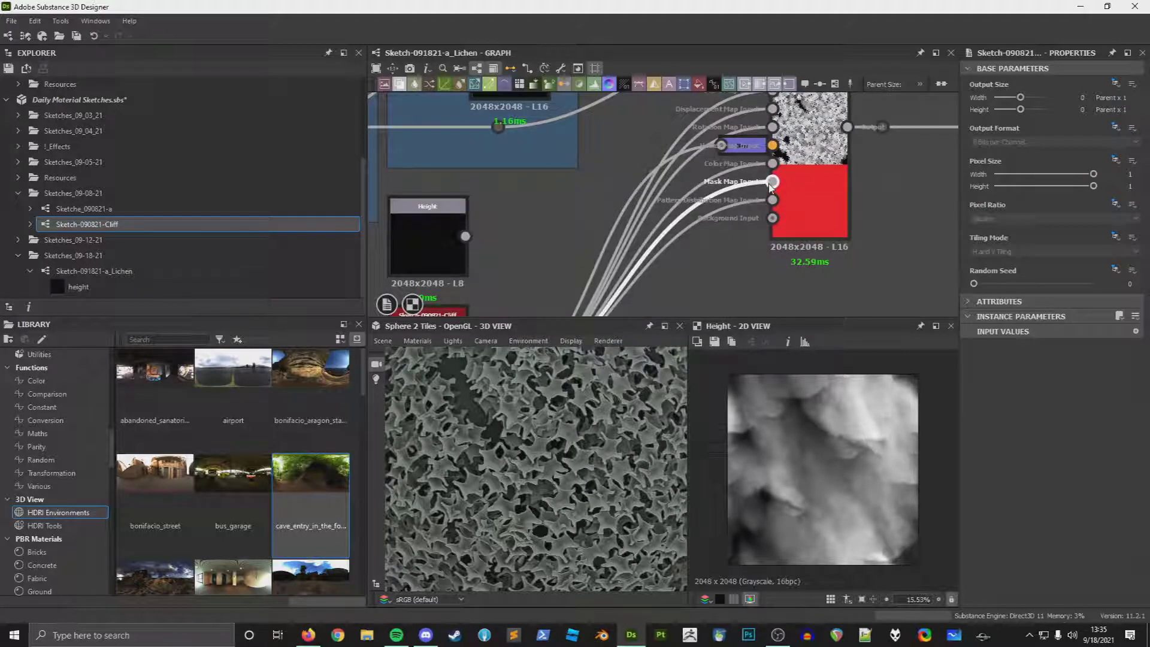
# Step: Set the Tile Sampler's Mask Map Threshold to 0.44
pyautogui.doubleClick(798, 182)
pyautogui.scroll(-10, 1066, 406)
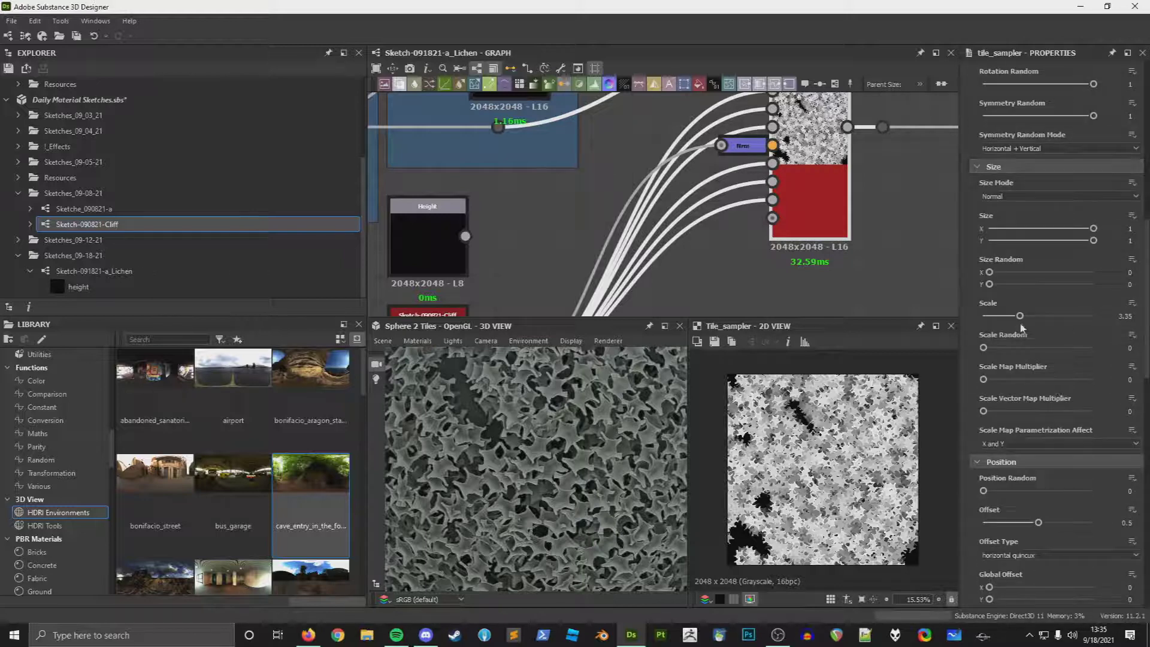
pyautogui.scroll(-10, 1022, 329)
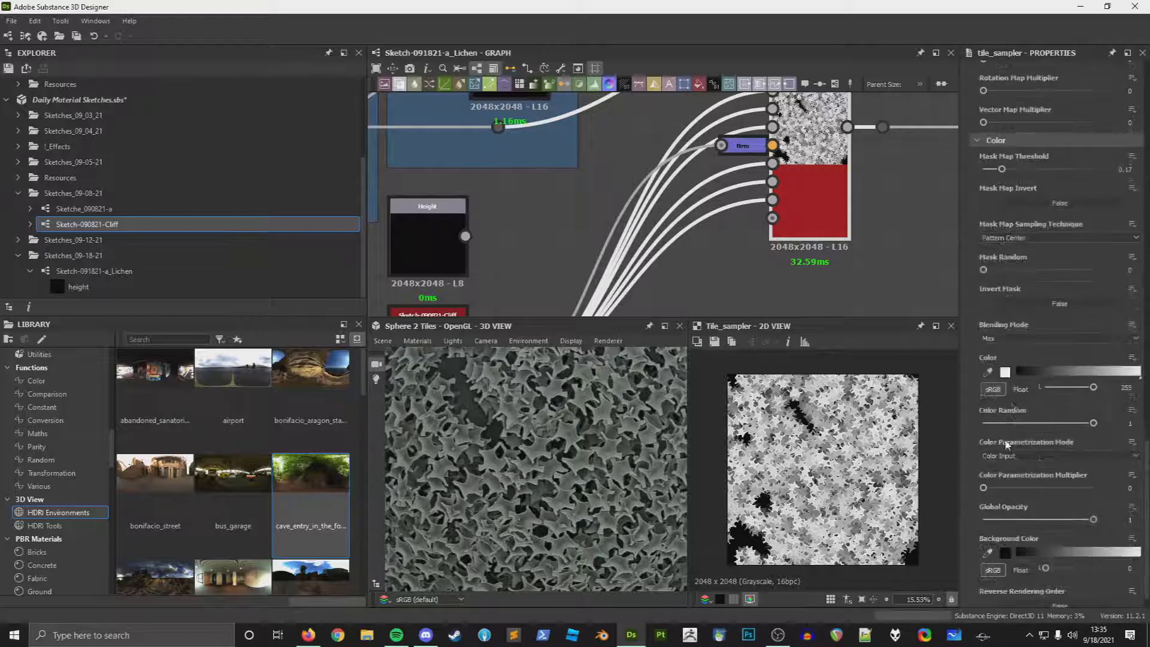
pyautogui.moveTo(1007, 170); pyautogui.dragTo(1033, 179)
pyautogui.scroll(-5, 719, 407)
pyautogui.scroll(-10, 578, 488)
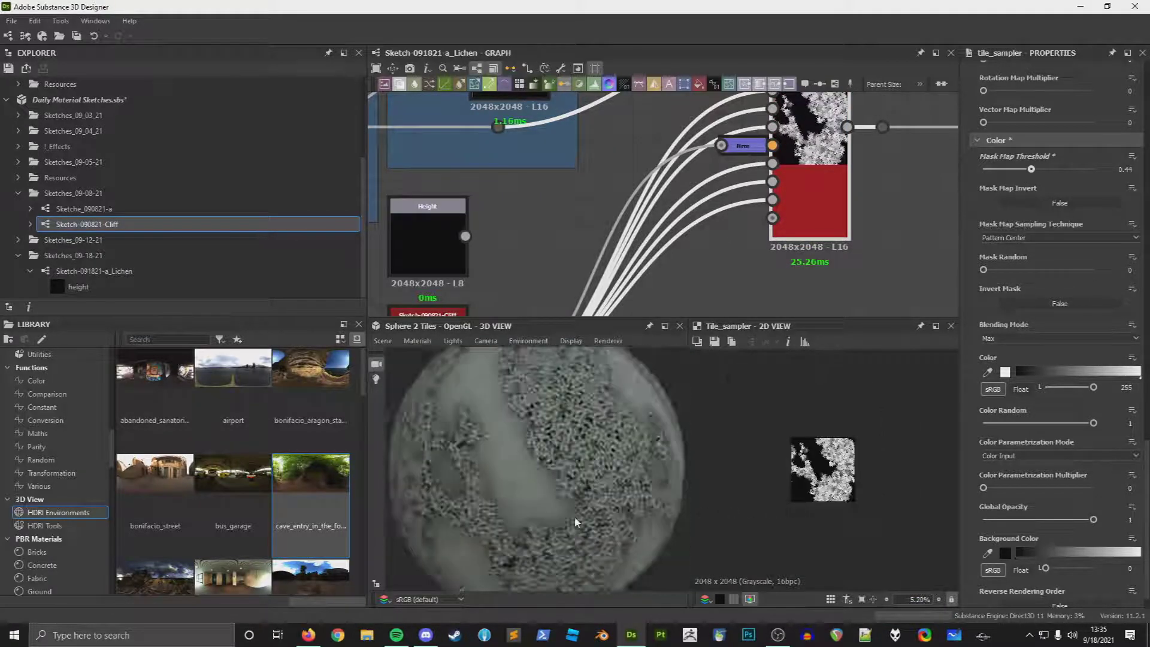
# Step: Expose the Tile Sampler's Mask Map Threshold as a new graph input
pyautogui.moveTo(450, 299)
pyautogui.mouseDown(button='middle')
pyautogui.moveTo(620, 222)
pyautogui.moveTo(612, 188)
pyautogui.mouseUp(button='middle')
pyautogui.click(616, 229)
pyautogui.moveTo(827, 193); pyautogui.dragTo(698, 272, button='middle')
pyautogui.click(848, 148)
pyautogui.scroll(-10, 1042, 346)
pyautogui.scroll(-10, 1042, 346)
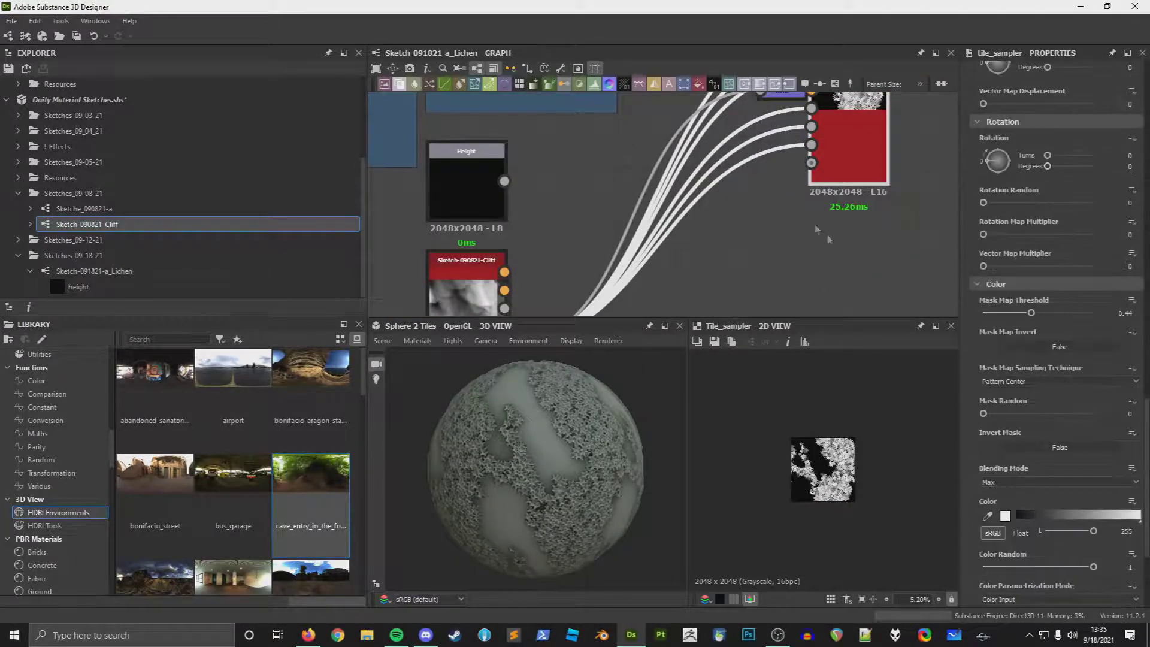
pyautogui.moveTo(659, 180); pyautogui.dragTo(632, 264, button='middle')
pyautogui.scroll(2, 1054, 299)
pyautogui.click(1132, 201)
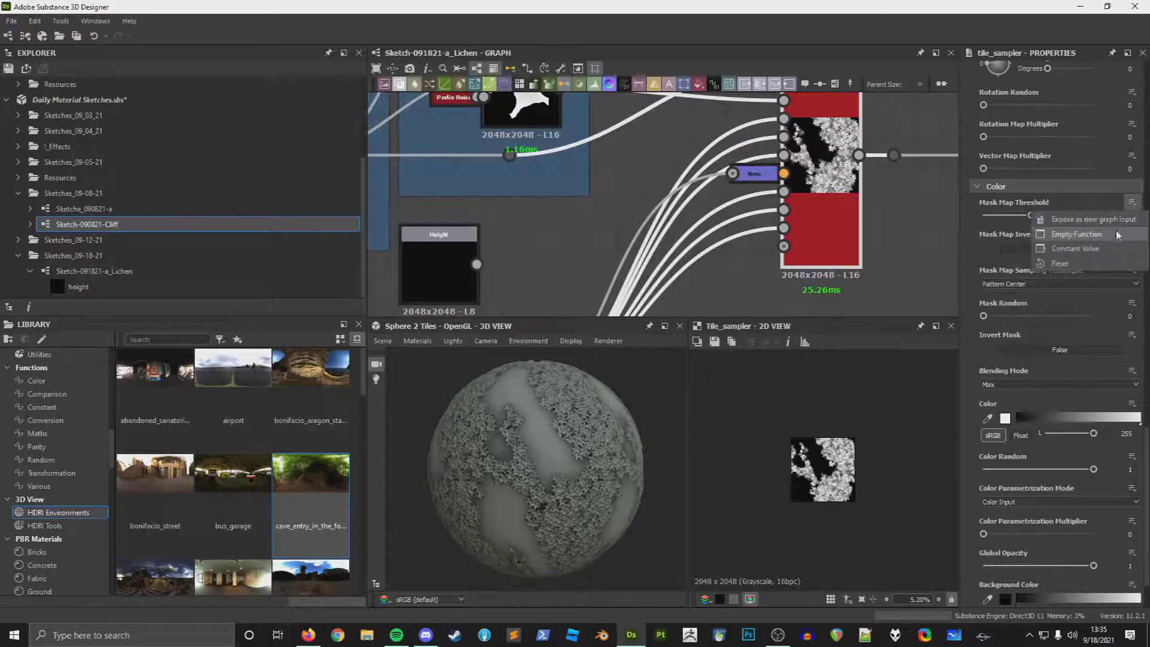
pyautogui.click(1113, 223)
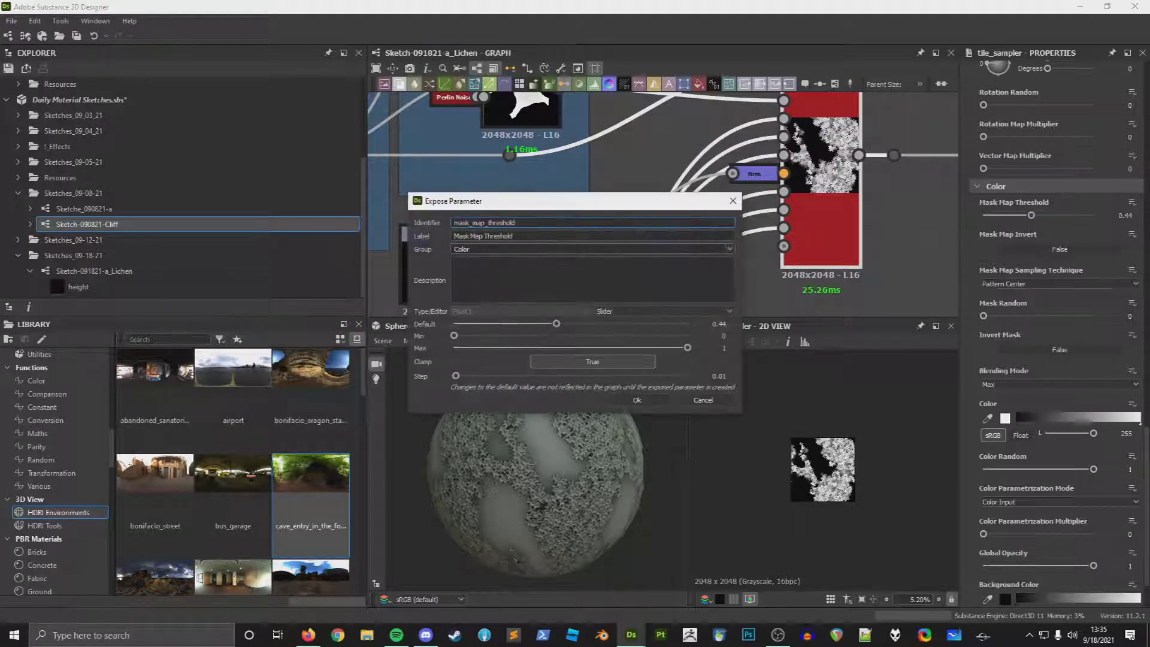
# Step: Assign the exposed threshold parameter to a group named Masking
pyautogui.press('Tab')
pyautogui.press('Tab')
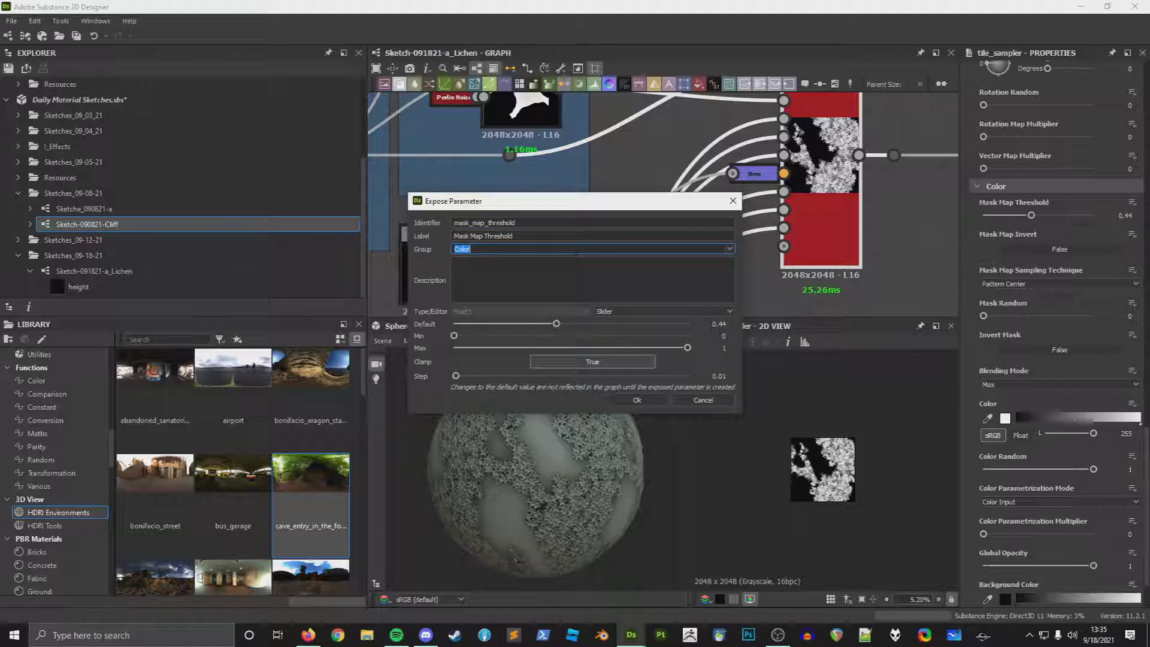
pyautogui.write('LichenS')
pyautogui.hotkey('ctrl', 'a')
pyautogui.write('Lichen')
pyautogui.hotkey('ctrl', 'a')
pyautogui.write('mASKI')
pyautogui.hotkey('ctrl', 'a')
pyautogui.write('M')
pyautogui.press('Tab')
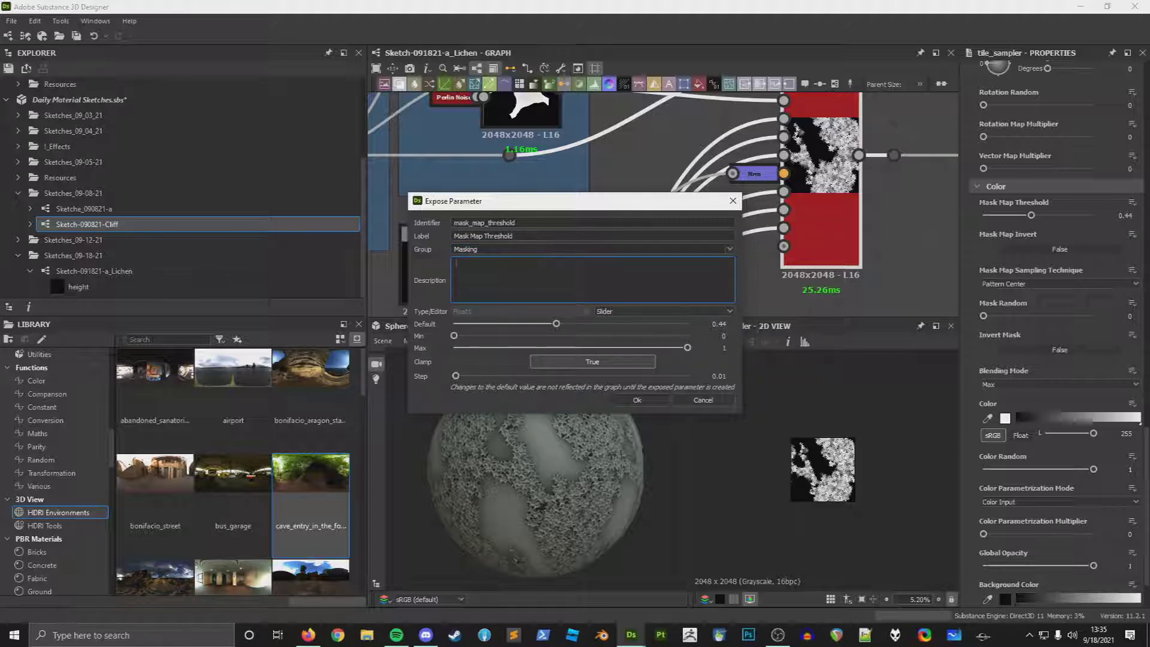
# Step: Enter "Height mask level." as the threshold parameter's description and create the parameter
pyautogui.click(521, 275)
pyautogui.press('BackSpace')
pyautogui.write('mask')
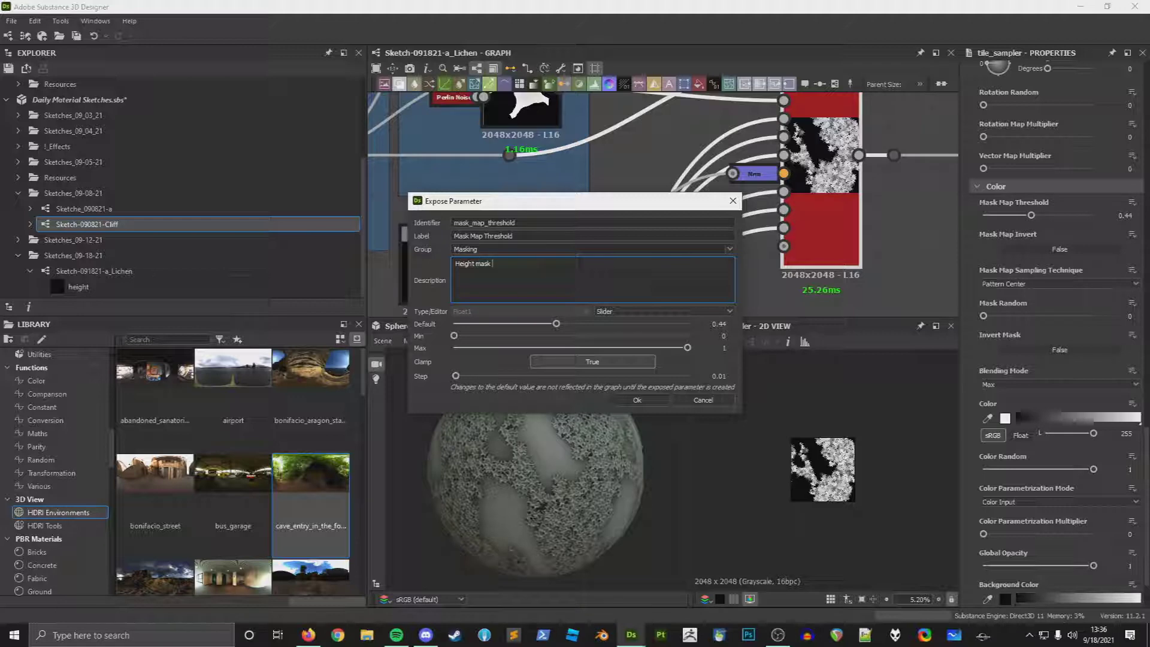
pyautogui.write('level.')
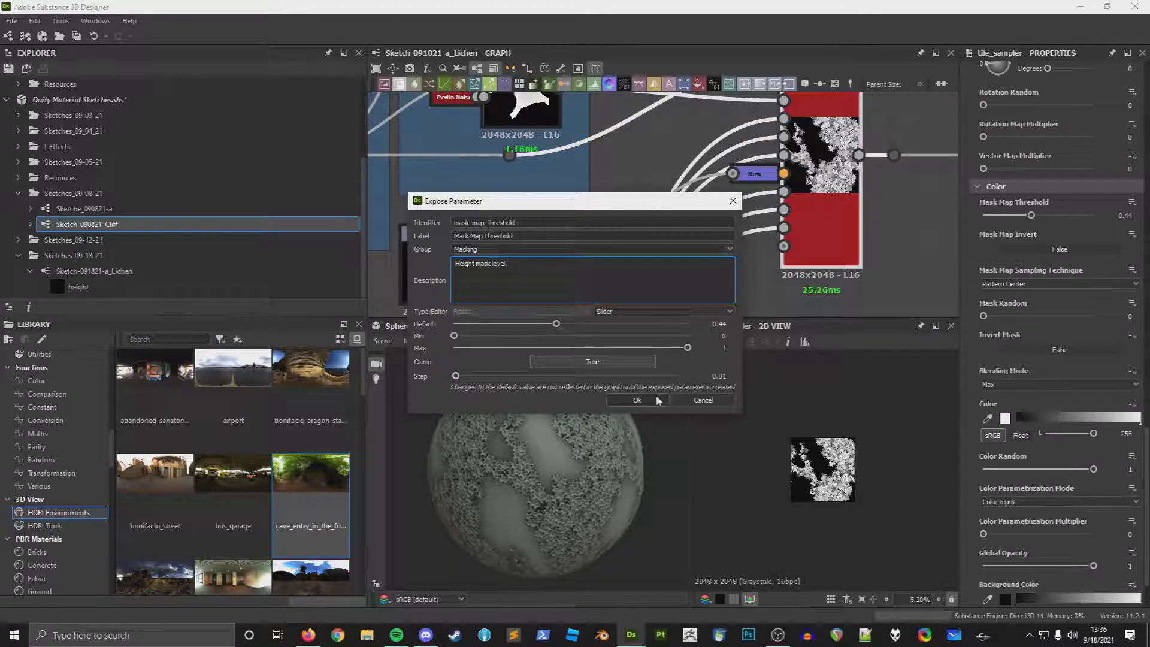
pyautogui.click(640, 400)
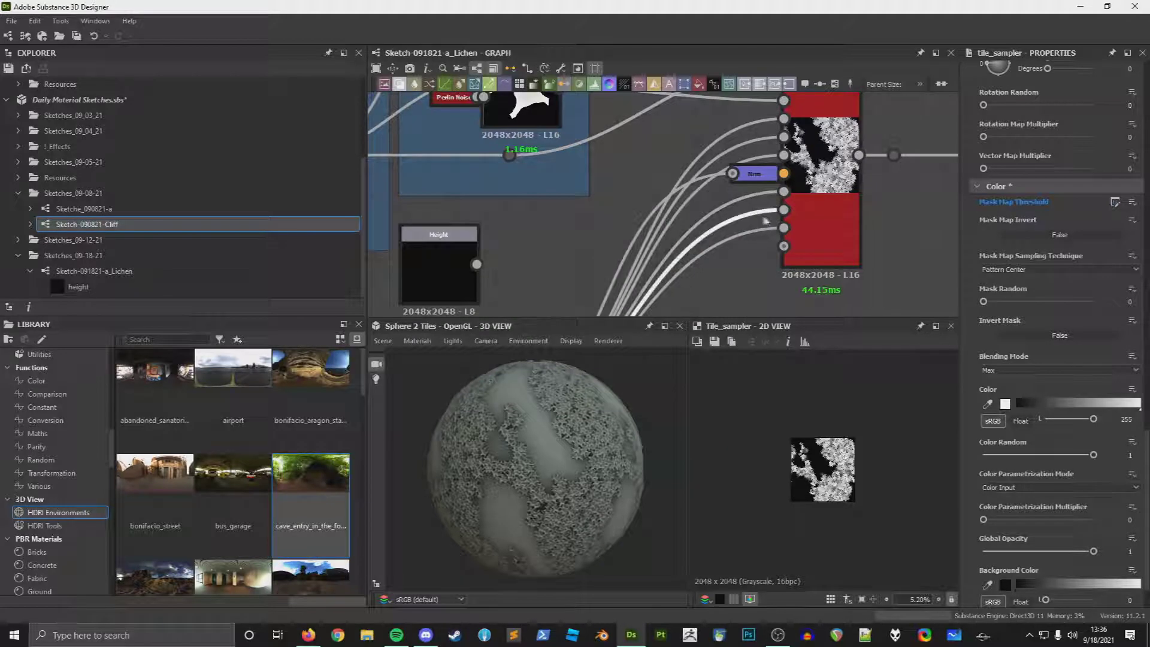
# Step: Insert an Invert Grayscale node on the Tile Sampler's Mask Map Input link and set its Invert to False
pyautogui.press('space')
pyautogui.write('invert')
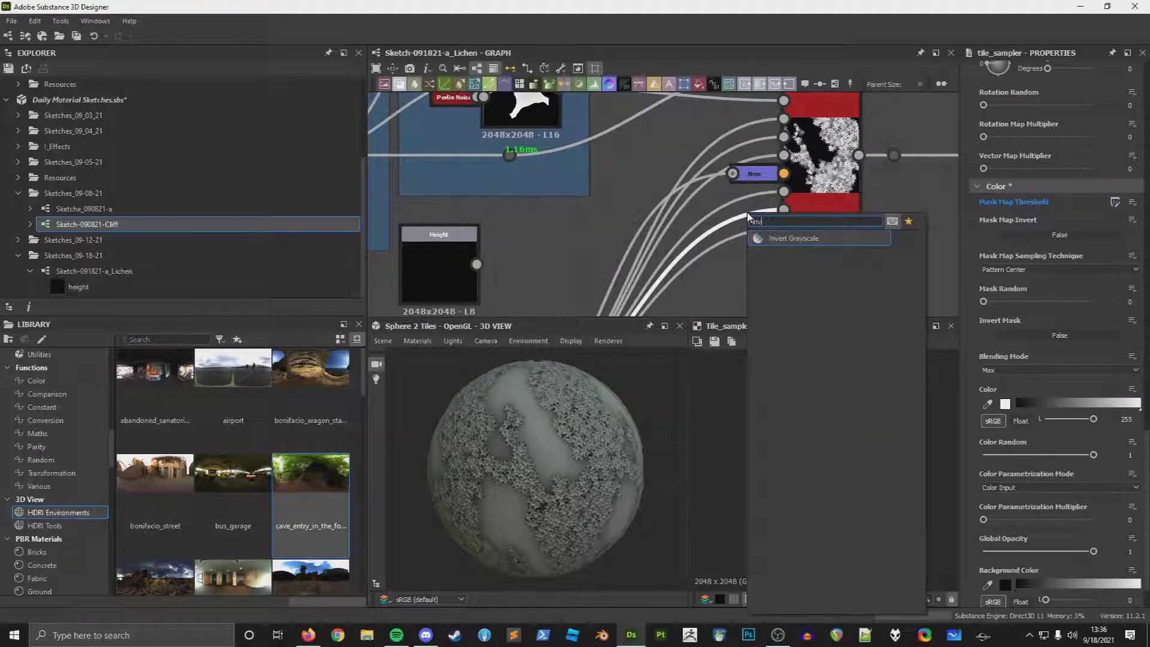
pyautogui.press('Return')
pyautogui.click(1047, 350)
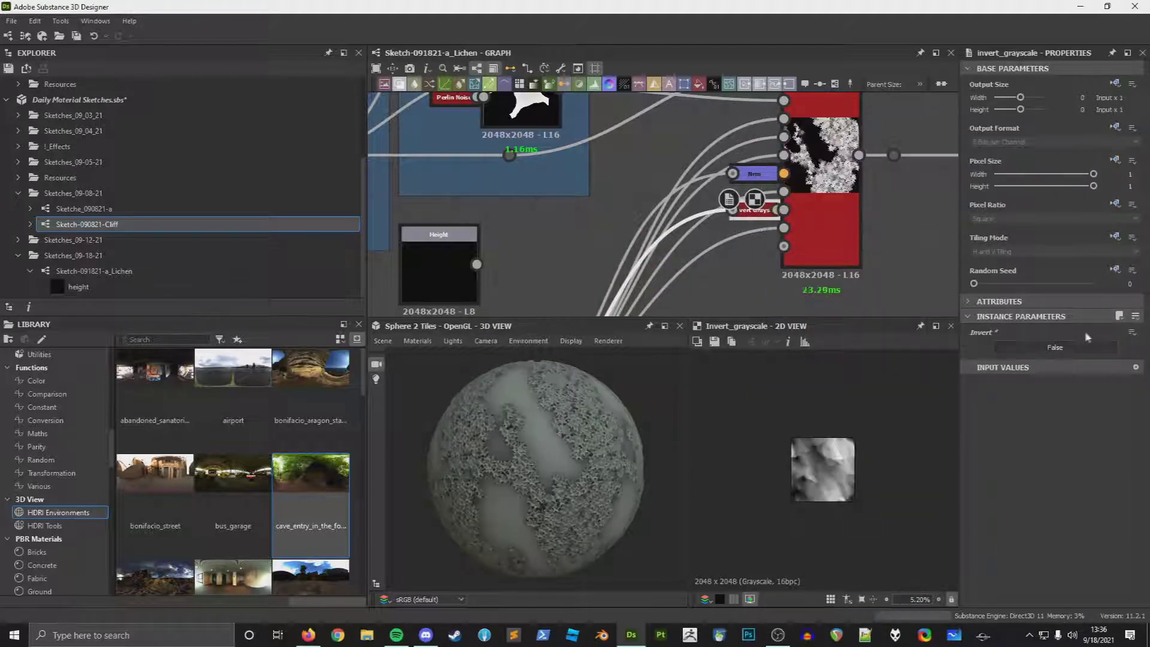
# Step: Expose the Invert Grayscale node's Invert option as a graph input labelled "Invert Height Mask" in the Masking group
pyautogui.click(1132, 332)
pyautogui.click(1072, 347)
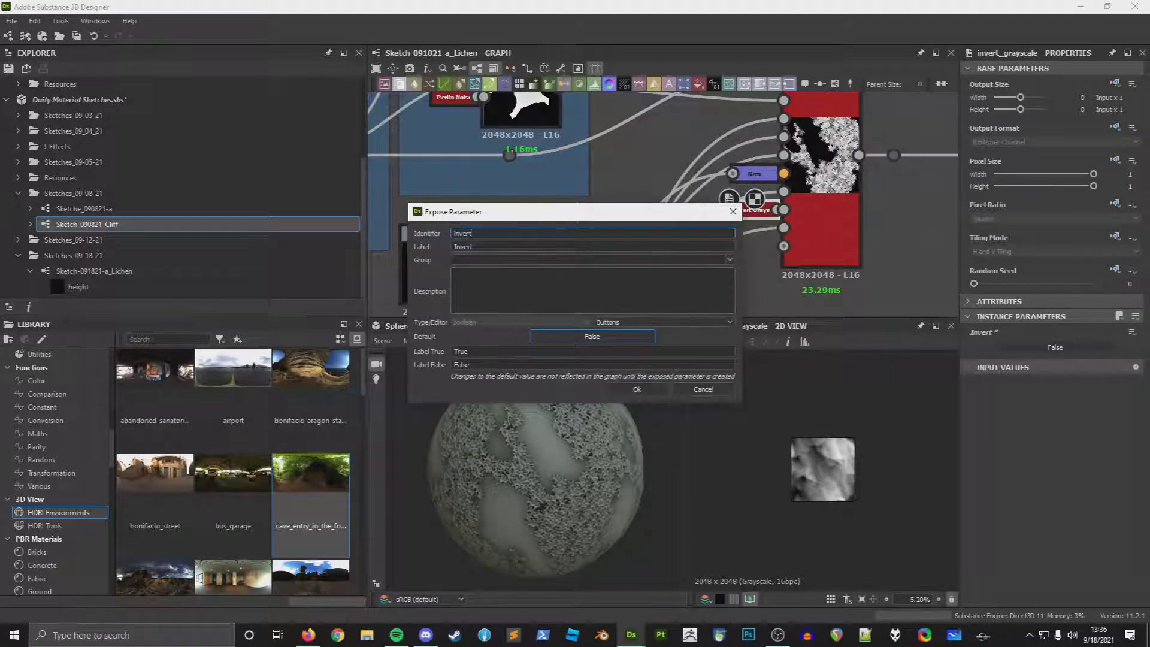
pyautogui.click(730, 260)
pyautogui.click(522, 273)
pyautogui.click(491, 247)
pyautogui.write('Height Mask')
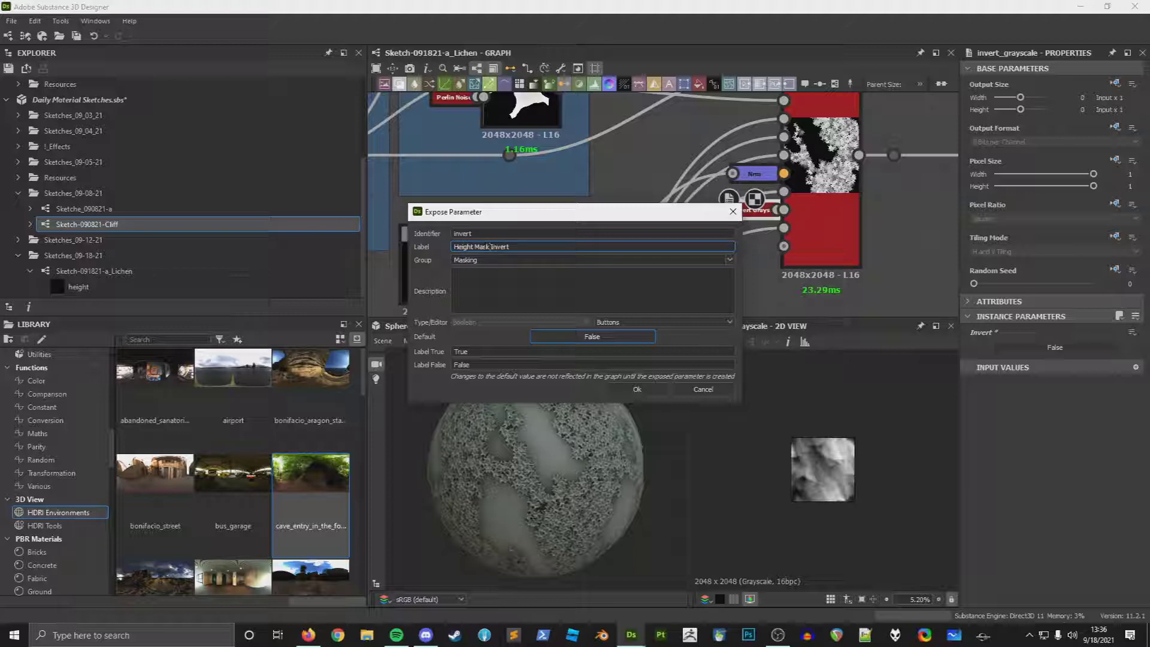
pyautogui.press('Home')
pyautogui.write('Invert')
# Step: Describe the exposed invert parameter as inverting the height mask to remove high points, and create it
pyautogui.click(455, 274)
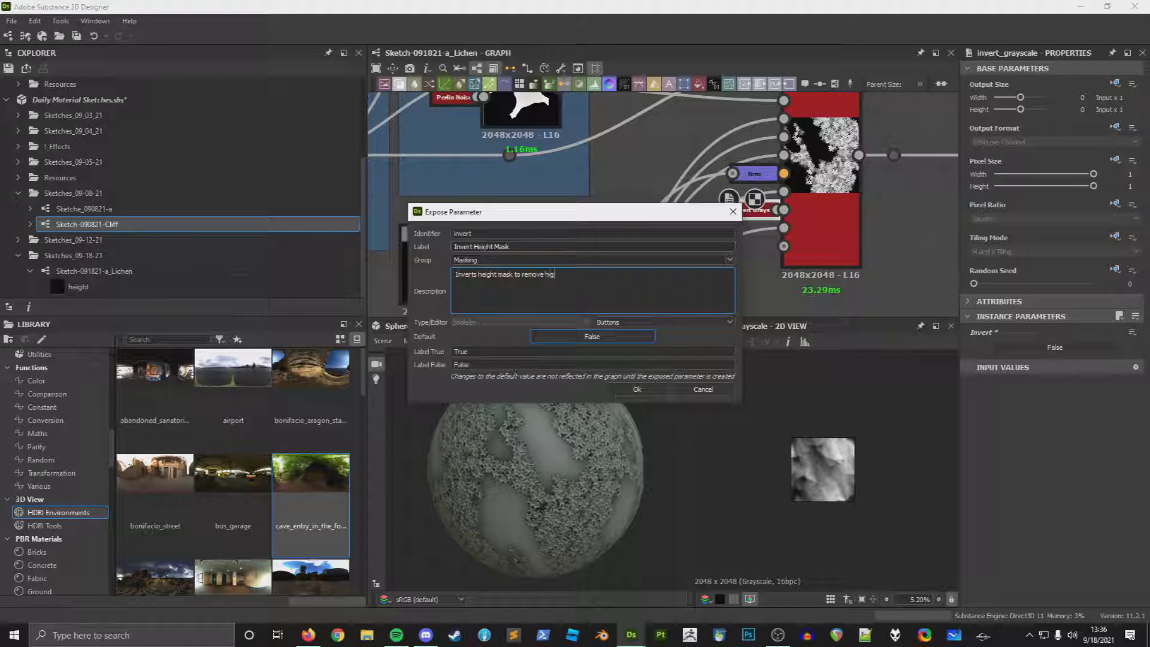
pyautogui.write('points')
pyautogui.click(636, 390)
# Step: Set the Tile Sampler's X and Y Amount to 96
pyautogui.doubleClick(827, 239)
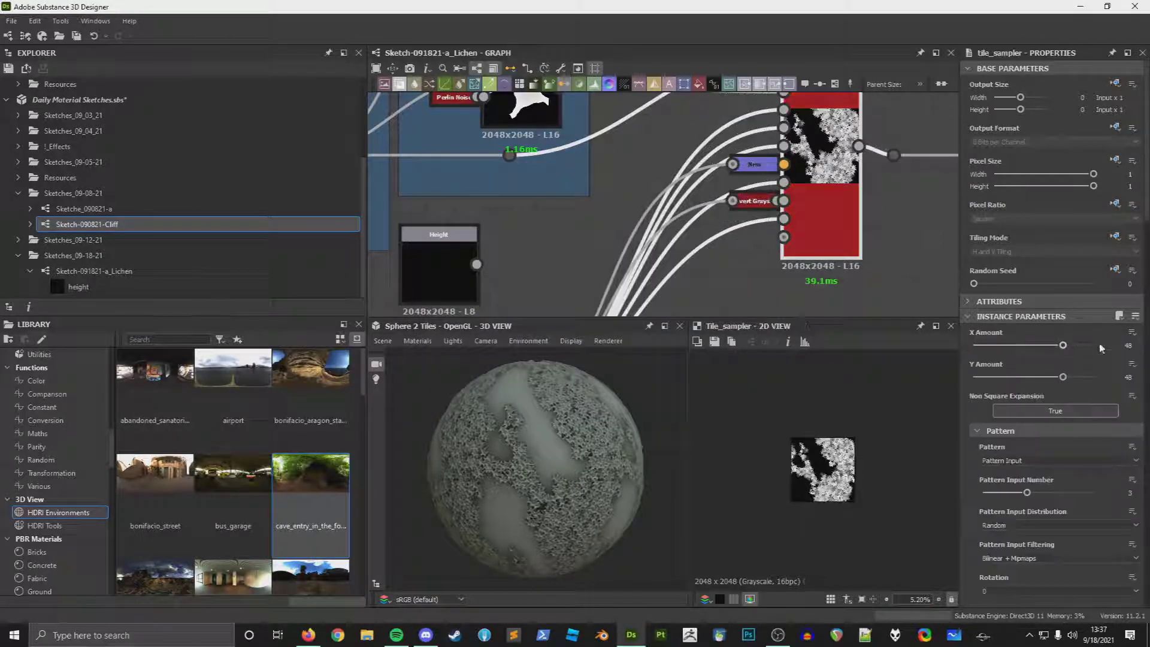
pyautogui.press('Tab')
pyautogui.write('96')
pyautogui.press('Return')
pyautogui.scroll(5, 529, 558)
pyautogui.scroll(-10, 1117, 472)
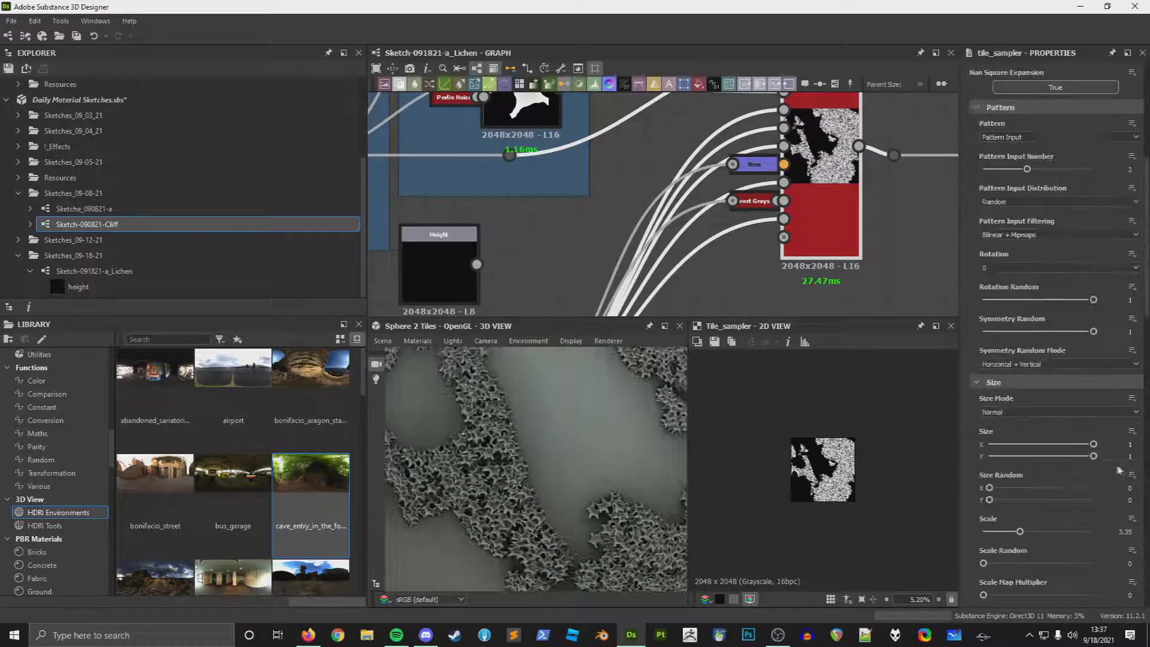
# Step: Set the Tile Sampler's Scale to 2.97, Scale Random to 0.22 and Scale Map Multiplier to 0.36
pyautogui.click(1101, 352)
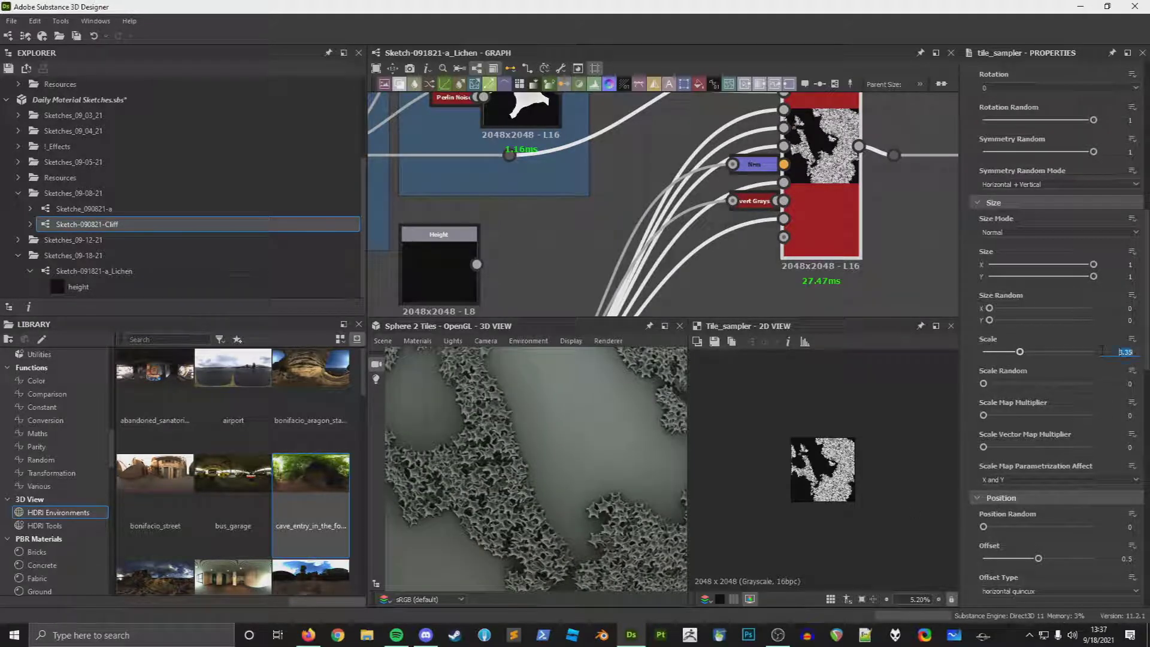
pyautogui.moveTo(983, 415); pyautogui.dragTo(1022, 416)
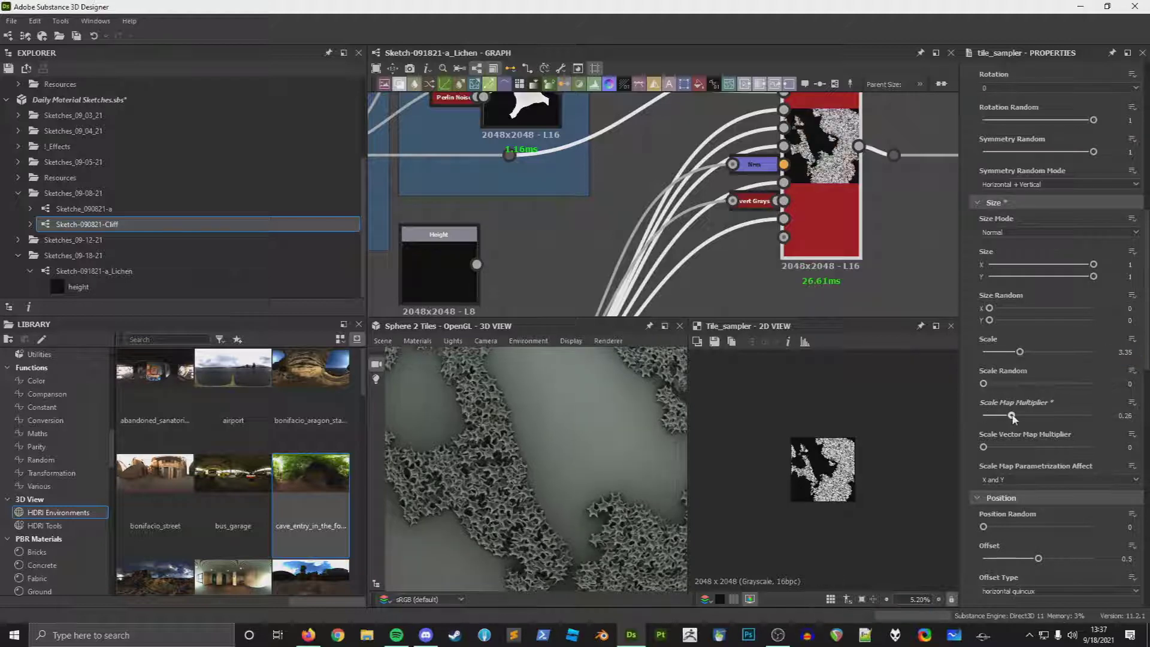
pyautogui.moveTo(1020, 352); pyautogui.dragTo(1007, 384)
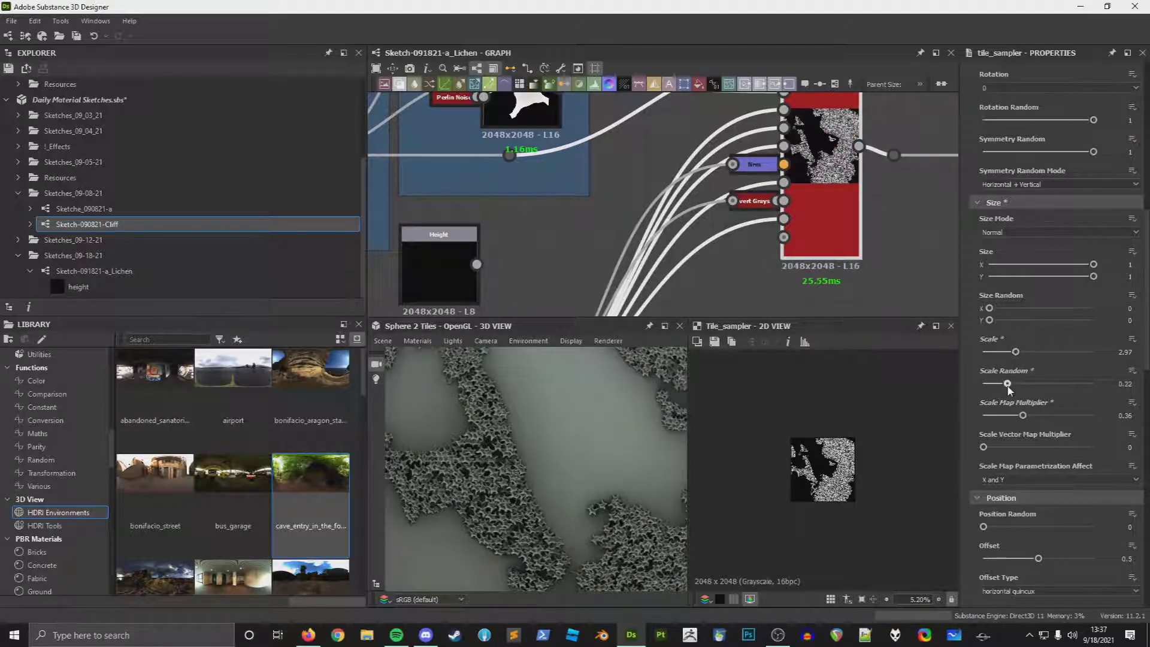
# Step: Set the Tile Sampler's Rotation Random to 1
pyautogui.scroll(-3, 1024, 475)
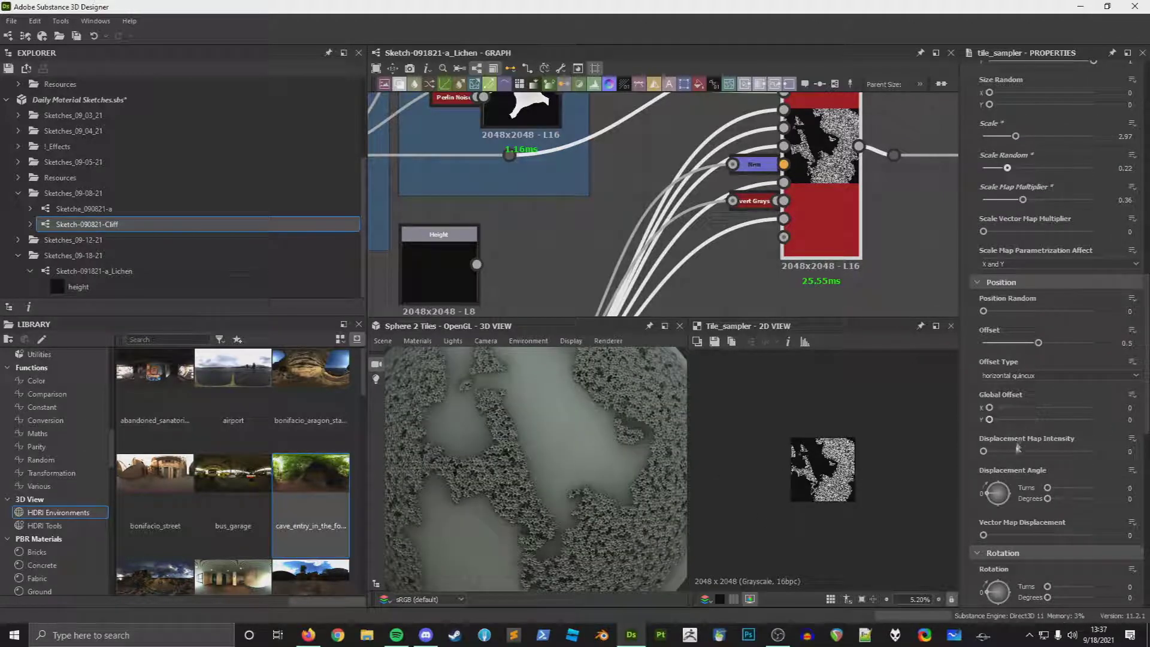
pyautogui.scroll(-1, 1009, 540)
pyautogui.moveTo(1008, 563); pyautogui.dragTo(1093, 561)
pyautogui.moveTo(585, 532); pyautogui.dragTo(593, 524, button='middle')
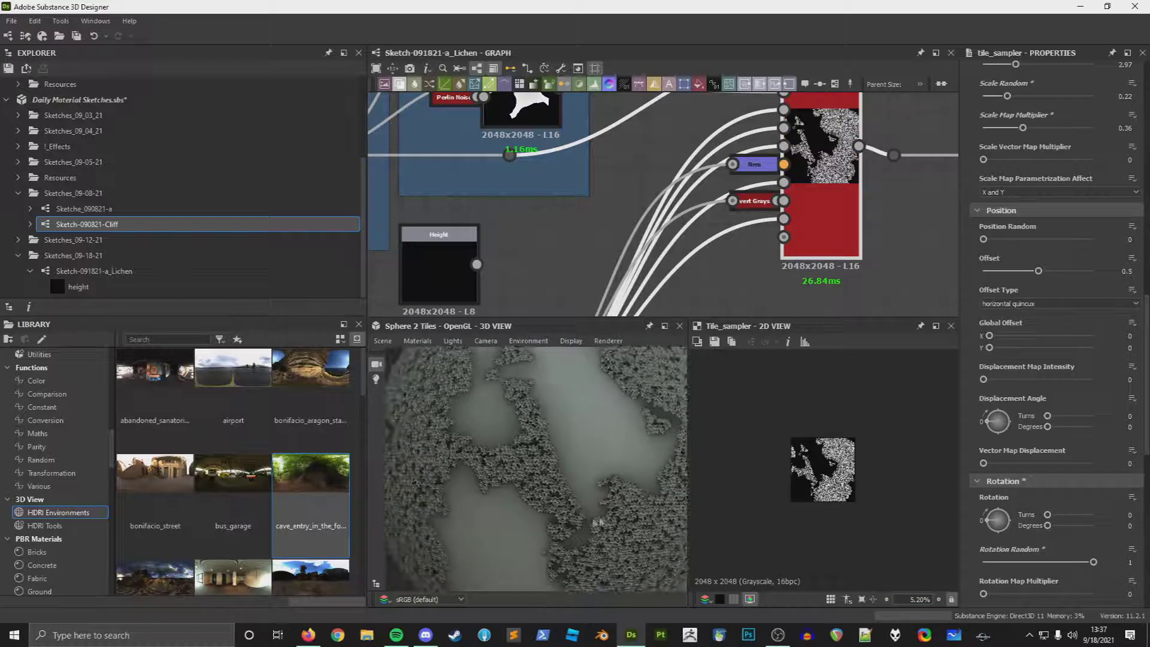
# Step: Try several Vector Map Displacement values on the Tile Sampler, including -1, and settle on -0.88
pyautogui.moveTo(985, 462); pyautogui.dragTo(1025, 464)
pyautogui.doubleClick(1125, 463)
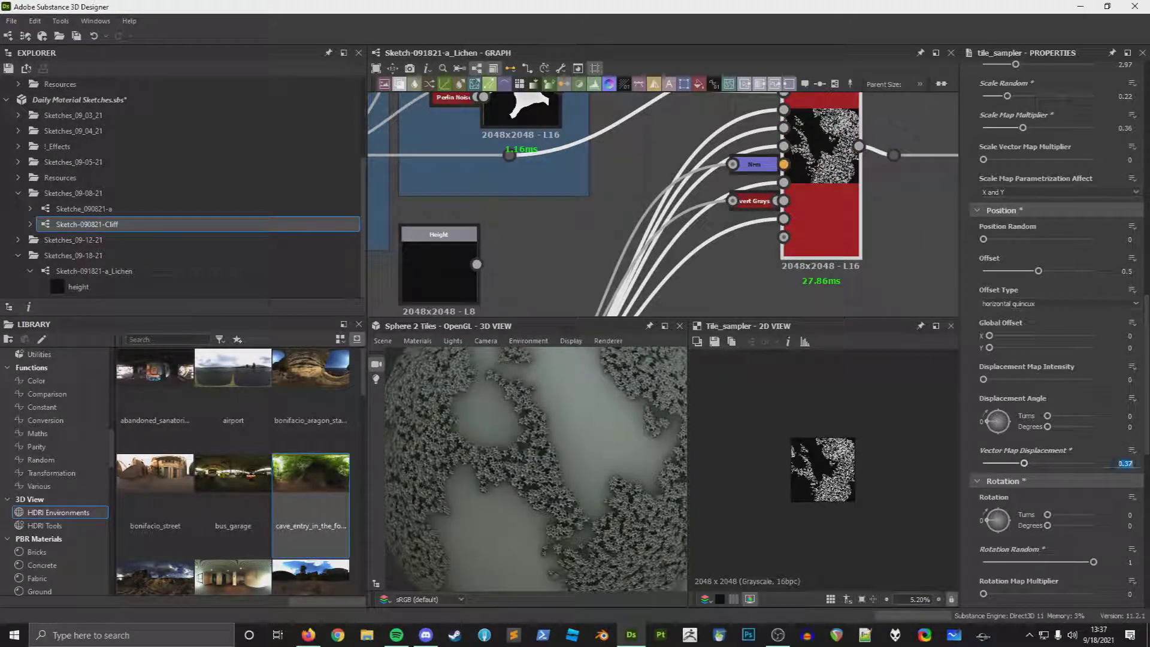
pyautogui.write('-1')
pyautogui.press('Return')
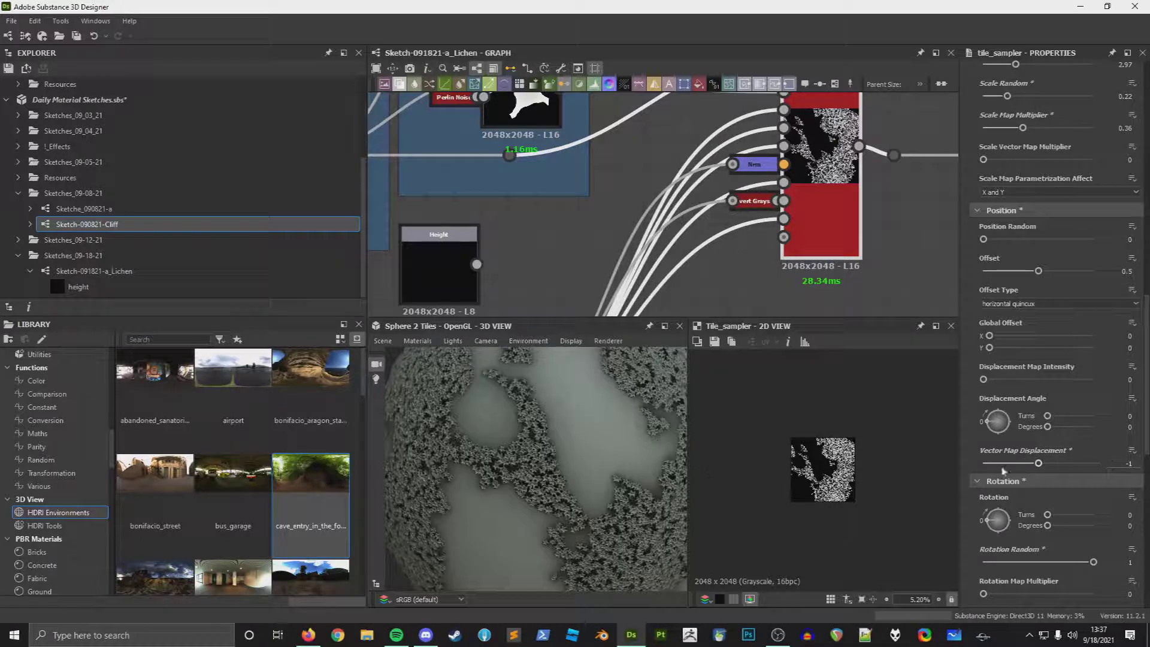
pyautogui.moveTo(1030, 465); pyautogui.dragTo(1041, 469)
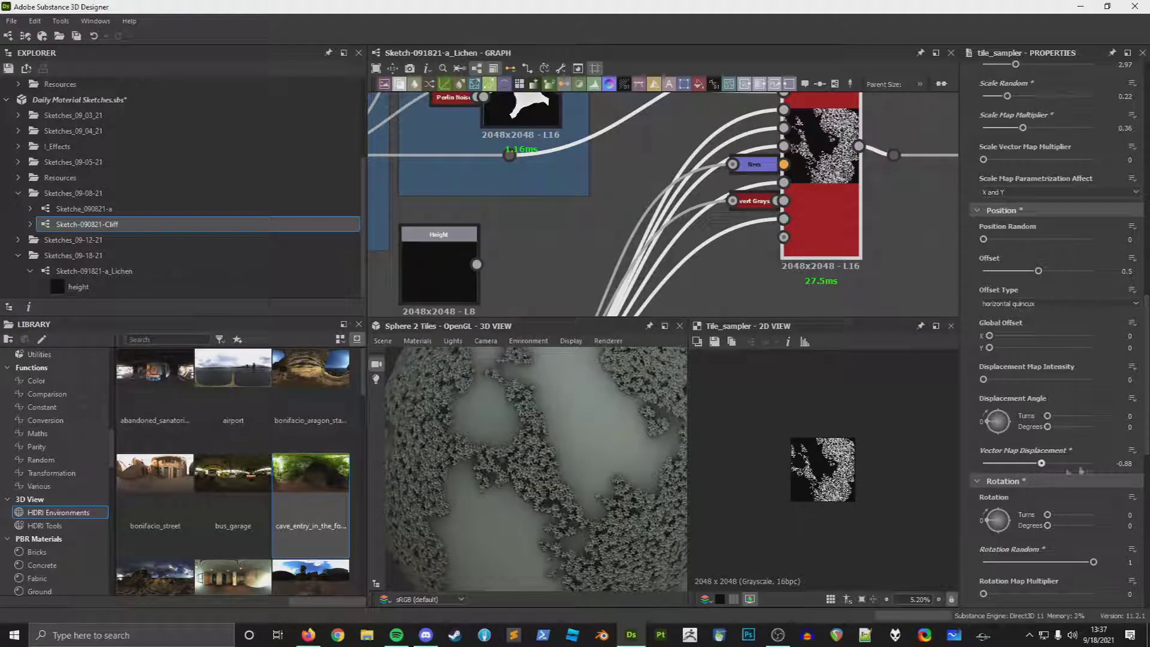
# Step: Set the Tile Sampler's Rotation Map Multiplier to 0.25 and raise its rotation Vector Map Multiplier
pyautogui.scroll(-3, 1052, 467)
pyautogui.moveTo(983, 485); pyautogui.dragTo(1126, 521)
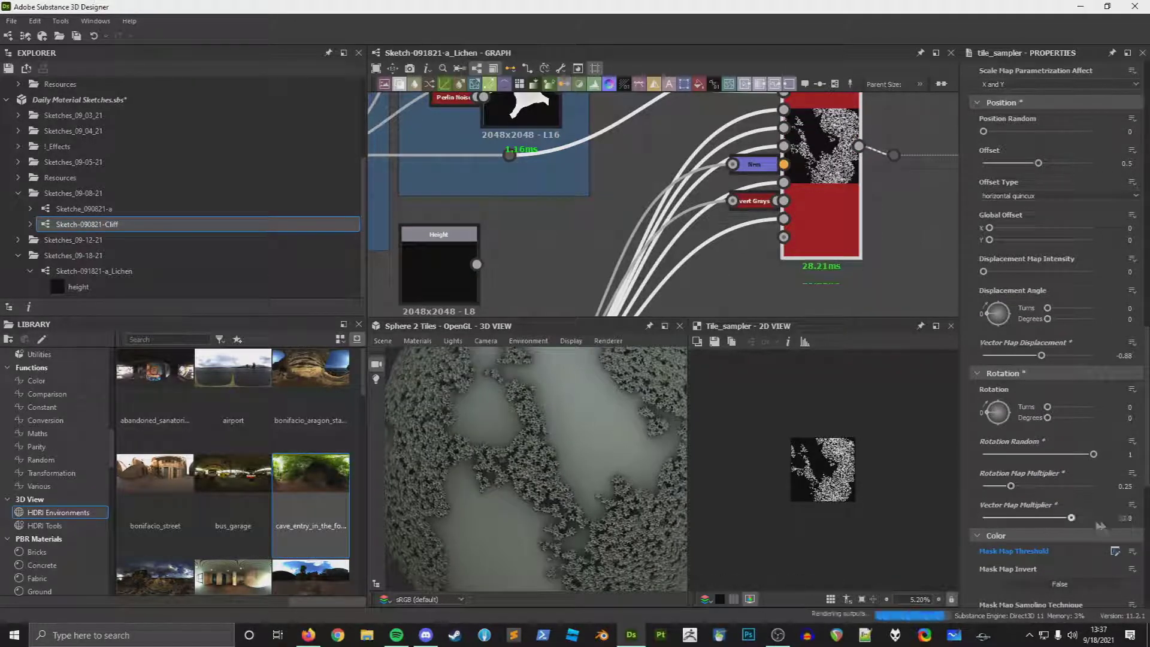
pyautogui.scroll(2, 1048, 482)
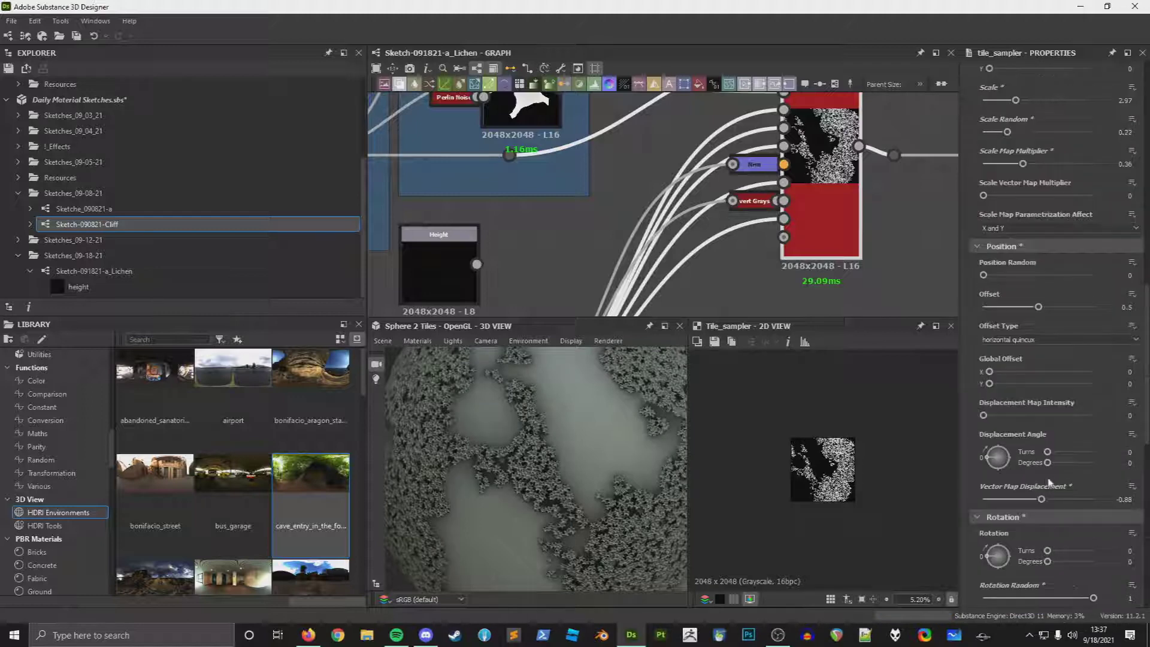
# Step: Set the Tile Sampler's Position Random to 10 and inspect the scattered shapes on the sphere
pyautogui.scroll(5, 618, 479)
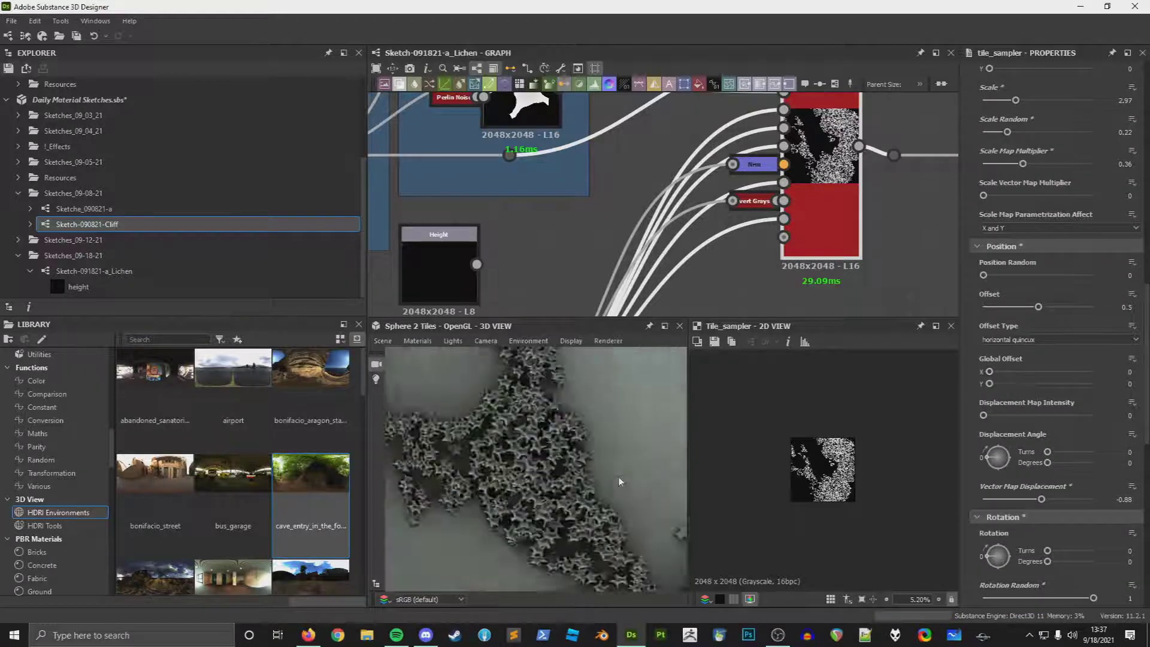
pyautogui.moveTo(1022, 276); pyautogui.dragTo(1102, 276)
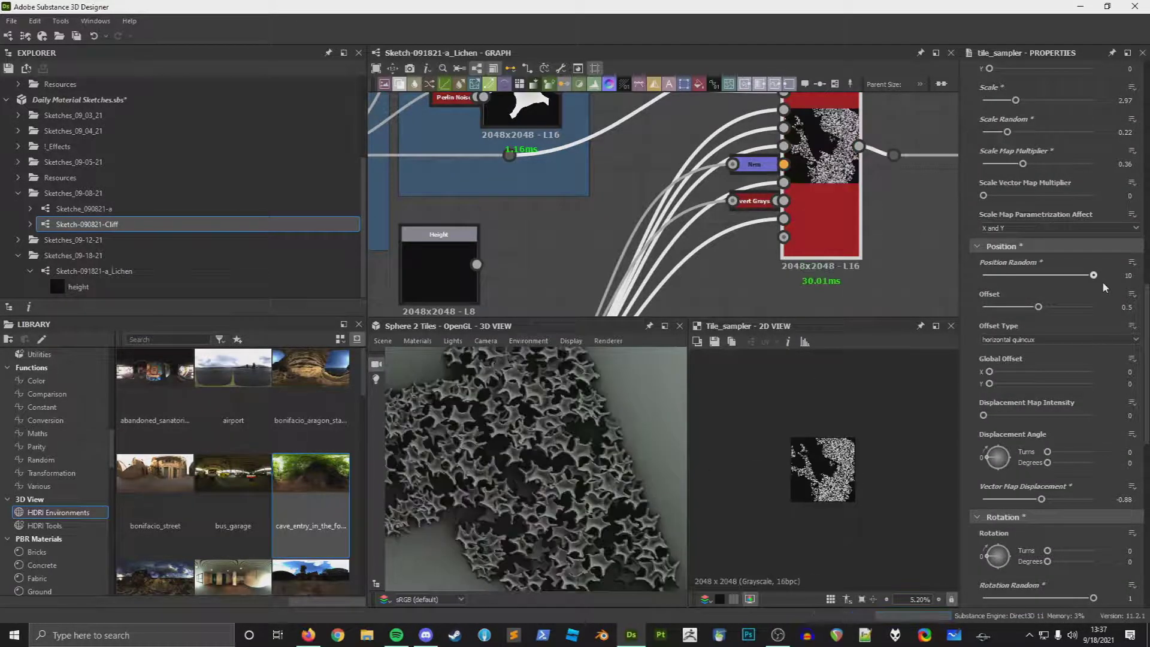
pyautogui.scroll(-5, 527, 477)
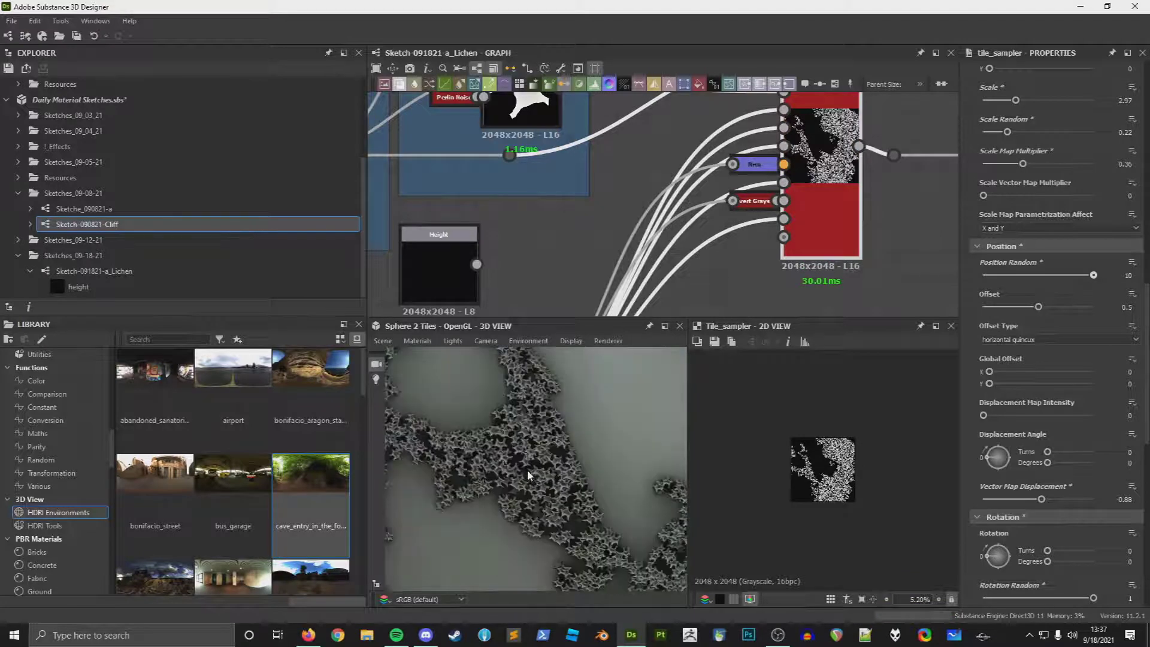
pyautogui.scroll(5, 580, 474)
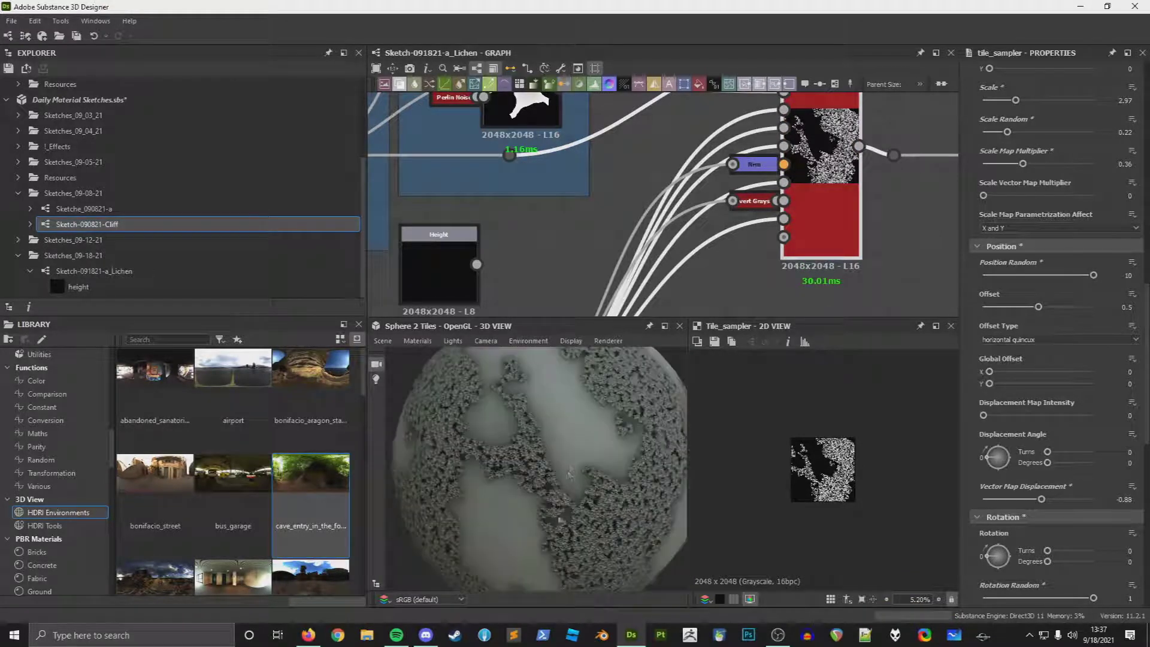
pyautogui.scroll(-5, 576, 468)
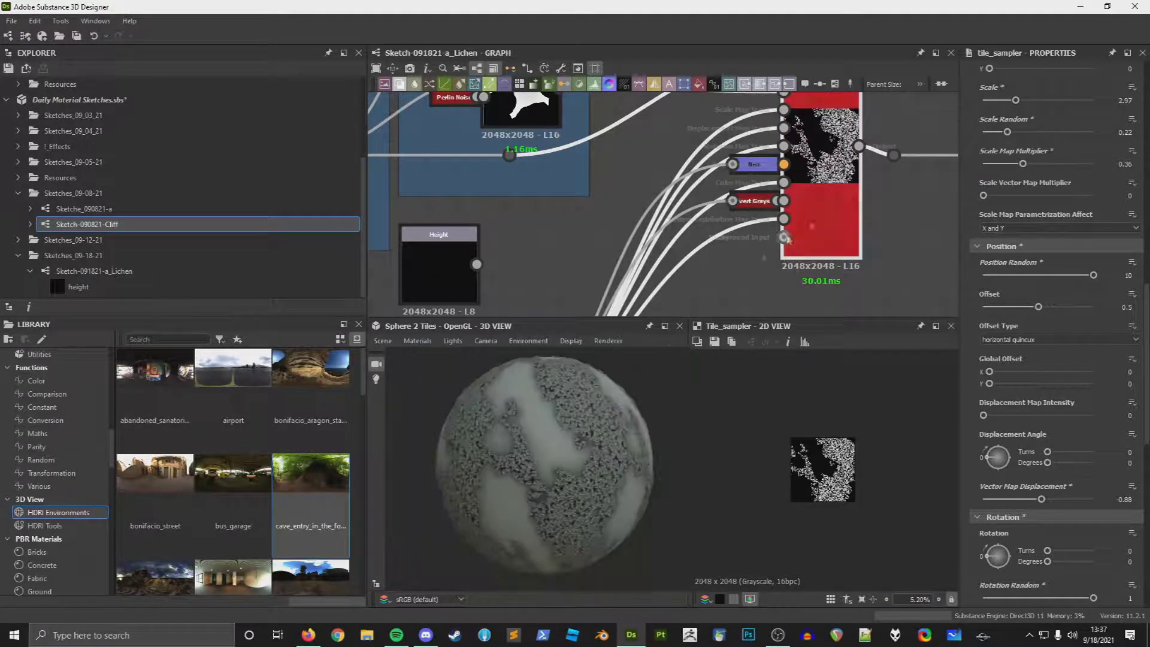
pyautogui.scroll(-2, 889, 234)
pyautogui.scroll(1, 889, 233)
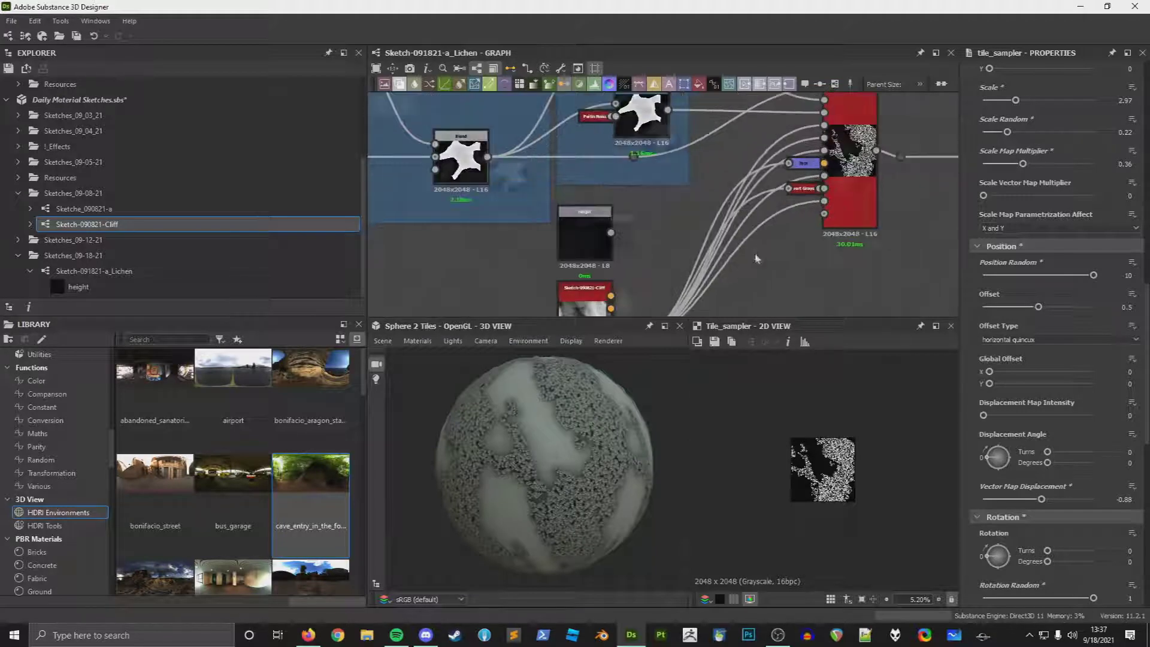
pyautogui.moveTo(758, 296); pyautogui.dragTo(740, 247, button='middle')
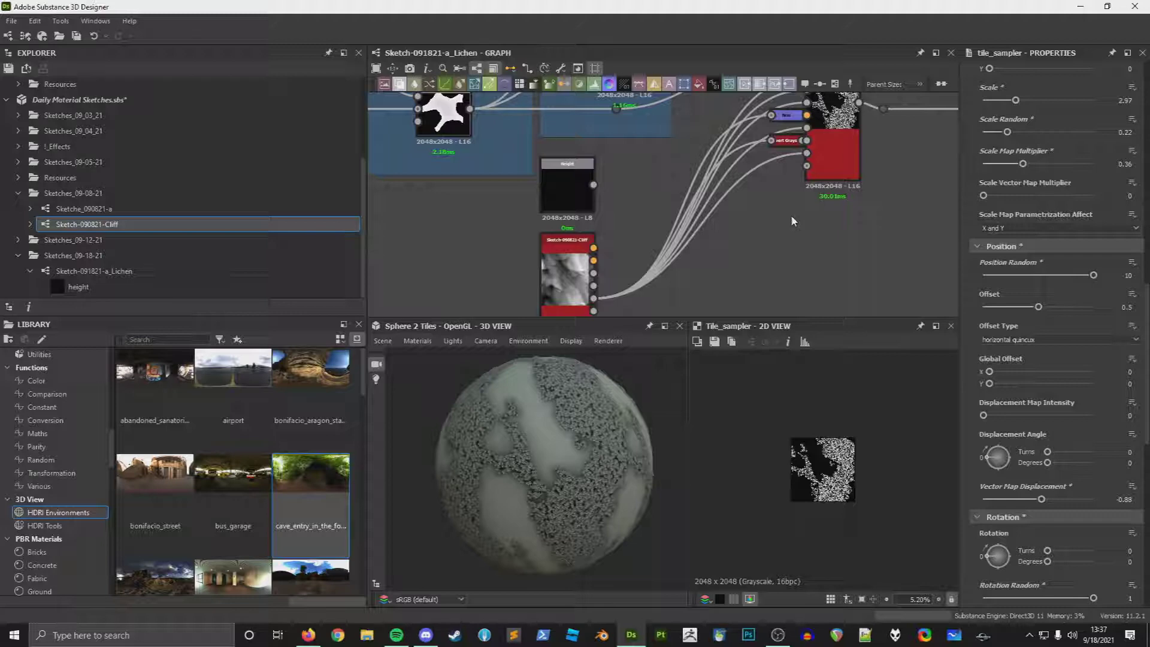
# Step: Examine the scattered lichen shapes on the sphere and the Invert Grayscale node feeding the Tile Sampler
pyautogui.moveTo(792, 219); pyautogui.dragTo(759, 257, button='middle')
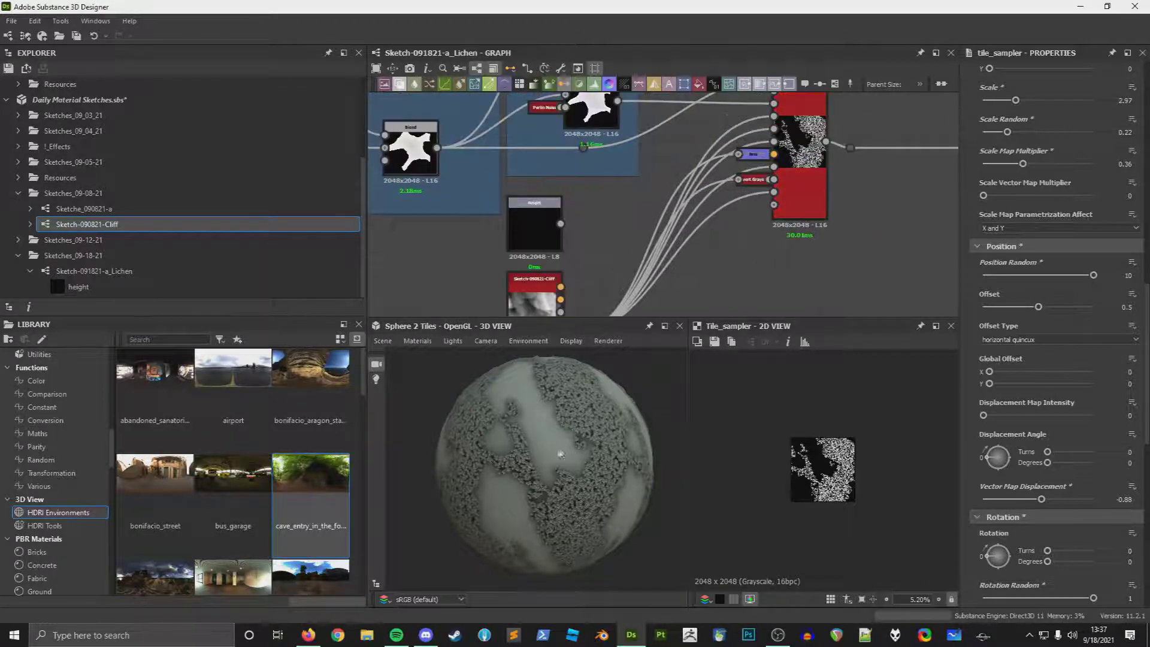
pyautogui.moveTo(560, 447); pyautogui.dragTo(564, 430)
pyautogui.scroll(3, 564, 430)
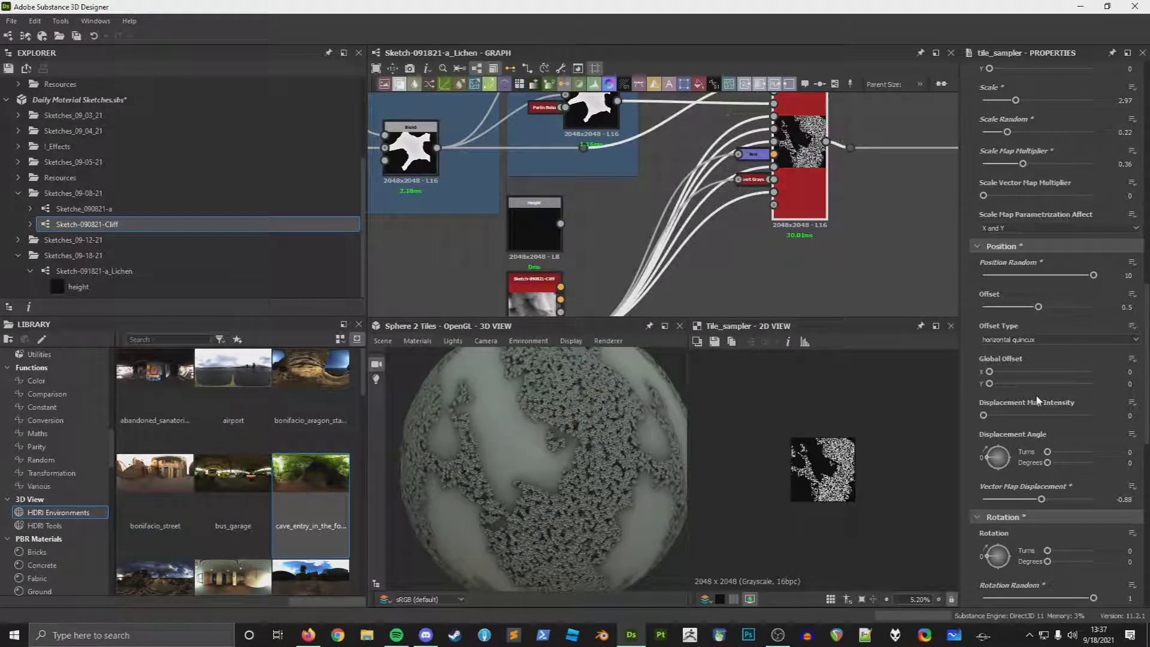
pyautogui.scroll(3, 1035, 384)
pyautogui.click(756, 180)
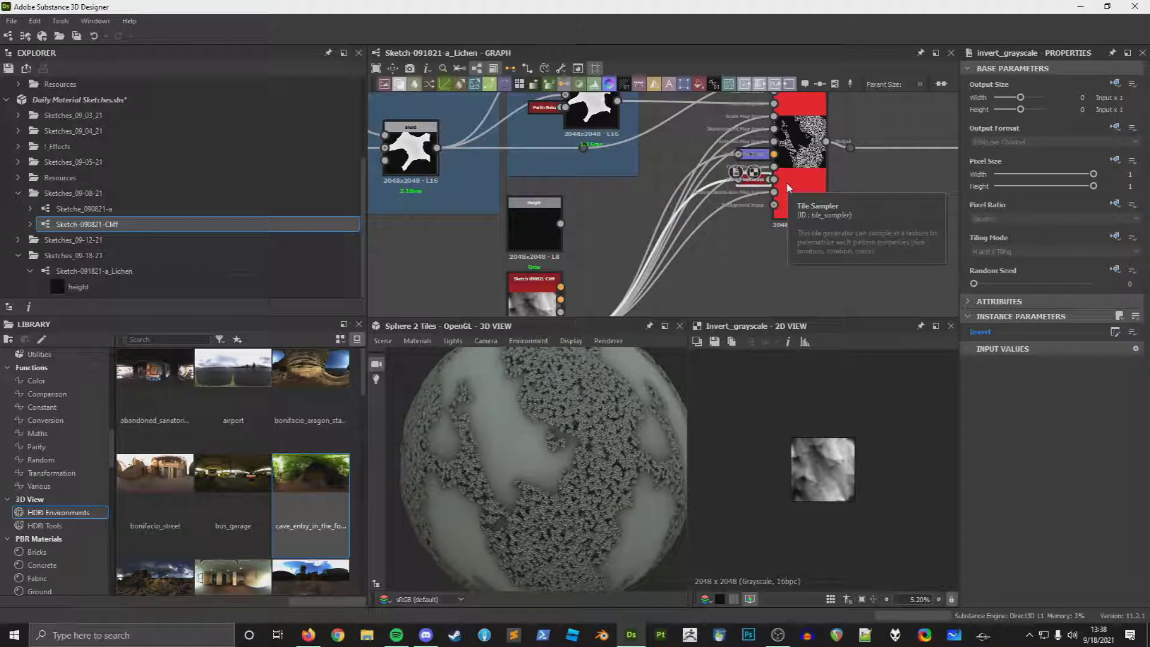
pyautogui.moveTo(786, 192); pyautogui.dragTo(734, 240, button='middle')
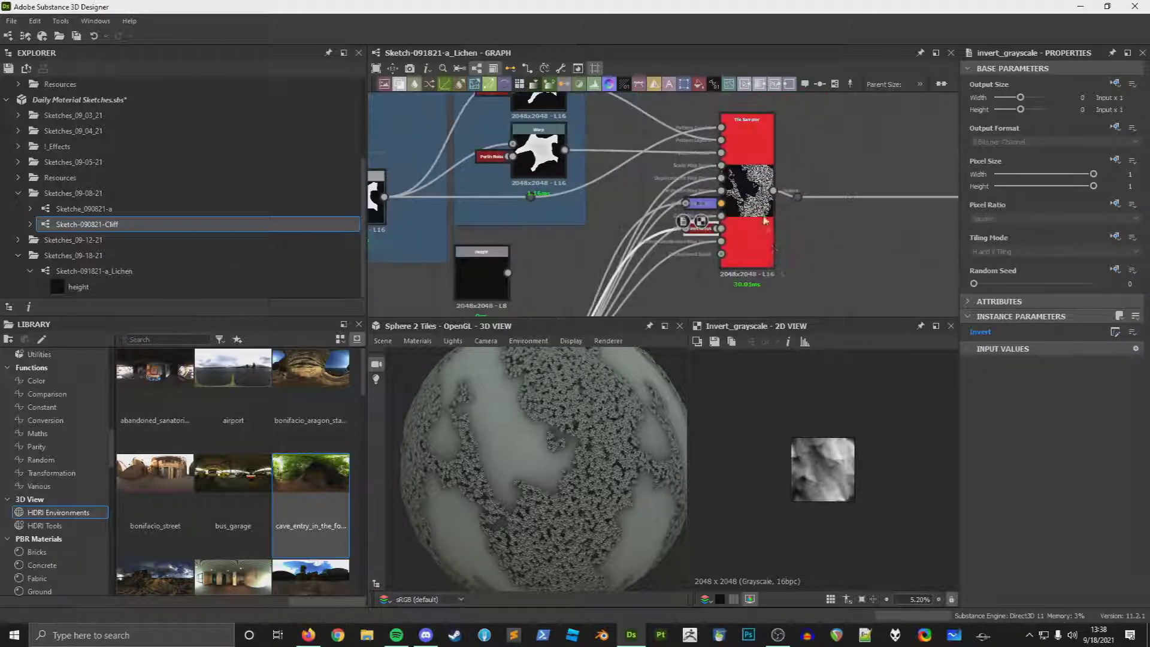
# Step: Add a Material Blend node to the graph near the Outputs frame
pyautogui.moveTo(940, 204); pyautogui.dragTo(758, 198, button='middle')
pyautogui.scroll(-4, 708, 253)
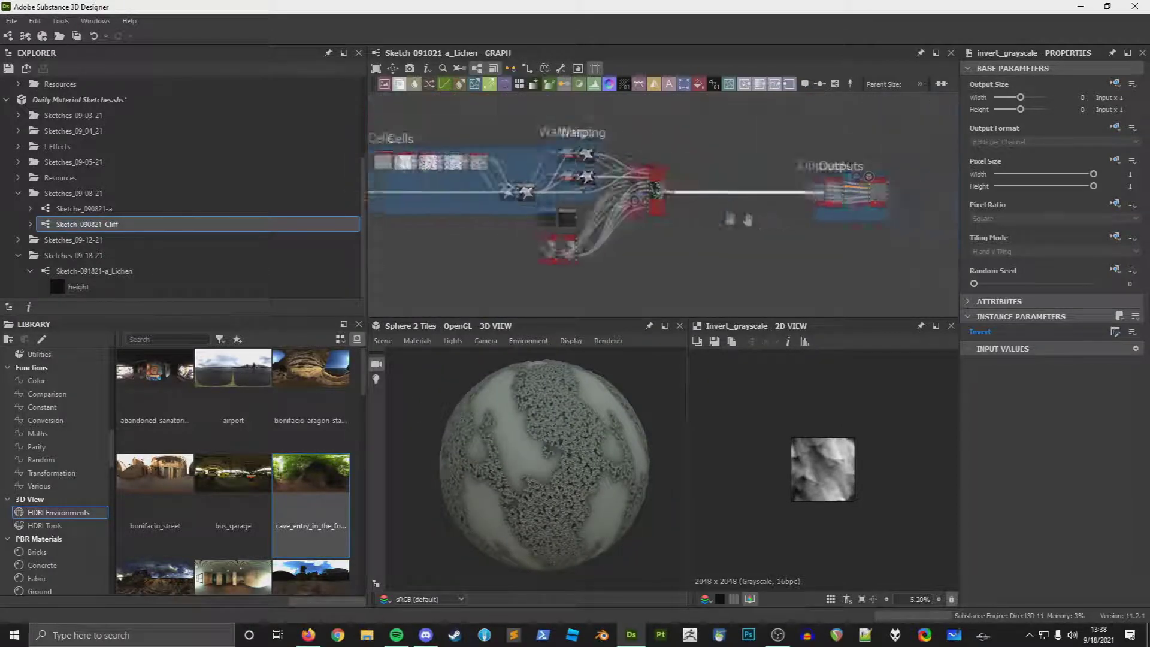
pyautogui.press('space')
pyautogui.write('materi')
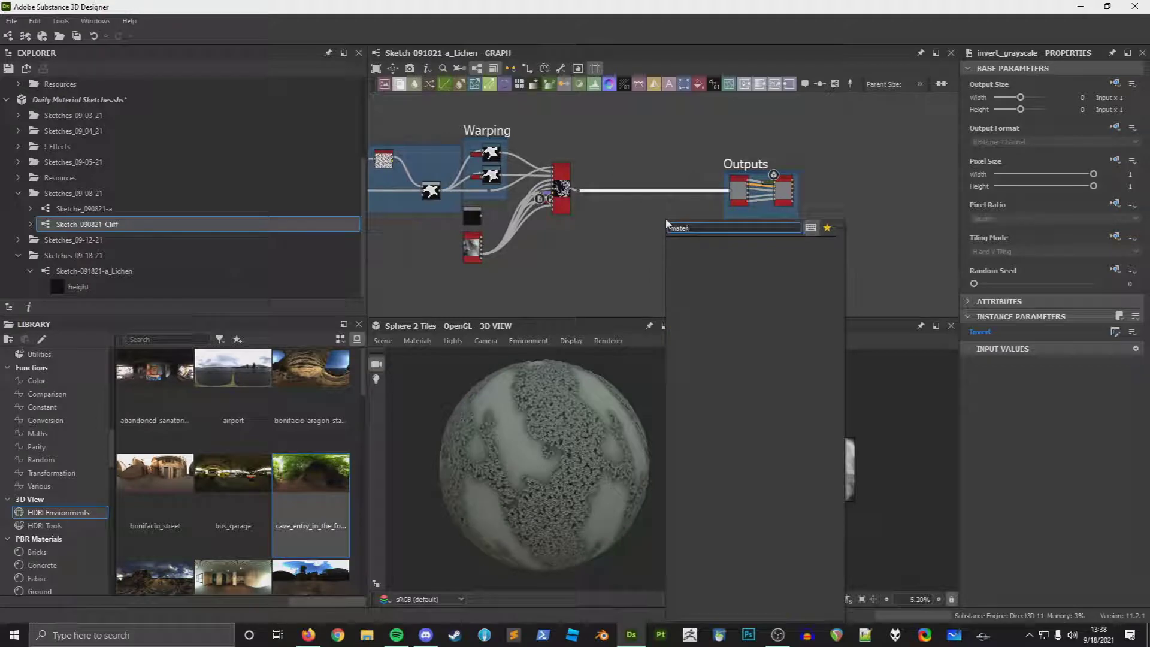
pyautogui.write('al')
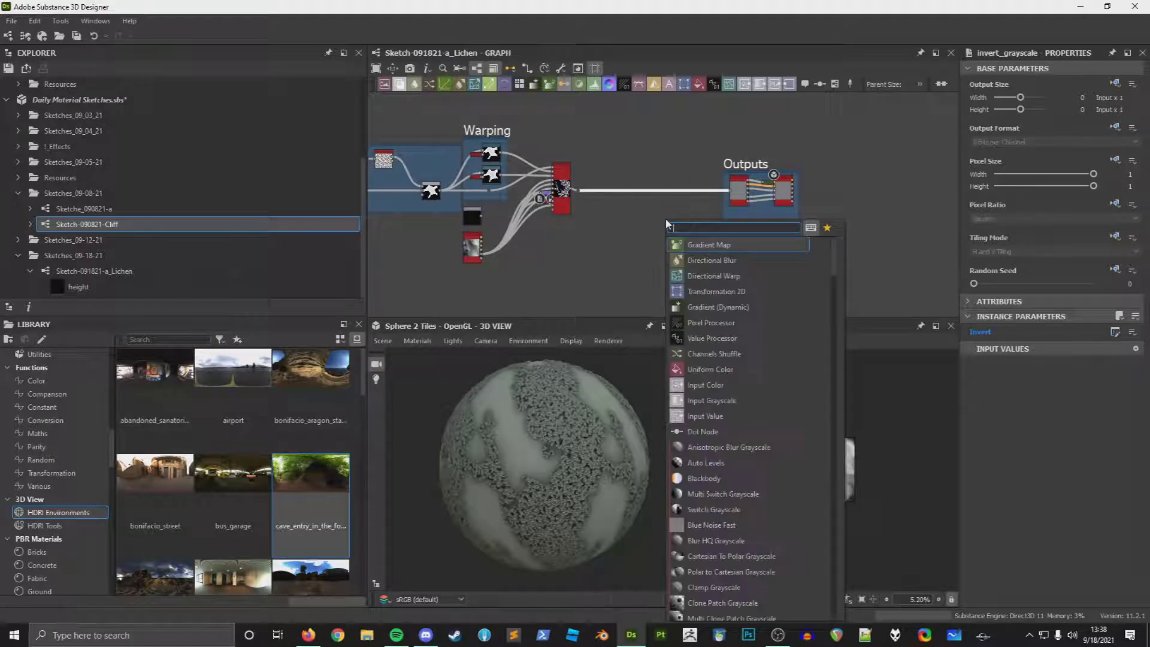
pyautogui.press('Escape')
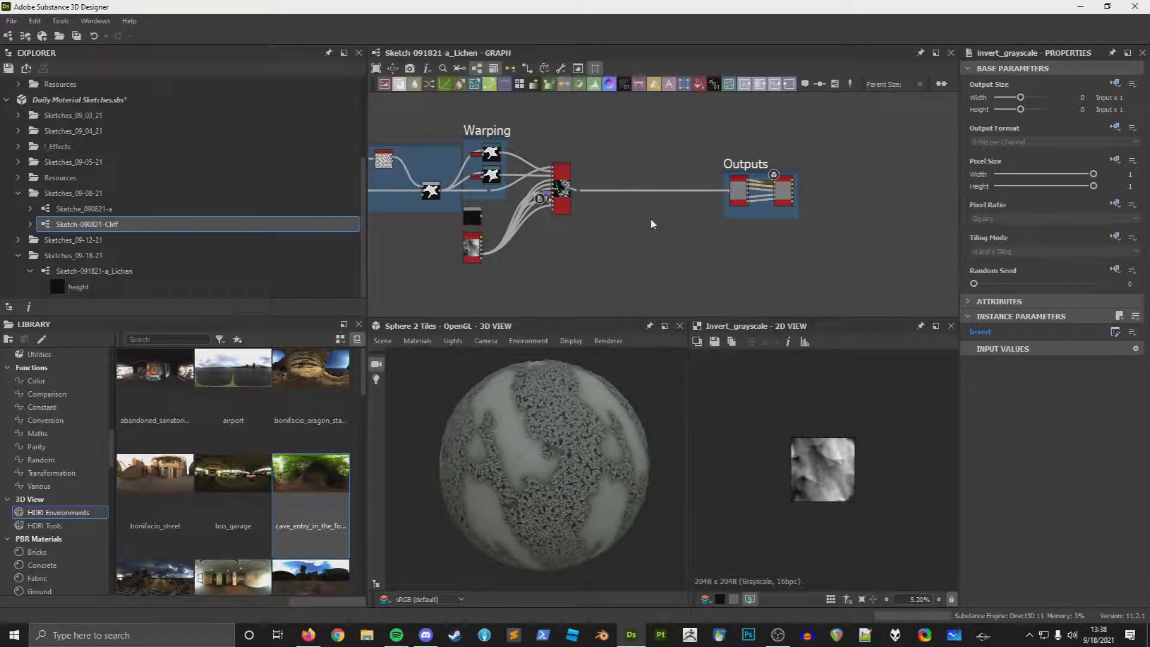
pyautogui.press('space')
pyautogui.write('mat')
pyautogui.press('Escape')
pyautogui.hotkey('ctrl', 'v')
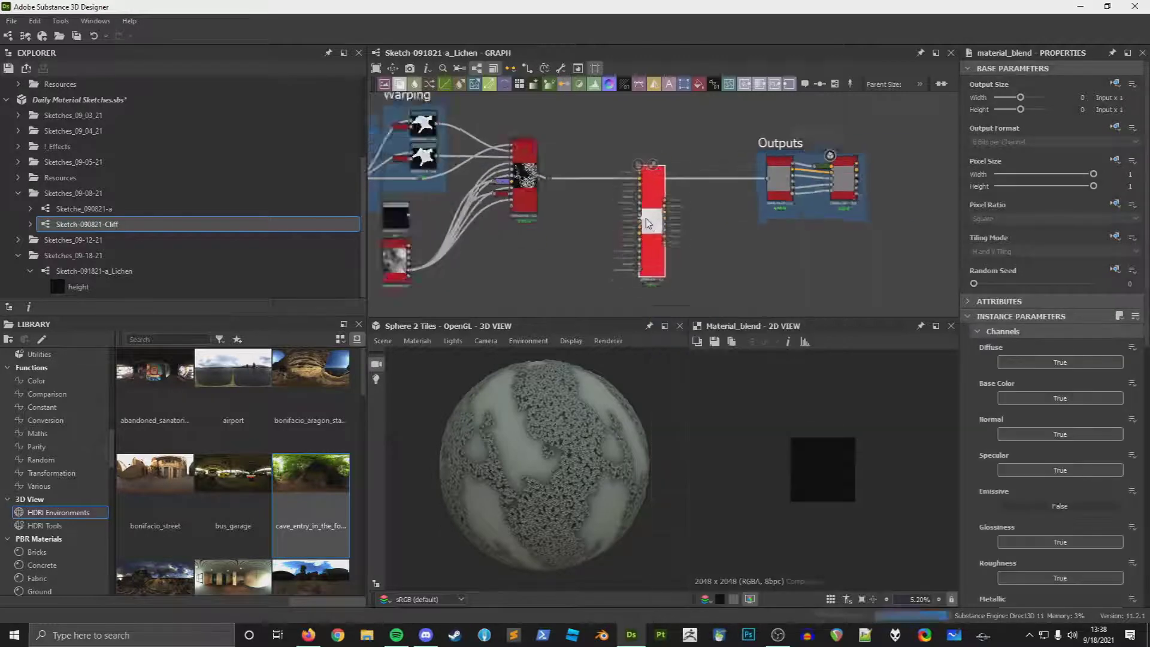
# Step: Disable the Material Blend's Diffuse, Specular and Glossiness channels and enable its Ambient Occlusion channel
pyautogui.click(1048, 363)
pyautogui.click(1042, 469)
pyautogui.click(1044, 541)
pyautogui.scroll(-3, 1043, 539)
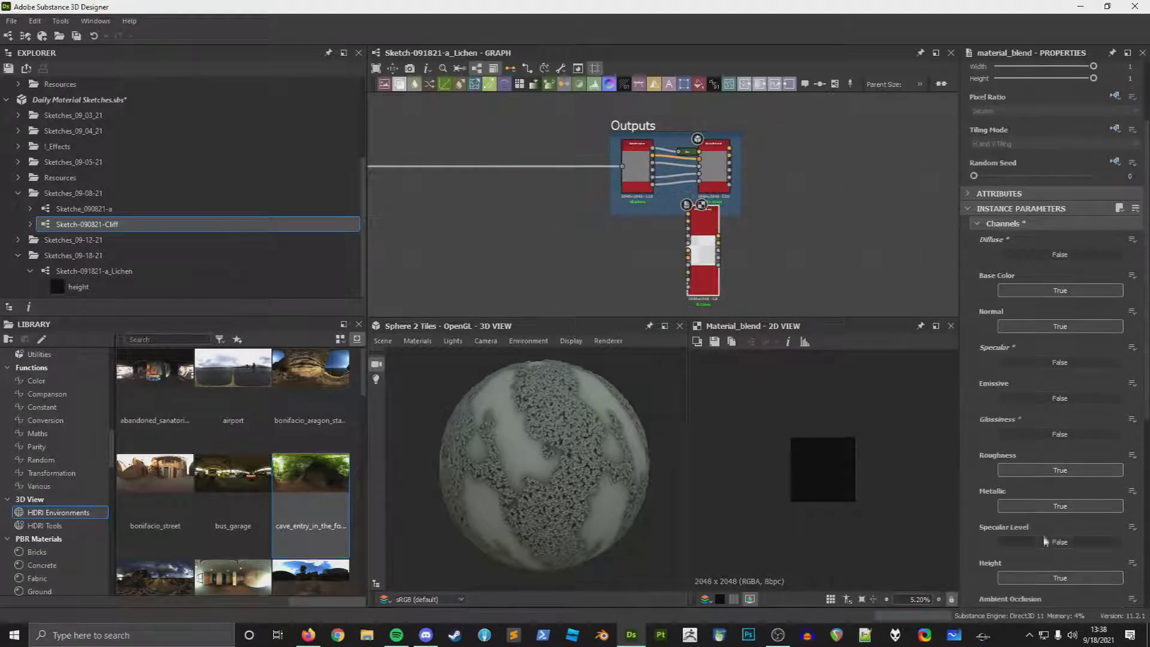
pyautogui.scroll(-3, 1044, 539)
pyautogui.click(1053, 506)
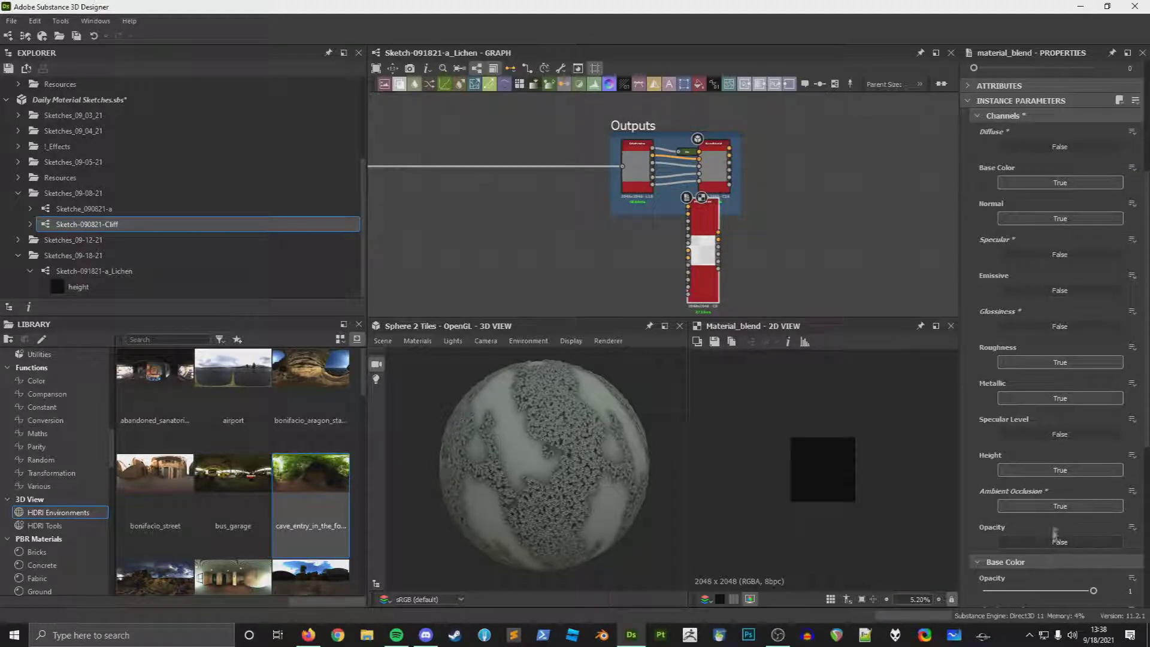
# Step: Place the Material Blend beyond the Outputs frame and connect the Base Material and Sketch-090821-Cliff outputs as its two materials
pyautogui.moveTo(696, 274); pyautogui.dragTo(828, 270)
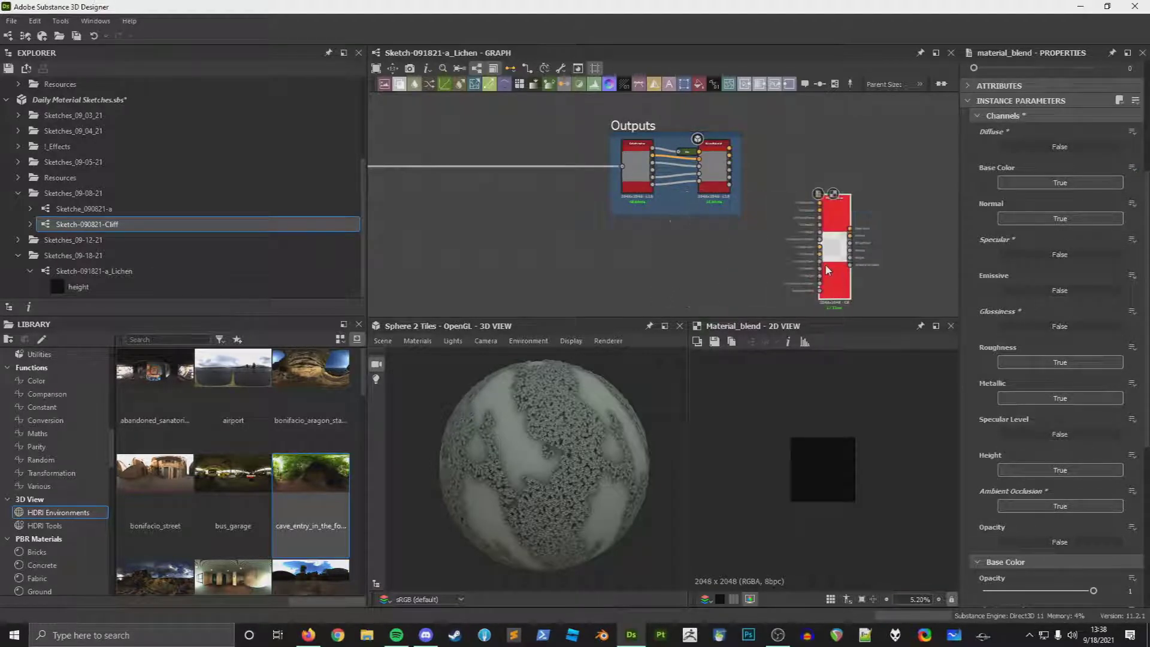
pyautogui.moveTo(820, 240); pyautogui.dragTo(729, 166)
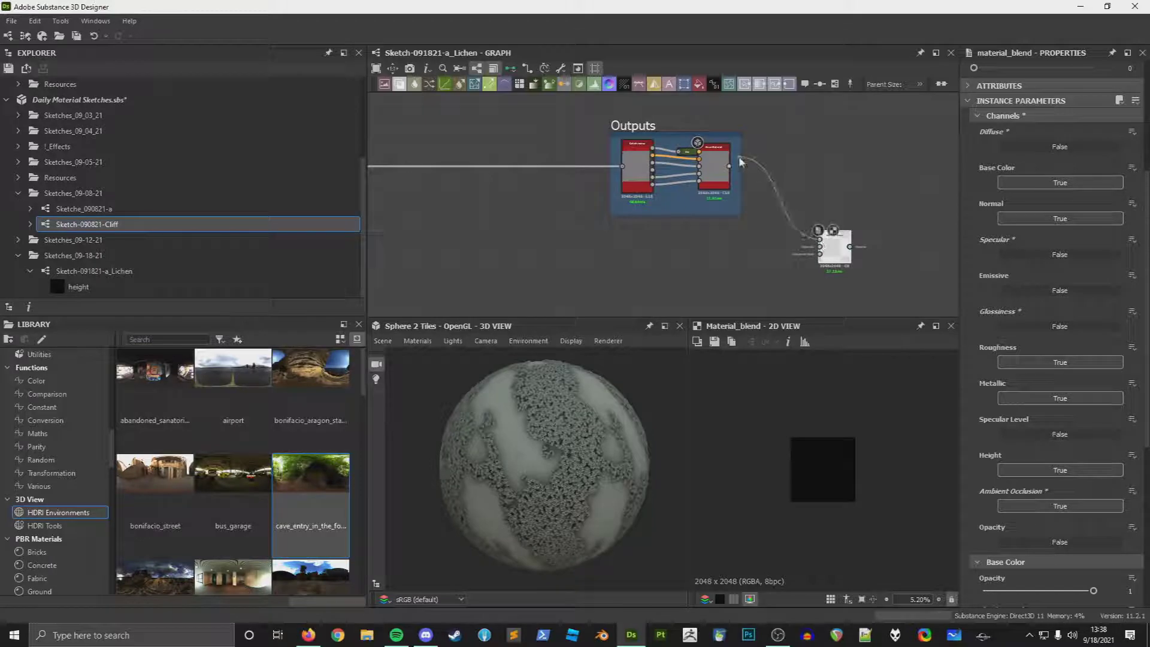
pyautogui.scroll(-2, 659, 179)
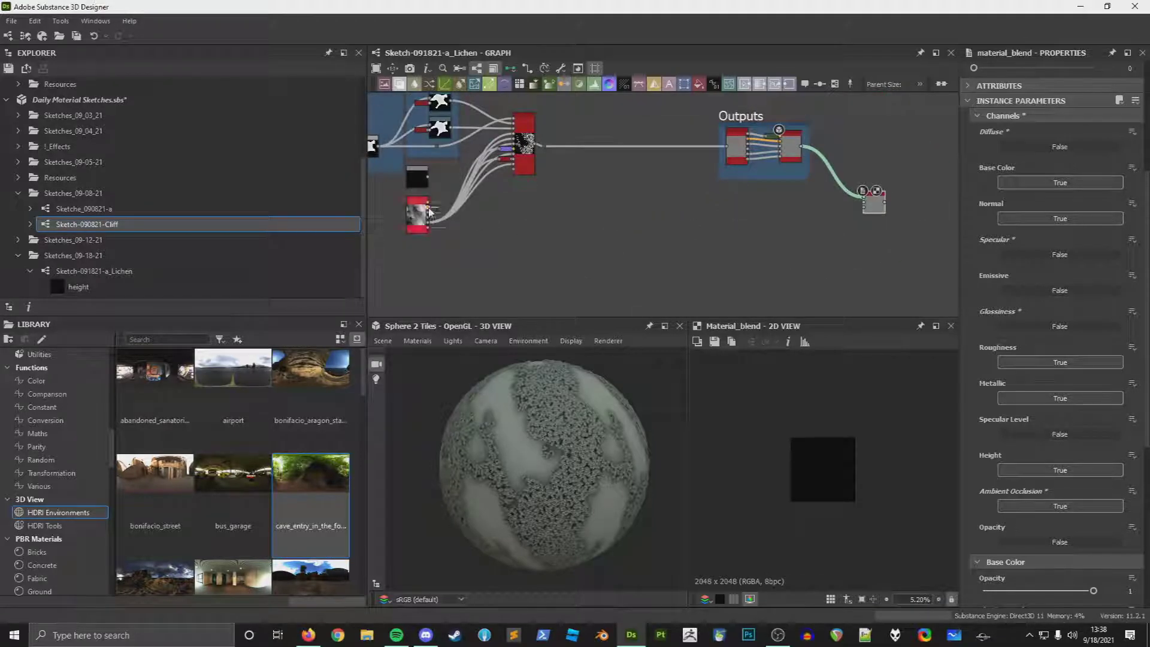
pyautogui.moveTo(429, 213); pyautogui.dragTo(873, 204)
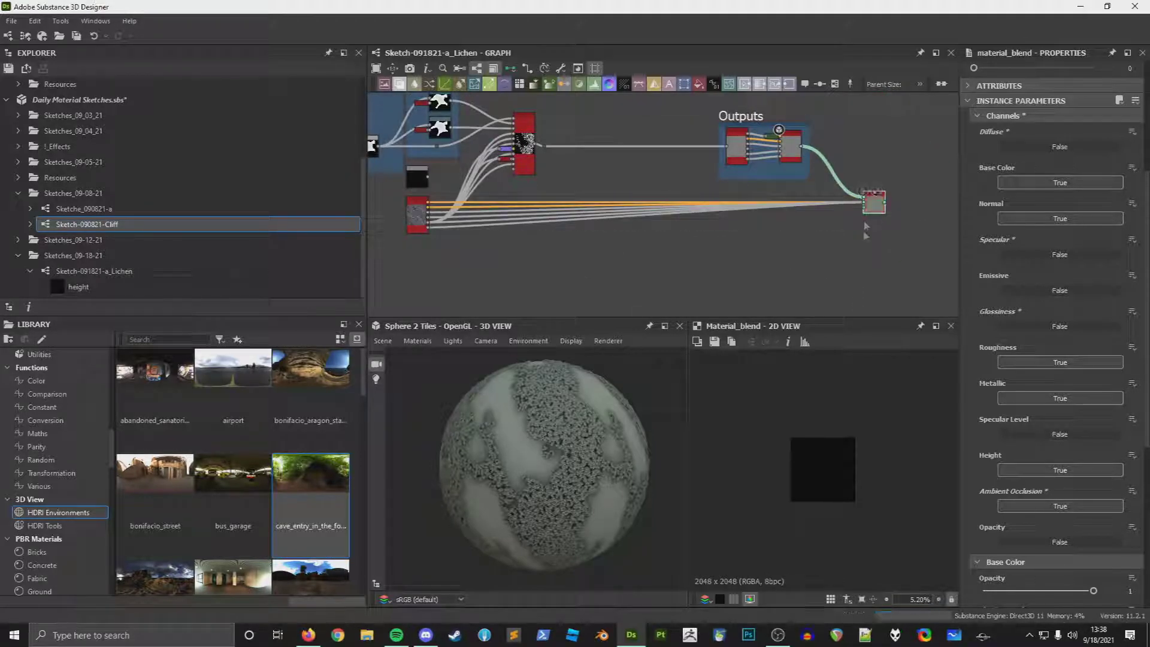
pyautogui.scroll(4, 862, 204)
pyautogui.scroll(-2, 847, 150)
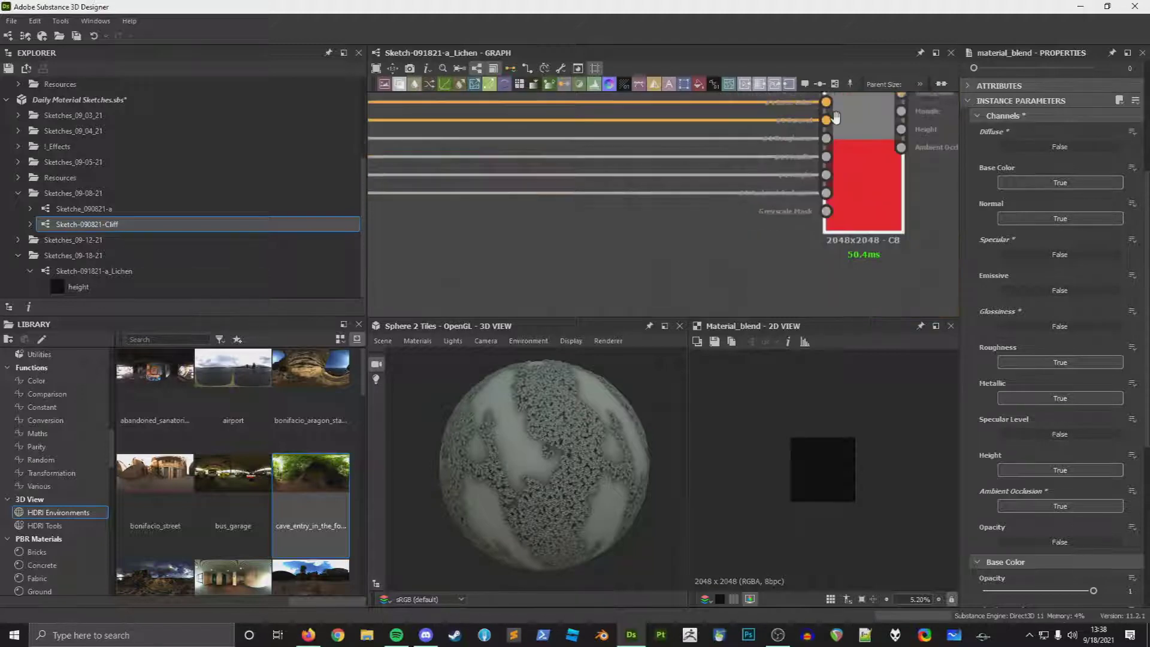
# Step: Connect the Tile Sampler output to the Material Blend's Grayscale Mask input
pyautogui.scroll(-3, 846, 148)
pyautogui.moveTo(559, 176); pyautogui.dragTo(946, 286)
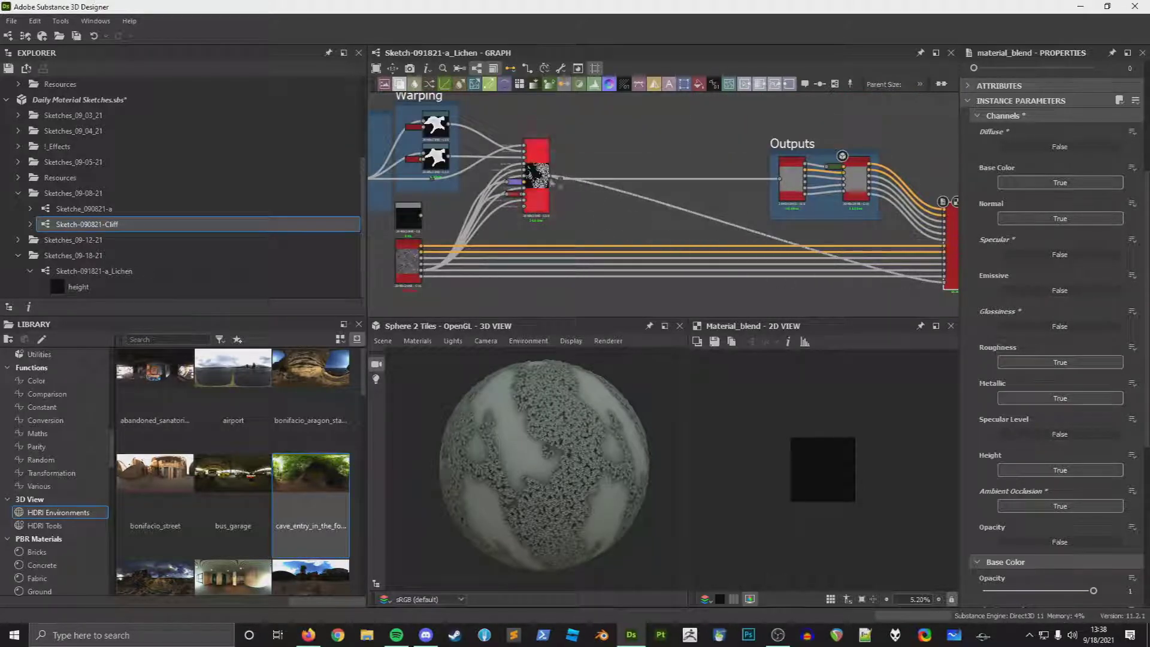
pyautogui.scroll(5, 551, 192)
pyautogui.scroll(-6, 554, 193)
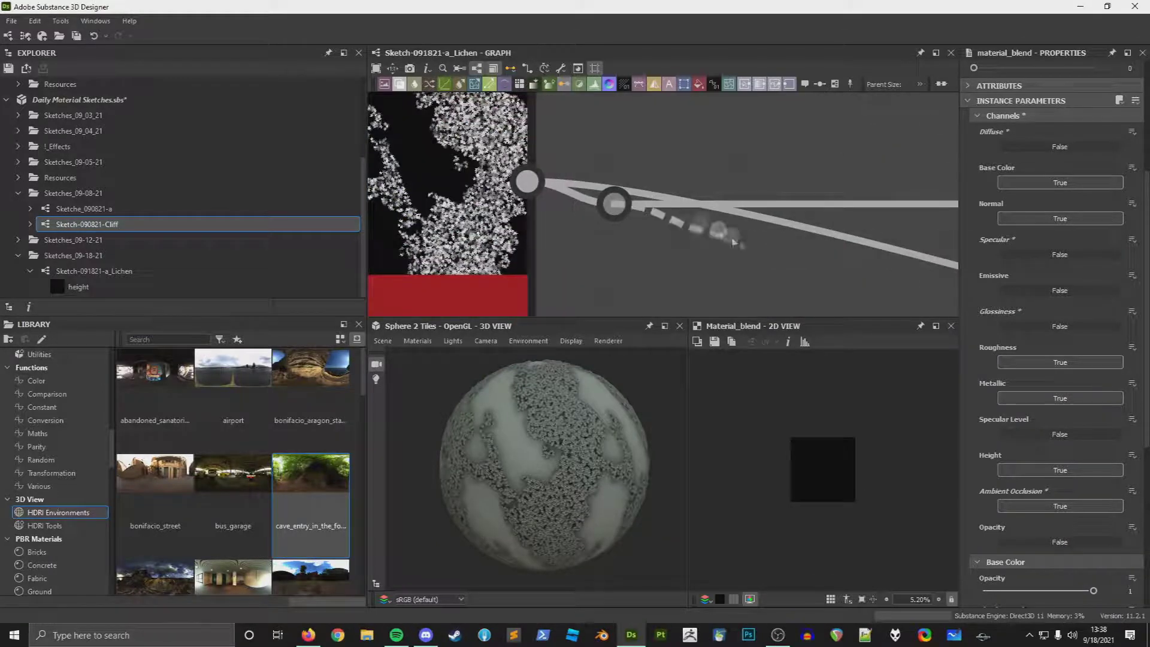
pyautogui.scroll(2, 531, 161)
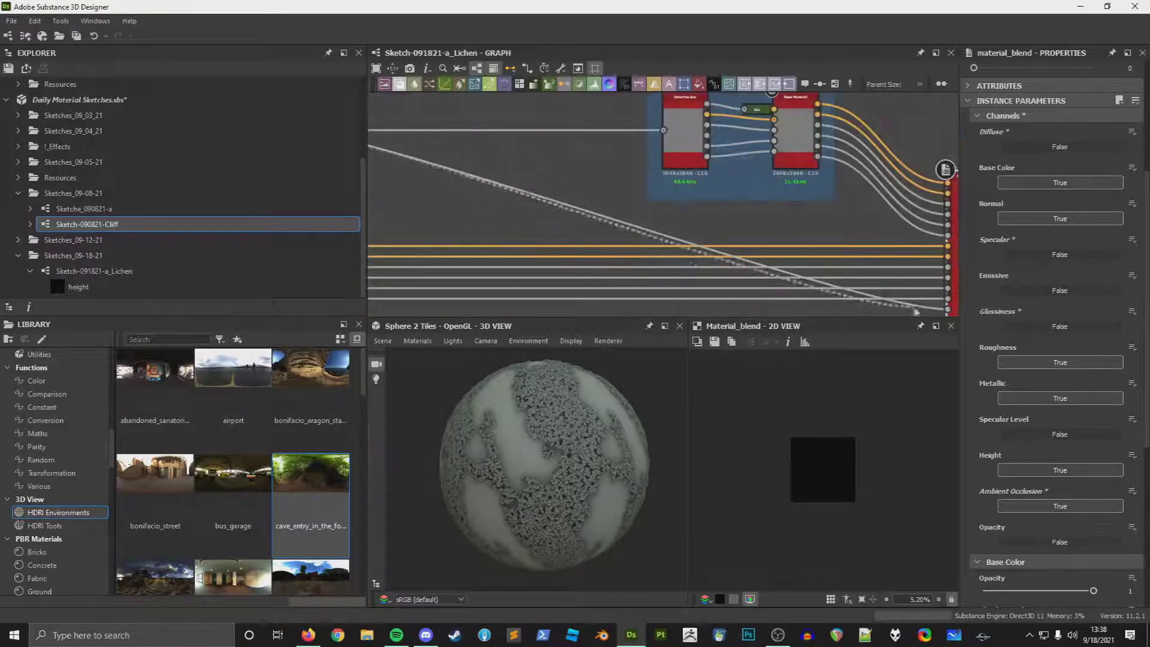
# Step: Insert a Histogram Select node on the mask connection and set its Contrast and Range to 1
pyautogui.click(643, 237)
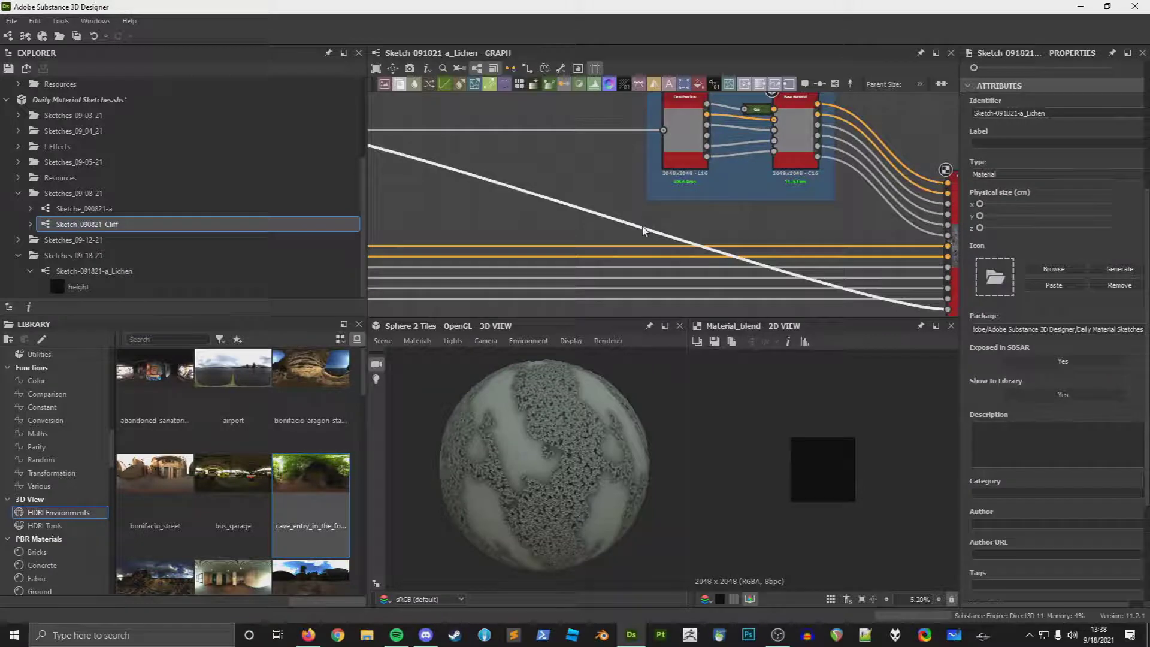
pyautogui.press('space')
pyautogui.write('histo')
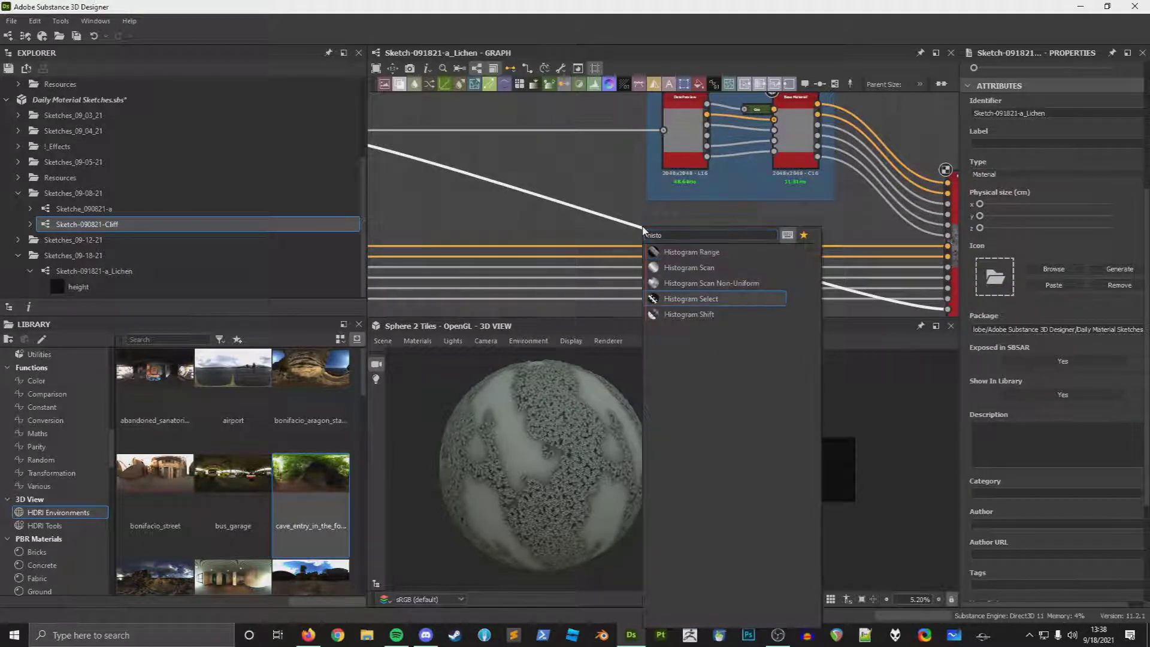
pyautogui.click(691, 298)
pyautogui.moveTo(1046, 413); pyautogui.dragTo(1097, 412)
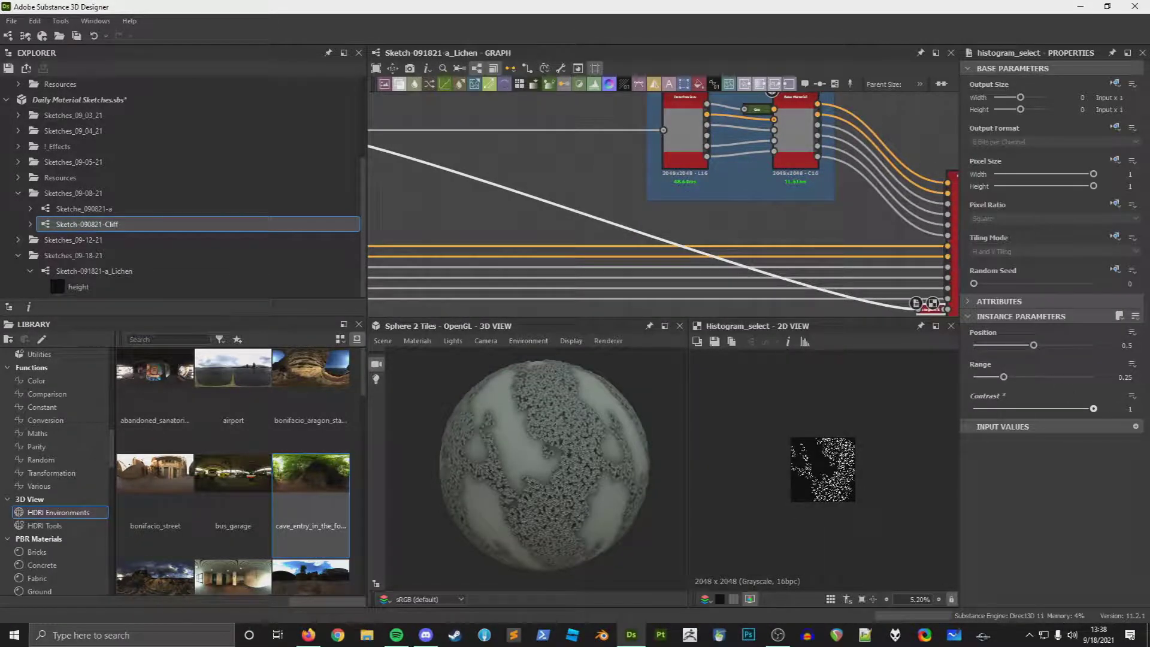
pyautogui.scroll(6, 932, 427)
pyautogui.moveTo(1004, 378); pyautogui.dragTo(1096, 380)
pyautogui.scroll(10, 838, 467)
# Step: Duplicate the Base Material node, place the copy after the Material Blend and remove its inherited input connections
pyautogui.moveTo(934, 246); pyautogui.dragTo(714, 282, button='middle')
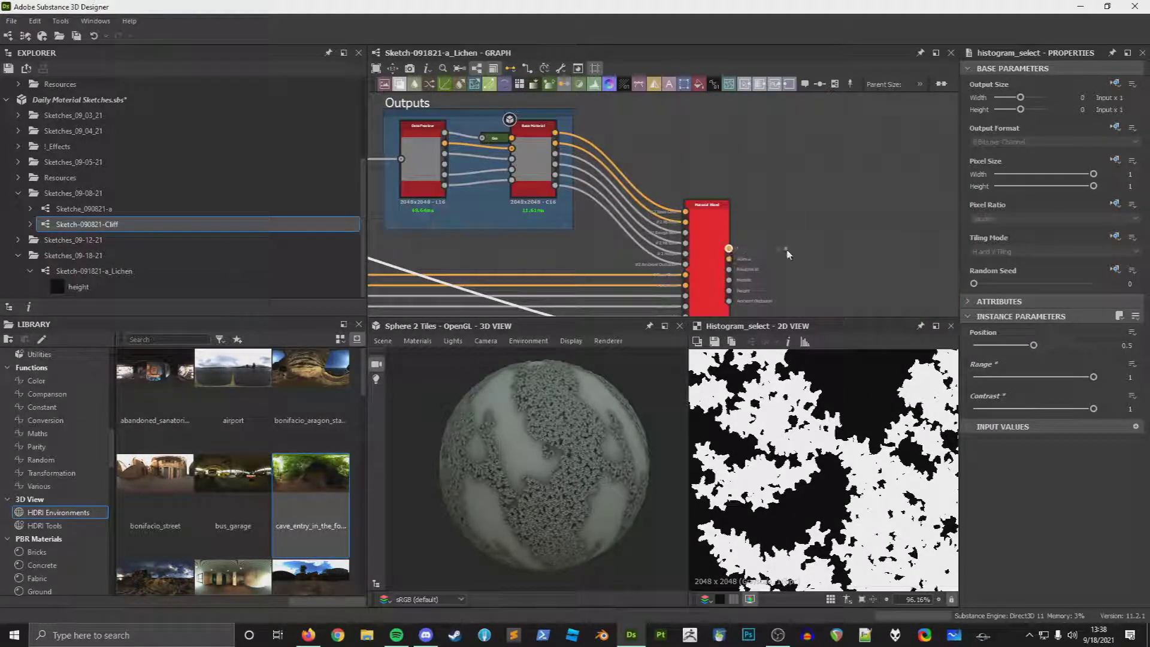
pyautogui.click(536, 161)
pyautogui.moveTo(753, 195); pyautogui.dragTo(629, 189, button='middle')
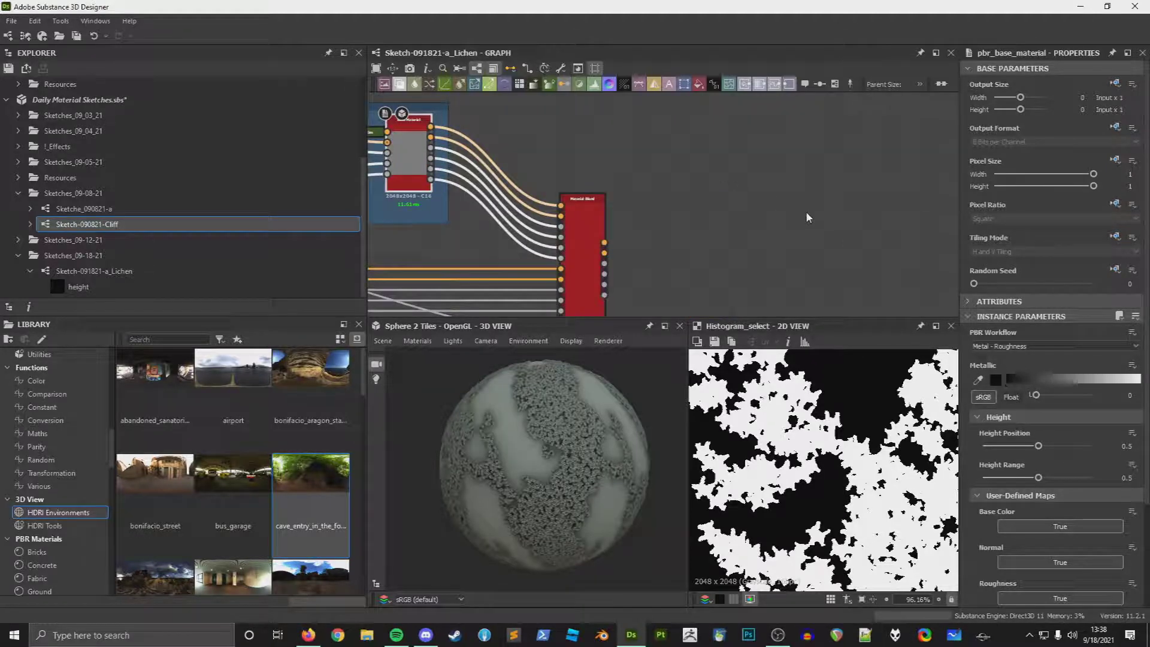
pyautogui.hotkey('ctrl', 'd')
pyautogui.moveTo(657, 216); pyautogui.dragTo(732, 190)
pyautogui.click(735, 258)
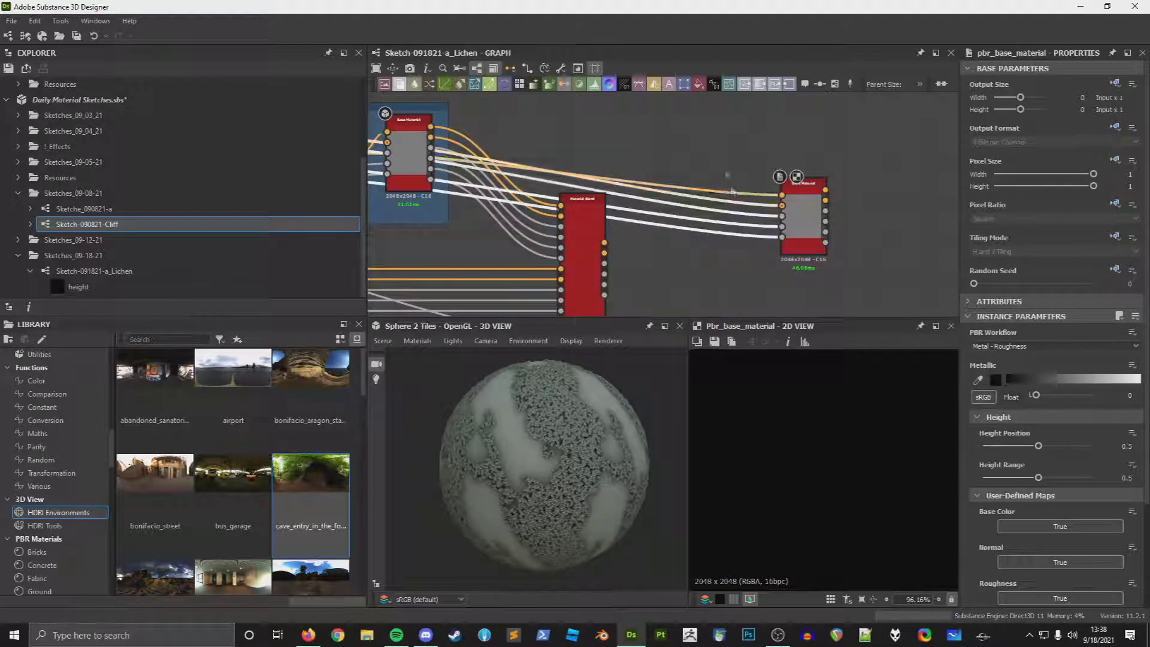
pyautogui.press('Delete')
# Step: Connect the Material Blend outputs to the duplicated Base Material and show that material in the 3D view
pyautogui.moveTo(732, 190); pyautogui.dragTo(742, 155, button='middle')
pyautogui.moveTo(615, 206); pyautogui.dragTo(792, 159)
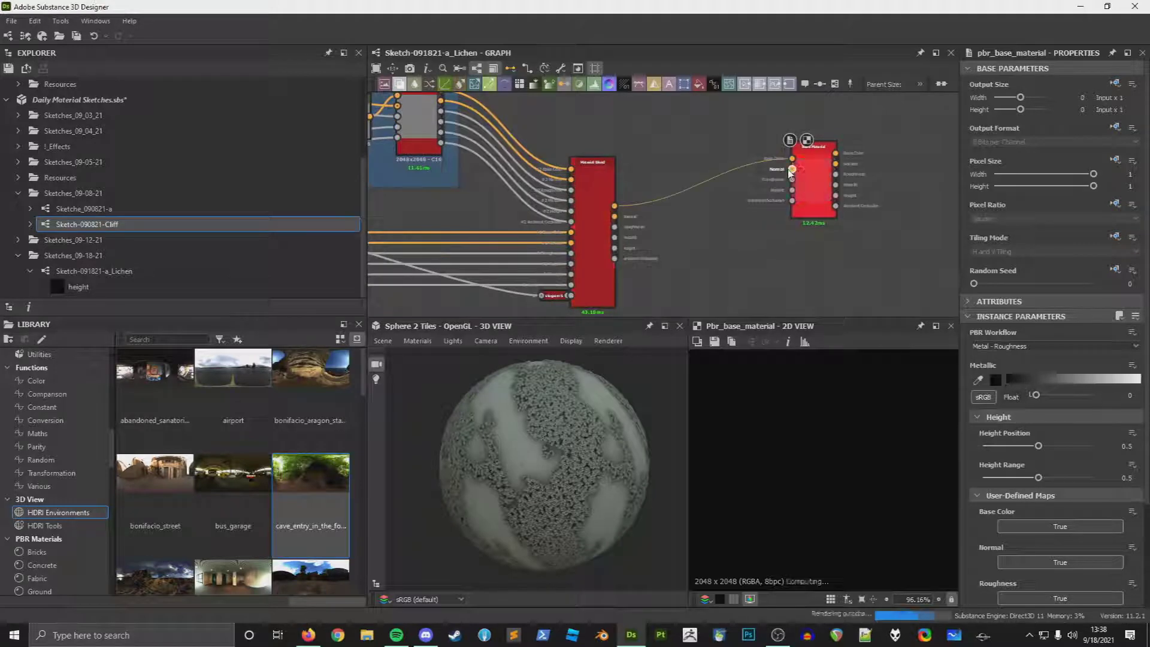
pyautogui.moveTo(614, 216); pyautogui.dragTo(693, 243)
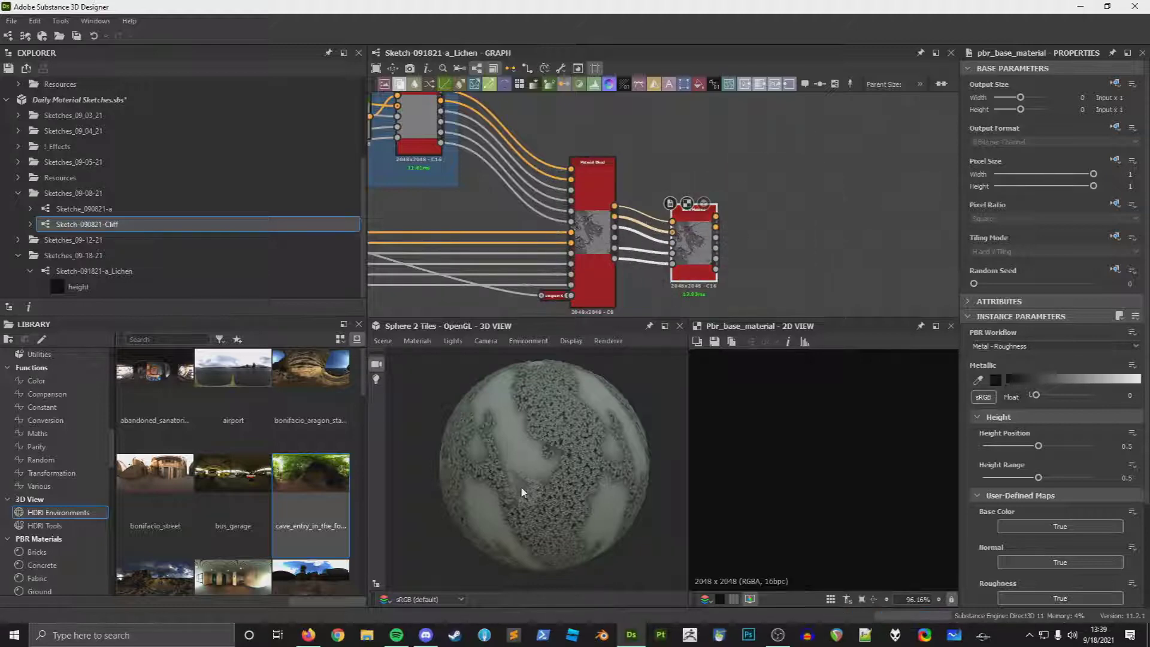
pyautogui.moveTo(554, 497); pyautogui.dragTo(552, 449)
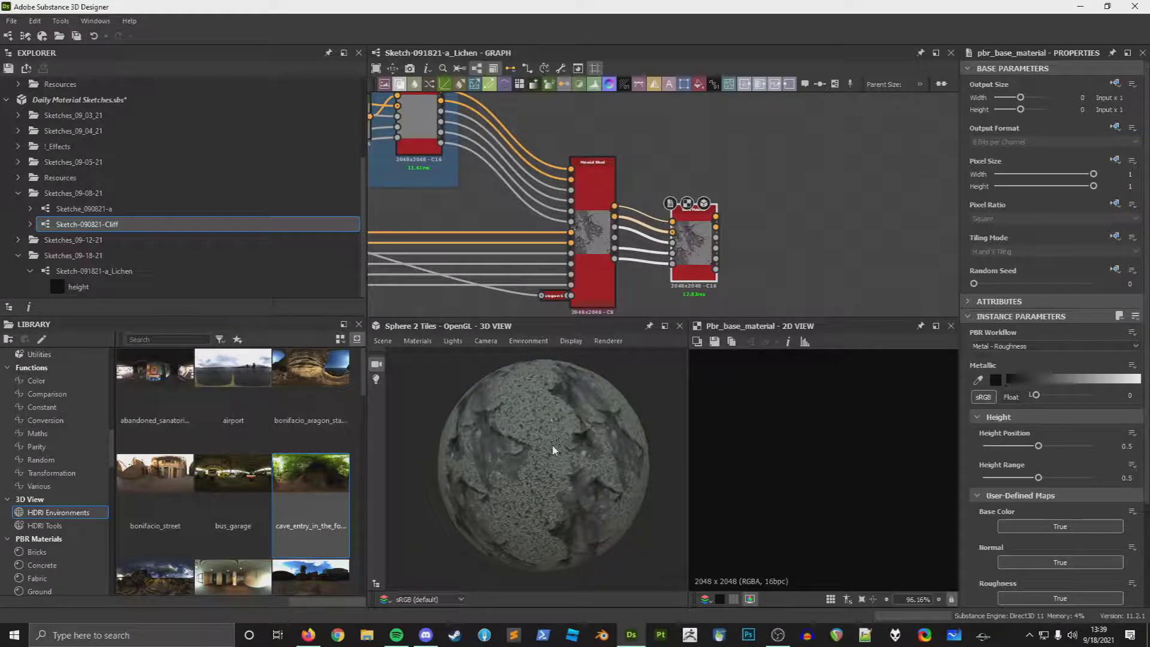
# Step: Examine the blended lichen and cliff surface on the sphere up close and review the node chain back to the Tile Sampler
pyautogui.scroll(10, 552, 449)
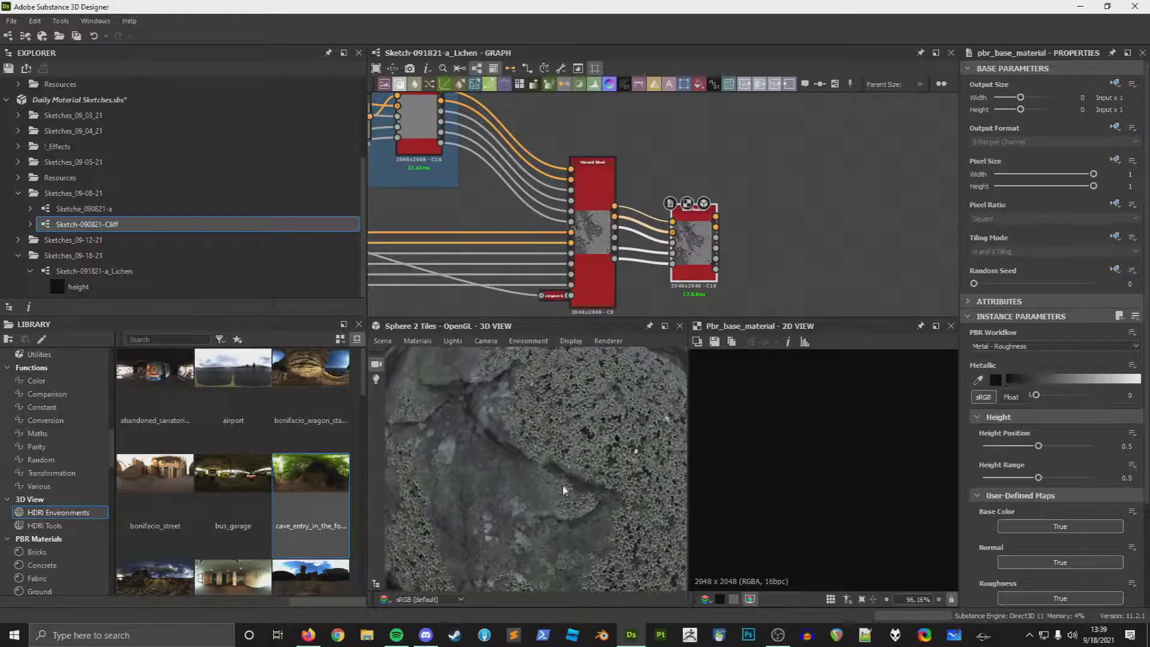
pyautogui.moveTo(563, 490); pyautogui.dragTo(567, 475)
pyautogui.scroll(-8, 550, 451)
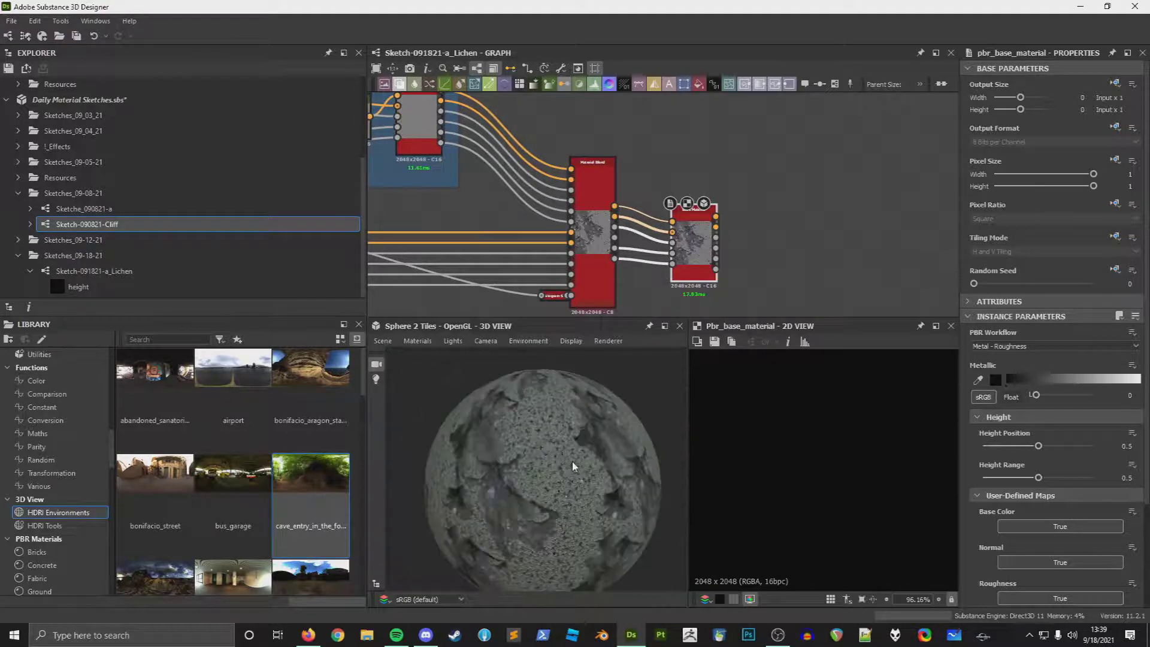
pyautogui.moveTo(726, 259); pyautogui.dragTo(813, 215, button='middle')
pyautogui.moveTo(745, 235); pyautogui.dragTo(776, 234, button='middle')
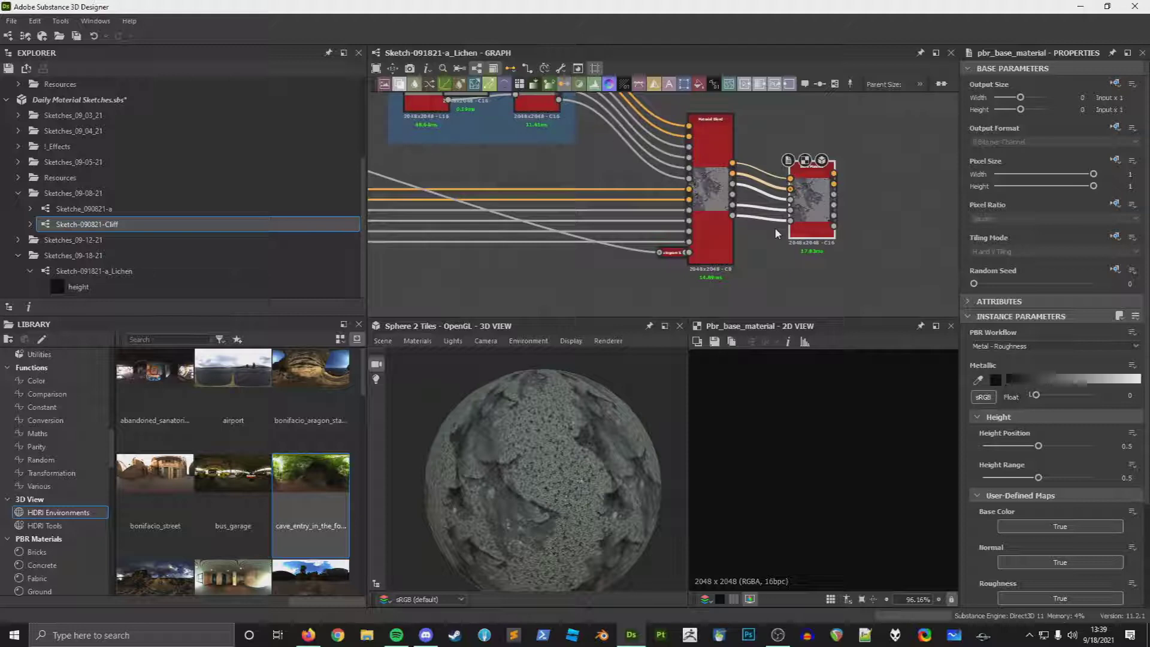
pyautogui.scroll(-3, 776, 233)
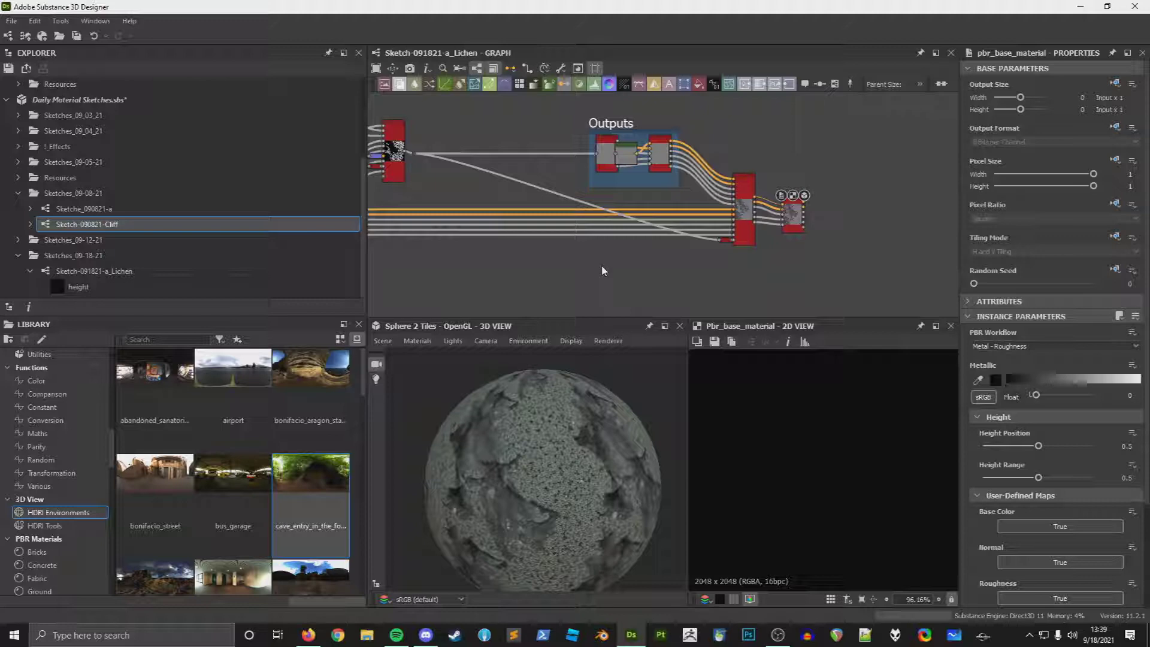
pyautogui.moveTo(509, 247); pyautogui.dragTo(683, 195, button='middle')
pyautogui.scroll(5, 576, 411)
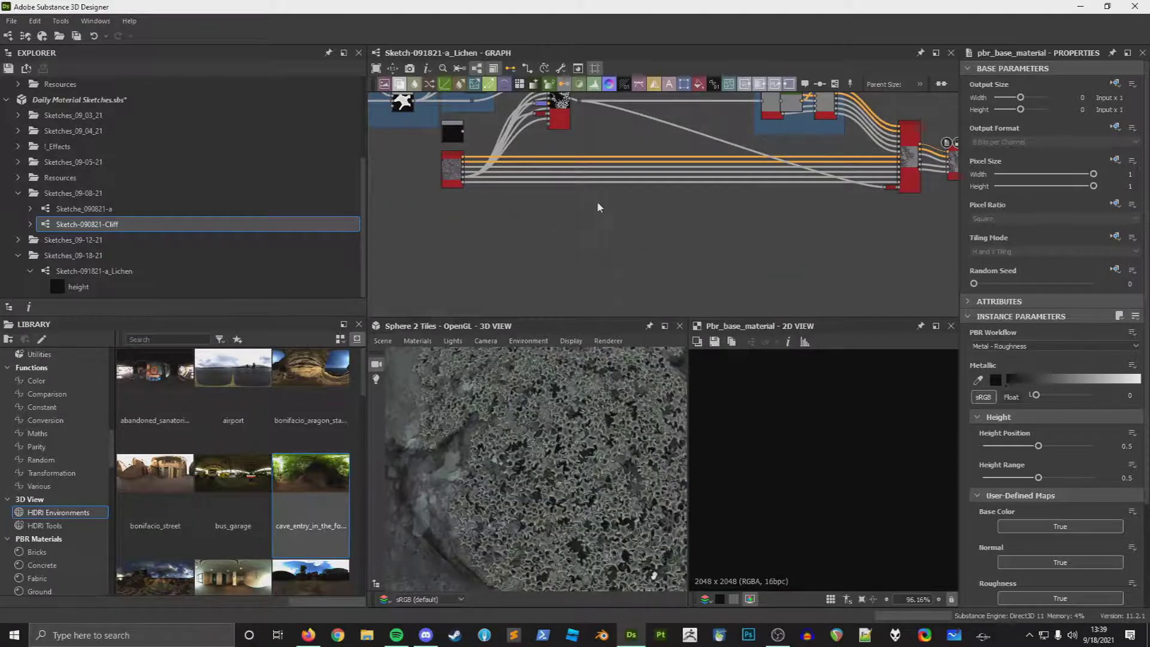
pyautogui.moveTo(598, 208); pyautogui.dragTo(634, 215, button='middle')
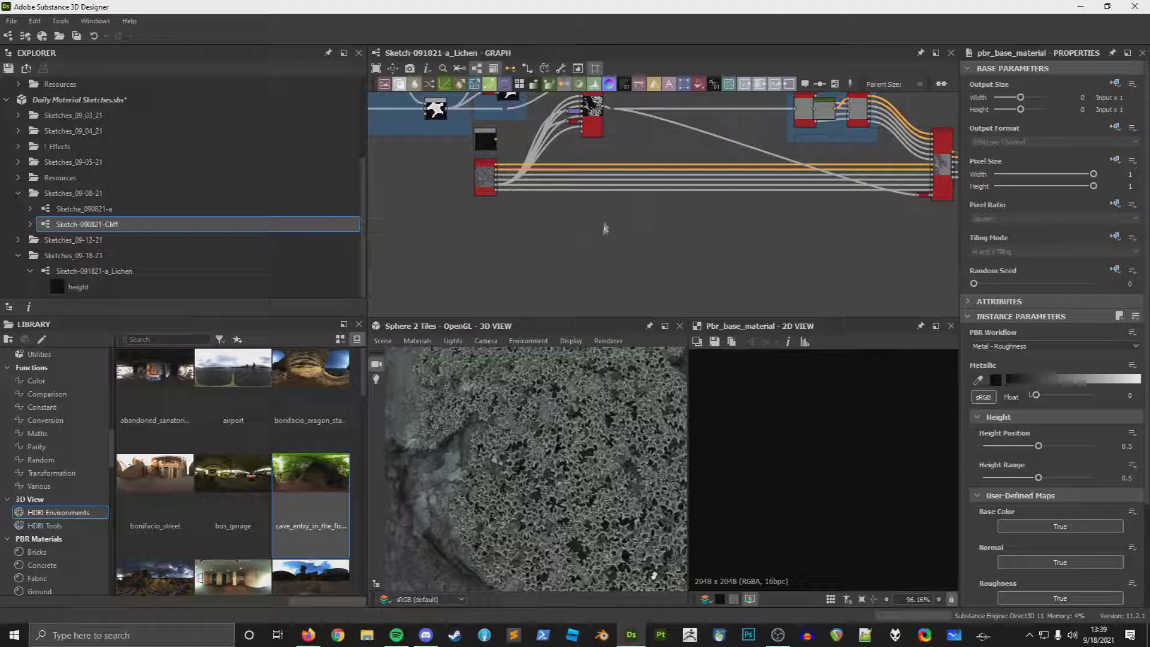
pyautogui.scroll(5, 603, 230)
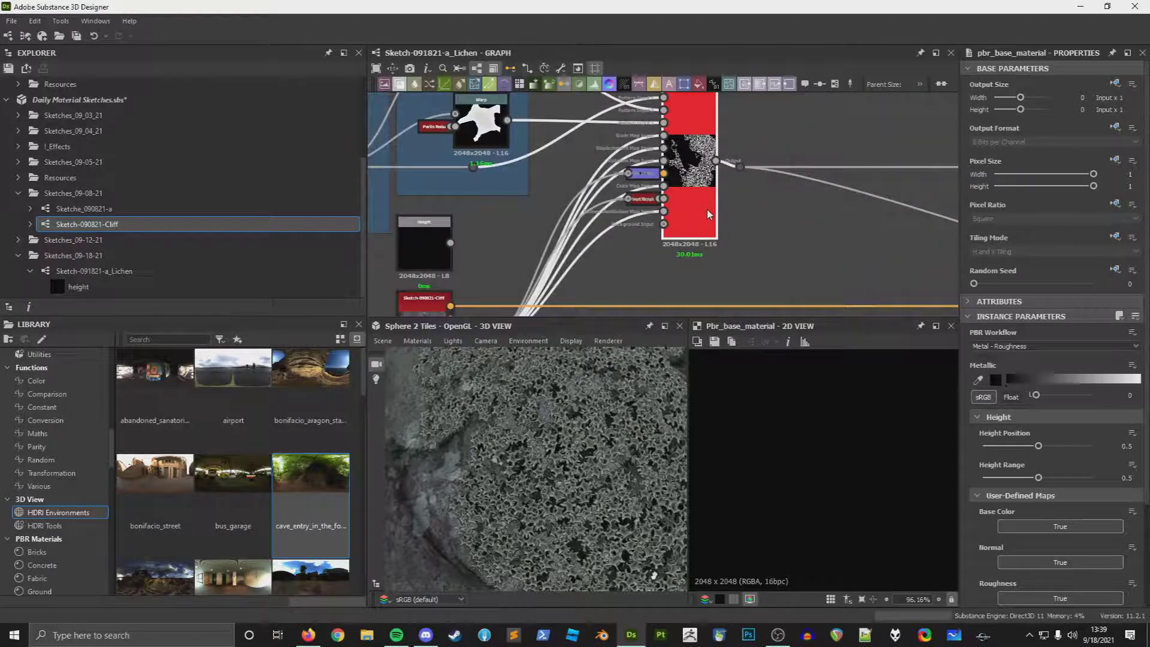
# Step: Show the Tile Sampler's output and parameters and raise its Mask Random to 0.55
pyautogui.doubleClick(709, 214)
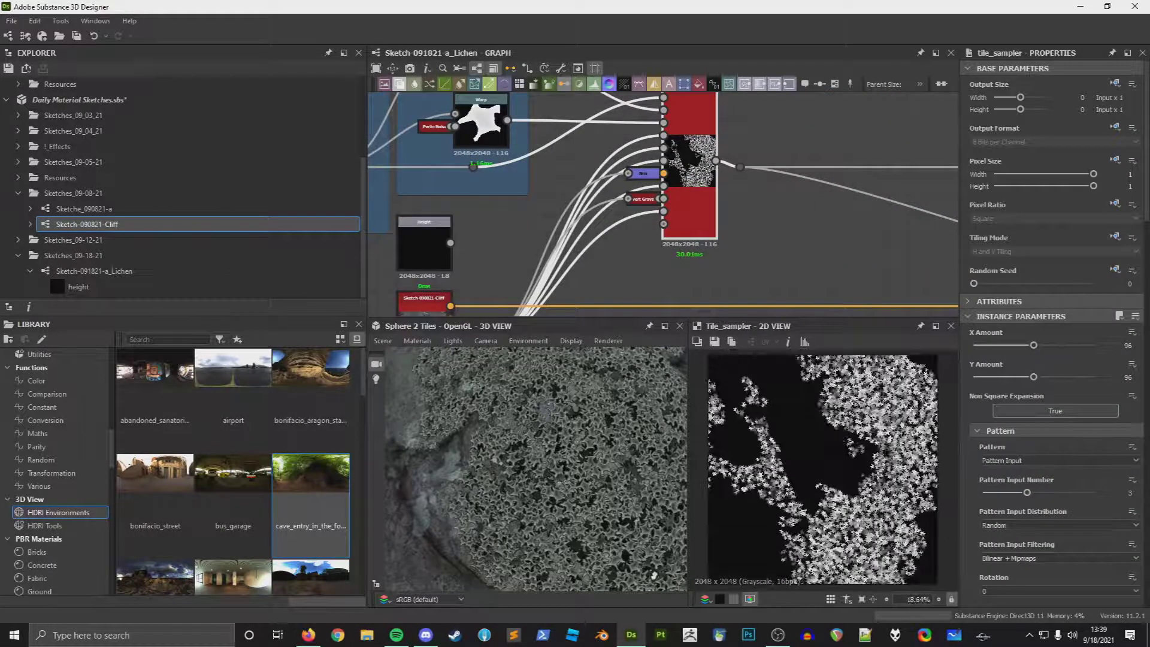
pyautogui.scroll(6, 802, 580)
pyautogui.scroll(-15, 1016, 499)
pyautogui.scroll(-5, 1016, 498)
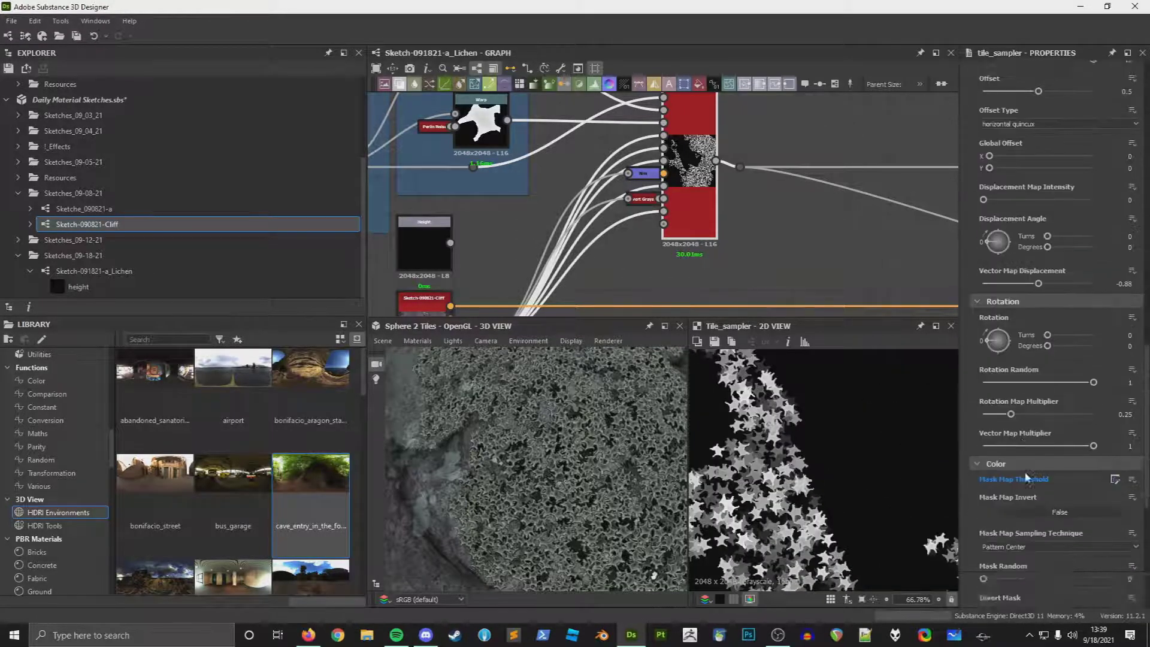
pyautogui.scroll(-5, 874, 452)
pyautogui.moveTo(983, 435); pyautogui.dragTo(1022, 435)
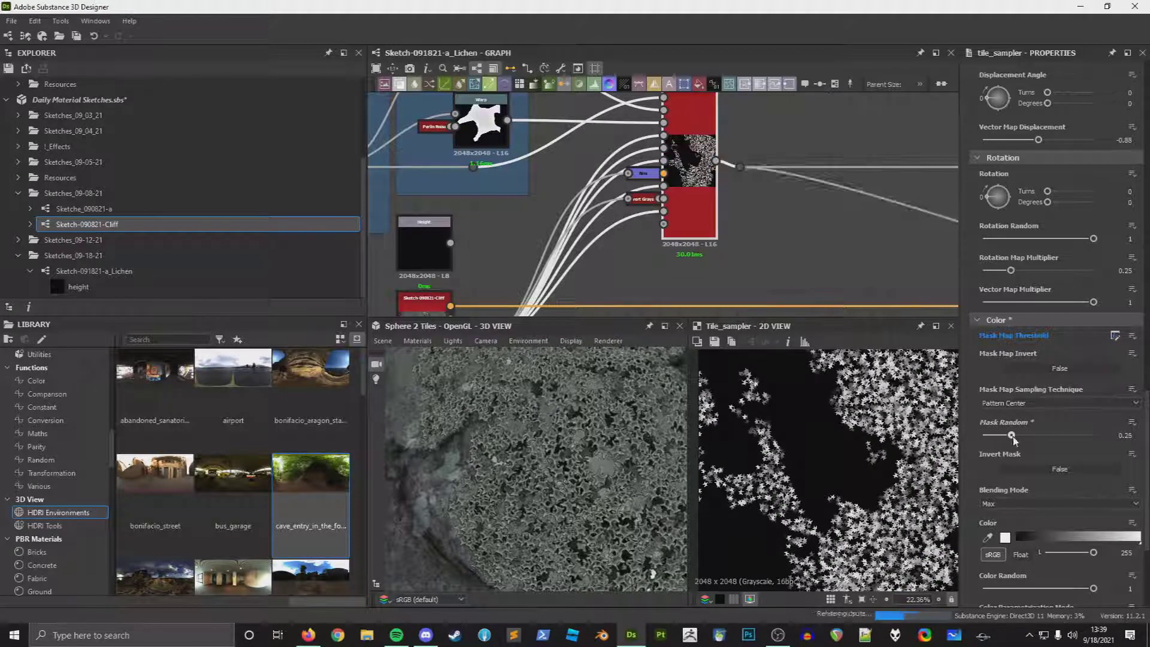
pyautogui.scroll(-4, 909, 458)
pyautogui.scroll(2, 908, 458)
pyautogui.moveTo(1036, 436); pyautogui.dragTo(1044, 436)
pyautogui.scroll(-5, 557, 495)
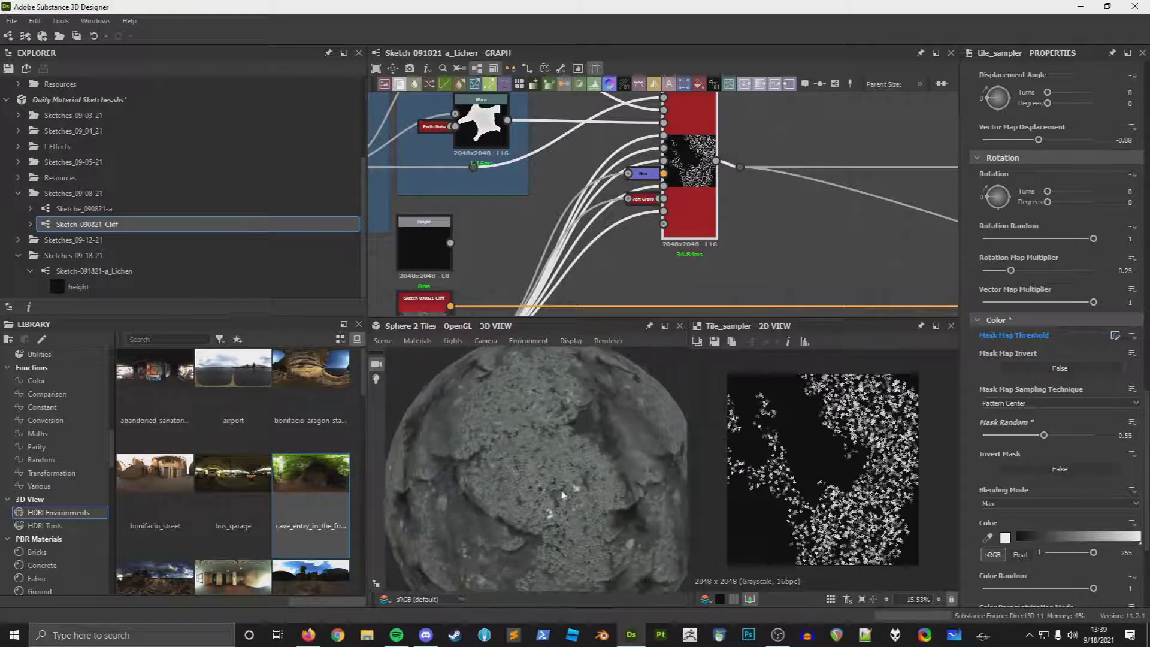
pyautogui.scroll(8, 557, 497)
# Step: Try the Tile Sampler's Invert Mask option, turn it back off and set Mask Random to 0.34
pyautogui.click(1030, 476)
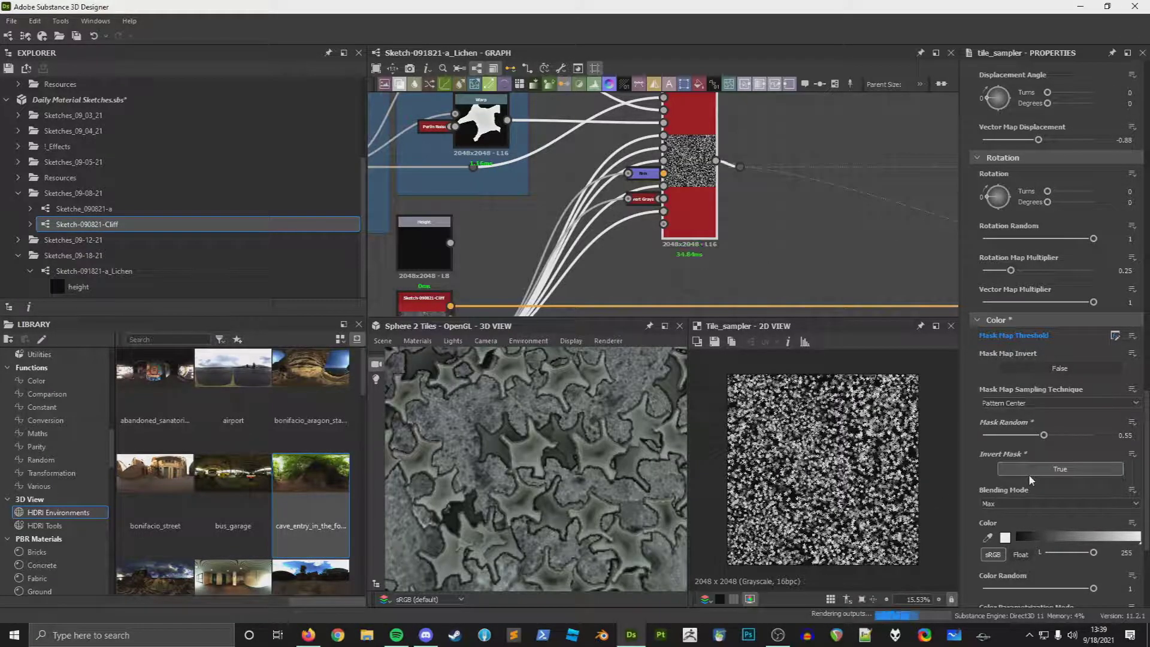
pyautogui.click(1031, 476)
pyautogui.scroll(-3, 557, 497)
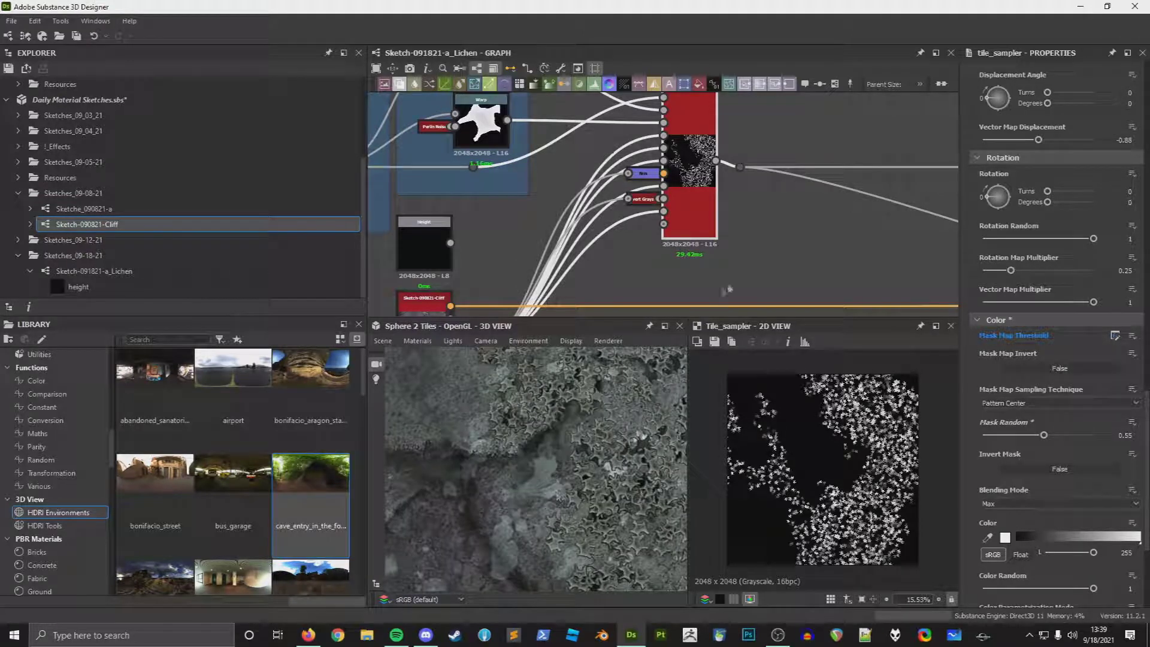
pyautogui.click(1020, 436)
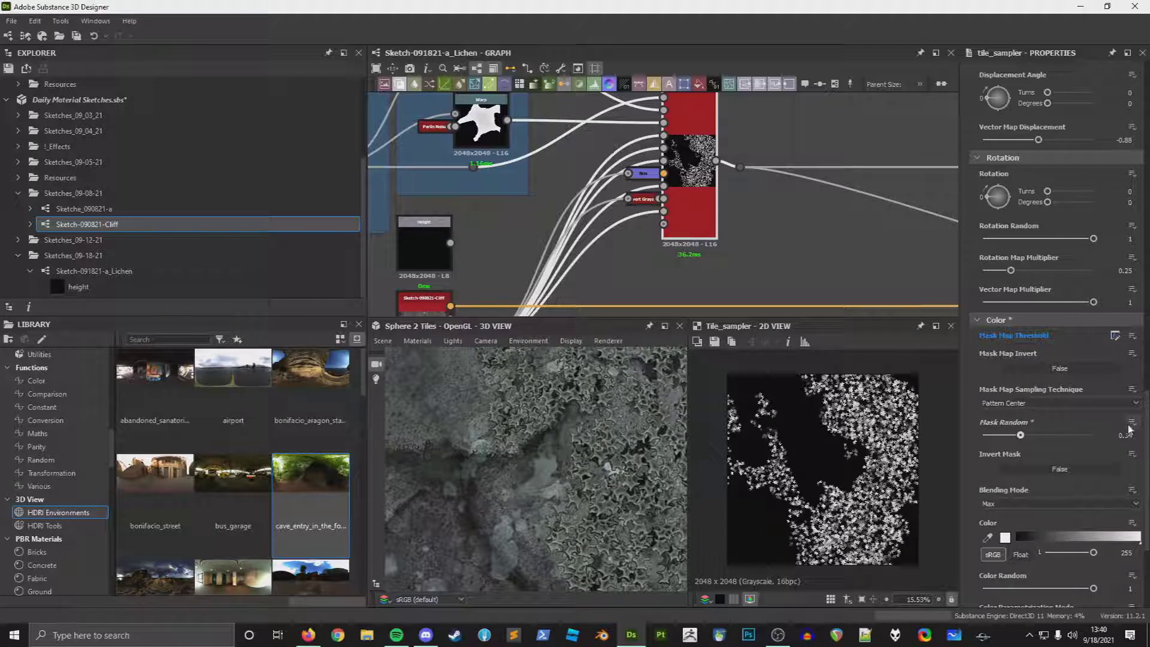
# Step: Expose the Tile Sampler's Mask Random as a new graph input in the Masking group
pyautogui.scroll(-2, 1124, 429)
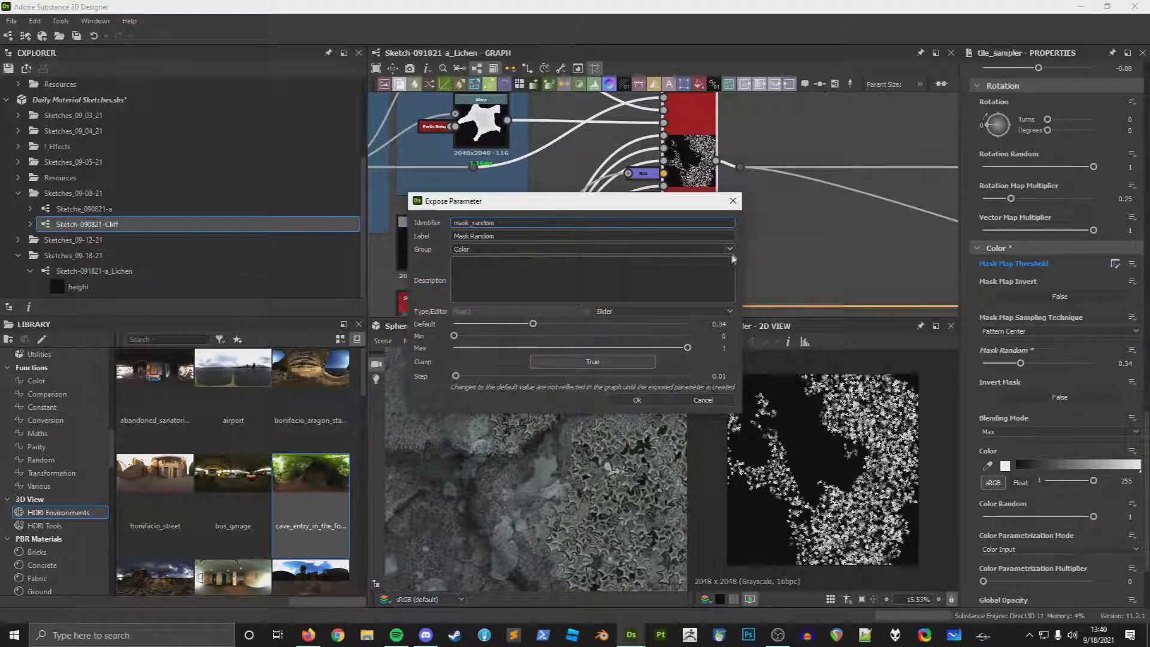
pyautogui.click(730, 249)
pyautogui.click(490, 262)
pyautogui.click(519, 282)
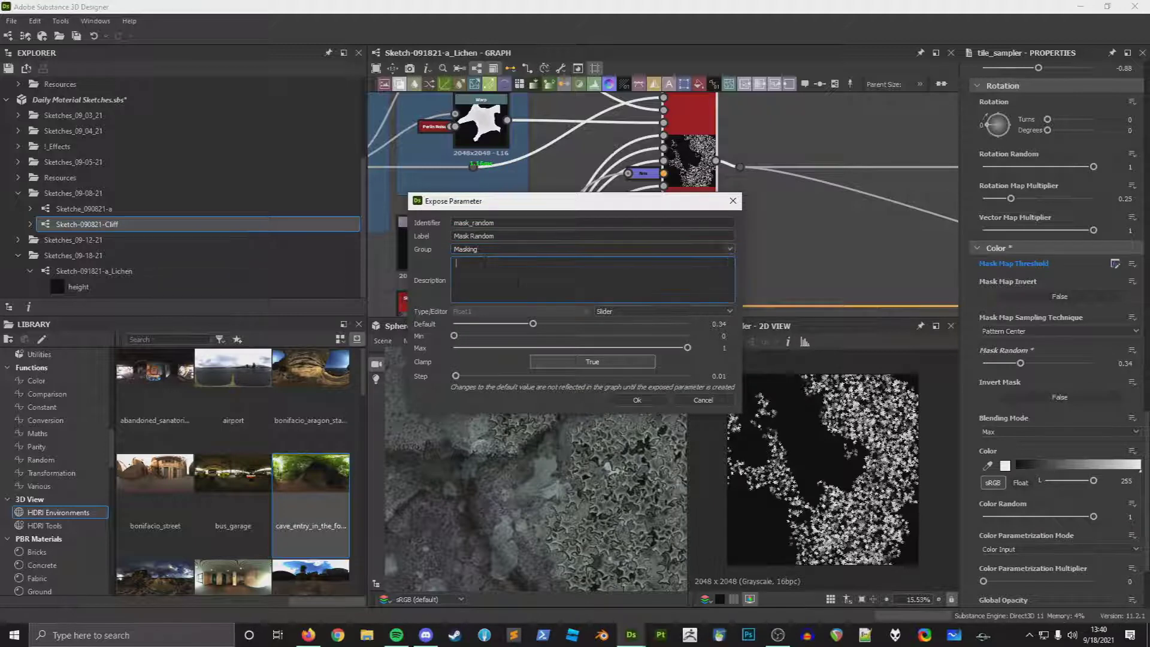
pyautogui.click(637, 401)
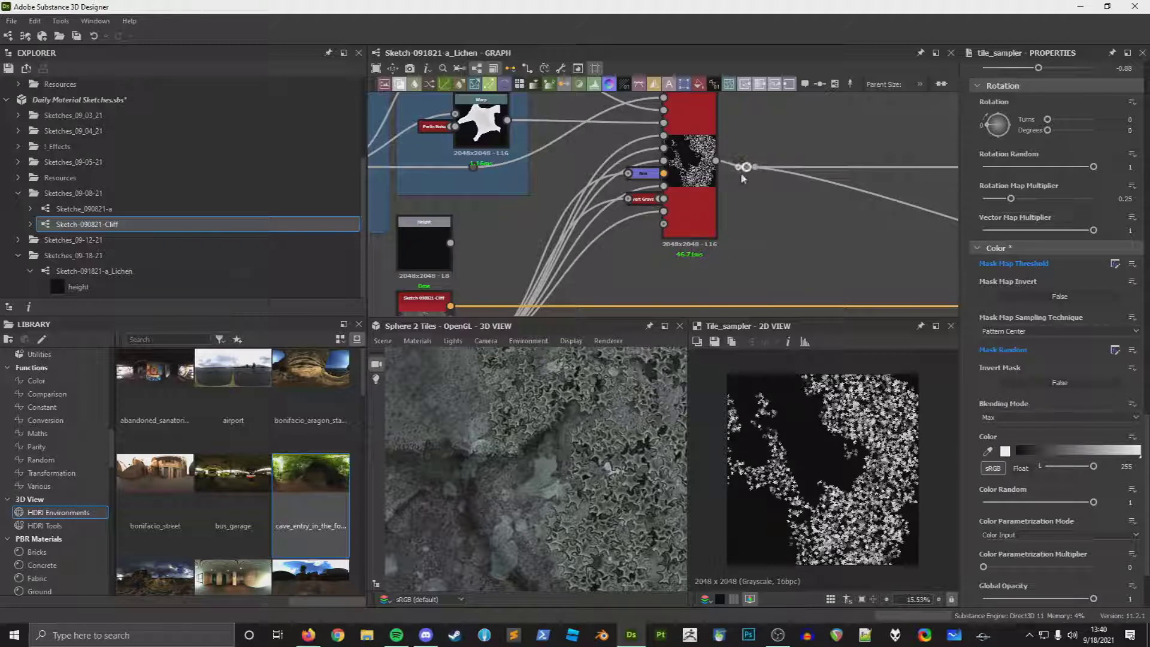
# Step: Line up the dot node with the Tile Sampler's output
pyautogui.moveTo(684, 193); pyautogui.dragTo(685, 181)
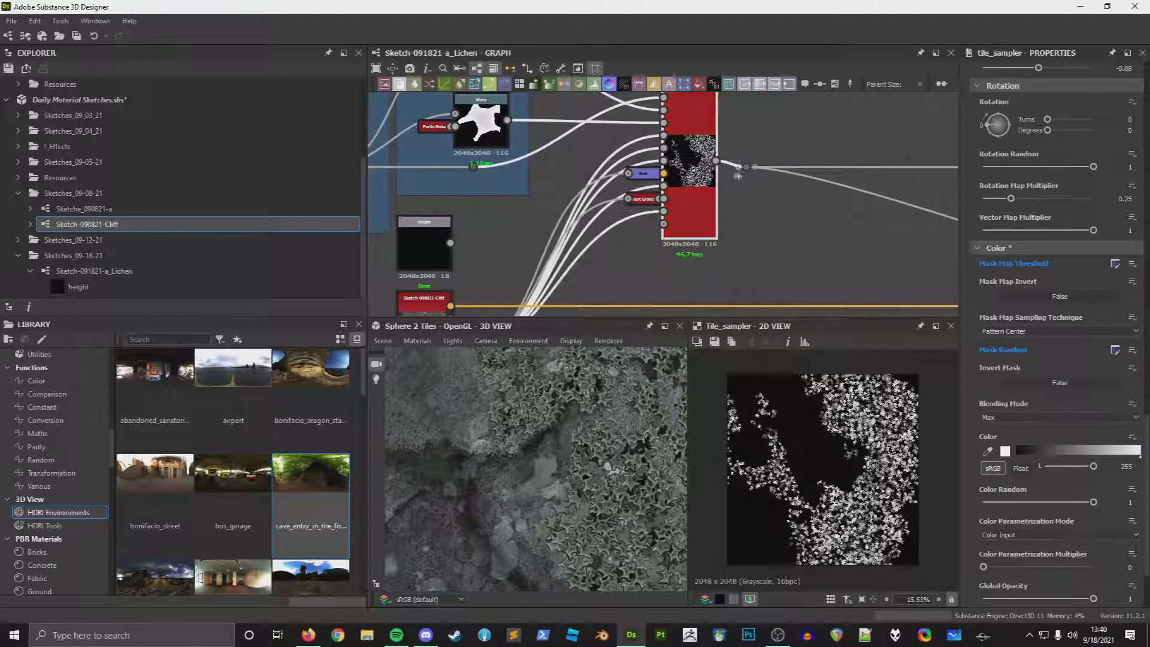
pyautogui.moveTo(746, 167); pyautogui.dragTo(752, 162)
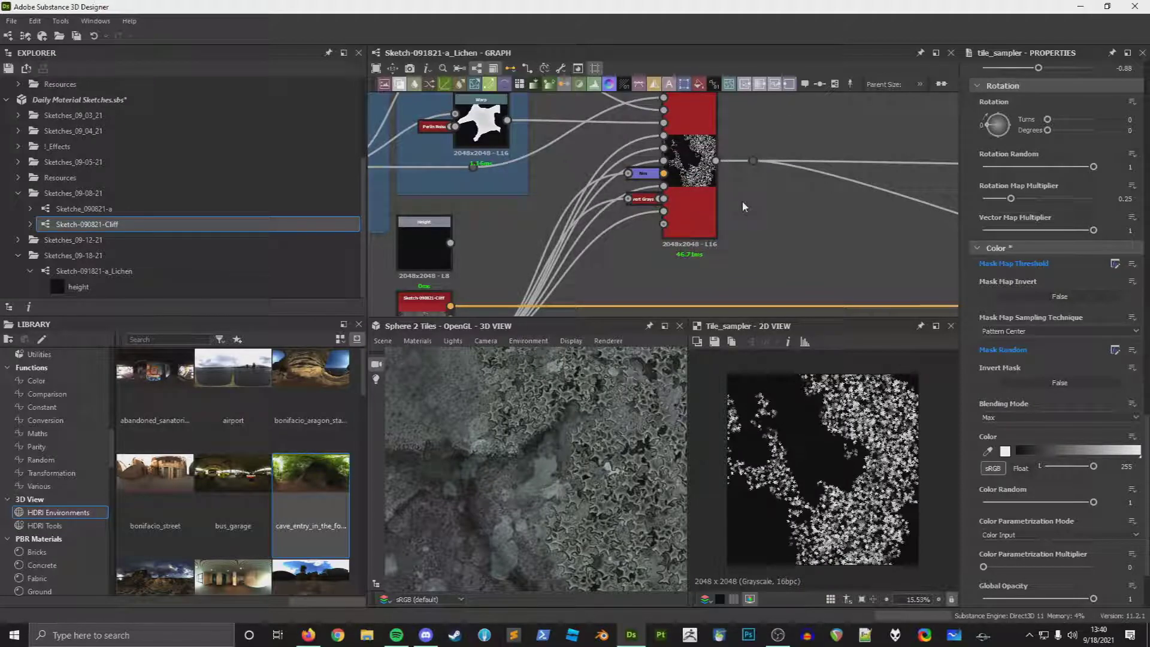
pyautogui.scroll(2, 741, 215)
# Step: Set the Tile Sampler's Color Parametrization Mode to Scale and its Color Parametrization Multiplier to 1
pyautogui.scroll(-3, 1080, 402)
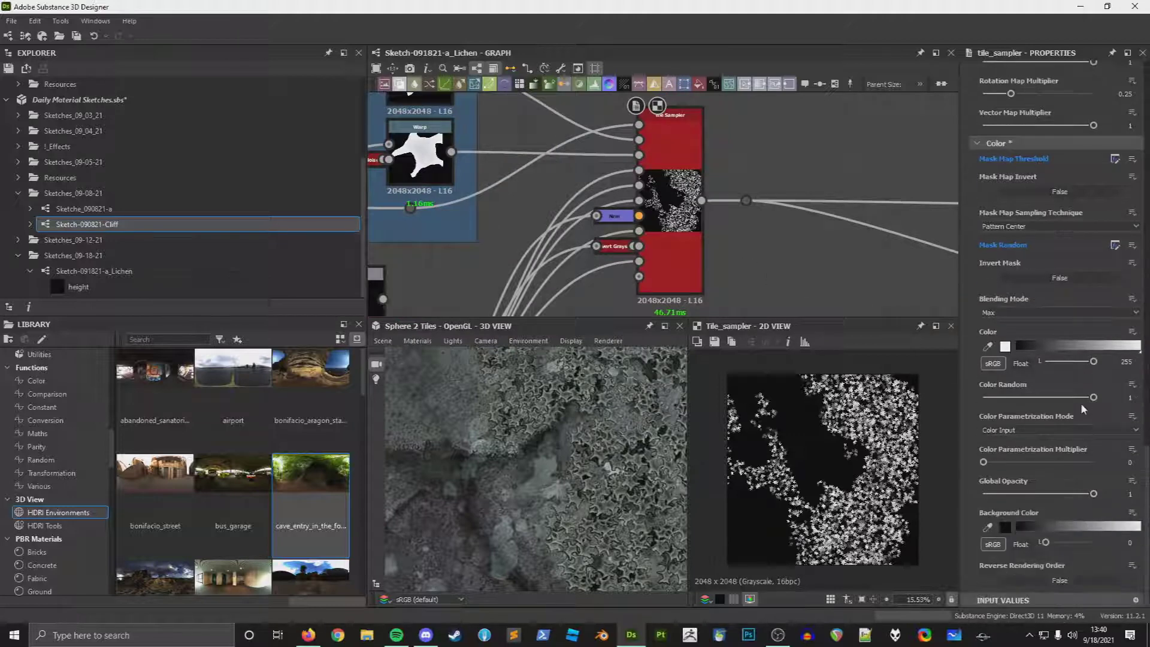
pyautogui.click(1020, 429)
pyautogui.click(1018, 447)
pyautogui.moveTo(1018, 462); pyautogui.dragTo(1115, 462)
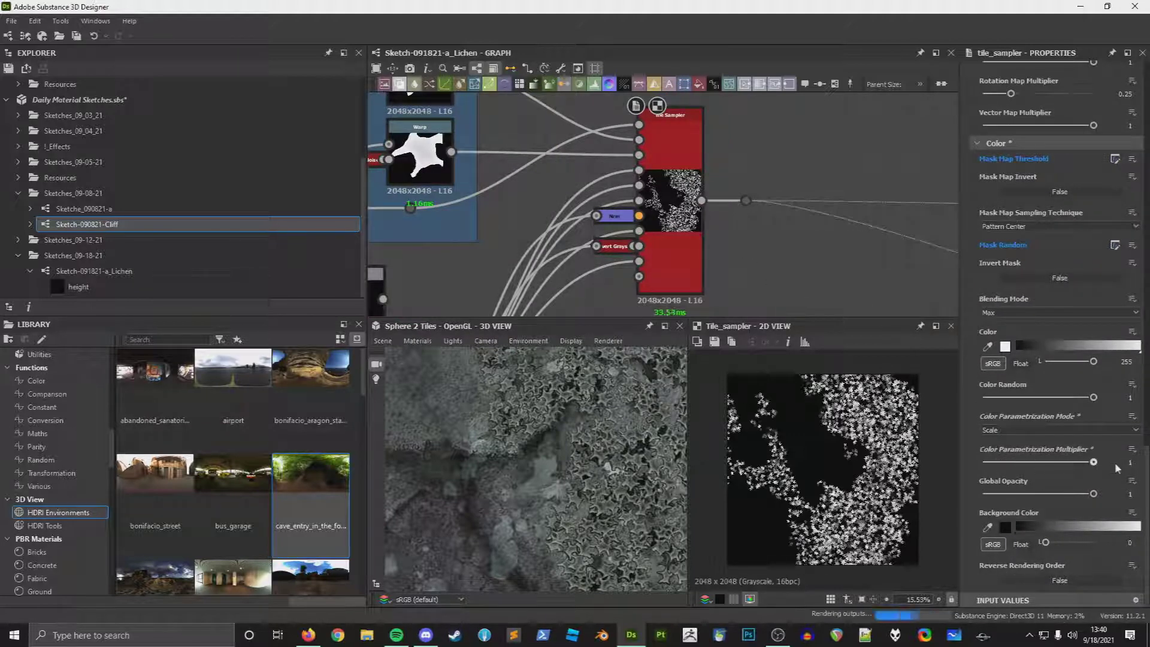
pyautogui.scroll(3, 846, 471)
pyautogui.scroll(1, 846, 471)
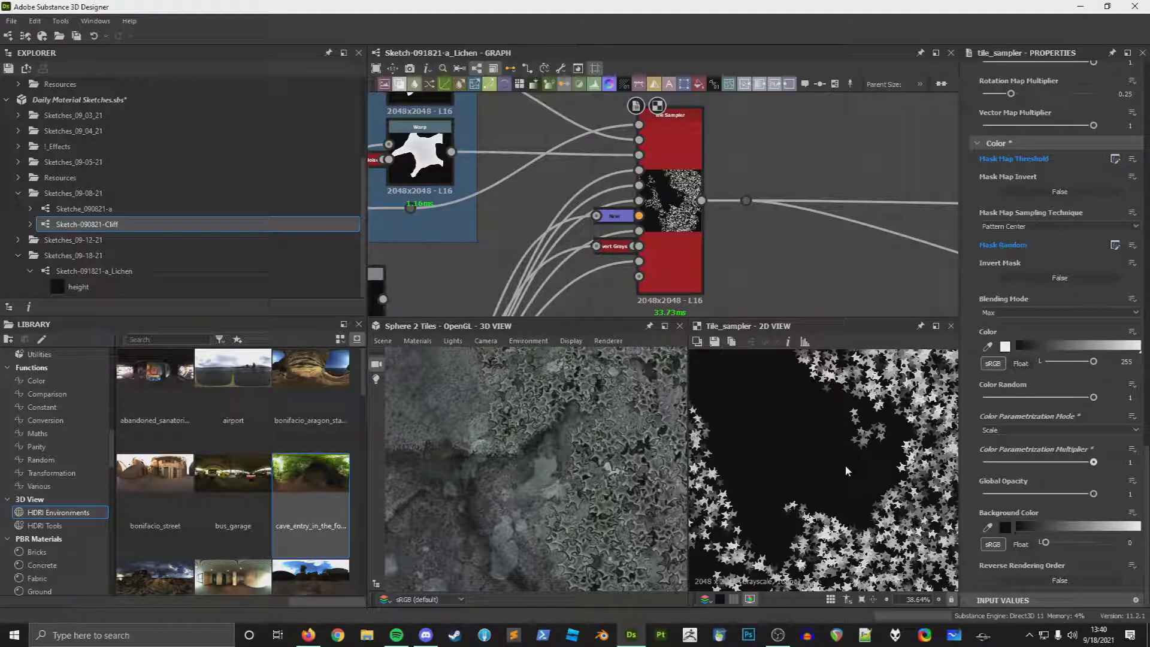
# Step: Set the Tile Sampler's Scale Random to 0.43 and expose Scale as a new graph input
pyautogui.scroll(10, 1055, 467)
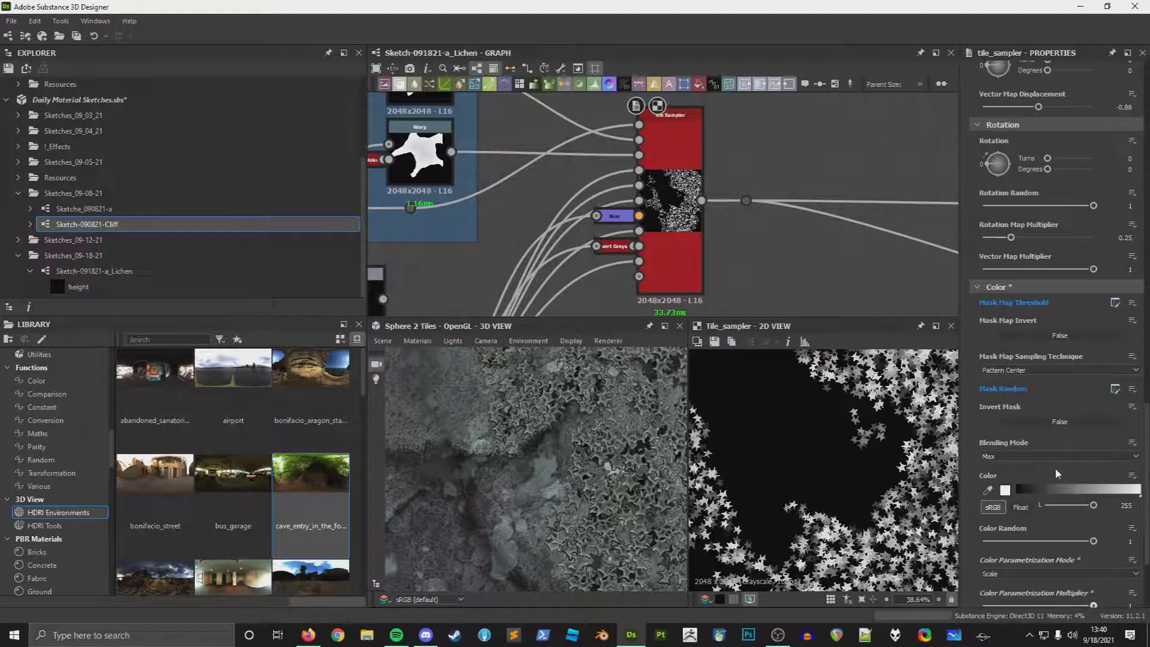
pyautogui.moveTo(1000, 352); pyautogui.dragTo(1021, 352)
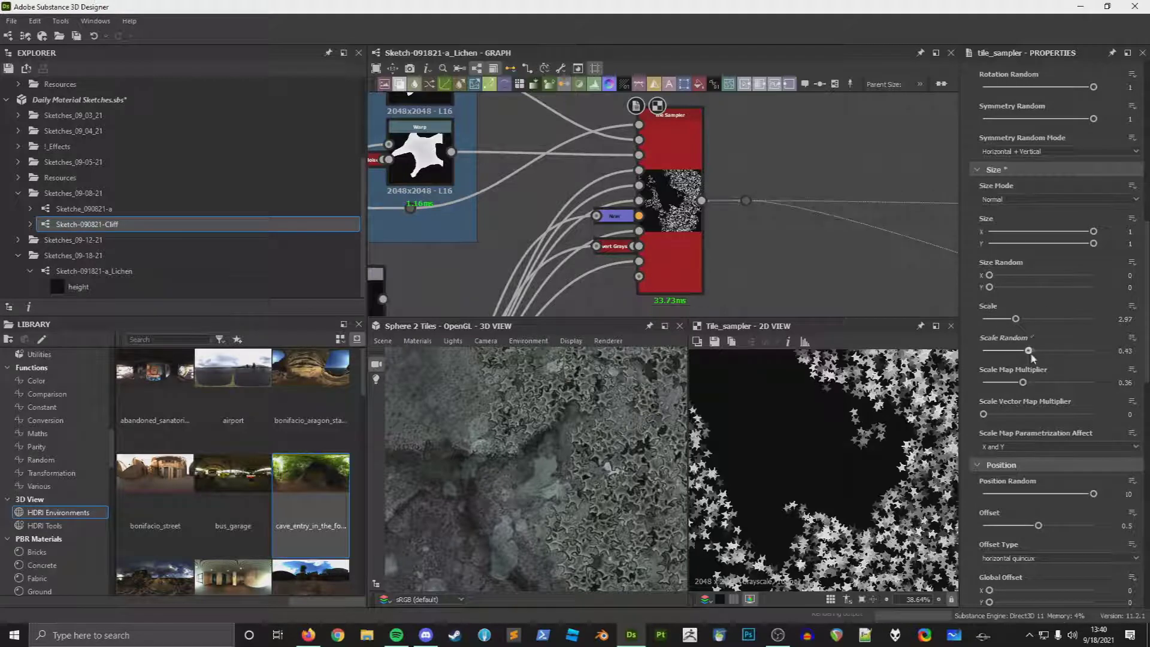
pyautogui.click(1132, 306)
pyautogui.click(1123, 324)
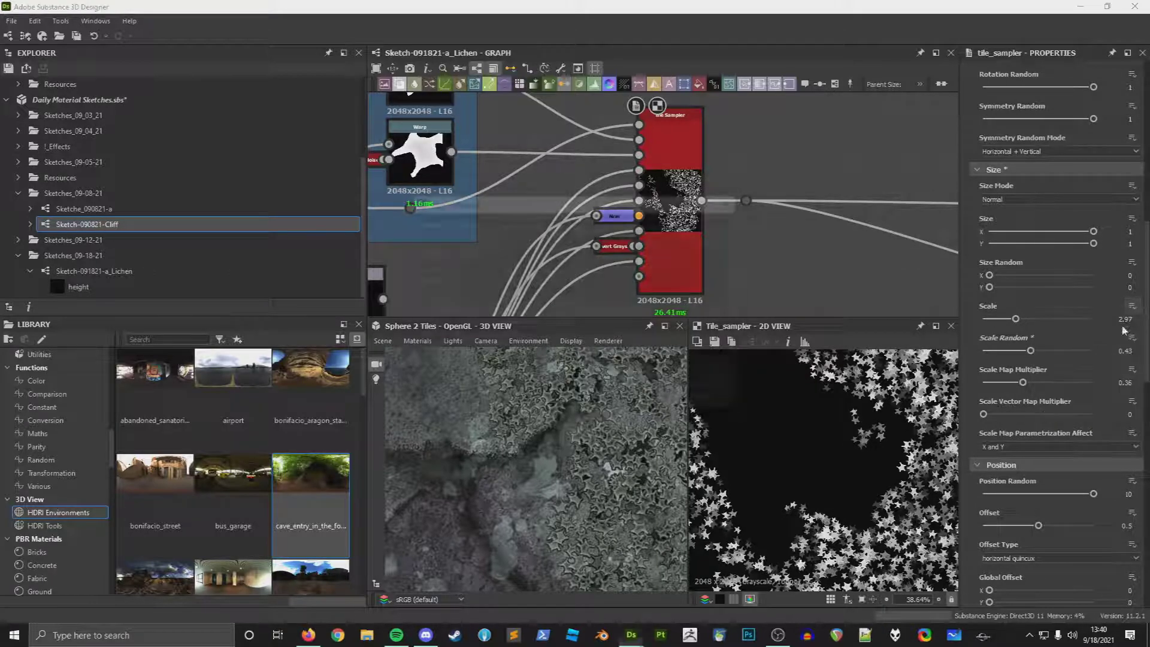
pyautogui.click(635, 399)
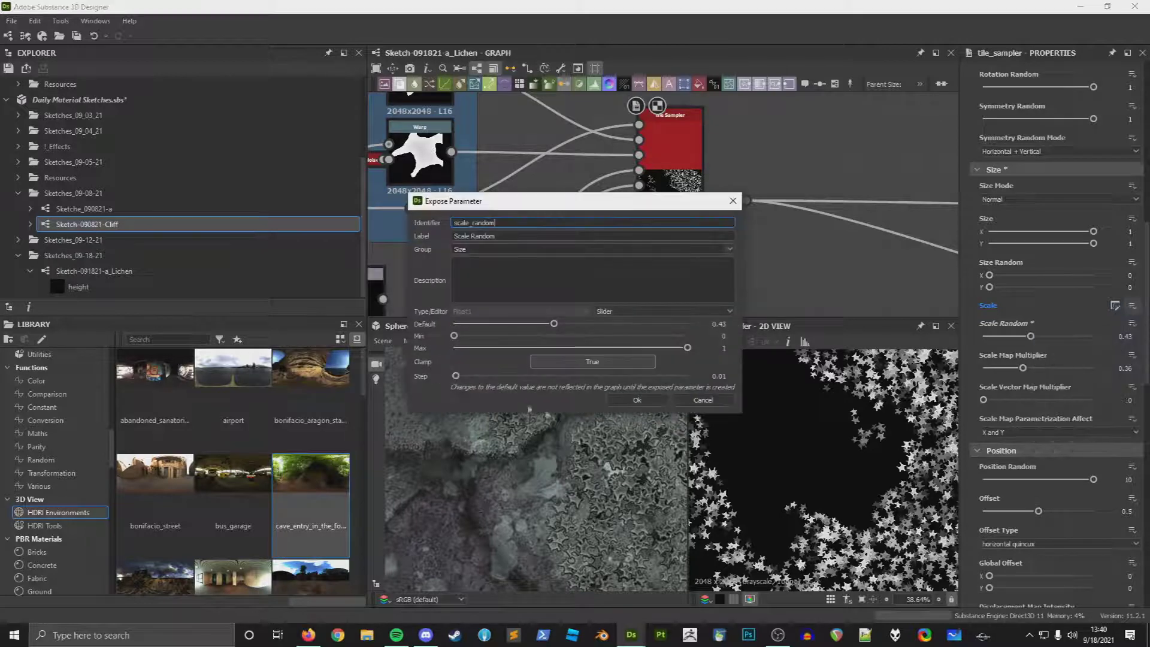
# Step: Expose the Tile Sampler's Scale Random and Scale Map Multiplier as new graph inputs
pyautogui.click(637, 399)
pyautogui.click(1131, 342)
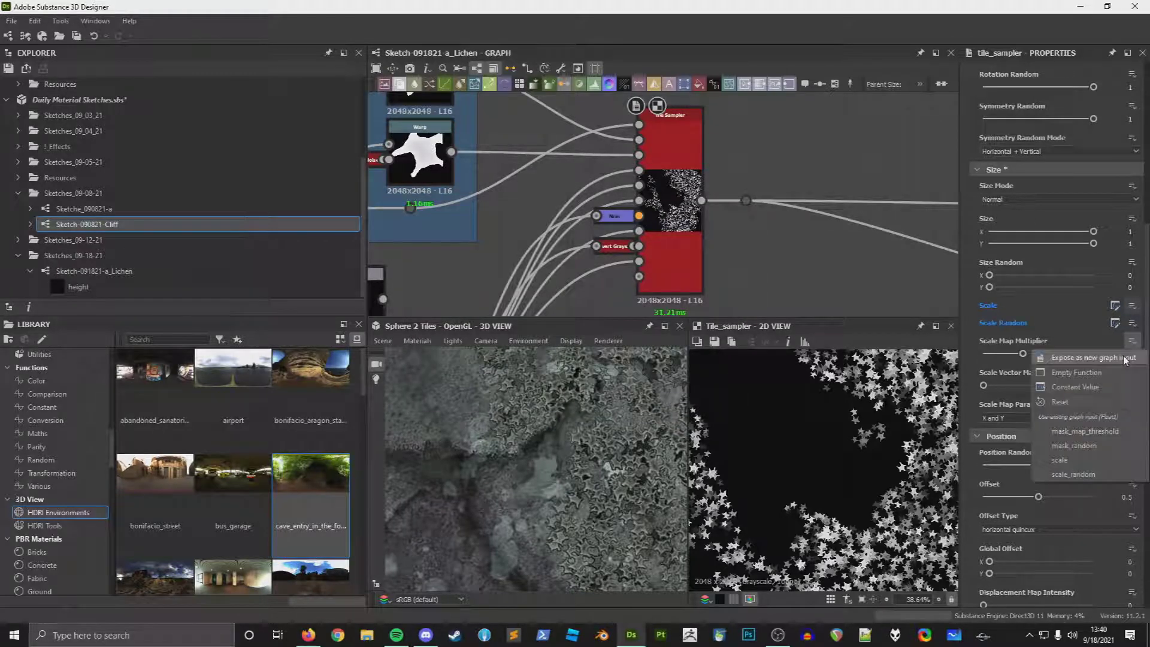
pyautogui.click(1121, 358)
pyautogui.click(638, 400)
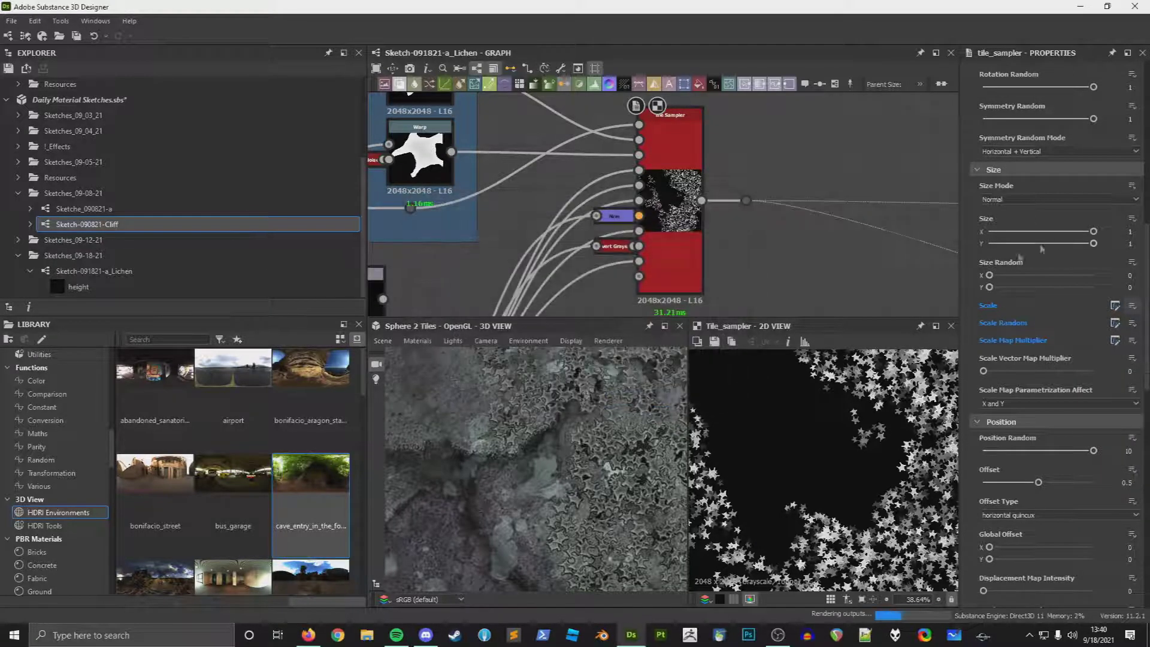
# Step: Set the Tile Sampler's Size Random to 0.33 in X and 0.37 in Y
pyautogui.click(1131, 262)
pyautogui.click(1016, 270)
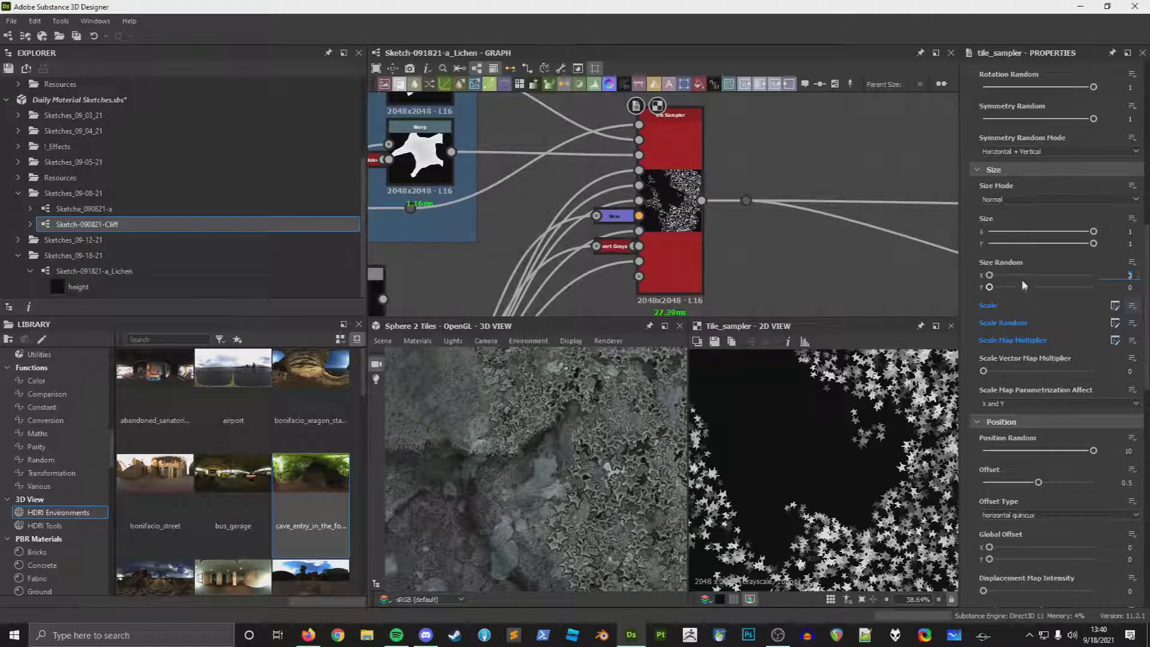
pyautogui.click(1023, 275)
pyautogui.click(1031, 288)
pyautogui.moveTo(1031, 287); pyautogui.dragTo(1028, 288)
# Step: Examine the lichen shapes on the sphere from close up and from farther away
pyautogui.moveTo(407, 488); pyautogui.dragTo(559, 538)
pyautogui.scroll(5, 548, 496)
pyautogui.scroll(5, 560, 538)
pyautogui.scroll(-4, 563, 533)
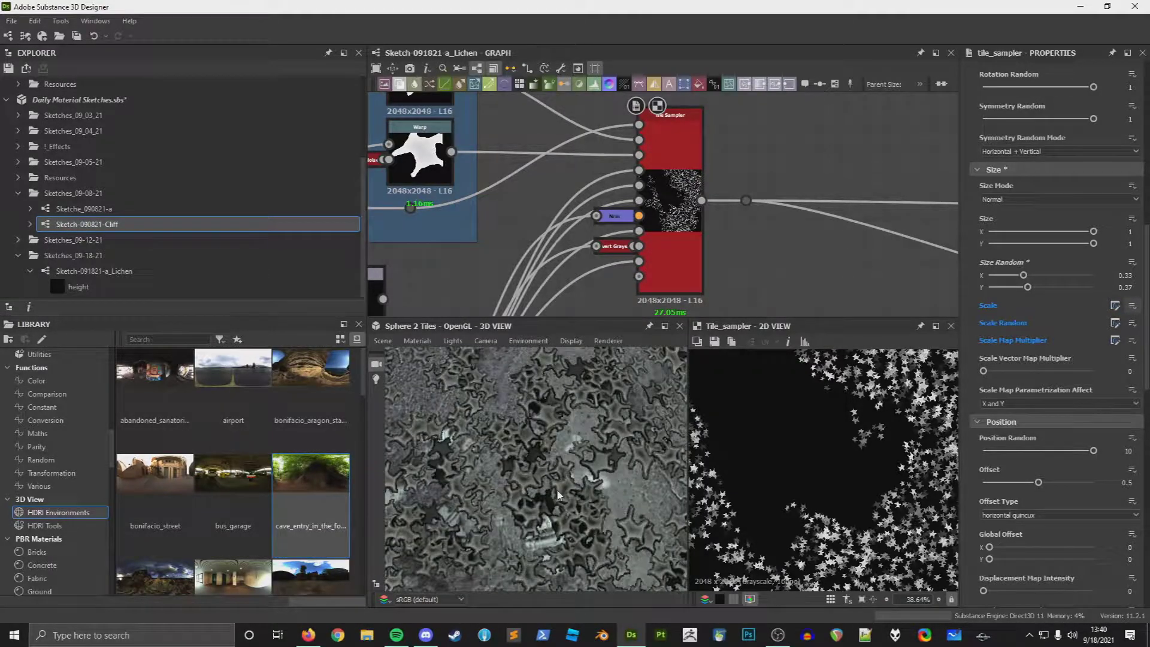
pyautogui.scroll(-4, 557, 496)
pyautogui.moveTo(558, 496)
pyautogui.mouseDown()
pyautogui.moveTo(580, 496)
pyautogui.moveTo(561, 505)
pyautogui.mouseUp()
pyautogui.scroll(4, 572, 507)
pyautogui.scroll(-5, 570, 503)
pyautogui.scroll(3, 560, 505)
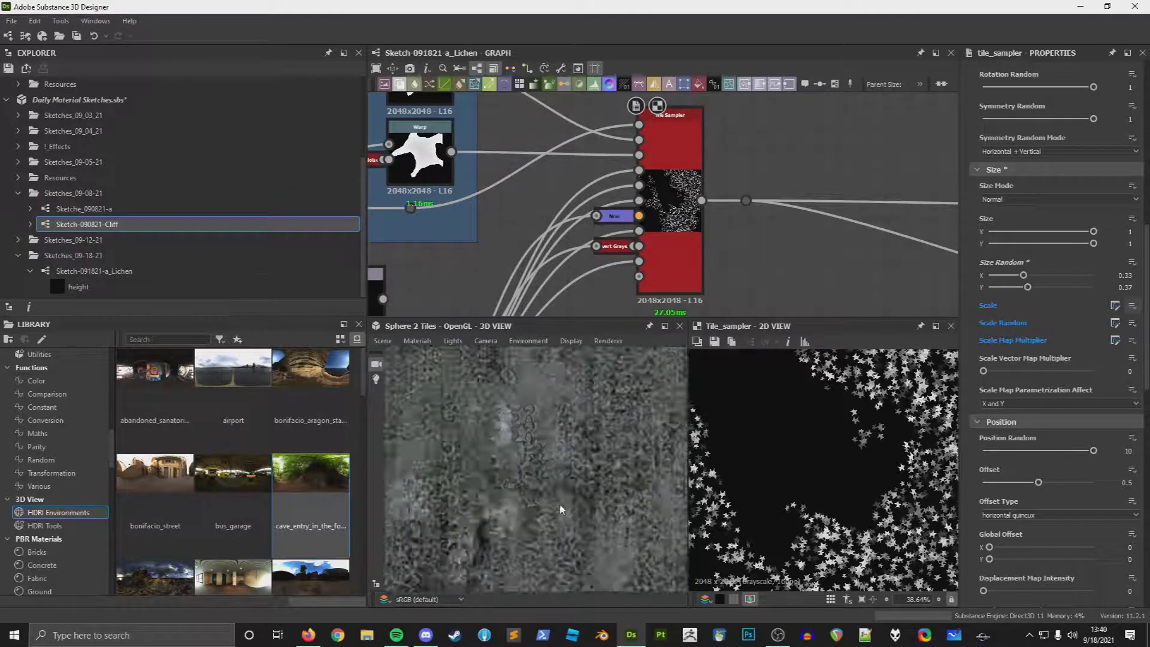
pyautogui.scroll(-5, 555, 491)
# Step: Add a Shape Splatter node and place it just after the Tile Sampler, clear of the existing connections
pyautogui.press('space')
pyautogui.write('shape')
pyautogui.press('BackSpace')
pyautogui.press('BackSpace')
pyautogui.press('BackSpace')
pyautogui.press('BackSpace')
pyautogui.press('BackSpace')
pyautogui.write('platter')
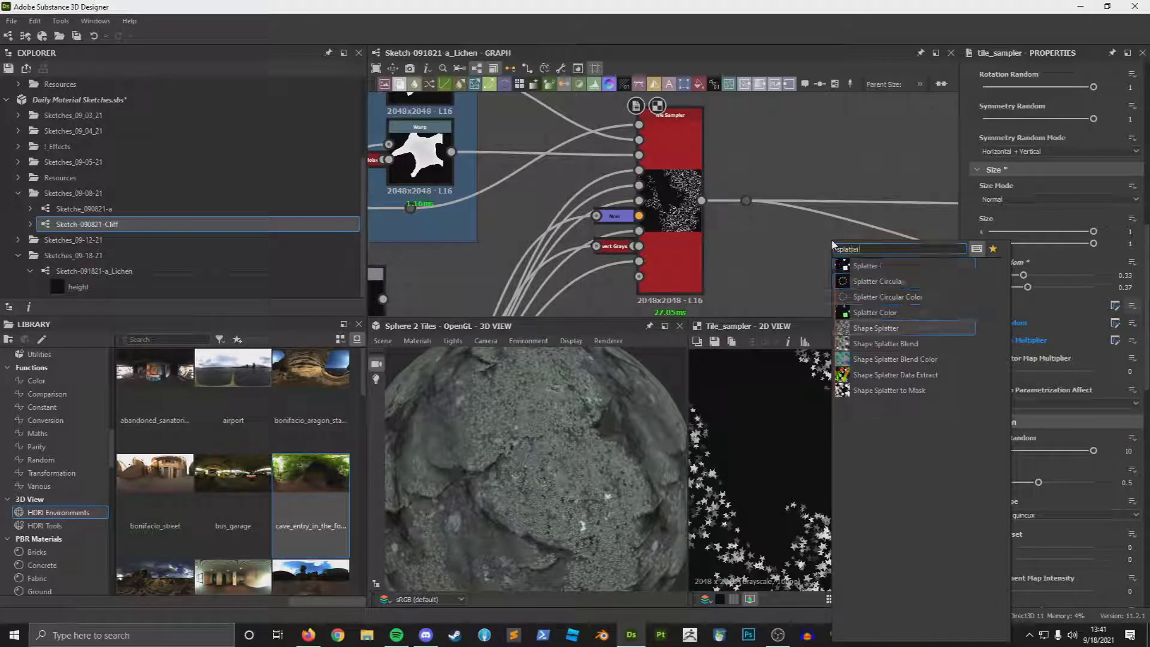
pyautogui.press('Return')
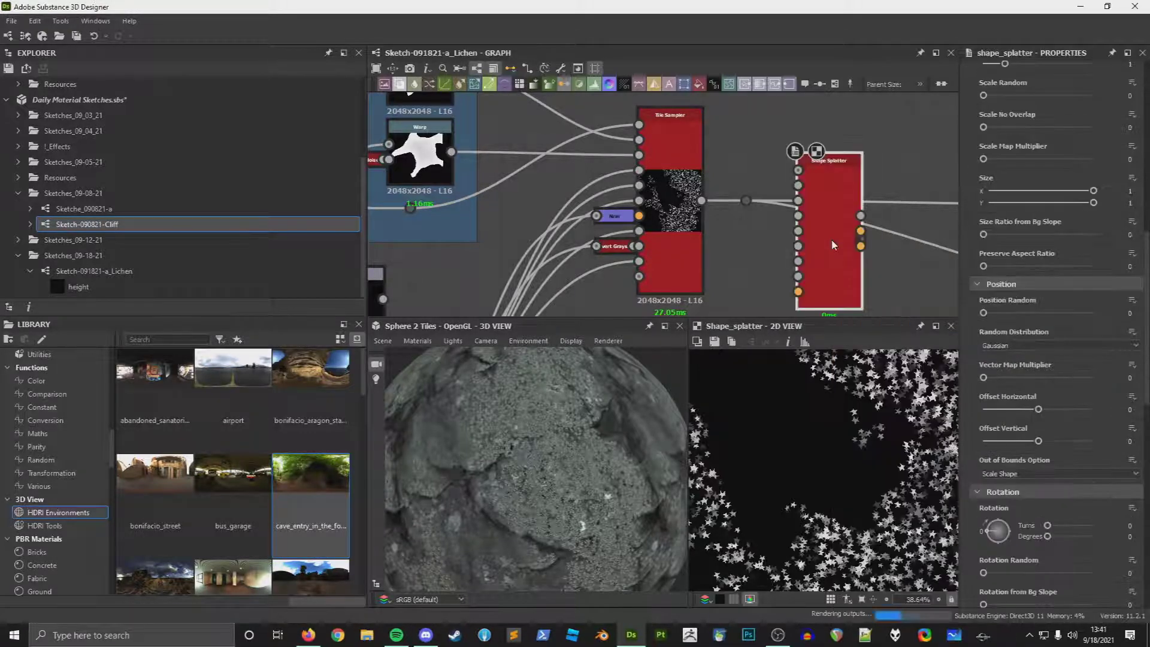
pyautogui.moveTo(812, 243); pyautogui.dragTo(814, 266)
pyautogui.moveTo(814, 277); pyautogui.dragTo(810, 204, button='middle')
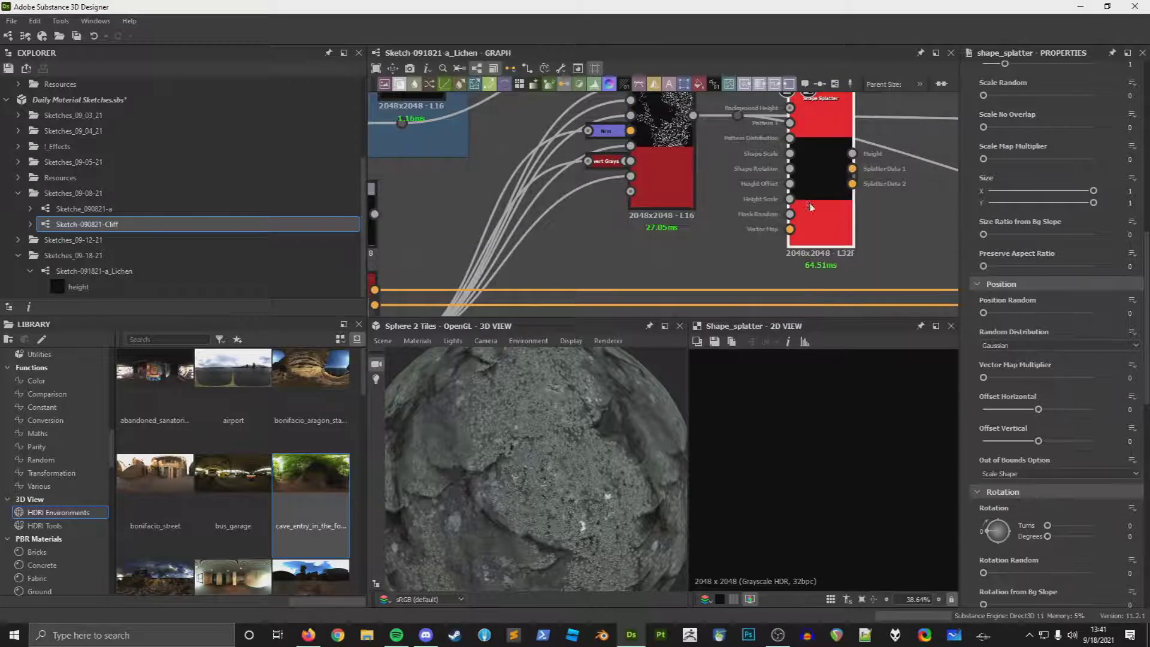
pyautogui.moveTo(810, 204); pyautogui.dragTo(787, 226)
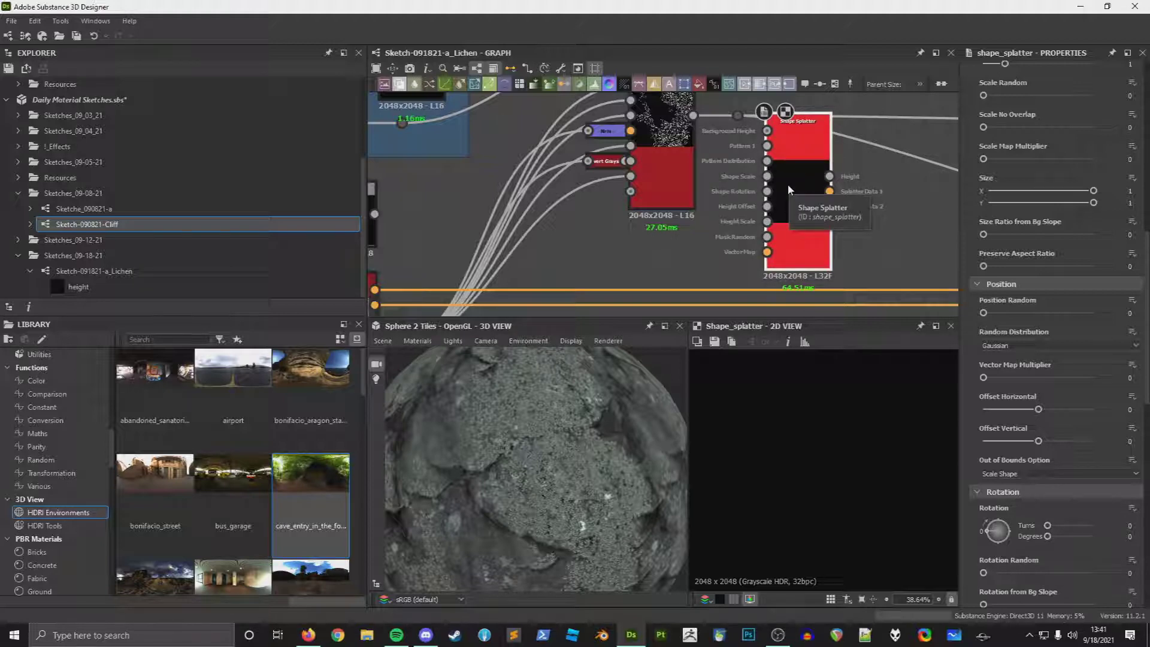
# Step: Connect the cliff height to the Shape Splatter's background and map inputs, inserting a Normal node before the Vector Map input
pyautogui.moveTo(631, 176); pyautogui.dragTo(764, 162)
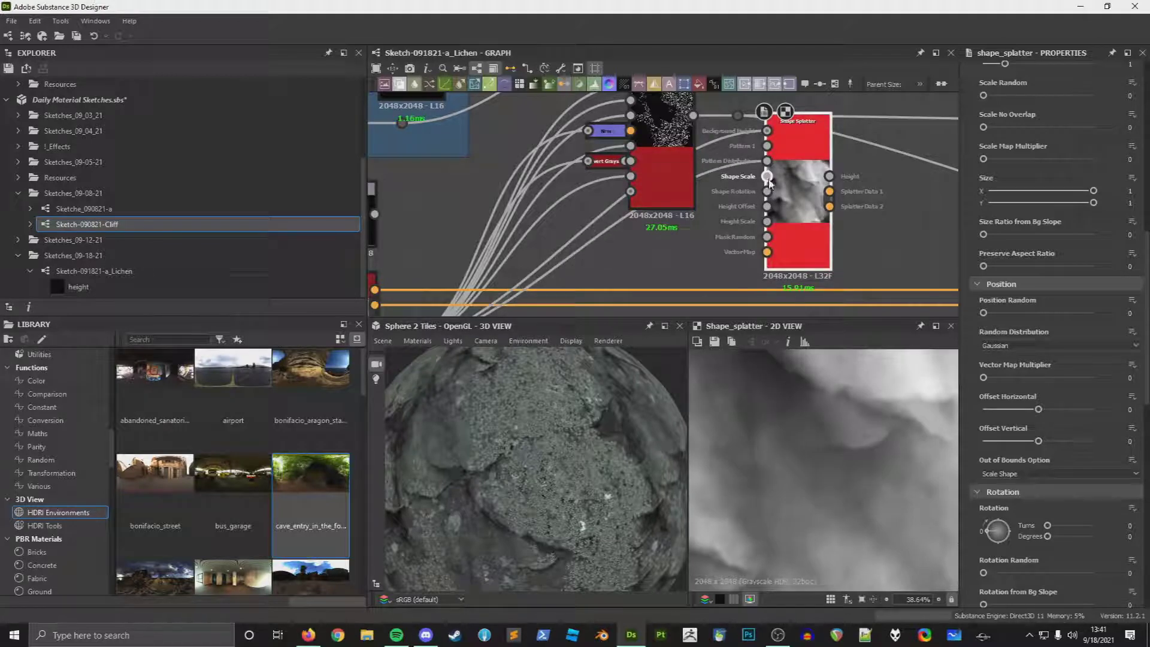
pyautogui.moveTo(761, 173); pyautogui.dragTo(766, 176)
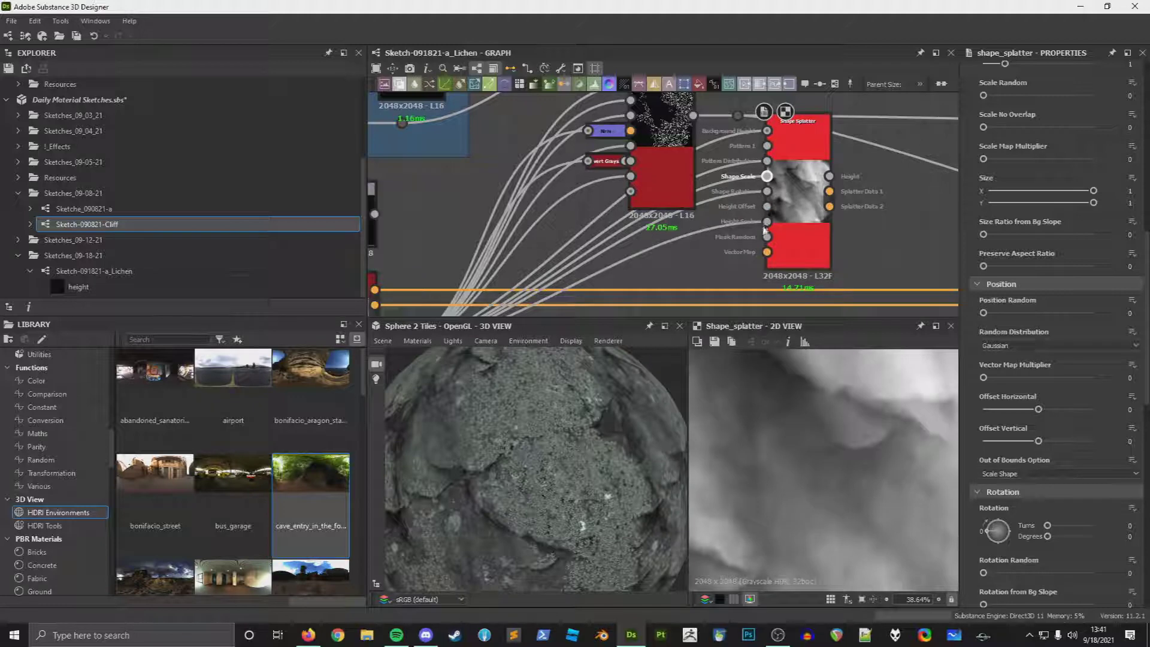
pyautogui.moveTo(768, 206); pyautogui.dragTo(734, 253)
pyautogui.write('nor')
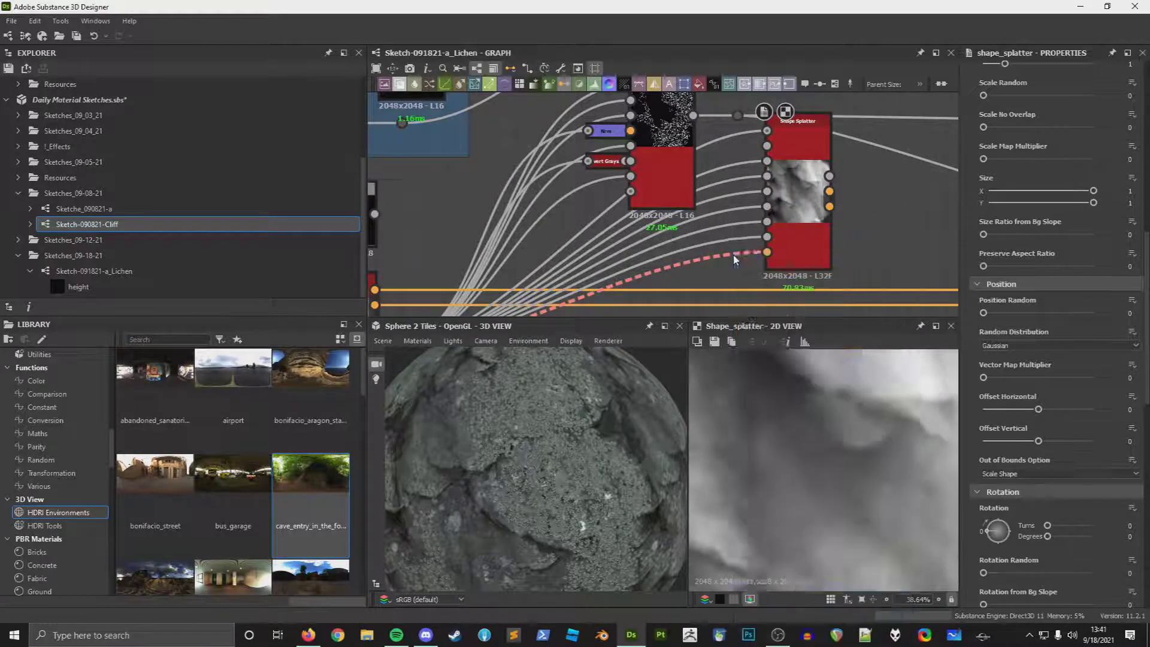
pyautogui.press('Return')
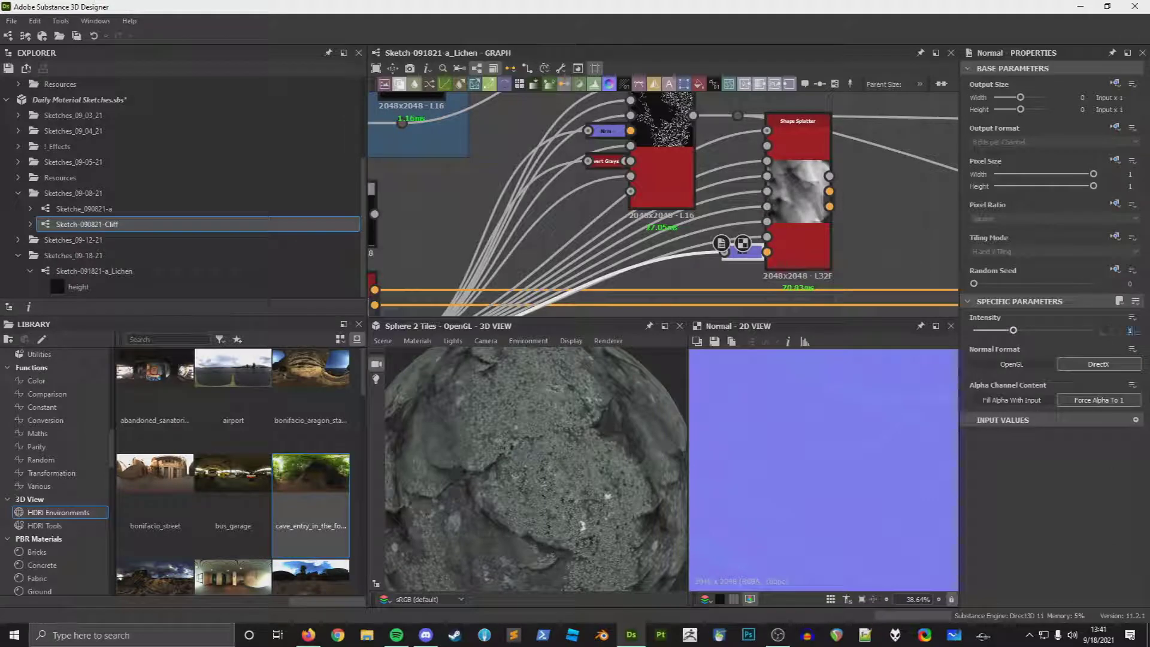
# Step: Set the Shape Splatter's X Amount and Y Amount to 96 and its Pattern Input Number to 3
pyautogui.doubleClick(797, 135)
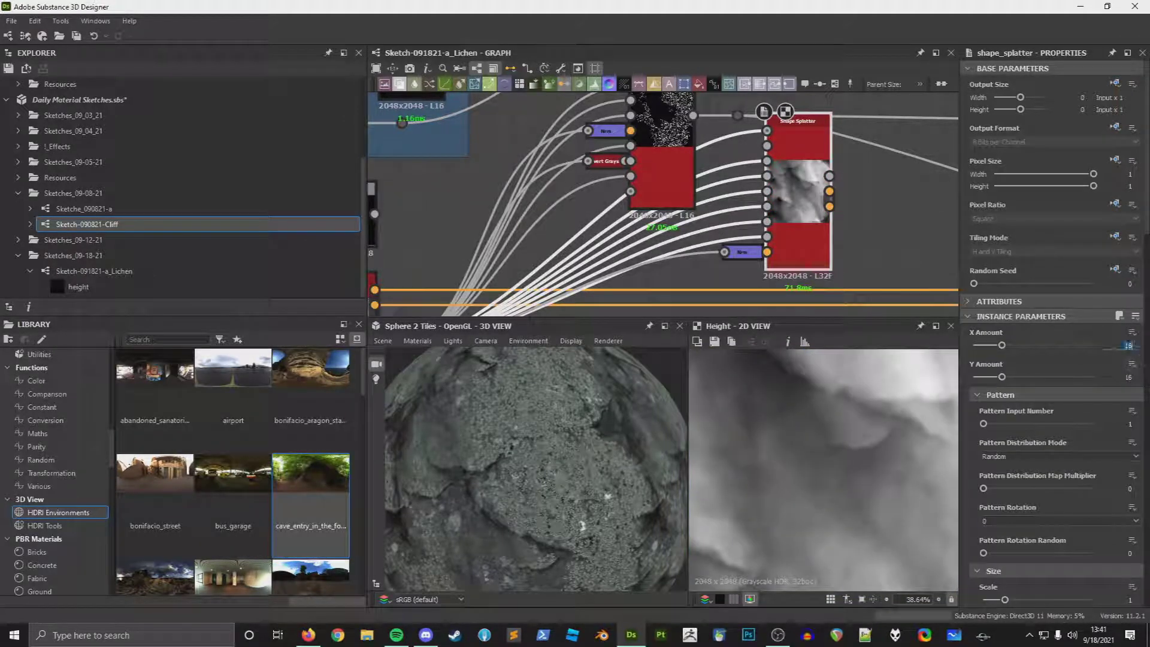
pyautogui.write('96')
pyautogui.press('Return')
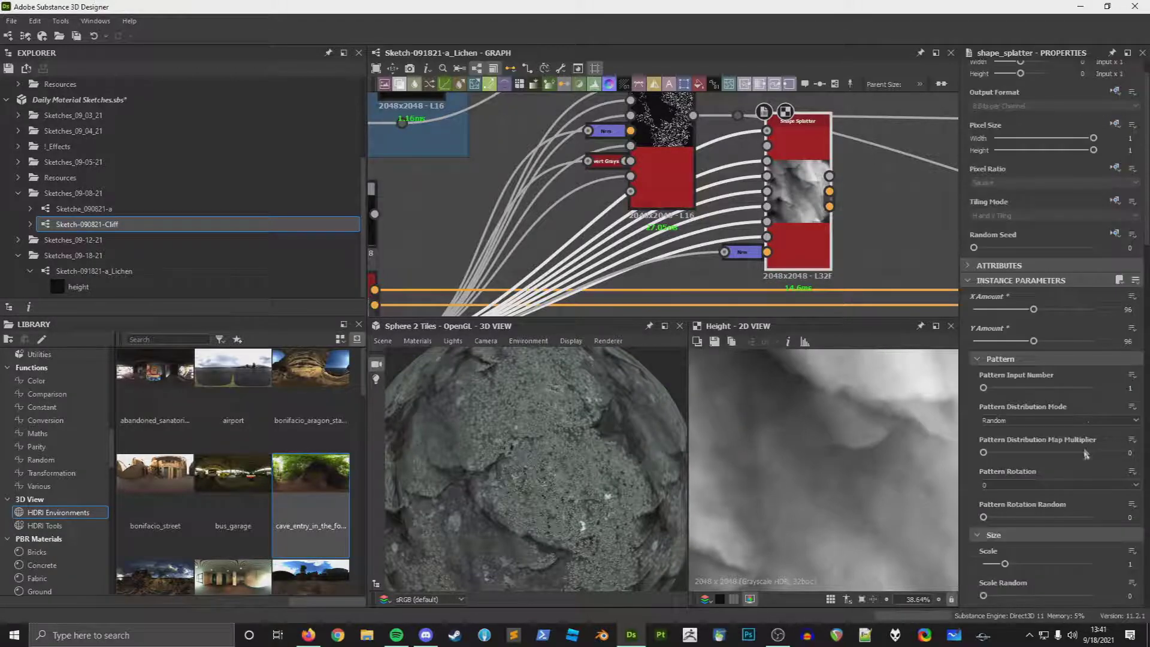
pyautogui.click(1015, 388)
pyautogui.scroll(-3, 662, 149)
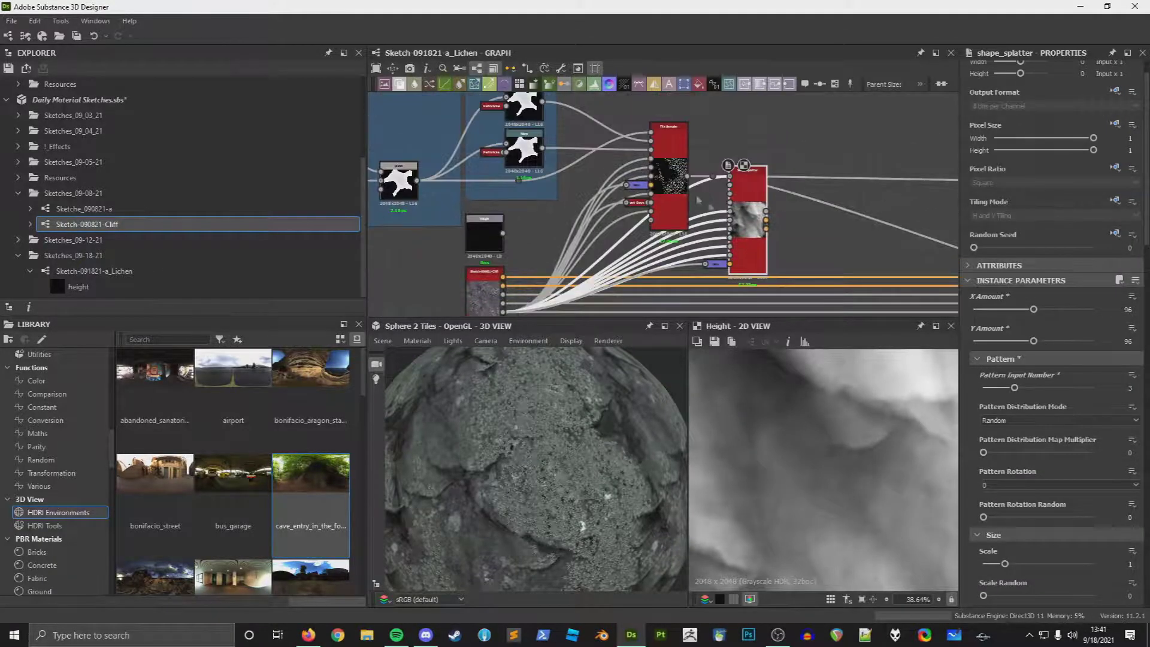
# Step: Connect the lichen shapes feeding the Tile Sampler to the Shape Splatter's pattern inputs as well, and set its Scale to 5
pyautogui.moveTo(638, 137); pyautogui.dragTo(651, 132)
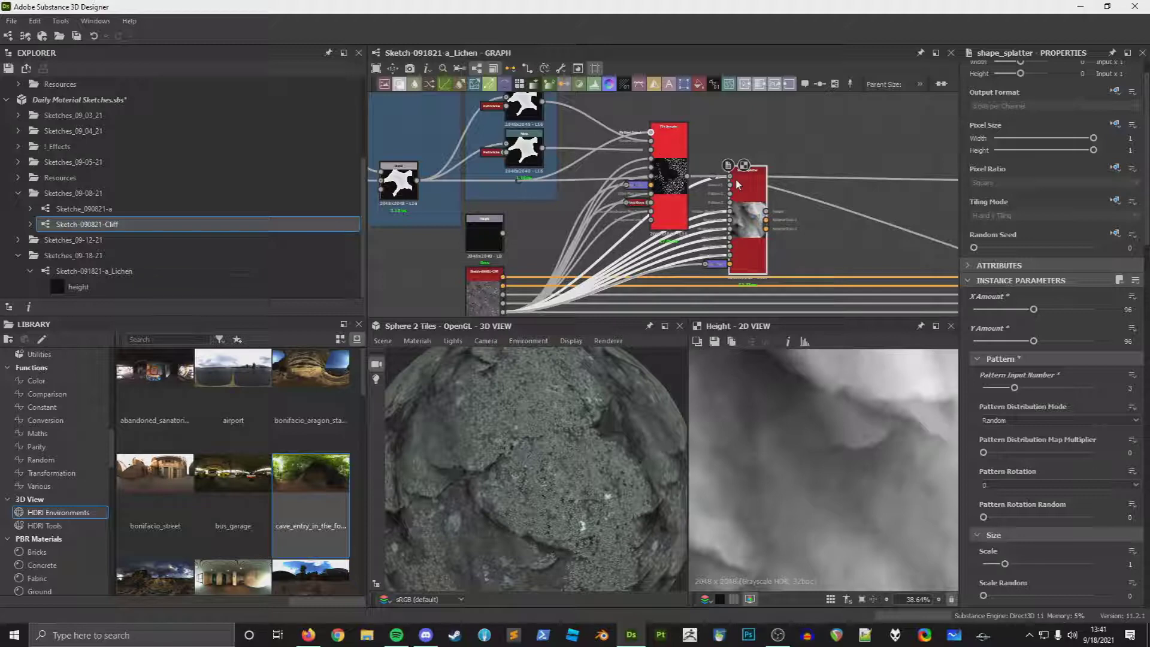
pyautogui.moveTo(730, 184); pyautogui.dragTo(417, 180)
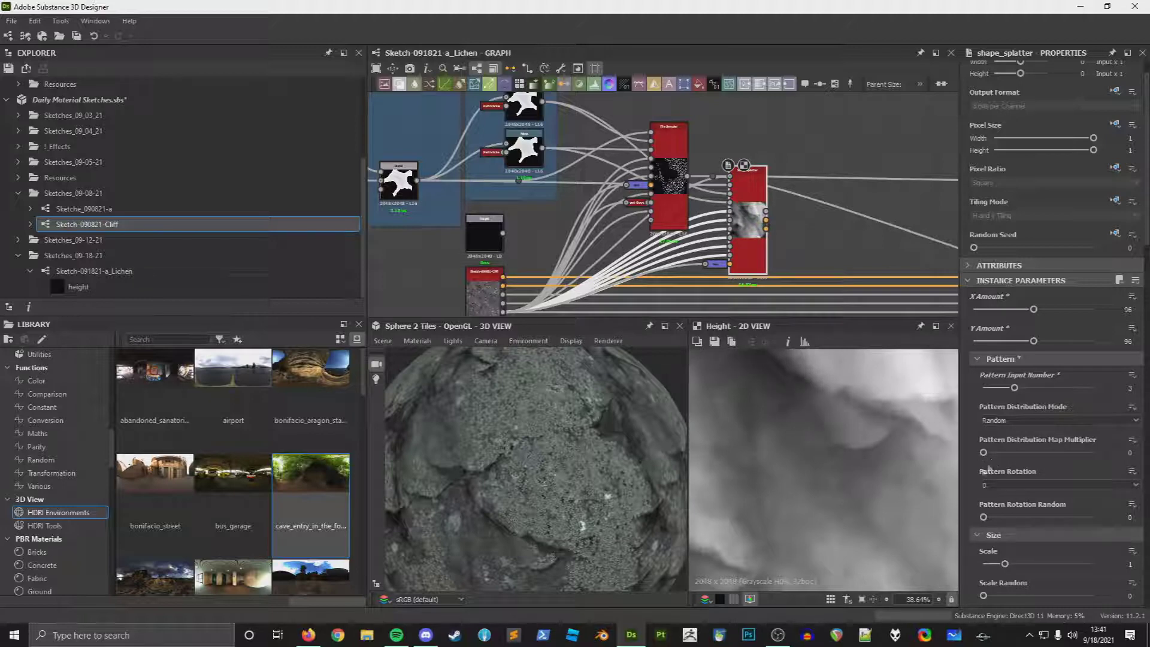
pyautogui.scroll(-3, 1020, 508)
pyautogui.moveTo(1056, 500); pyautogui.dragTo(1063, 500)
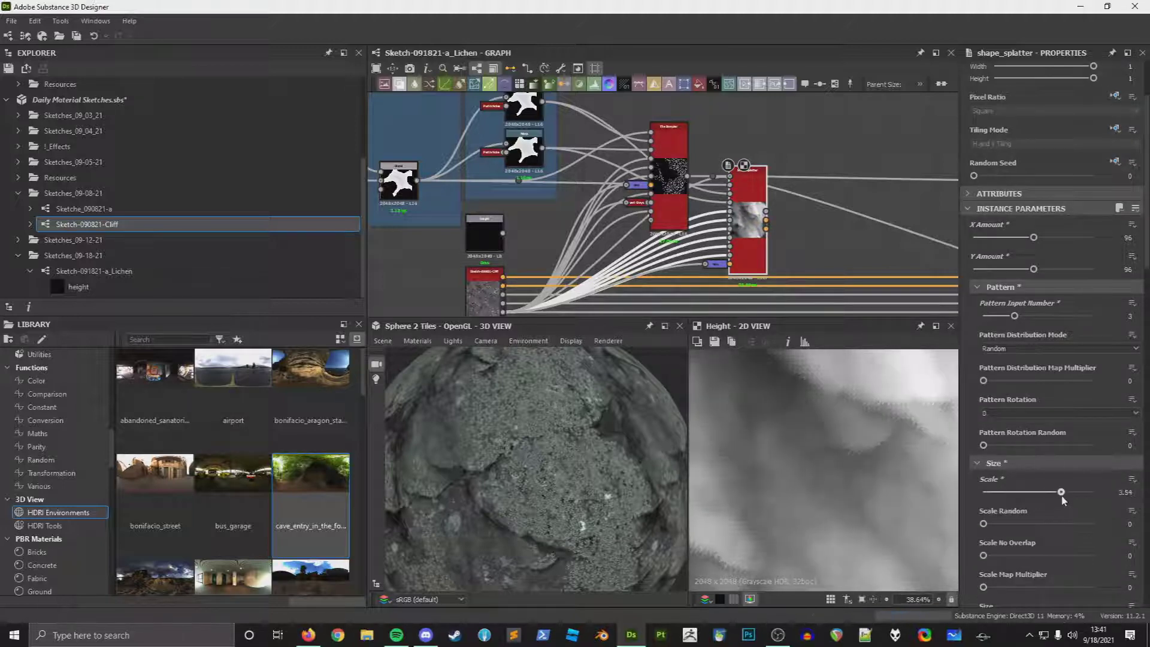
# Step: Feed the Shape Splatter's height output into the first node of the Outputs frame and inspect the scattered shapes on the sphere
pyautogui.moveTo(866, 198); pyautogui.dragTo(733, 182, button='middle')
pyautogui.moveTo(887, 164); pyautogui.dragTo(634, 195)
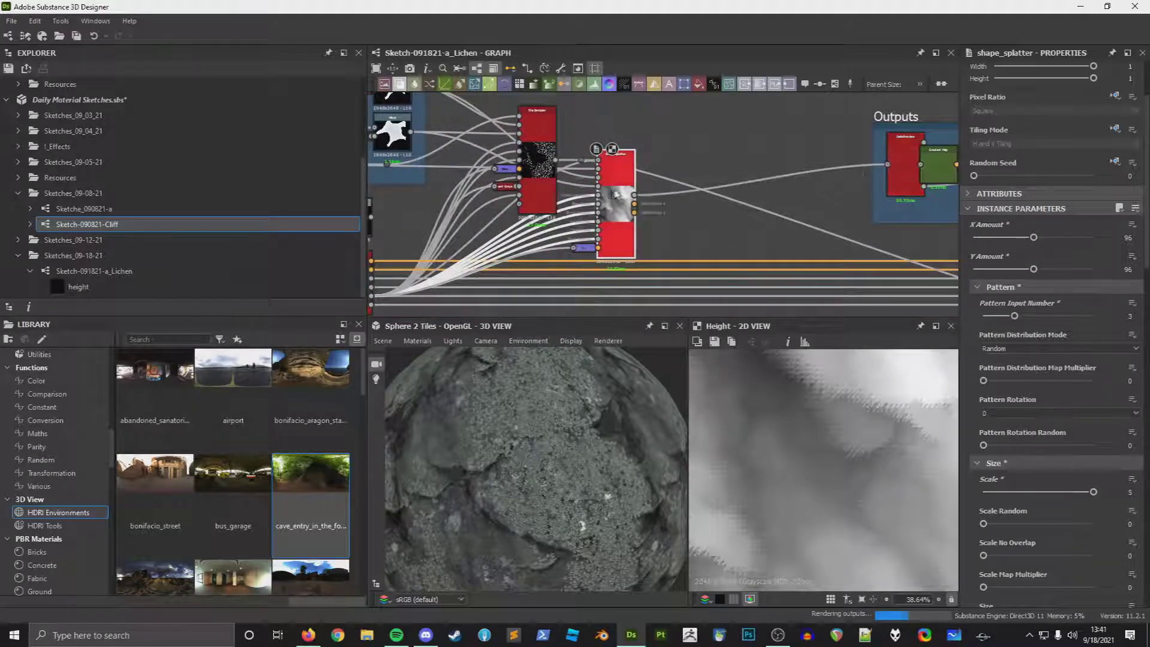
pyautogui.moveTo(868, 144); pyautogui.dragTo(738, 132, button='middle')
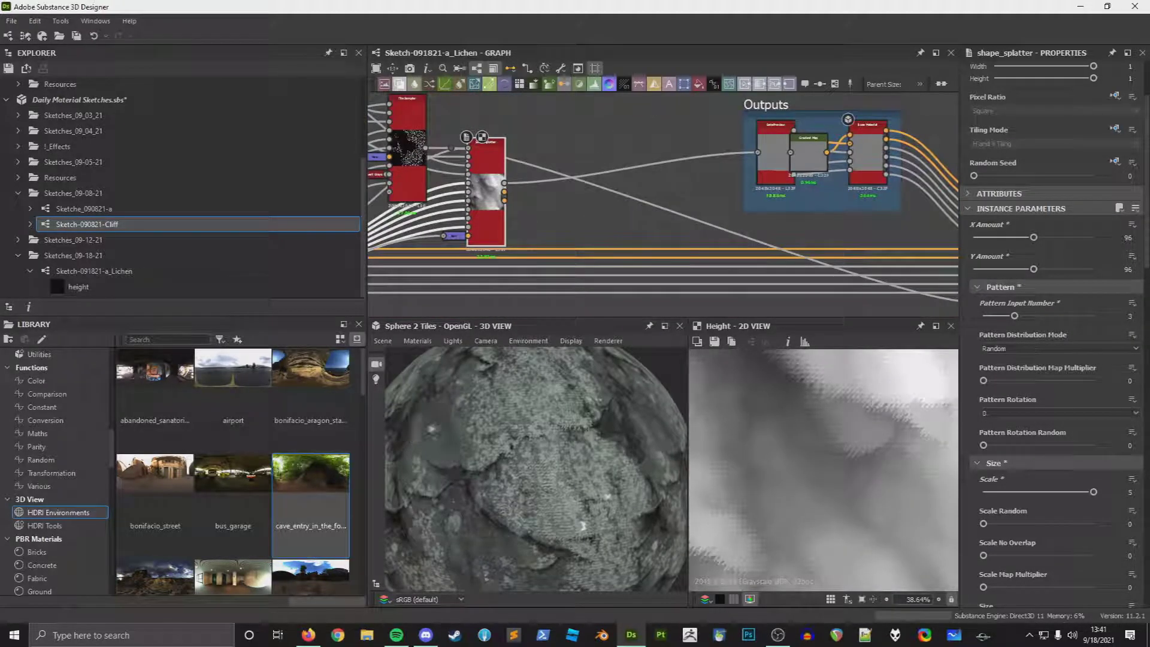
pyautogui.scroll(3, 540, 473)
pyautogui.scroll(2, 540, 473)
pyautogui.moveTo(541, 474); pyautogui.dragTo(576, 449)
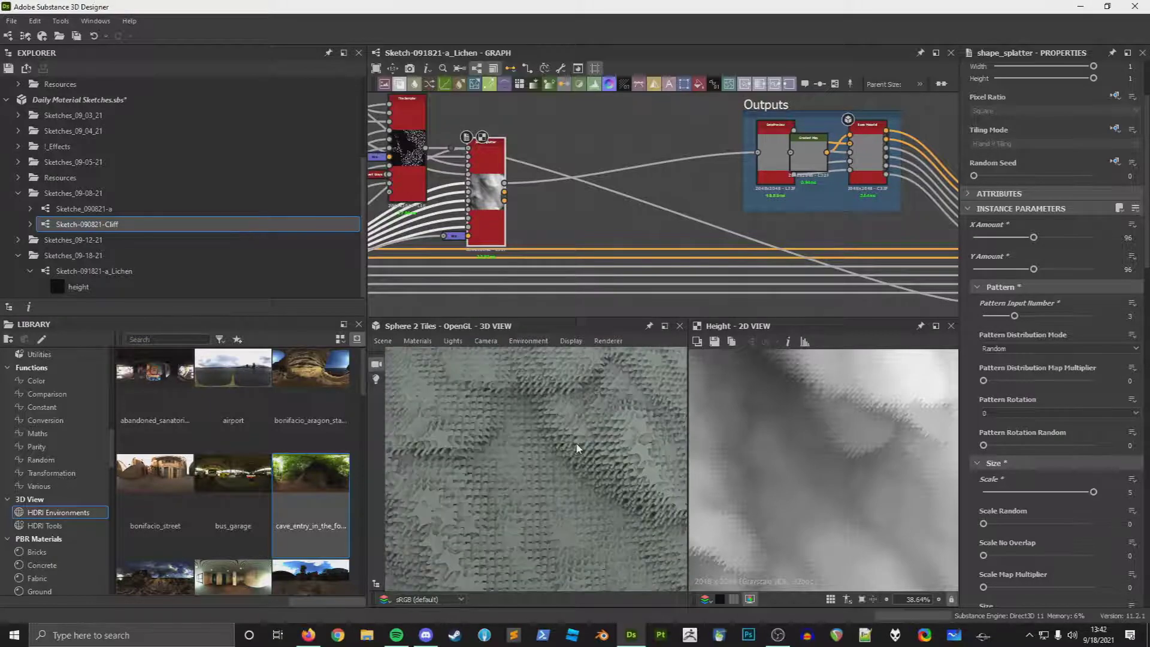
# Step: Set the Shape Splatter's Scale to 3.14, Scale Random to 0.39 and Scale No Overlap to 0.28
pyautogui.moveTo(617, 196); pyautogui.dragTo(739, 206, button='middle')
pyautogui.scroll(1, 739, 206)
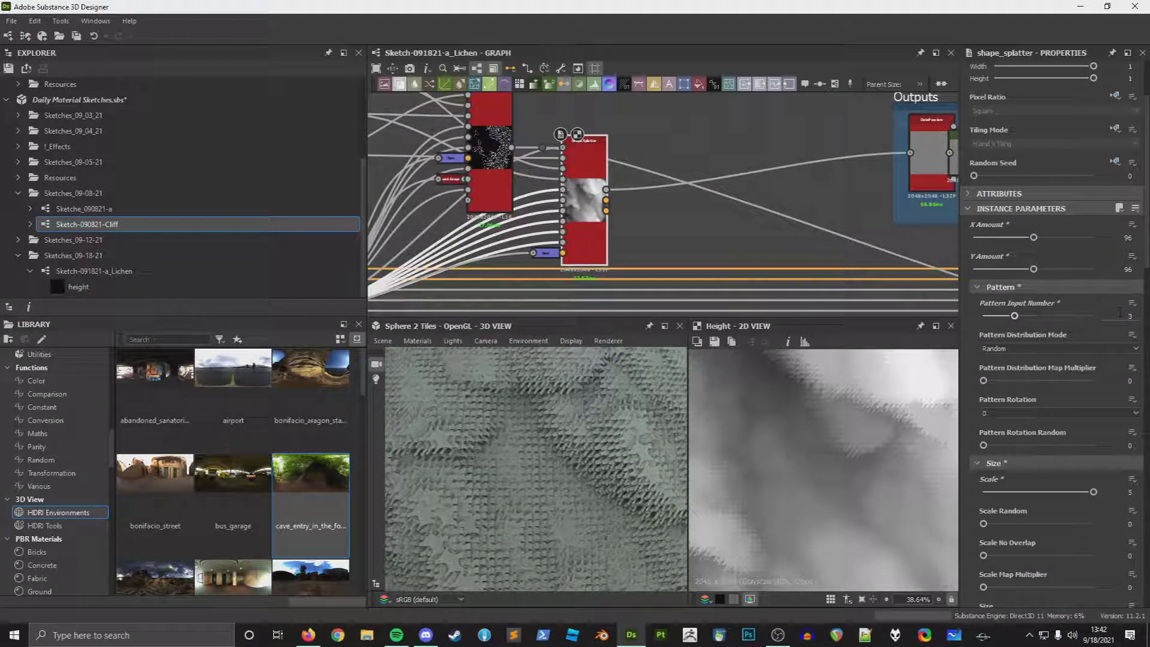
pyautogui.moveTo(670, 226); pyautogui.dragTo(840, 254, button='middle')
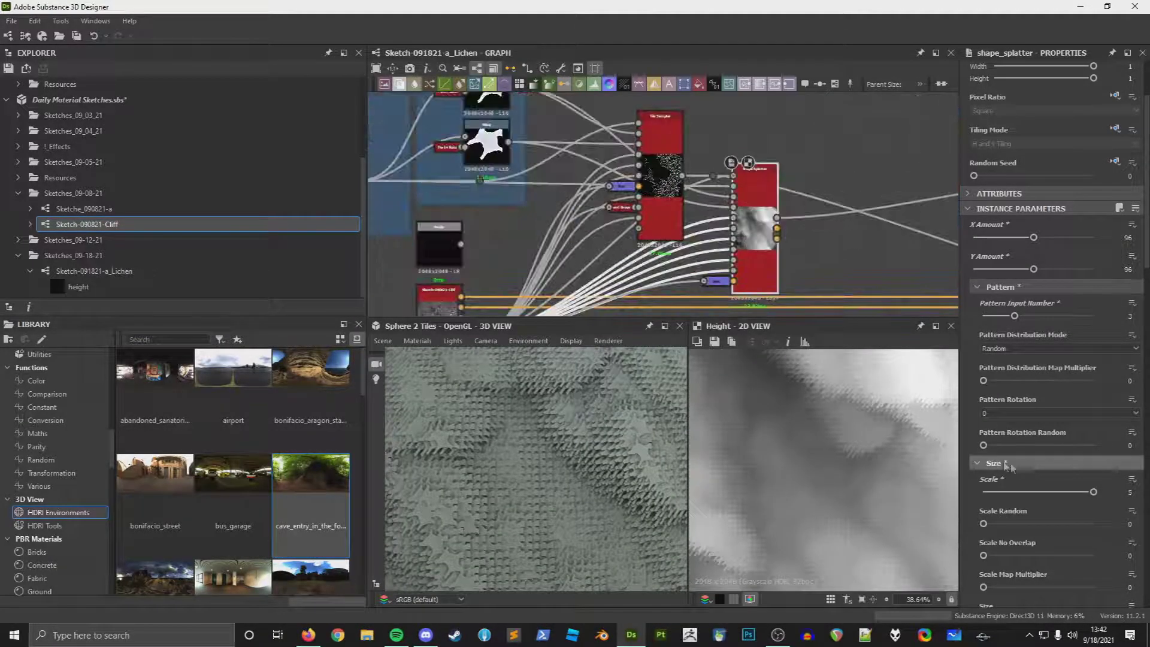
pyautogui.moveTo(1094, 492); pyautogui.dragTo(1026, 487)
pyautogui.scroll(-1, 1026, 502)
pyautogui.moveTo(983, 520); pyautogui.dragTo(1014, 519)
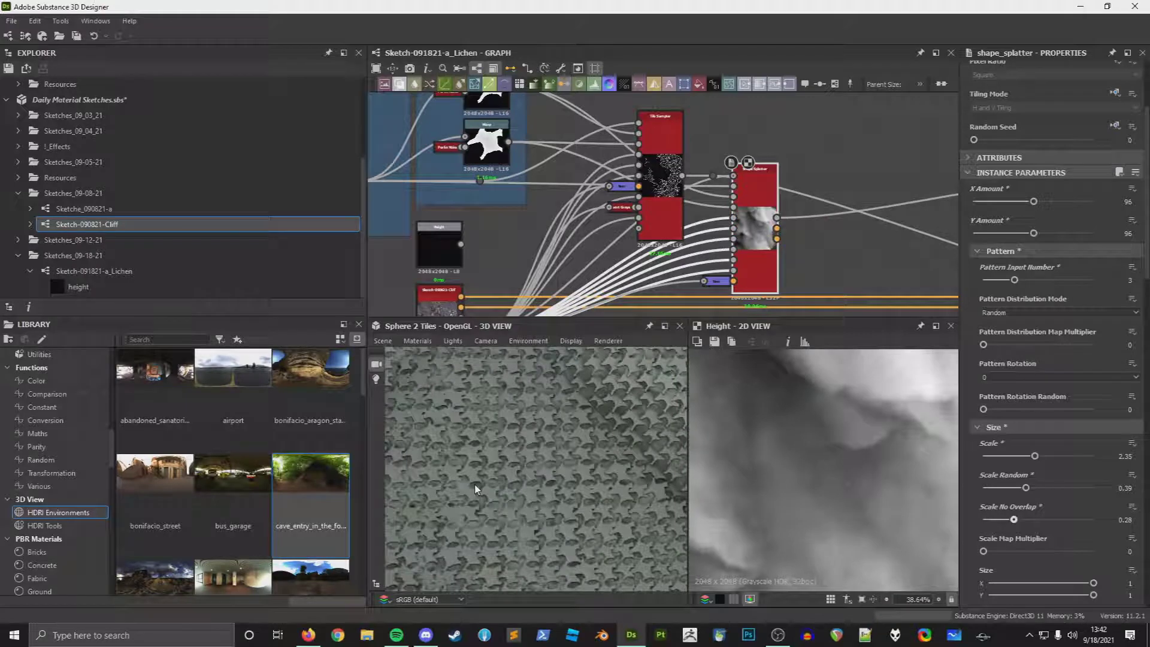
pyautogui.moveTo(1034, 455); pyautogui.dragTo(1052, 455)
# Step: Set the Shape Splatter's Size Ratio from Bg Slope to 0.15, Preserve Aspect Ratio to 0.14 and Scale Map Multiplier to 0.05
pyautogui.scroll(-5, 1058, 512)
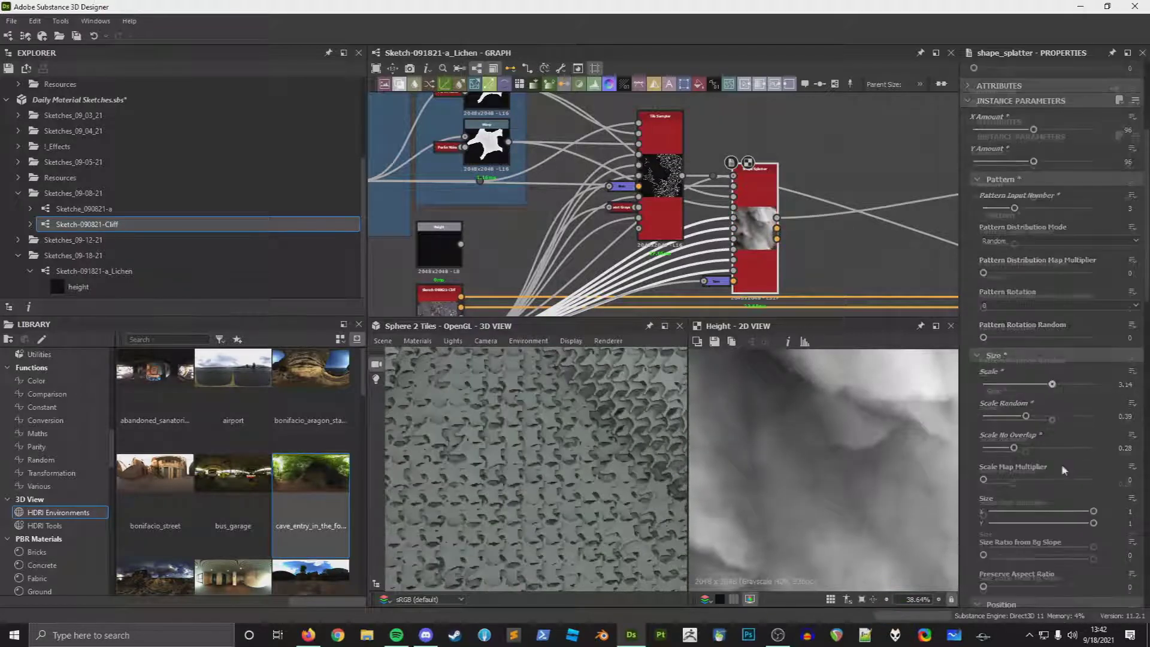
pyautogui.moveTo(983, 447); pyautogui.dragTo(1004, 448)
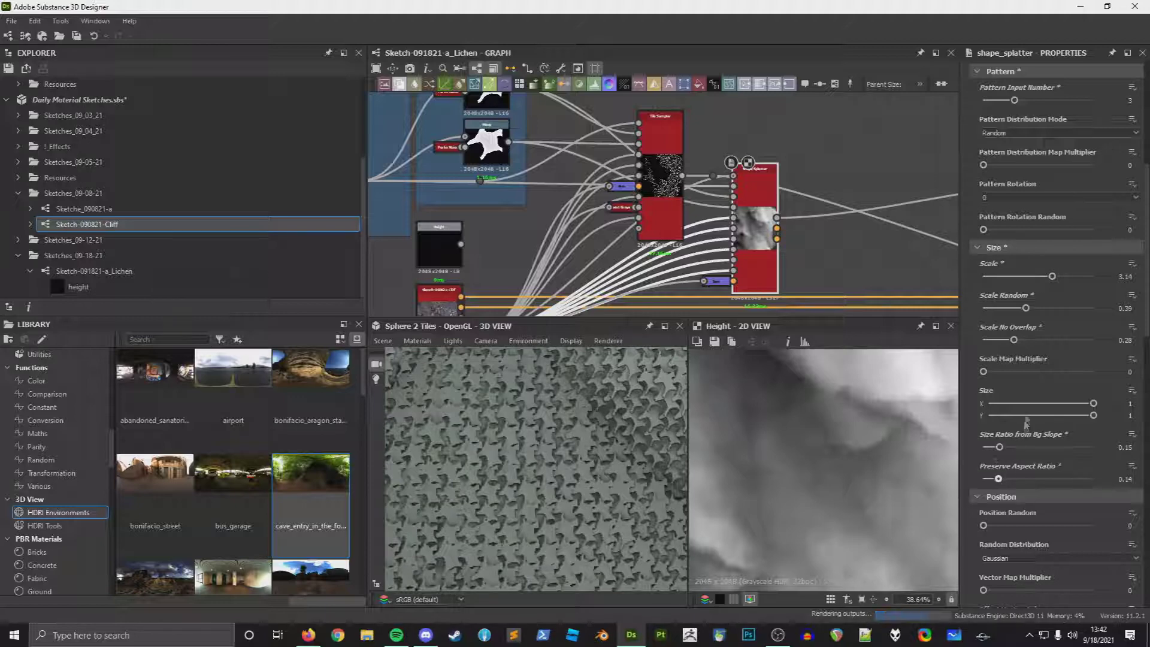
pyautogui.moveTo(994, 376); pyautogui.dragTo(1000, 376)
pyautogui.scroll(-2, 1000, 479)
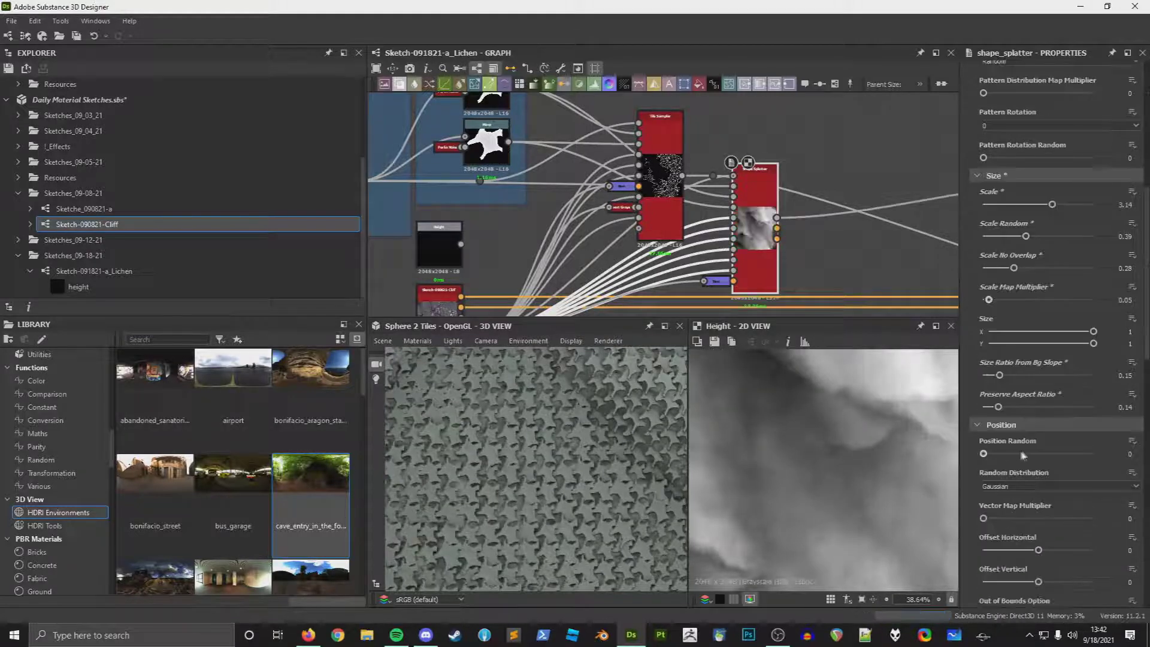
# Step: Set the Shape Splatter's Position Random to 0.71 and its position Vector Map Multiplier to 1
pyautogui.moveTo(1022, 455); pyautogui.dragTo(1094, 454)
pyautogui.scroll(-2, 1000, 505)
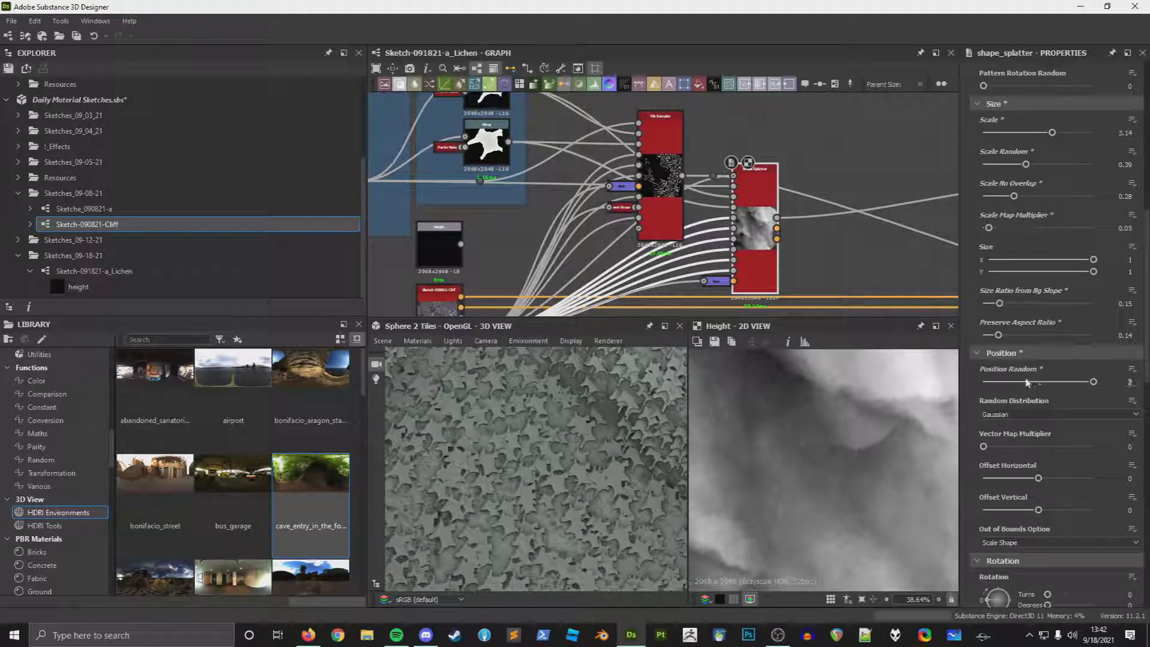
pyautogui.moveTo(983, 446); pyautogui.dragTo(1094, 446)
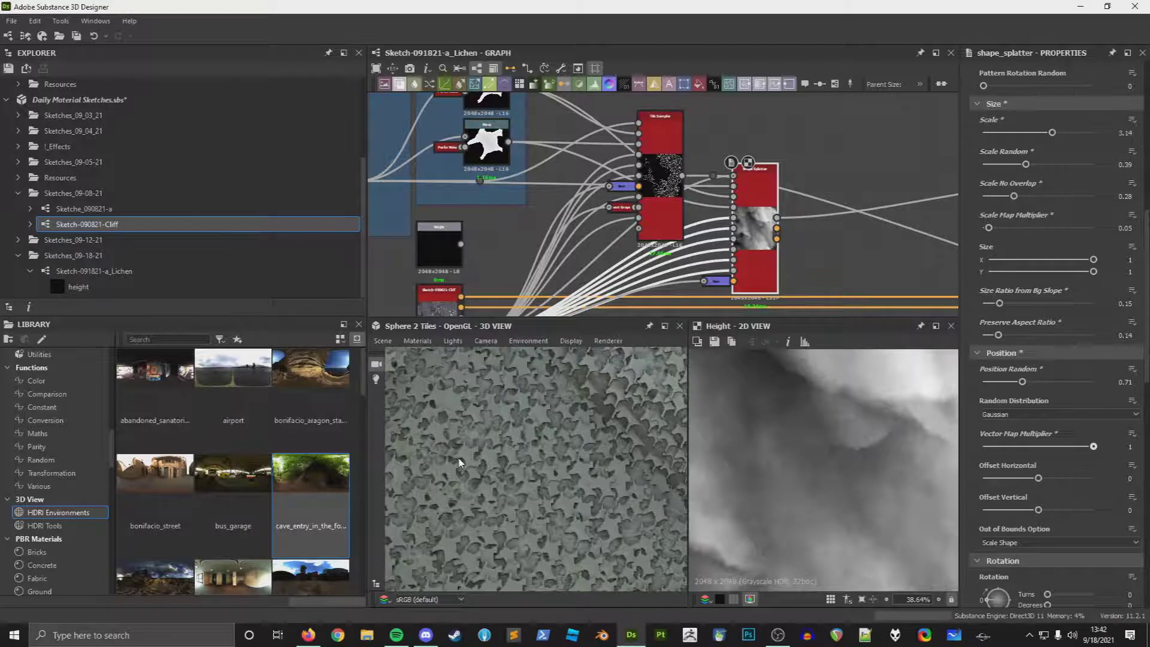
pyautogui.scroll(-3, 464, 466)
pyautogui.scroll(4, 475, 475)
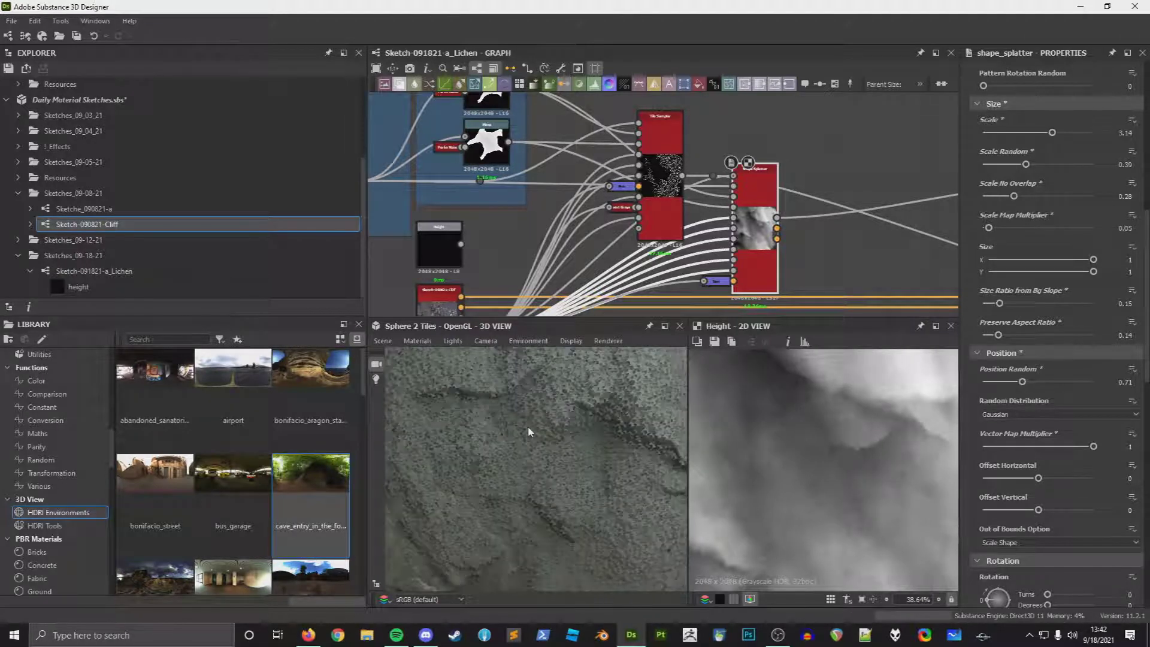
# Step: Set Rotation Random to 0.3, Rotation from Bg Slope to 0.56, Rotation Map Multiplier to 0.27 and the rotation Vector Map Multiplier to 0.3
pyautogui.scroll(-3, 1035, 468)
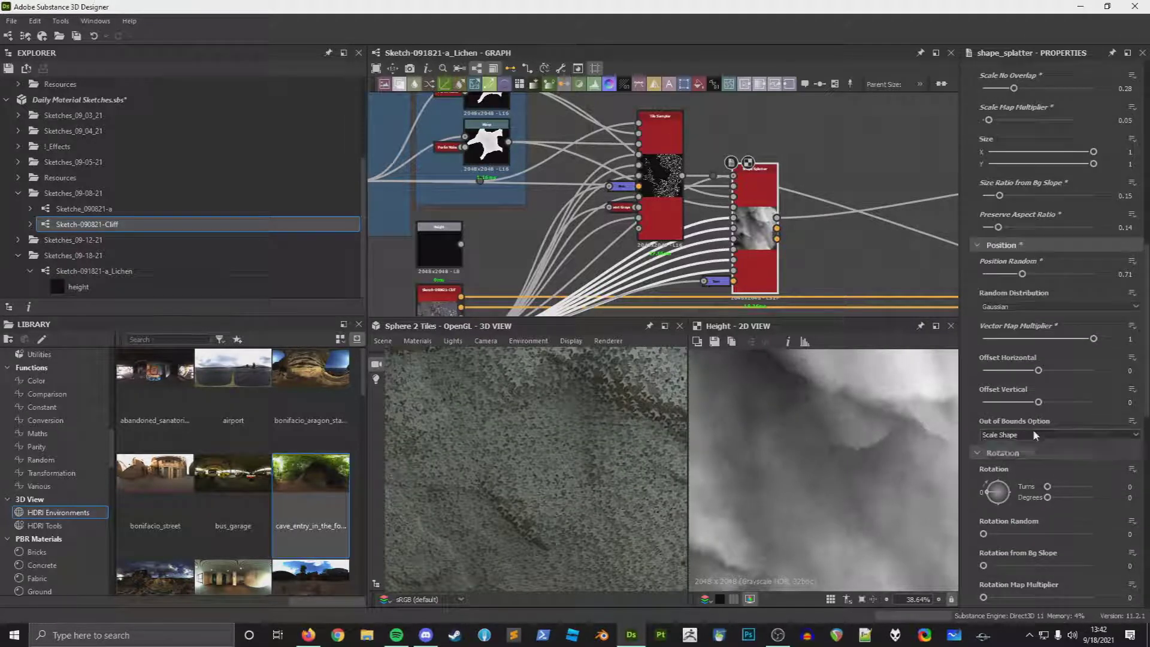
pyautogui.scroll(-1, 1018, 467)
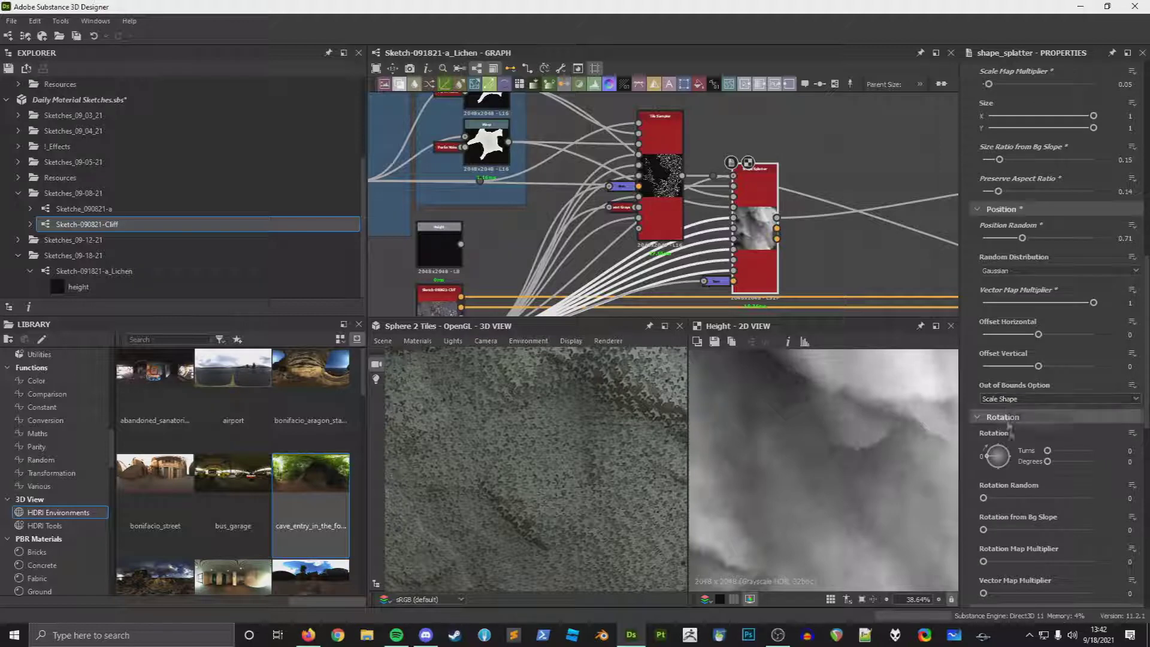
pyautogui.scroll(-2, 1012, 437)
pyautogui.moveTo(1002, 427); pyautogui.dragTo(1085, 426)
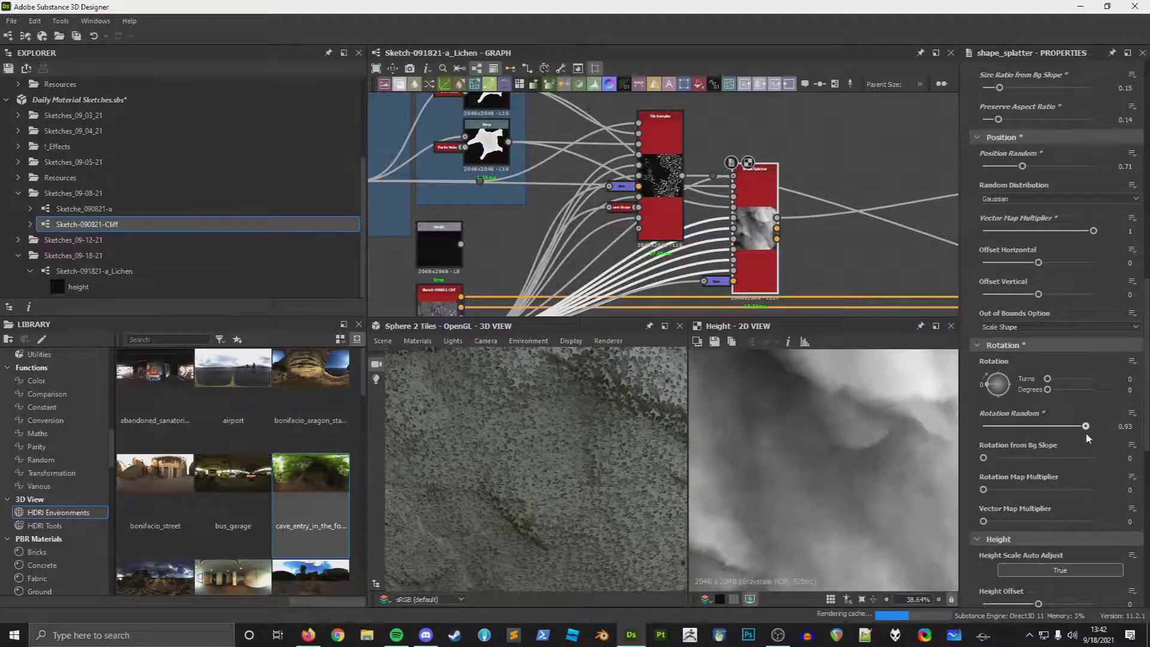
pyautogui.moveTo(997, 459); pyautogui.dragTo(1016, 427)
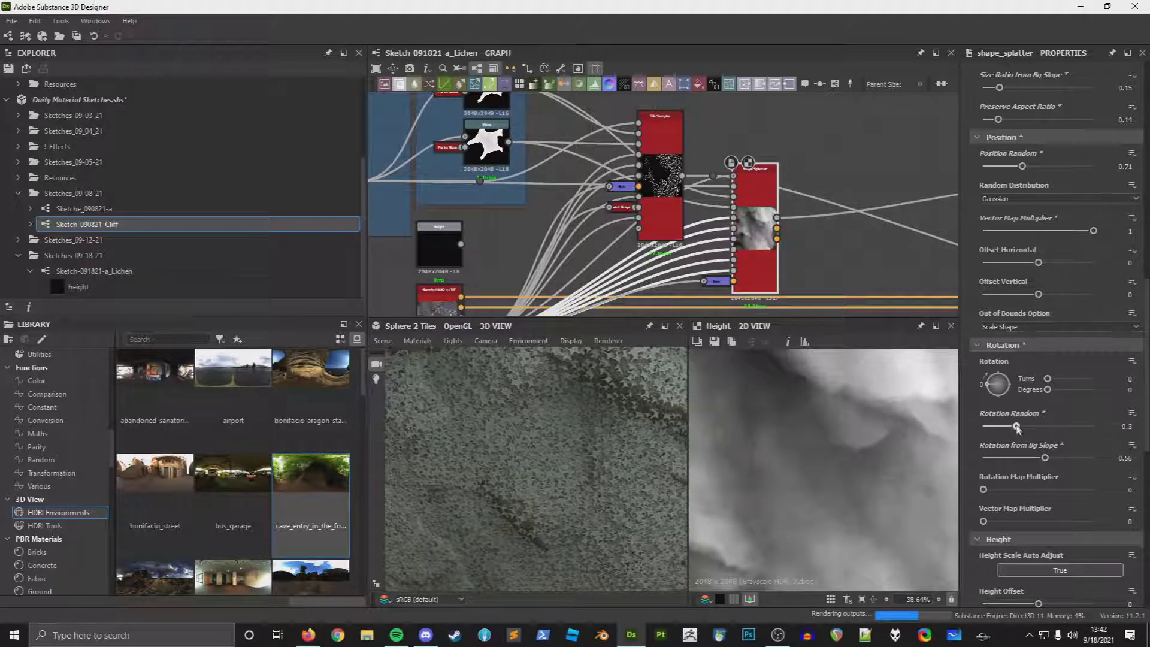
pyautogui.moveTo(983, 490); pyautogui.dragTo(1017, 521)
pyautogui.scroll(-3, 1036, 479)
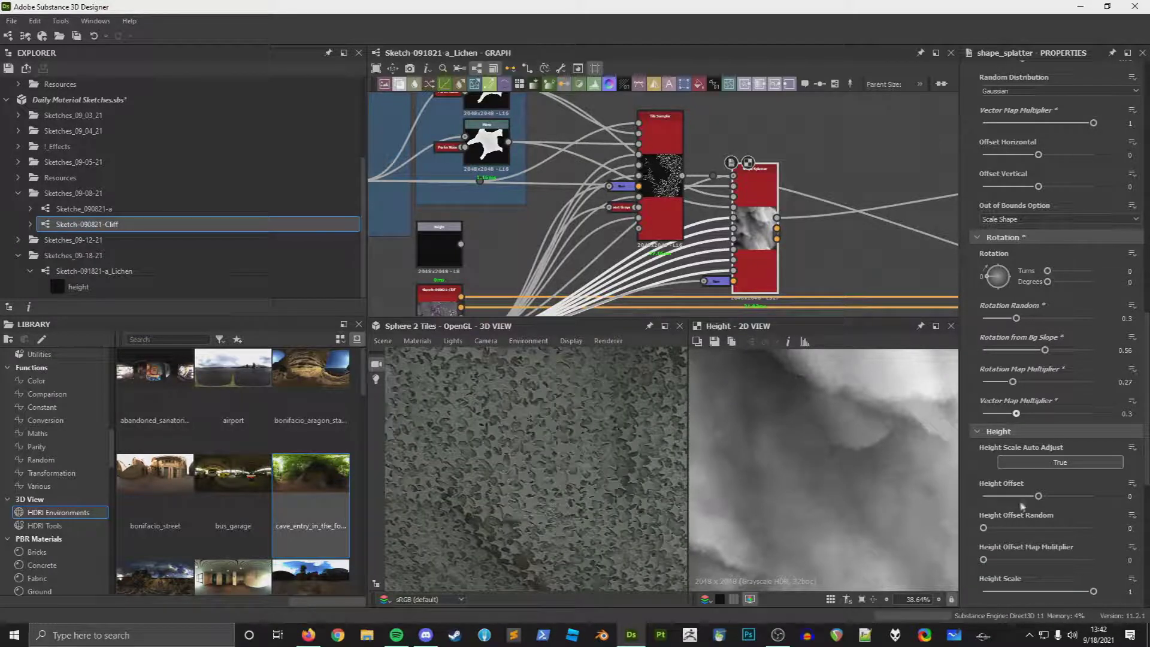
pyautogui.scroll(-3, 524, 485)
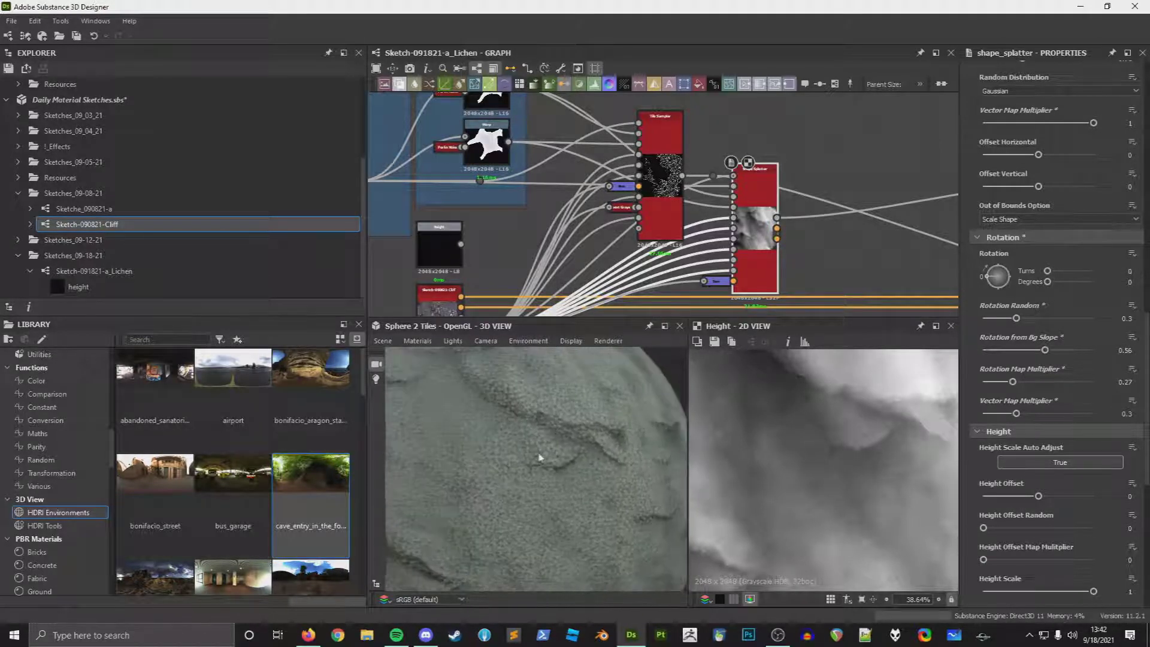
pyautogui.moveTo(539, 458); pyautogui.dragTo(575, 476)
pyautogui.scroll(-2, 978, 475)
# Step: Set the Shape Splatter's Mask from Bg Slope to 0.15 and check the lichen coverage on the sphere
pyautogui.scroll(-6, 977, 474)
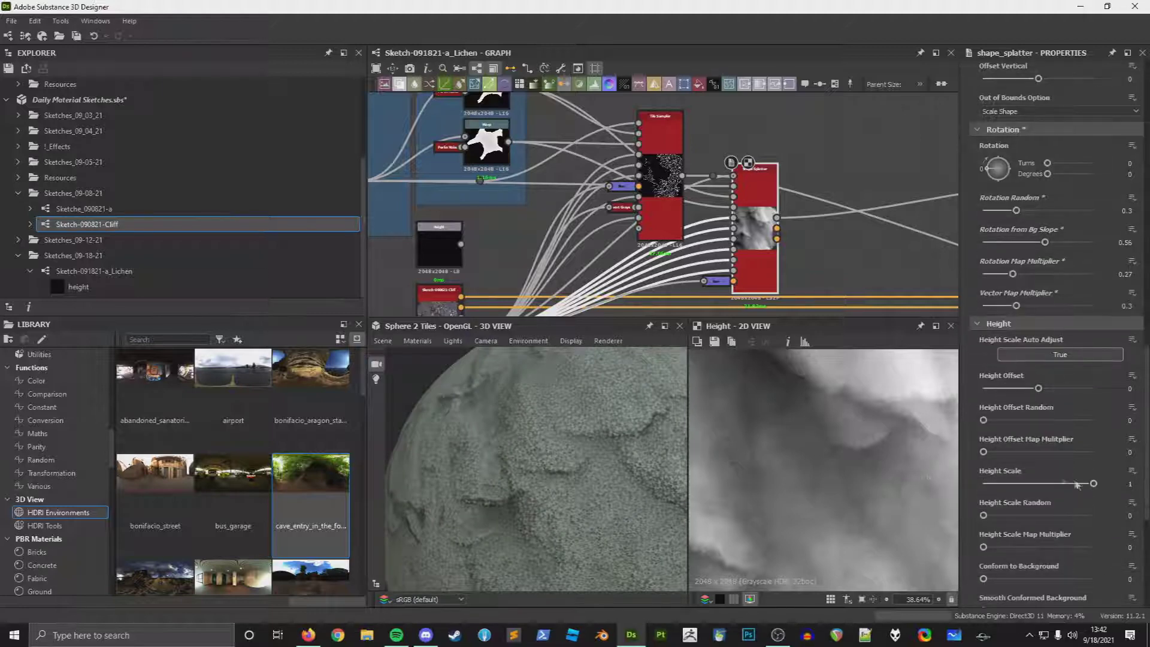
pyautogui.scroll(-3, 1077, 517)
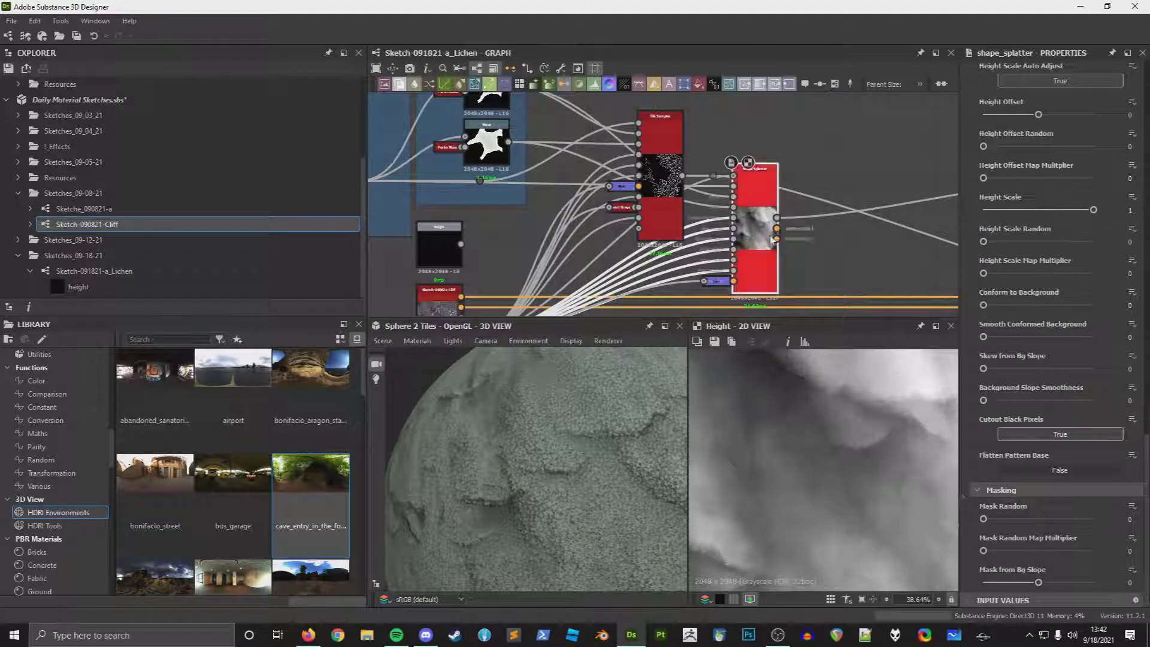
pyautogui.moveTo(810, 240); pyautogui.dragTo(779, 234, button='middle')
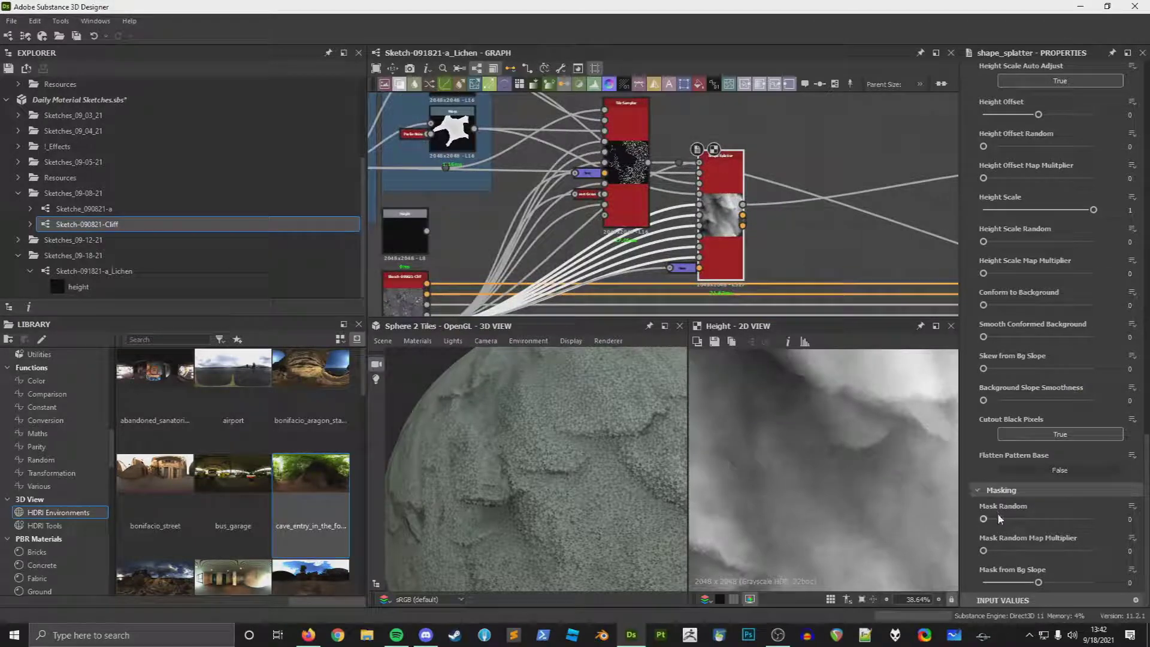
pyautogui.moveTo(1047, 580); pyautogui.dragTo(1057, 582)
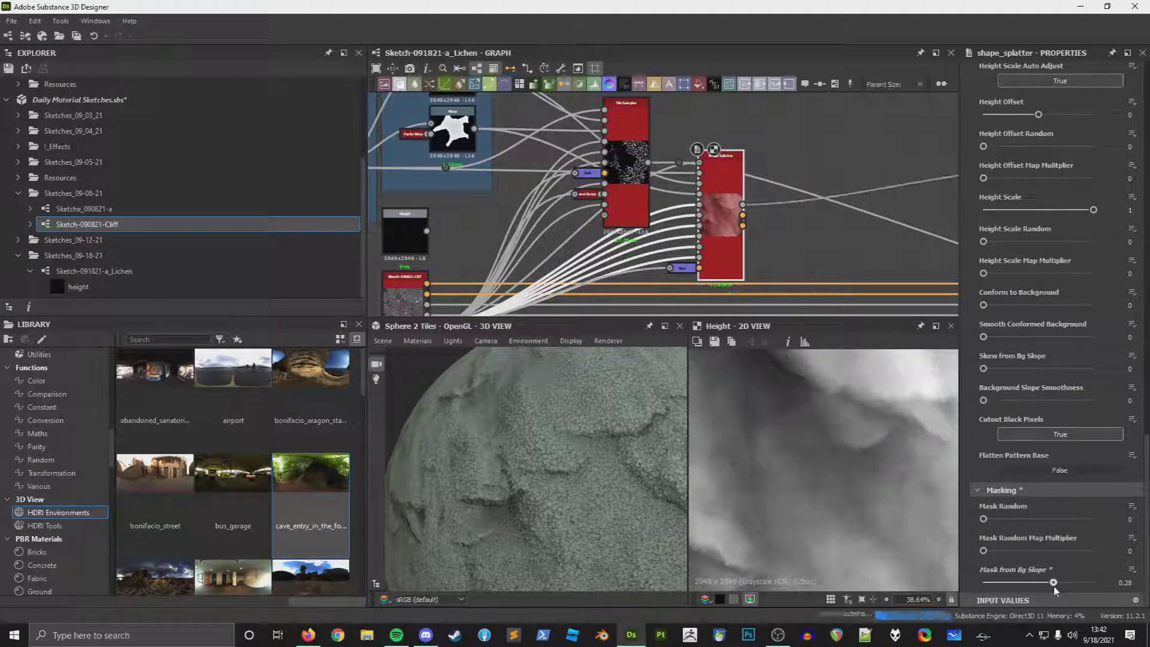
pyautogui.scroll(6, 503, 526)
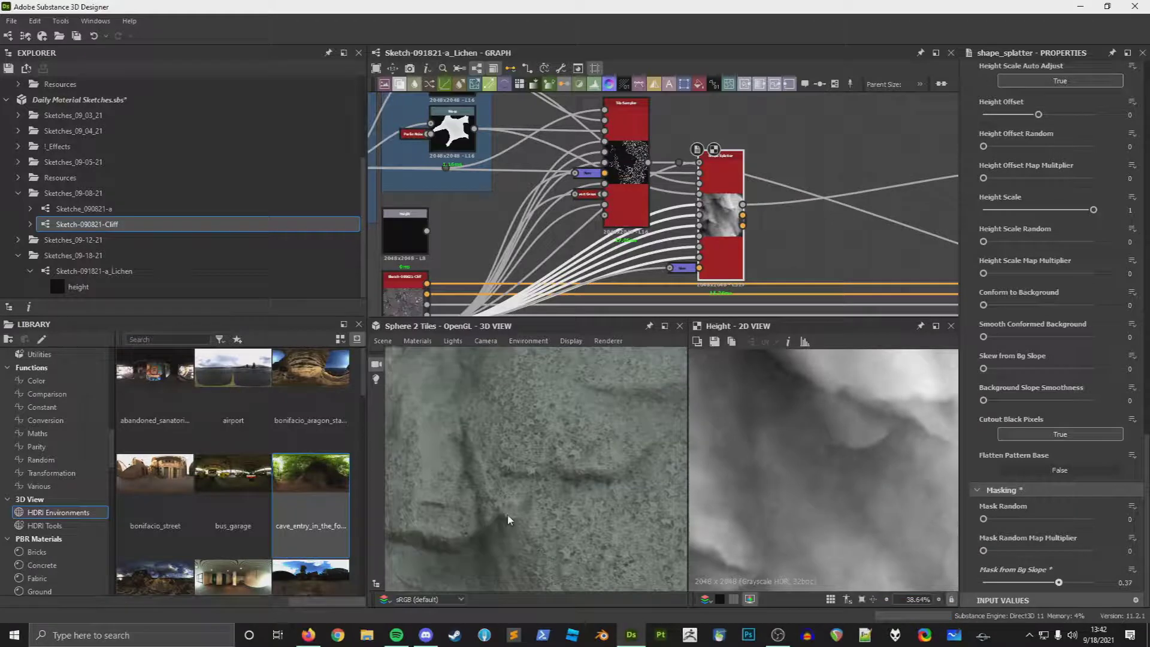
pyautogui.moveTo(527, 516); pyautogui.dragTo(533, 476, button='middle')
pyautogui.click(1048, 584)
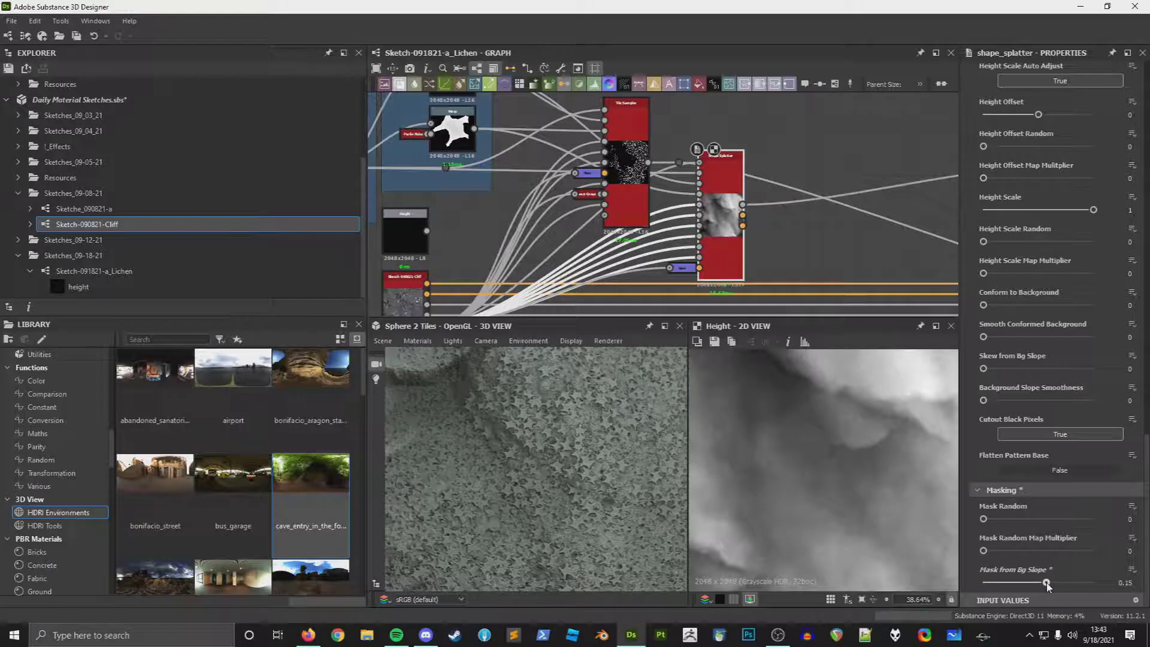
pyautogui.scroll(-5, 503, 461)
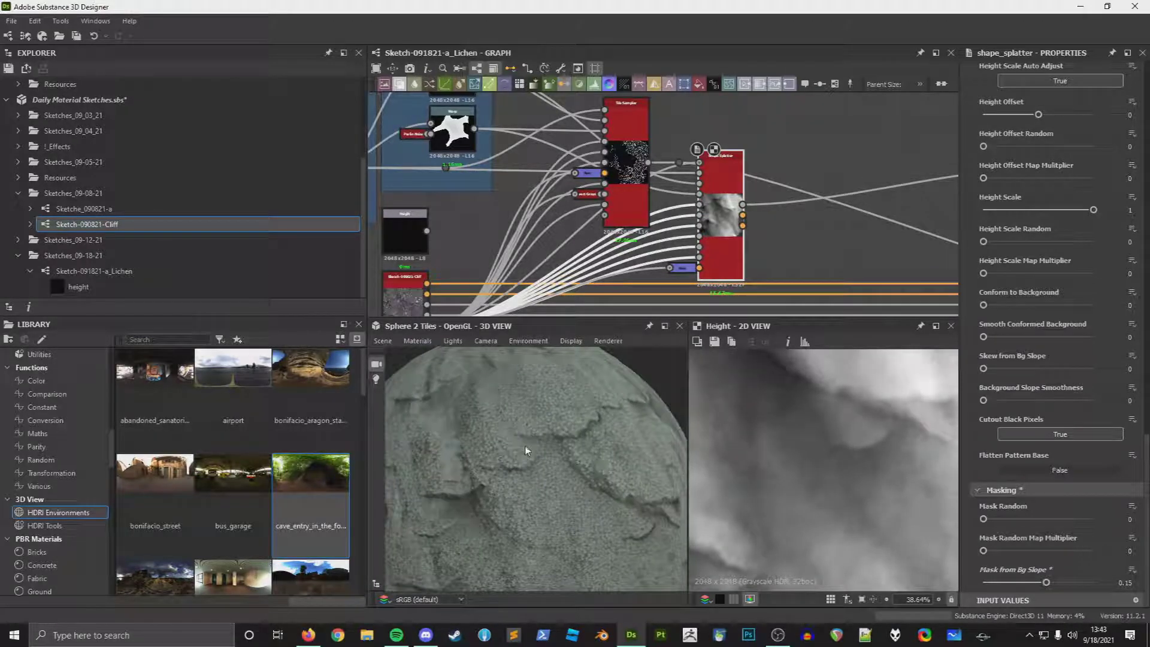
pyautogui.scroll(-2, 526, 451)
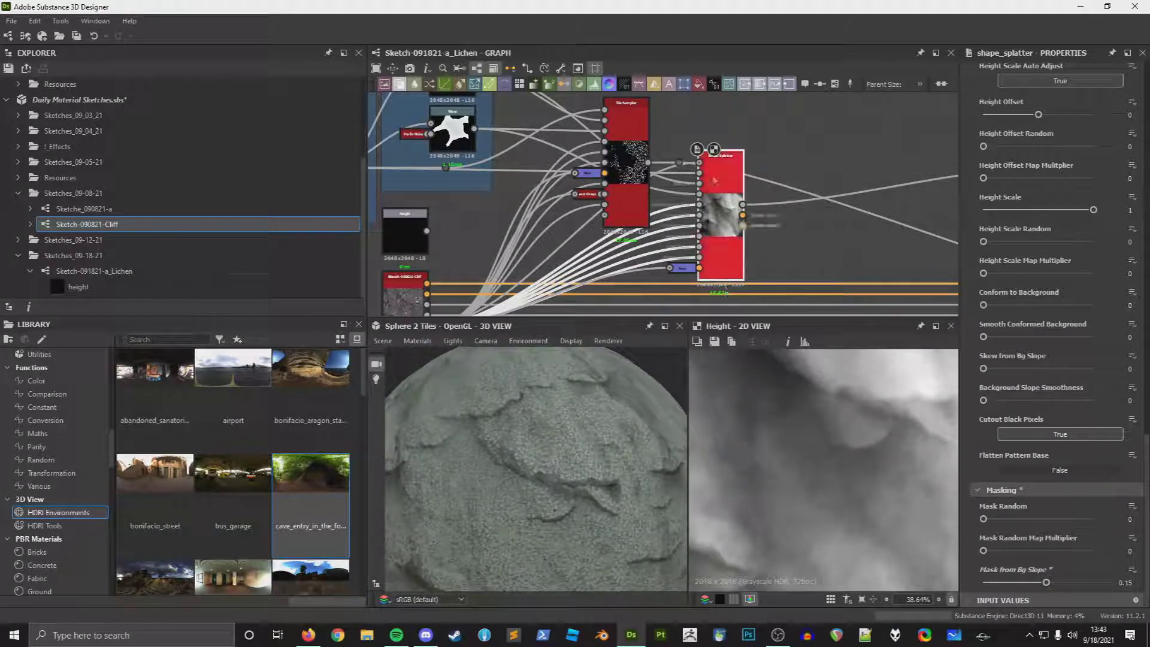
# Step: Delete the Tile Sampler and the Normal and Invert Grayscale nodes that fed it, and move the Shape Splatter into its place
pyautogui.hotkey('ctrl', 'z')
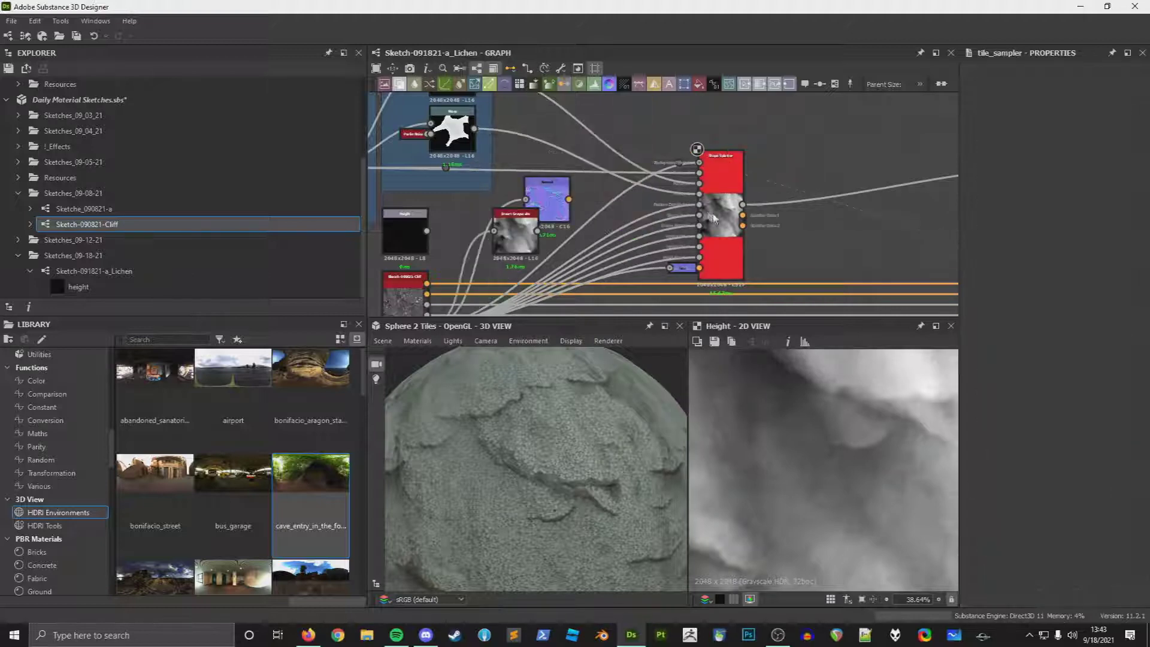
pyautogui.click(559, 195)
pyautogui.press('Delete')
pyautogui.moveTo(719, 252); pyautogui.dragTo(654, 193)
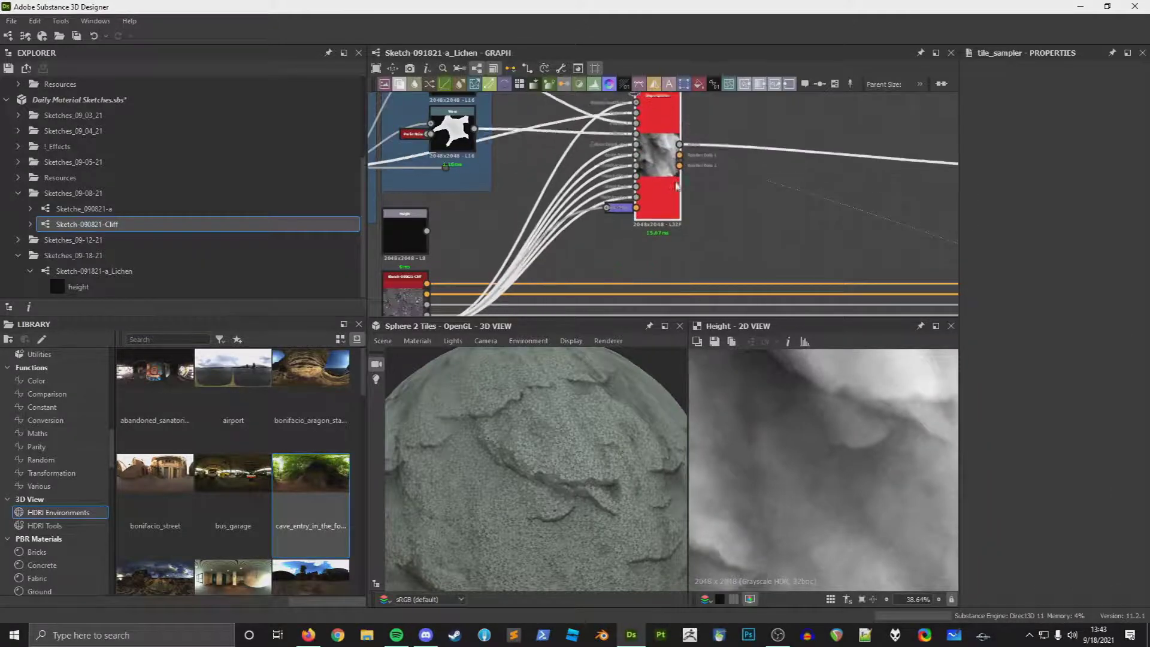
# Step: Set the Shape Splatter's Mask Random to 0.31 and its Mask Random Map Multiplier to 0.62
pyautogui.scroll(2, 654, 193)
pyautogui.moveTo(607, 179); pyautogui.dragTo(618, 184, button='middle')
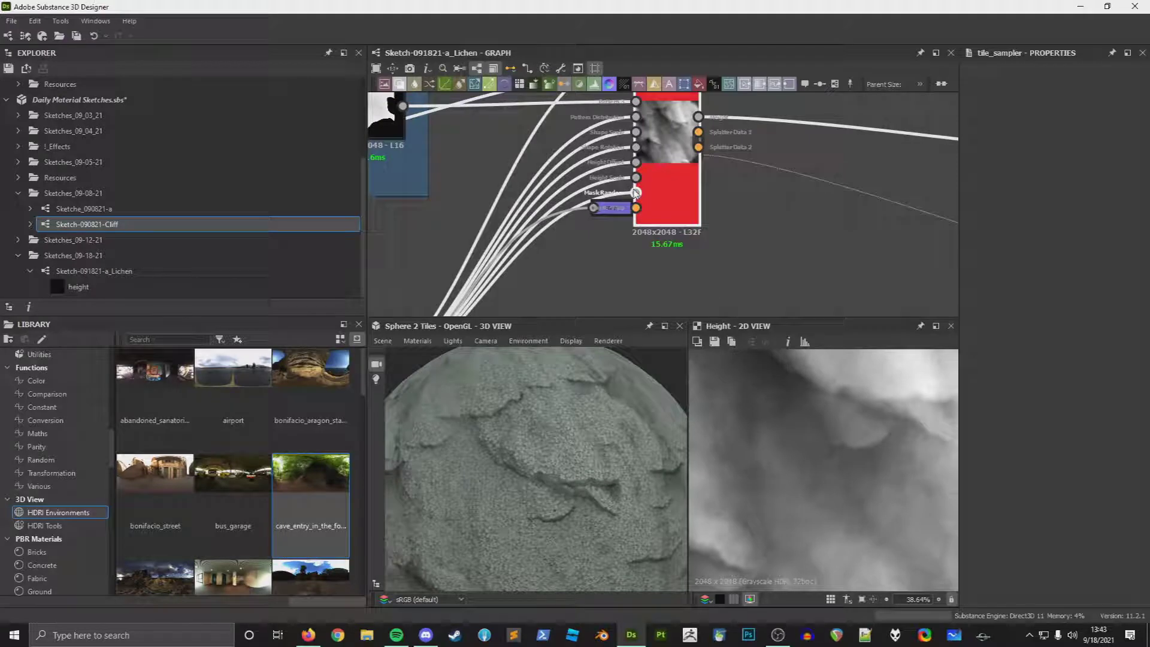
pyautogui.click(637, 193)
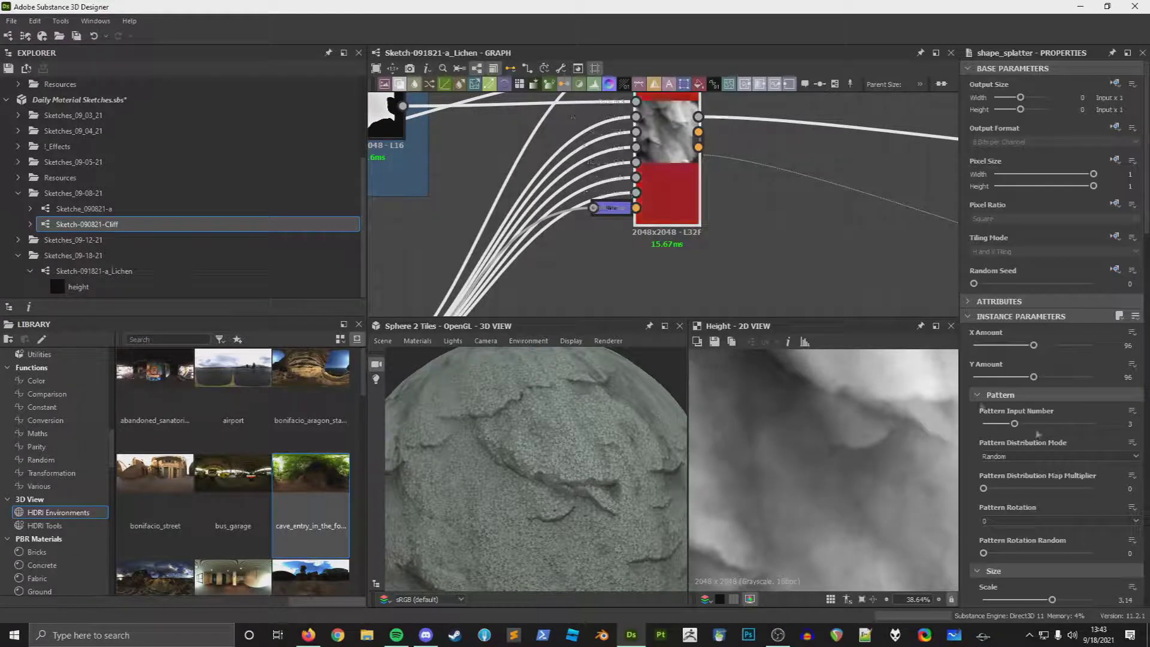
pyautogui.scroll(-10, 1025, 454)
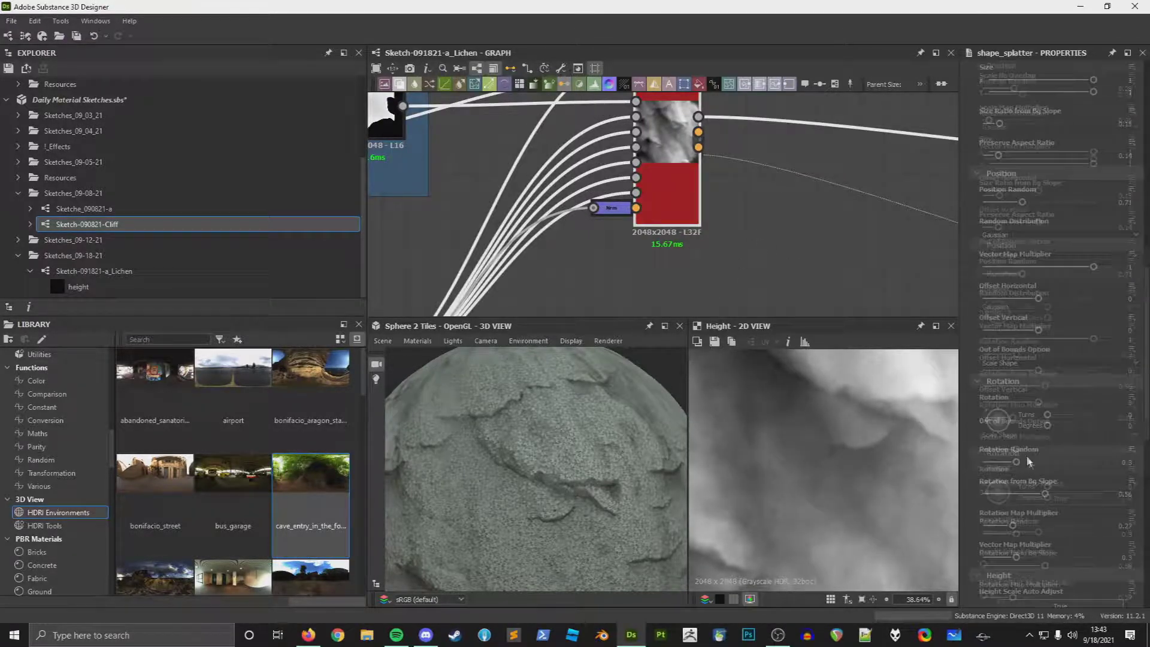
pyautogui.scroll(-5, 1025, 454)
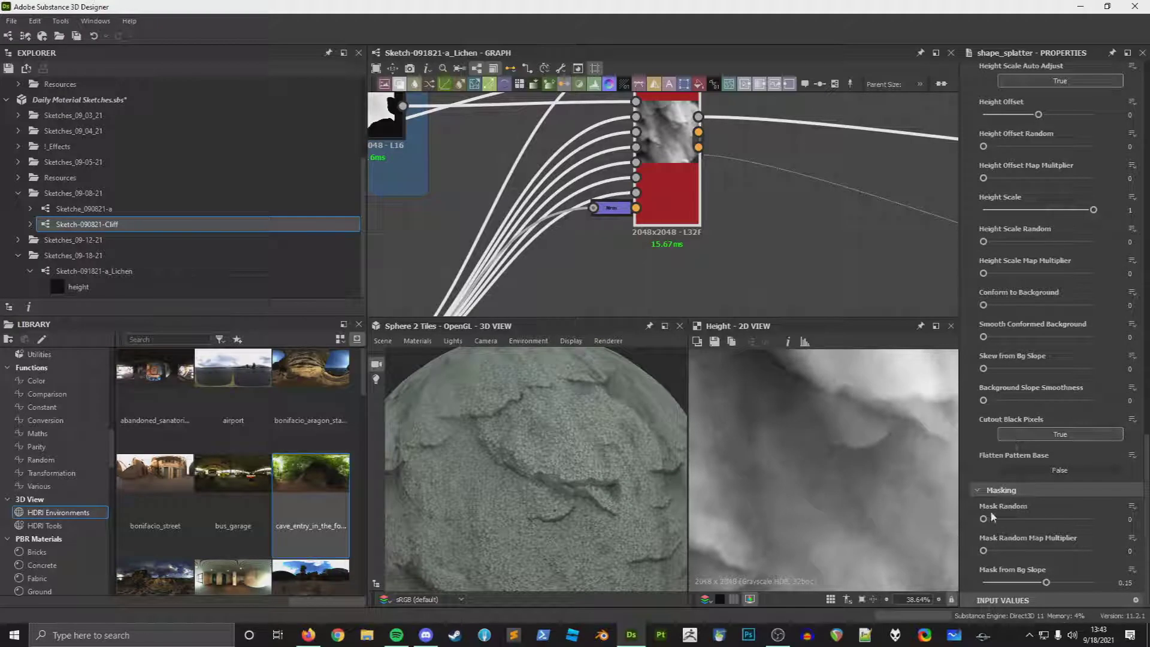
pyautogui.moveTo(984, 519); pyautogui.dragTo(1054, 555)
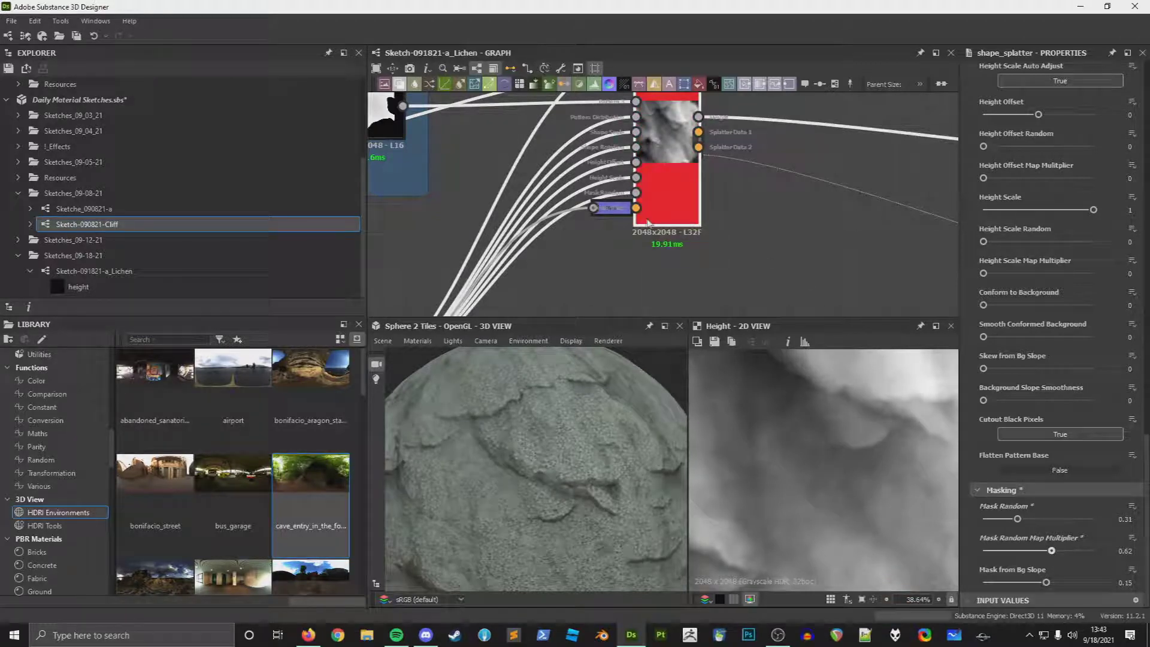
# Step: Insert an Invert Grayscale node before the Shape Splatter's Mask Random input and drive its Invert option with the existing invert graph input
pyautogui.click(619, 194)
pyautogui.press('space')
pyautogui.write('inv')
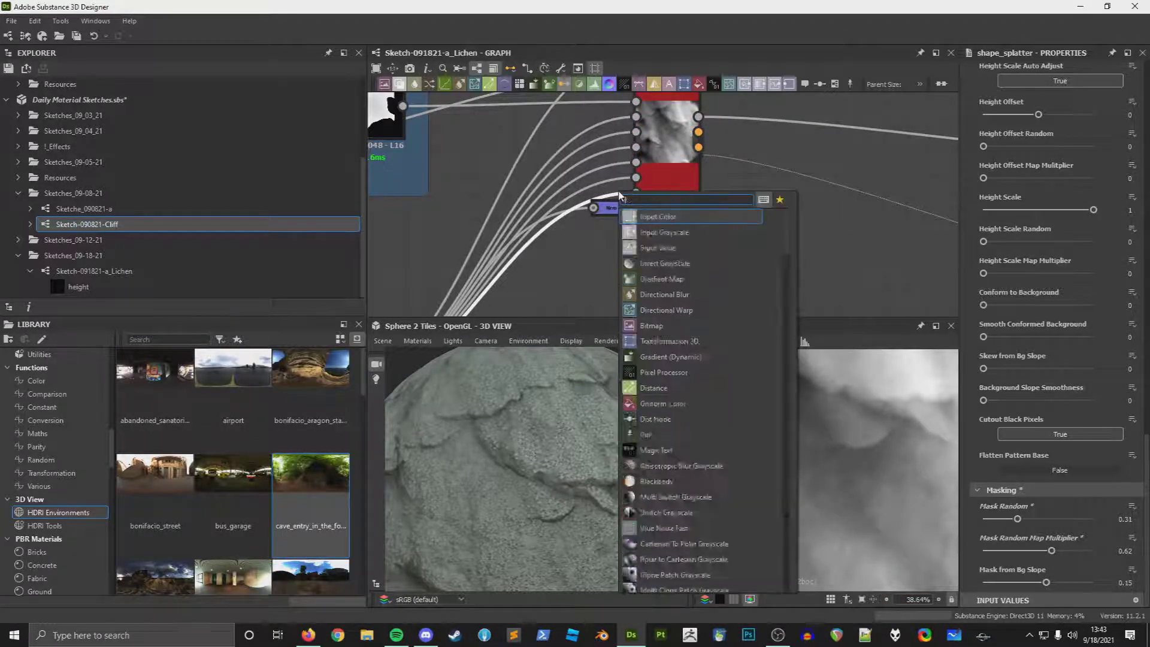
pyautogui.press('Return')
pyautogui.click(1131, 333)
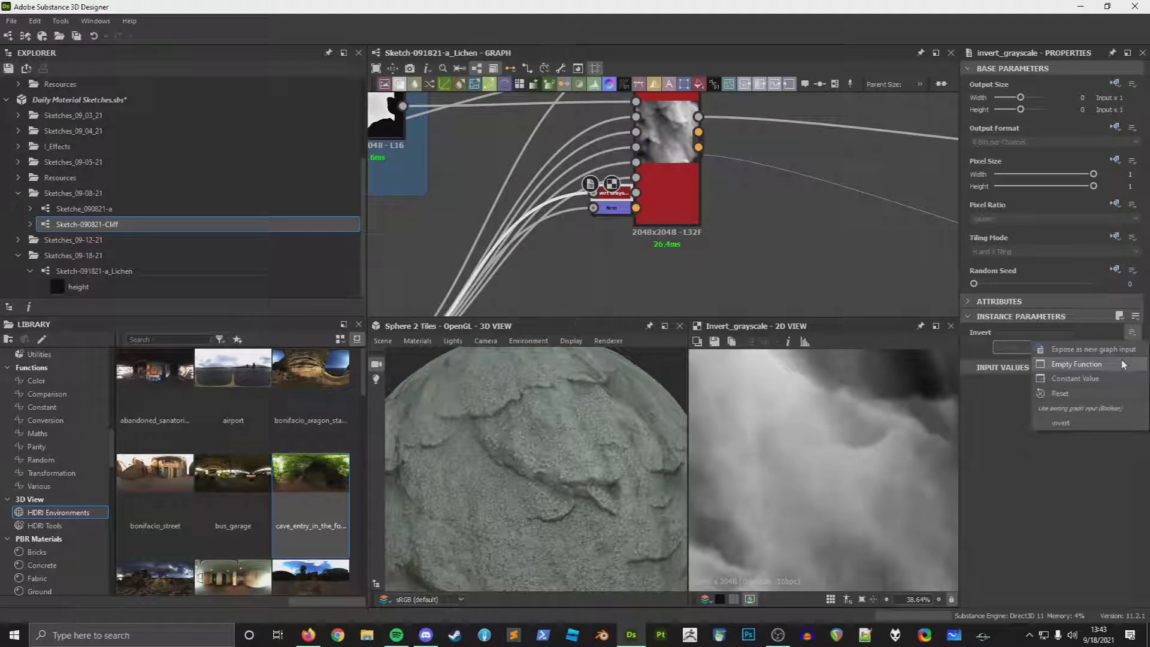
pyautogui.click(1077, 422)
pyautogui.doubleClick(625, 211)
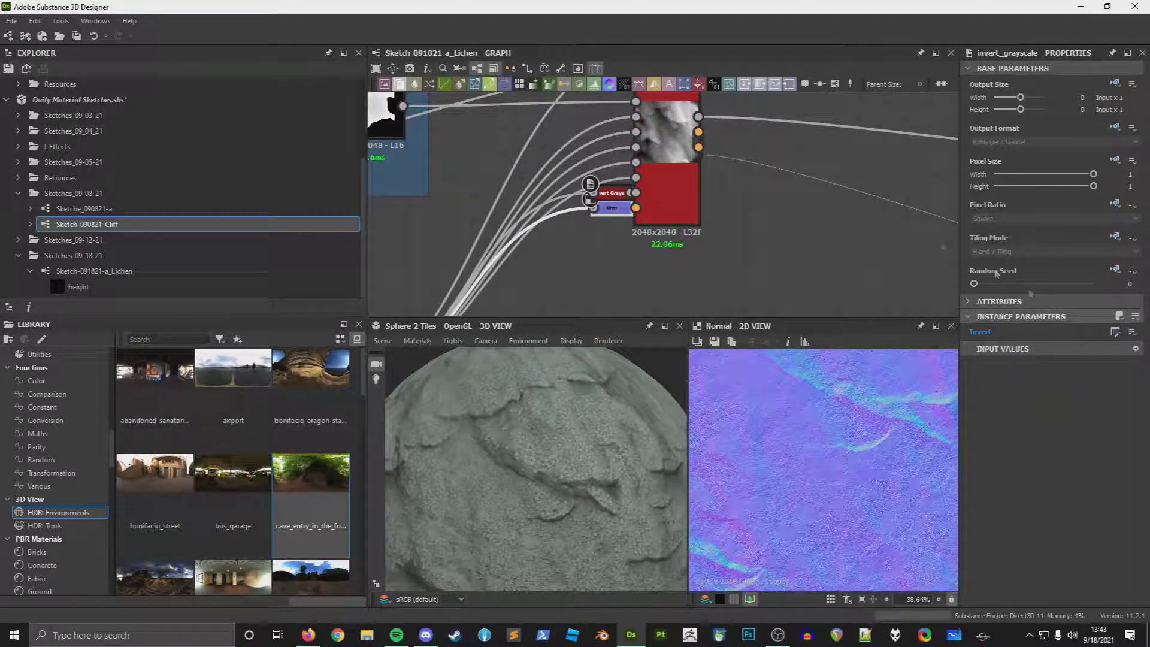
# Step: Connect the Shape Splatter's Height output to the loose dot node left over from the Tile Sampler
pyautogui.moveTo(676, 160); pyautogui.dragTo(734, 264, button='middle')
pyautogui.click(734, 264)
pyautogui.doubleClick(733, 264)
pyautogui.moveTo(733, 264); pyautogui.dragTo(666, 218)
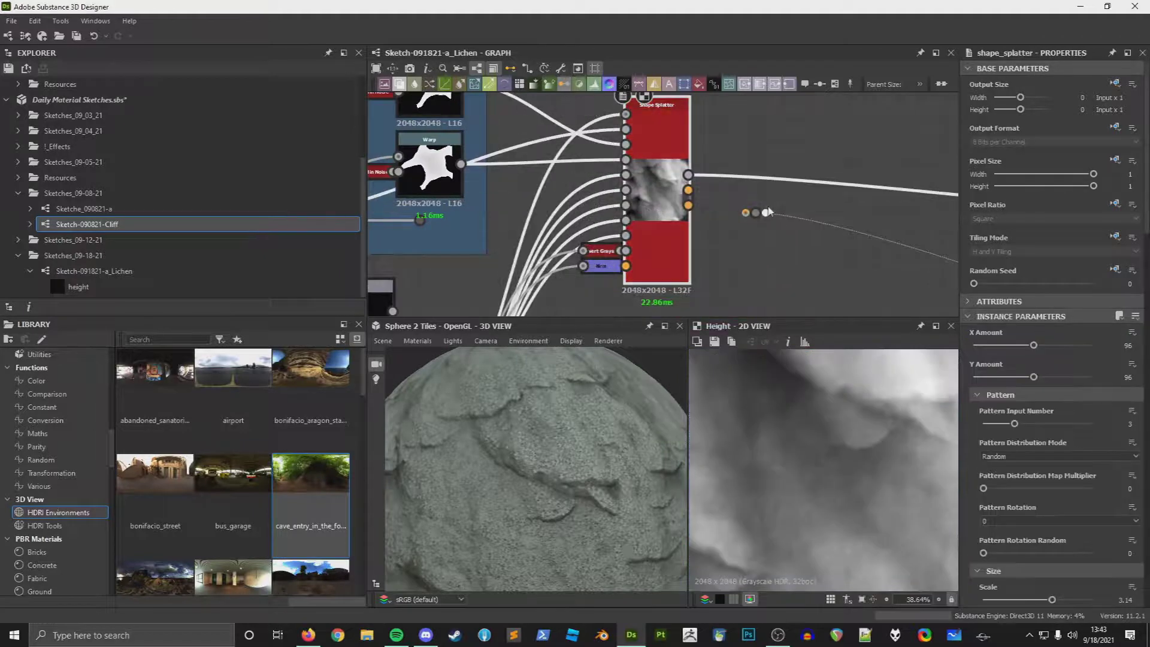
pyautogui.moveTo(688, 174); pyautogui.dragTo(746, 214)
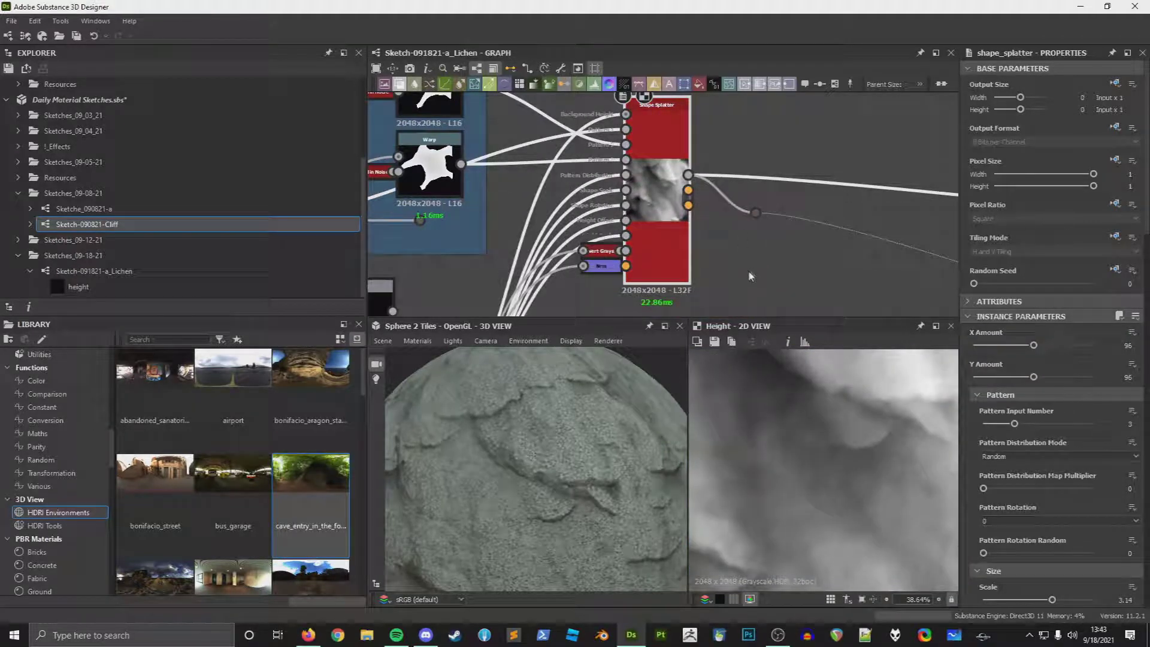
# Step: Add a Grayscale Conversion node on the Shape Splatter's Splatter Data 2 output and connect it to the dot node
pyautogui.moveTo(832, 197); pyautogui.dragTo(794, 198, button='middle')
pyautogui.doubleClick(651, 205)
pyautogui.moveTo(718, 213)
pyautogui.mouseDown()
pyautogui.moveTo(761, 227)
pyautogui.moveTo(723, 223)
pyautogui.mouseUp()
pyautogui.write('black')
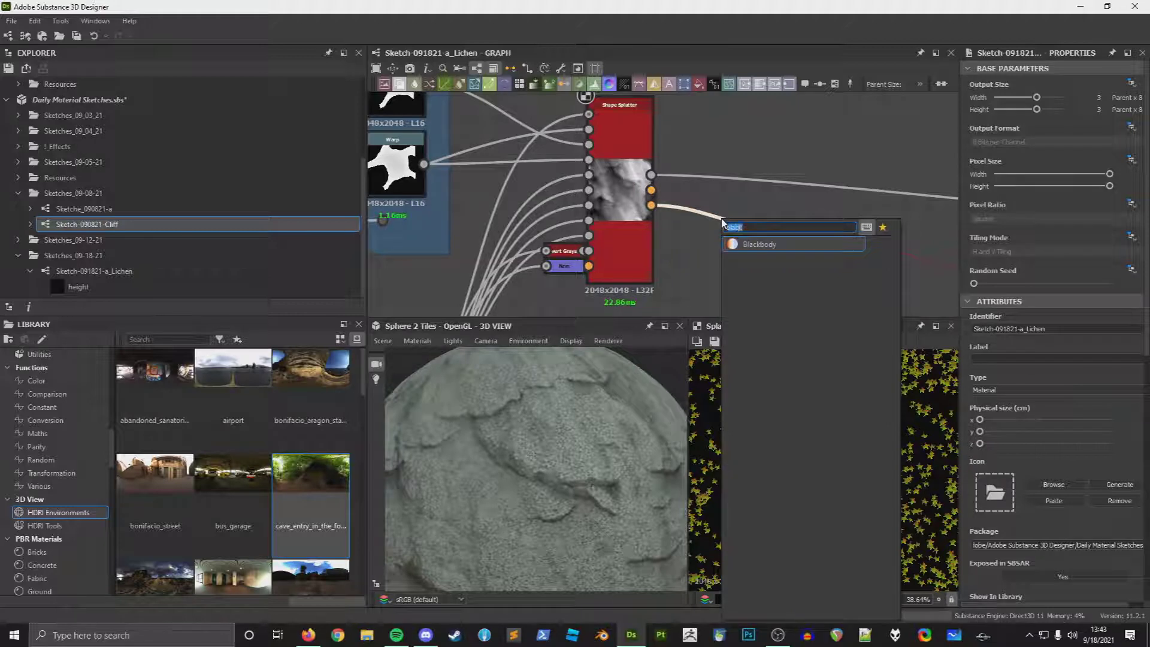
pyautogui.press('BackSpace')
pyautogui.write('gray')
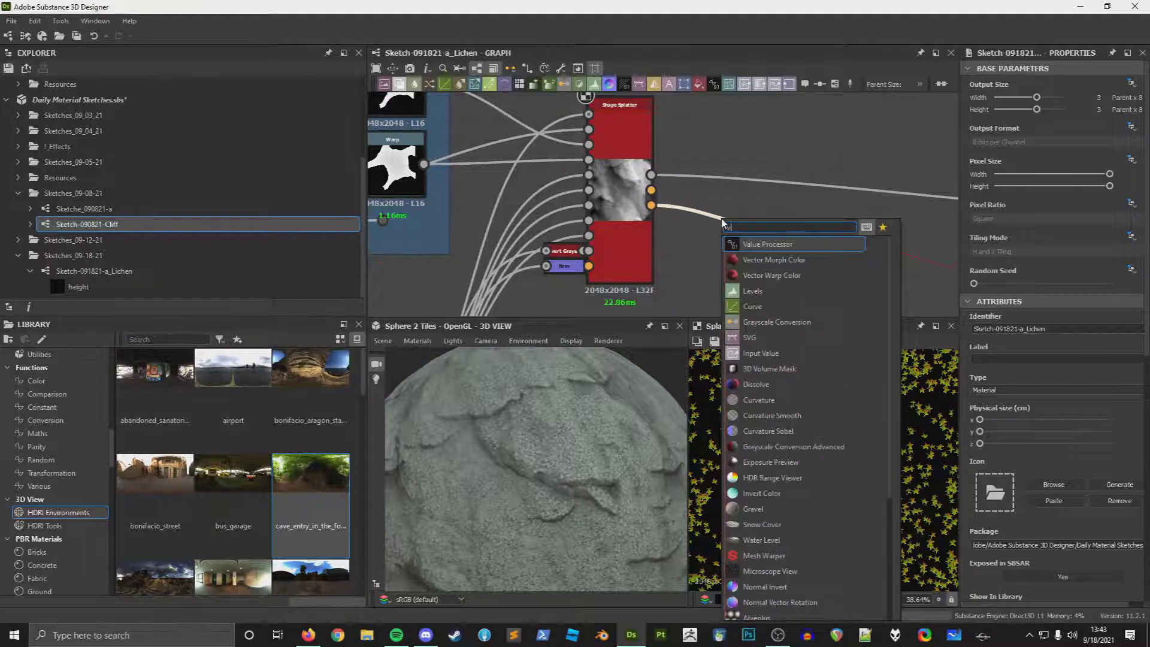
pyautogui.press('Return')
pyautogui.moveTo(722, 223); pyautogui.dragTo(817, 259)
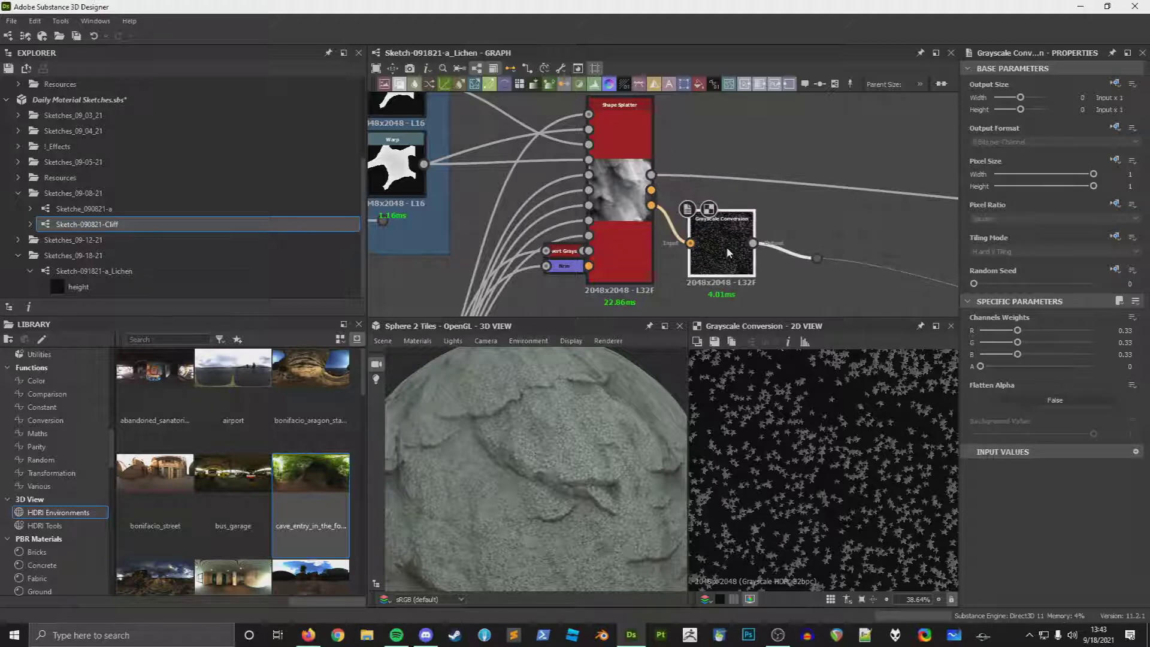
# Step: Inspect the Histogram Select mask fed by the dot node and compare it with the Splatter Data 2 output
pyautogui.moveTo(816, 226); pyautogui.dragTo(545, 168, button='middle')
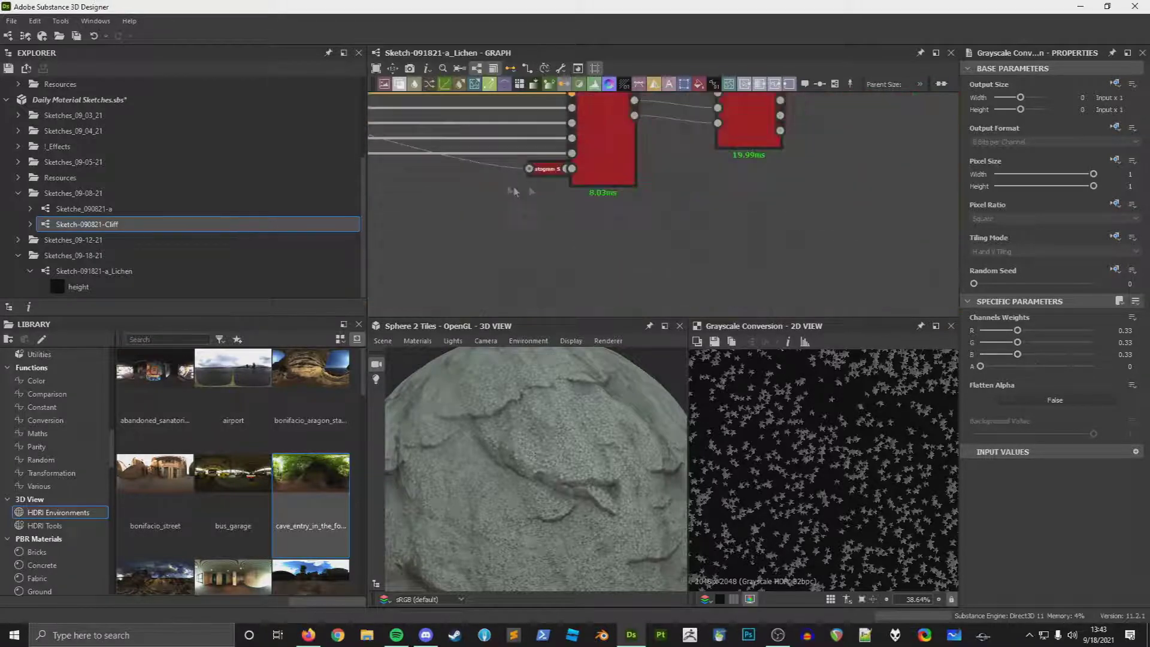
pyautogui.click(542, 167)
pyautogui.scroll(2, 854, 451)
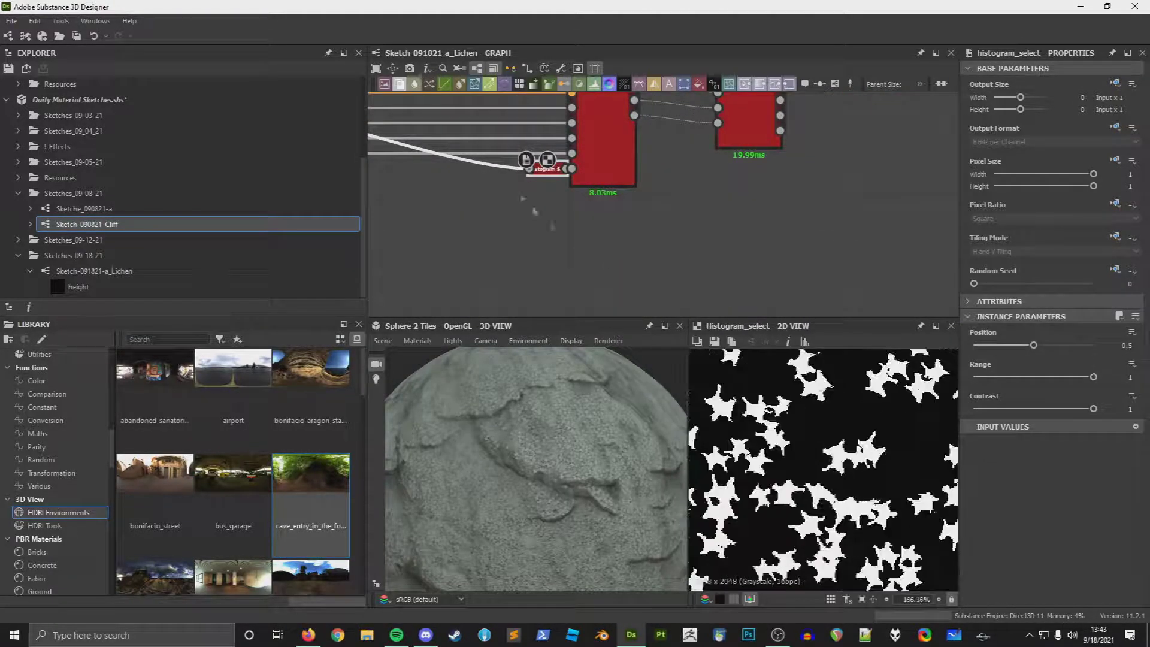
pyautogui.moveTo(532, 208); pyautogui.dragTo(742, 247, button='middle')
pyautogui.scroll(-5, 779, 242)
pyautogui.scroll(6, 571, 172)
pyautogui.moveTo(571, 173); pyautogui.dragTo(729, 242, button='middle')
pyautogui.scroll(3, 729, 242)
pyautogui.doubleClick(608, 174)
pyautogui.scroll(2, 758, 447)
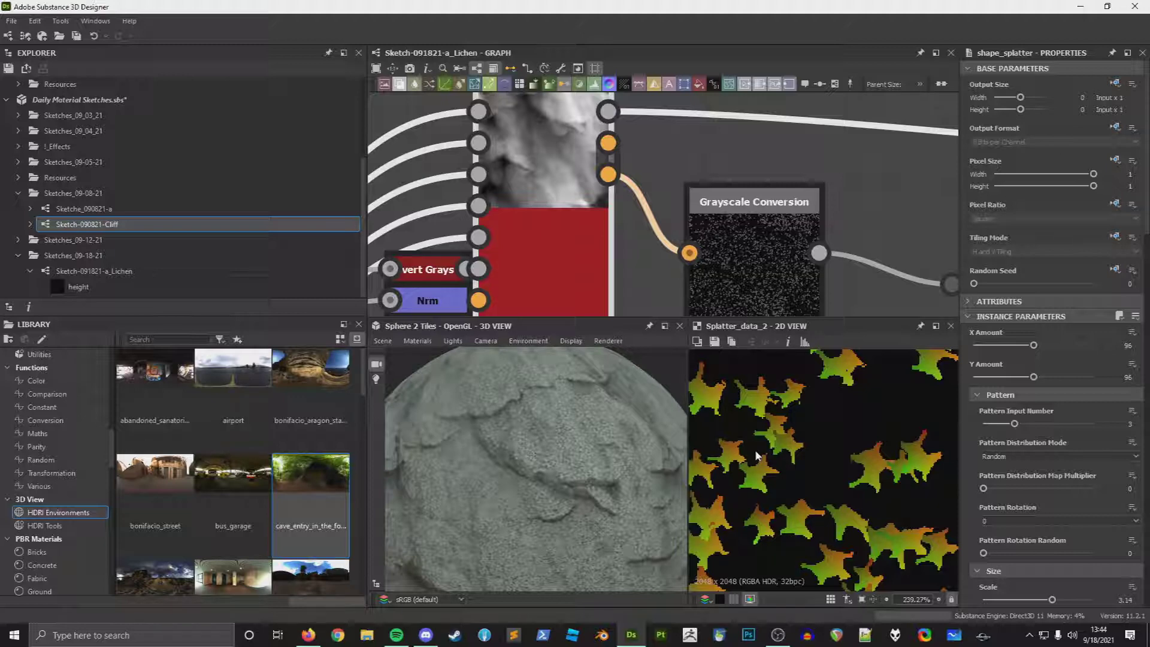
# Step: Try a Flood Fill to Random Grayscale node on the Splatter Data 2 output, inspect its pattern, and delete it
pyautogui.scroll(-3, 595, 132)
pyautogui.moveTo(598, 162); pyautogui.dragTo(514, 288, button='middle')
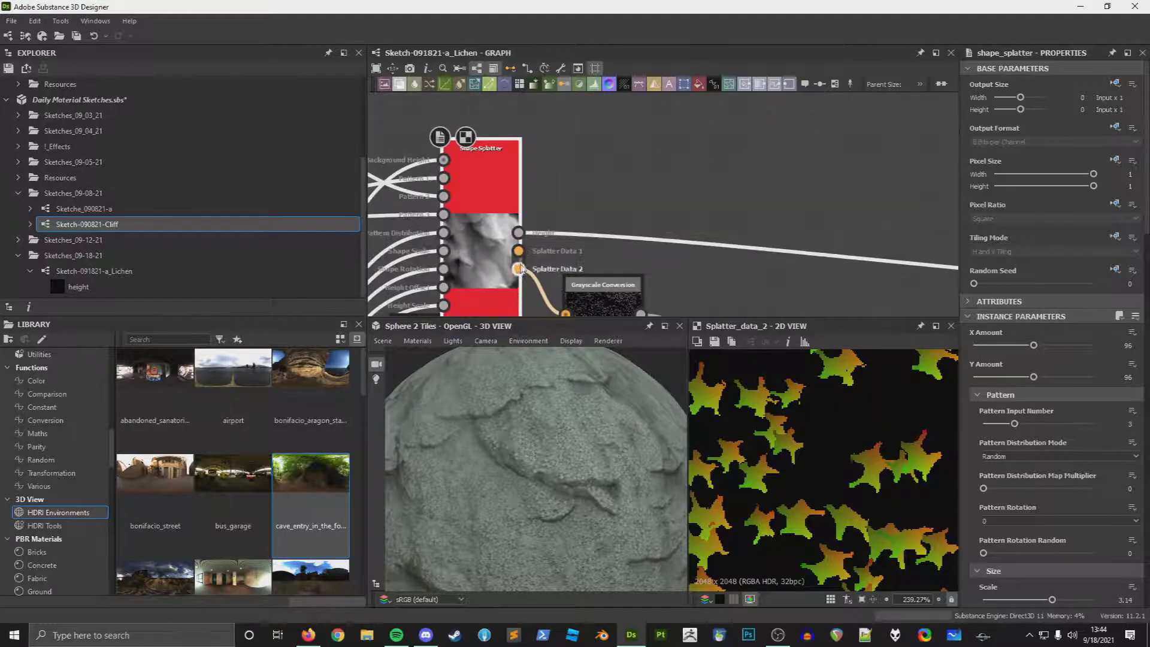
pyautogui.moveTo(519, 269); pyautogui.dragTo(765, 143)
pyautogui.write('flood')
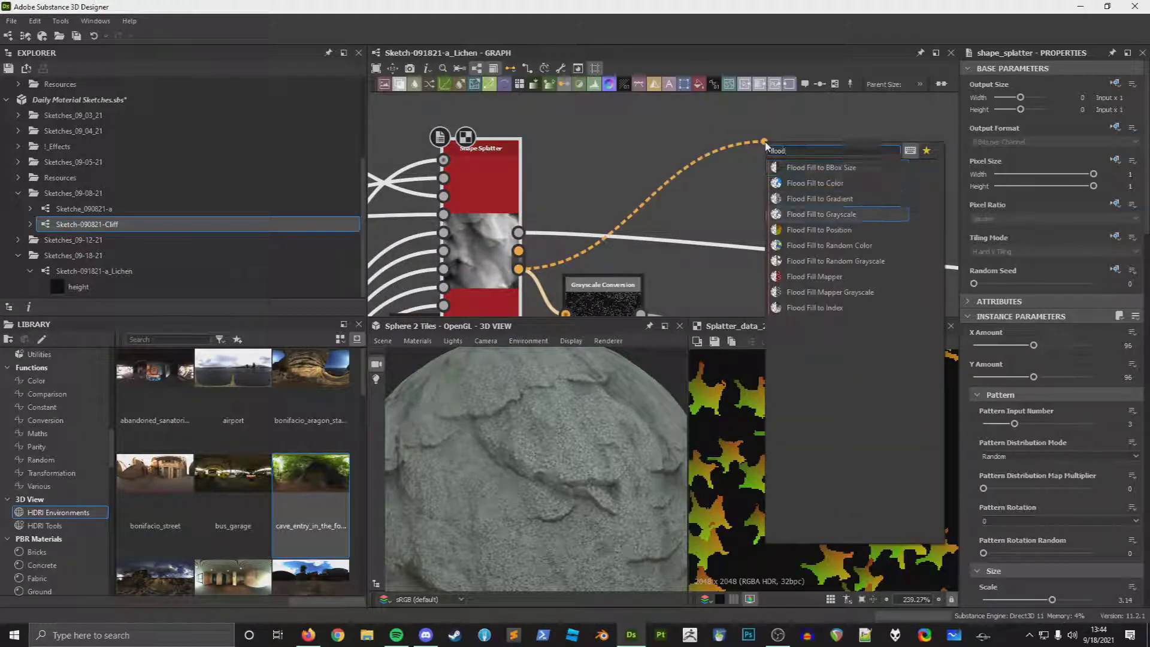
pyautogui.click(833, 261)
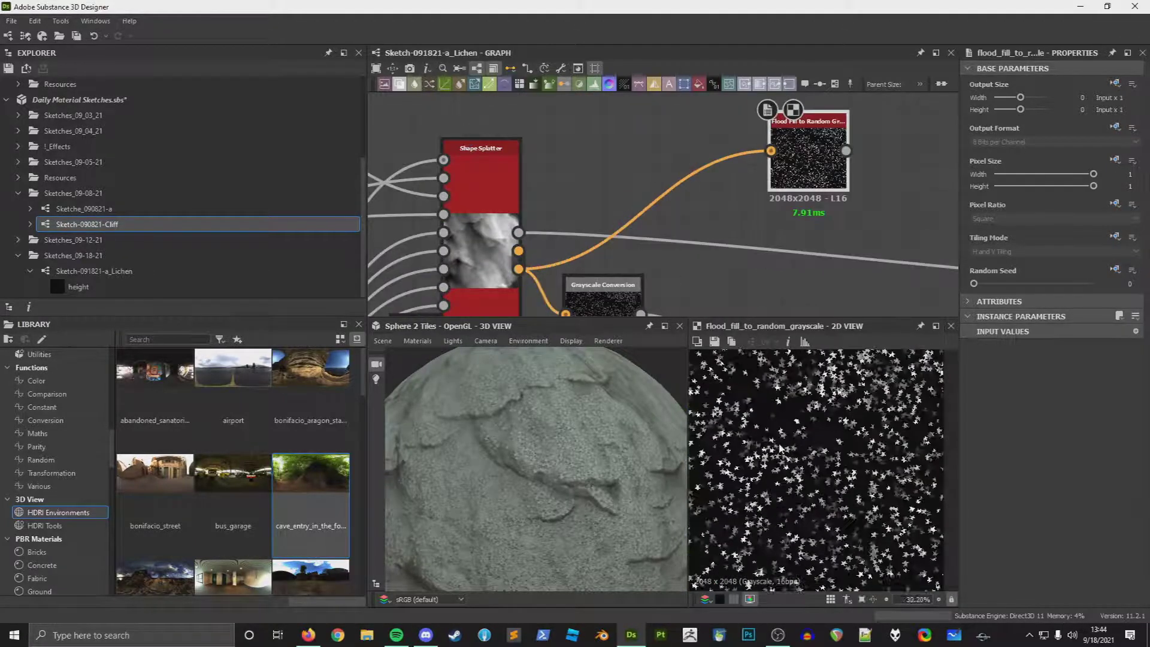
pyautogui.scroll(-3, 779, 448)
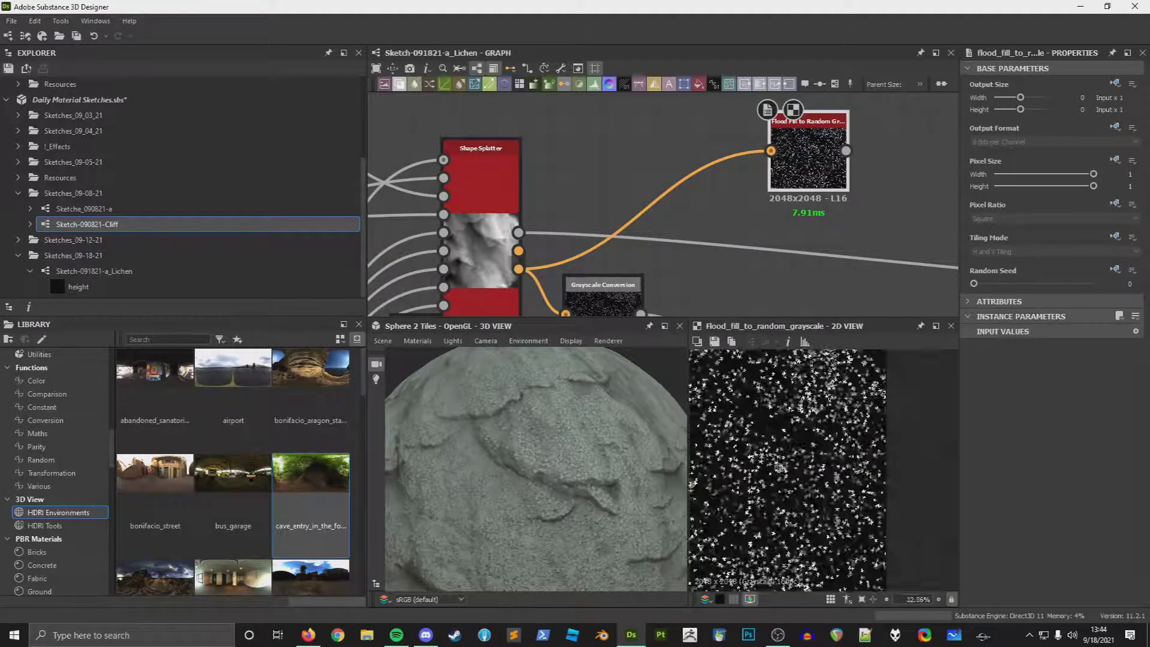
pyautogui.press('Delete')
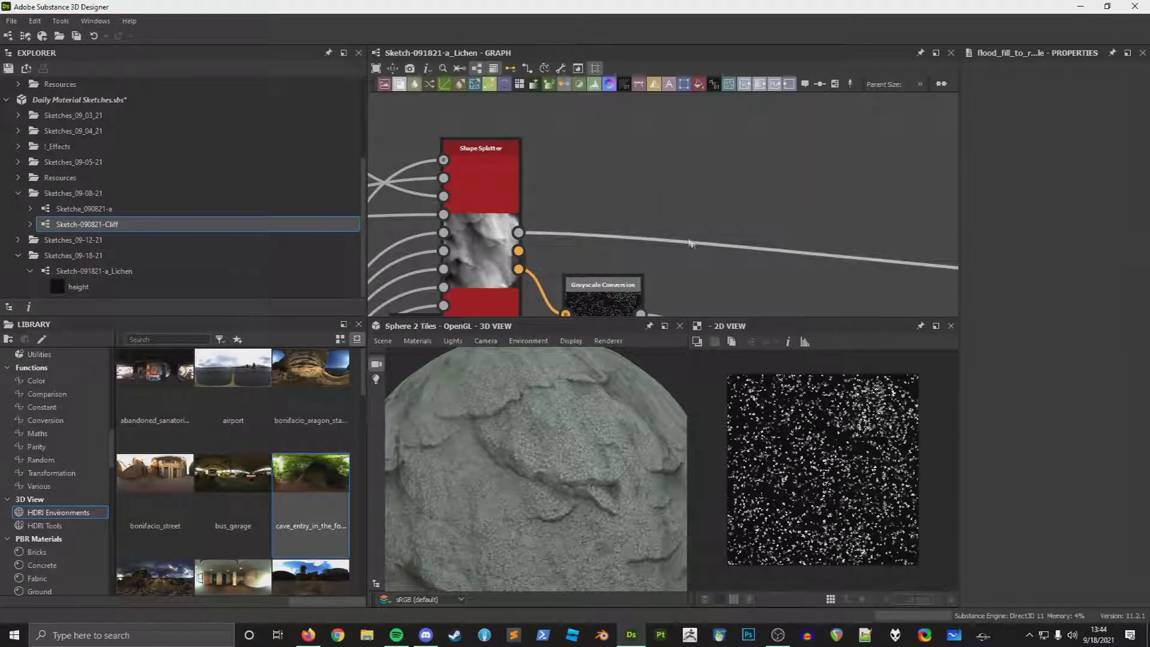
# Step: Set the Shape Splatter's Pattern Distribution Map Multiplier to 0.22 and its Pattern Rotation Random to 1
pyautogui.scroll(-3, 841, 225)
pyautogui.moveTo(804, 210); pyautogui.dragTo(767, 209, button='middle')
pyautogui.doubleClick(724, 203)
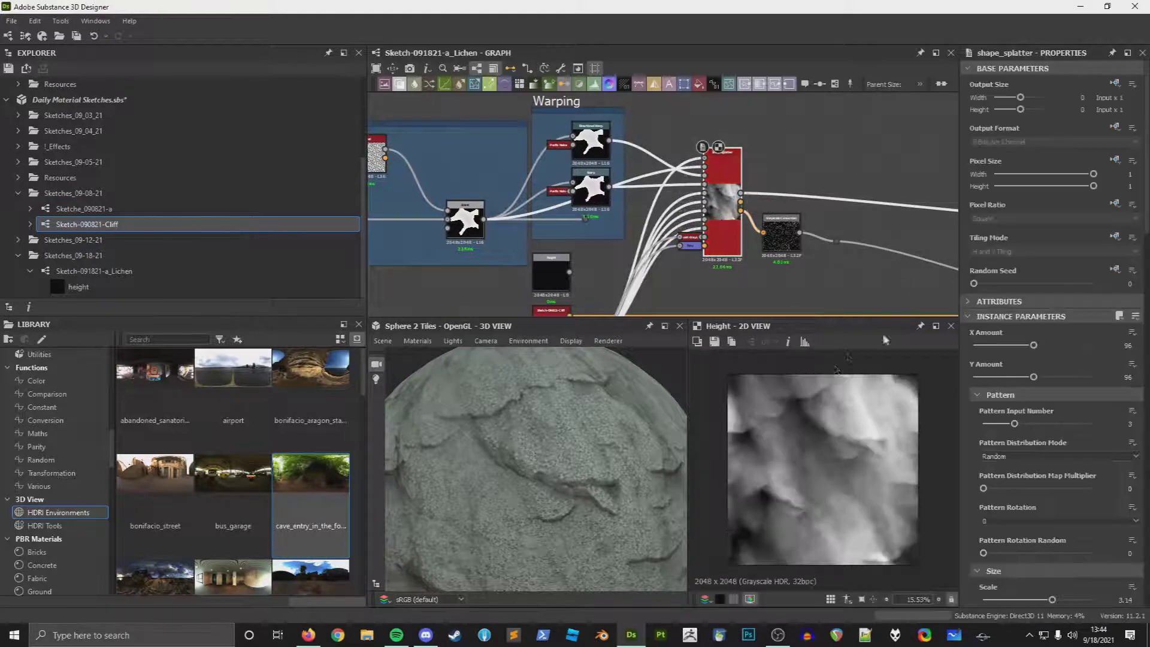
pyautogui.scroll(2, 793, 444)
pyautogui.scroll(5, 511, 506)
pyautogui.scroll(4, 510, 505)
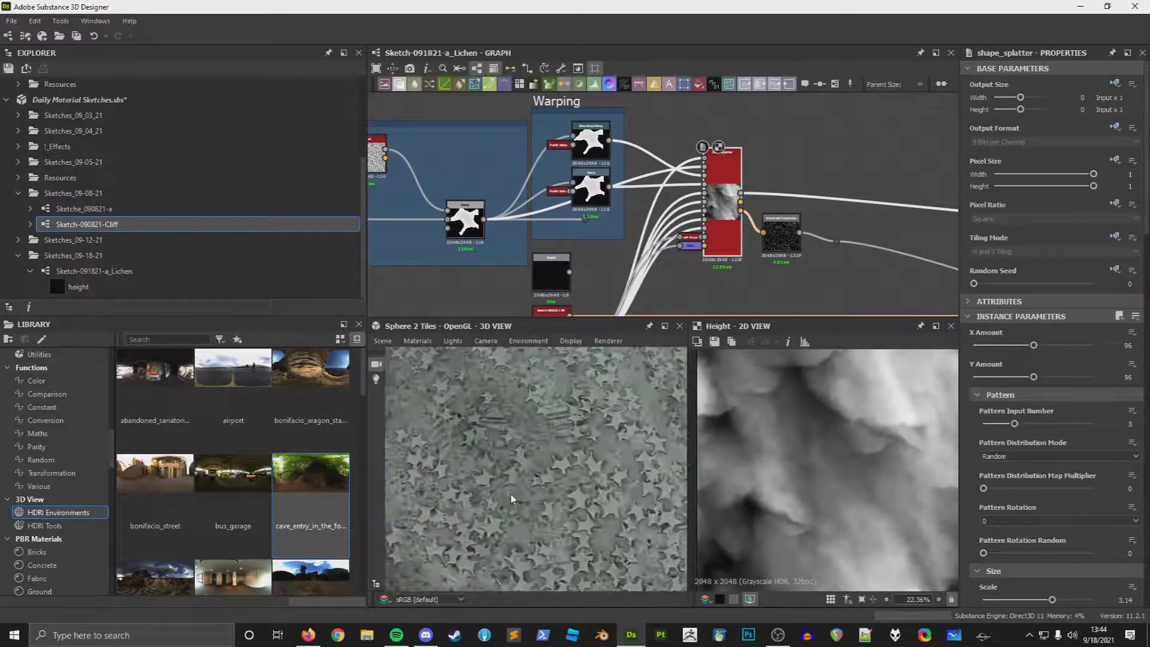
pyautogui.click(1007, 488)
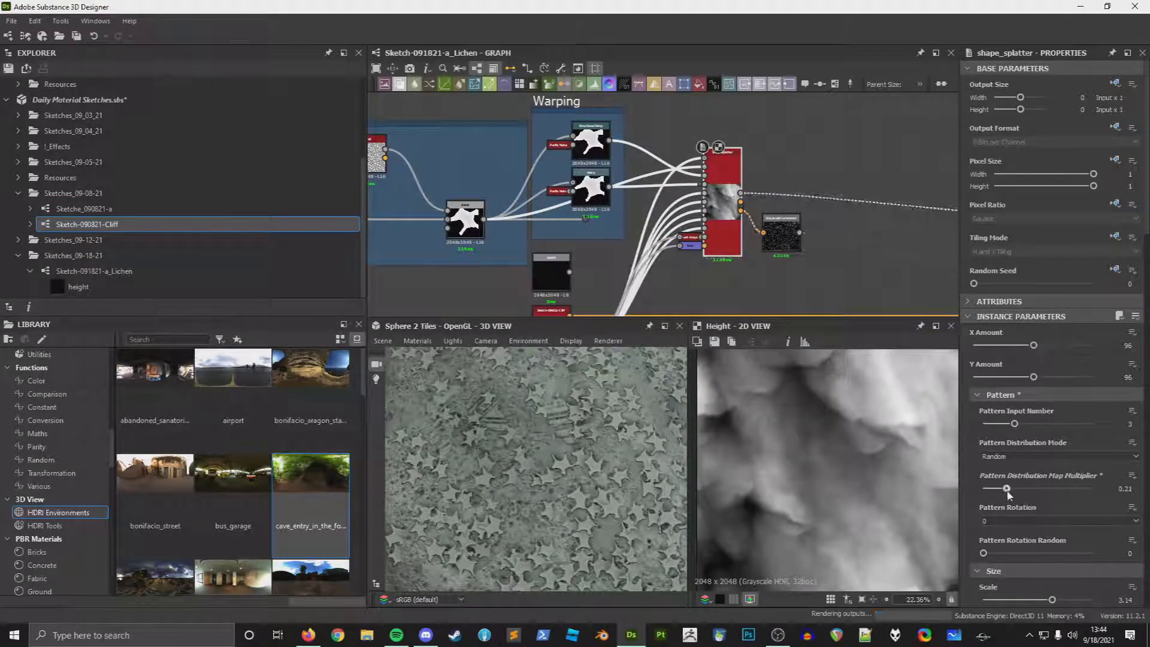
pyautogui.moveTo(984, 553); pyautogui.dragTo(1095, 554)
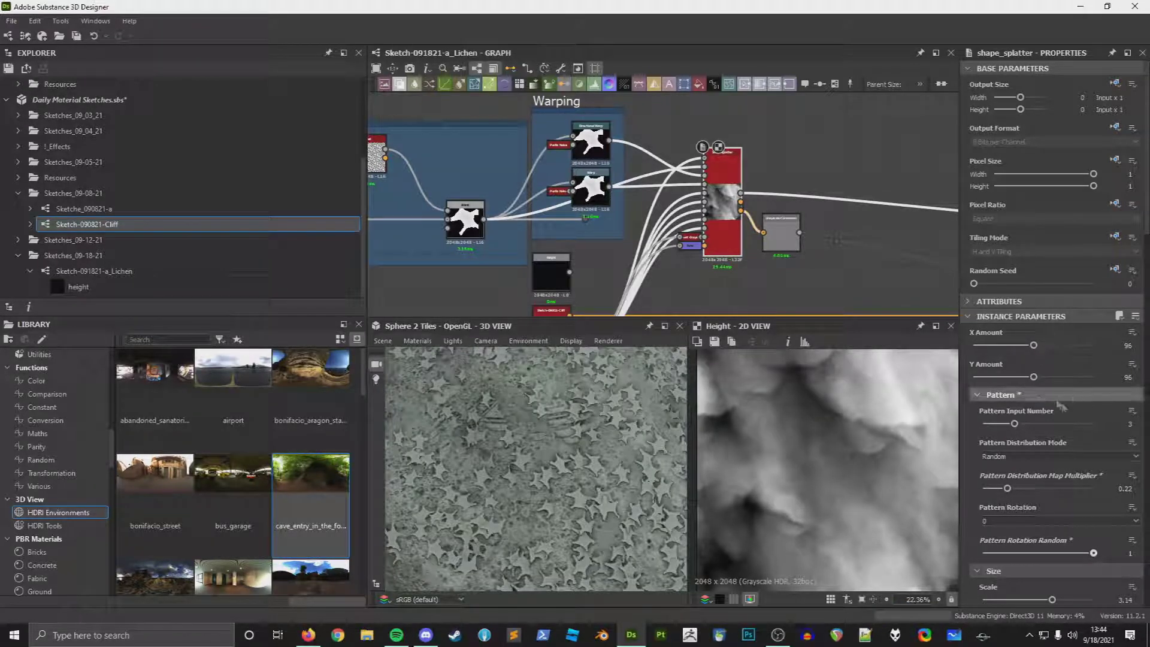
# Step: Review the Shape Splatter's pattern and size parameters and the Grayscale Conversion settings against the lichen on the sphere
pyautogui.scroll(-2, 1047, 465)
pyautogui.scroll(-8, 1047, 465)
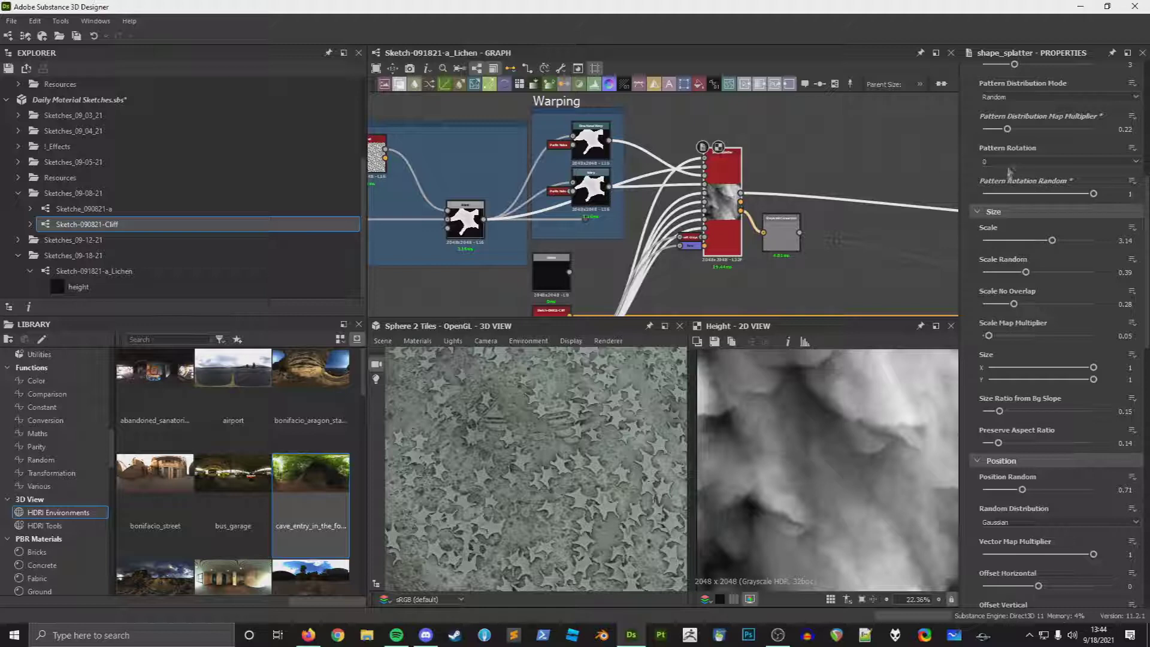
pyautogui.click(781, 232)
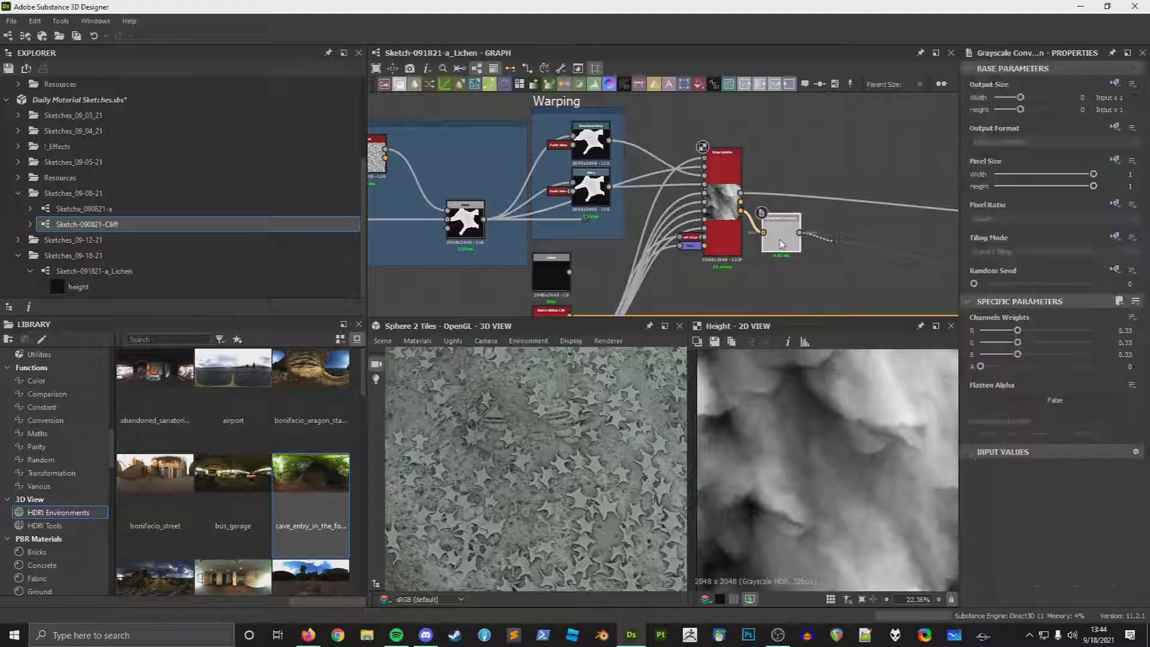
pyautogui.scroll(2, 777, 230)
pyautogui.click(719, 226)
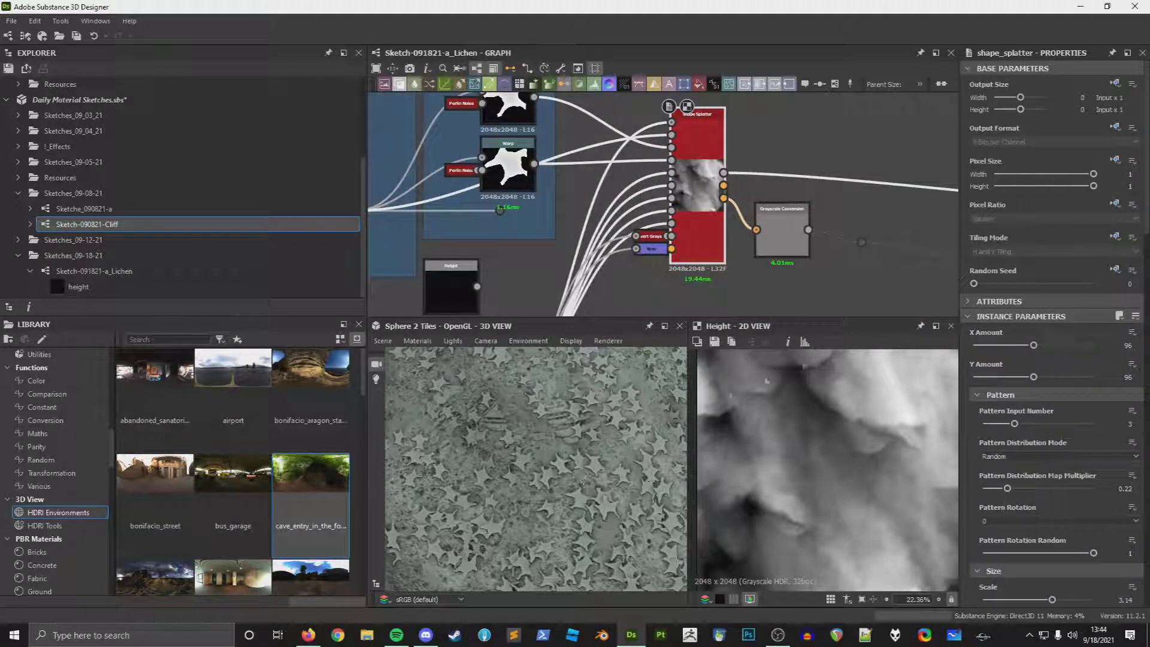
pyautogui.scroll(-1, 1054, 329)
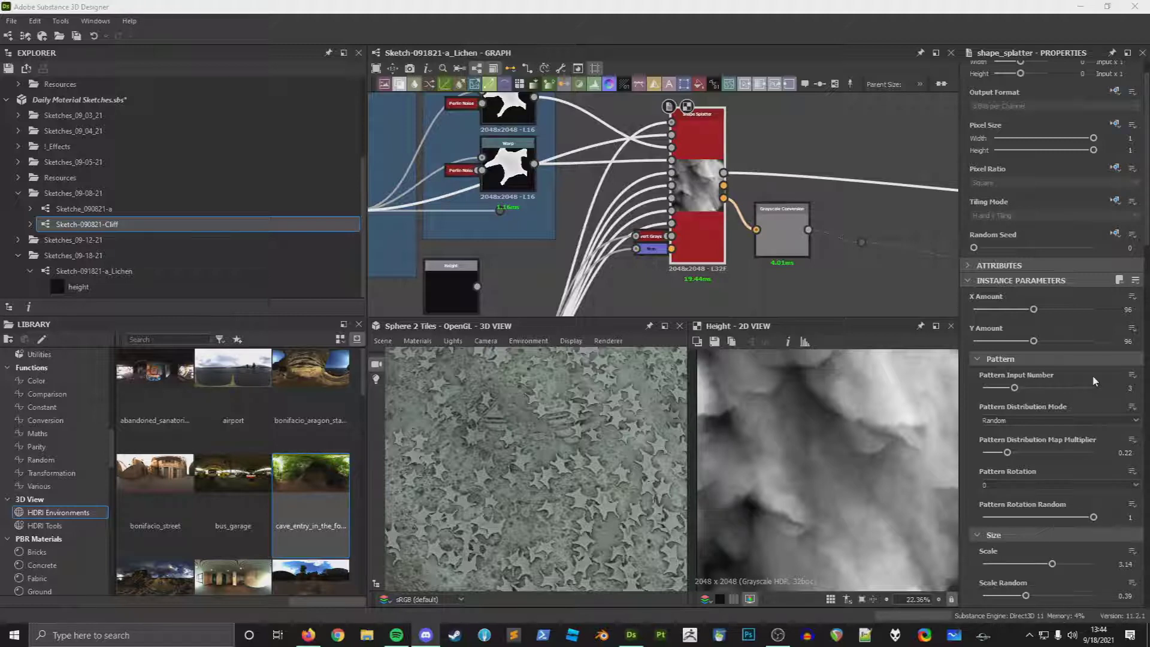
pyautogui.scroll(-6, 1094, 381)
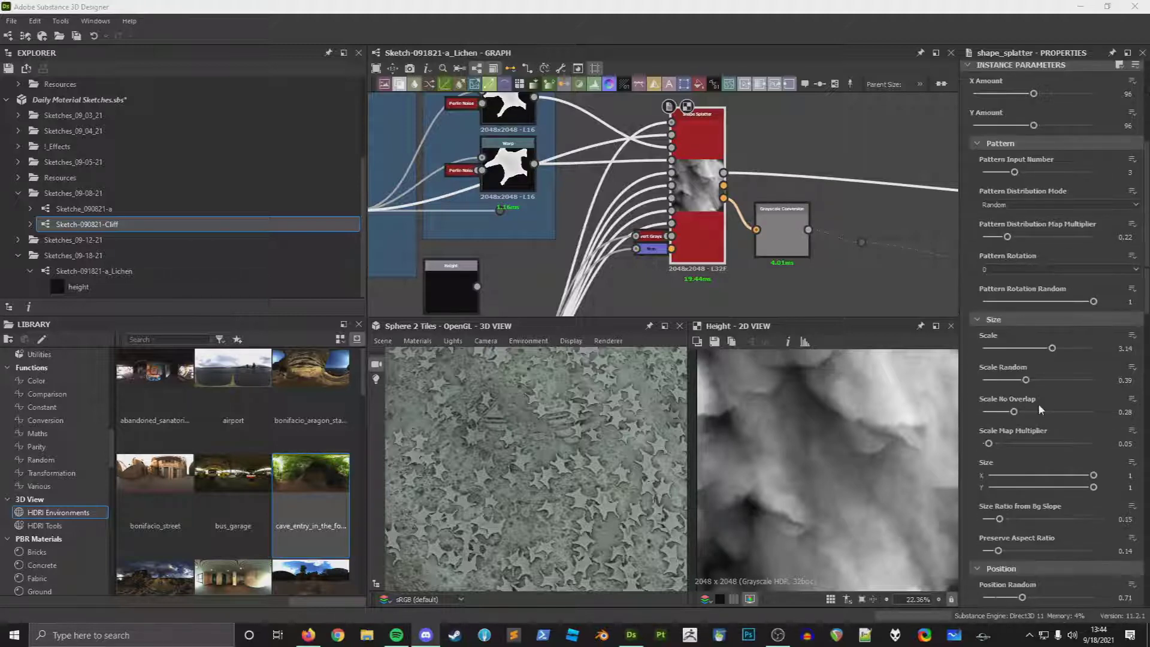
pyautogui.scroll(7, 1070, 296)
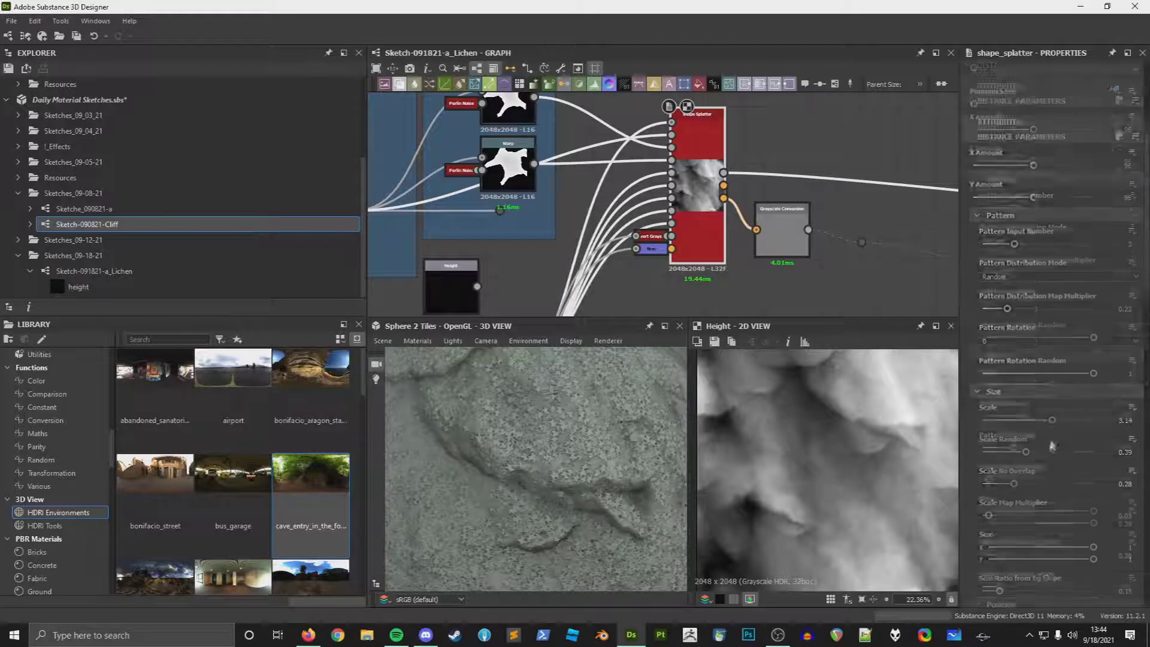
# Step: Set the Shape Splatter's X Amount and Y Amount to 128 and check the lichen density on the sphere
pyautogui.click(1127, 345)
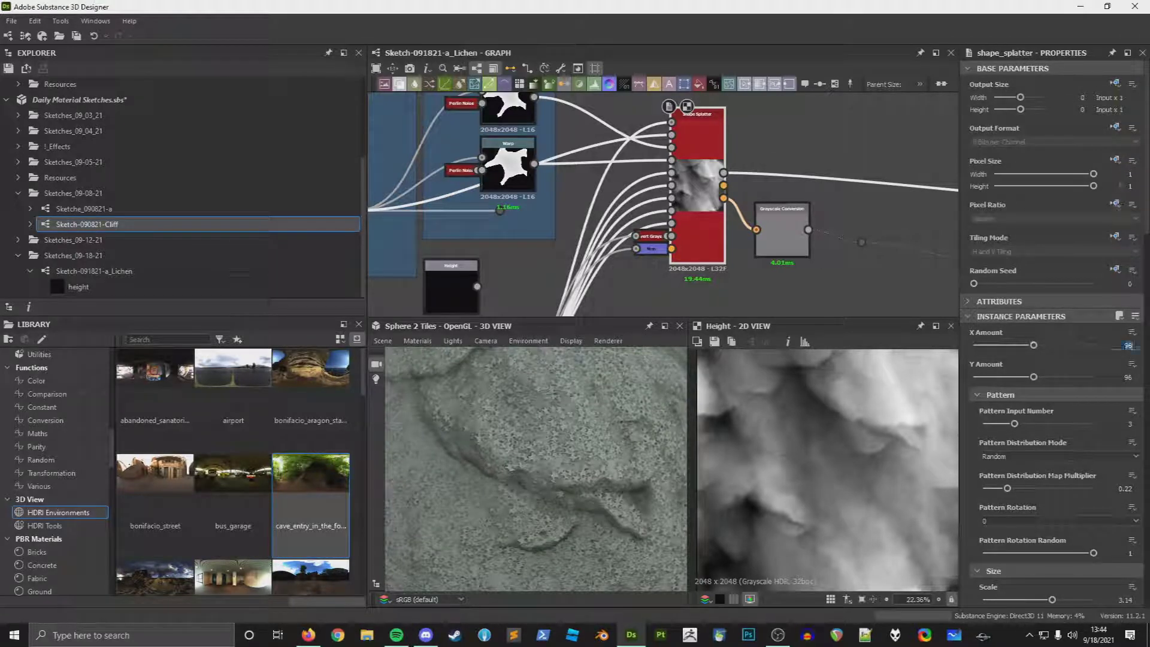
pyautogui.write('128')
pyautogui.press('Tab')
pyautogui.write('128')
pyautogui.press('Return')
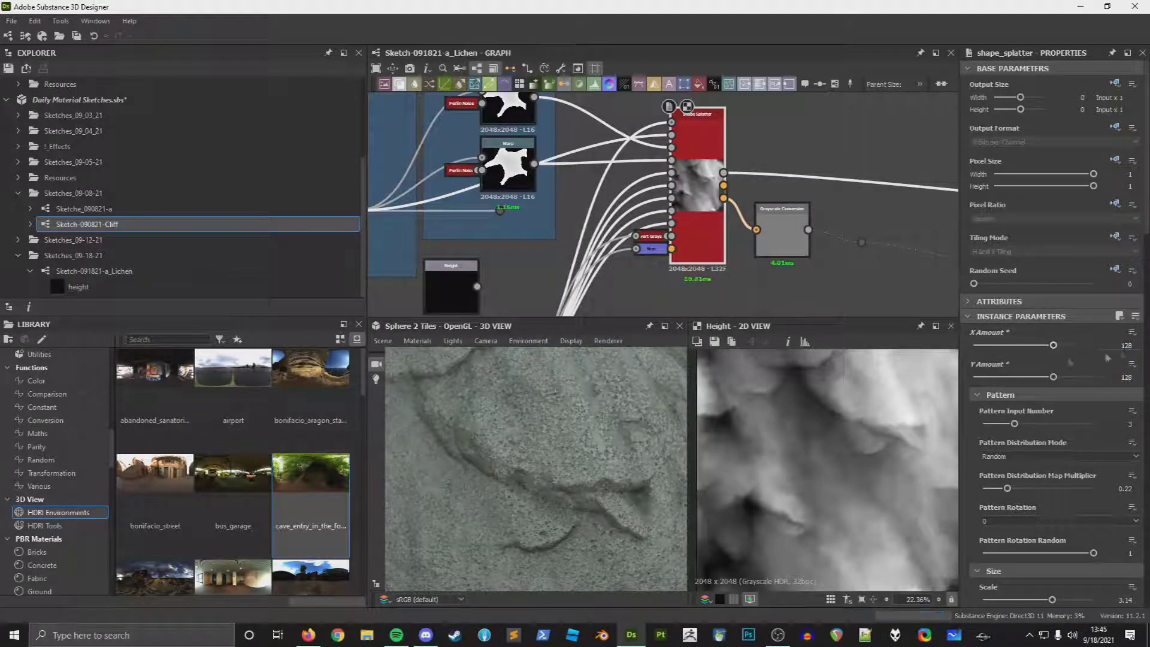
pyautogui.scroll(-5, 560, 430)
pyautogui.scroll(5, 583, 416)
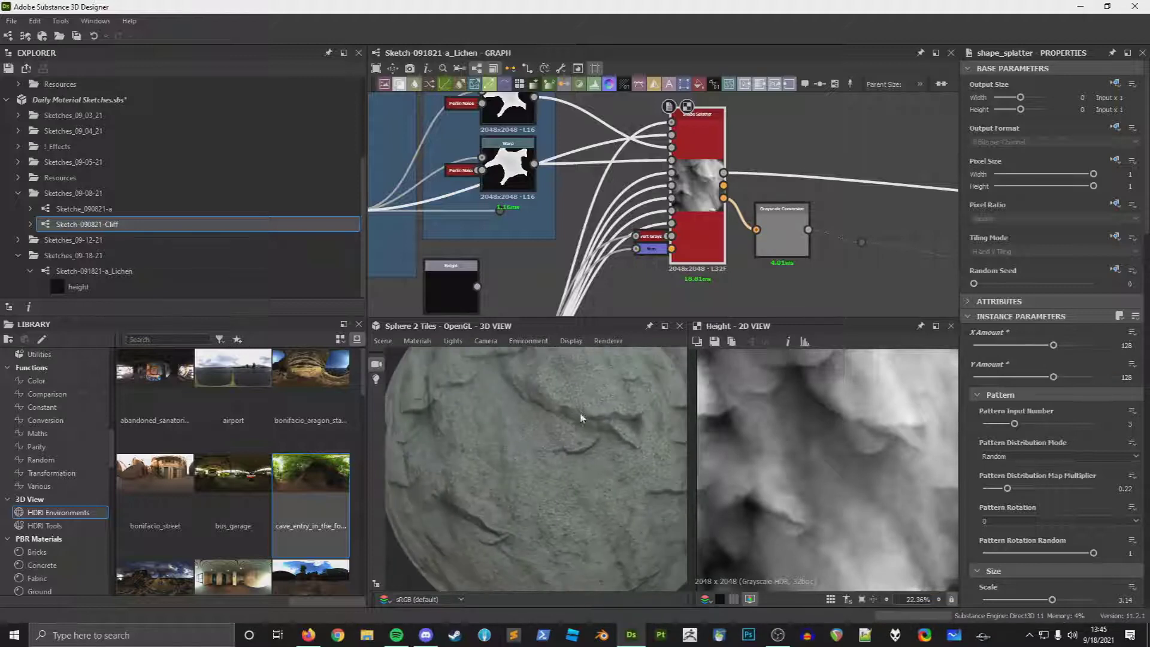
pyautogui.scroll(-10, 1017, 451)
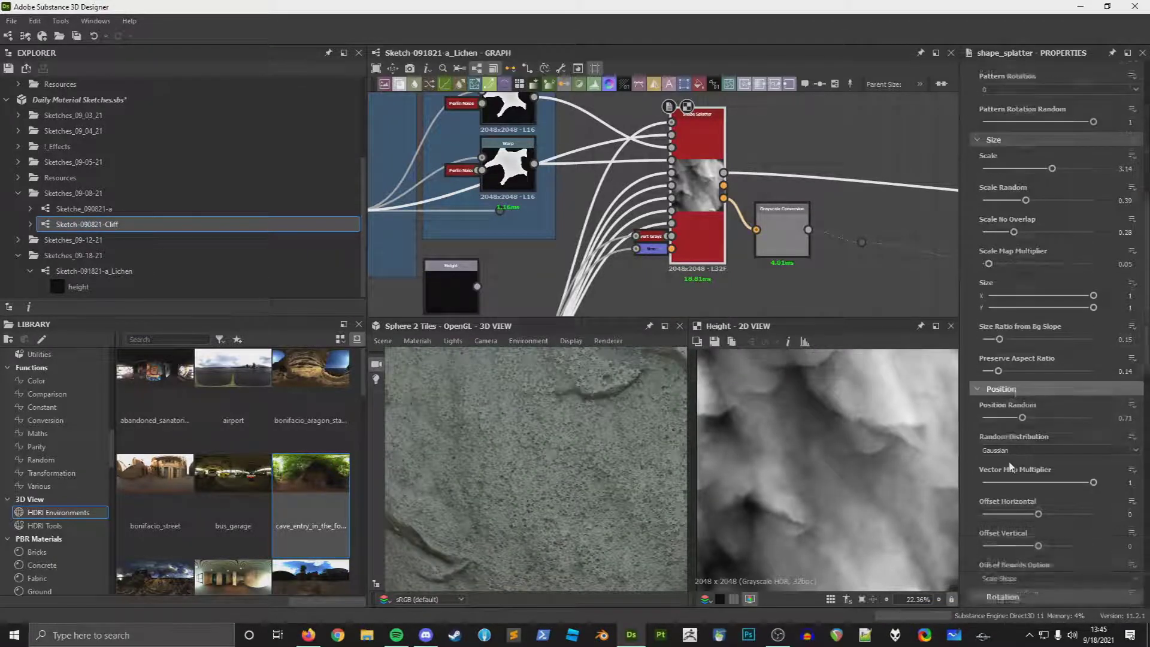
# Step: Set the Shape Splatter's Position Random to 0 and position Vector Map Multiplier to 10, and preview the Splatter Data 2 output
pyautogui.scroll(-5, 1016, 451)
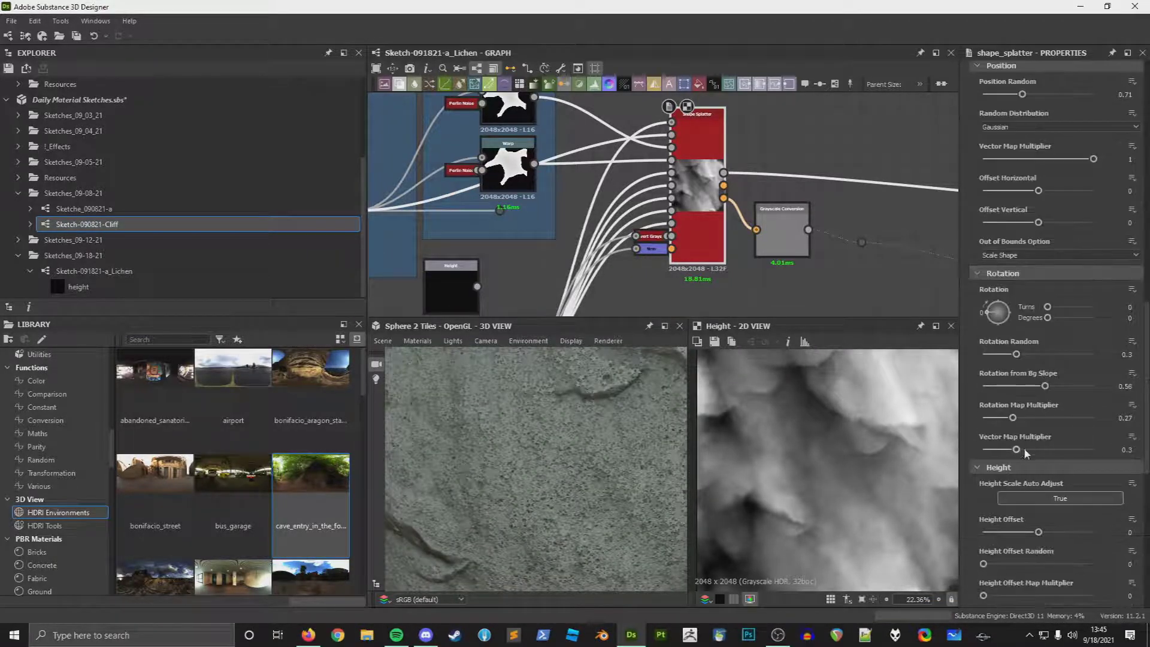
pyautogui.scroll(-8, 1024, 453)
pyautogui.scroll(10, 1019, 450)
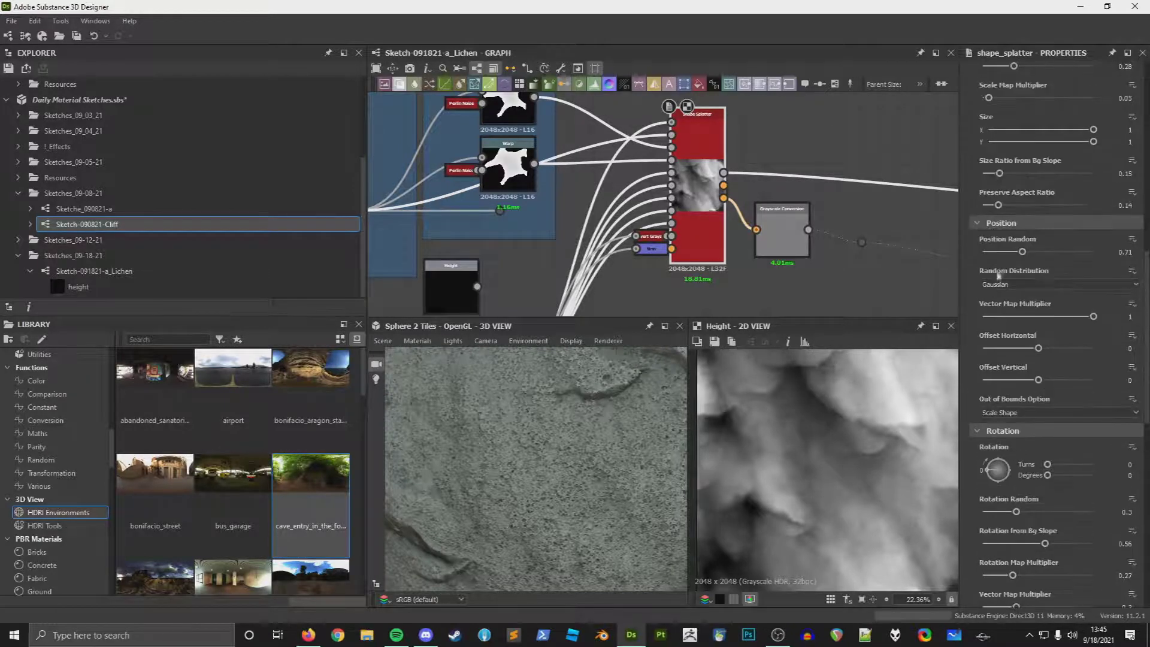
pyautogui.moveTo(1022, 252); pyautogui.dragTo(958, 252)
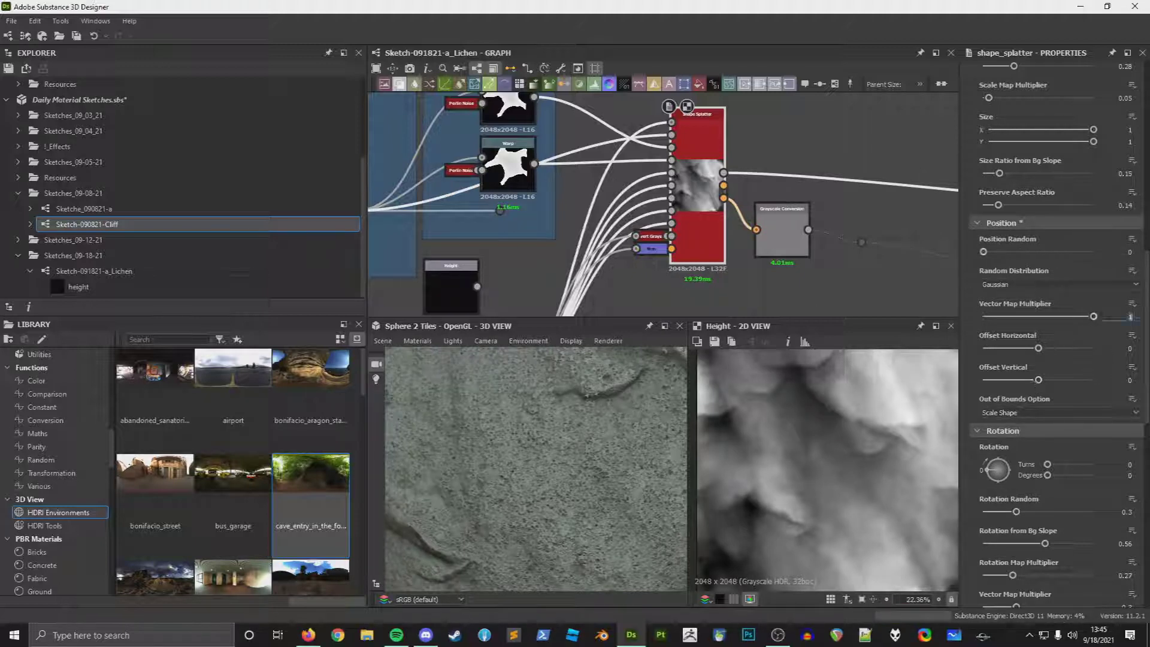
pyautogui.write('10')
pyautogui.press('Return')
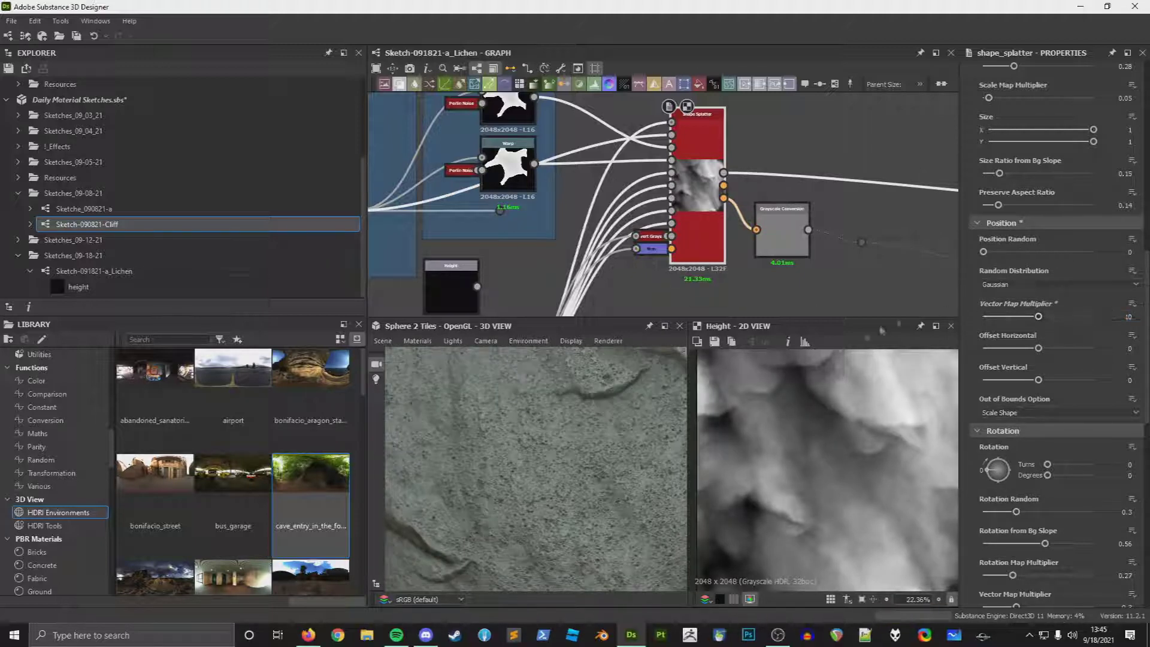
pyautogui.doubleClick(724, 198)
pyautogui.scroll(-3, 812, 438)
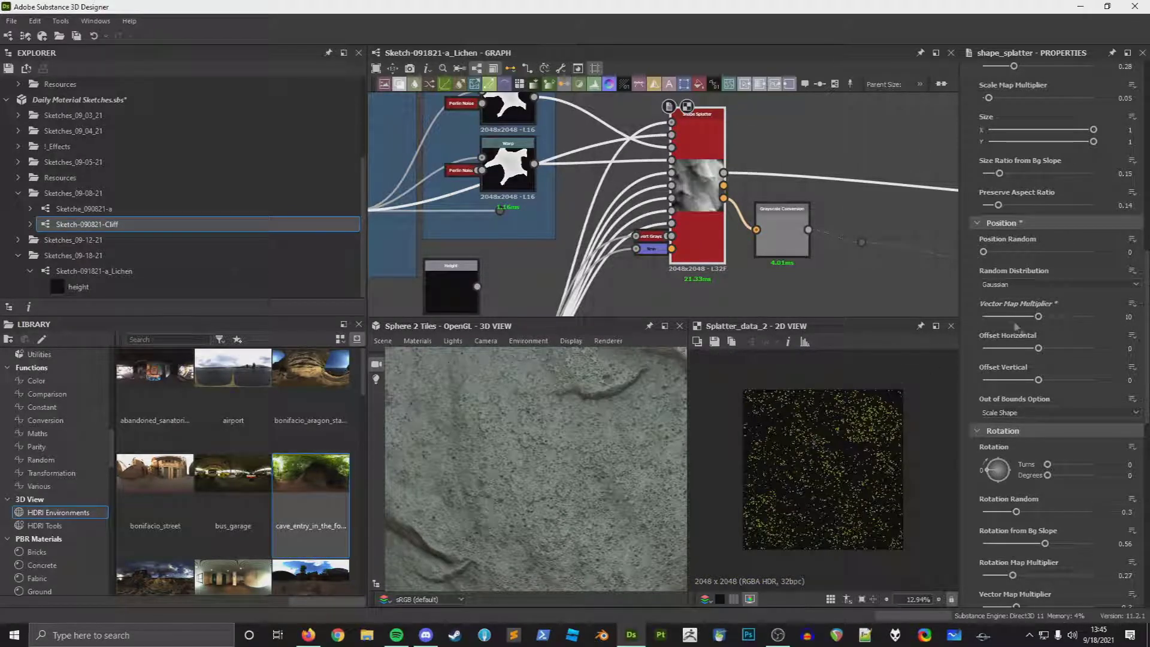
pyautogui.scroll(2, 786, 496)
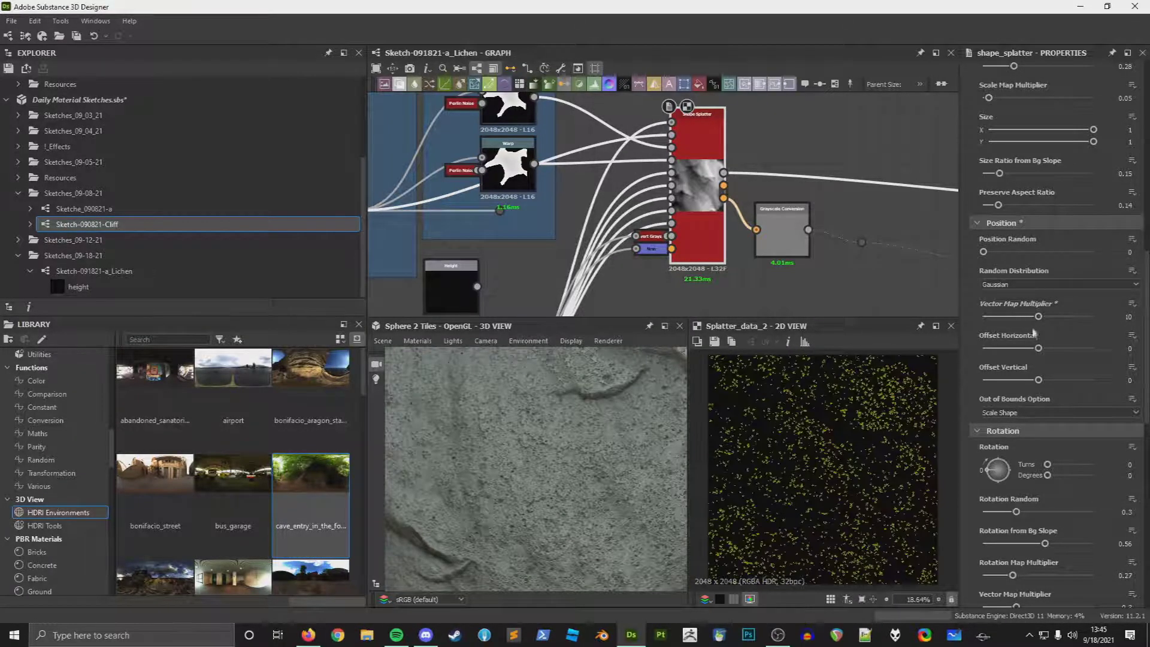
# Step: Change the position Random Distribution to Uniform, set the position Vector Map Multiplier to 4.11, and check the shape spread in the 2D preview
pyautogui.moveTo(1041, 324)
pyautogui.mouseDown()
pyautogui.moveTo(996, 325)
pyautogui.moveTo(1020, 329)
pyautogui.mouseUp()
pyautogui.click(1012, 285)
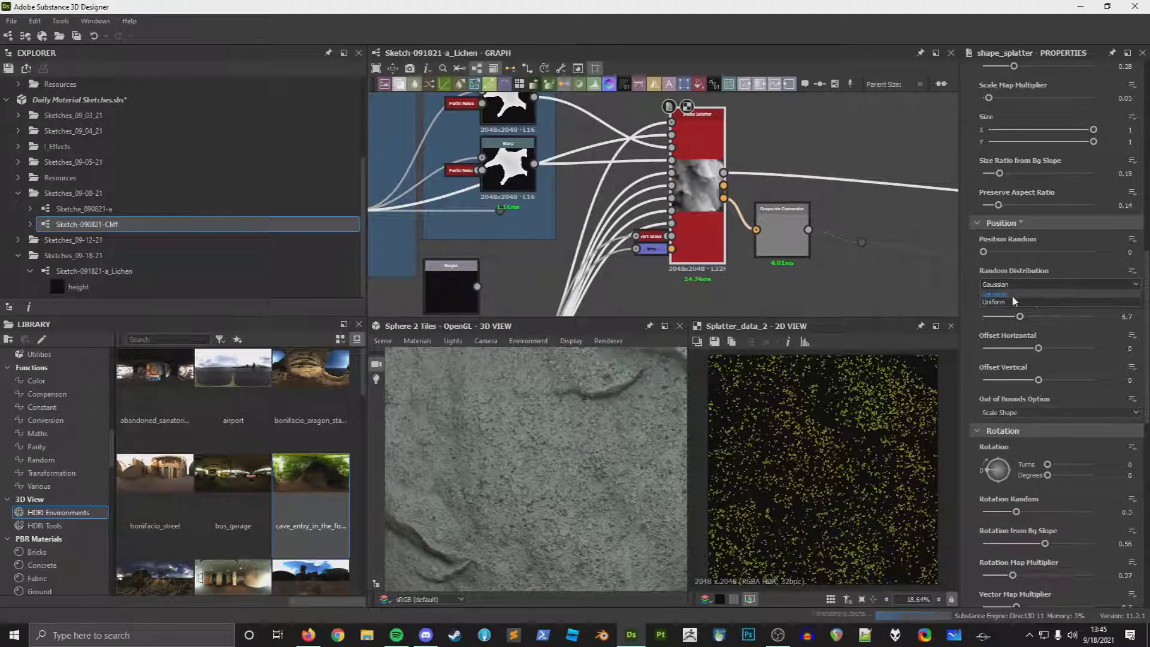
pyautogui.click(1013, 297)
pyautogui.moveTo(1020, 321); pyautogui.dragTo(960, 338)
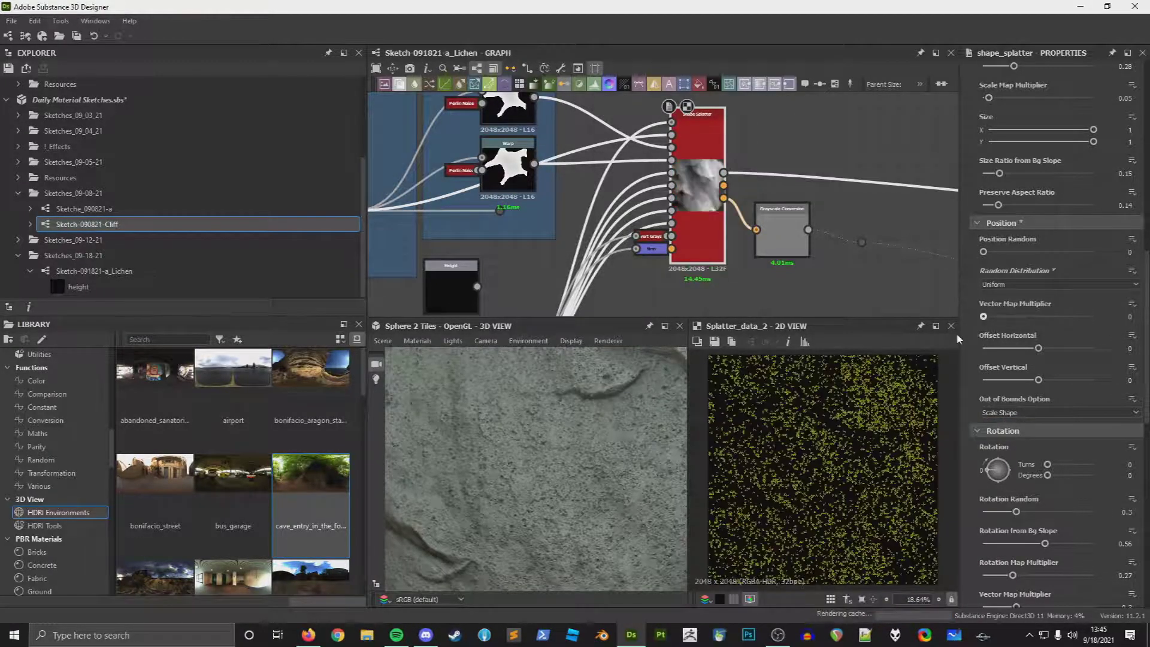
pyautogui.click(1129, 316)
pyautogui.write('10')
pyautogui.press('Return')
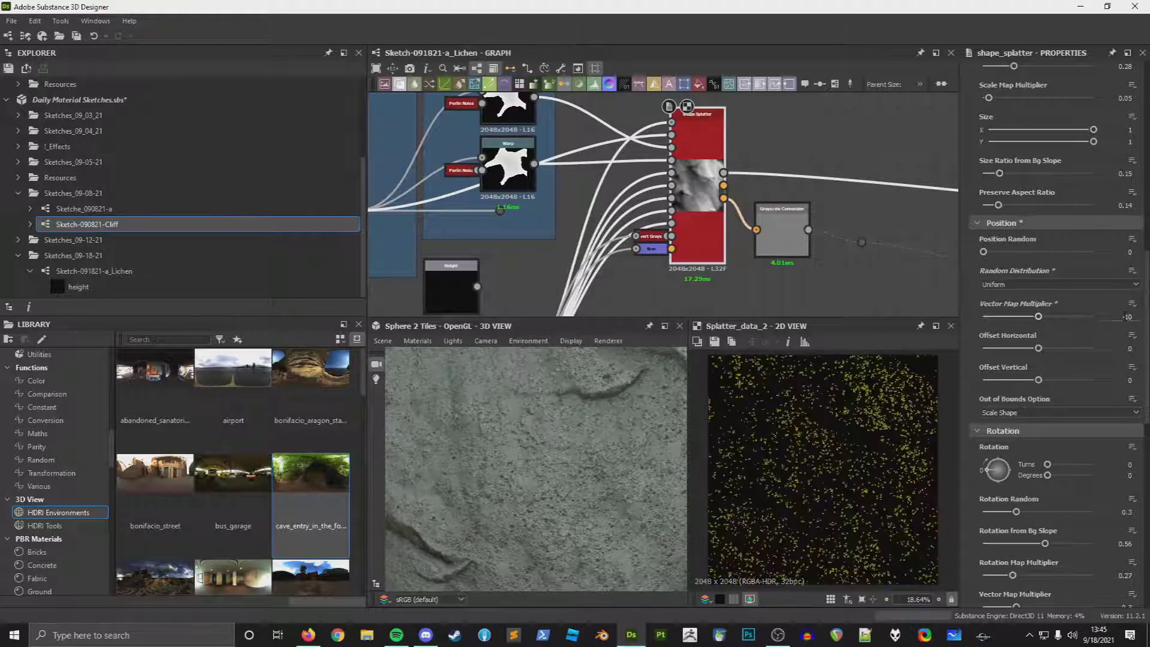
pyautogui.moveTo(1038, 317); pyautogui.dragTo(1064, 316)
pyautogui.scroll(5, 872, 410)
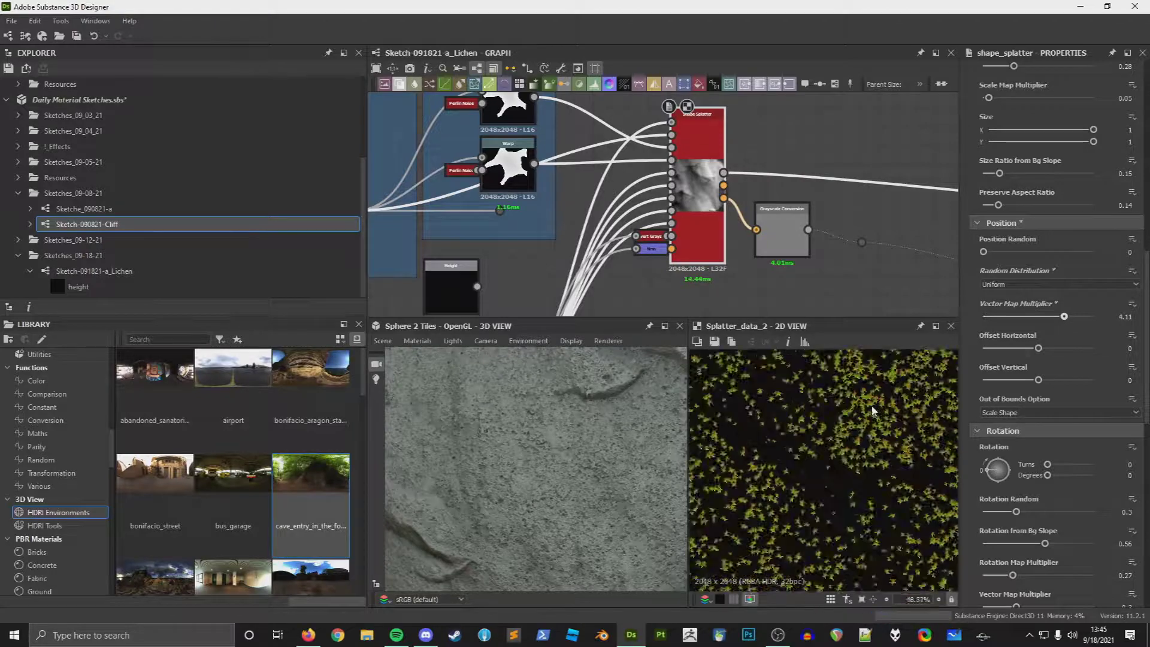
pyautogui.scroll(-4, 872, 413)
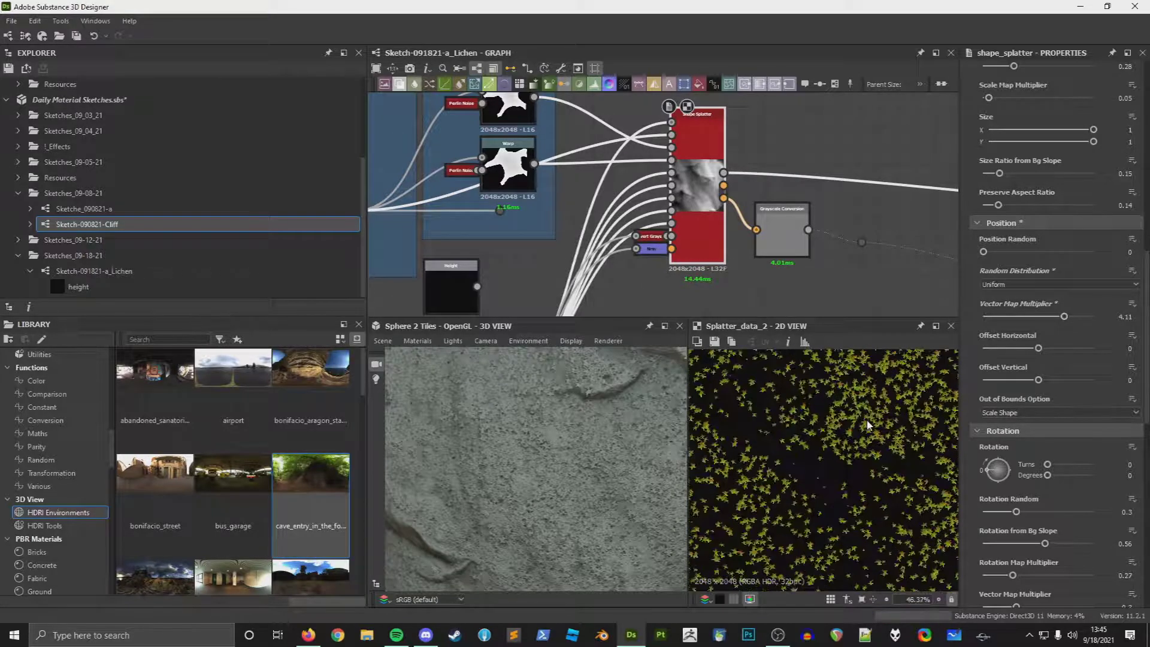
pyautogui.scroll(1, 850, 457)
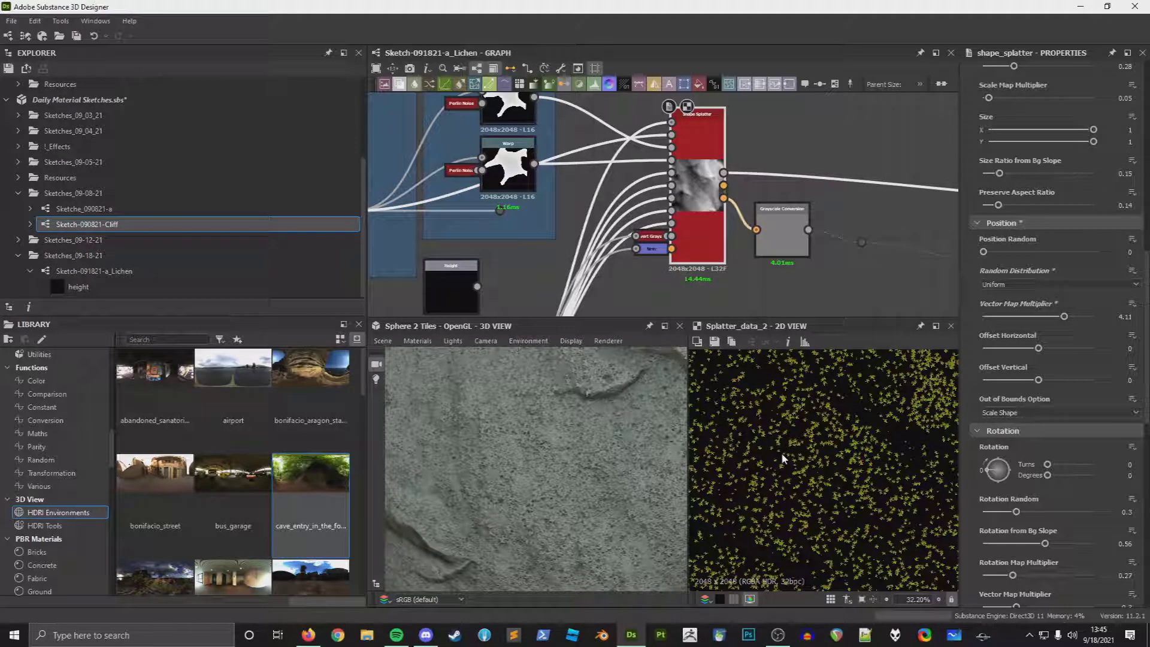
pyautogui.scroll(-4, 782, 456)
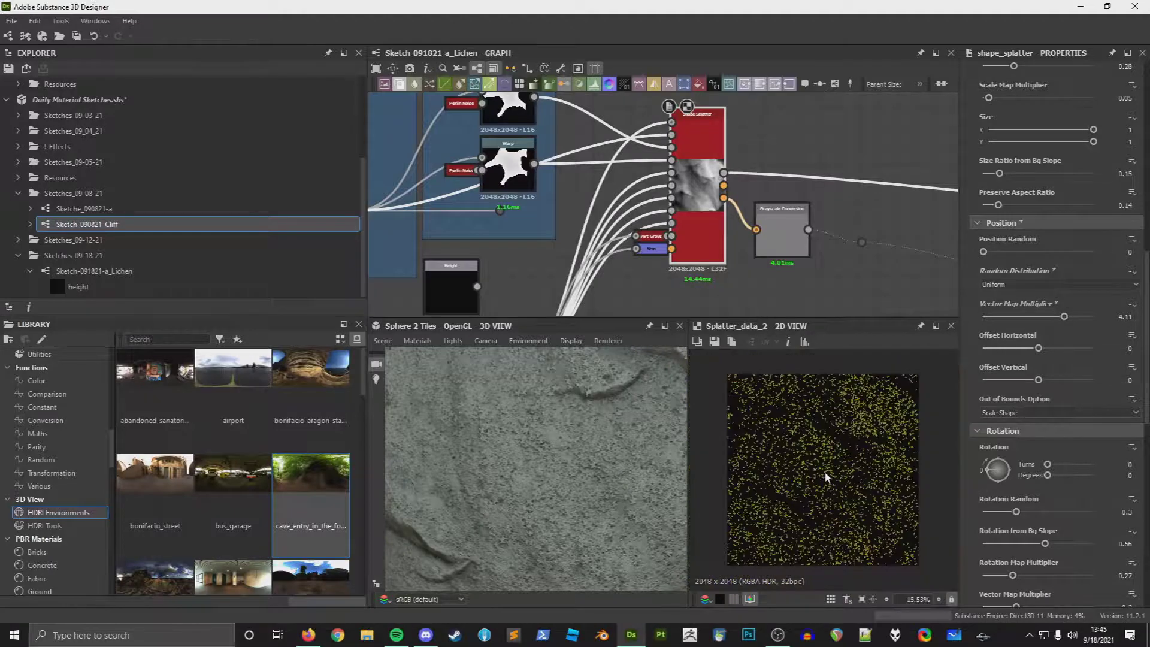
# Step: Link the Shape Splatter's Mask Random and Mask Random Map Multiplier to existing graph inputs
pyautogui.moveTo(922, 300); pyautogui.dragTo(848, 285, button='middle')
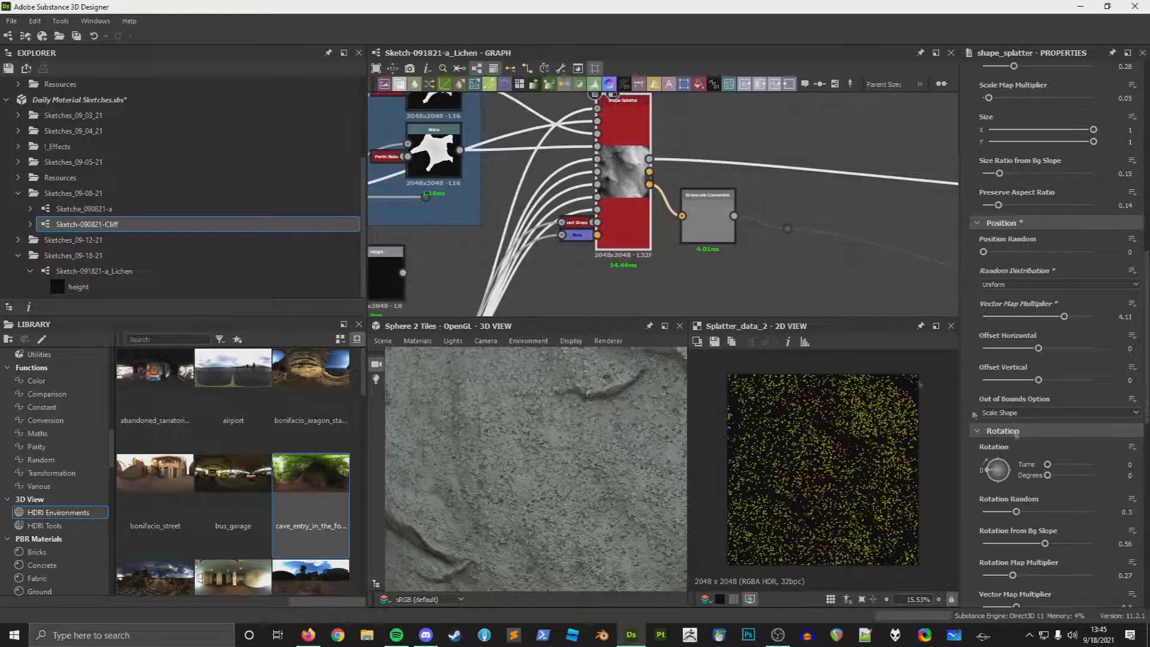
pyautogui.scroll(-3, 1059, 458)
pyautogui.scroll(-5, 1059, 458)
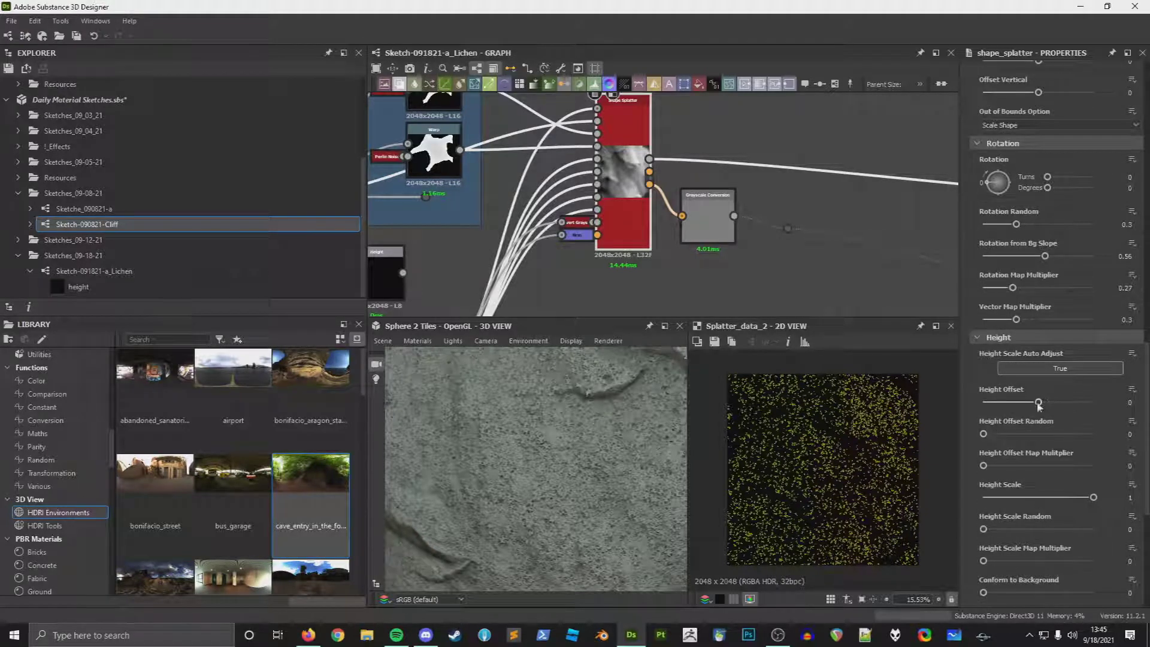
pyautogui.scroll(-8, 1039, 405)
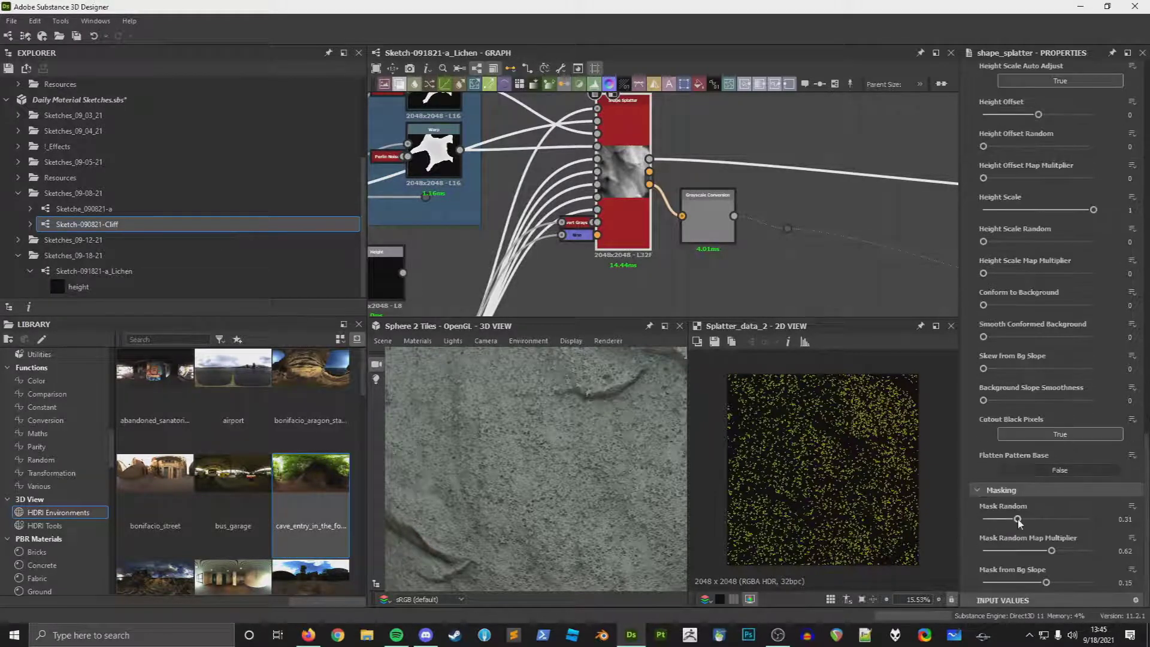
pyautogui.moveTo(1018, 519); pyautogui.dragTo(1022, 519)
pyautogui.click(1130, 508)
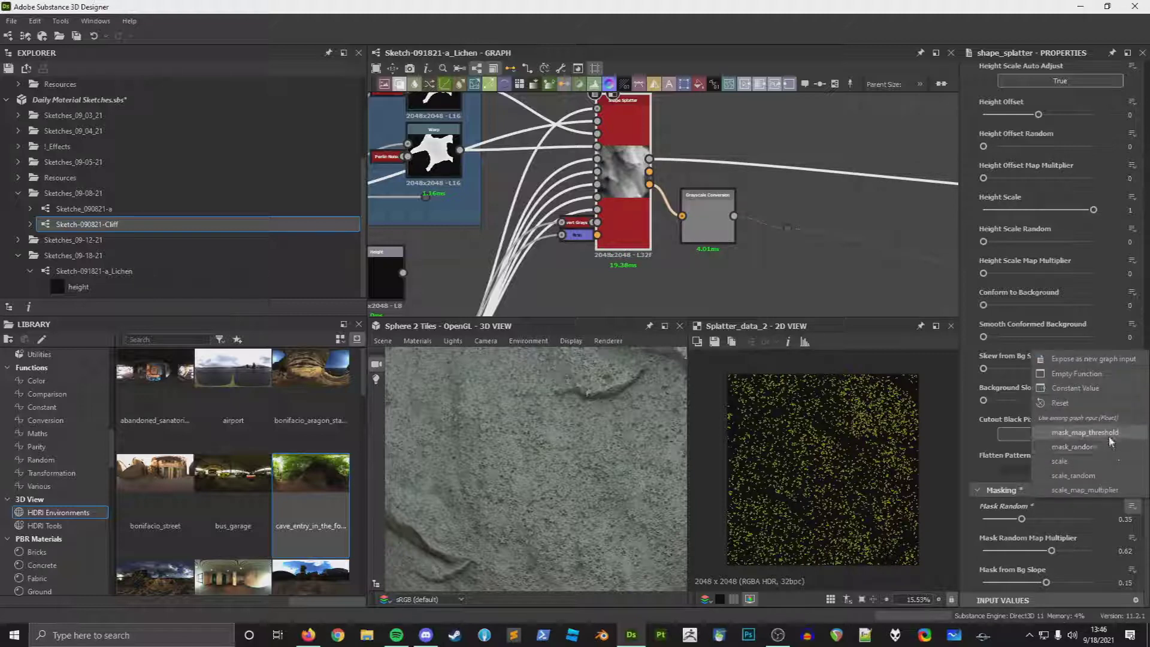
pyautogui.click(1109, 442)
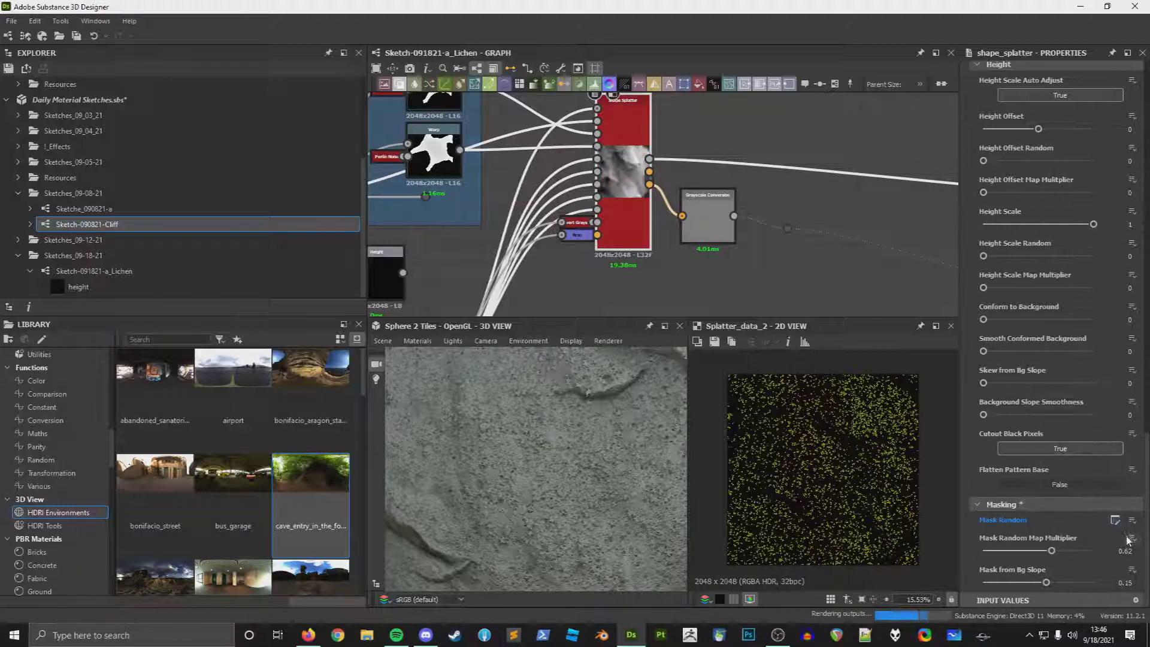
pyautogui.click(1107, 465)
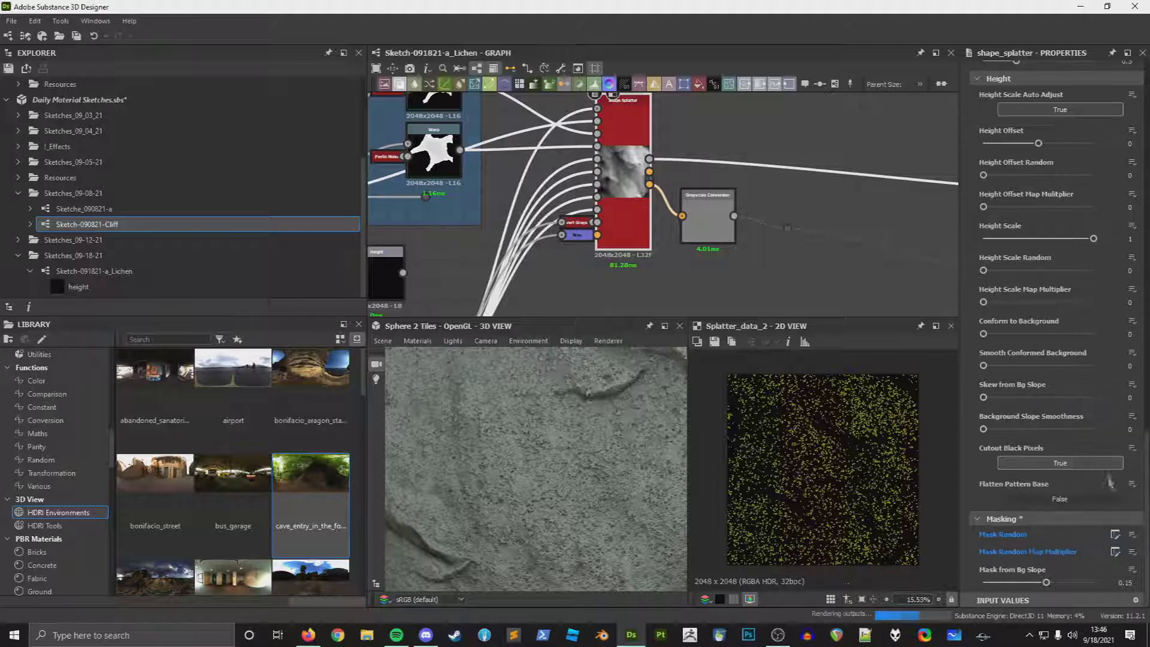
# Step: Expose Mask from Bg Slope as a new graph input with the identifier mask_from_background_slope
pyautogui.click(1131, 570)
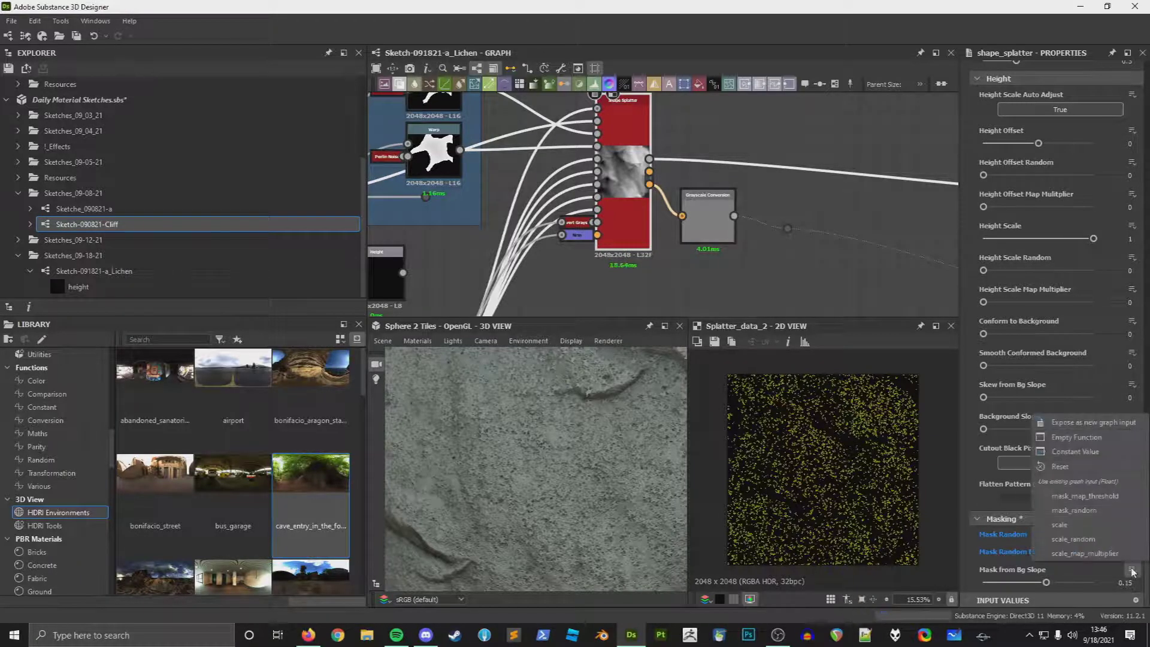
pyautogui.click(1091, 422)
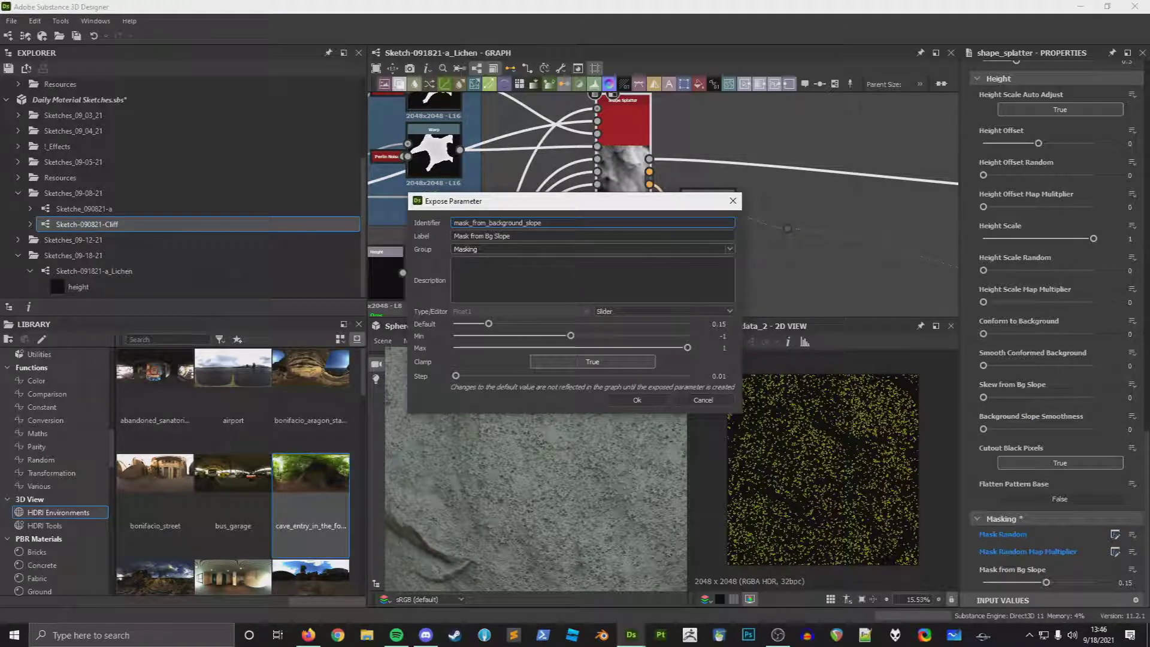
pyautogui.click(637, 400)
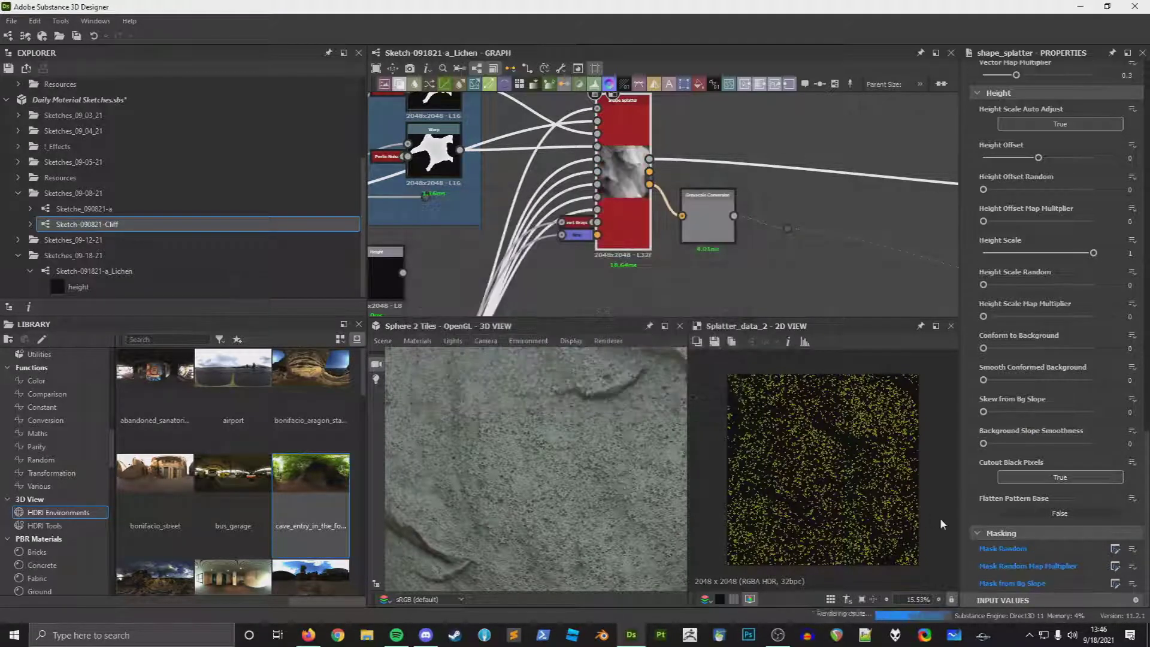
# Step: Set Conform to Background to 1, and switch Cutout Black Pixels off and back on to compare the lichen
pyautogui.click(1012, 349)
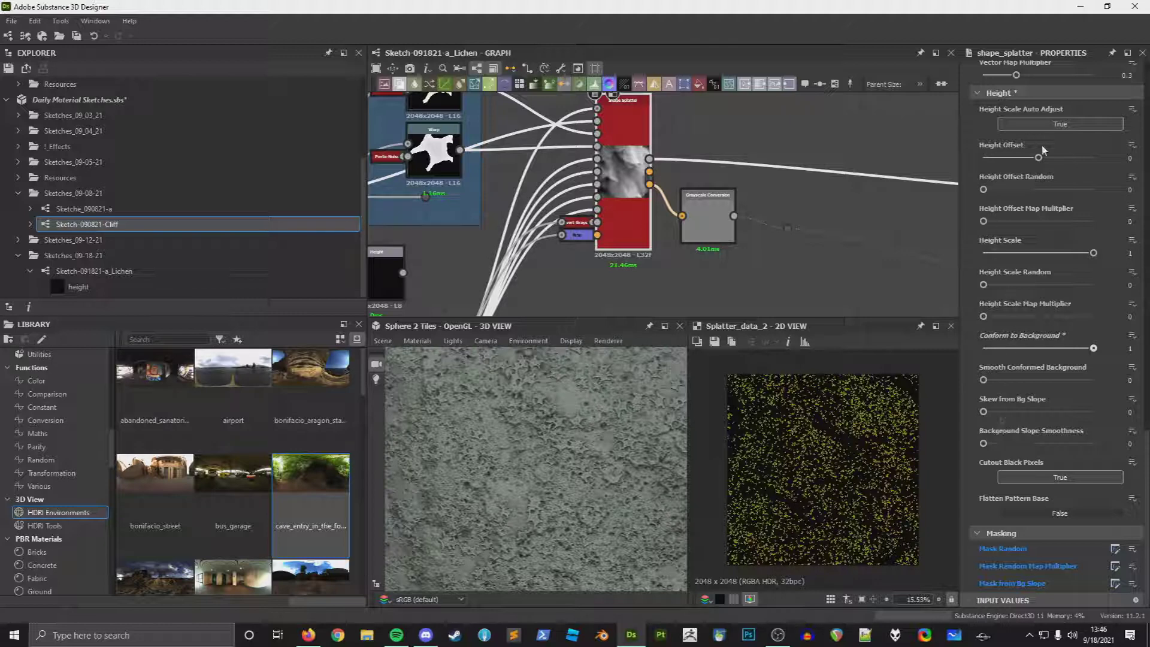
pyautogui.click(1056, 484)
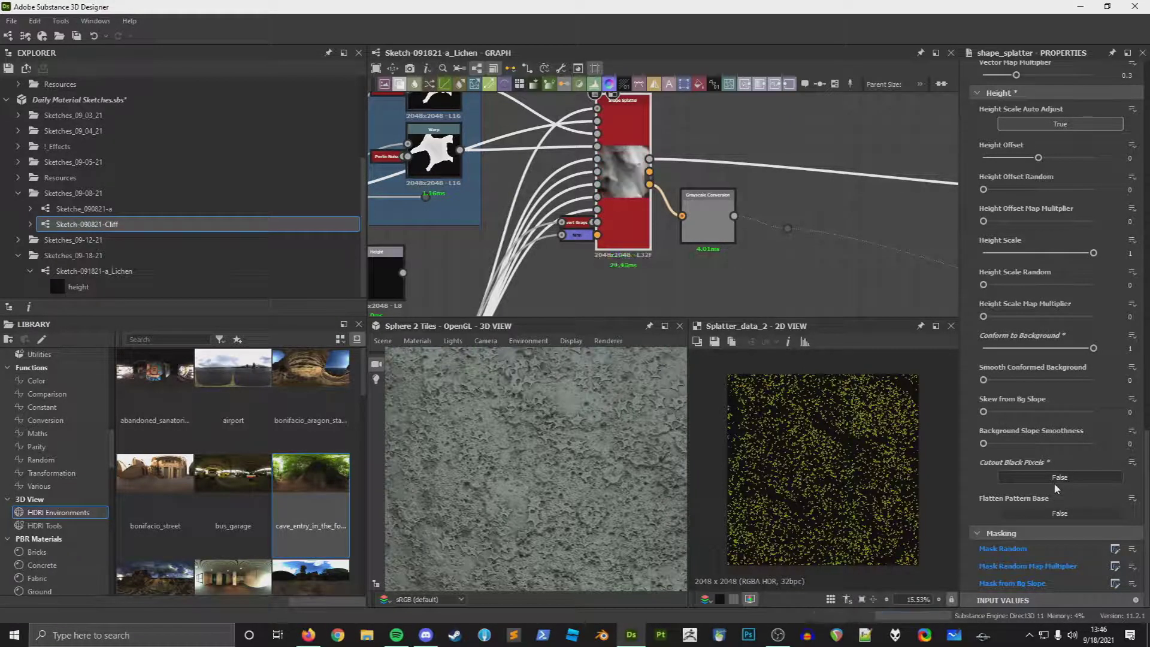
pyautogui.click(1054, 484)
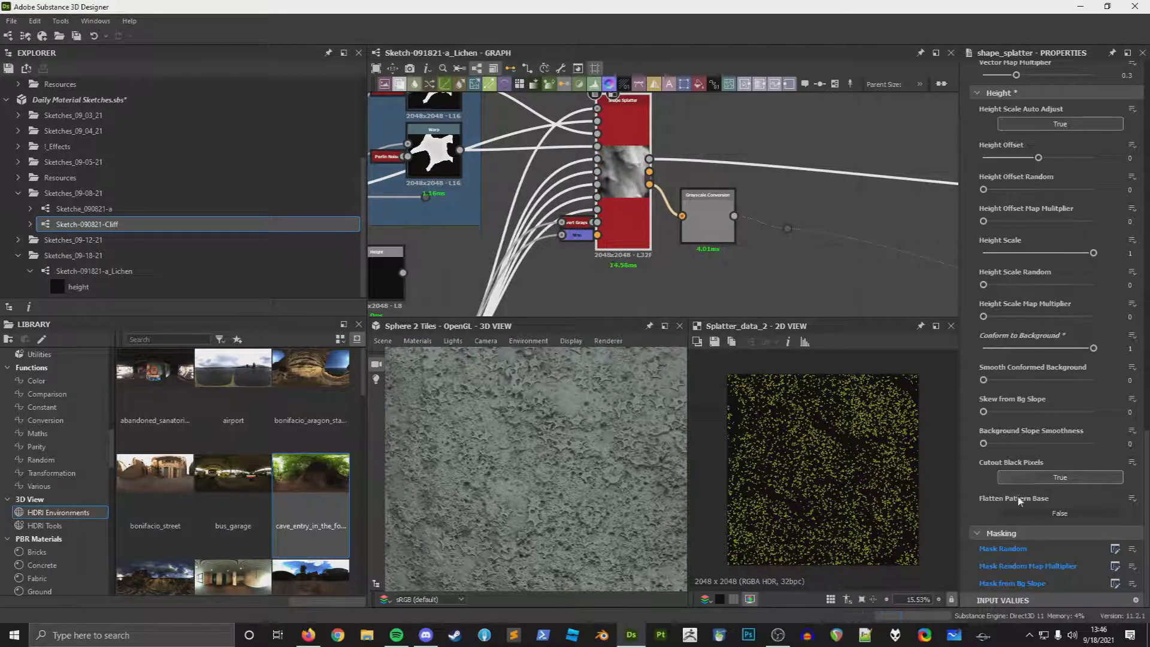
# Step: Set the Shape Splatter's Background Slope Smoothness to 2 and Skew from Bg Slope to 1
pyautogui.moveTo(1002, 446)
pyautogui.mouseDown()
pyautogui.moveTo(1138, 458)
pyautogui.moveTo(983, 444)
pyautogui.mouseUp()
pyautogui.scroll(10, 778, 476)
pyautogui.hotkey('ctrl', 'z')
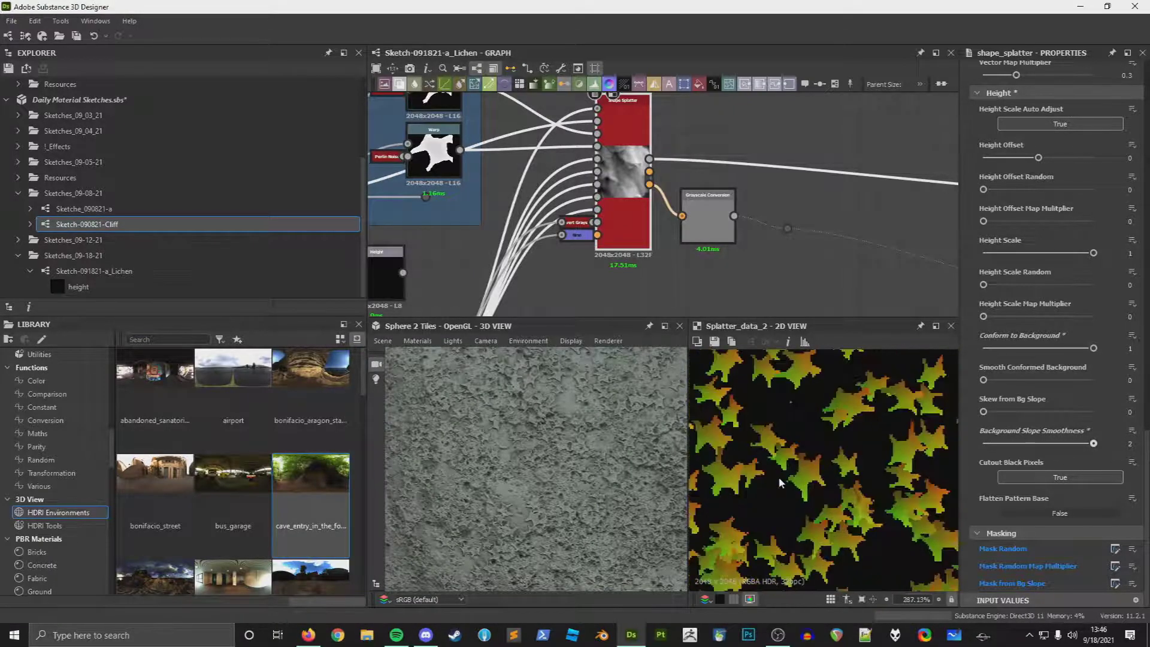
pyautogui.moveTo(983, 412); pyautogui.dragTo(1140, 422)
# Step: Compare Smooth Conformed Background values between 0 and 2 on the sphere and set it to 1
pyautogui.moveTo(991, 381); pyautogui.dragTo(1126, 393)
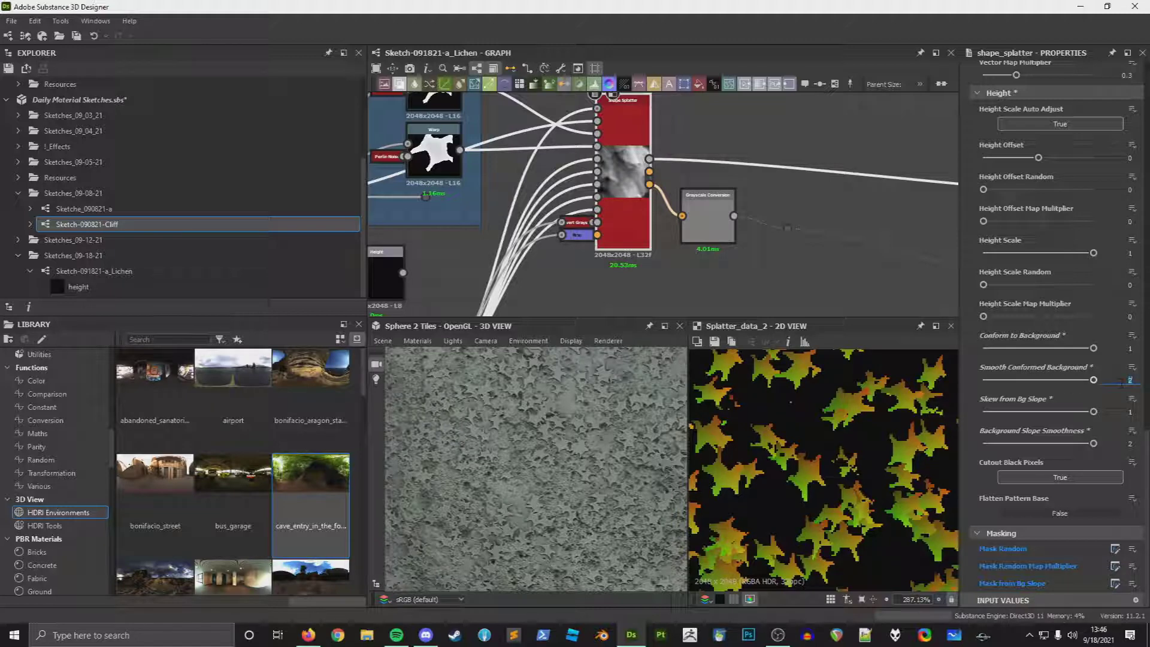
pyautogui.write('1')
pyautogui.press('Return')
pyautogui.scroll(-5, 566, 446)
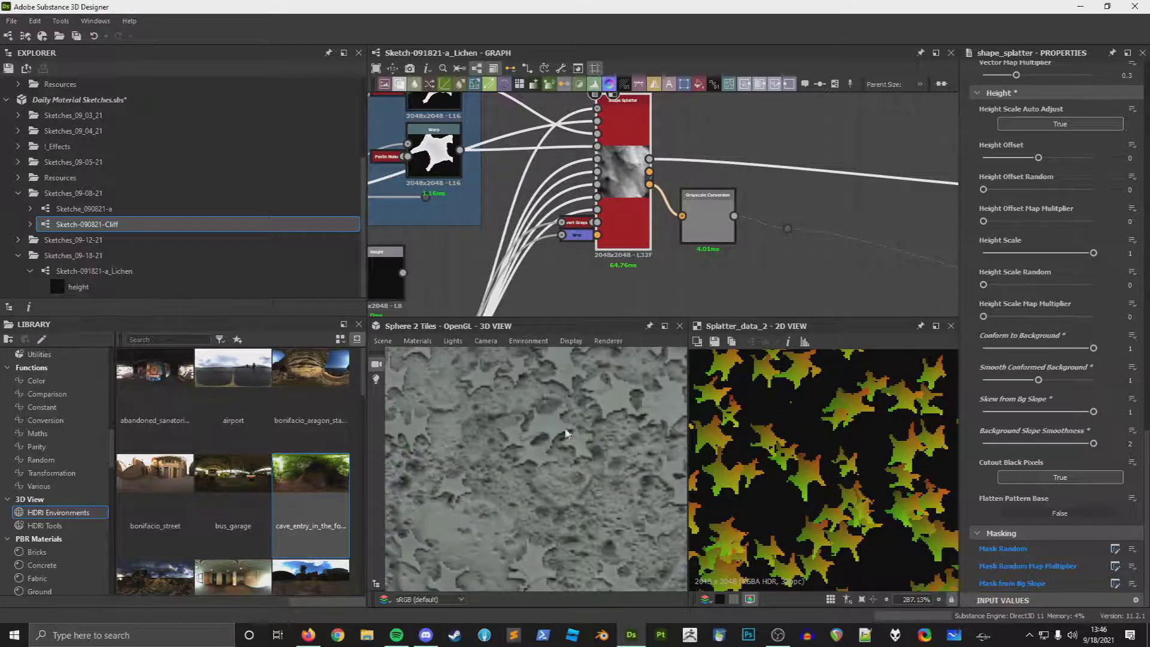
pyautogui.moveTo(1038, 380)
pyautogui.mouseDown()
pyautogui.moveTo(986, 378)
pyautogui.moveTo(1015, 384)
pyautogui.mouseUp()
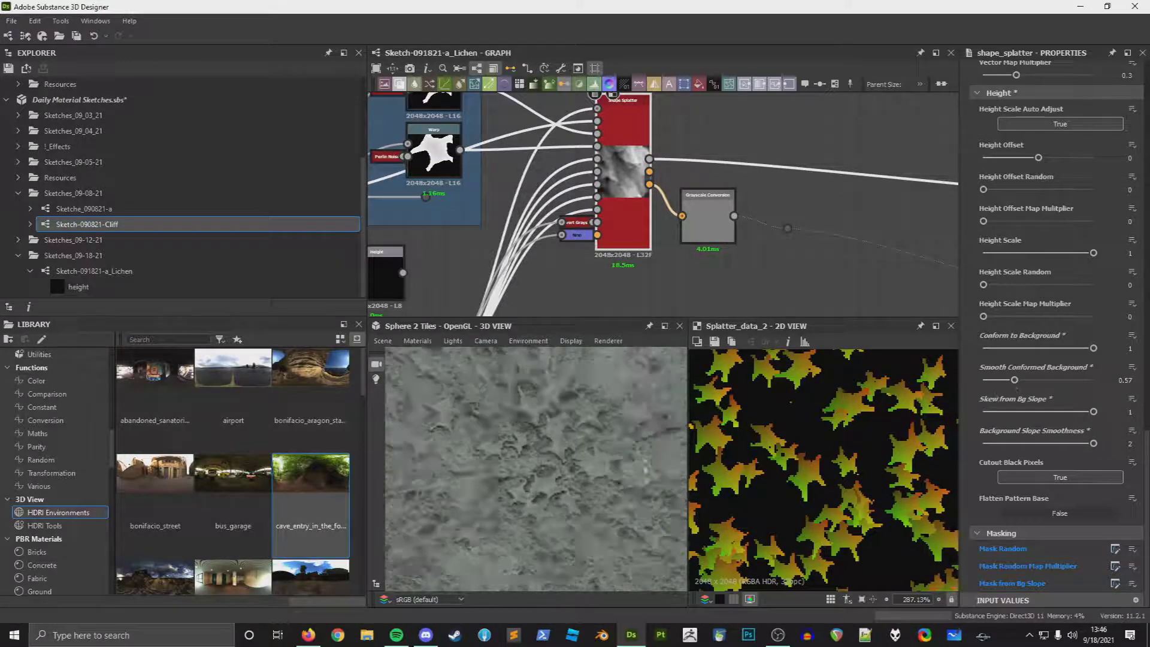
pyautogui.moveTo(1014, 380); pyautogui.dragTo(977, 384)
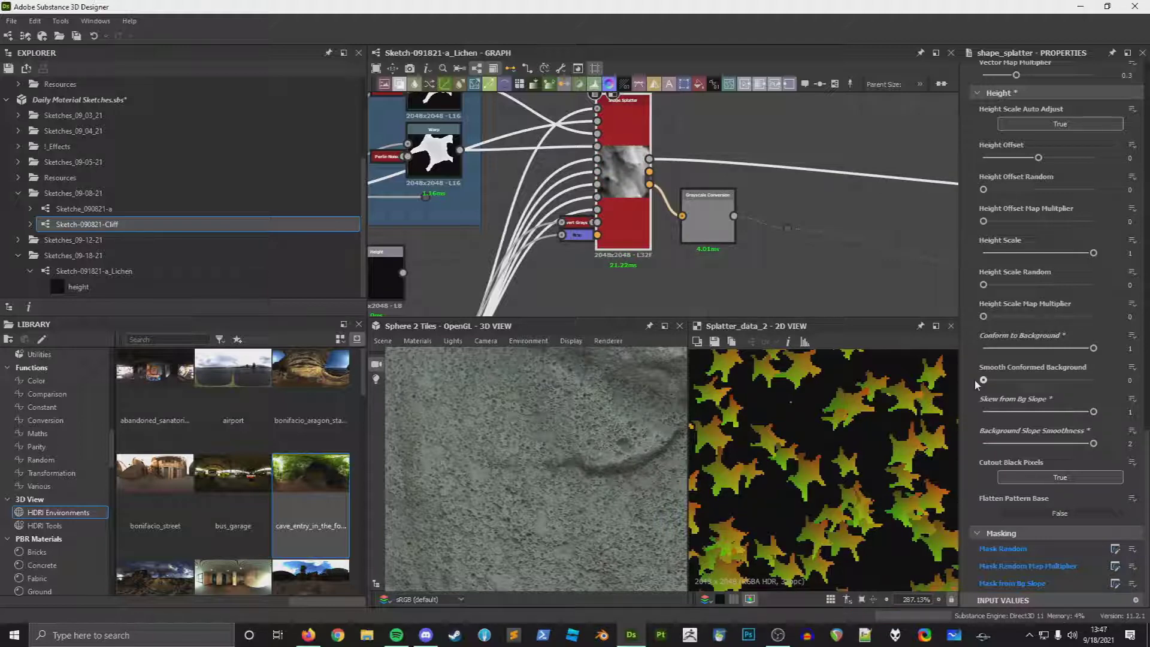
pyautogui.moveTo(977, 383); pyautogui.dragTo(989, 389)
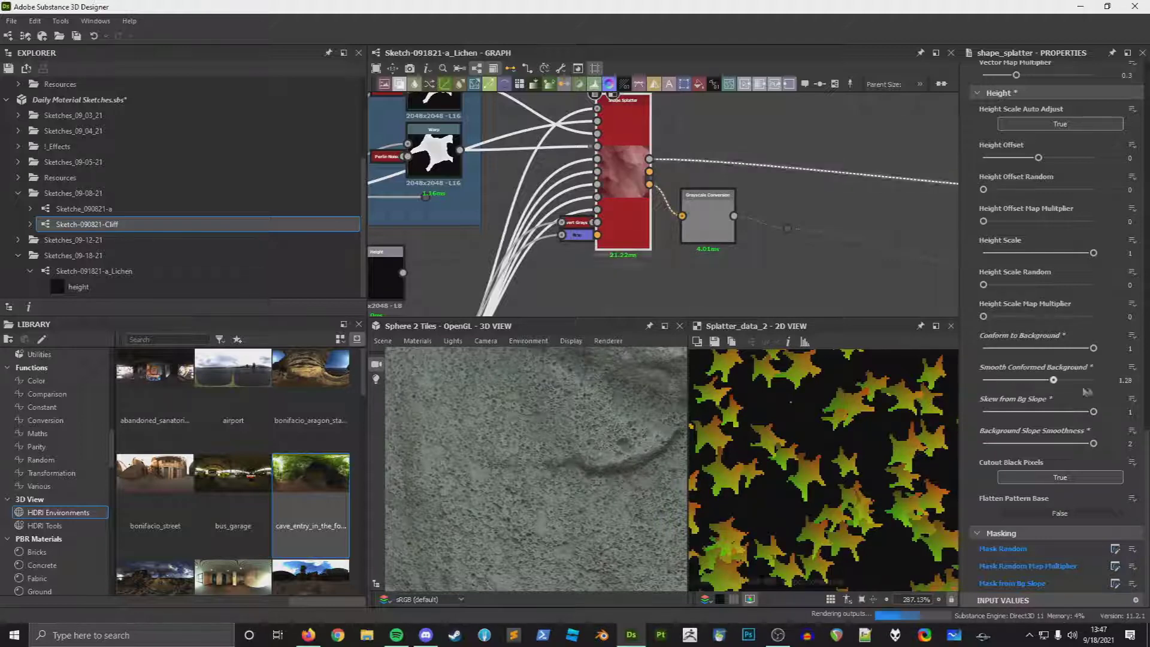
pyautogui.moveTo(1078, 392); pyautogui.dragTo(1115, 392)
pyautogui.scroll(10, 551, 508)
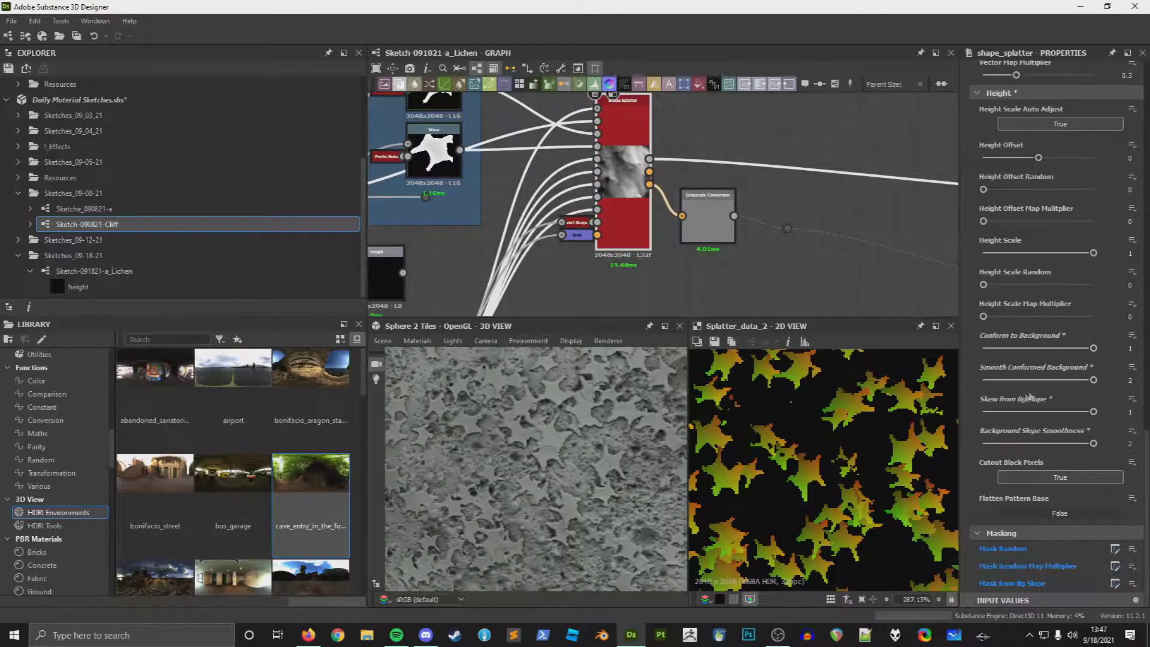
pyautogui.write('1')
pyautogui.press('Return')
# Step: Set the Height Scale Map Multiplier to 0.5 and Height Scale Random to about 0.63
pyautogui.scroll(2, 1021, 417)
pyautogui.moveTo(997, 389); pyautogui.dragTo(1038, 390)
pyautogui.moveTo(984, 357); pyautogui.dragTo(1061, 358)
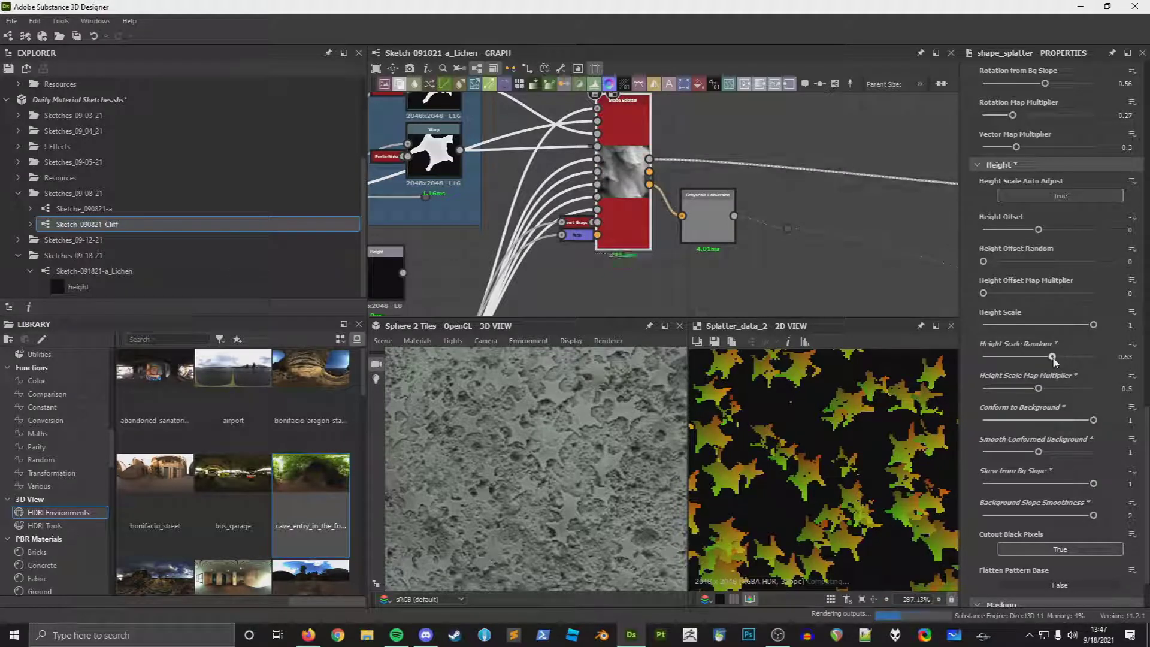
# Step: Open the parameter exposure options for Height Scale Random
pyautogui.click(1132, 343)
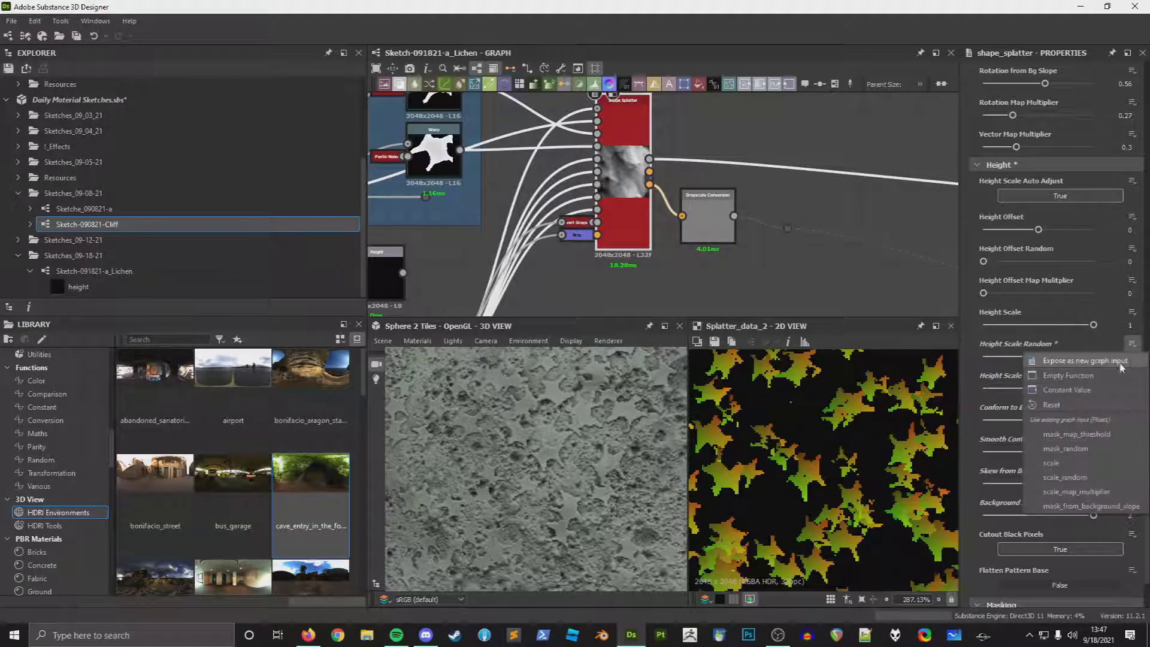
# Step: Expose the Shape Splatter's Height Scale Random as a new graph input in the Height group
pyautogui.click(1129, 362)
pyautogui.click(729, 249)
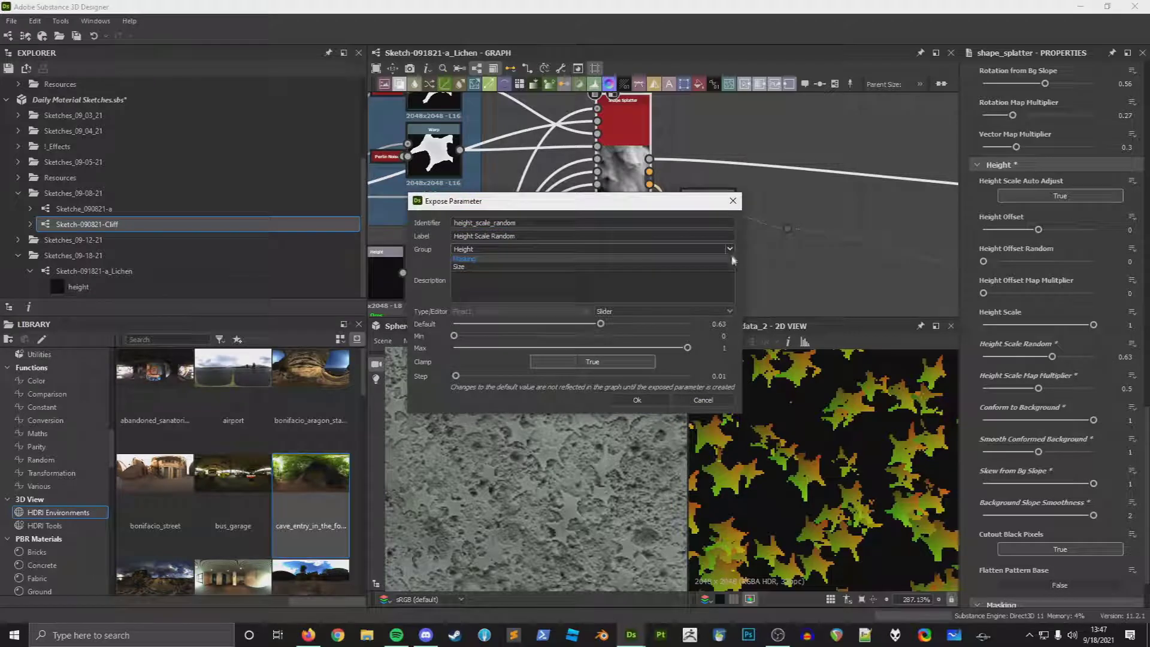
pyautogui.click(733, 260)
pyautogui.click(635, 401)
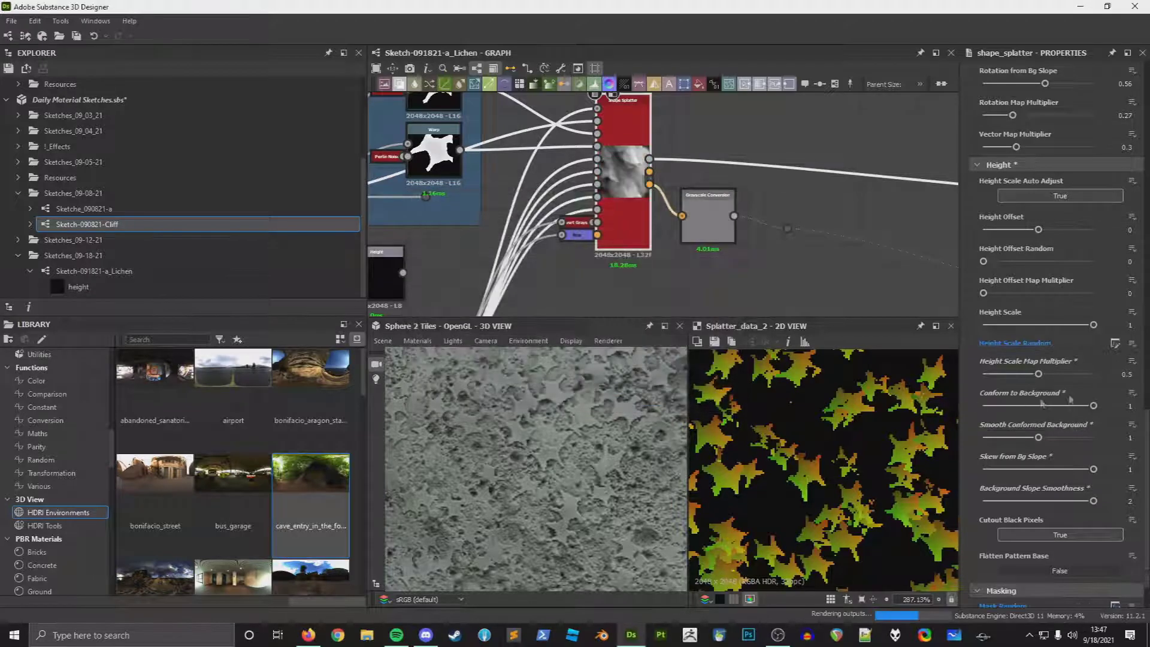
# Step: Expose the Shape Splatter's Height Scale Map Multiplier and Height Offset as new graph inputs in the Height group
pyautogui.click(1131, 362)
pyautogui.click(1123, 380)
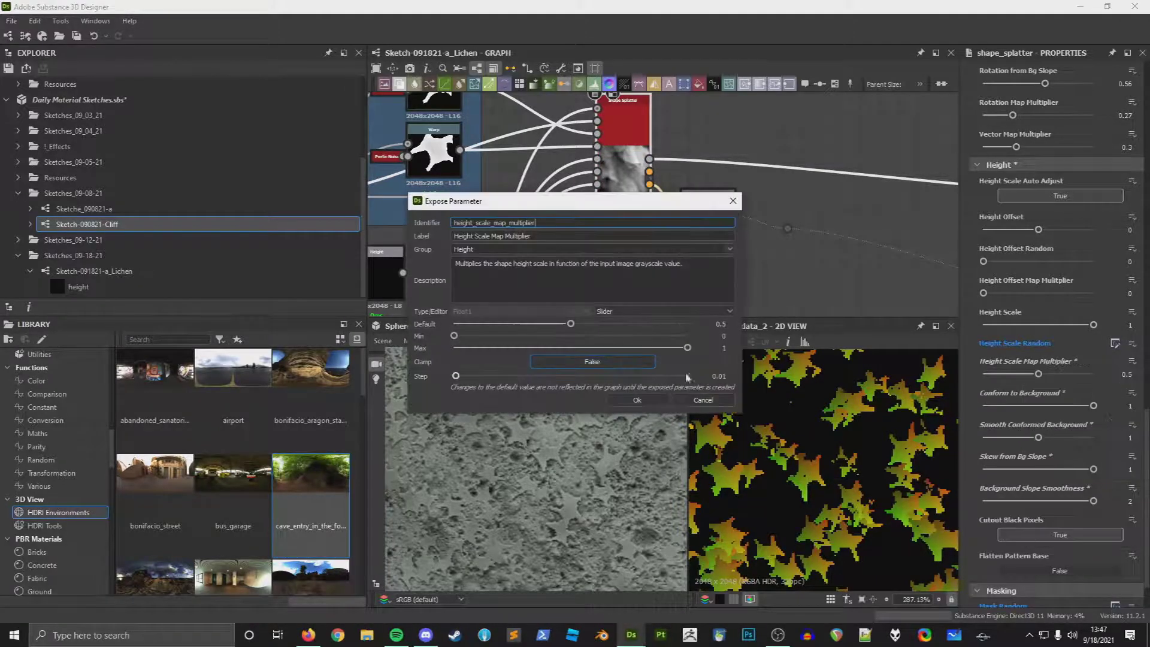
pyautogui.click(637, 400)
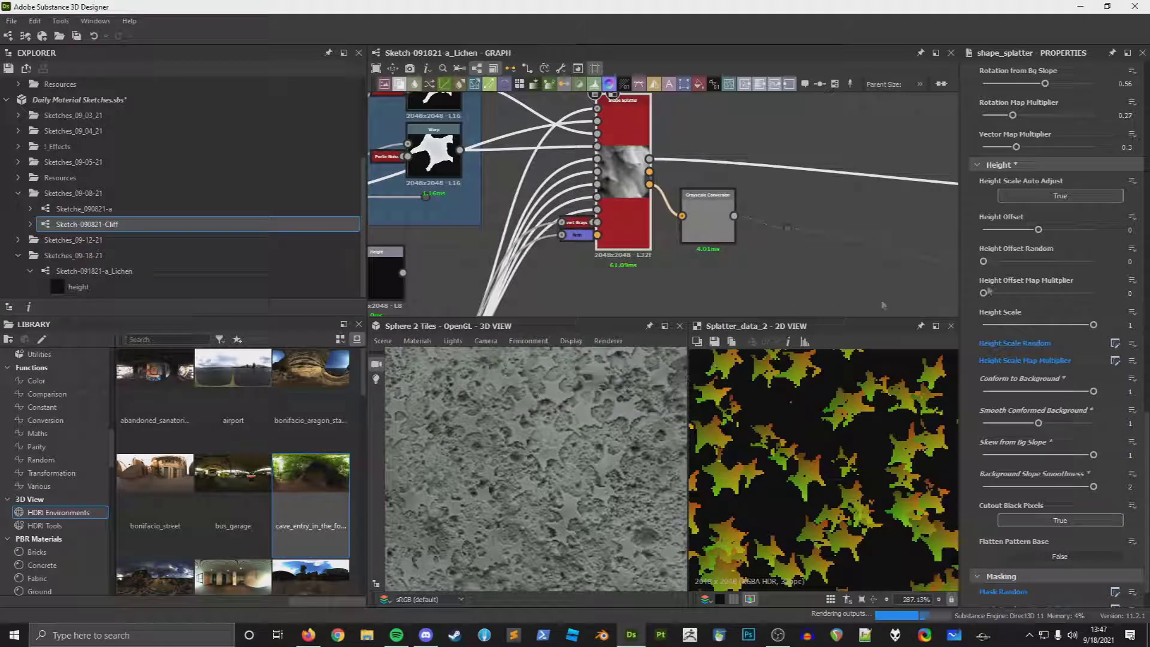
pyautogui.click(1131, 218)
pyautogui.click(1123, 235)
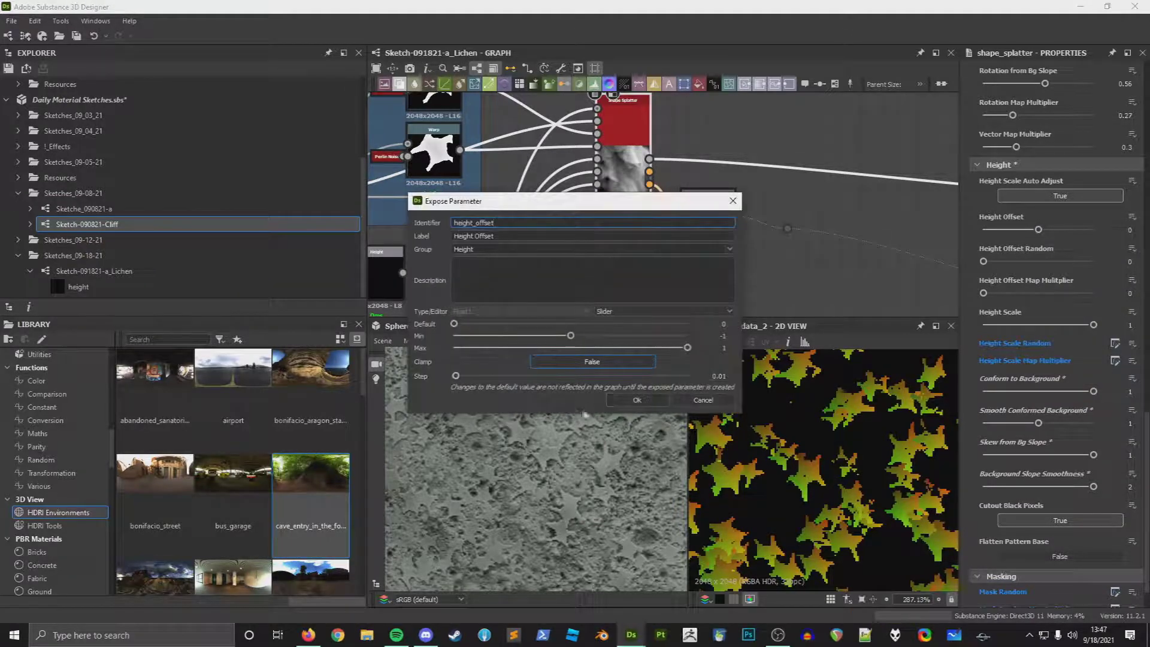
pyautogui.click(636, 400)
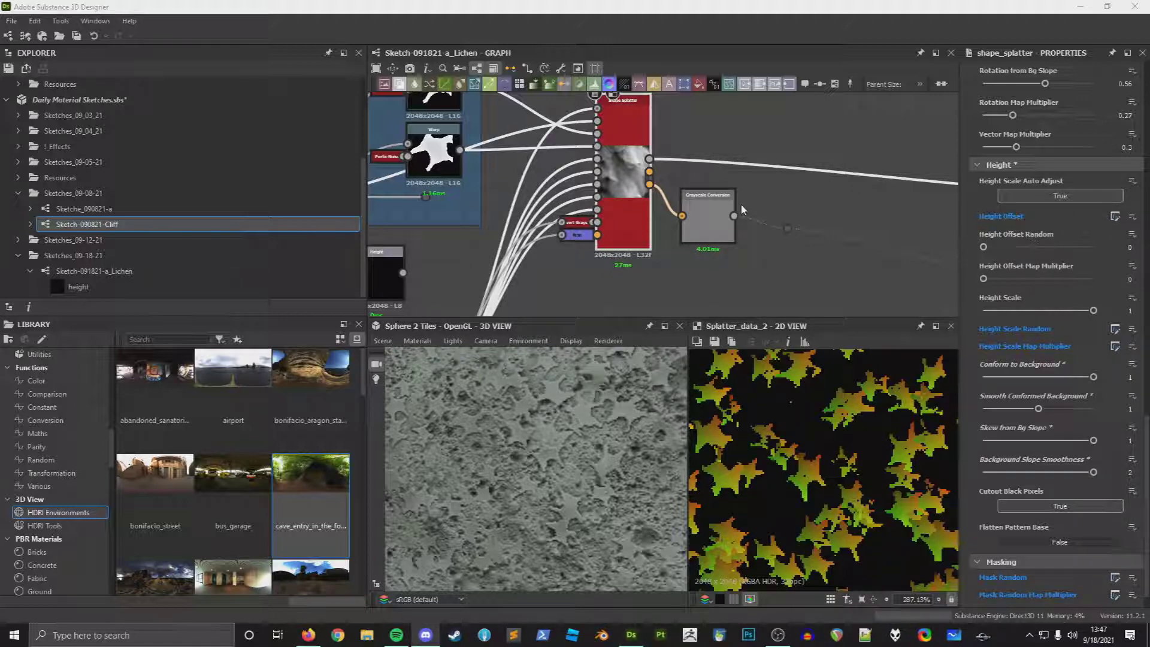
# Step: Connect the Grayscale Conversion output to the input of the Data Preview node in the Outputs frame
pyautogui.hscroll(3, 785, 264)
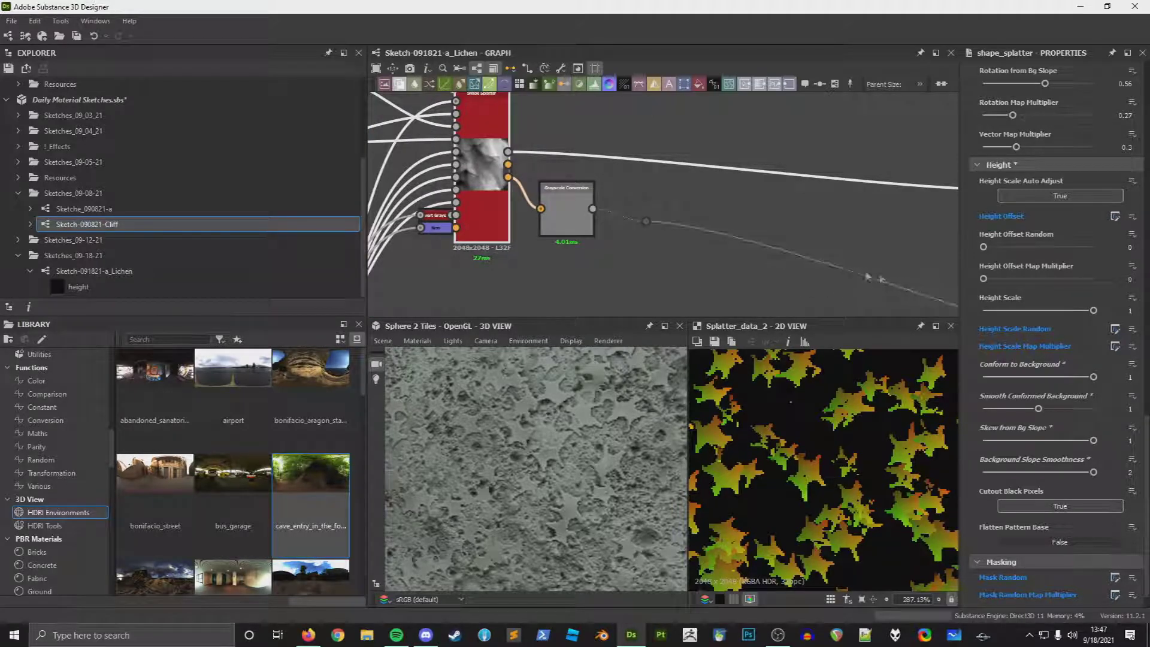
pyautogui.scroll(5, 539, 477)
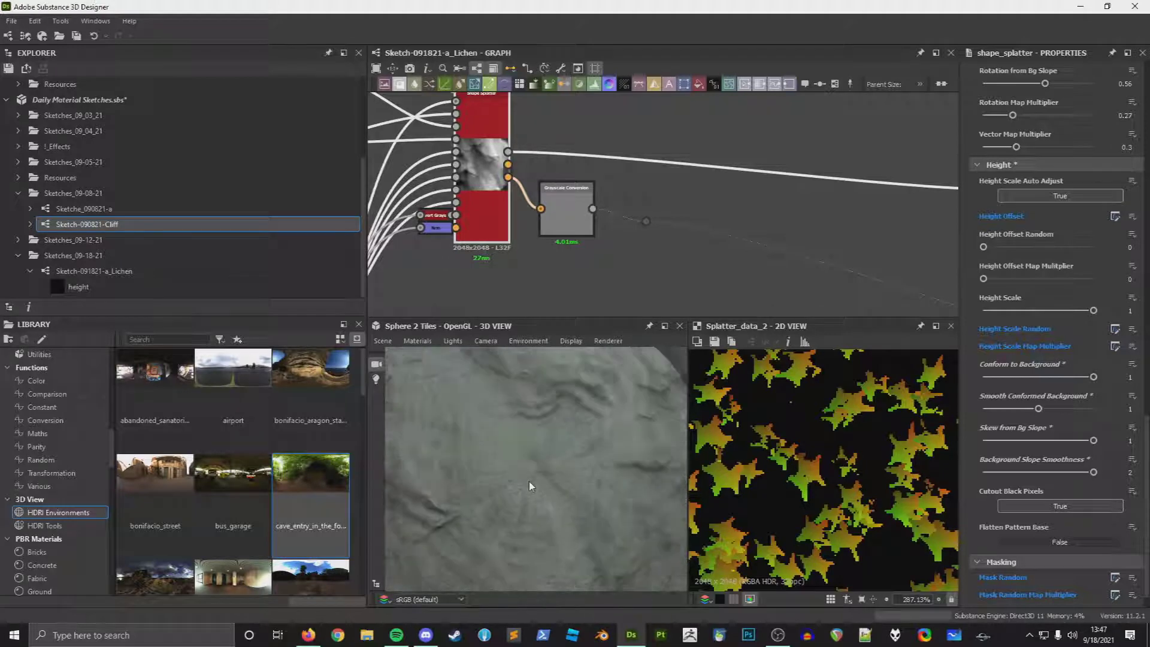
pyautogui.scroll(-5, 531, 483)
pyautogui.hscroll(3, 659, 216)
pyautogui.scroll(-3, 730, 221)
pyautogui.scroll(3, 739, 223)
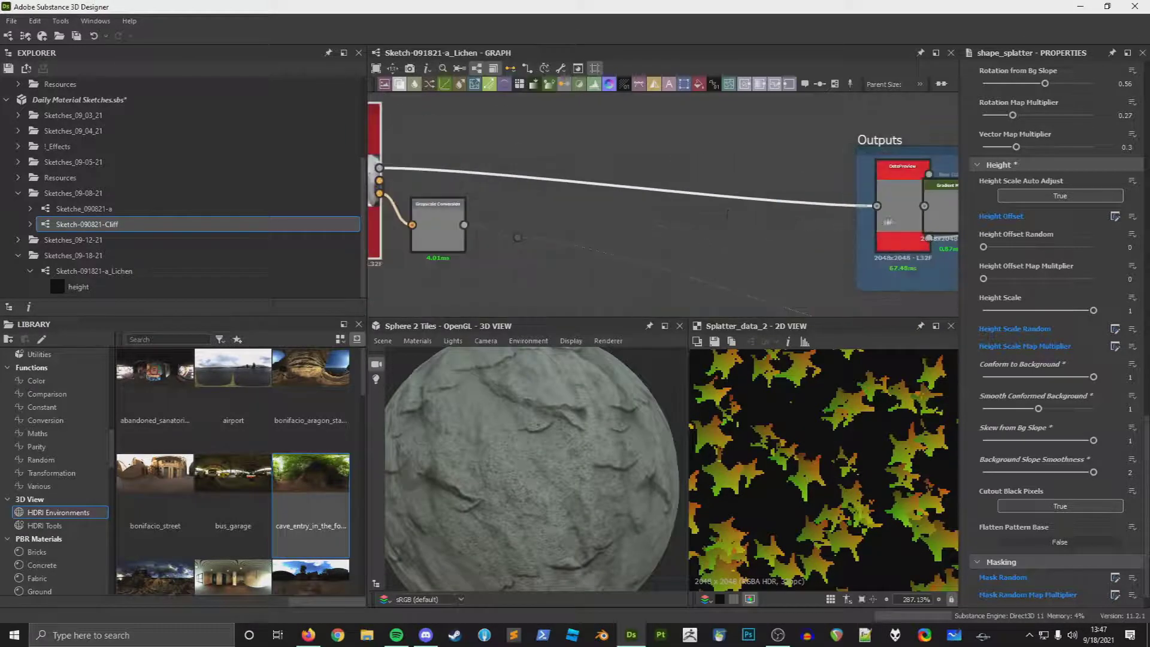
pyautogui.moveTo(879, 223); pyautogui.dragTo(876, 206)
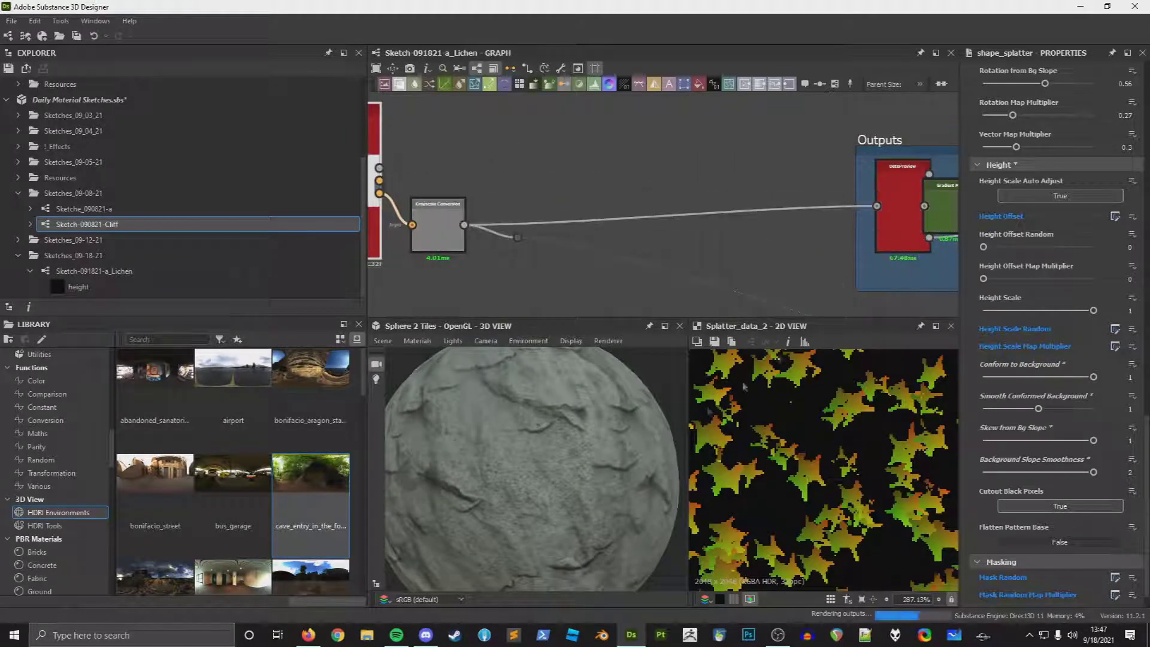
# Step: Examine how the splattered lichen shapes are distributed over the sphere in the 3D view
pyautogui.scroll(3, 569, 406)
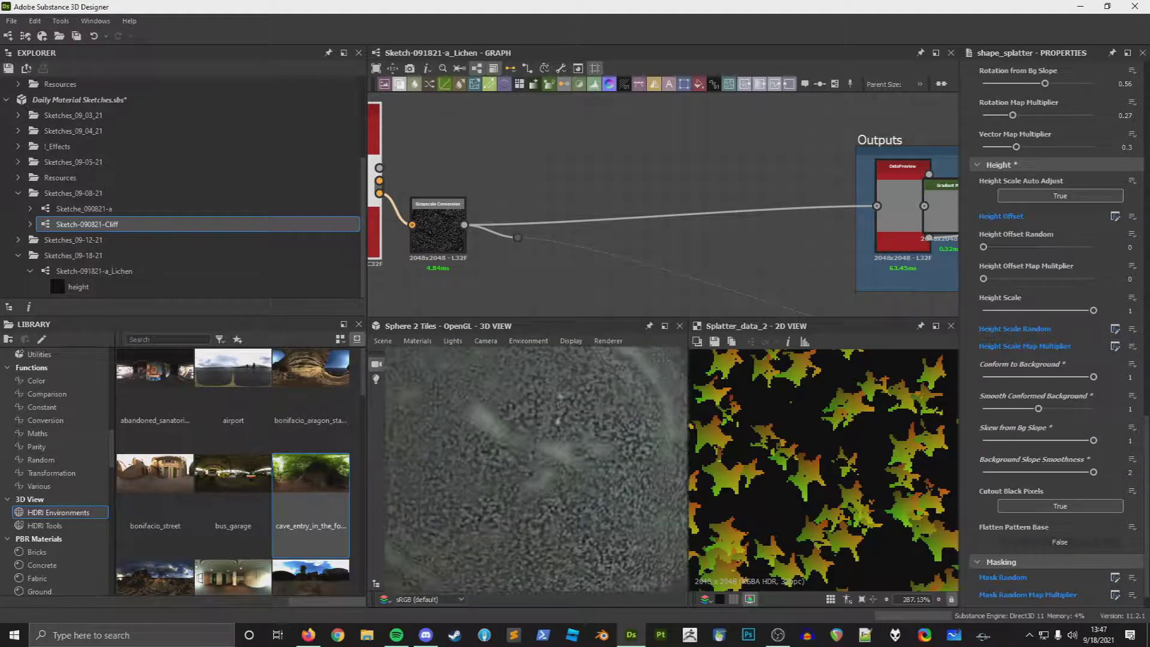
pyautogui.scroll(-3, 556, 426)
pyautogui.moveTo(484, 446); pyautogui.dragTo(613, 481)
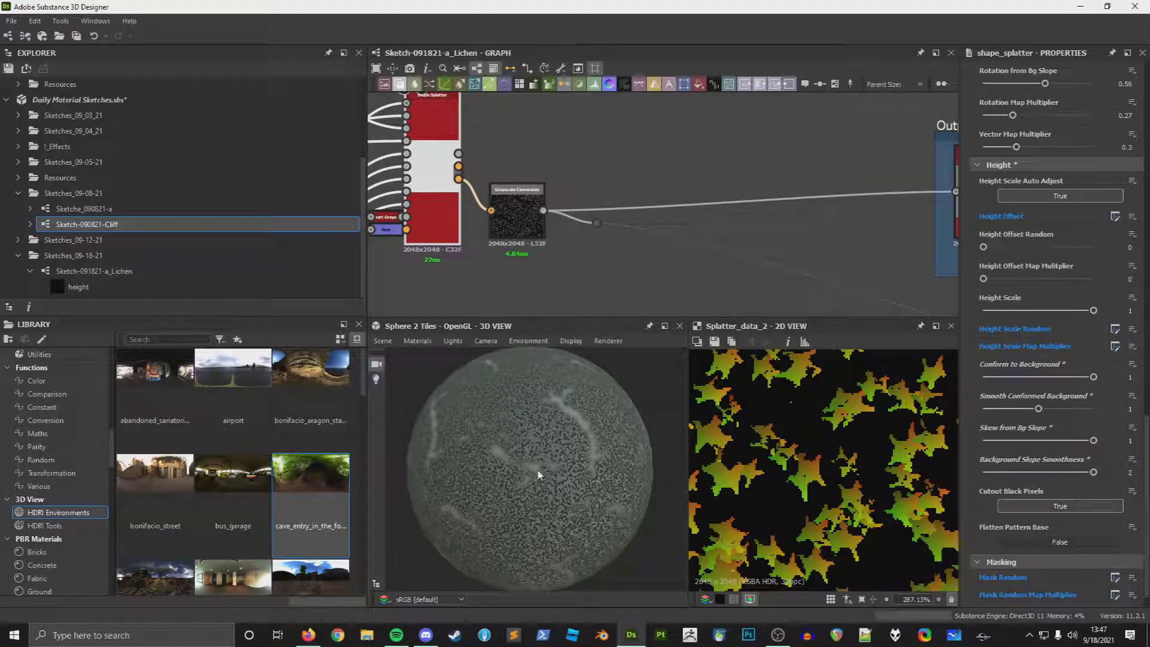
pyautogui.moveTo(611, 239); pyautogui.dragTo(640, 229, button='middle')
pyautogui.scroll(5, 575, 430)
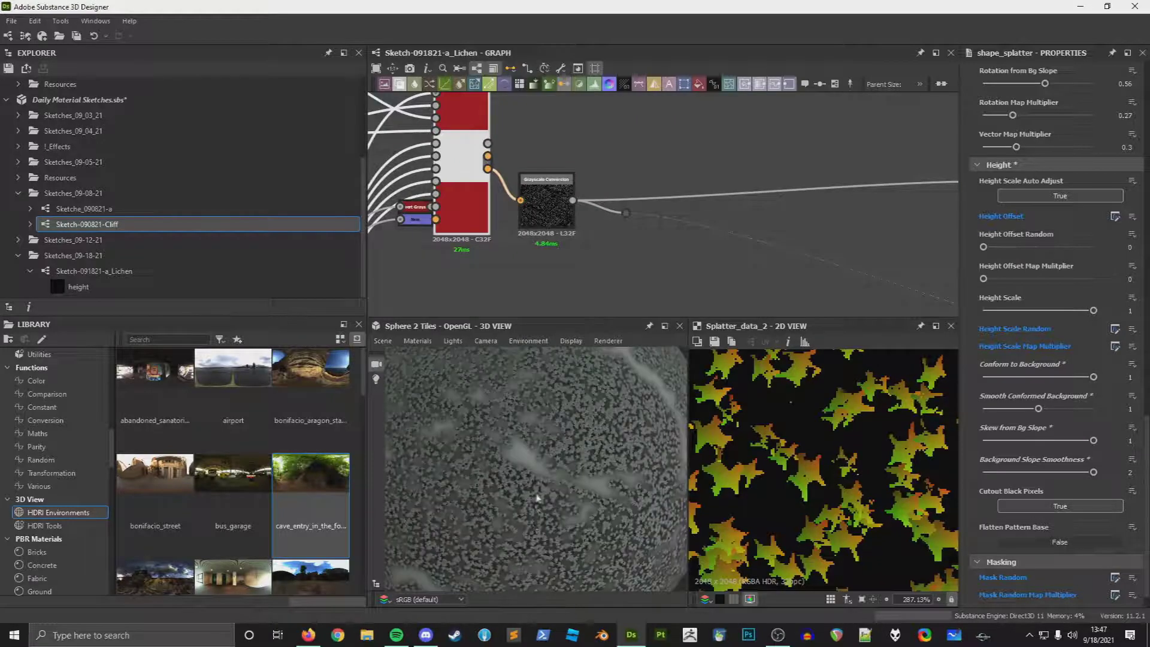
pyautogui.scroll(-3, 536, 441)
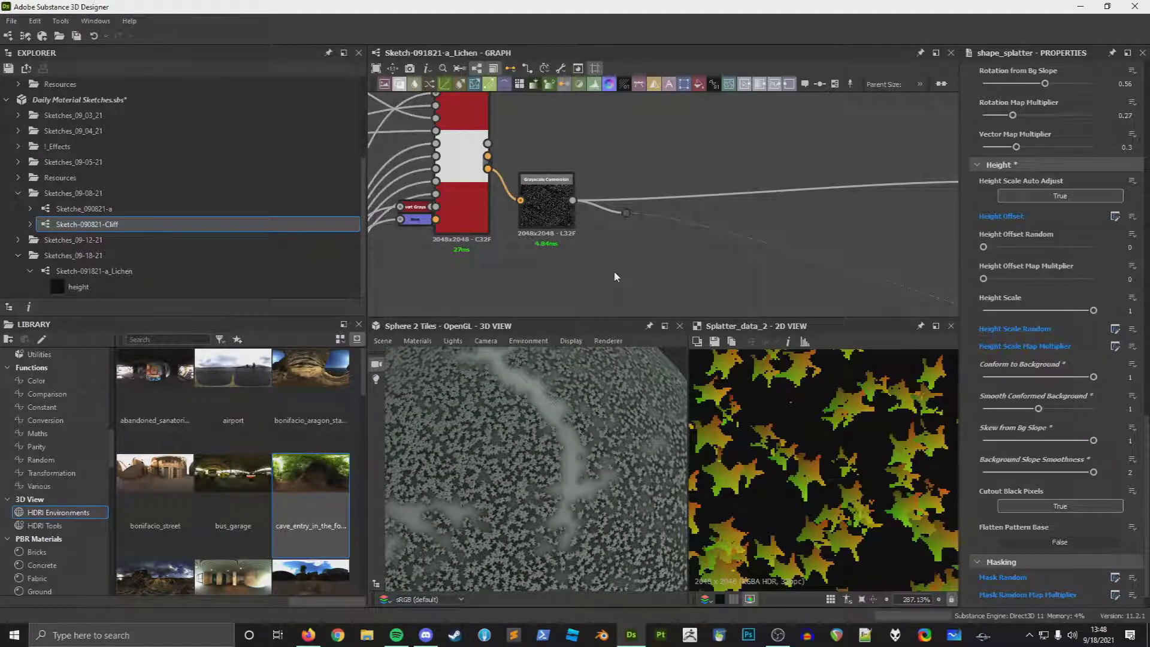
# Step: Set the Shape Splatter's Vector Map Multiplier for position to 5.41
pyautogui.moveTo(613, 271); pyautogui.dragTo(692, 273, button='middle')
pyautogui.scroll(4, 1107, 377)
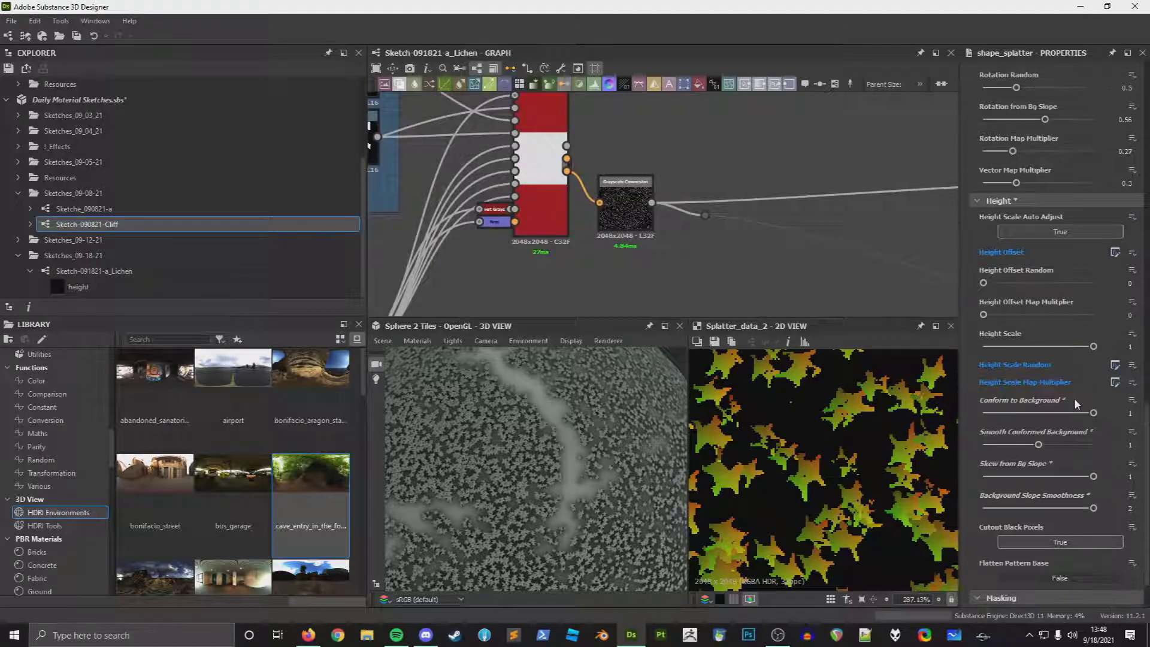
pyautogui.scroll(3, 1015, 292)
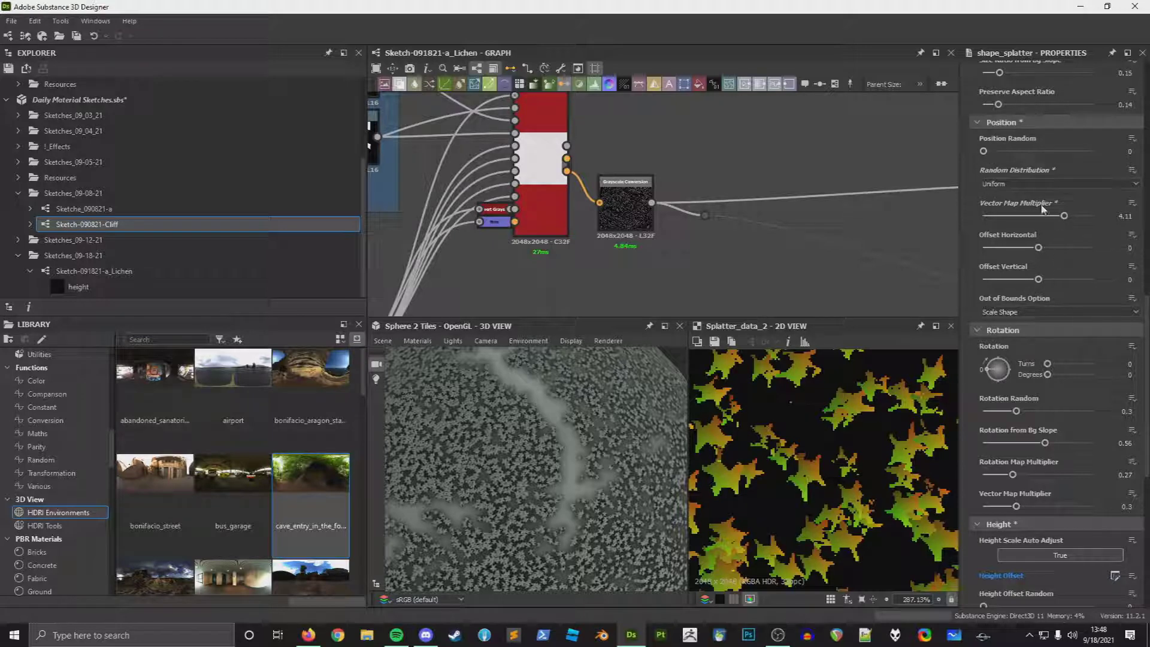
pyautogui.moveTo(1064, 216); pyautogui.dragTo(1068, 246)
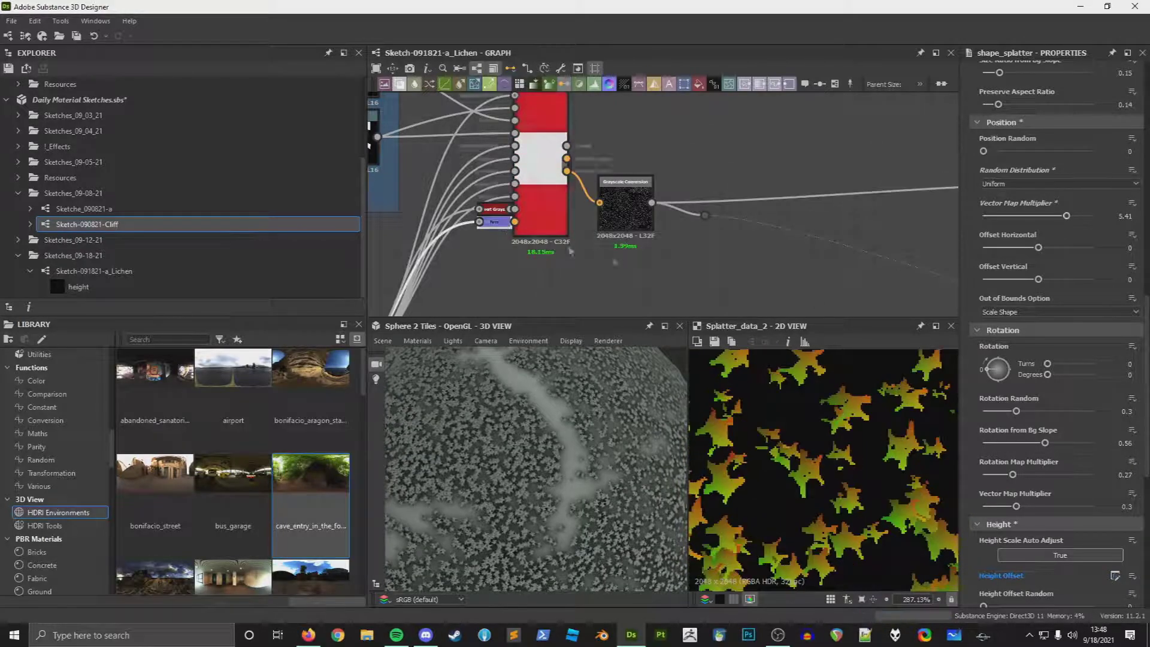
# Step: Switch the normal format of the Normal node feeding the Shape Splatter to OpenGL
pyautogui.click(493, 222)
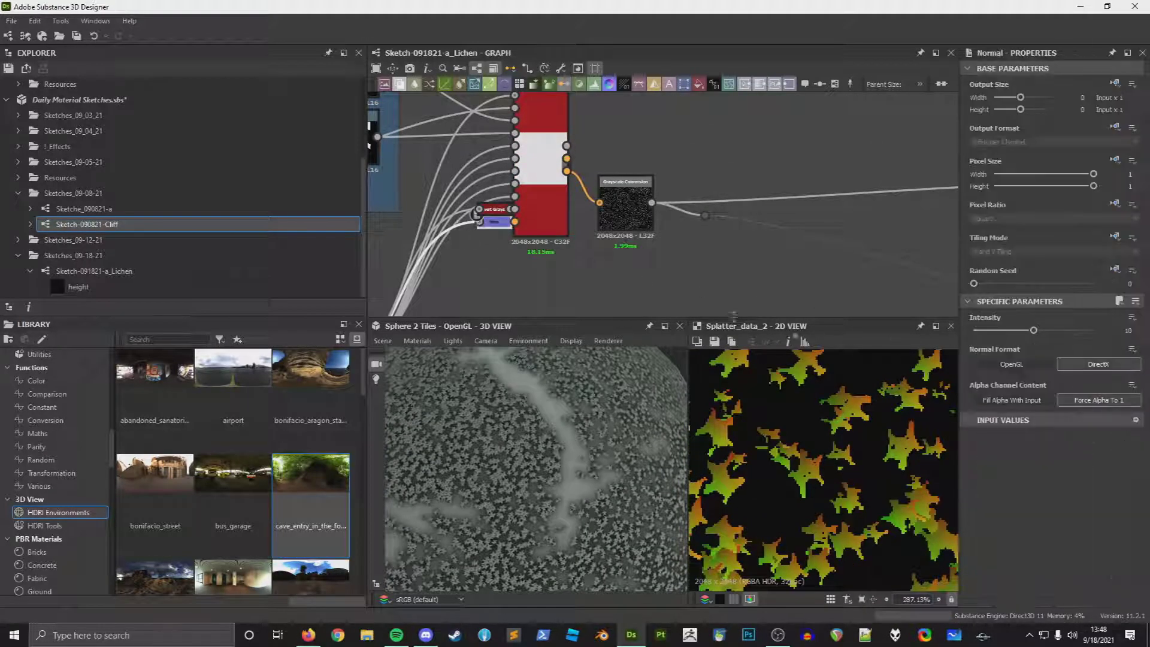
pyautogui.click(1012, 364)
pyautogui.moveTo(573, 249); pyautogui.dragTo(644, 262, button='middle')
# Step: Set the Shape Splatter's Position Random to 2 and its position Vector Map Multiplier to 2.1
pyautogui.click(617, 236)
pyautogui.scroll(-7, 1018, 389)
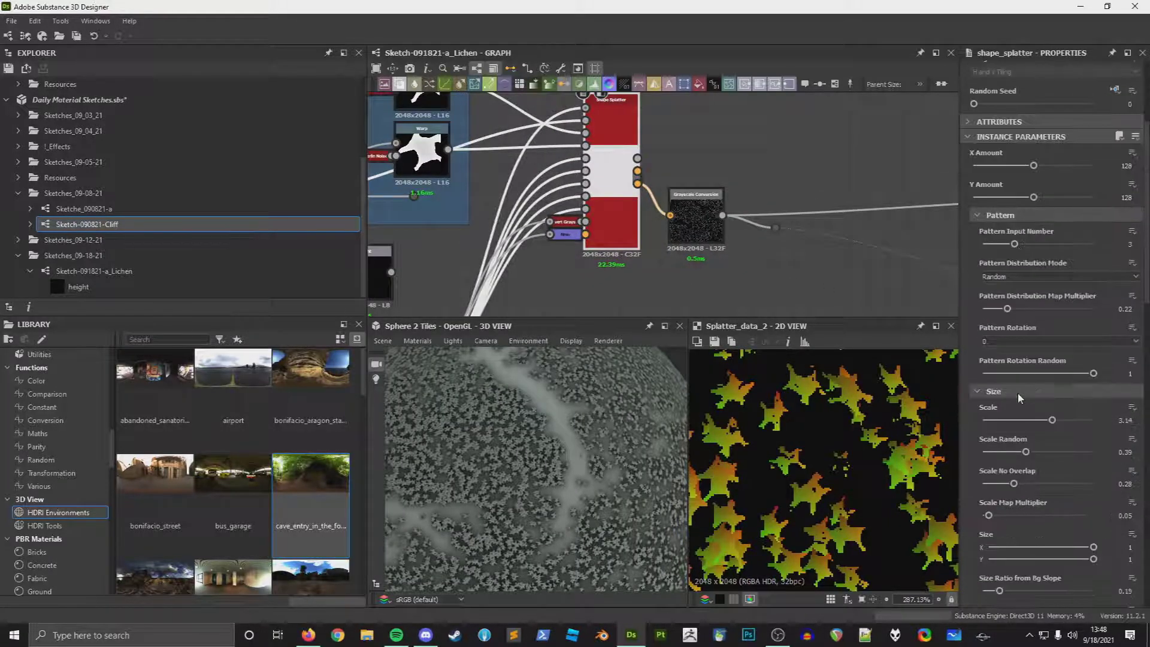
pyautogui.scroll(-5, 1018, 398)
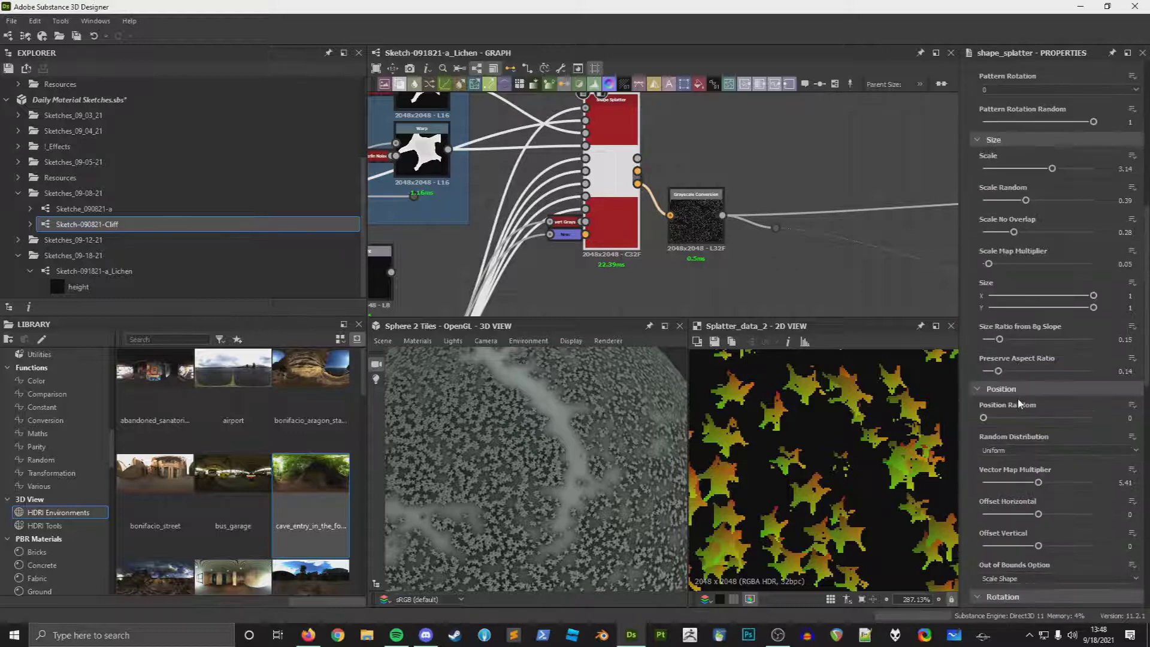
pyautogui.moveTo(1046, 484); pyautogui.dragTo(1065, 489)
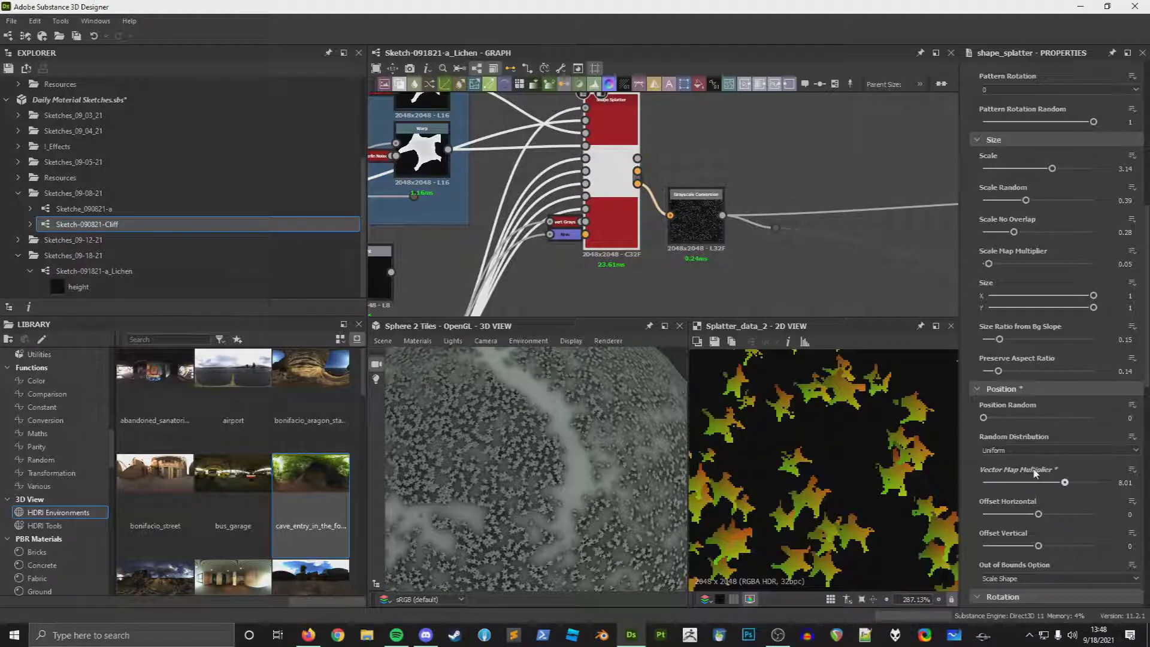
pyautogui.moveTo(983, 417); pyautogui.dragTo(1094, 418)
pyautogui.moveTo(1065, 485); pyautogui.dragTo(982, 491)
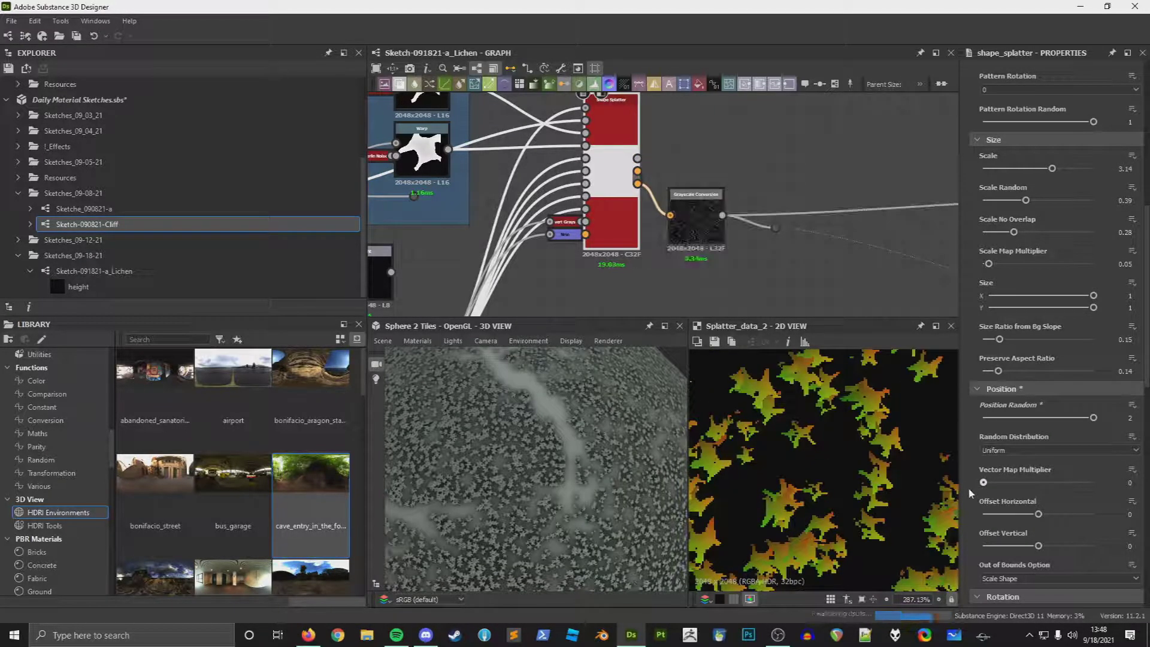
pyautogui.moveTo(982, 482); pyautogui.dragTo(1106, 483)
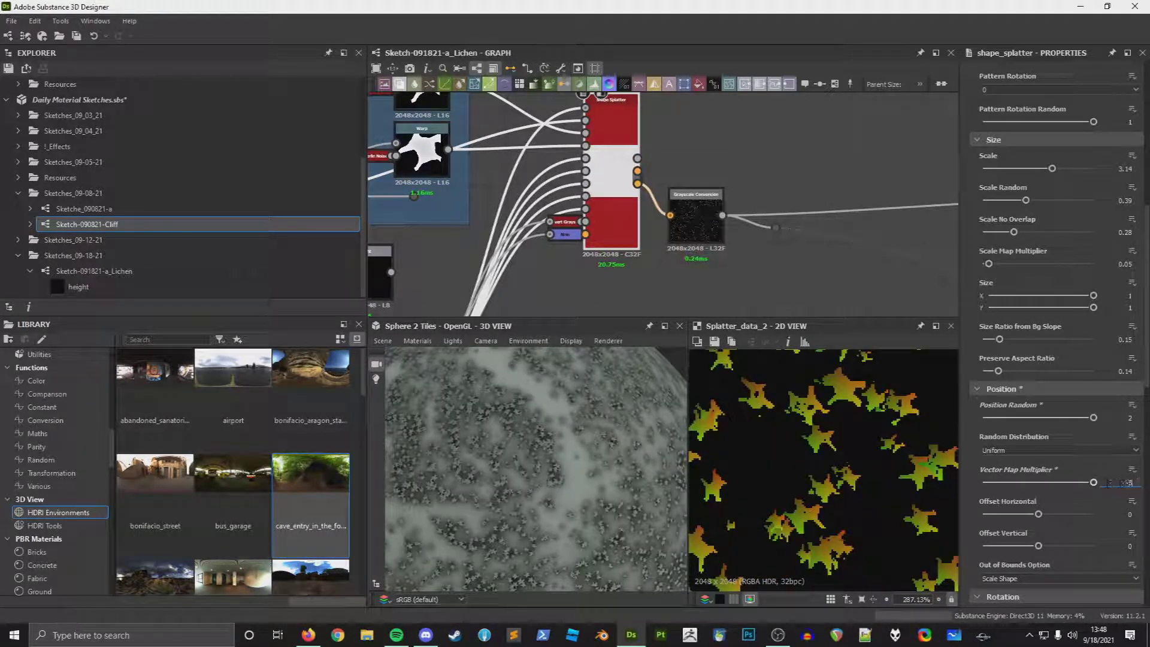
pyautogui.write('5')
pyautogui.press('Return')
pyautogui.moveTo(1049, 484); pyautogui.dragTo(1065, 490)
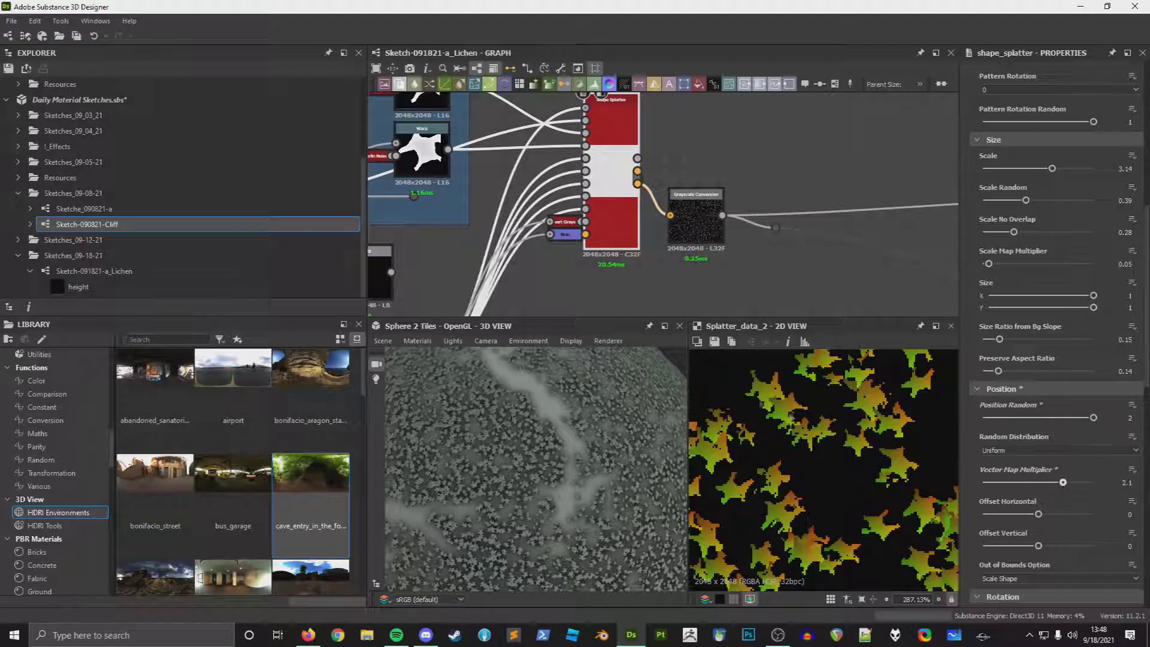
# Step: Insert a Histogram Select node on the link between the cliff node and the Normal node
pyautogui.moveTo(696, 303)
pyautogui.mouseDown(button='middle')
pyautogui.moveTo(697, 281)
pyautogui.moveTo(732, 255)
pyautogui.moveTo(765, 204)
pyautogui.mouseUp(button='middle')
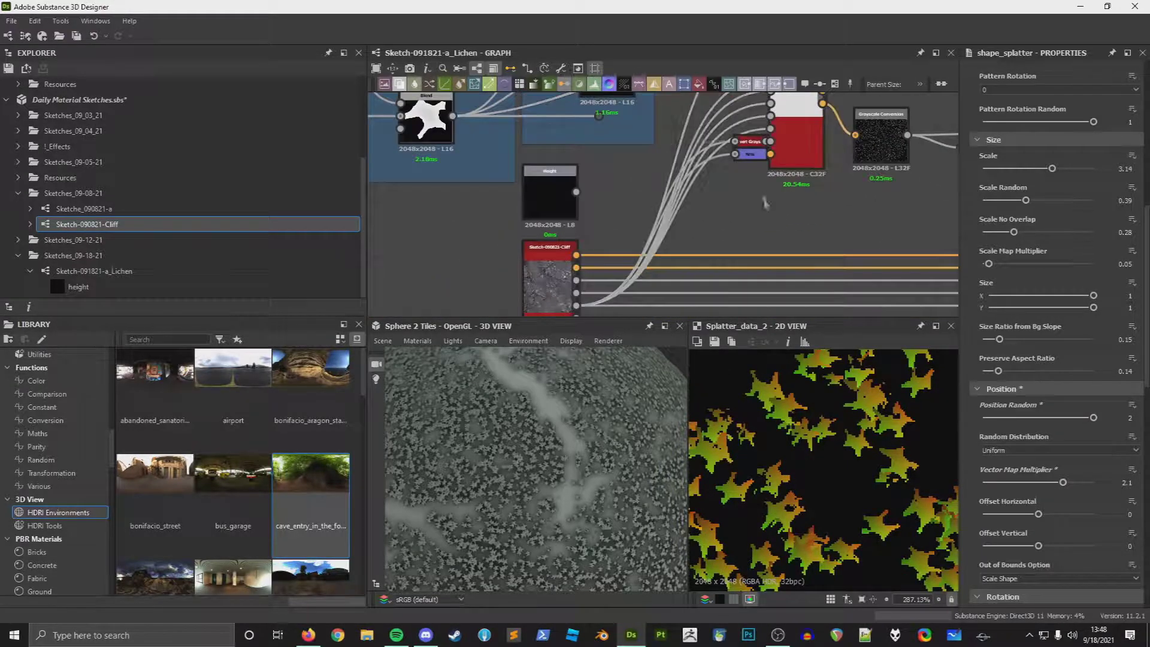
pyautogui.click(720, 161)
pyautogui.press('space')
pyautogui.write('heig')
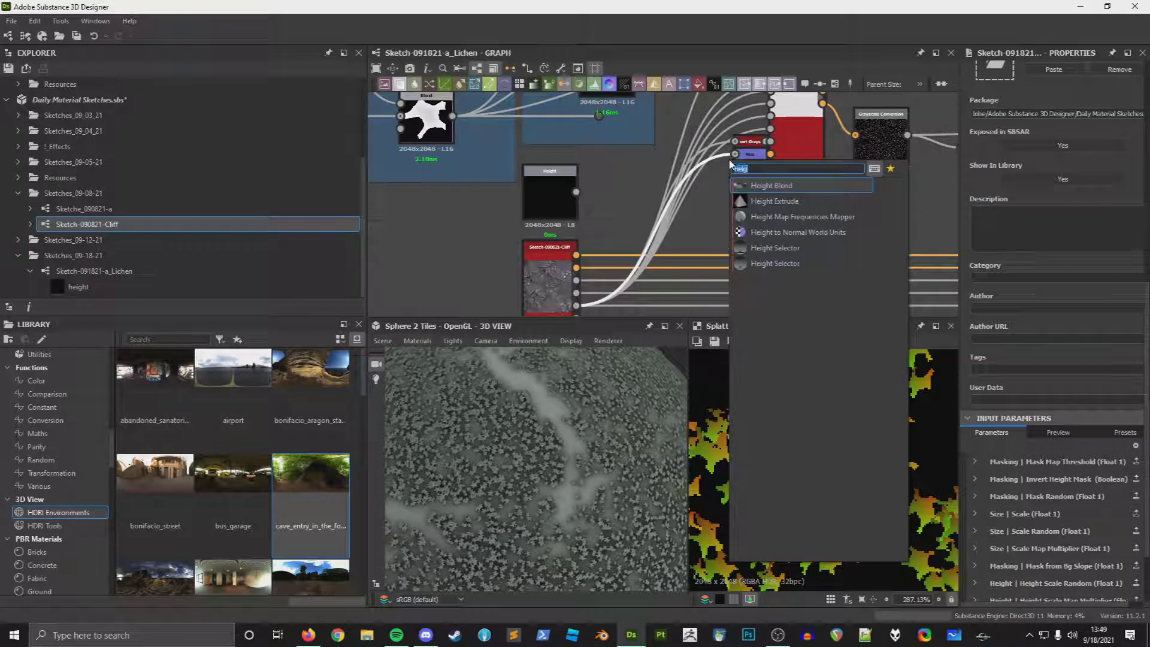
pyautogui.write('histo')
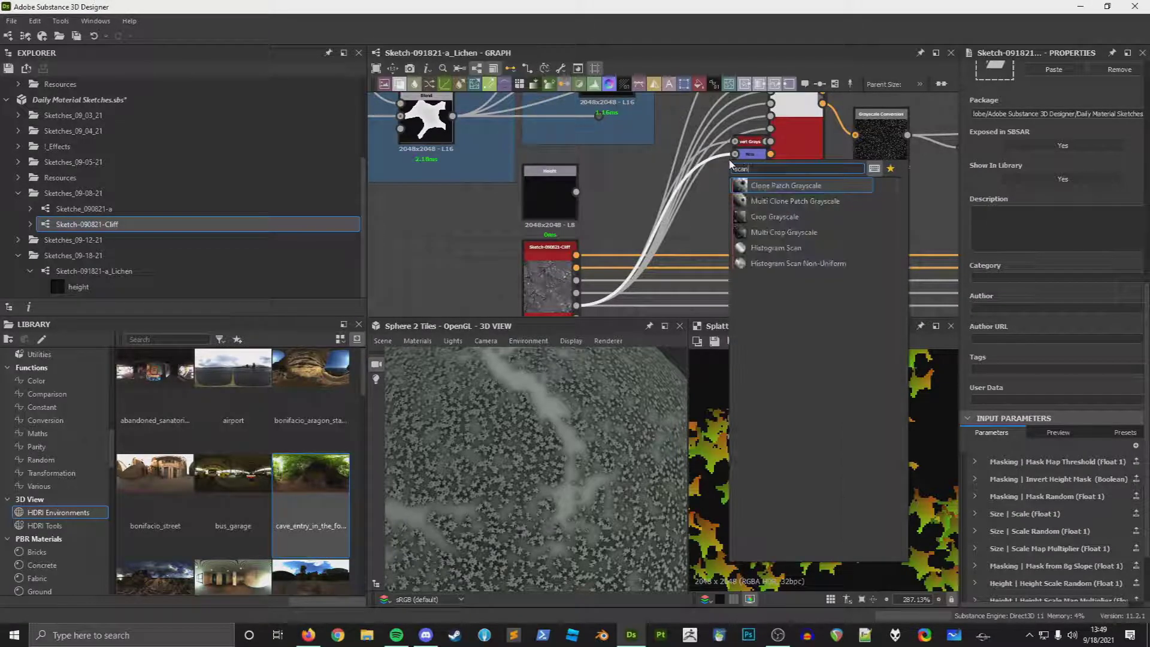
pyautogui.click(777, 232)
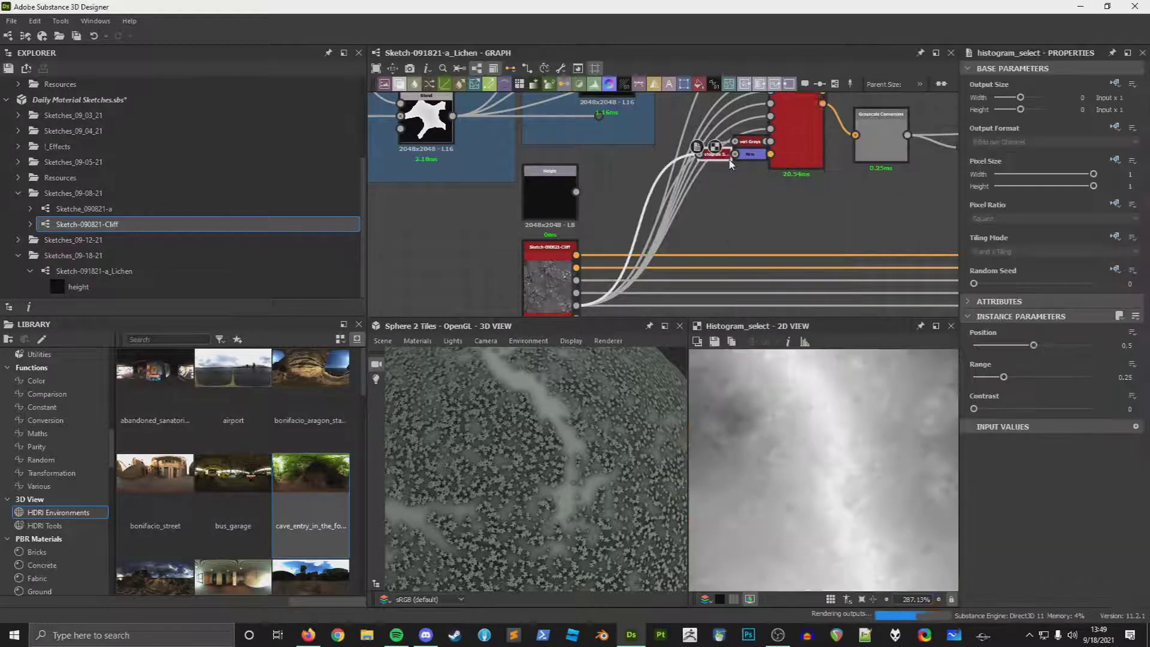
pyautogui.scroll(-4, 847, 474)
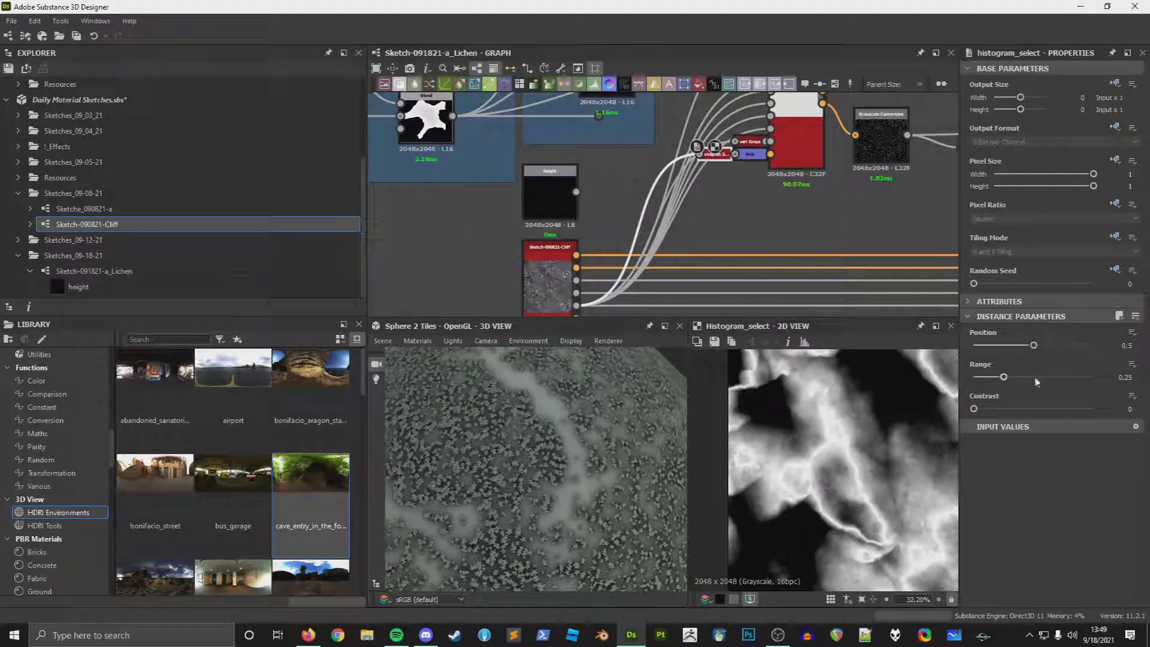
# Step: Set the Histogram Select node's Position to 0.63 and expose it as a graph input in a new Vector Mask group
pyautogui.moveTo(1034, 346); pyautogui.dragTo(1049, 359)
pyautogui.click(1131, 332)
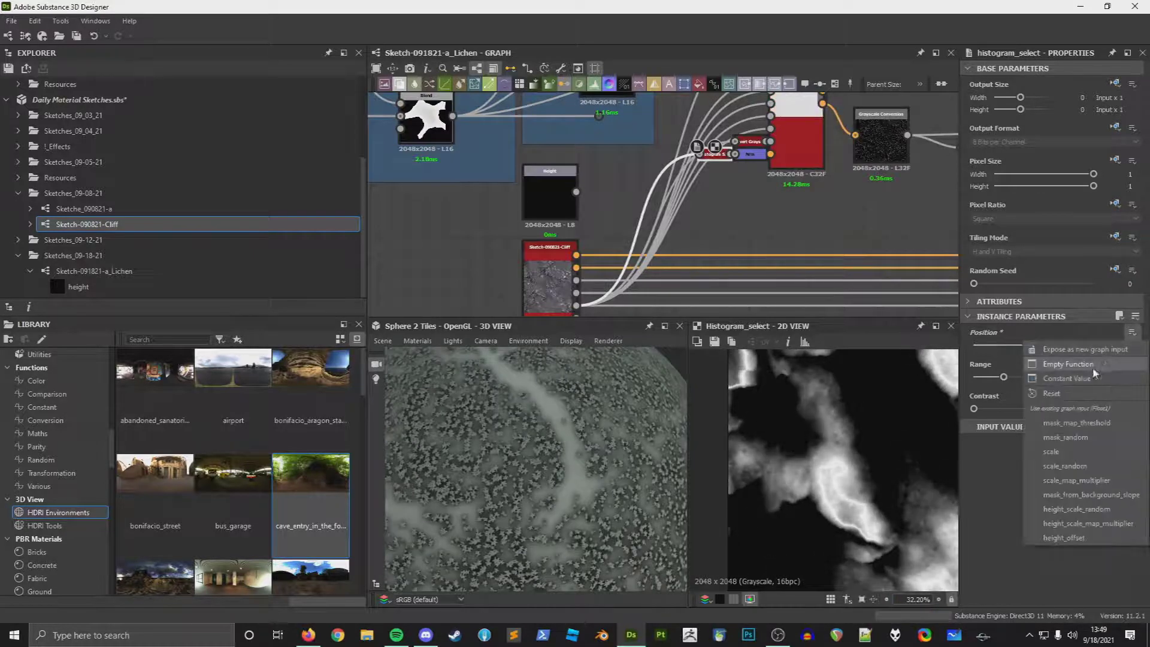
pyautogui.click(1081, 349)
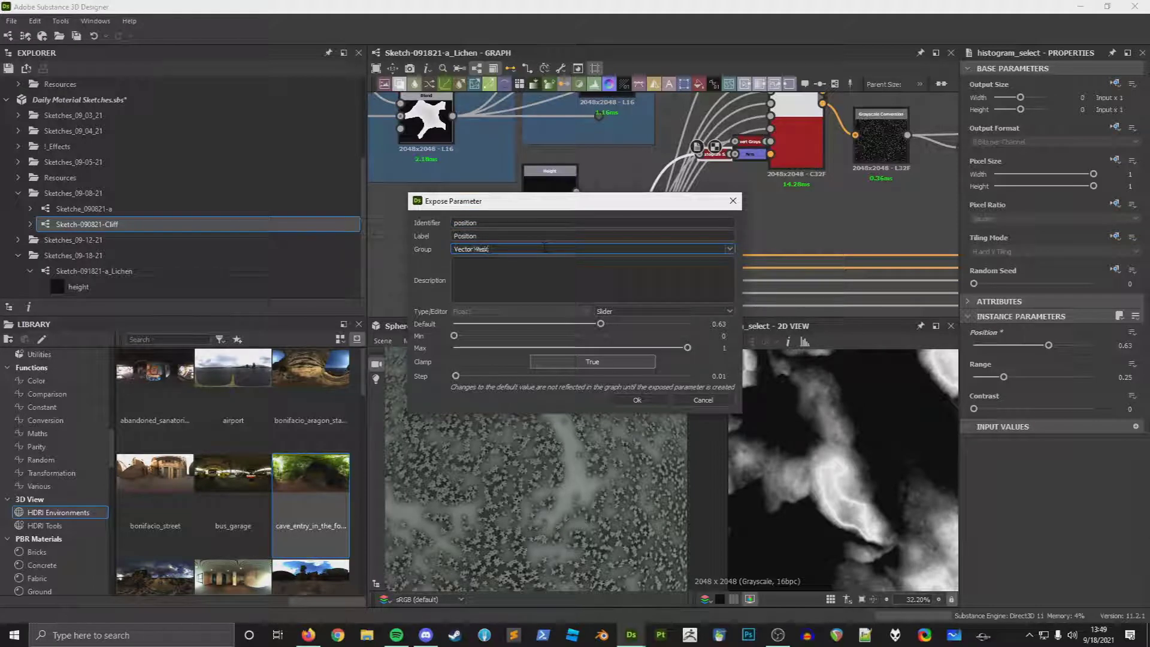
pyautogui.click(628, 398)
# Step: Expose the Histogram Select node's Range as a new graph input in the same group as Position
pyautogui.click(1132, 350)
pyautogui.click(1115, 364)
pyautogui.click(590, 249)
pyautogui.click(472, 282)
pyautogui.click(637, 400)
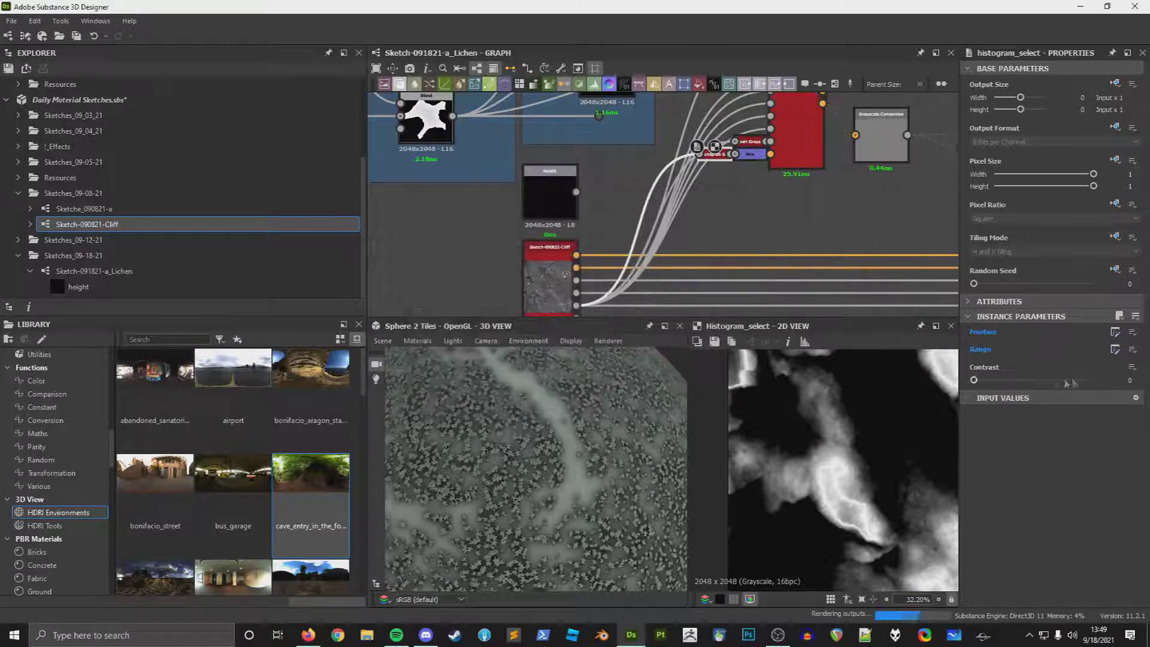
# Step: Expose the Histogram Select node's Contrast as a new graph input, grouped with Position and Range
pyautogui.click(1132, 367)
pyautogui.click(1138, 385)
pyautogui.click(589, 250)
pyautogui.click(473, 276)
pyautogui.click(637, 400)
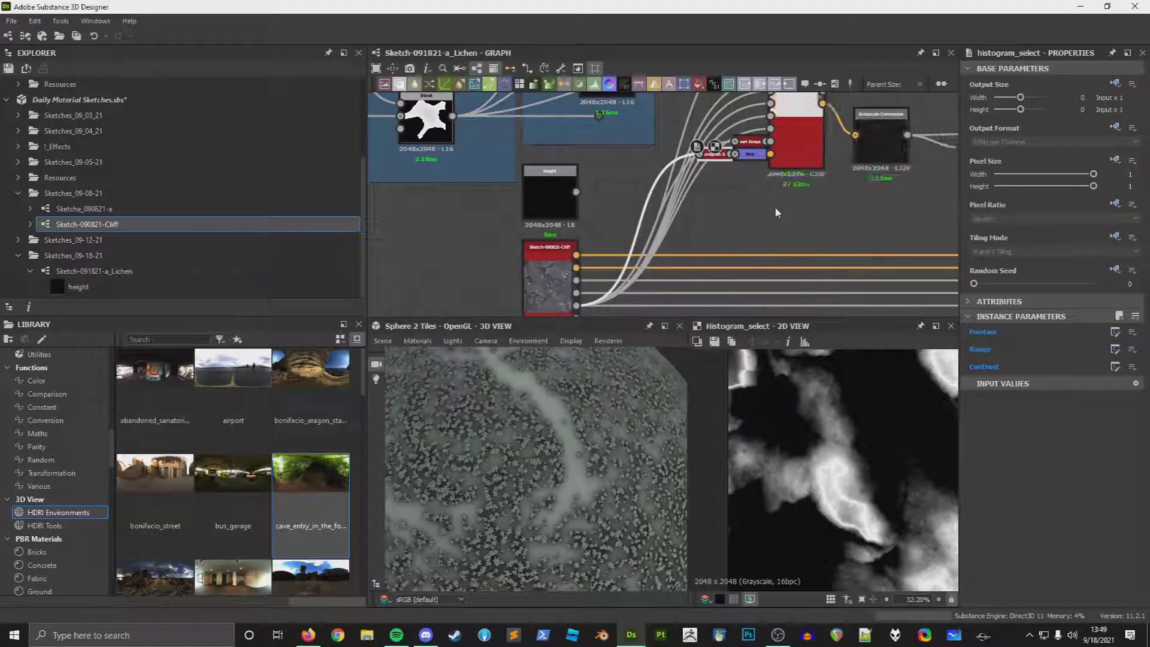
# Step: Set the Shape Splatter node's Vector Map Multiplier in the Position group to 4.2 and check the 3D preview
pyautogui.scroll(2, 774, 206)
pyautogui.click(809, 208)
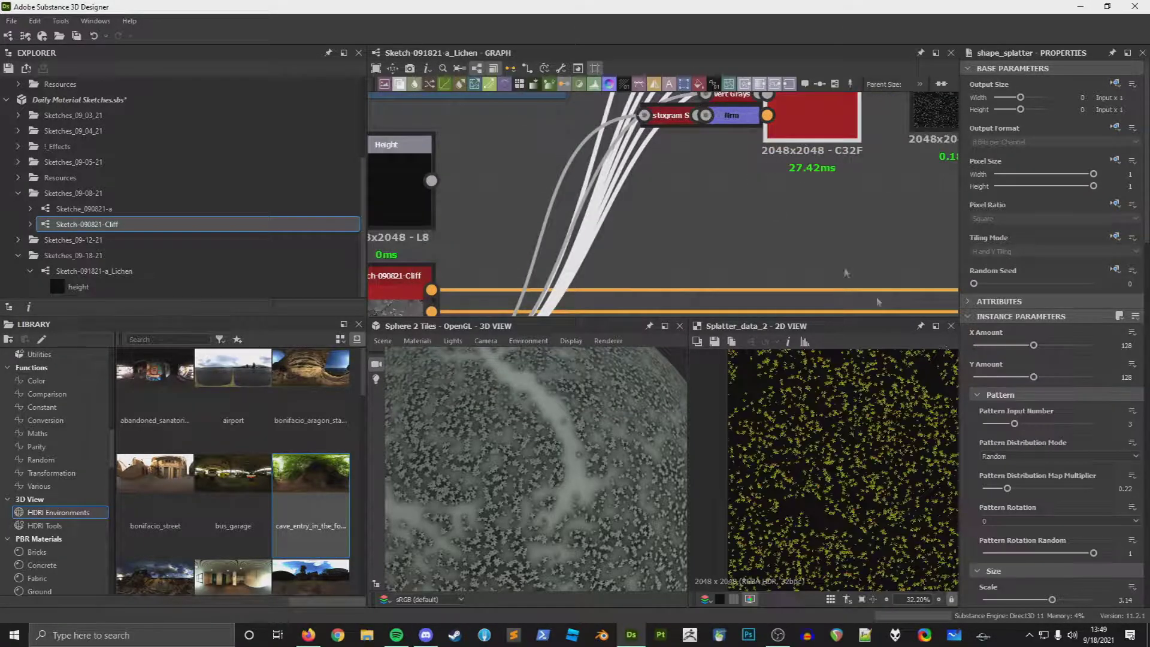
pyautogui.scroll(-10, 1025, 458)
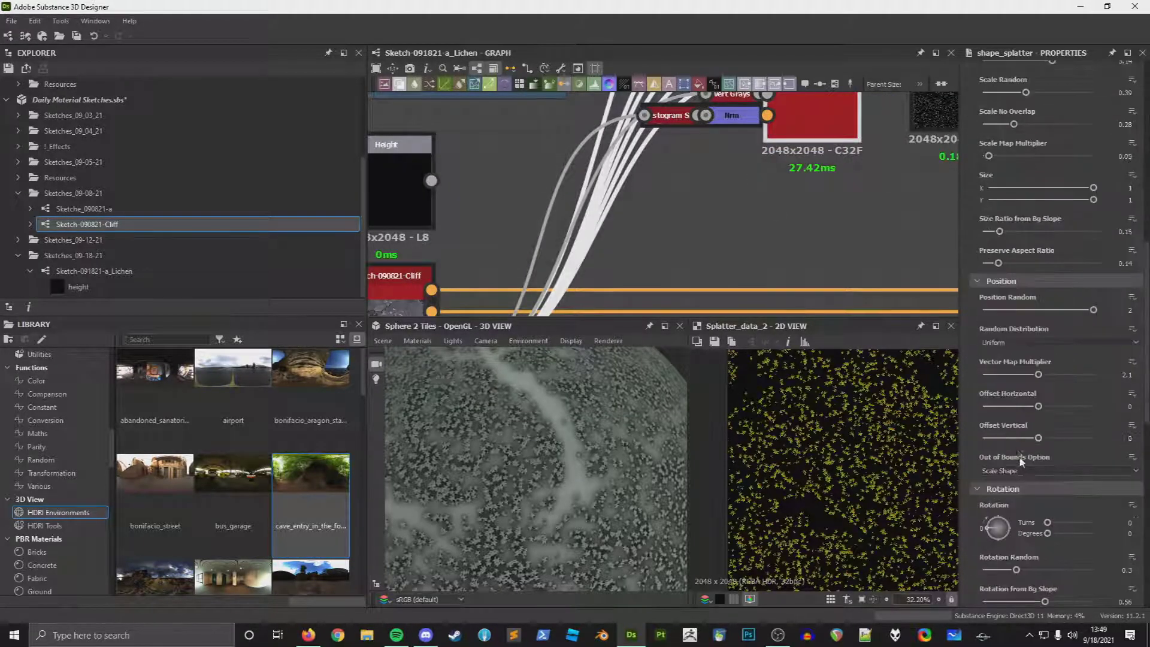
pyautogui.click(664, 115)
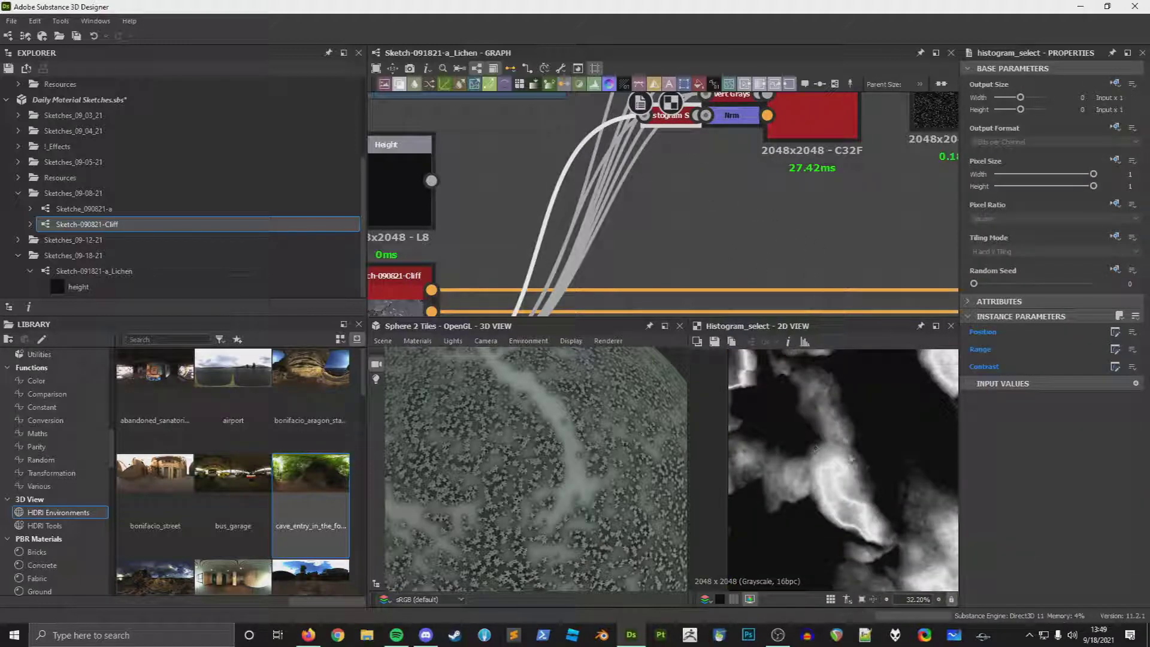
pyautogui.scroll(-3, 797, 453)
pyautogui.click(803, 117)
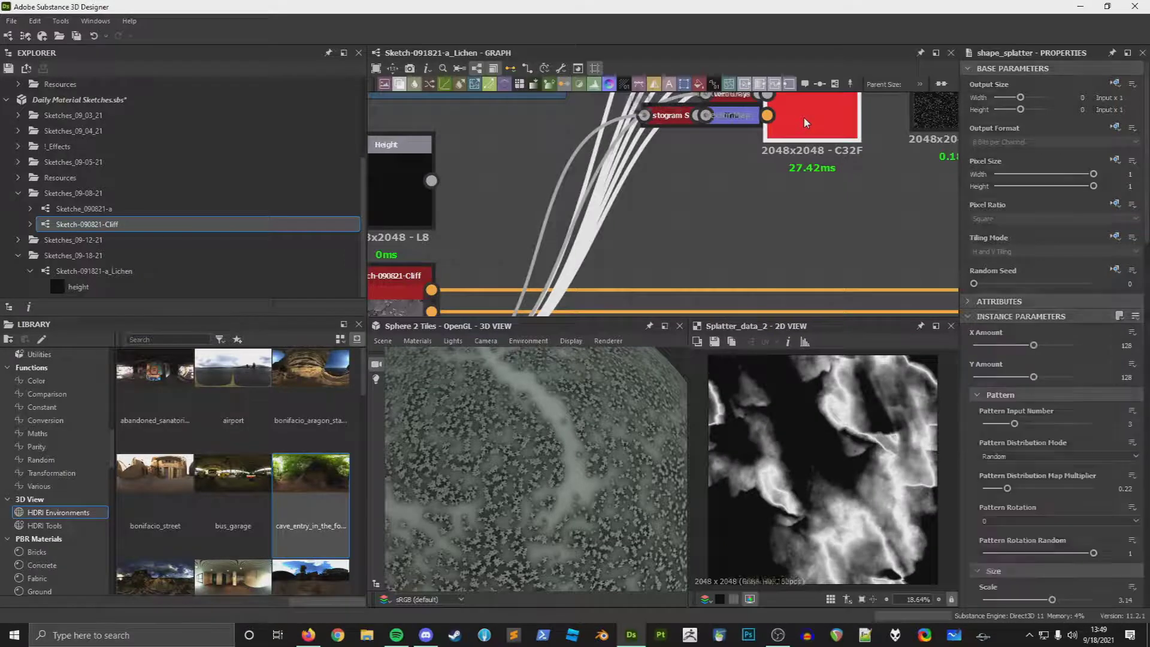
pyautogui.doubleClick(805, 122)
pyautogui.scroll(-13, 998, 440)
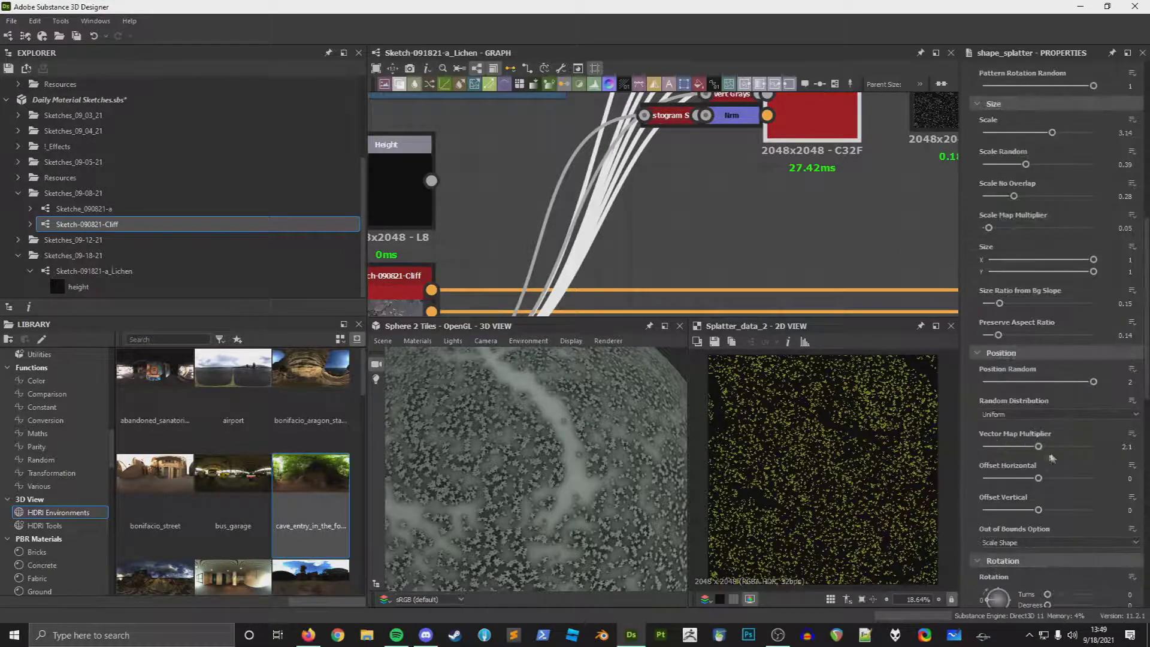
pyautogui.moveTo(1036, 447); pyautogui.dragTo(1098, 469)
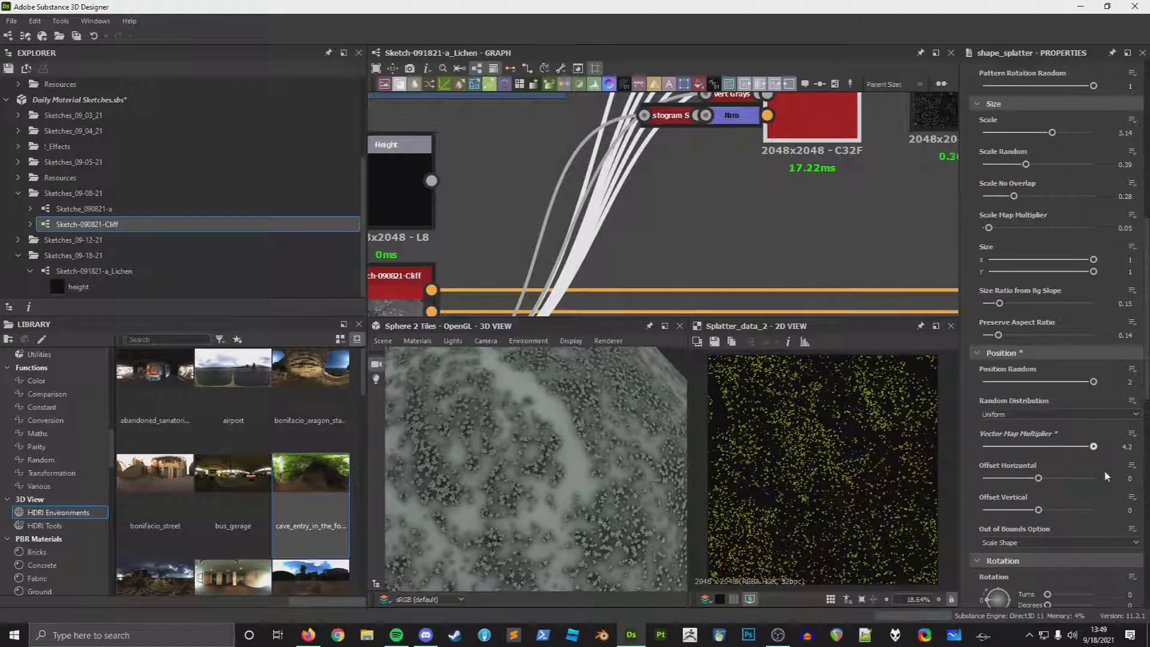
pyautogui.moveTo(553, 504); pyautogui.dragTo(513, 520)
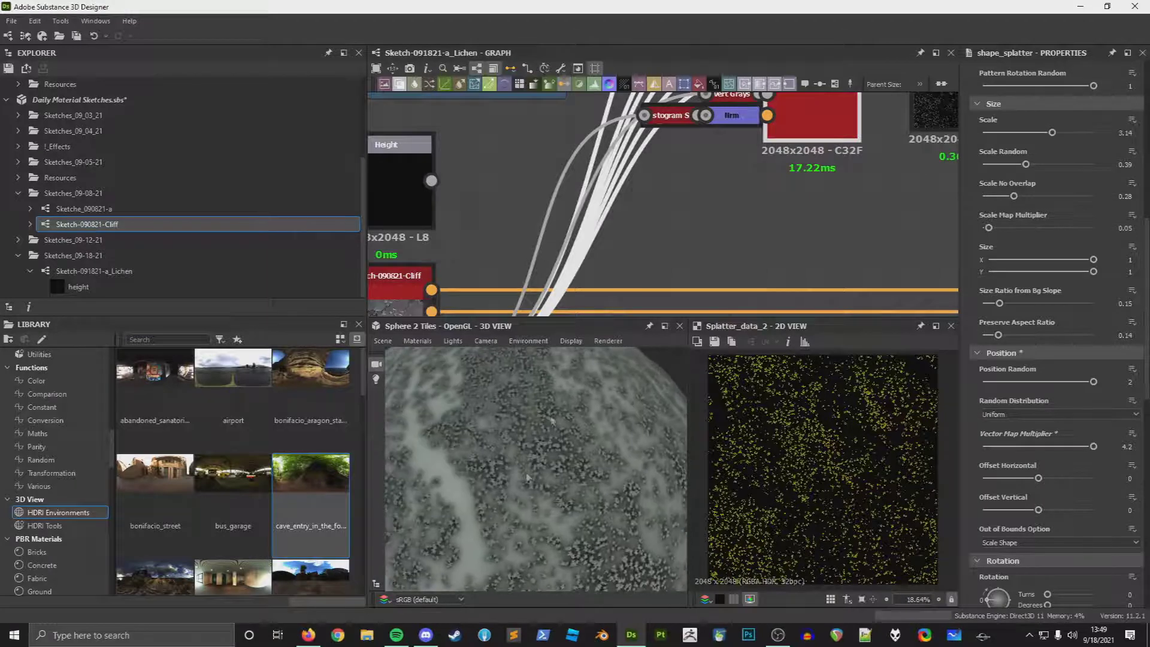
# Step: Try a negative Vector Map Multiplier in the Shape Splatter's Position group and set it to 4.45
pyautogui.doubleClick(682, 120)
pyautogui.doubleClick(810, 112)
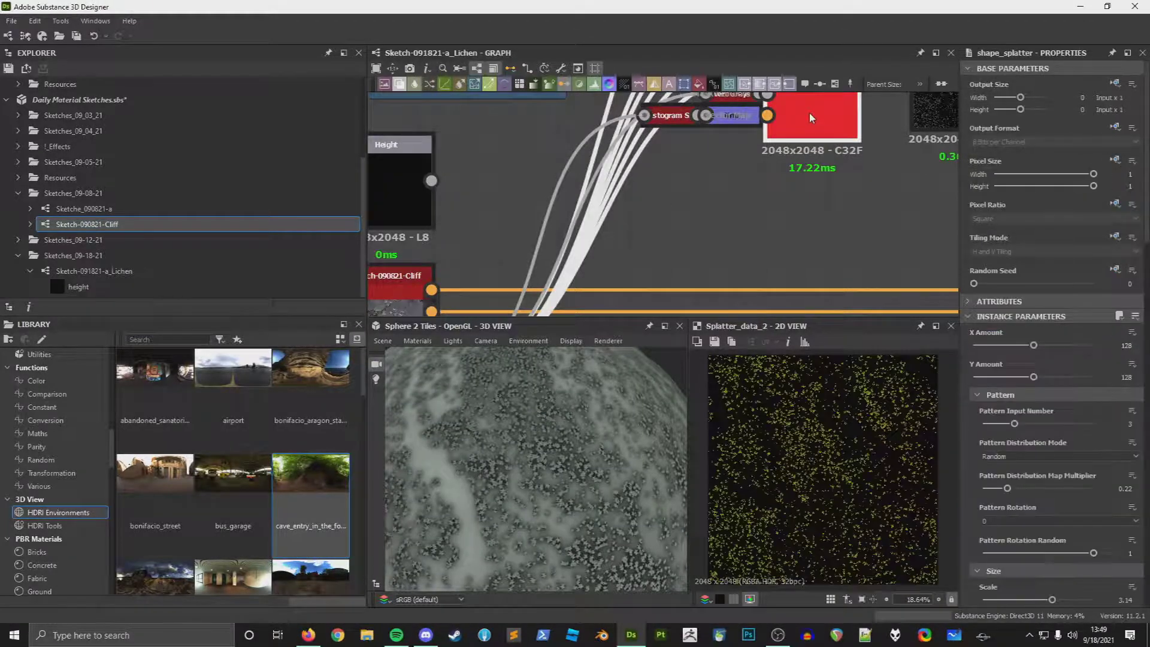
pyautogui.moveTo(741, 122); pyautogui.dragTo(716, 192, button='middle')
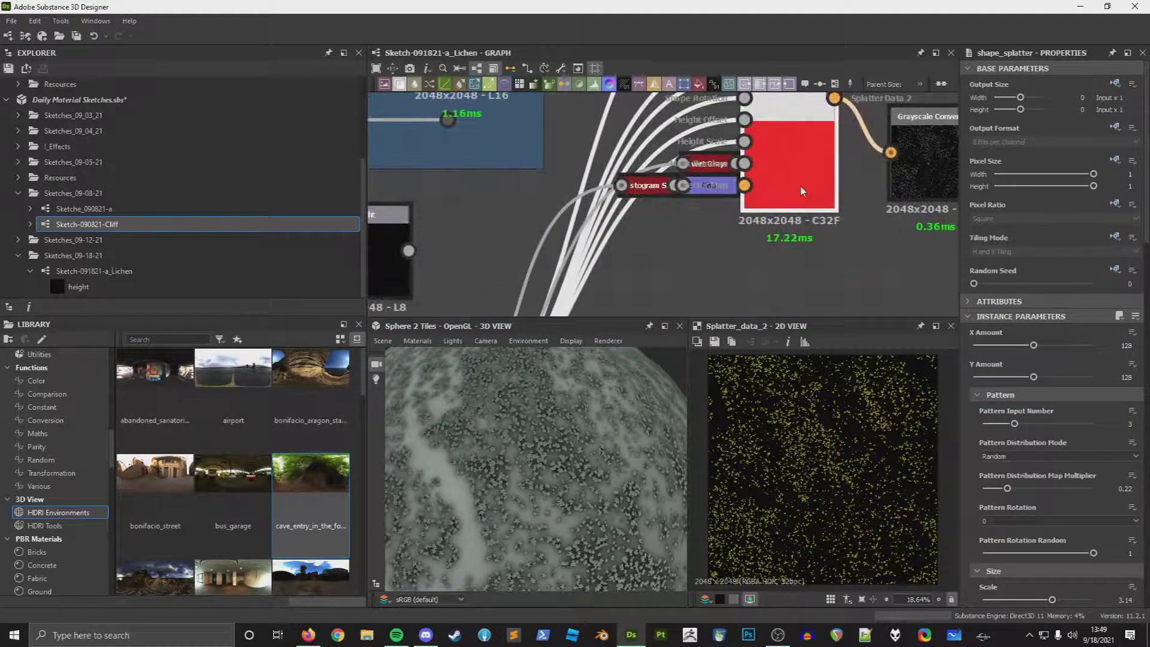
pyautogui.scroll(-7, 1040, 415)
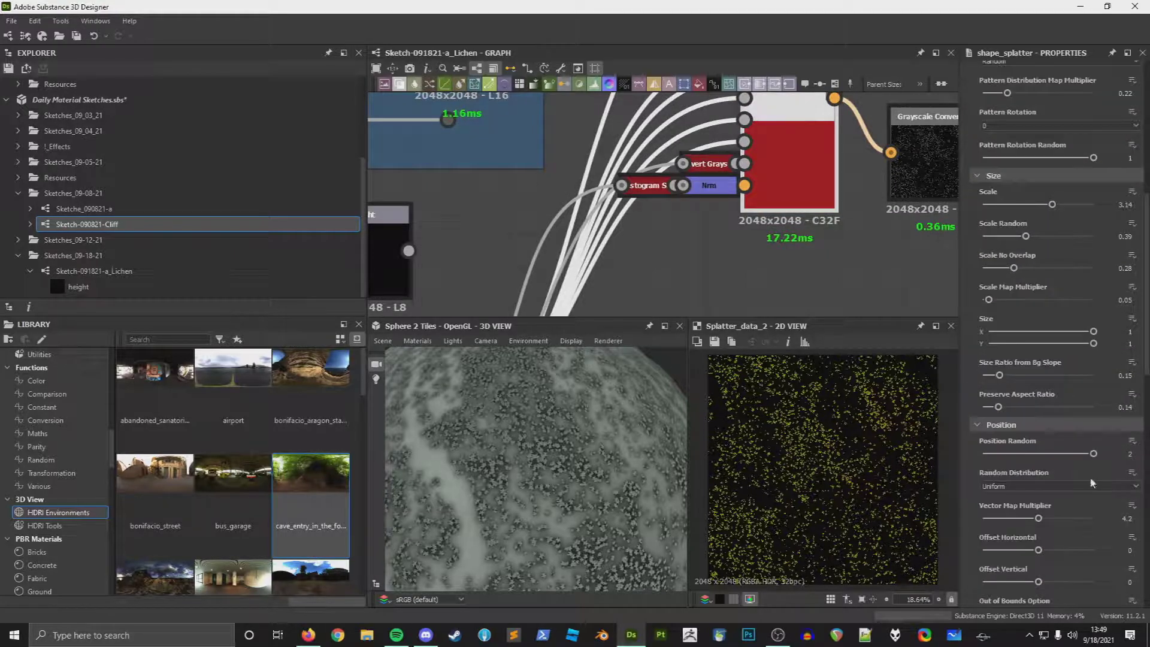
pyautogui.scroll(-8, 1095, 458)
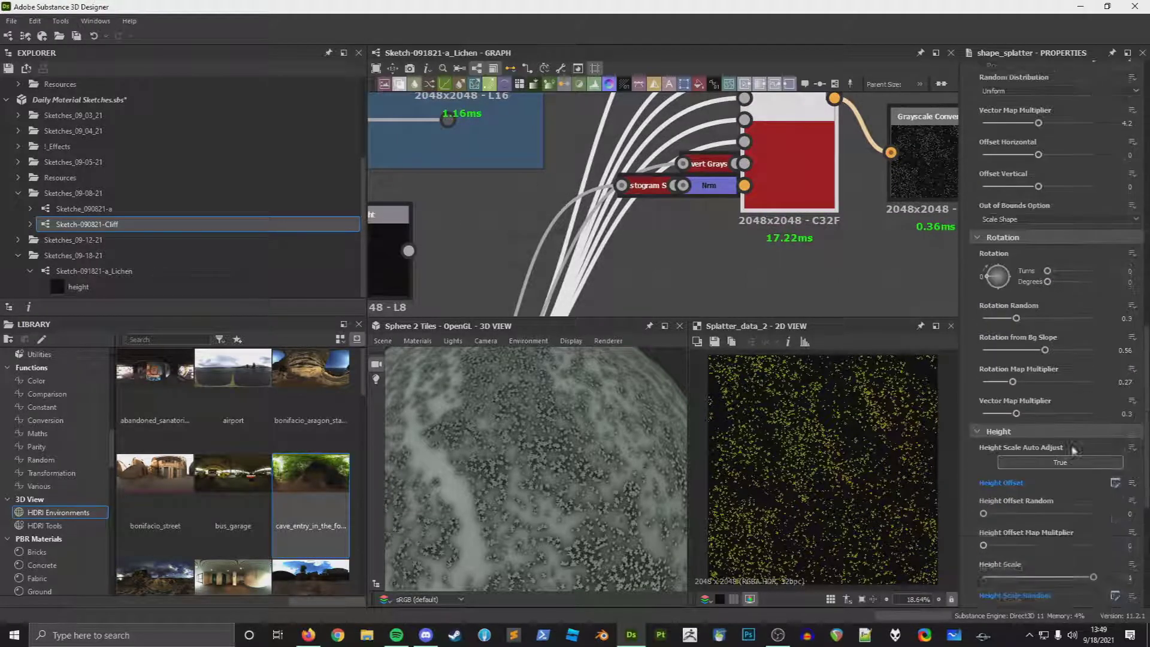
pyautogui.scroll(8, 1082, 451)
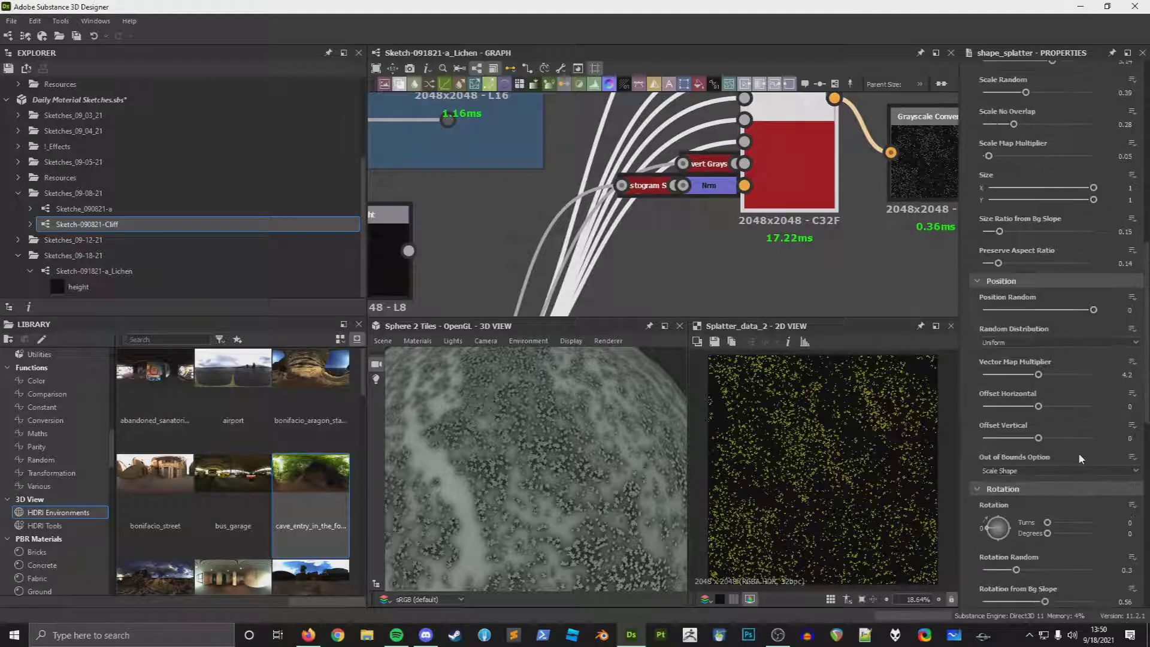
pyautogui.press('Return')
pyautogui.moveTo(1032, 376); pyautogui.dragTo(1022, 377)
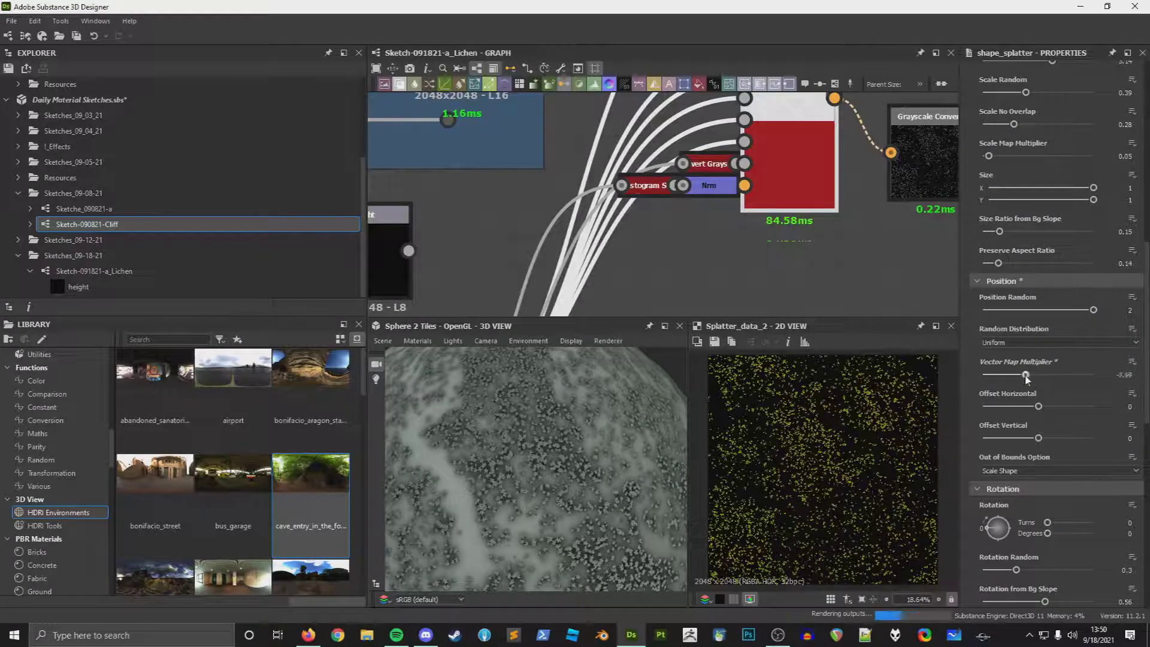
pyautogui.moveTo(1037, 381); pyautogui.dragTo(1076, 389)
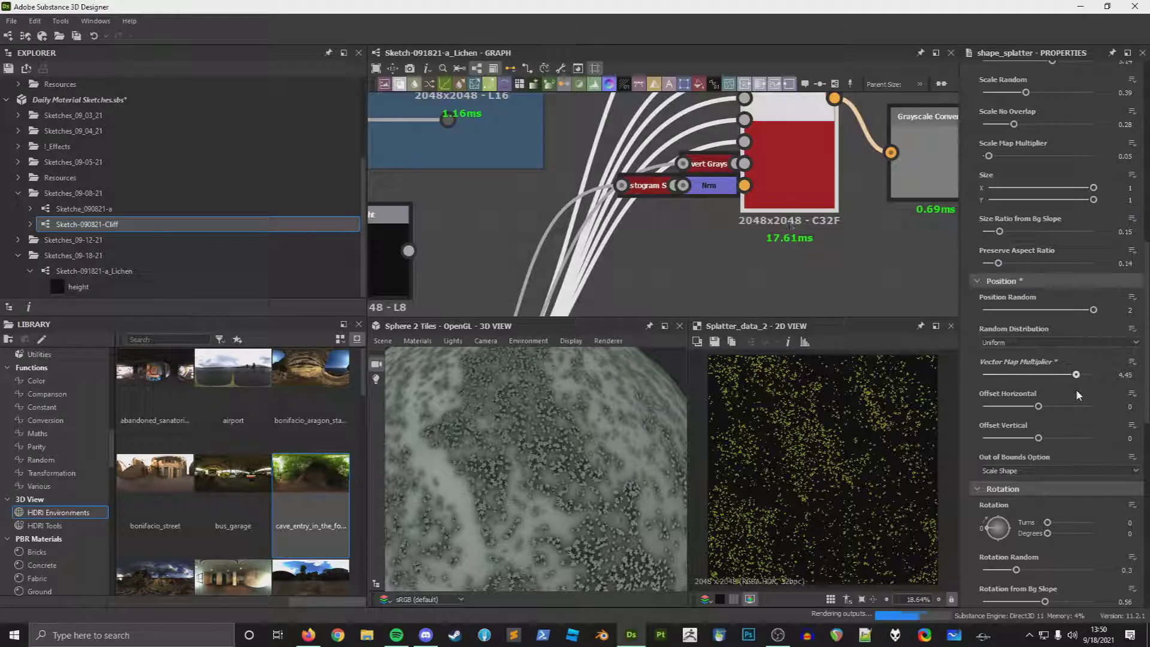
# Step: Insert an Invert Grayscale node on the link from Histogram Select to the Normal node and dock it
pyautogui.click(645, 186)
pyautogui.doubleClick(641, 192)
pyautogui.moveTo(640, 193); pyautogui.dragTo(530, 271)
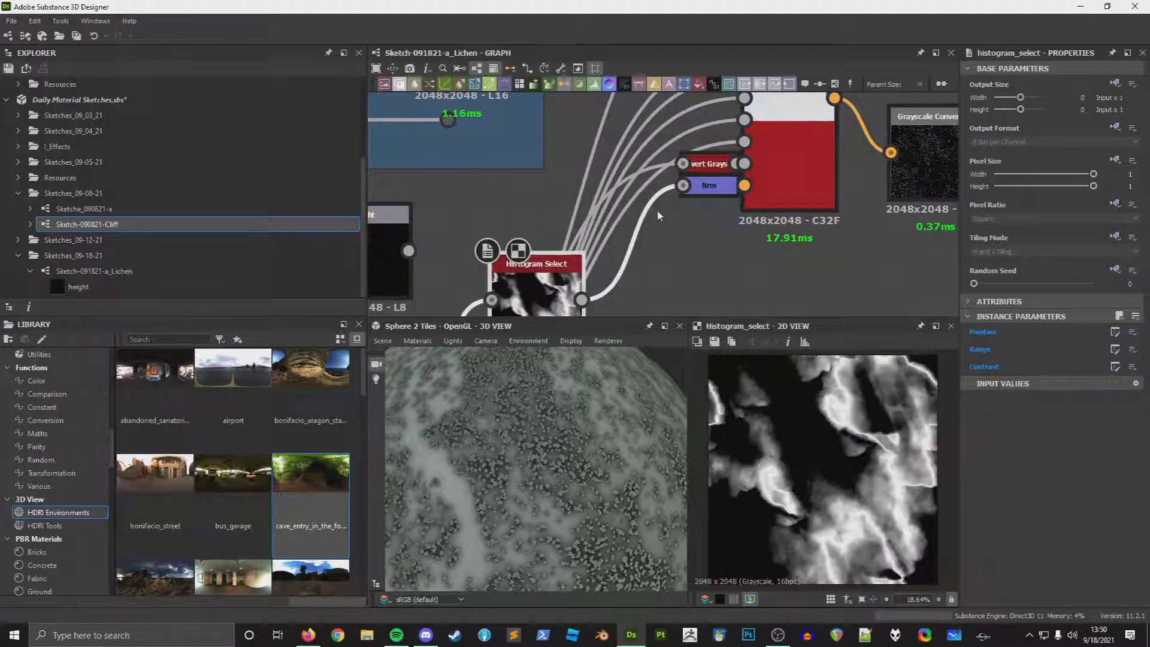
pyautogui.click(645, 221)
pyautogui.press('space')
pyautogui.write('invert')
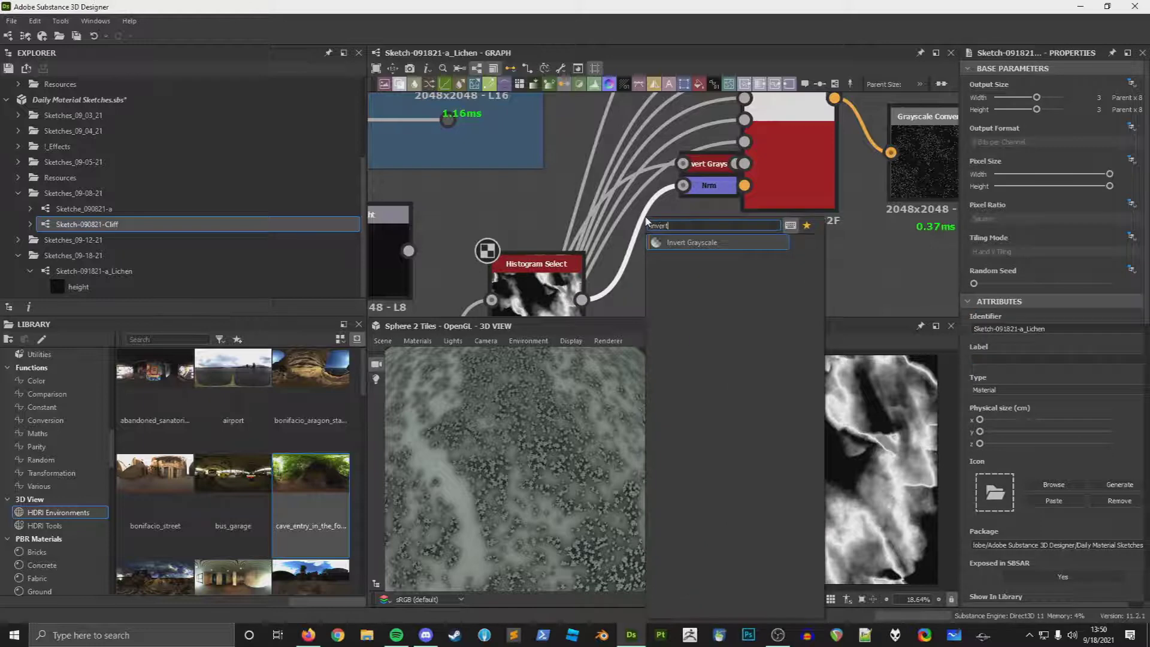
pyautogui.press('Return')
pyautogui.press('d')
# Step: Set the Shape Splatter node's Position Vector Map Multiplier to 6.83
pyautogui.doubleClick(818, 179)
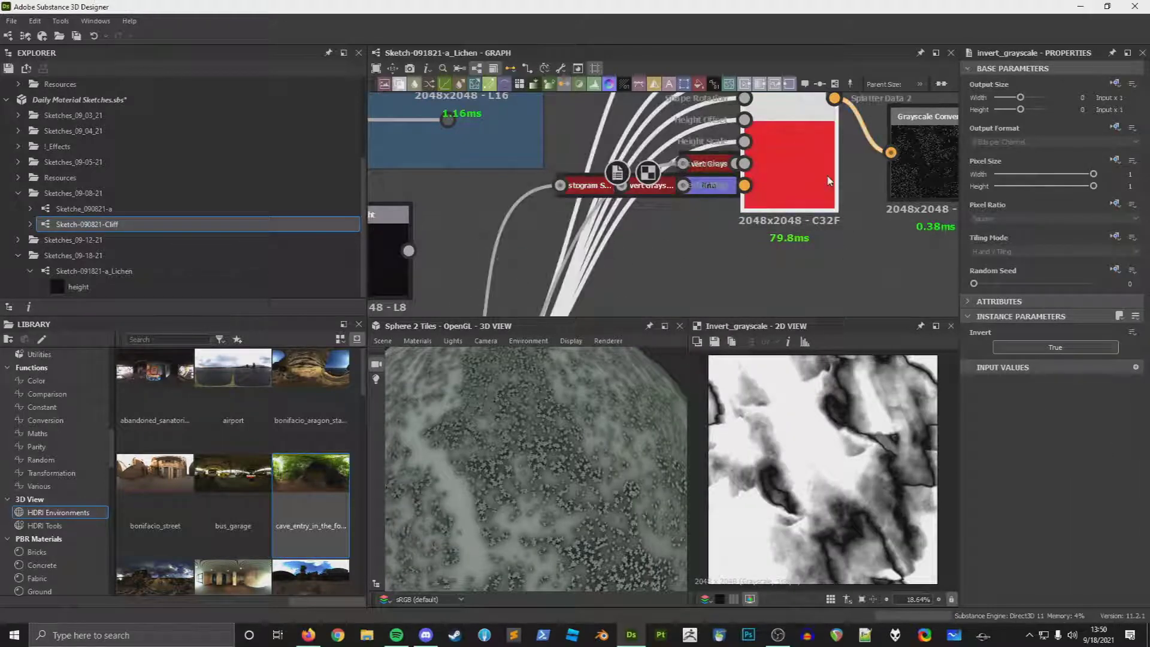
pyautogui.doubleClick(582, 184)
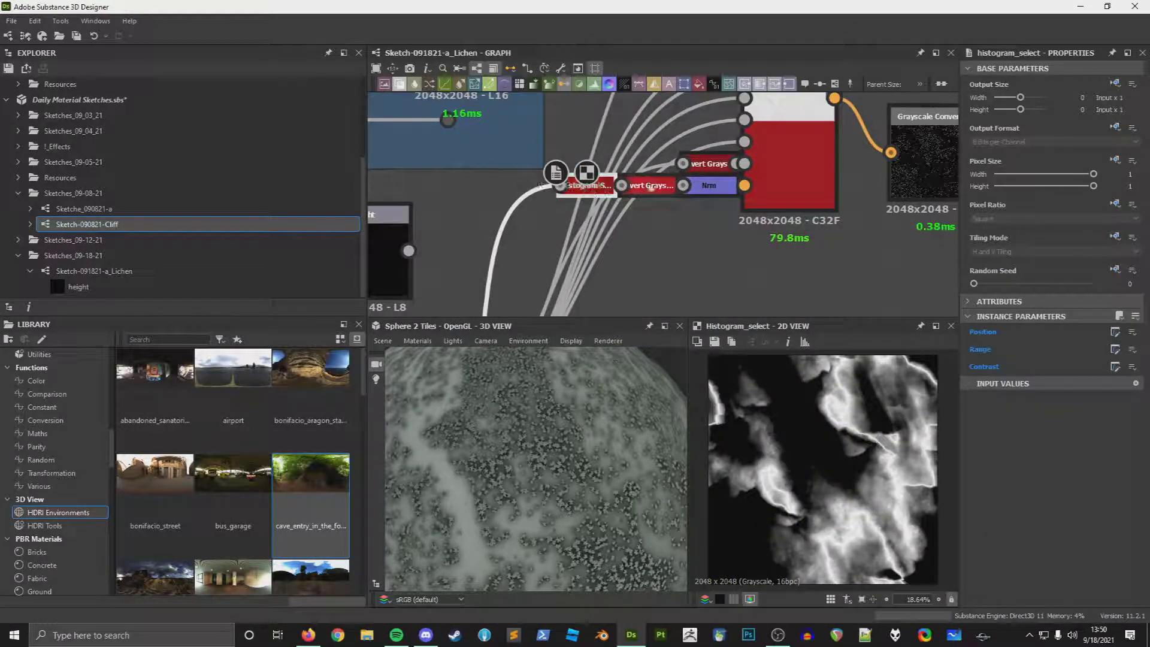
pyautogui.doubleClick(797, 175)
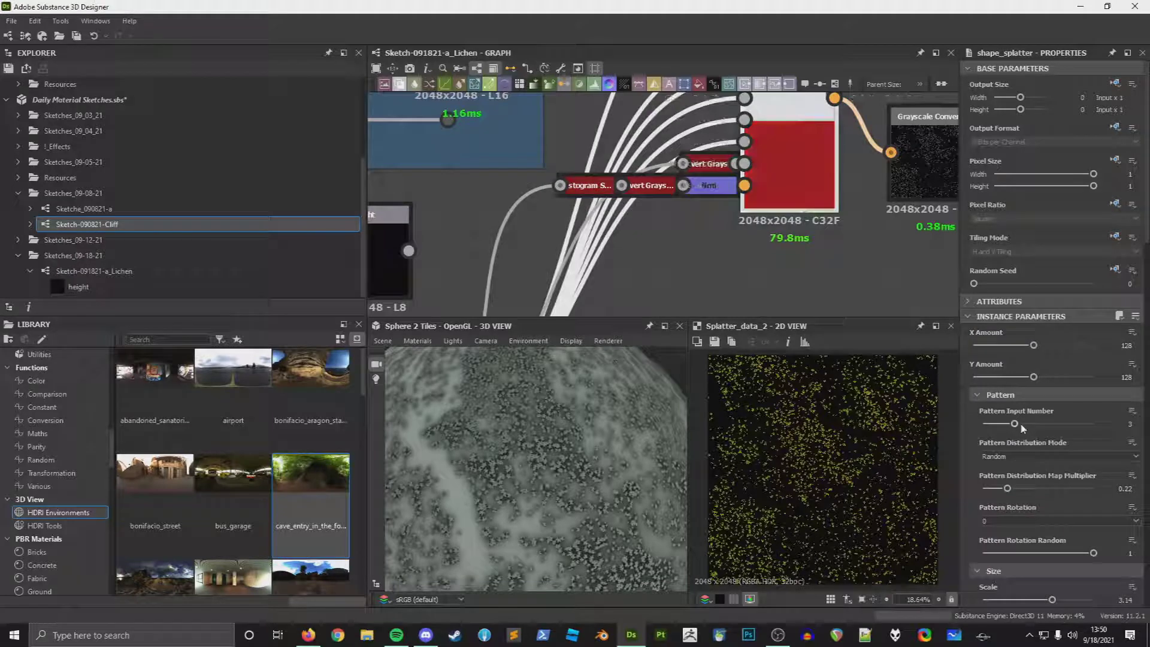
pyautogui.scroll(-5, 1021, 426)
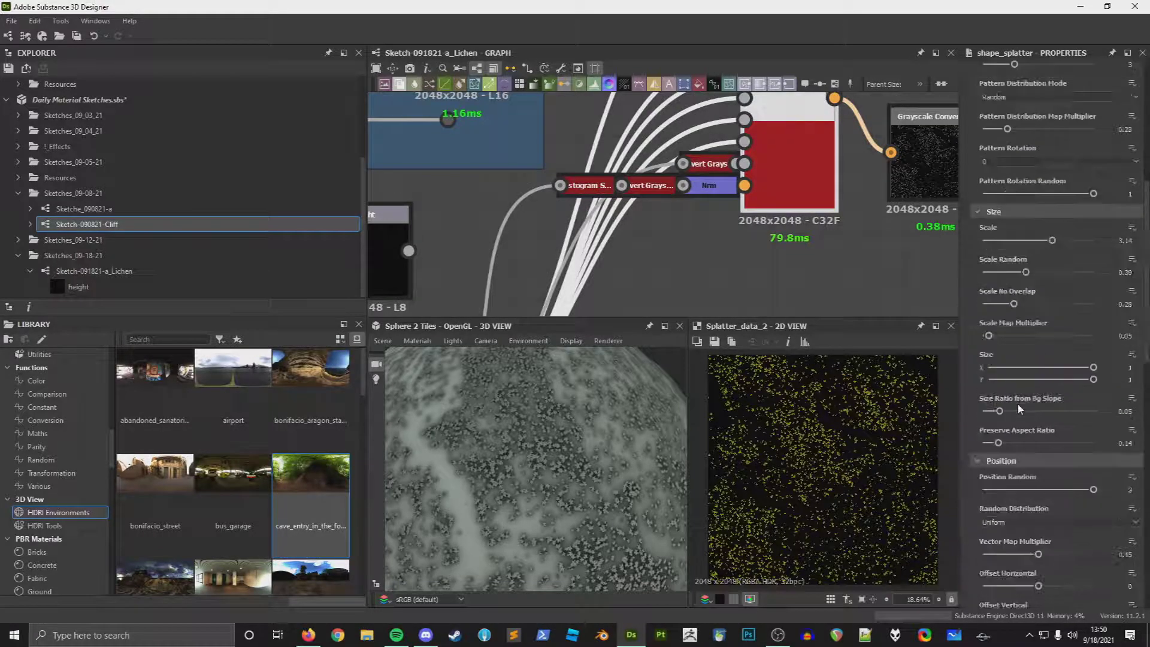
pyautogui.scroll(-2, 1018, 403)
pyautogui.moveTo(1037, 446); pyautogui.dragTo(1068, 447)
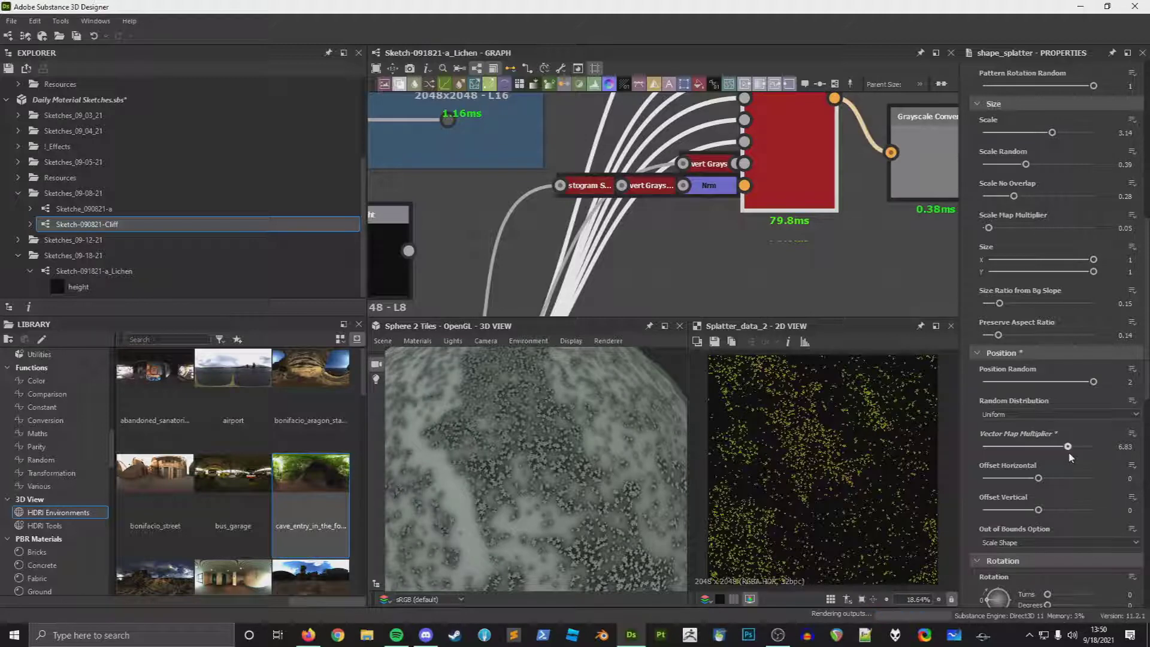
# Step: Compare the mask with the Invert Grayscale node's Invert option off and on, and remove that node from the chain
pyautogui.doubleClick(651, 190)
pyautogui.click(1041, 346)
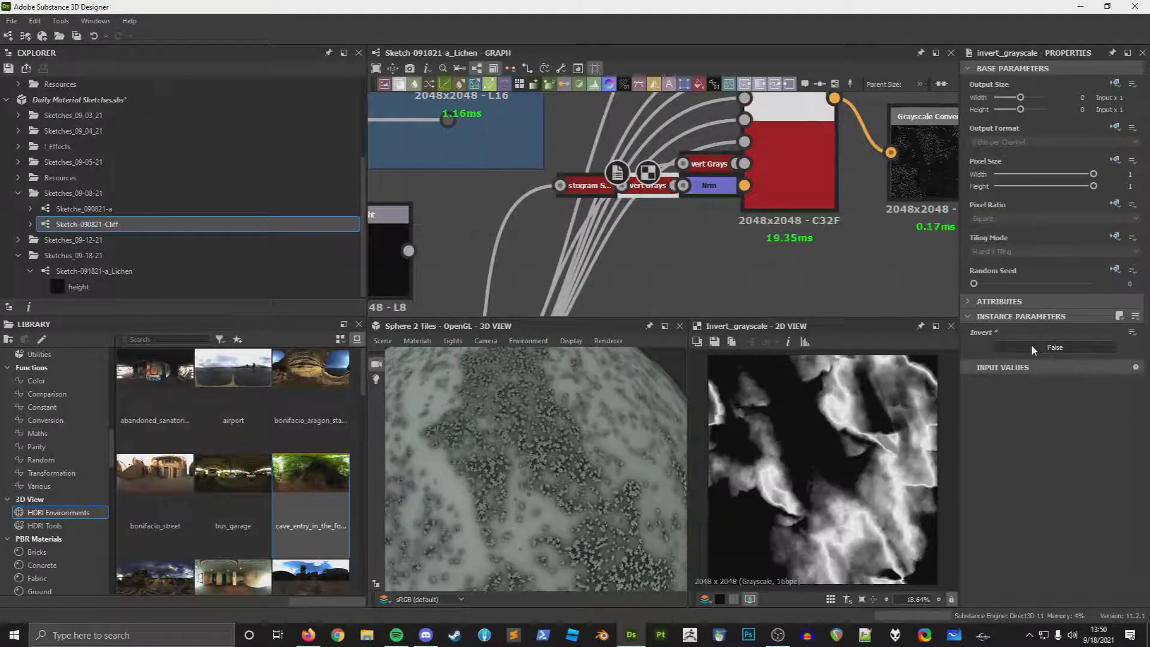
pyautogui.click(1031, 347)
pyautogui.click(1033, 349)
pyautogui.click(1032, 349)
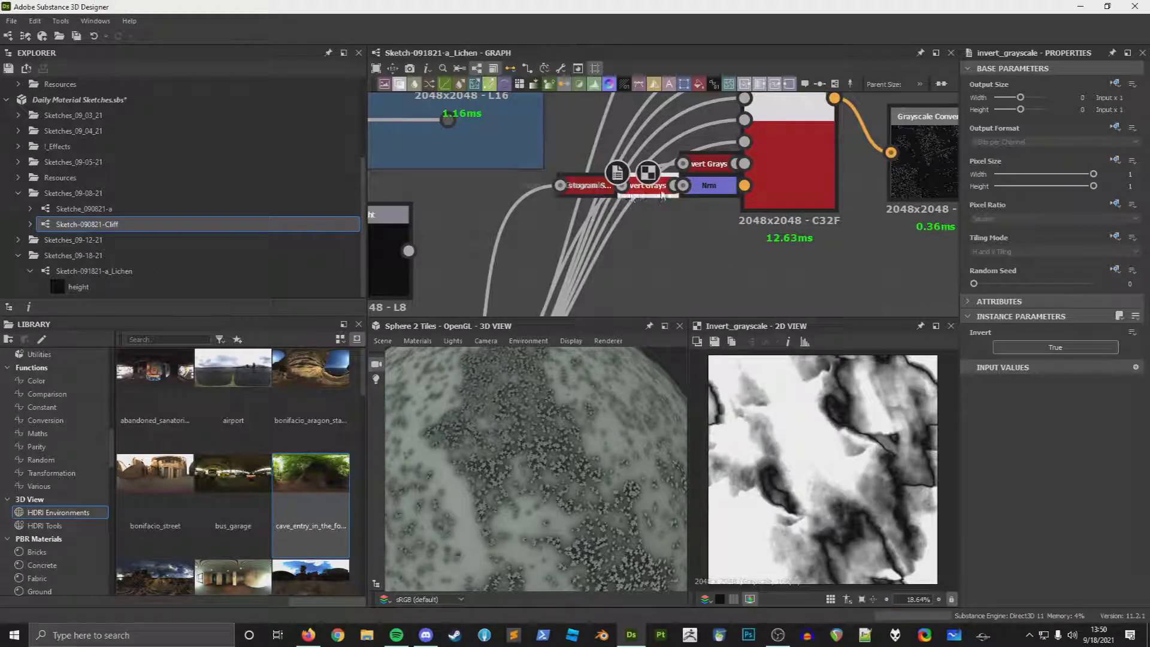
pyautogui.doubleClick(709, 185)
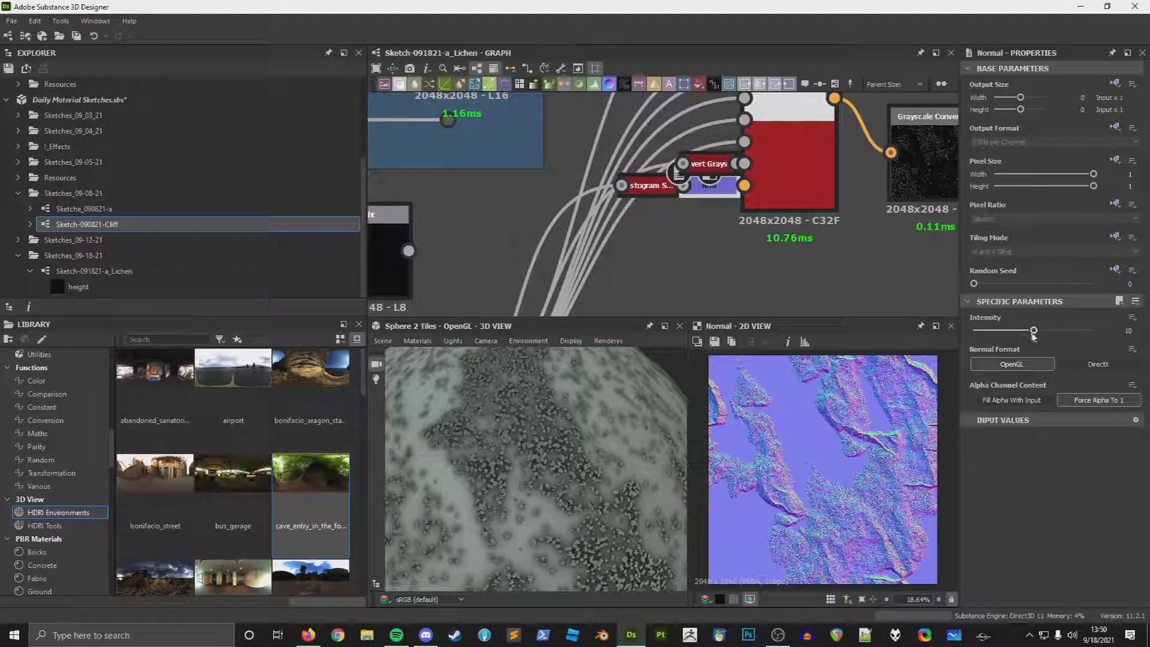
pyautogui.doubleClick(765, 189)
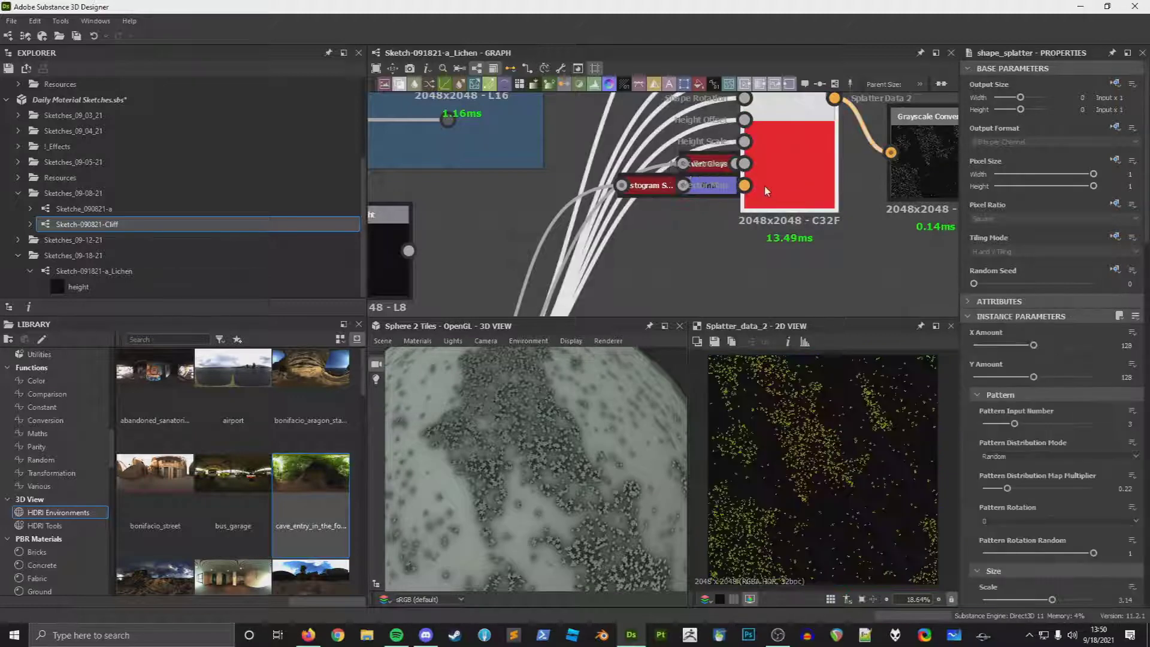
# Step: Undock the Histogram Select node and add an Invert Grayscale node again between it and the Normal node, leaving it undocked
pyautogui.doubleClick(659, 187)
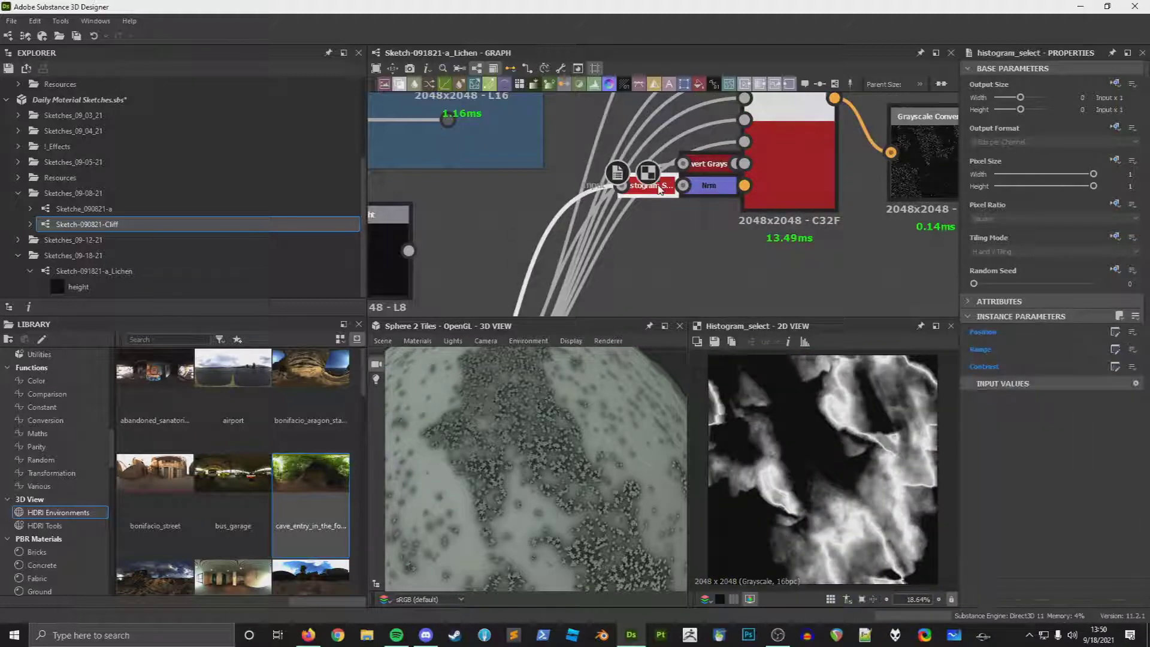
pyautogui.press('d')
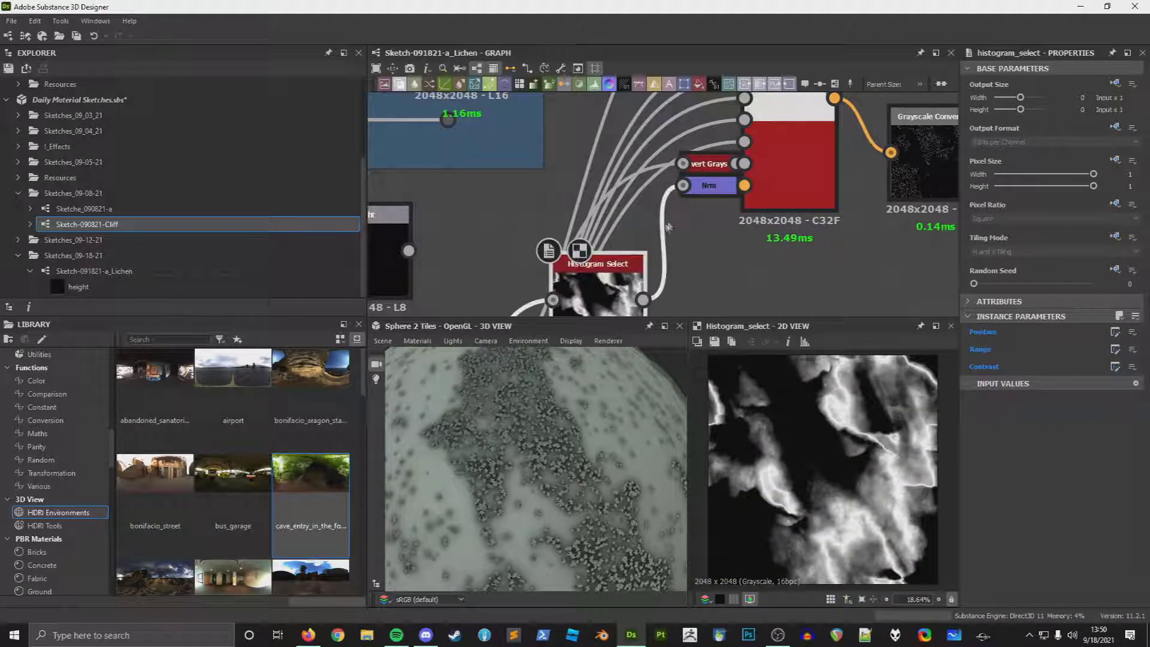
pyautogui.press('space')
pyautogui.write('invert')
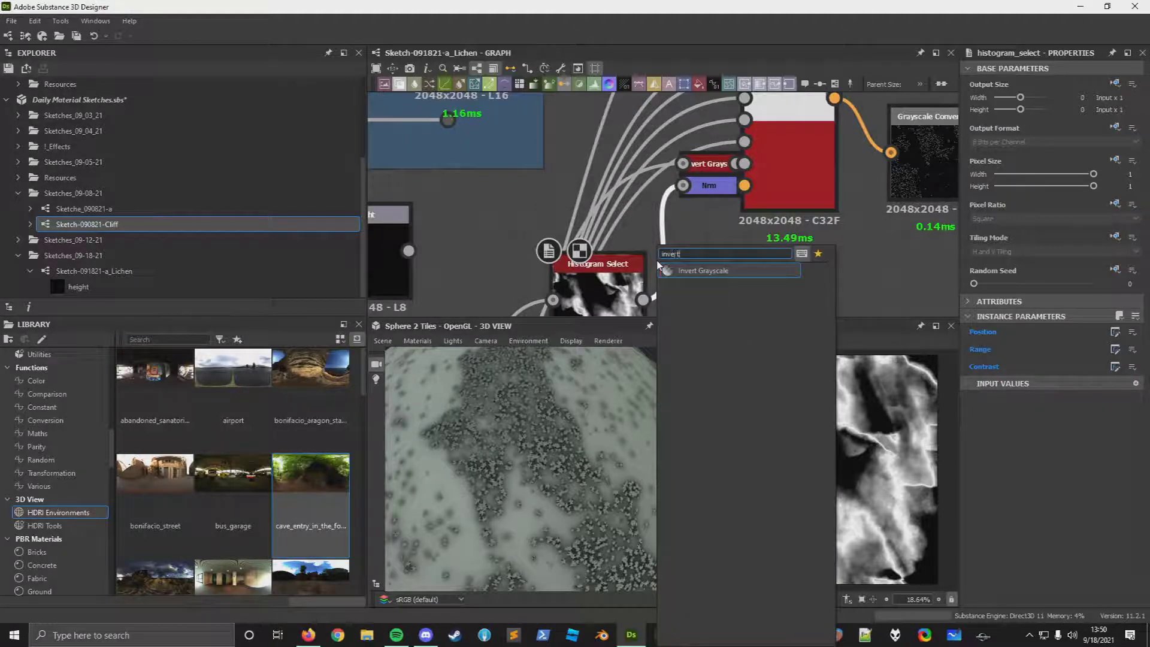
pyautogui.press('Return')
pyautogui.press('d')
pyautogui.press('d')
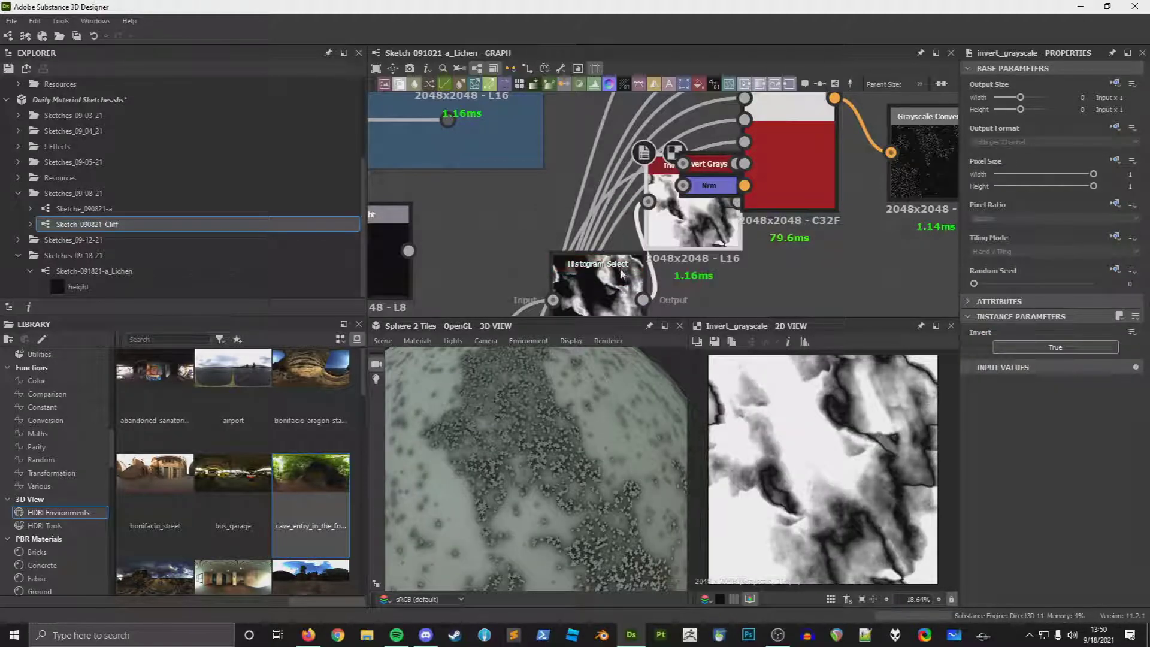
# Step: Reset the Histogram Select node's exposed Contrast parameter and set its value to 1
pyautogui.doubleClick(607, 270)
pyautogui.click(1132, 367)
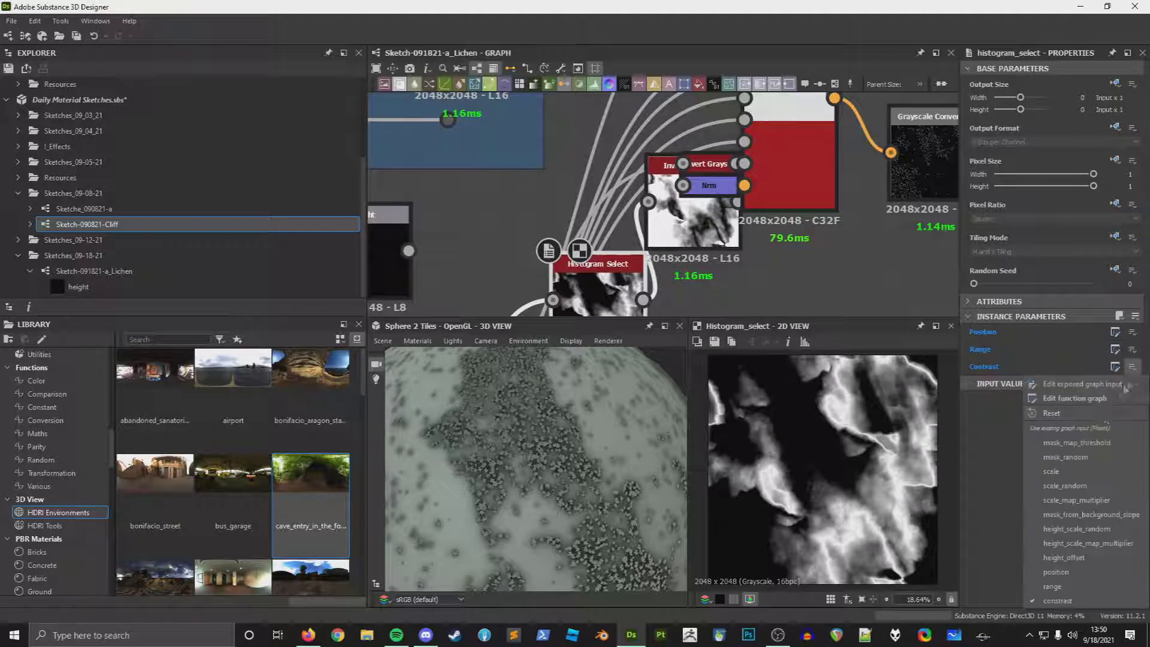
pyautogui.click(1097, 414)
pyautogui.moveTo(974, 381); pyautogui.dragTo(1038, 384)
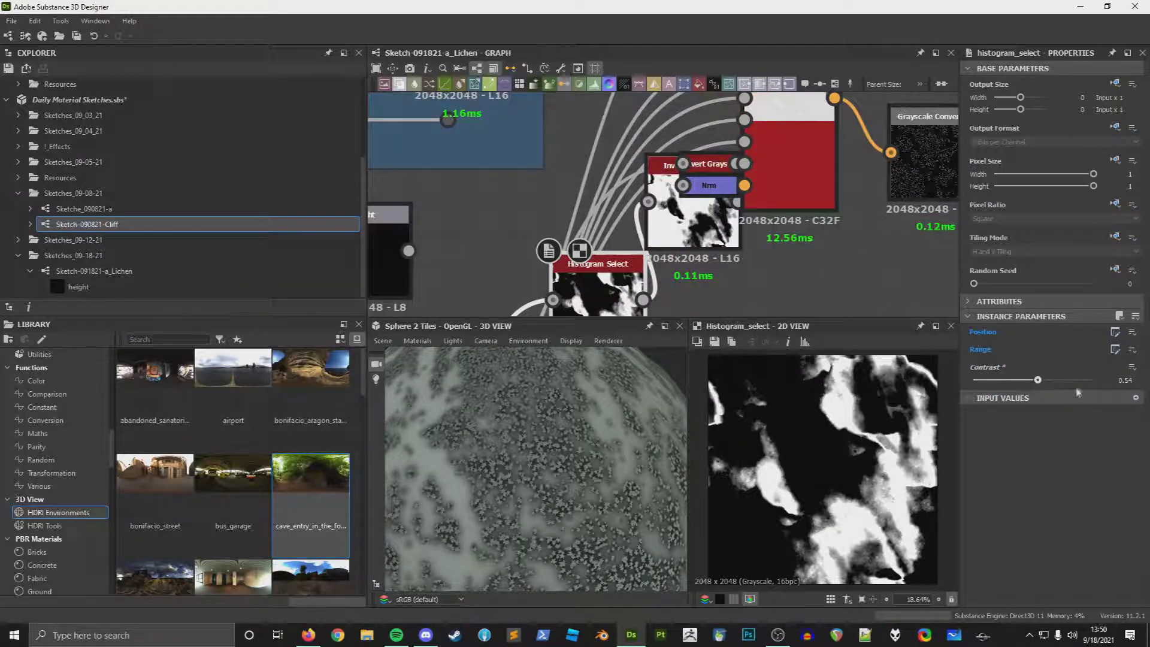
pyautogui.moveTo(1066, 383); pyautogui.dragTo(1132, 384)
# Step: Compare the Shape Splatter's Splatter Data 2 output with the Histogram Select mask and its inverted version
pyautogui.click(783, 168)
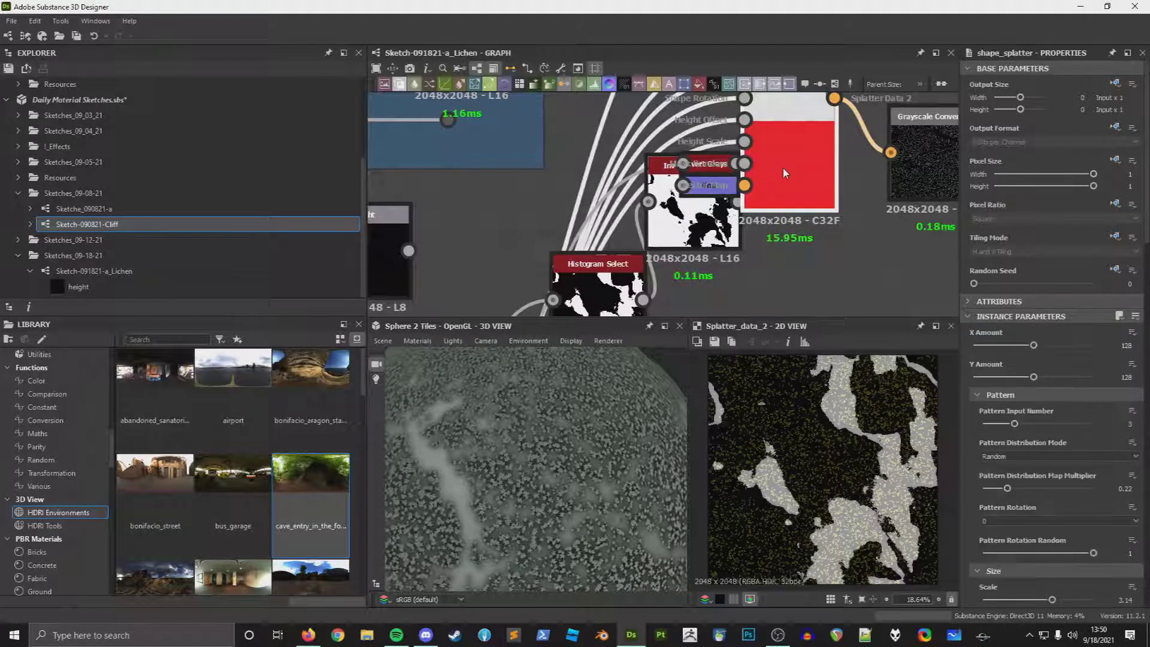
pyautogui.click(683, 244)
pyautogui.click(599, 264)
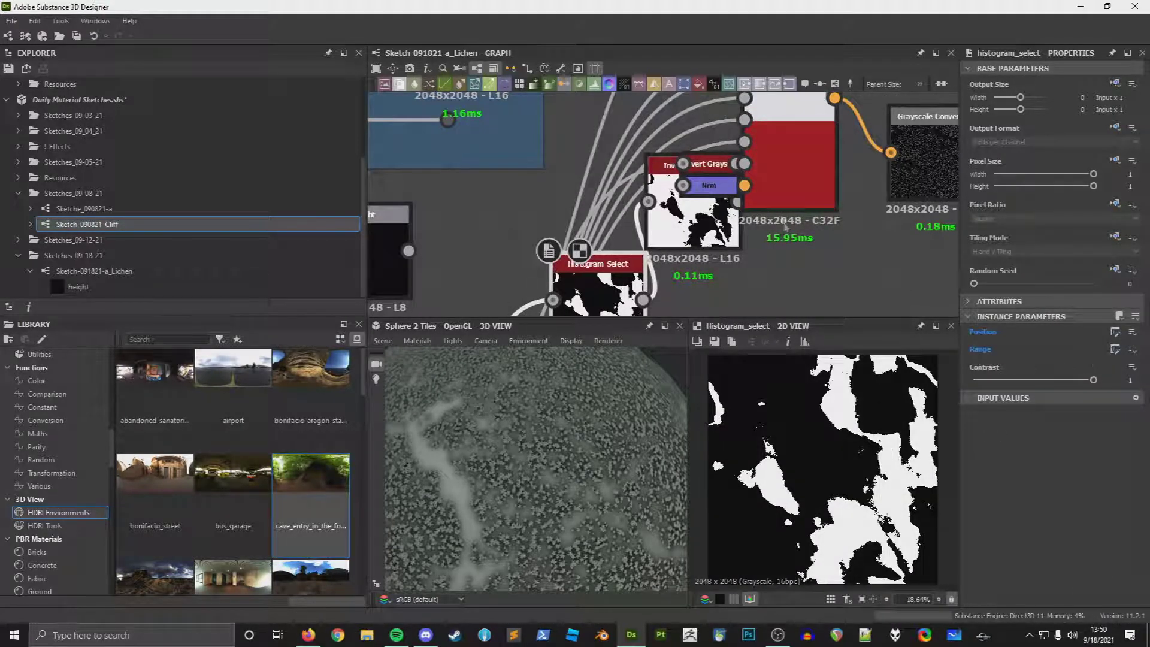
pyautogui.click(783, 195)
pyautogui.click(718, 245)
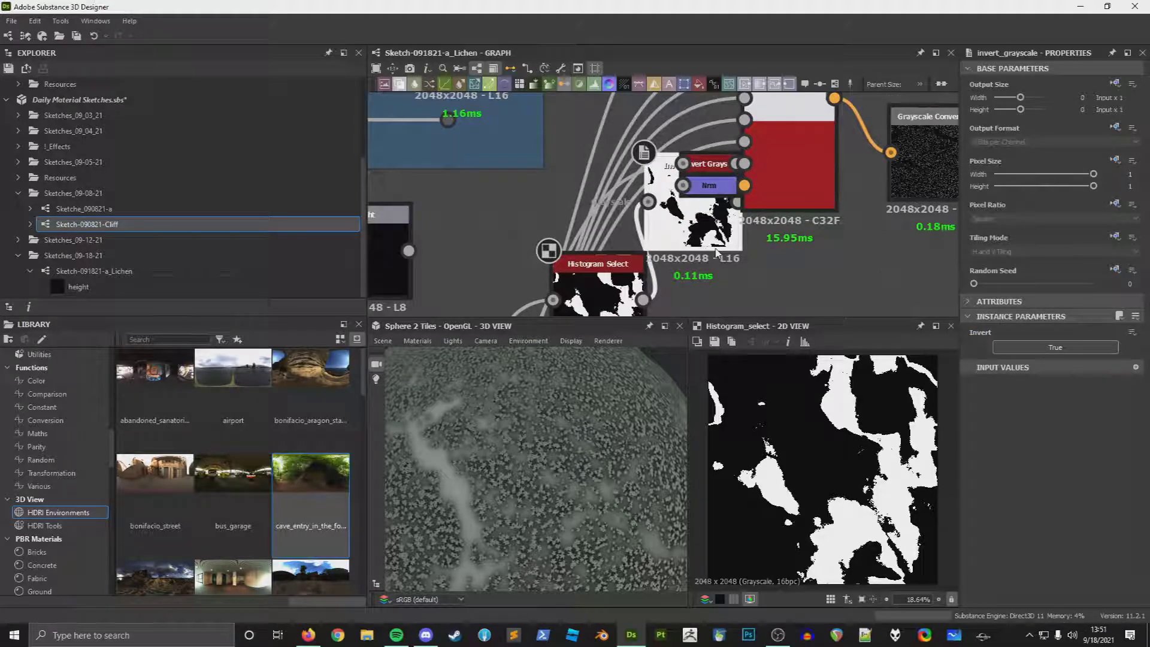
pyautogui.click(750, 201)
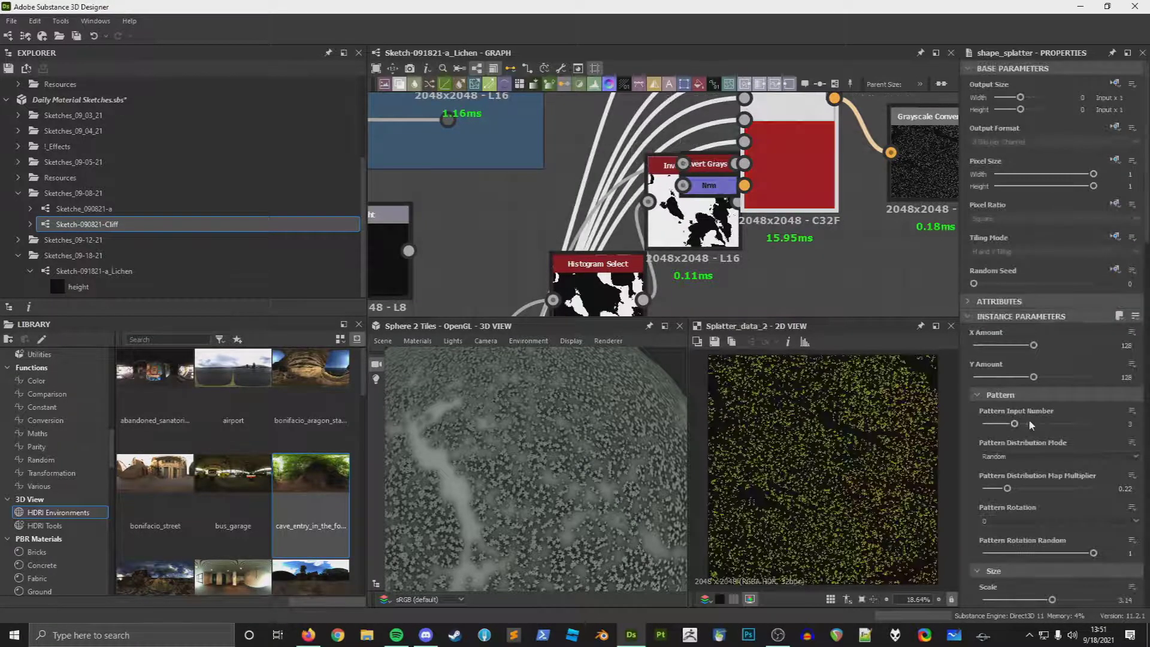
# Step: Raise the Shape Splatter's Vector Map Multiplier to 13.76
pyautogui.scroll(-6, 1031, 424)
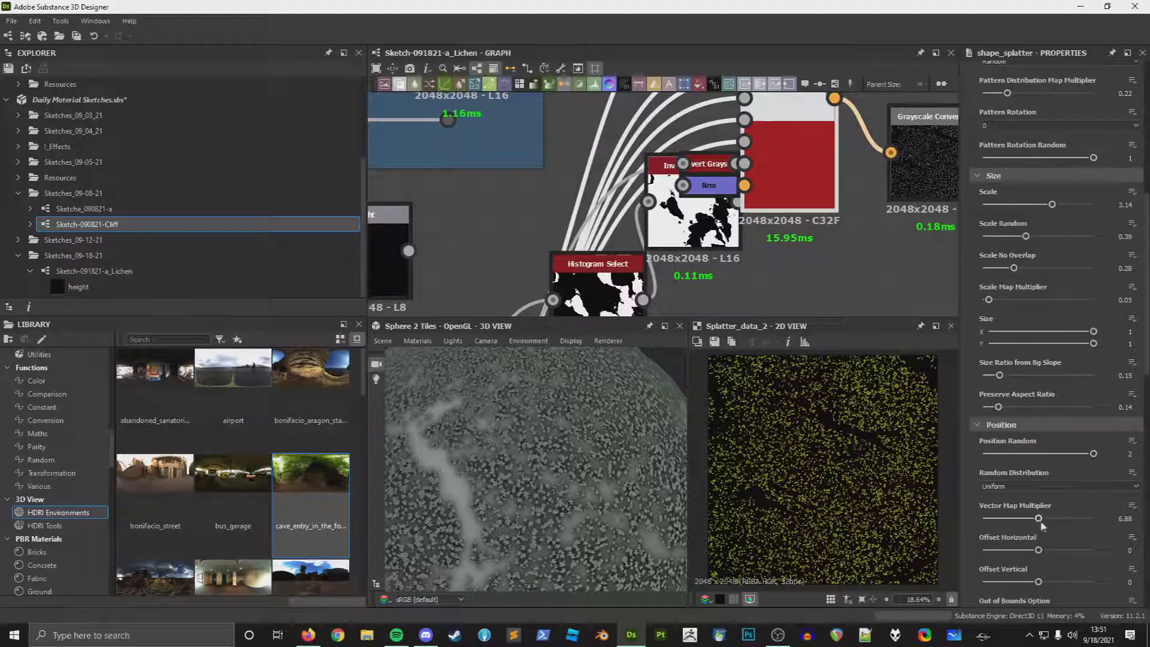
pyautogui.moveTo(1039, 519); pyautogui.dragTo(1061, 525)
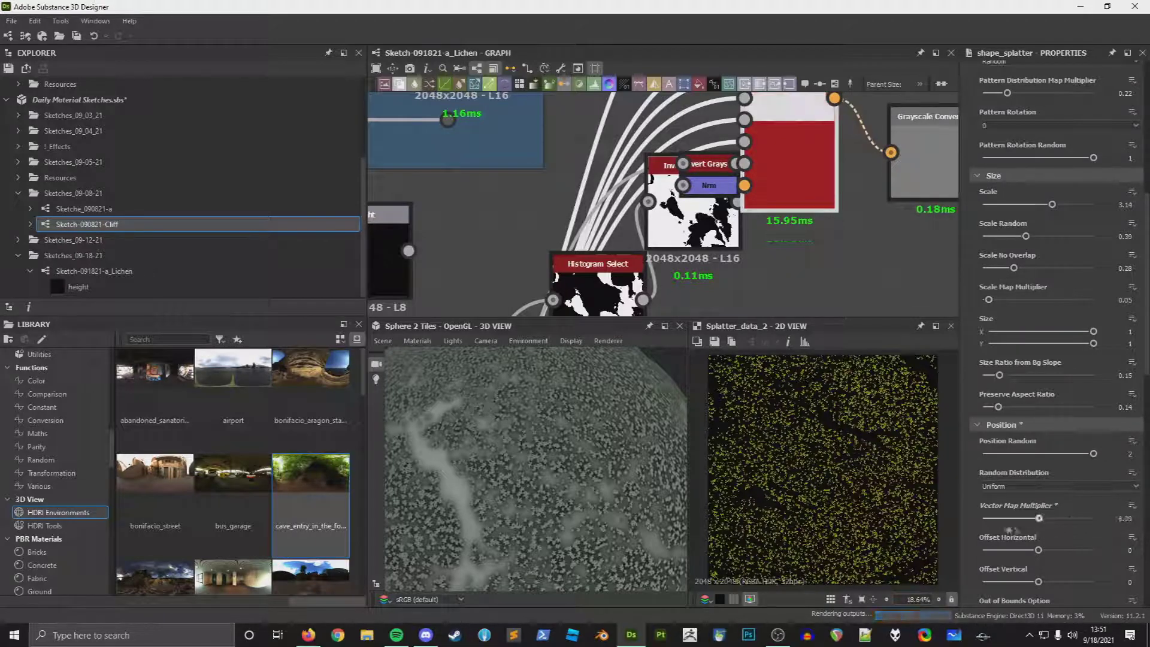
pyautogui.moveTo(1038, 519); pyautogui.dragTo(1137, 539)
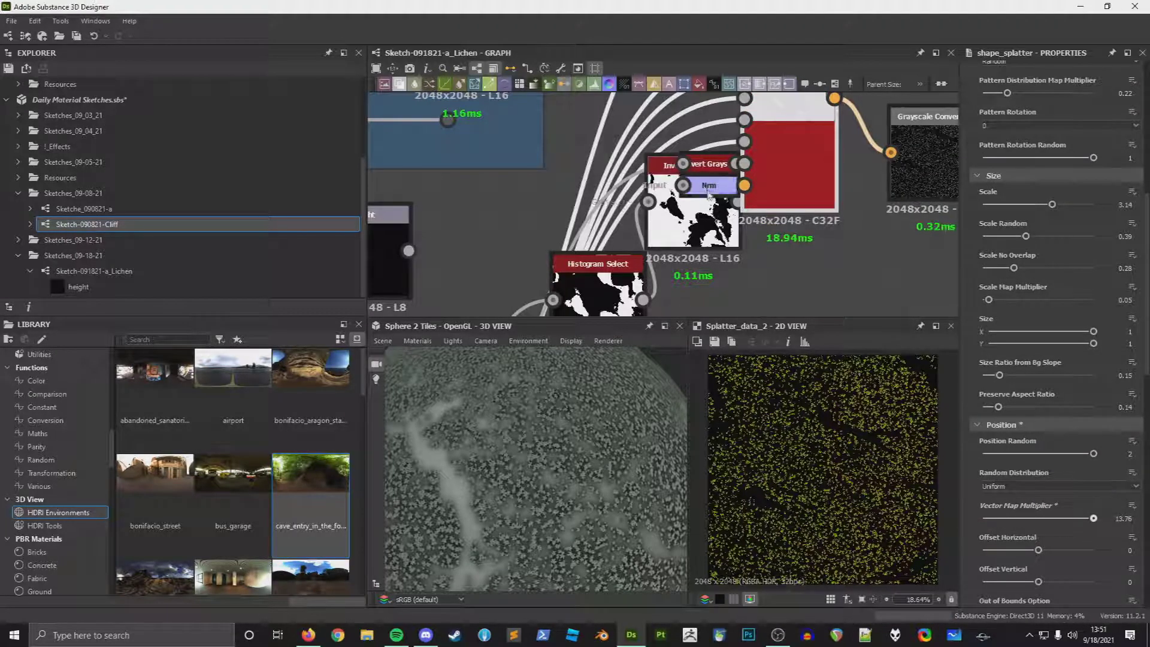
# Step: Soften the Histogram Select mask by setting its Contrast to 0.62
pyautogui.doubleClick(708, 185)
pyautogui.doubleClick(574, 263)
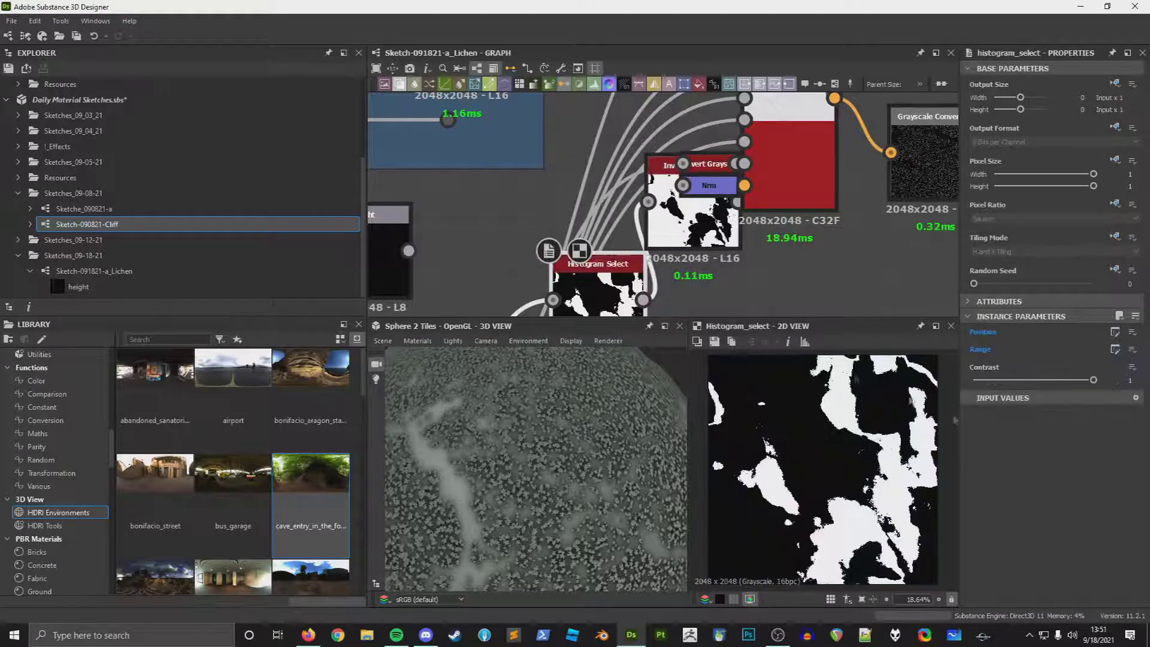
pyautogui.moveTo(1085, 384); pyautogui.dragTo(1049, 384)
pyautogui.moveTo(736, 240); pyautogui.dragTo(757, 234, button='middle')
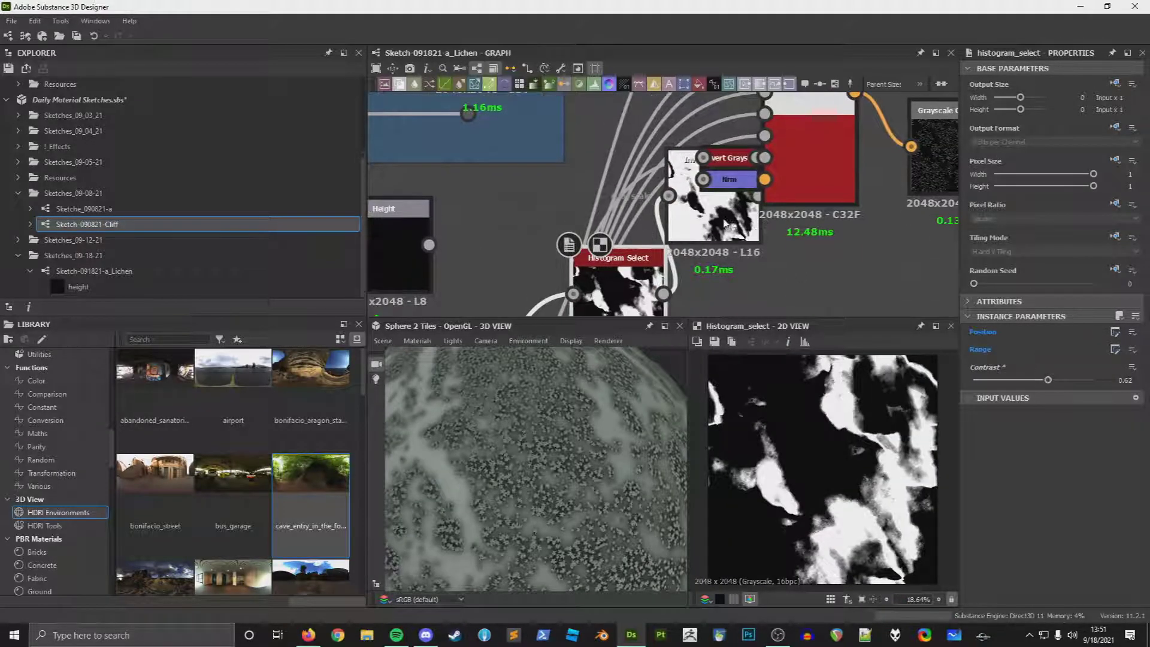
# Step: Compare the softened, inverted mask with the Shape Splatter's Splatter Data 2 output and its current position settings
pyautogui.moveTo(756, 234); pyautogui.dragTo(722, 251)
pyautogui.doubleClick(722, 250)
pyautogui.doubleClick(808, 155)
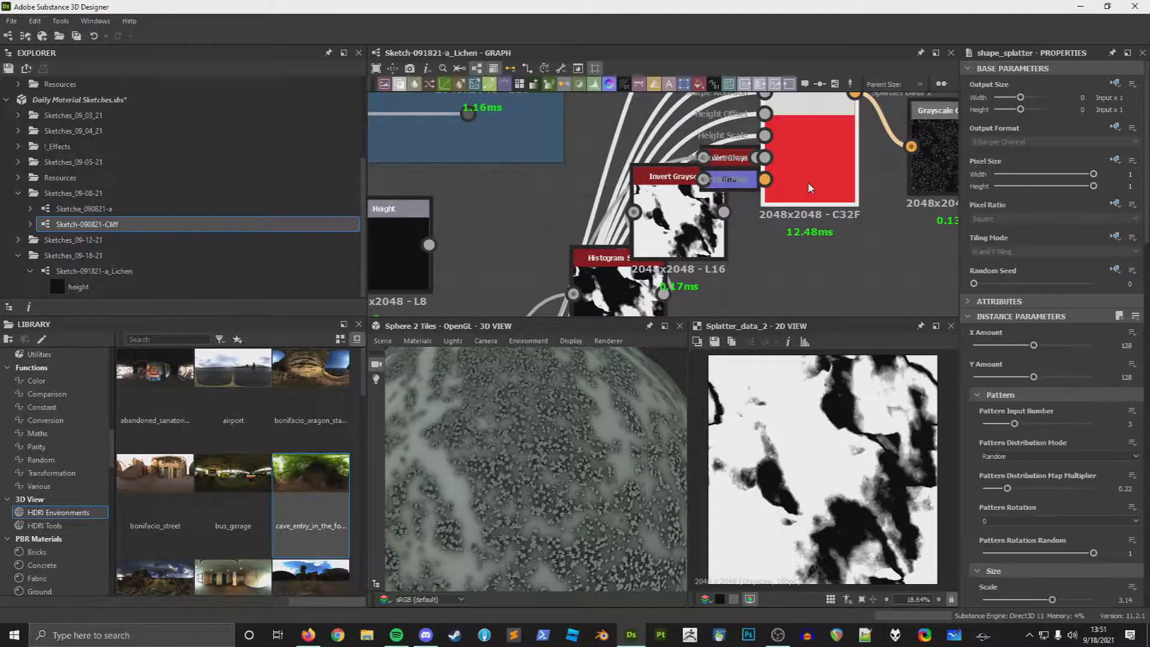
pyautogui.scroll(-5, 1038, 432)
pyautogui.scroll(-3, 1040, 444)
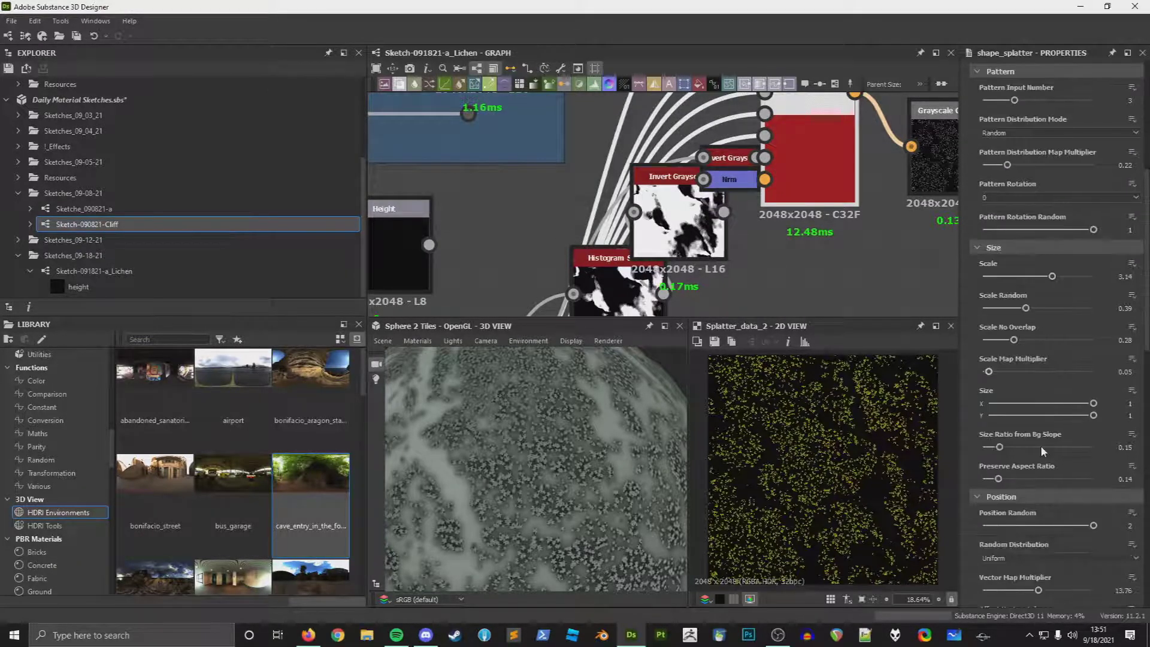
pyautogui.scroll(-2, 762, 277)
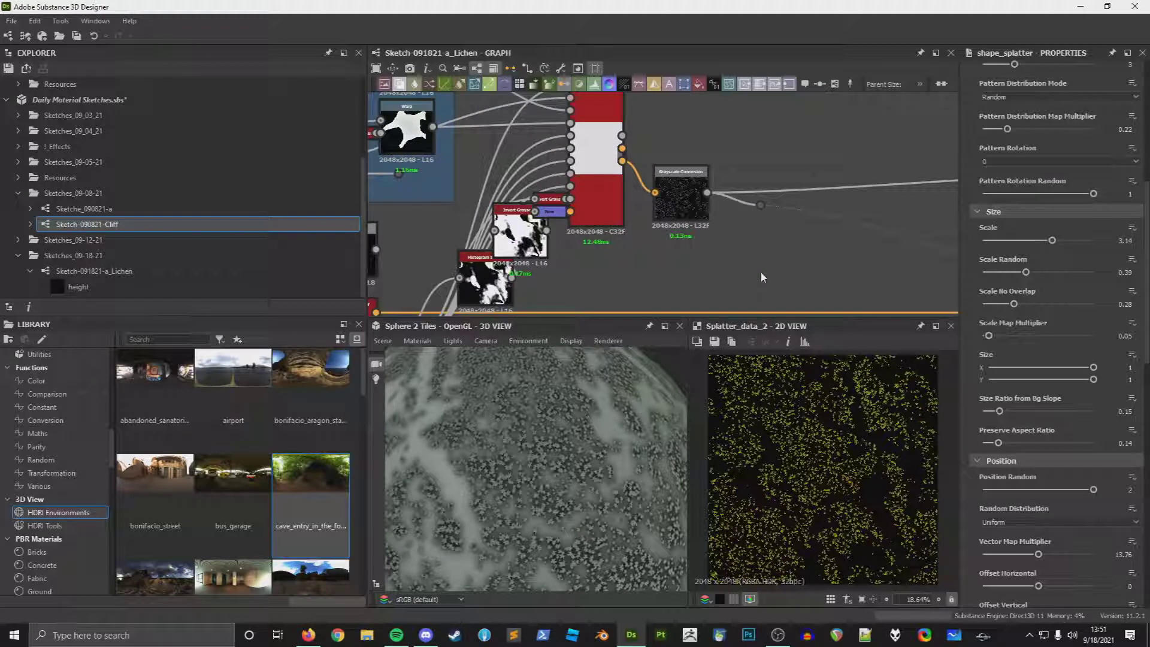
# Step: Dock the Histogram Select and Invert Grayscale nodes, and move the Shape Splatter chain farther away from the Warping frame
pyautogui.scroll(-3, 762, 277)
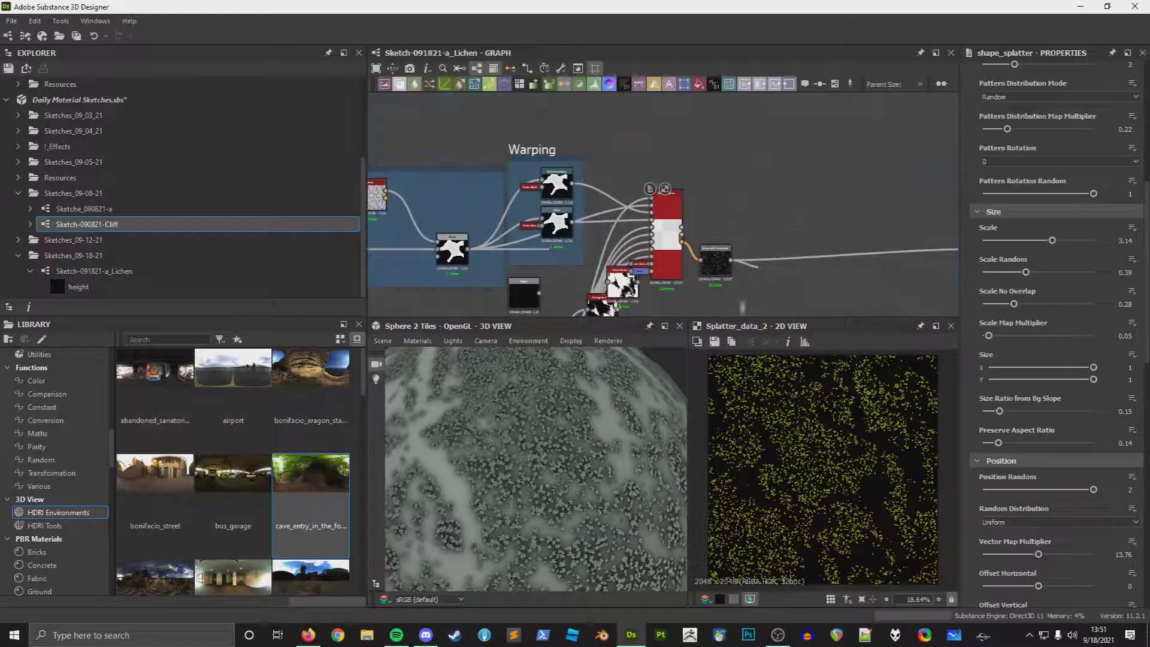
pyautogui.click(670, 132)
pyautogui.scroll(3, 666, 126)
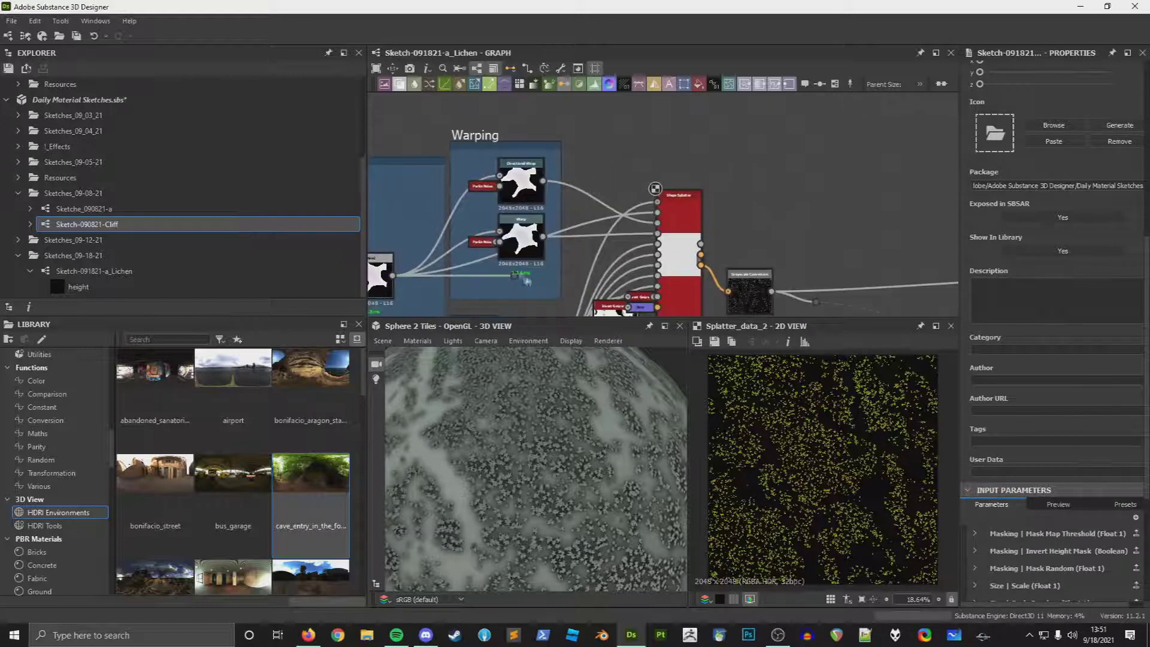
pyautogui.moveTo(655, 120); pyautogui.dragTo(593, 133, button='middle')
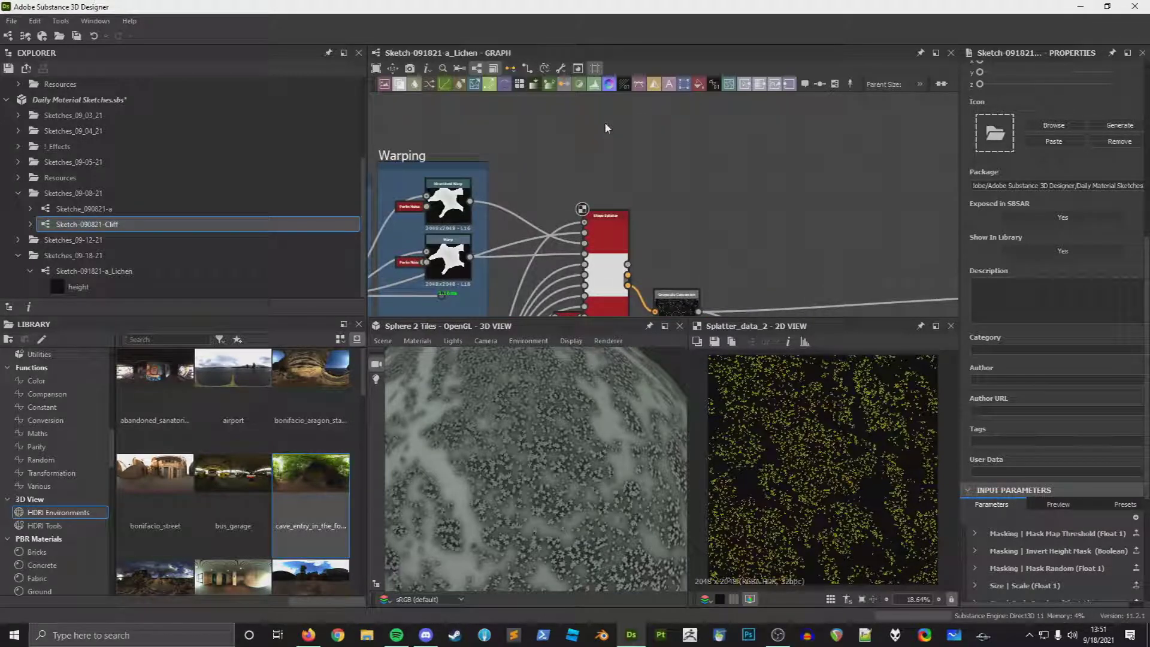
pyautogui.scroll(-3, 604, 123)
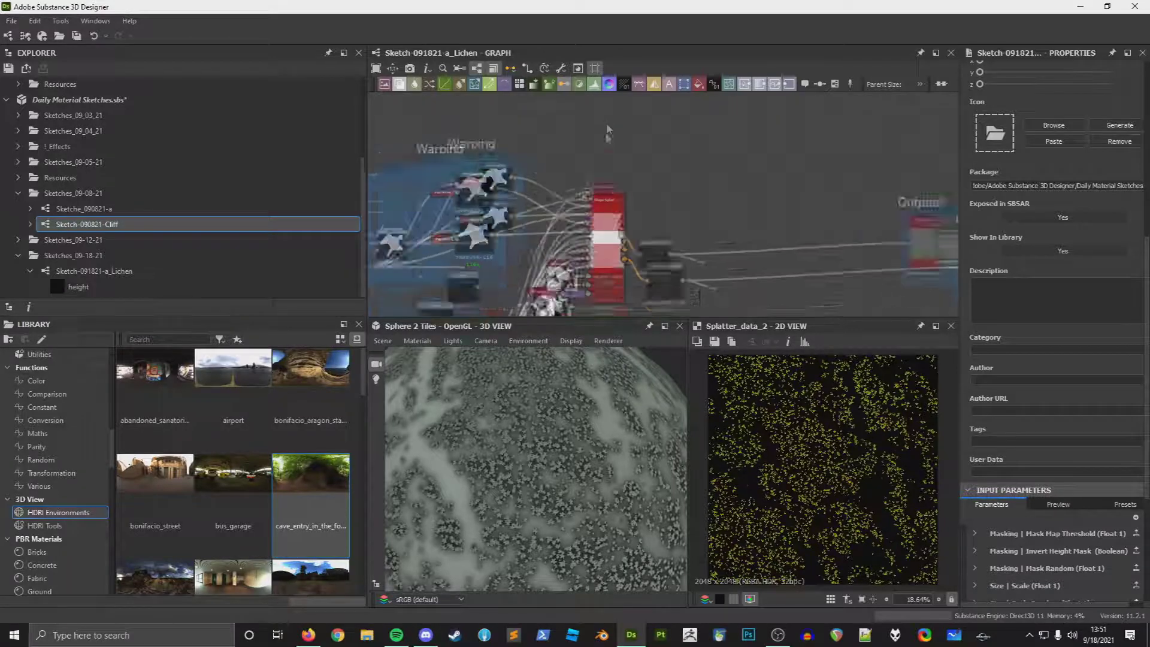
pyautogui.scroll(2, 655, 129)
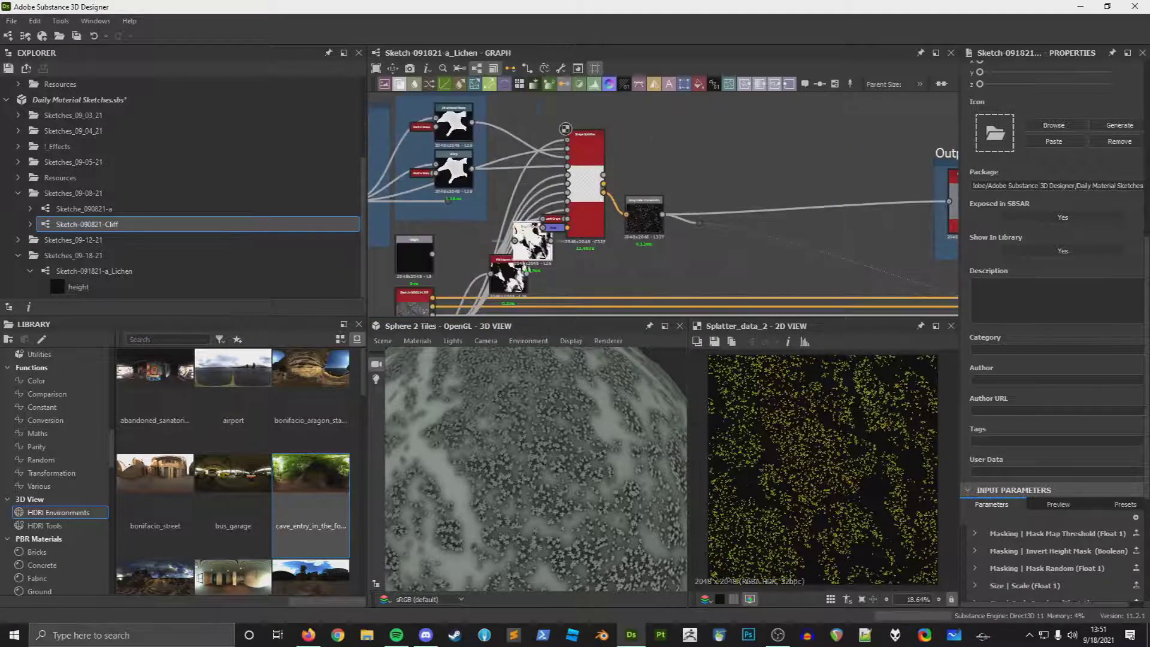
pyautogui.click(516, 227)
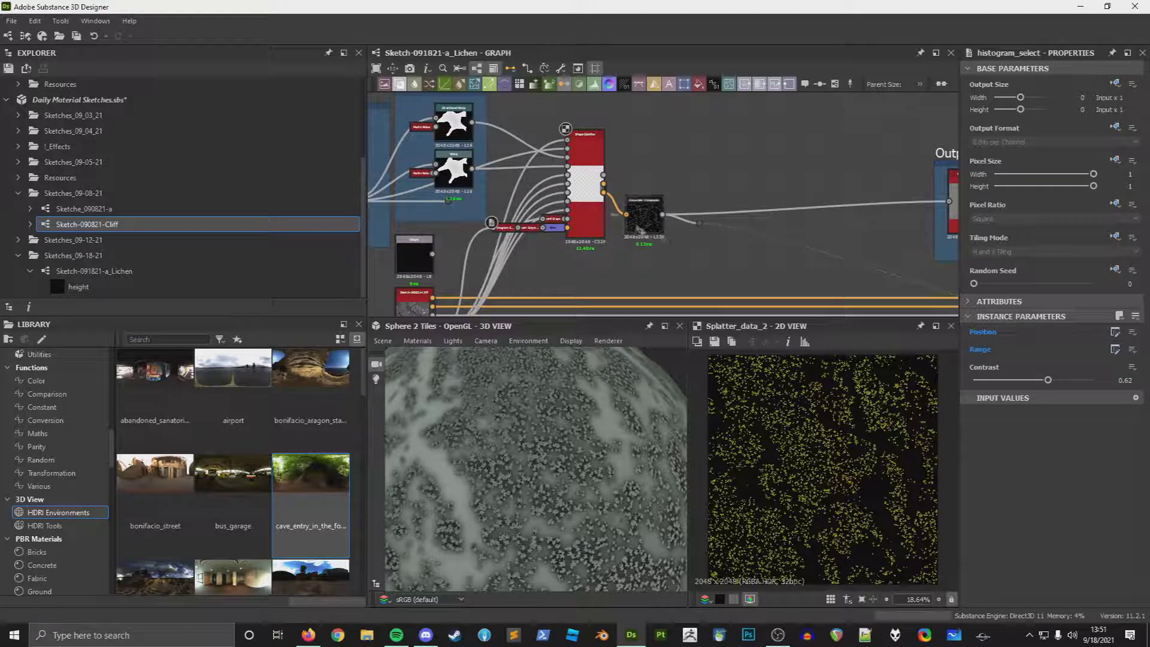
pyautogui.moveTo(640, 229); pyautogui.dragTo(768, 227)
# Step: Add a Shape node with its Pattern set to Thorn and place it in the empty area above the Warping frame
pyautogui.moveTo(680, 99); pyautogui.dragTo(744, 183, button='middle')
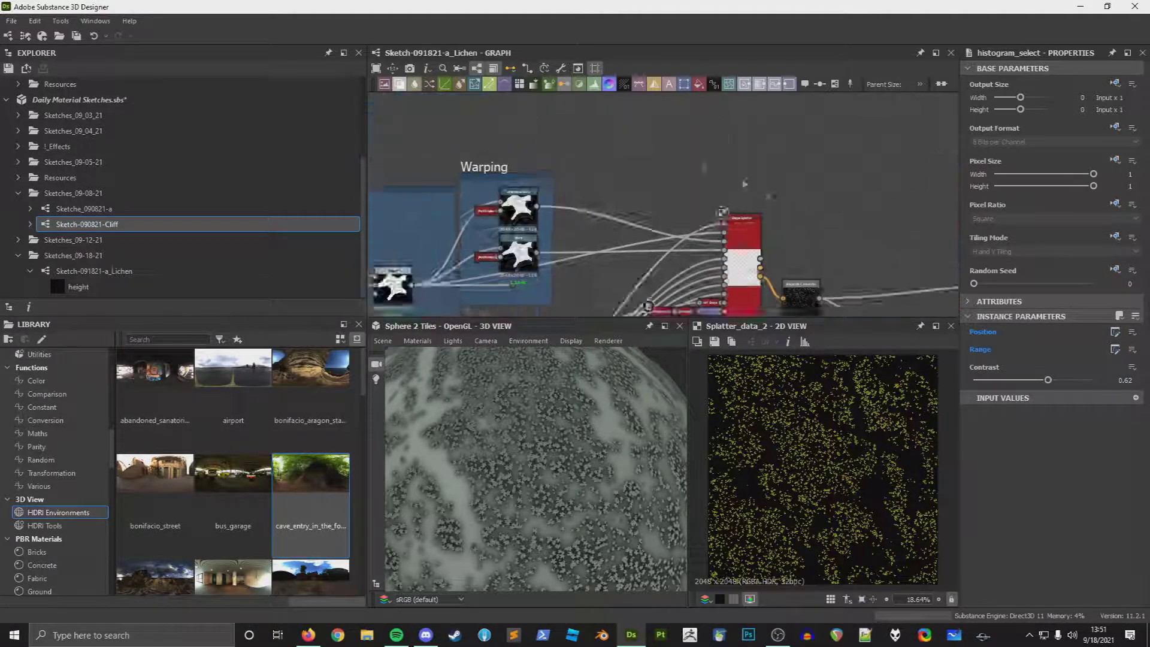
pyautogui.scroll(2, 609, 124)
pyautogui.press('space')
pyautogui.write('shape')
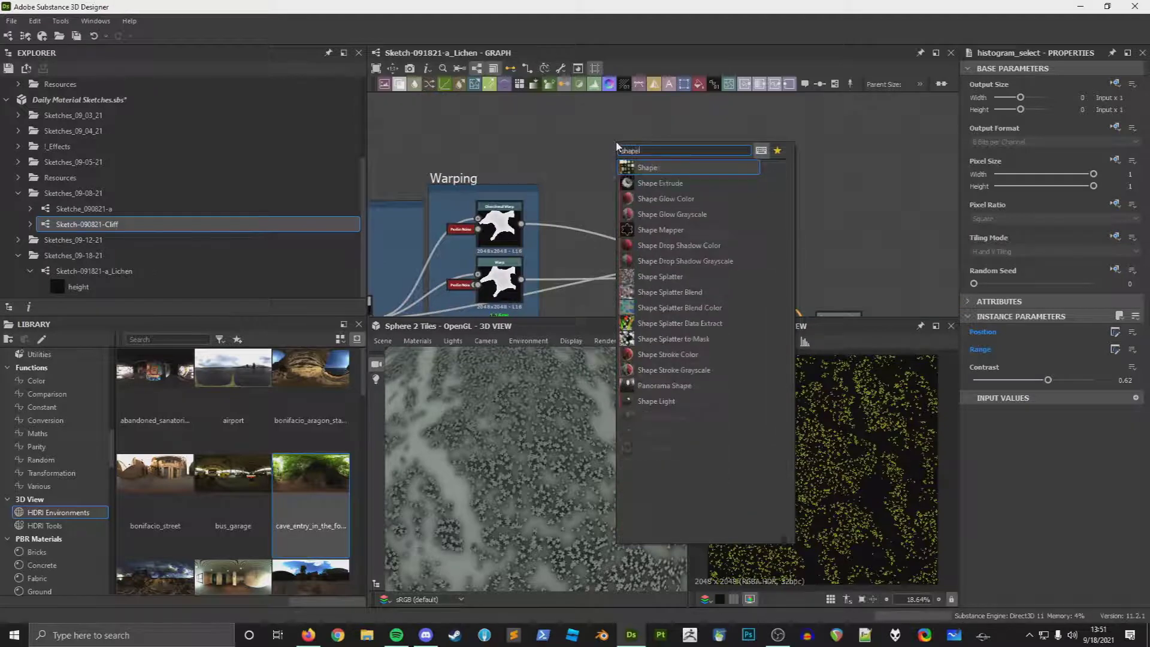
pyautogui.press('Return')
pyautogui.click(983, 378)
pyautogui.press('t')
pyautogui.press('Return')
pyautogui.scroll(1, 727, 155)
pyautogui.moveTo(726, 155); pyautogui.dragTo(758, 219, button='middle')
pyautogui.moveTo(611, 224); pyautogui.dragTo(560, 171)
pyautogui.click(626, 191)
pyautogui.moveTo(626, 191); pyautogui.dragTo(593, 182, button='middle')
pyautogui.moveTo(539, 144); pyautogui.dragTo(443, 124)
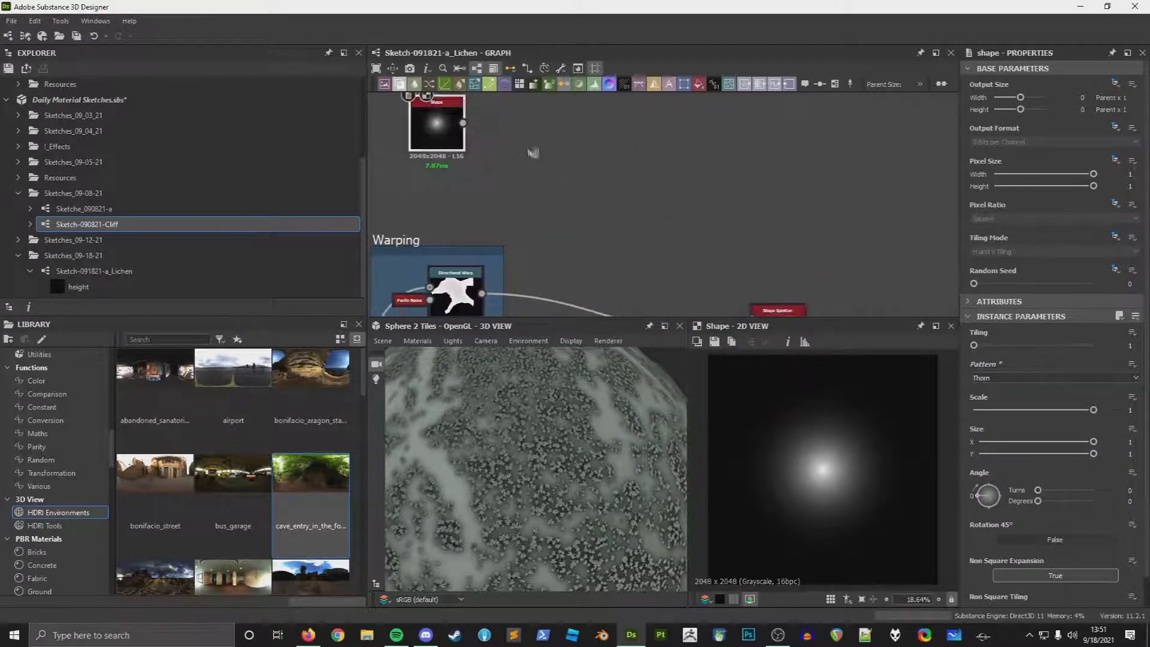
# Step: Add a Tile Sampler node beside the Thorn shape and set its Pattern to Pattern Input
pyautogui.click(543, 154)
pyautogui.moveTo(543, 154); pyautogui.dragTo(581, 192, button='middle')
pyautogui.press('space')
pyautogui.write('tile samp')
pyautogui.press('Return')
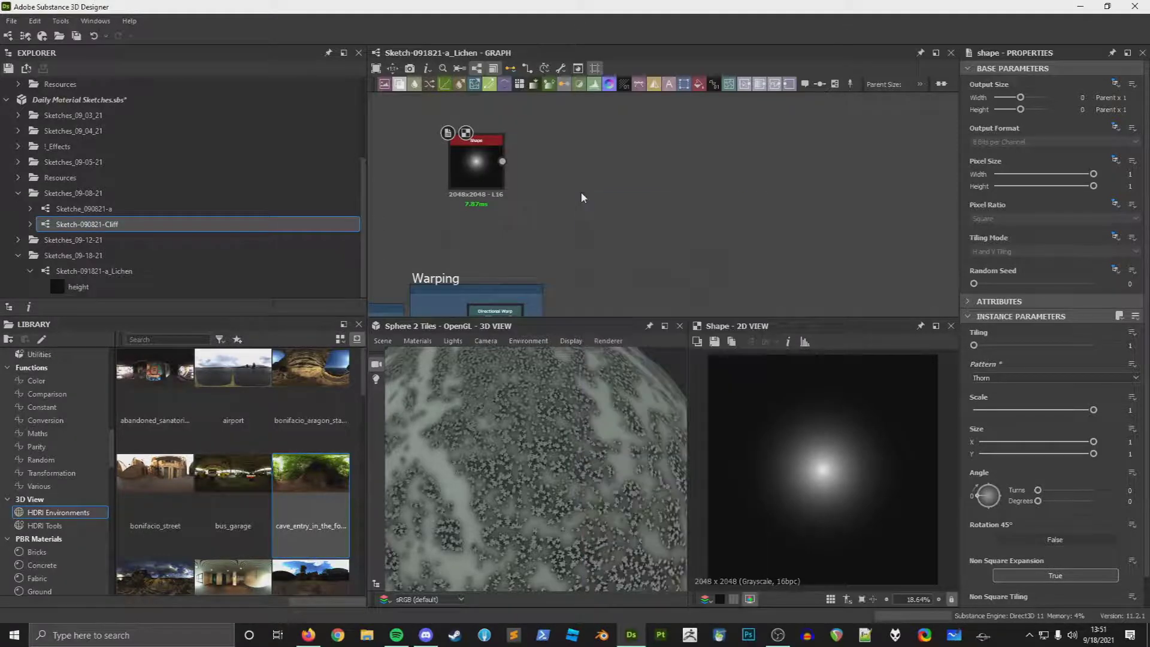
pyautogui.click(1033, 461)
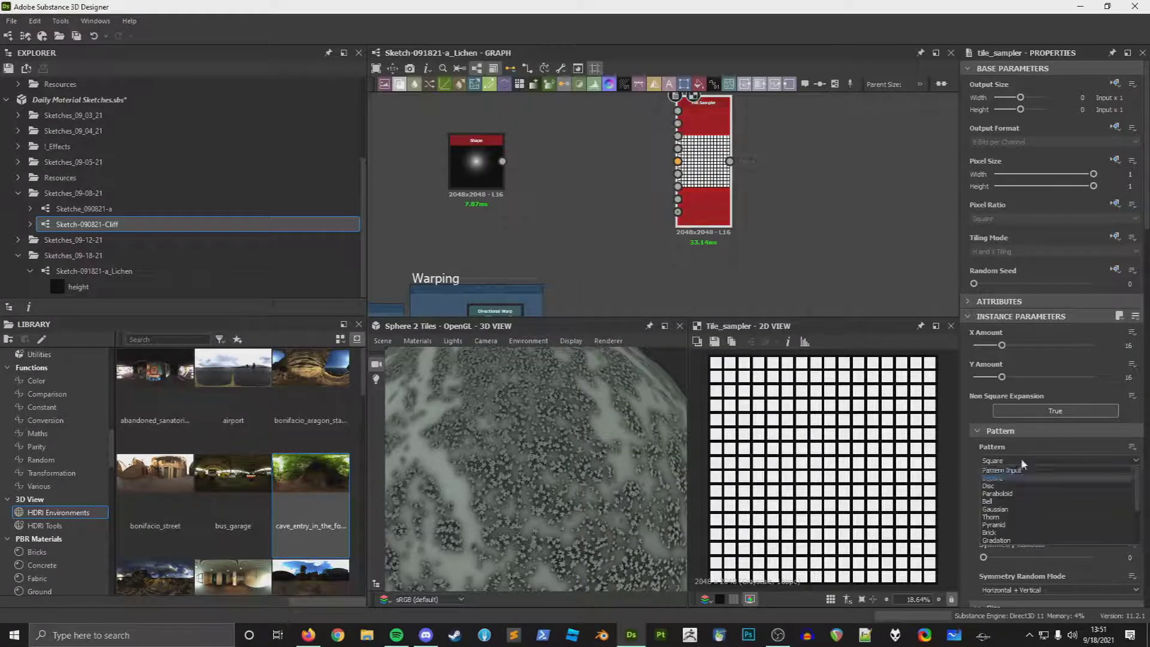
pyautogui.click(1020, 475)
# Step: Set the Tile Sampler's Pattern Input Number to 3 and connect the star shapes from the Warping area to its pattern inputs
pyautogui.scroll(-2, 741, 246)
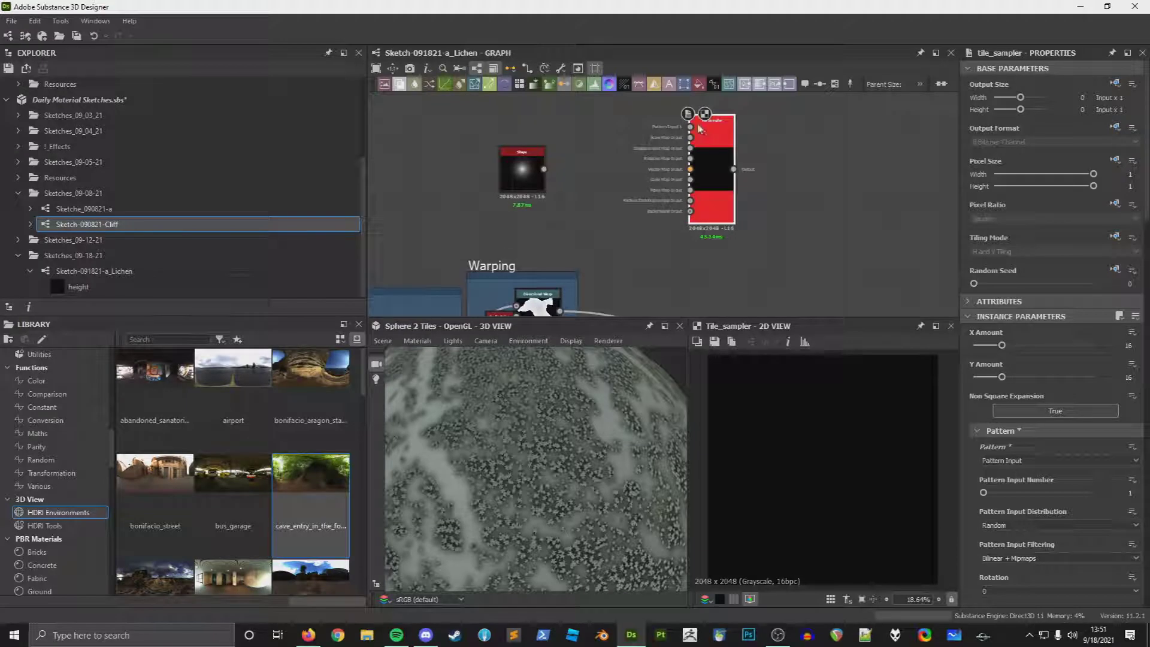
pyautogui.moveTo(983, 493); pyautogui.dragTo(1005, 493)
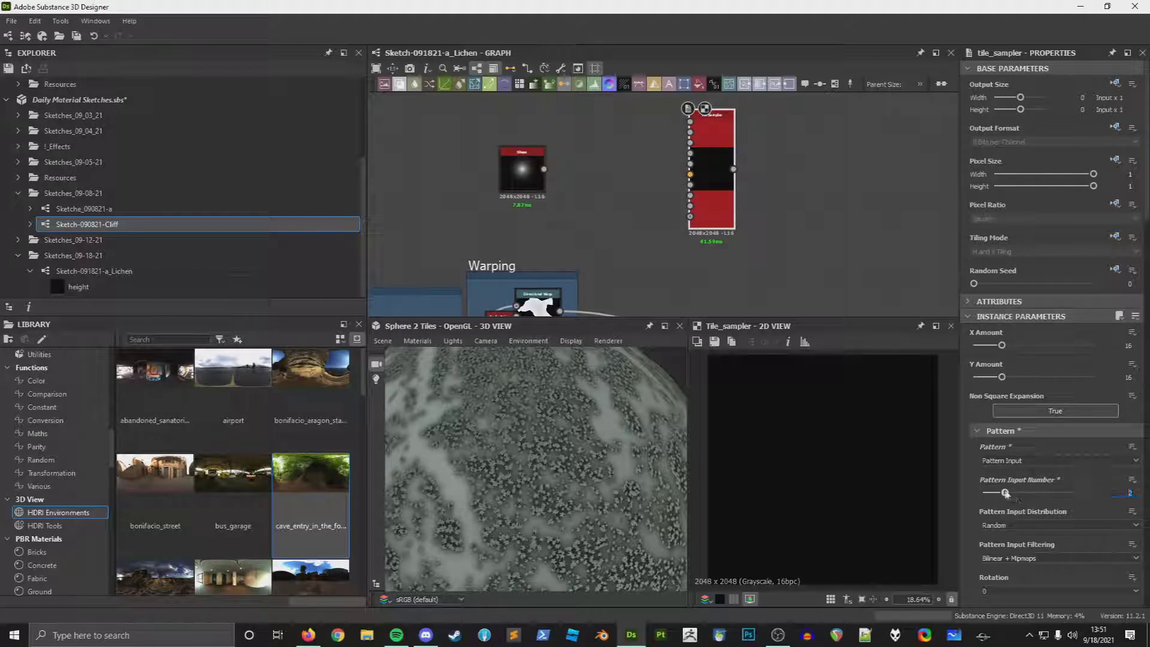
pyautogui.moveTo(1006, 493); pyautogui.dragTo(1028, 493)
pyautogui.moveTo(690, 116); pyautogui.dragTo(560, 232)
pyautogui.moveTo(542, 287)
pyautogui.mouseDown()
pyautogui.moveTo(589, 244)
pyautogui.moveTo(541, 286)
pyautogui.mouseUp()
pyautogui.moveTo(575, 179); pyautogui.dragTo(713, 93, button='middle')
pyautogui.click(681, 174)
pyautogui.click(681, 184)
# Step: Connect the Thorn shape to the Tile Sampler's grayscale map inputs, including rotation, color and mask
pyautogui.moveTo(737, 269); pyautogui.dragTo(511, 223, button='middle')
pyautogui.scroll(2, 511, 223)
pyautogui.moveTo(511, 222); pyautogui.dragTo(529, 185)
pyautogui.moveTo(530, 185); pyautogui.dragTo(490, 230, button='middle')
pyautogui.moveTo(524, 212); pyautogui.dragTo(679, 186)
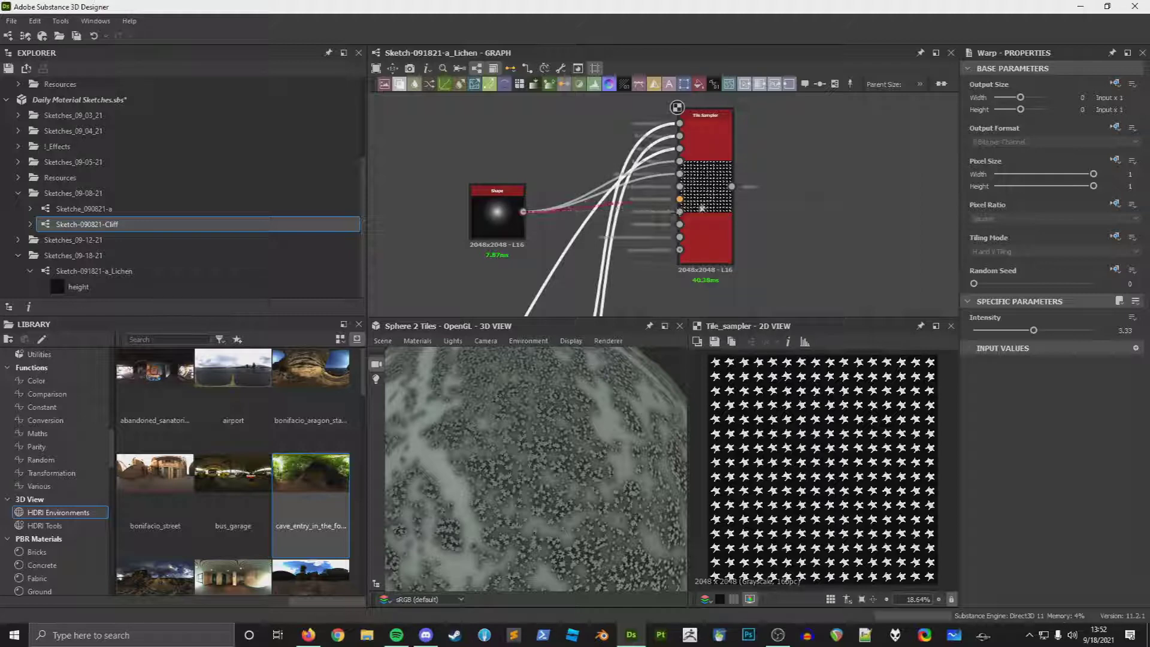
pyautogui.moveTo(524, 212); pyautogui.dragTo(689, 226)
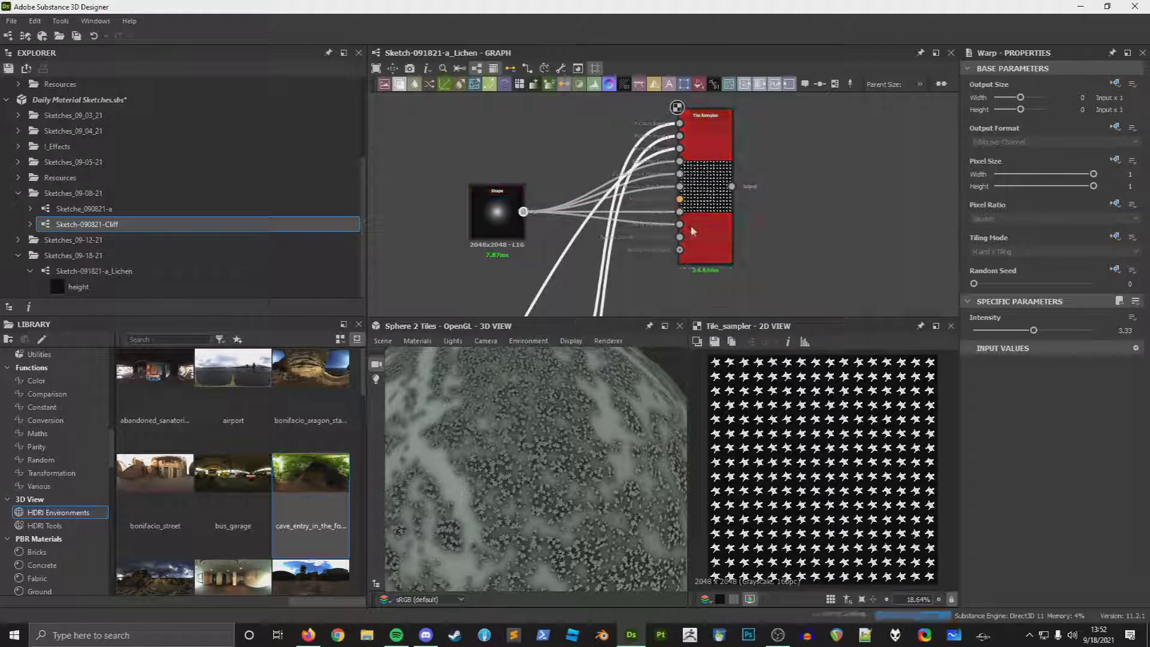
# Step: Insert a docked Normal node between the Thorn shape and the Tile Sampler's vector map input, with Intensity 60
pyautogui.moveTo(524, 211); pyautogui.dragTo(635, 205)
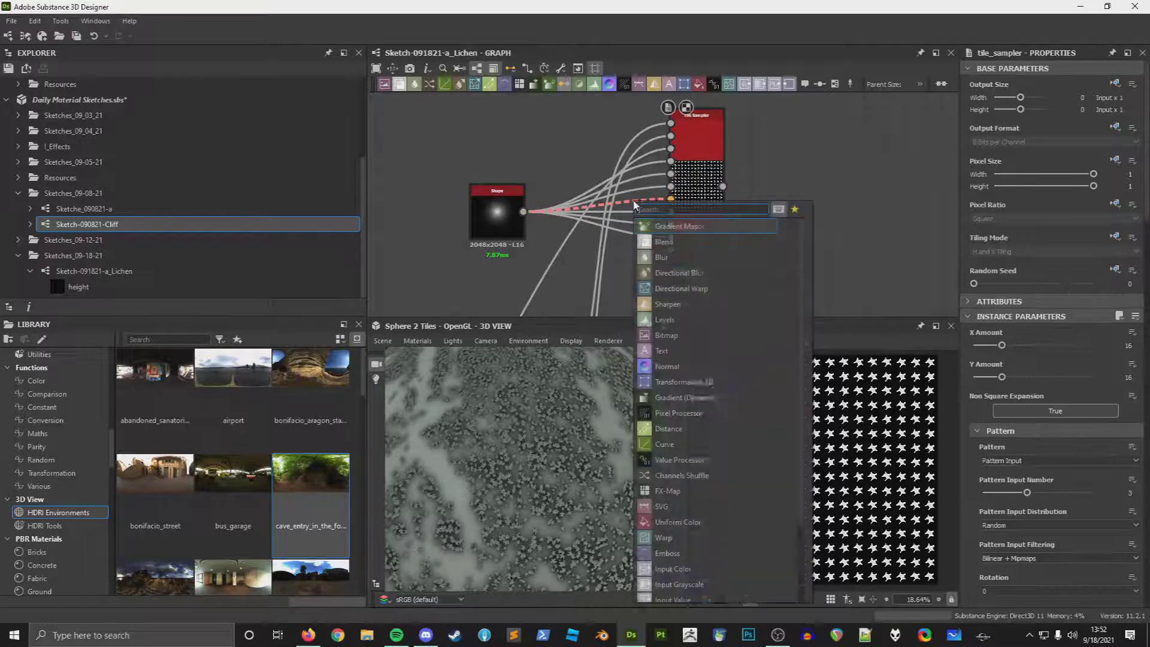
pyautogui.press('Return')
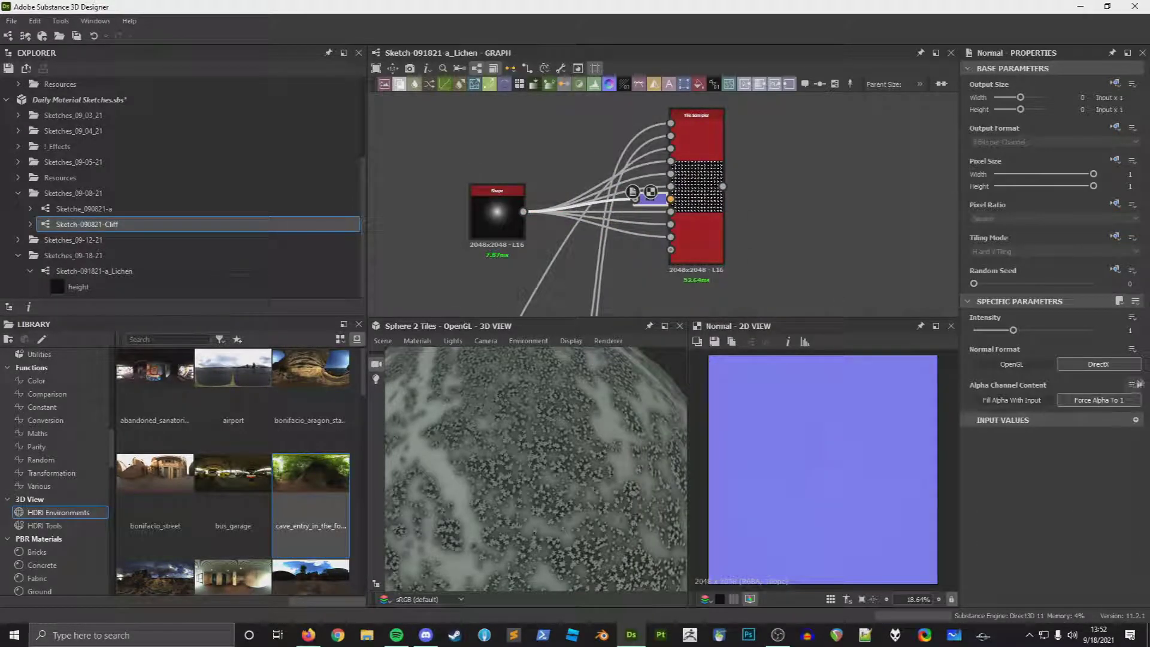
pyautogui.moveTo(1012, 330); pyautogui.dragTo(1033, 330)
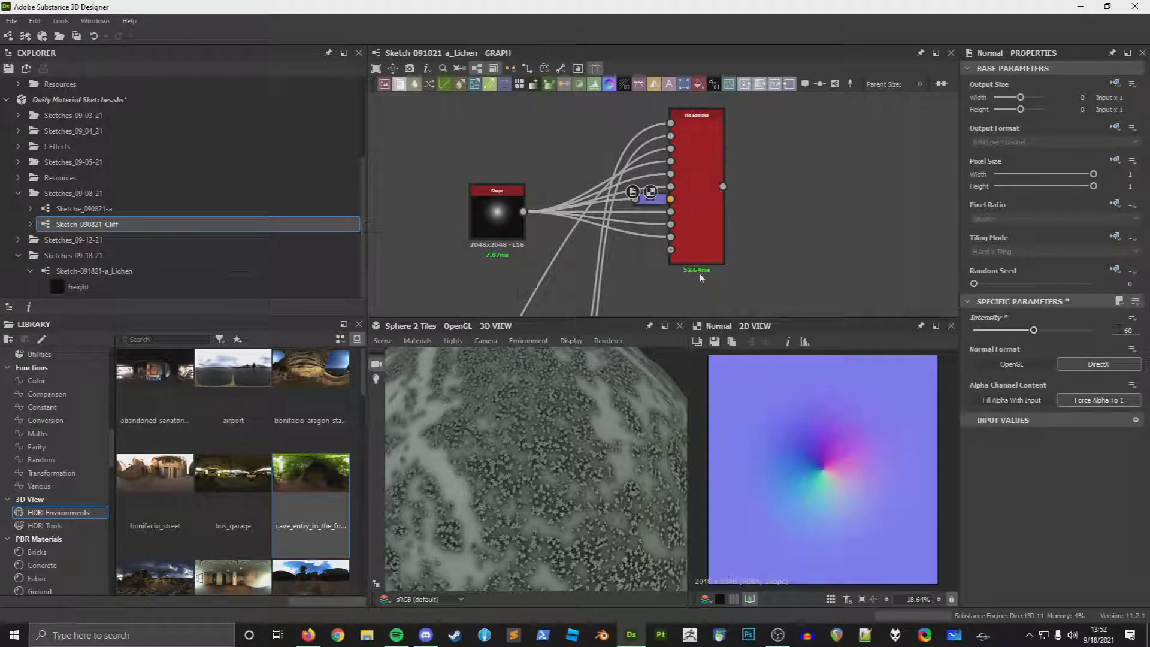
# Step: Set the Tile Sampler's Scale to 2.59 and reduce its X and Y amounts
pyautogui.click(696, 254)
pyautogui.scroll(-5, 1014, 496)
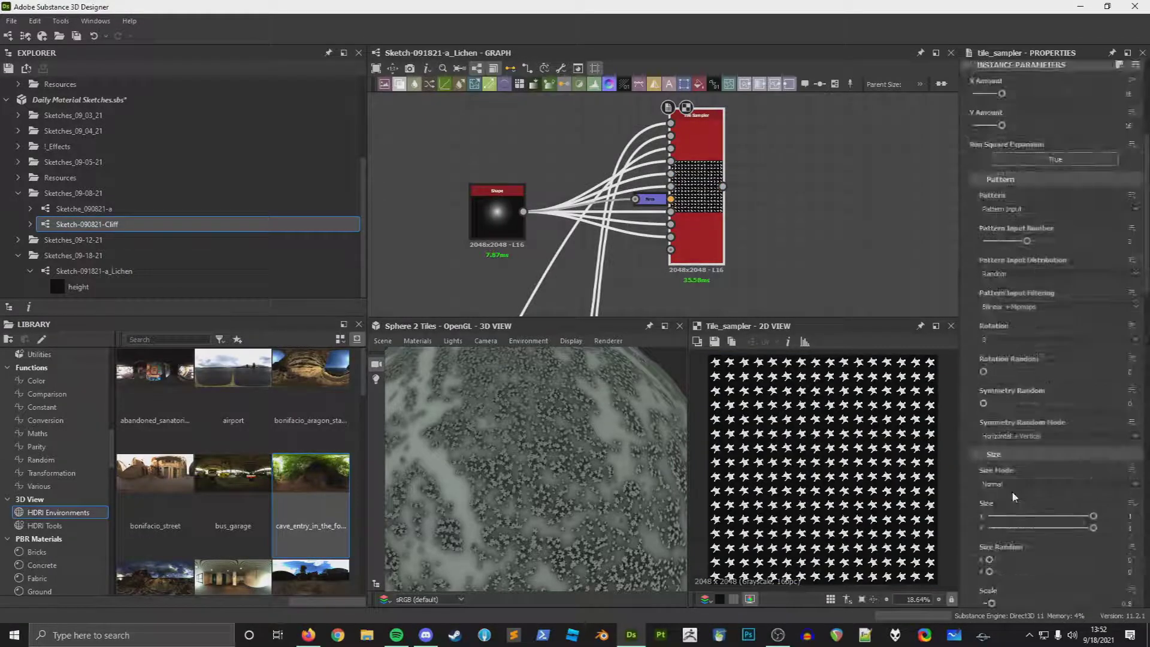
pyautogui.scroll(5, 819, 483)
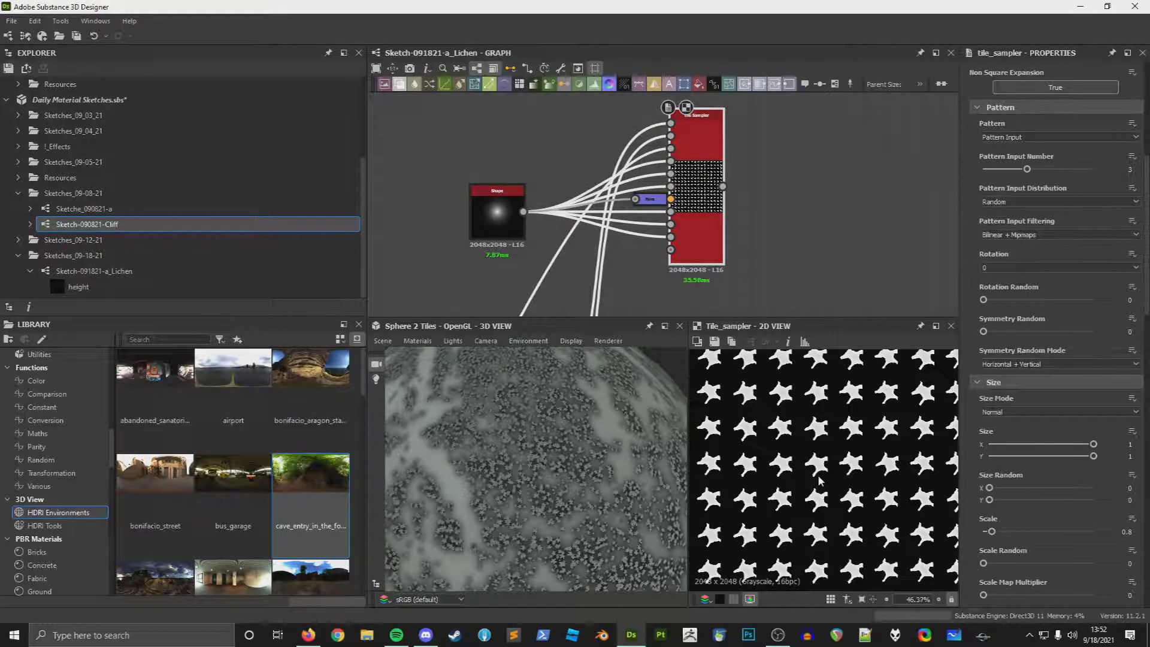
pyautogui.scroll(-6, 820, 482)
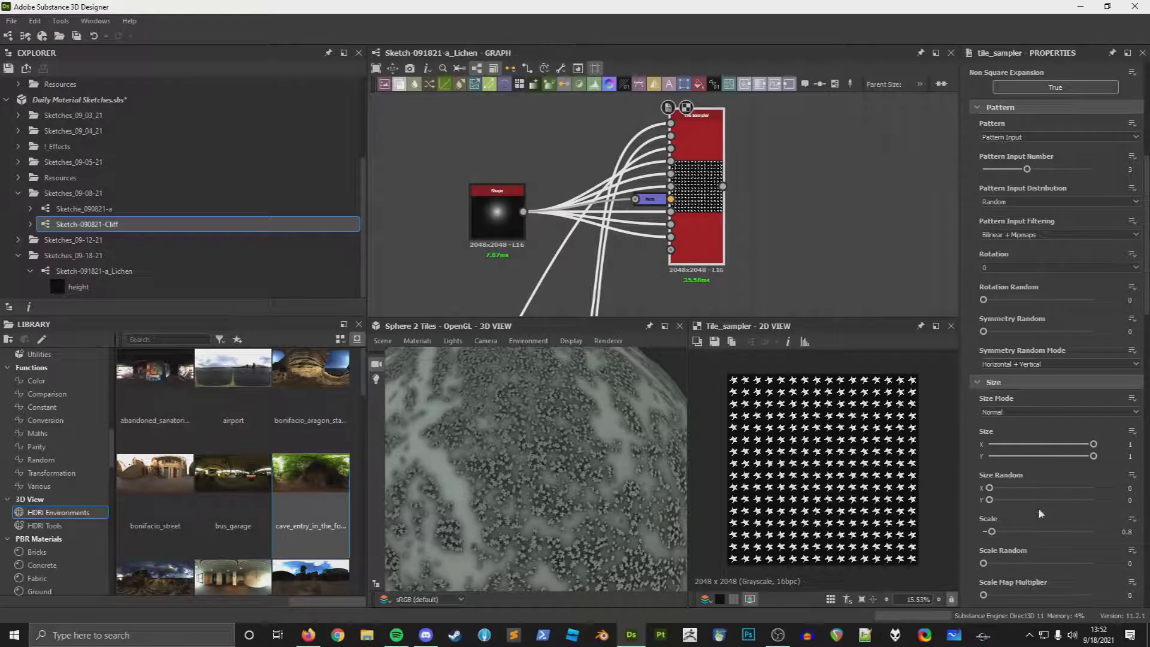
pyautogui.scroll(-1, 1041, 512)
pyautogui.moveTo(991, 460); pyautogui.dragTo(1011, 459)
pyautogui.scroll(5, 1111, 246)
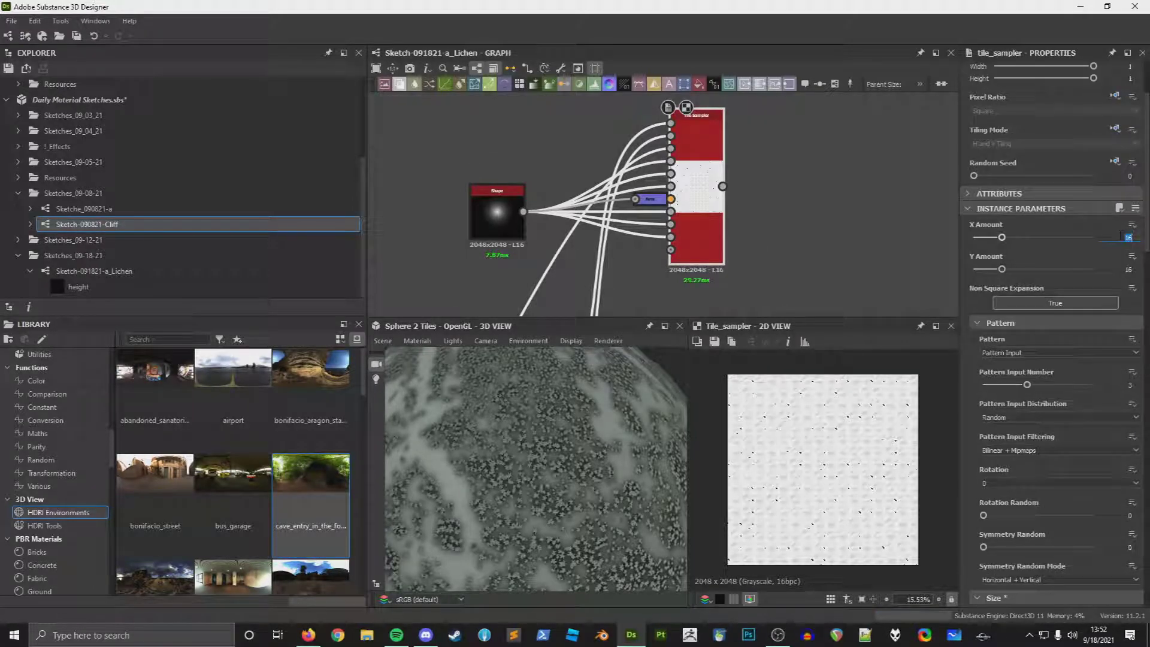
pyautogui.press('Return')
# Step: Raise the Tile Sampler's pattern Rotation Random and Symmetry Random to maximum, and increase the color randomness of the tiles
pyautogui.scroll(-3, 1011, 428)
pyautogui.moveTo(983, 407); pyautogui.dragTo(1099, 413)
pyautogui.scroll(-6, 995, 511)
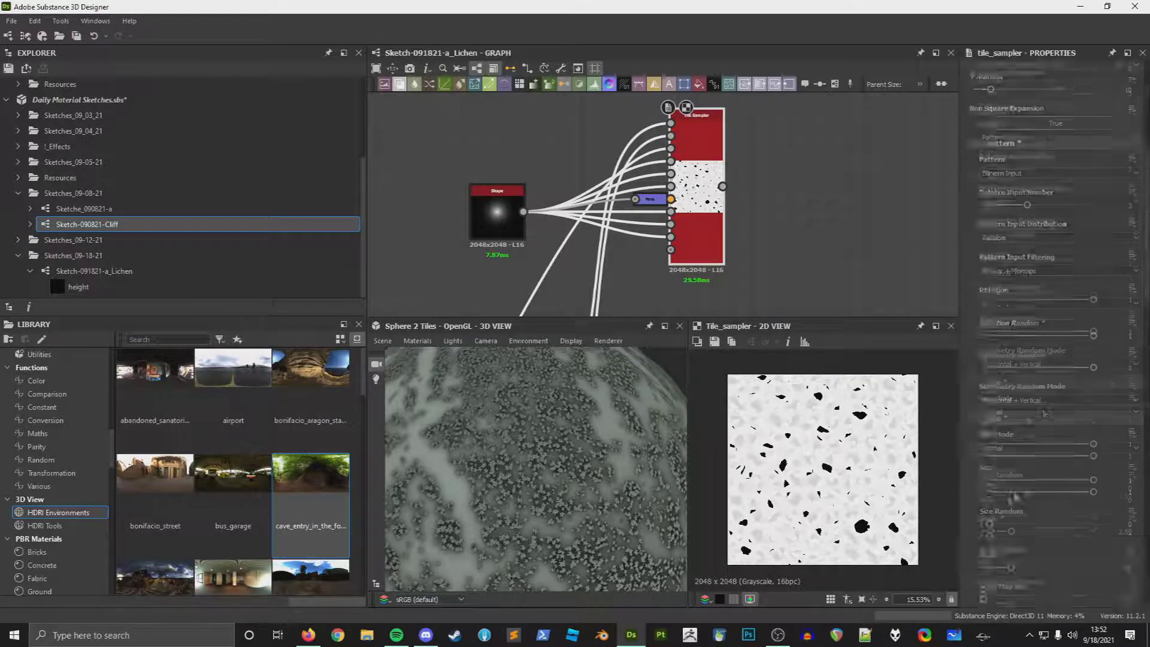
pyautogui.scroll(-8, 996, 510)
pyautogui.moveTo(1030, 397); pyautogui.dragTo(1096, 397)
# Step: Set the Tile Sampler's Rotation Random to about 0.12 and its Rotation Map Multiplier to 1
pyautogui.scroll(6, 1024, 493)
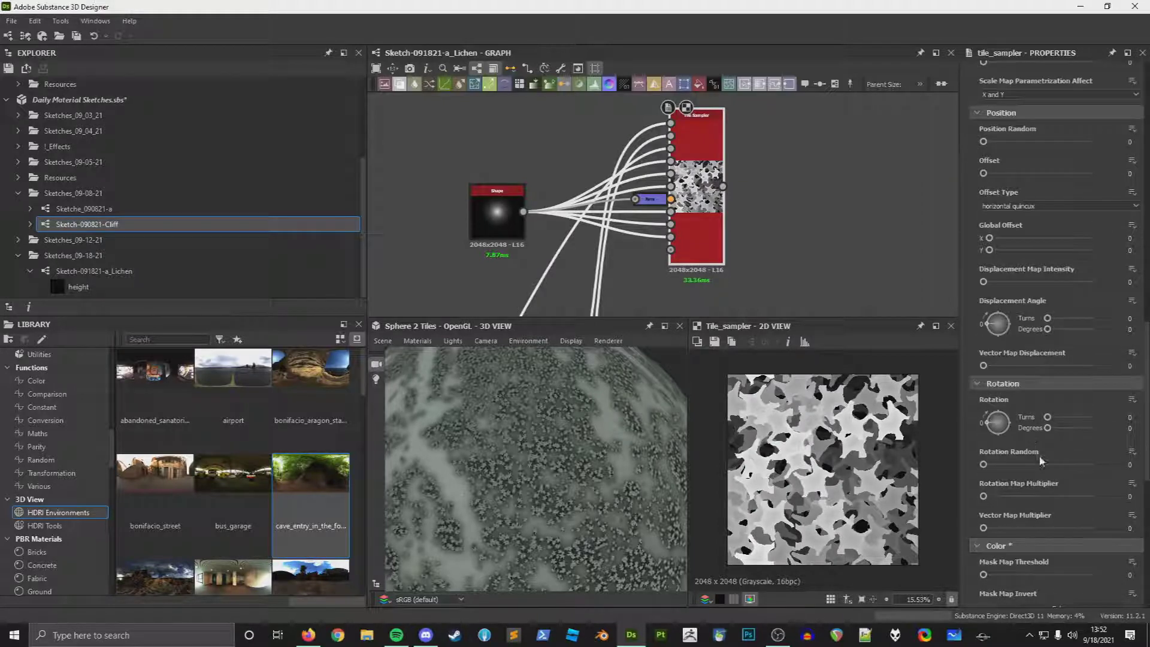
pyautogui.scroll(-2, 1029, 366)
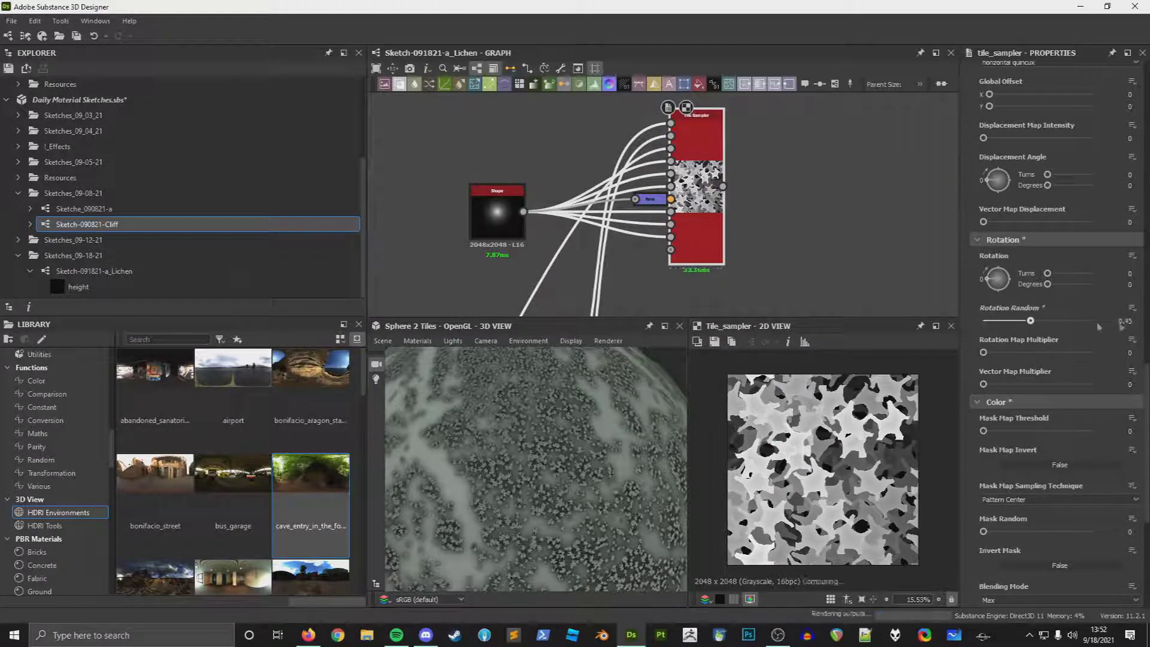
pyautogui.moveTo(1099, 327); pyautogui.dragTo(1137, 328)
pyautogui.moveTo(1003, 351); pyautogui.dragTo(1103, 355)
pyautogui.moveTo(1028, 322); pyautogui.dragTo(998, 321)
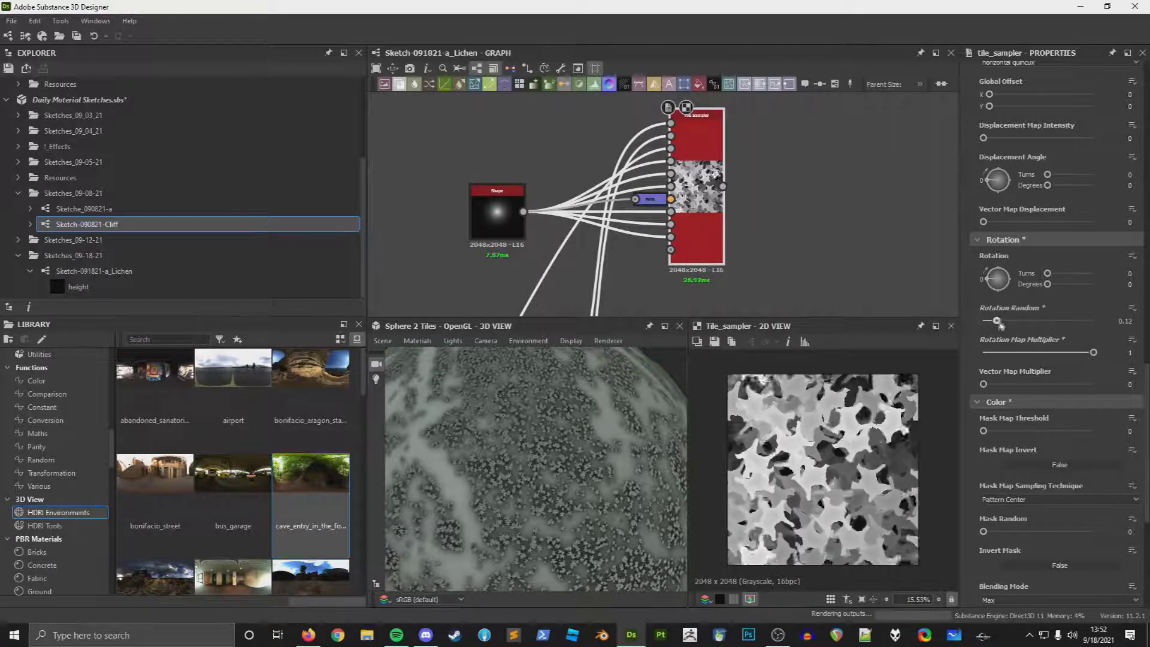
pyautogui.scroll(8, 1043, 254)
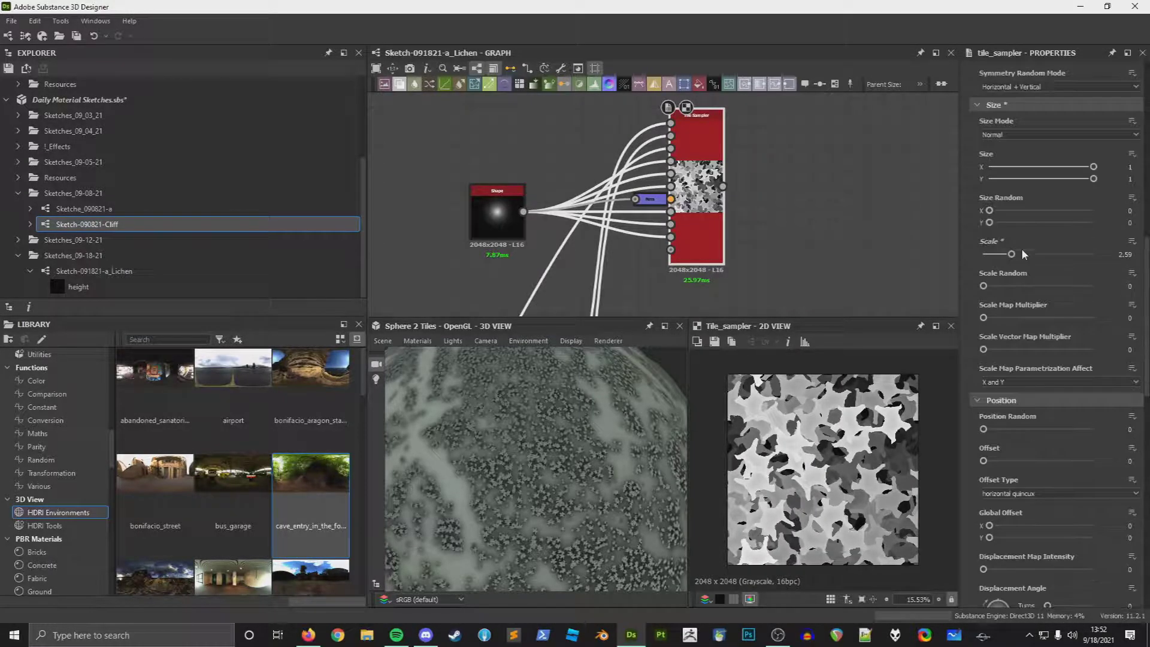
# Step: Reduce the Tile Sampler's Scale to 1.68 and set its Vector Map Displacement to about -0.38
pyautogui.moveTo(1011, 254); pyautogui.dragTo(1001, 254)
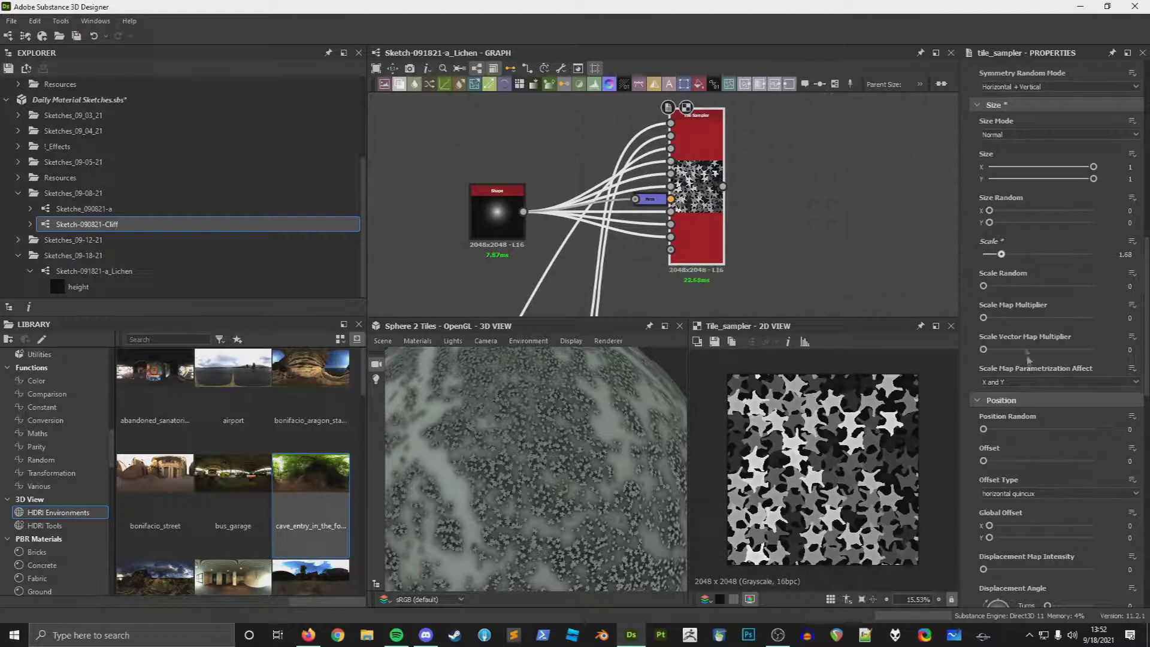
pyautogui.scroll(-3, 1032, 279)
pyautogui.moveTo(983, 473)
pyautogui.mouseDown()
pyautogui.moveTo(1138, 485)
pyautogui.moveTo(999, 473)
pyautogui.mouseUp()
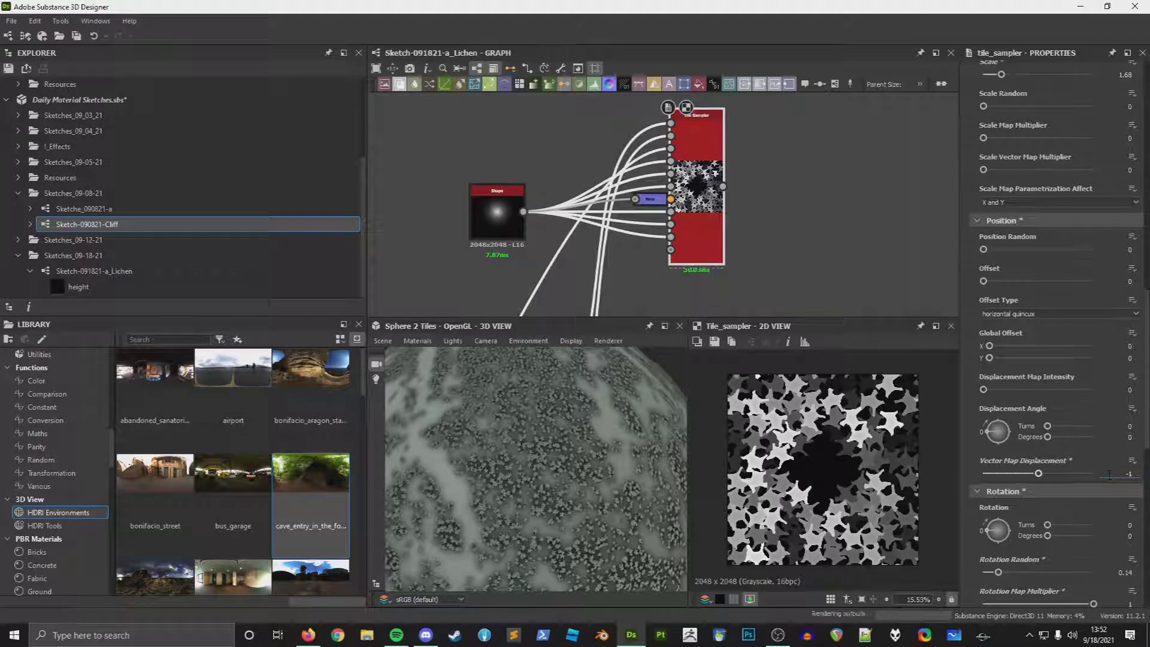
pyautogui.moveTo(1038, 473); pyautogui.dragTo(1054, 495)
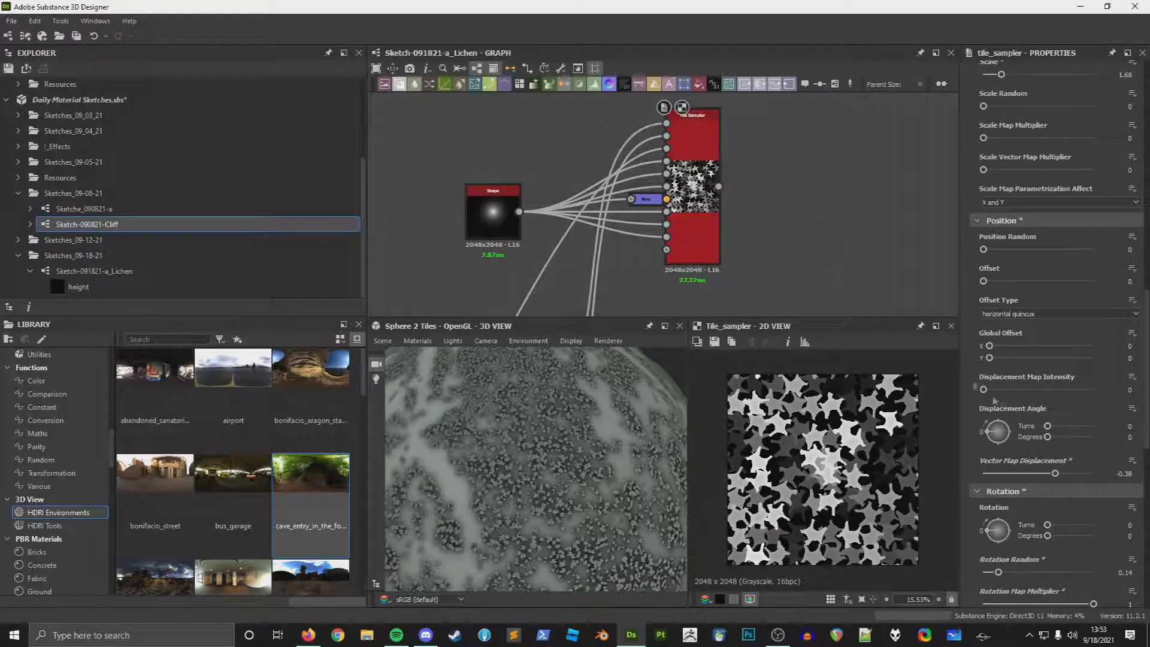
# Step: Set the Tile Sampler's Mask Map Threshold to 0.02, Vector Map Displacement to -0.45, Position Random to 0.38 and Offset to 0.5
pyautogui.scroll(-8, 984, 287)
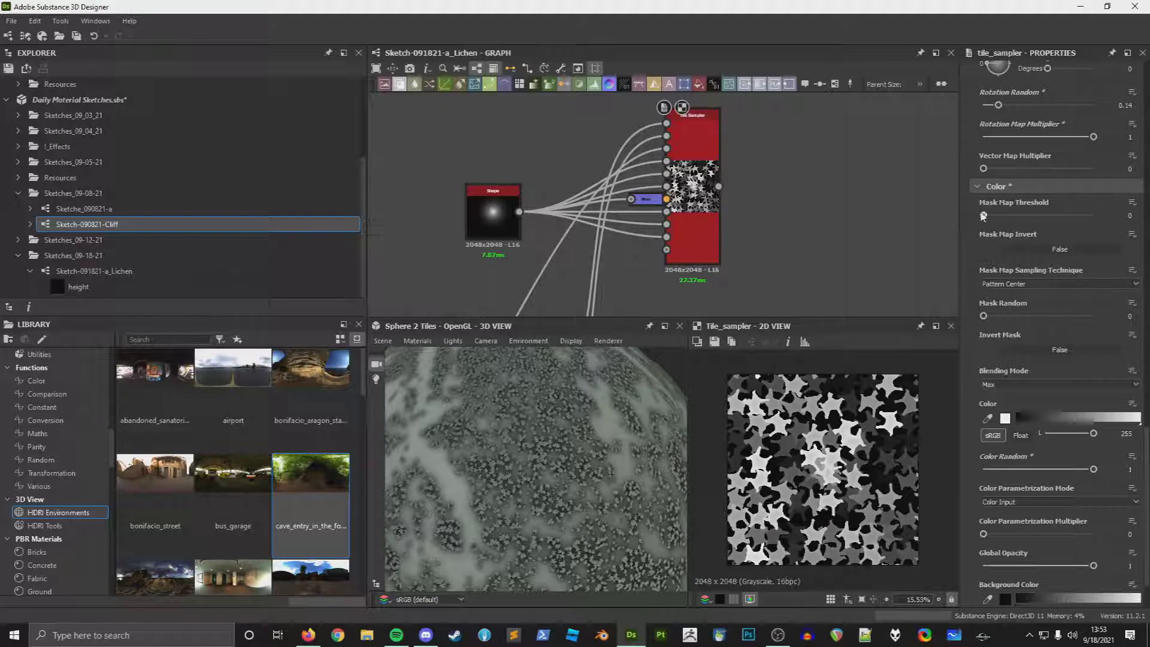
pyautogui.moveTo(983, 215); pyautogui.dragTo(986, 218)
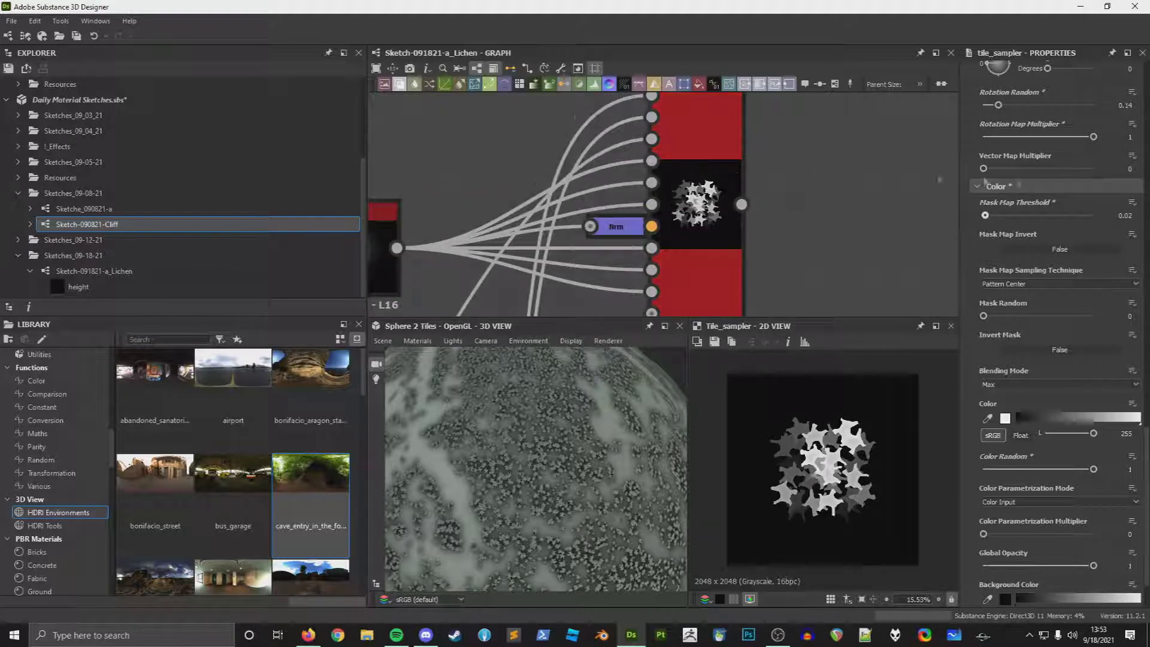
pyautogui.scroll(2, 684, 162)
pyautogui.scroll(3, 1050, 216)
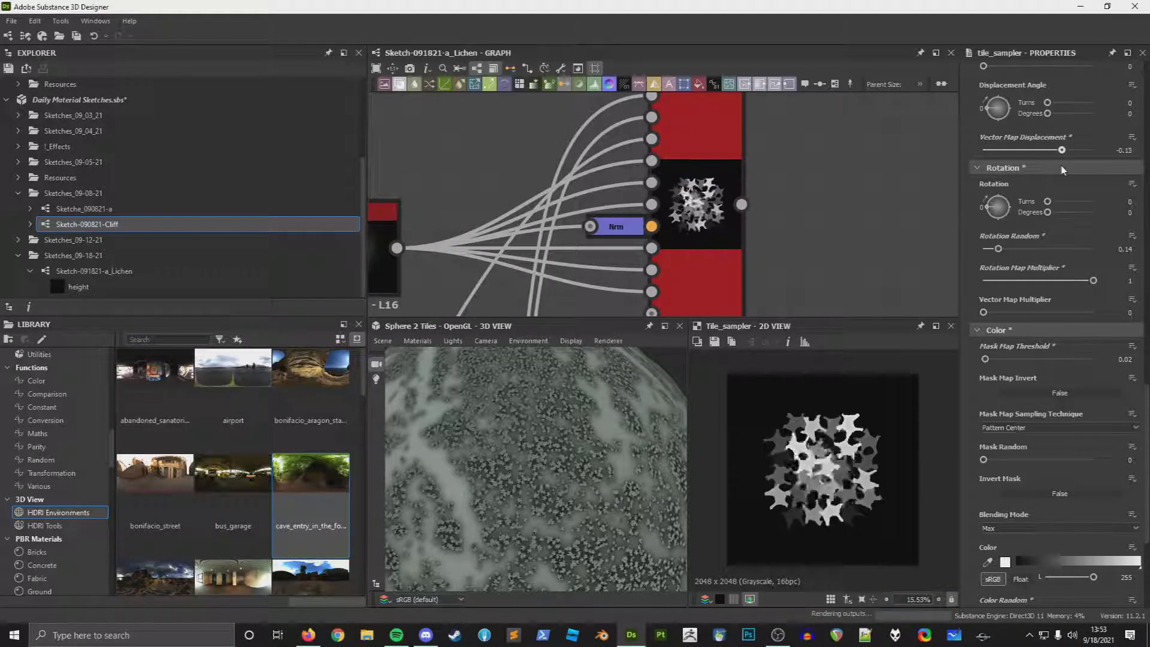
pyautogui.scroll(3, 1037, 175)
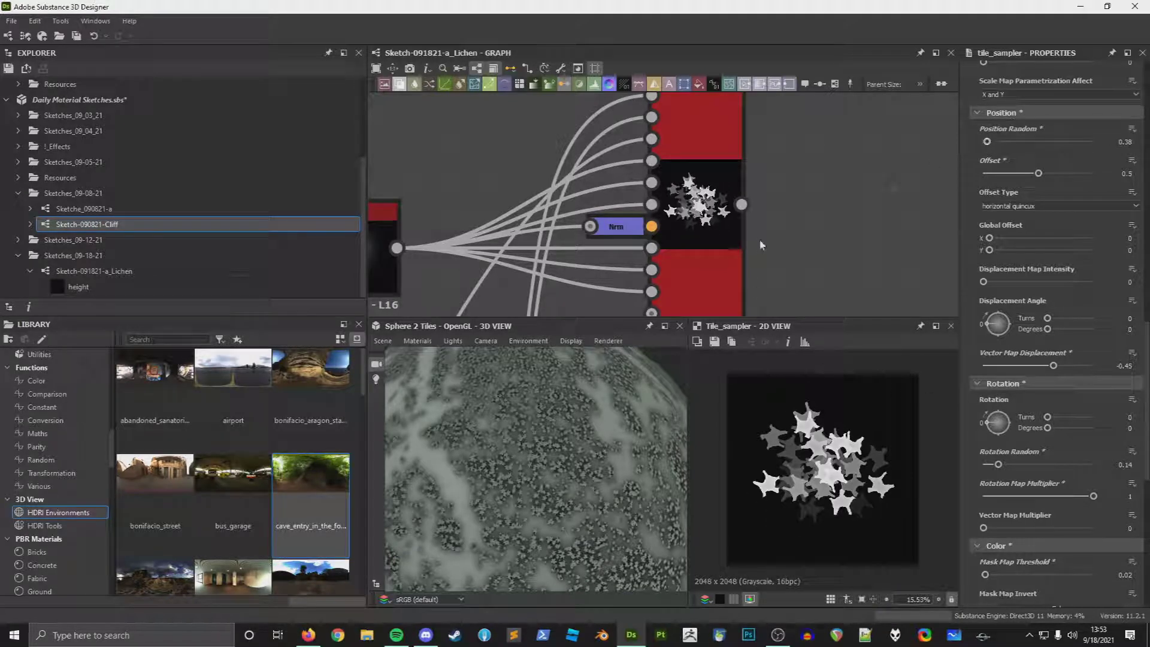
# Step: Set the Tile Sampler's Color Parametrization Mode to Scale with a Color Parametrization Multiplier of 1
pyautogui.scroll(-6, 997, 392)
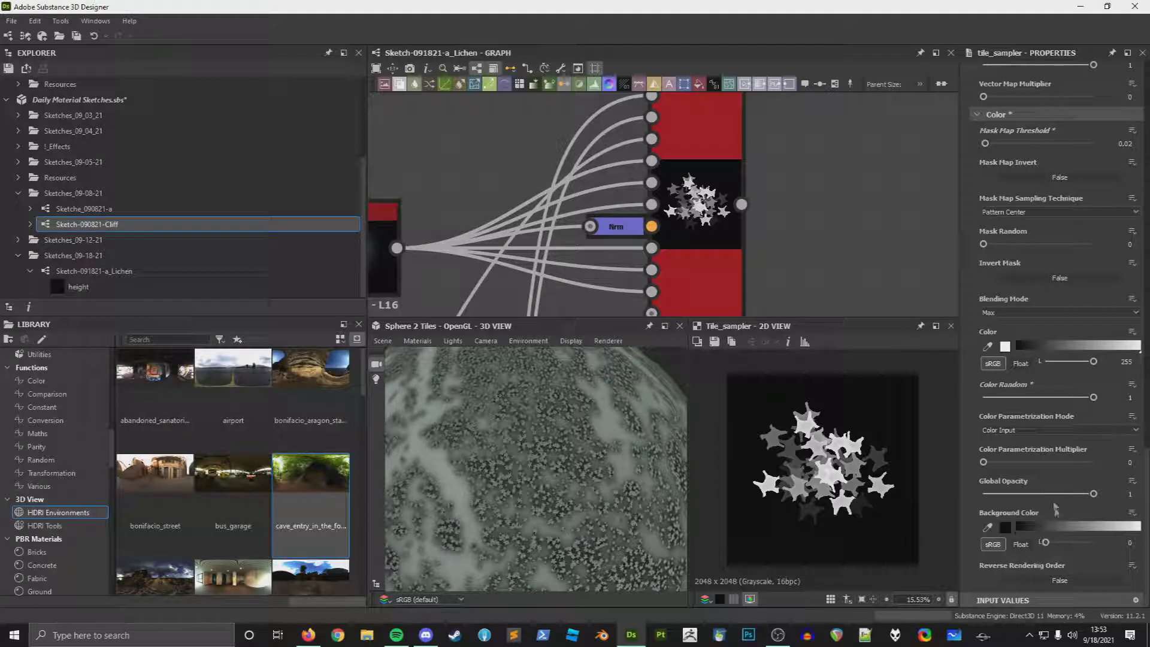
pyautogui.click(1012, 431)
pyautogui.click(1020, 448)
# Step: Set the Tile Sampler's Scale Map Multiplier to about 0.46 so the scale map controls the tile sizes
pyautogui.scroll(8, 1042, 294)
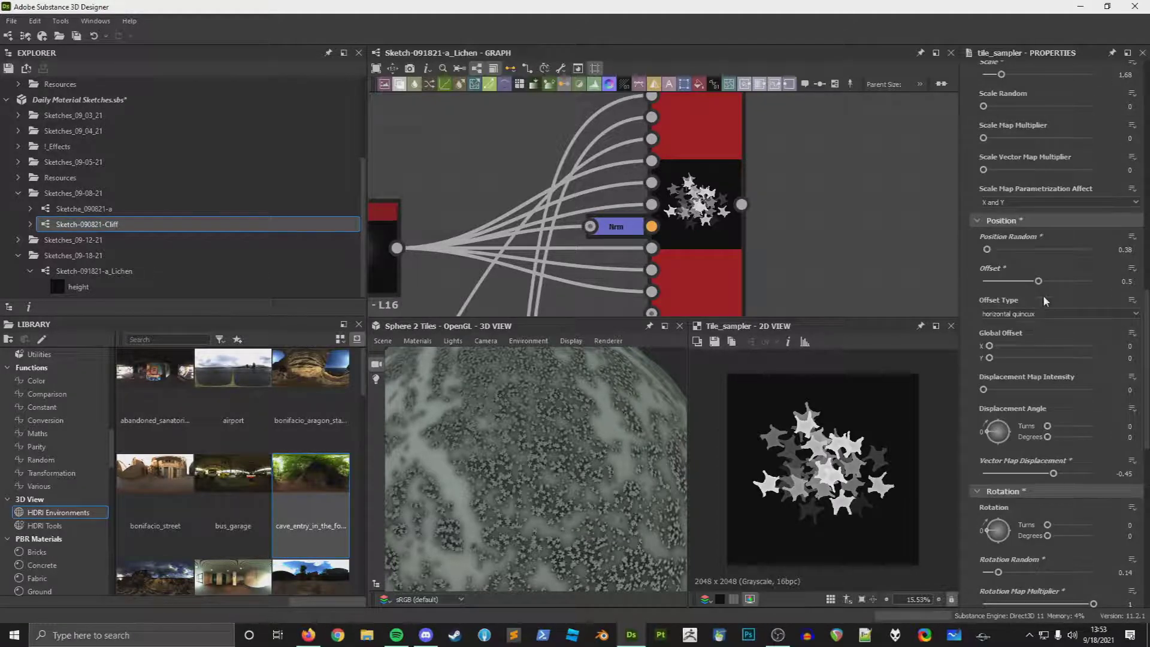
pyautogui.moveTo(1004, 352); pyautogui.dragTo(1052, 359)
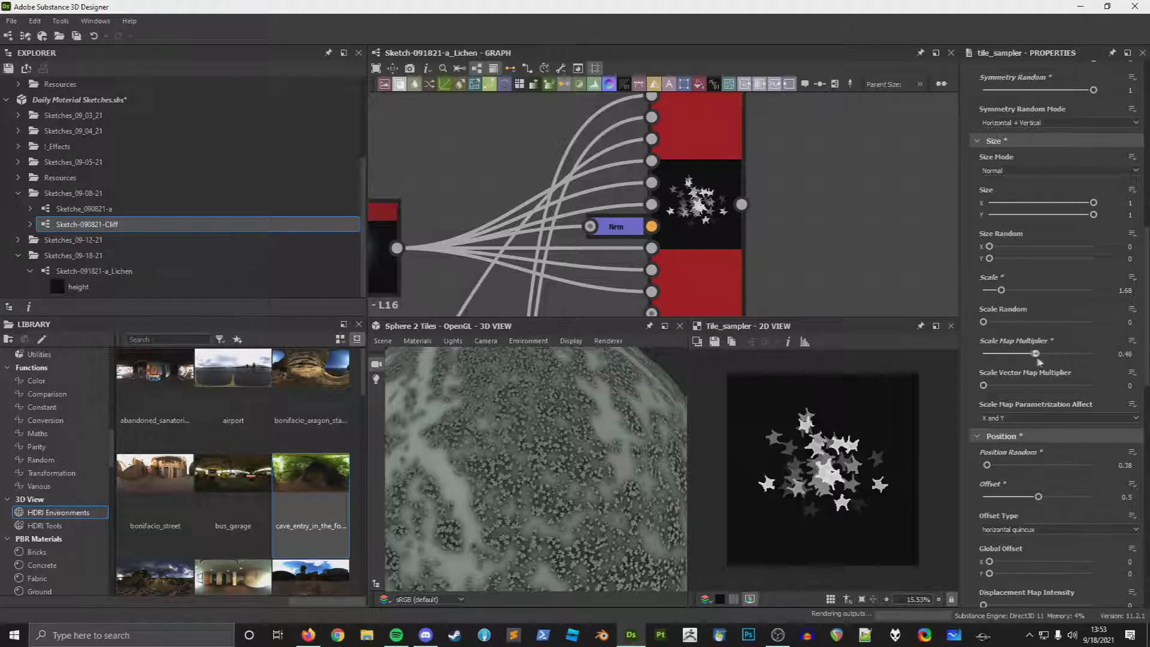
pyautogui.scroll(-5, 1052, 364)
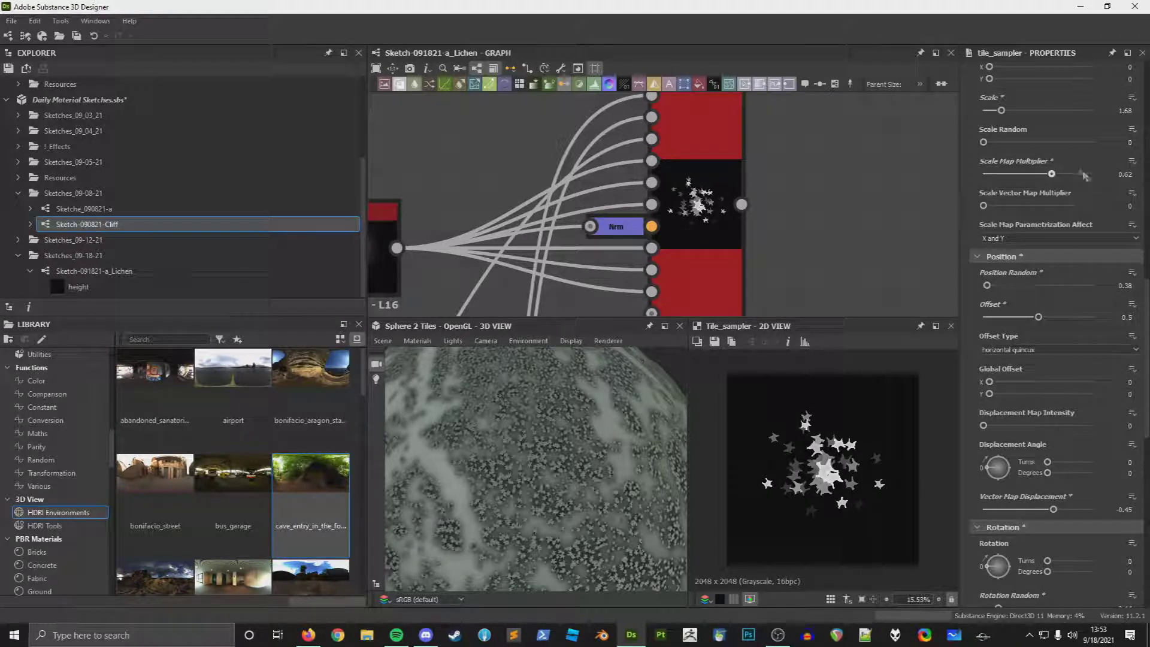
pyautogui.moveTo(1040, 174); pyautogui.dragTo(1034, 173)
# Step: Set the Tile Sampler's Color Random to 0 and its Color Parametrization Multiplier to 1
pyautogui.scroll(-10, 1018, 277)
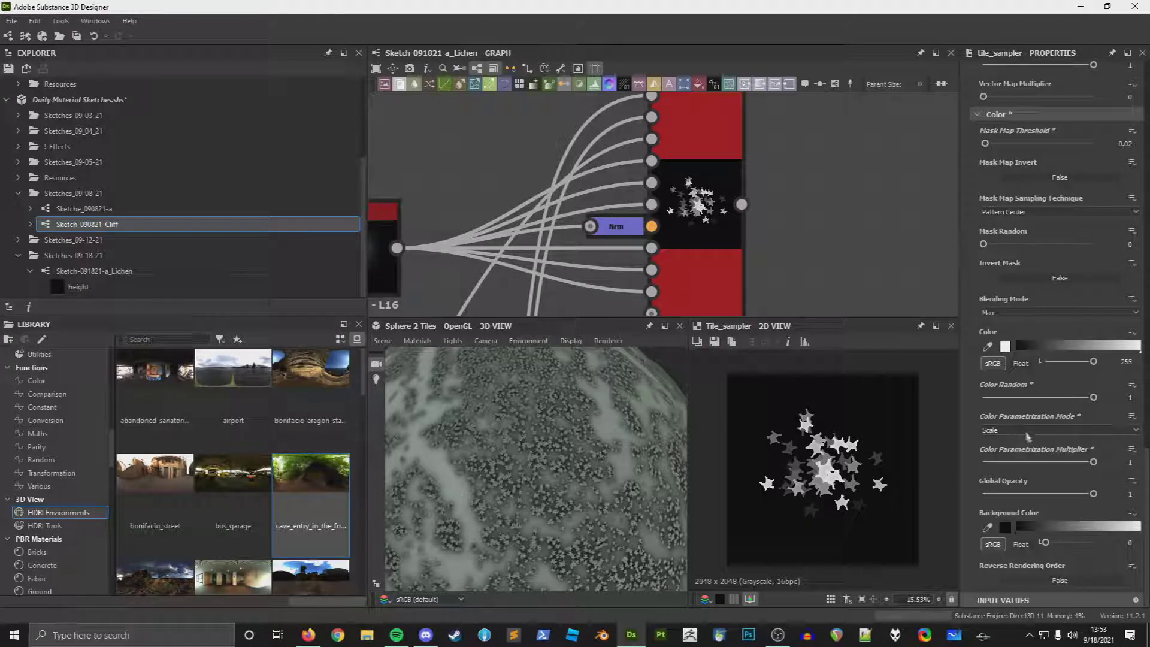
pyautogui.moveTo(1020, 398); pyautogui.dragTo(960, 399)
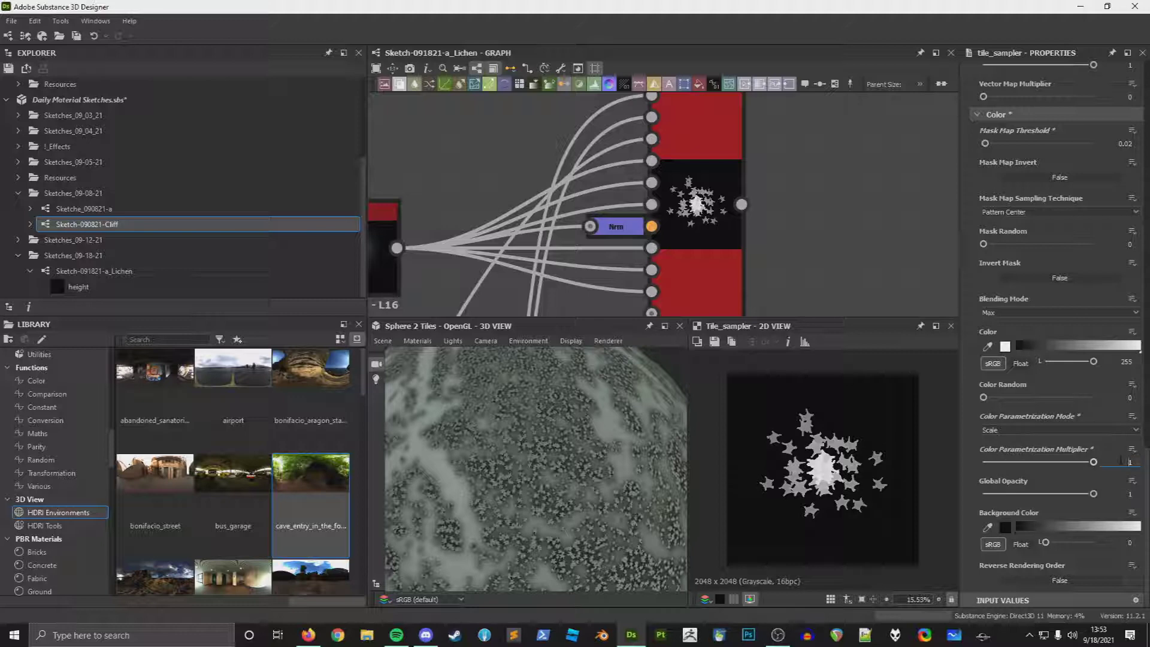
pyautogui.moveTo(1074, 461)
pyautogui.mouseDown()
pyautogui.moveTo(945, 467)
pyautogui.moveTo(1094, 463)
pyautogui.mouseUp()
pyautogui.click(1011, 433)
pyautogui.click(1011, 434)
pyautogui.moveTo(866, 249); pyautogui.dragTo(830, 224, button='middle')
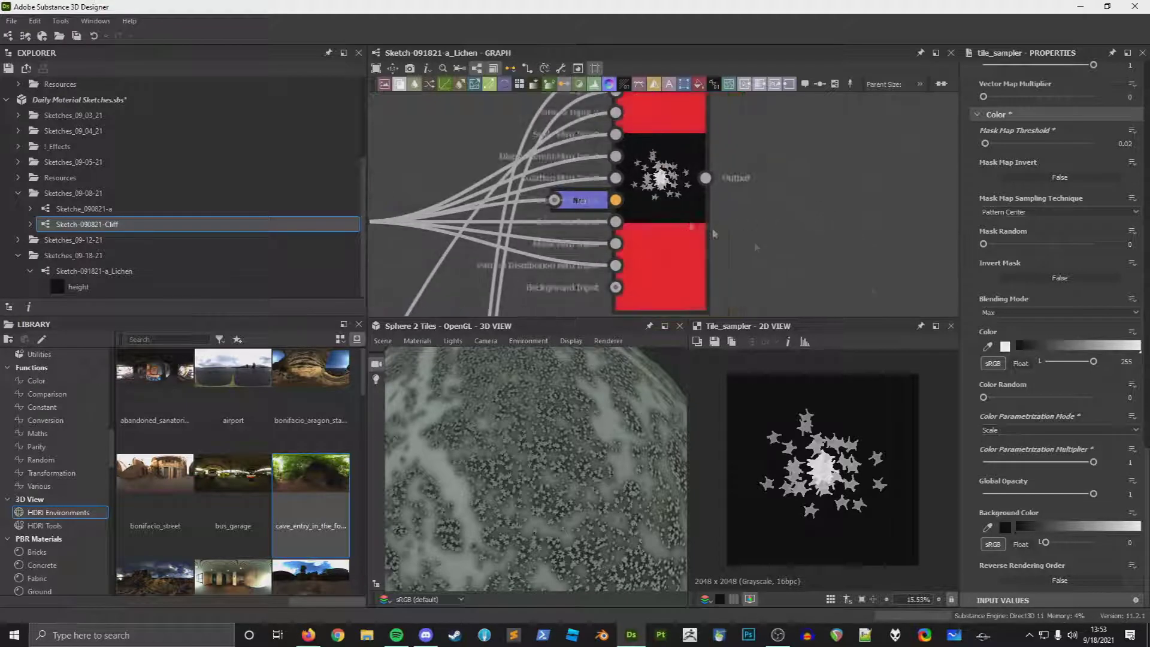
# Step: Set the Tile Sampler's Vector Map Displacement to -0.64 and change the Intensity of the docked Normal node
pyautogui.scroll(8, 1011, 321)
pyautogui.moveTo(983, 384)
pyautogui.mouseDown()
pyautogui.moveTo(1008, 387)
pyautogui.moveTo(979, 389)
pyautogui.mouseUp()
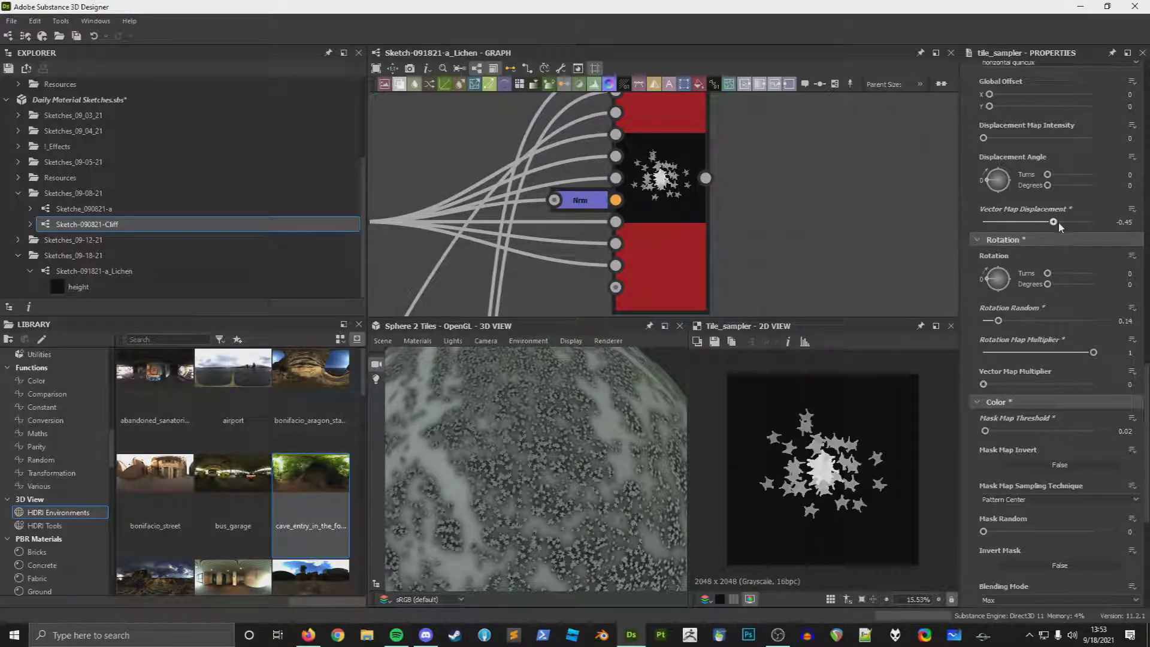
pyautogui.moveTo(1053, 222); pyautogui.dragTo(1048, 222)
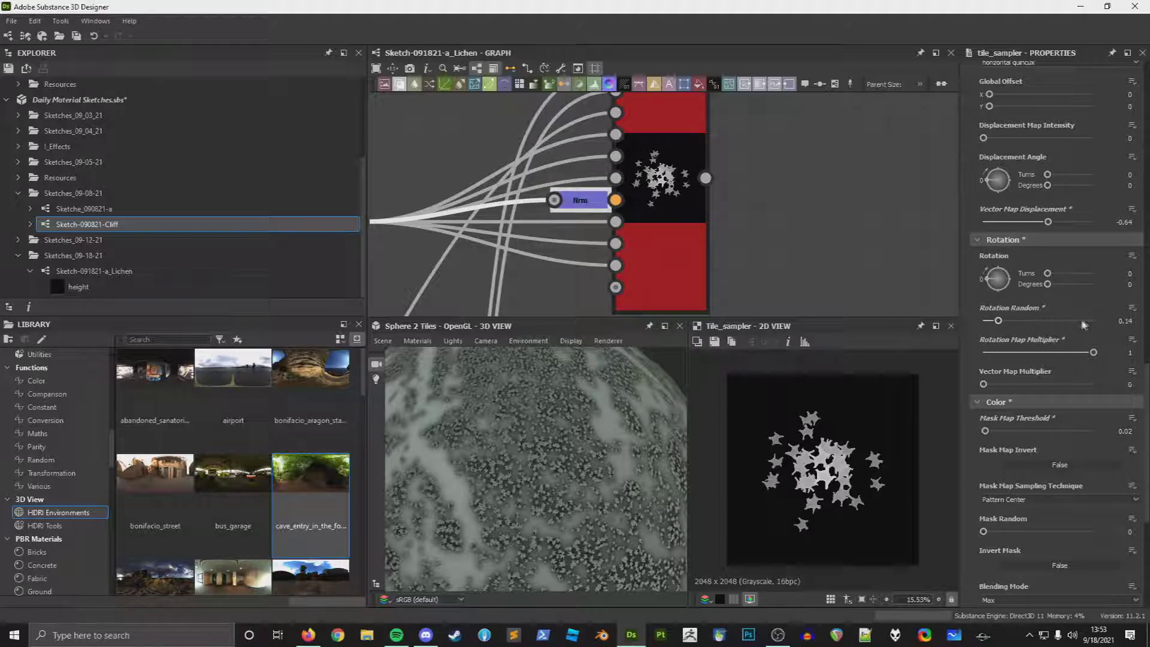
pyautogui.click(593, 208)
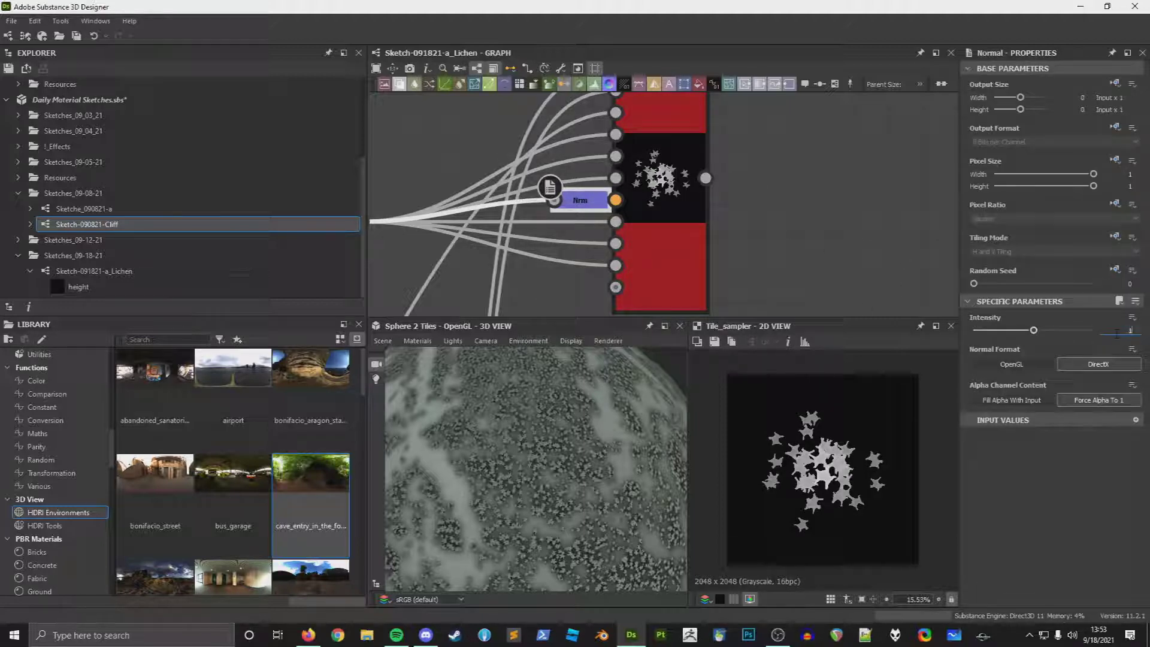
# Step: Set the Tile Sampler's Vector Map Displacement to about -0.31
pyautogui.click(688, 257)
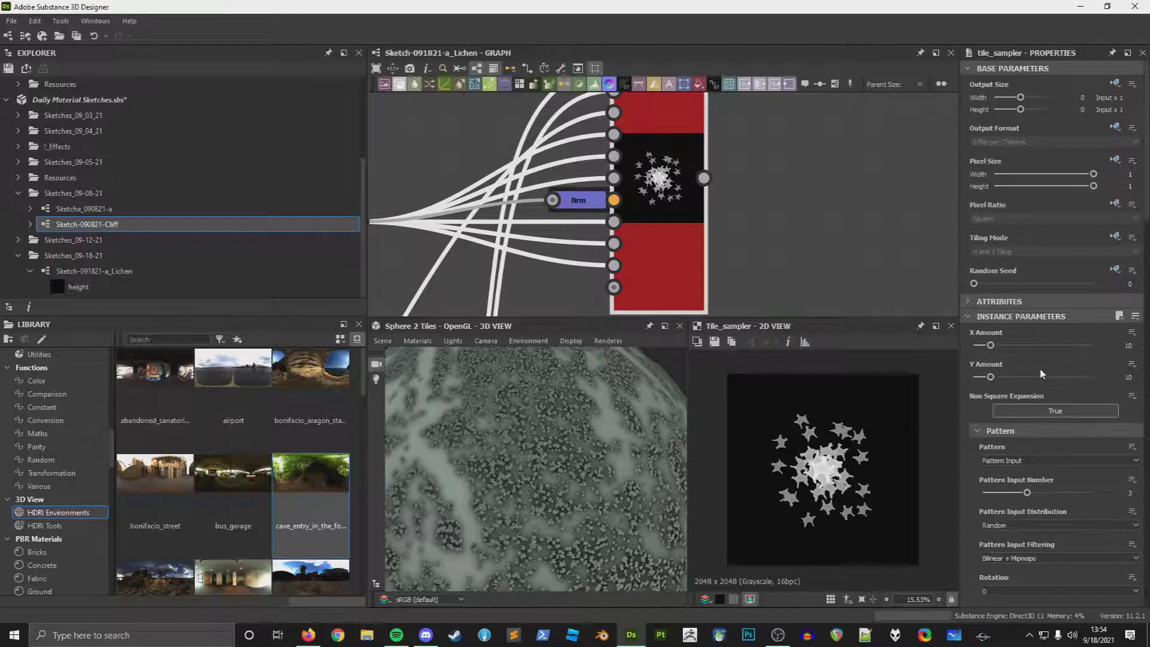
pyautogui.scroll(-15, 1040, 373)
pyautogui.scroll(-5, 1023, 467)
pyautogui.moveTo(1043, 465); pyautogui.dragTo(1050, 490)
# Step: Insert an Invert Grayscale node between the Shape and the Normal node feeding the Tile Sampler's vector map input
pyautogui.moveTo(675, 240); pyautogui.dragTo(798, 240, button='middle')
pyautogui.click(644, 203)
pyautogui.press('space')
pyautogui.write('inve')
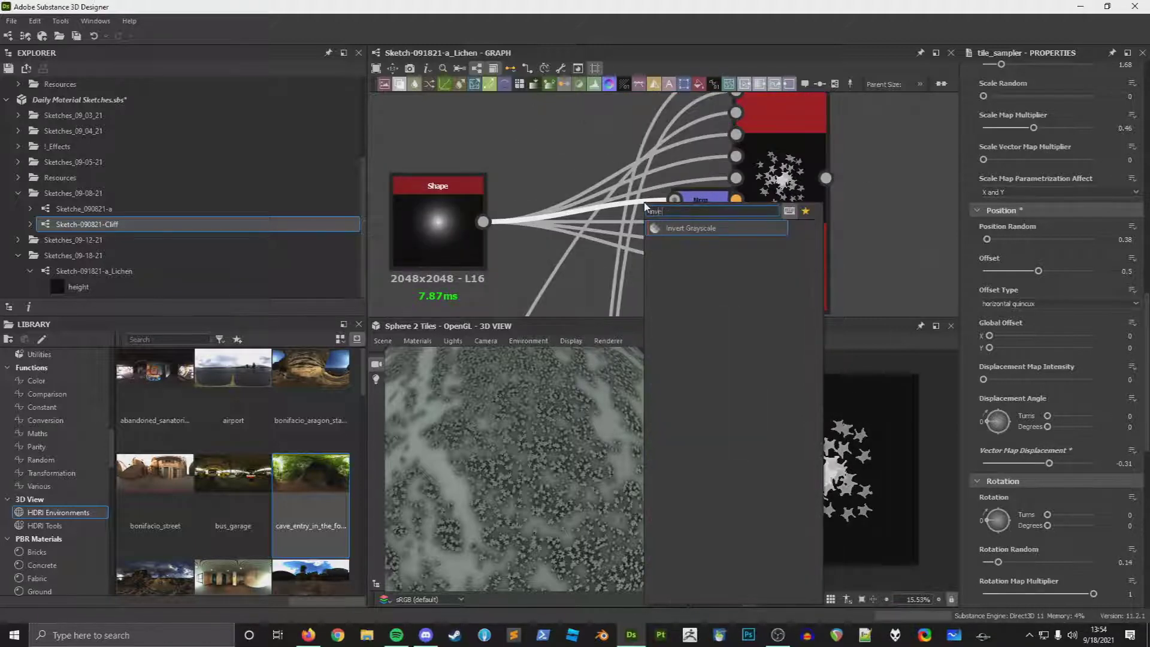
pyautogui.press('Return')
# Step: Try a Vector Map Displacement of 2 on the Tile Sampler
pyautogui.click(827, 207)
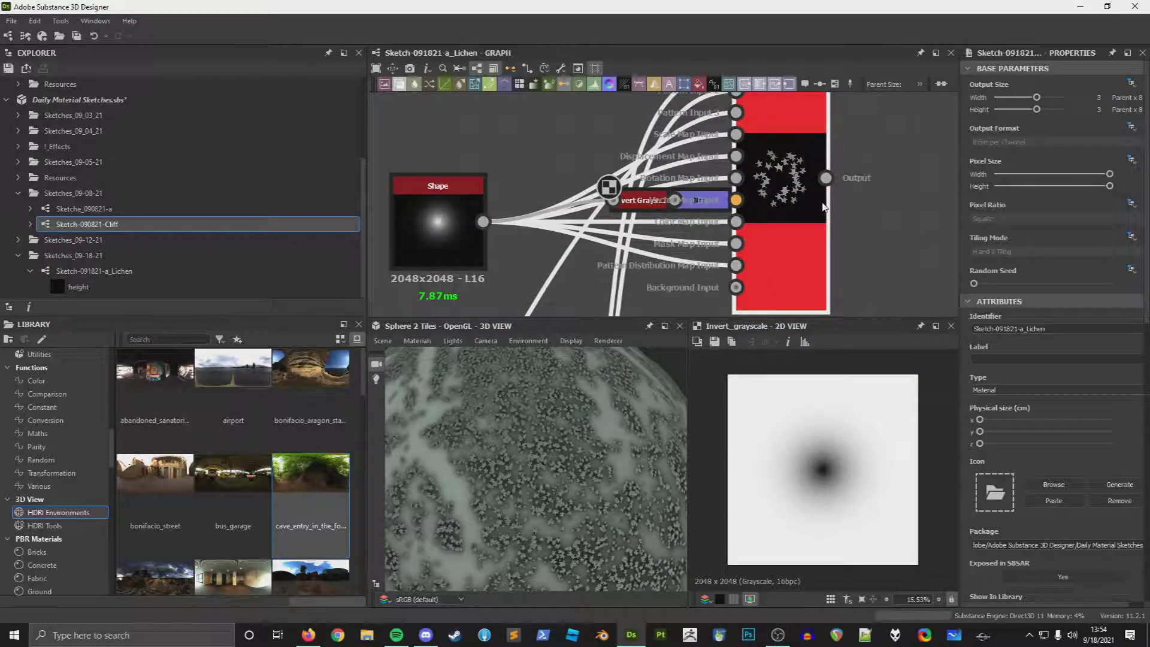
pyautogui.scroll(-3, 1060, 458)
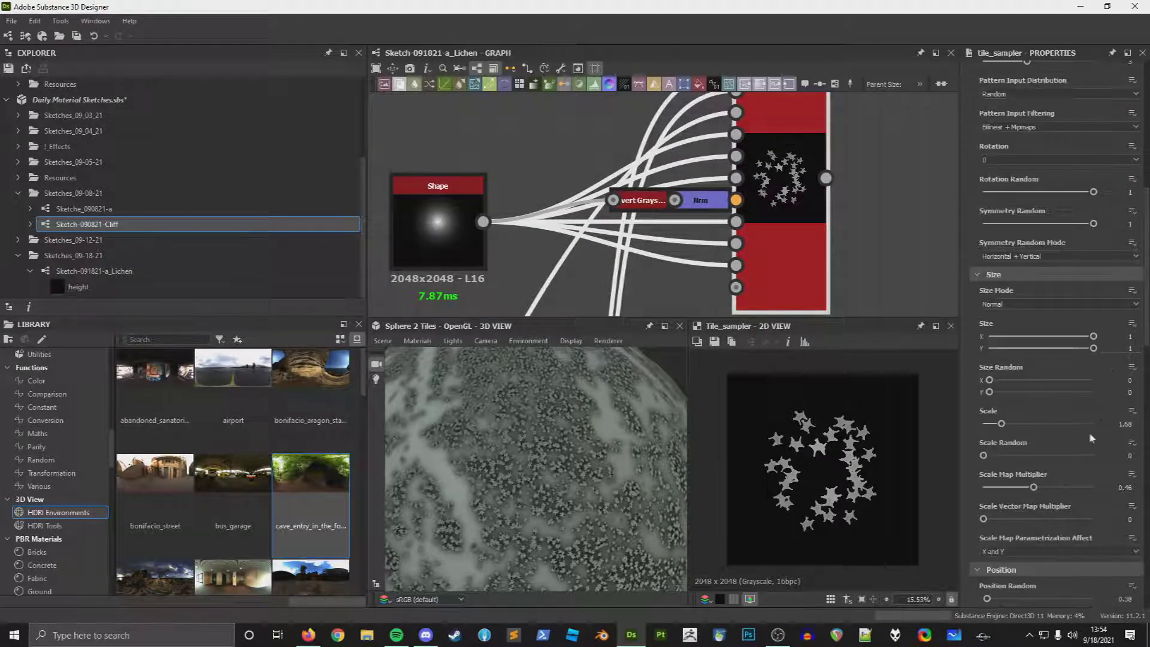
pyautogui.scroll(-9, 1037, 456)
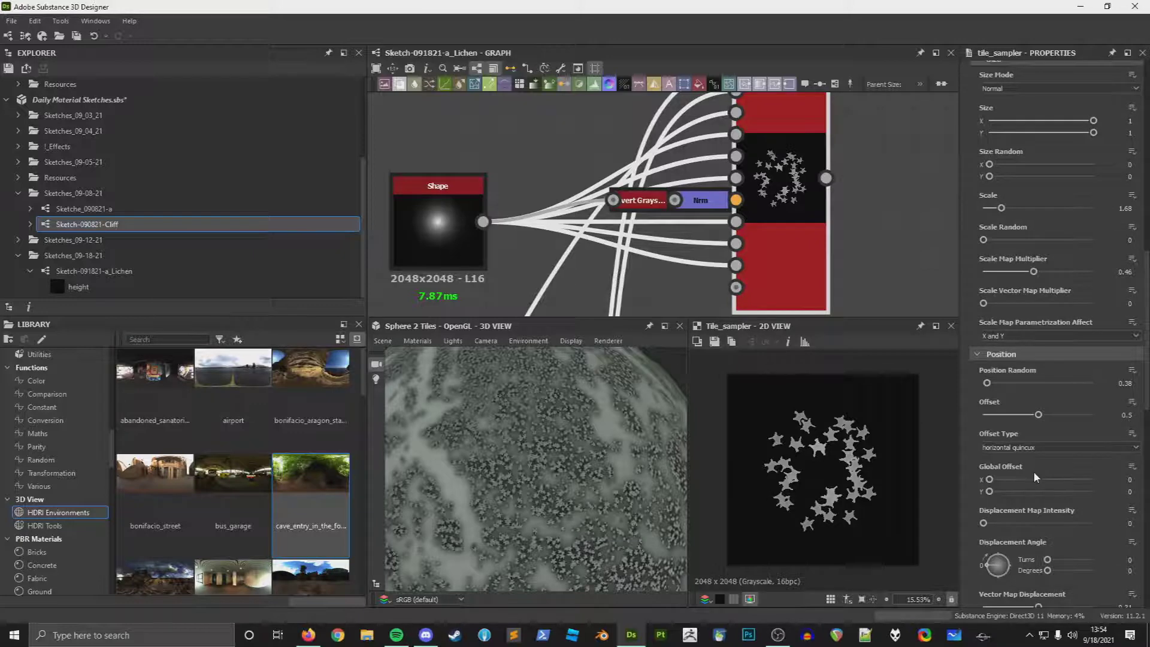
pyautogui.moveTo(1041, 471); pyautogui.dragTo(1106, 473)
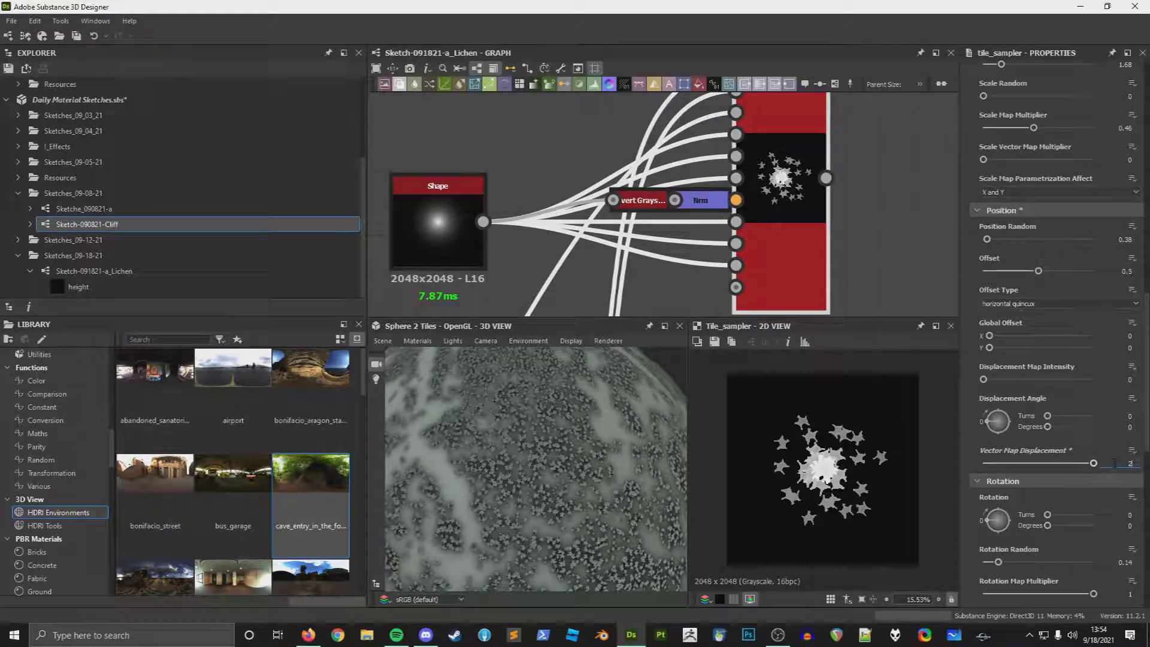
pyautogui.press('Return')
# Step: Reduce the Tile Sampler's Vector Map Displacement and raise its Mask Map Threshold to 0.16
pyautogui.moveTo(1036, 465); pyautogui.dragTo(1019, 484)
pyautogui.scroll(-7, 1019, 485)
pyautogui.scroll(-6, 1020, 488)
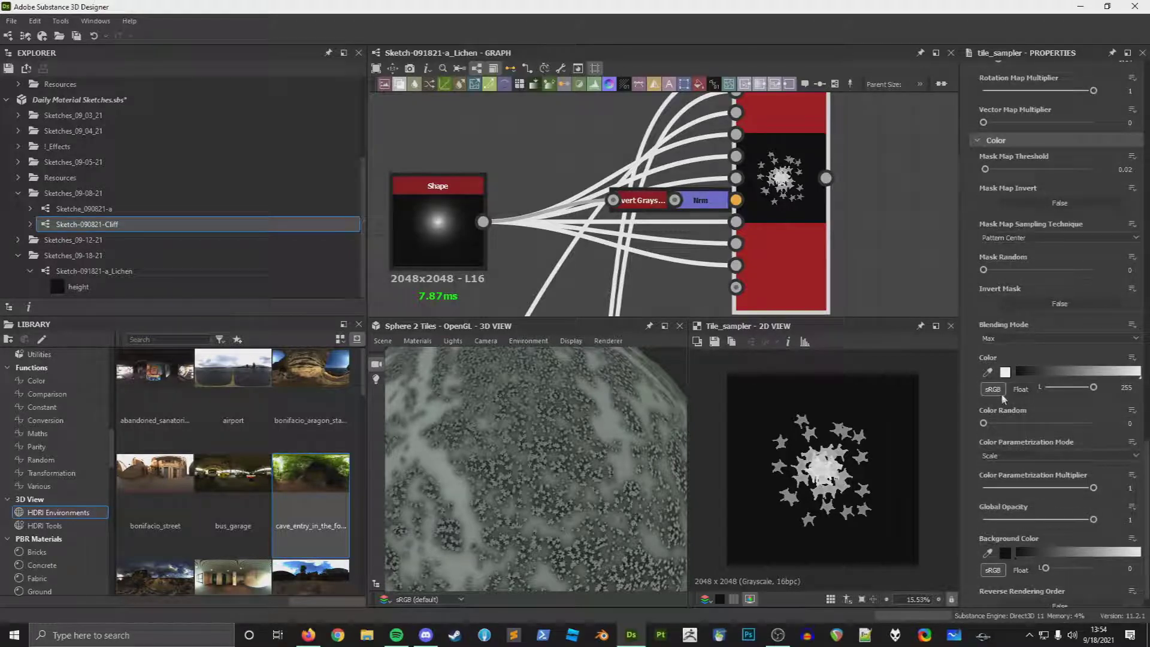
pyautogui.moveTo(984, 170); pyautogui.dragTo(998, 176)
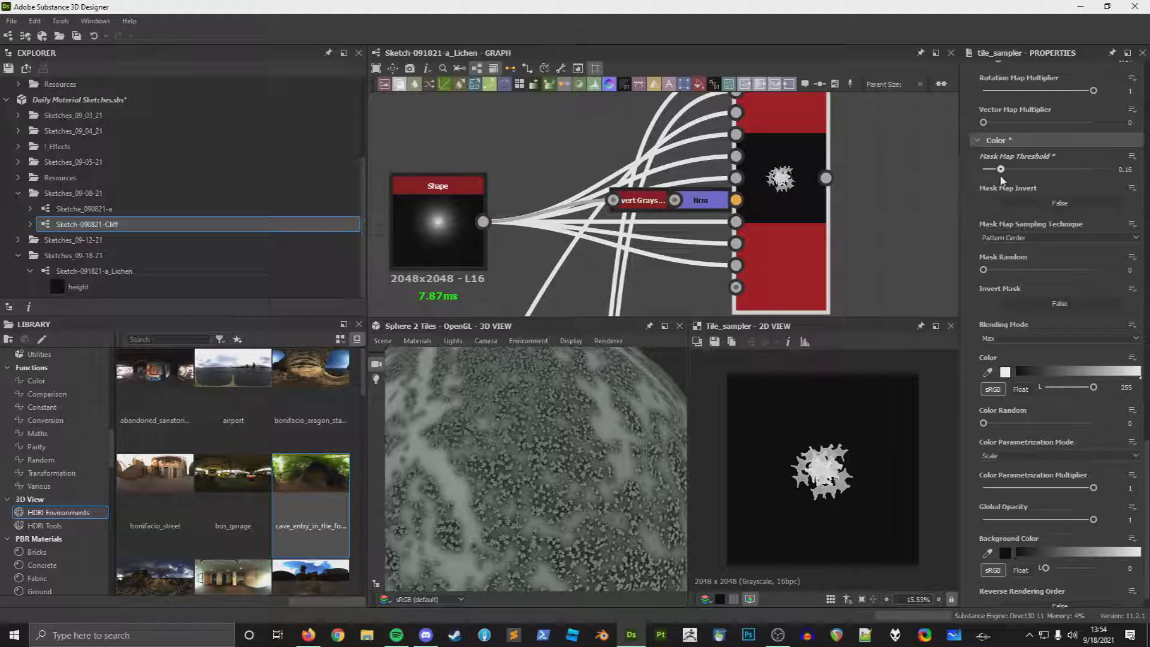
pyautogui.scroll(4, 809, 501)
# Step: Duplicate the Tile Sampler with its input connections and place the copy below the original
pyautogui.scroll(-5, 806, 195)
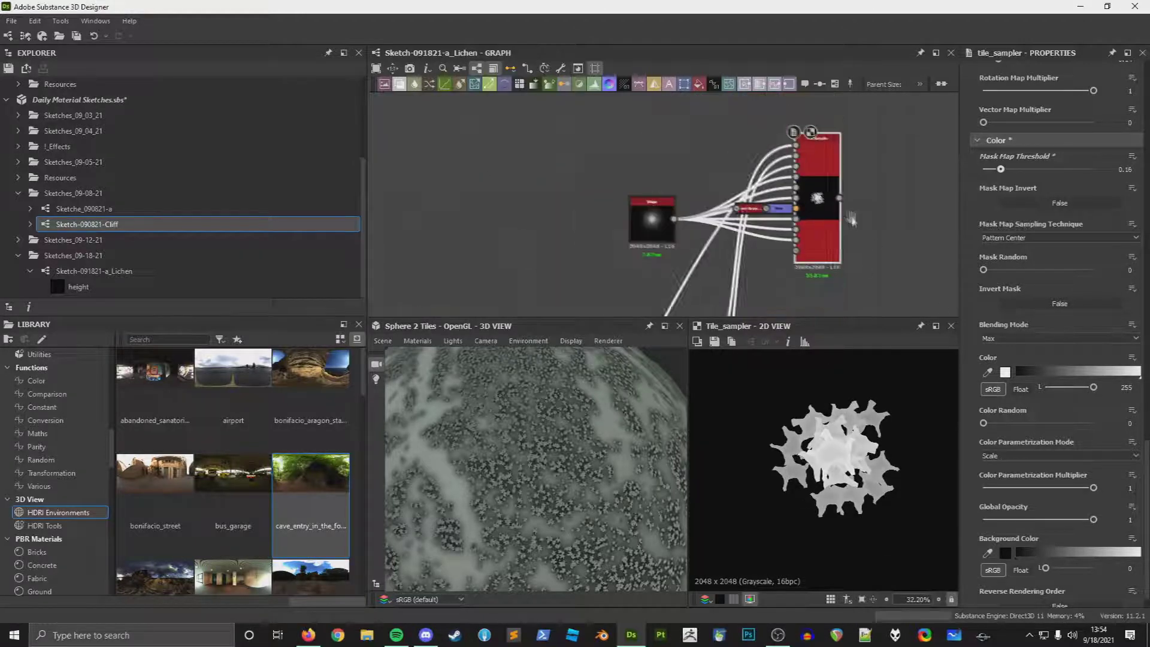
pyautogui.scroll(2, 784, 212)
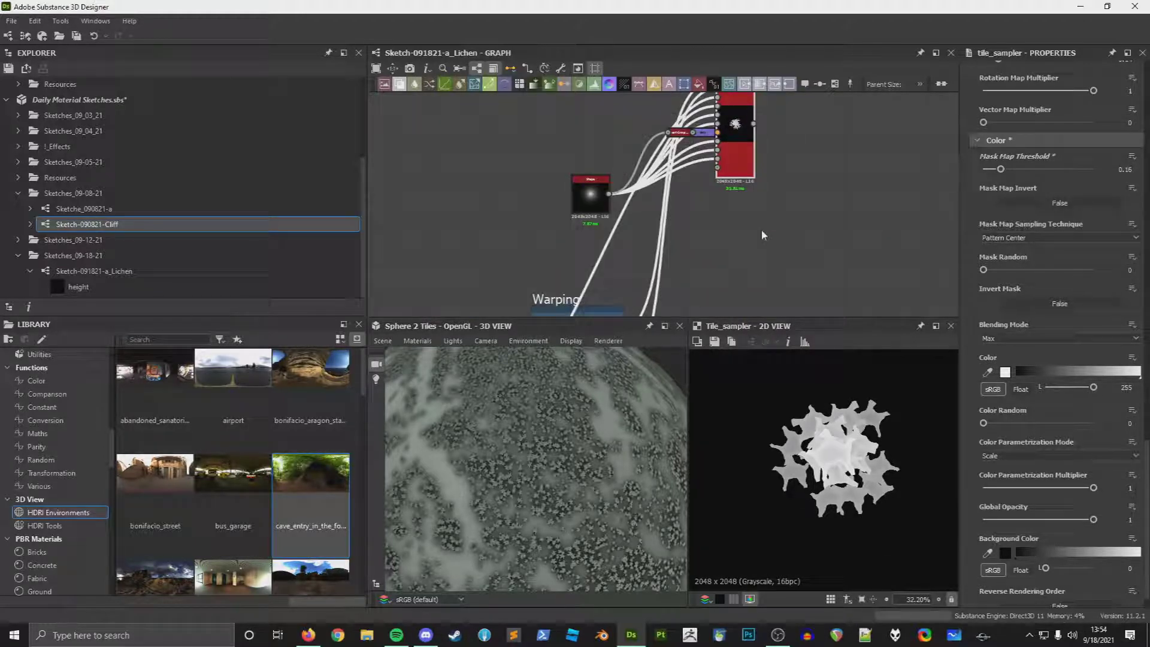
pyautogui.scroll(-3, 749, 229)
pyautogui.scroll(3, 626, 149)
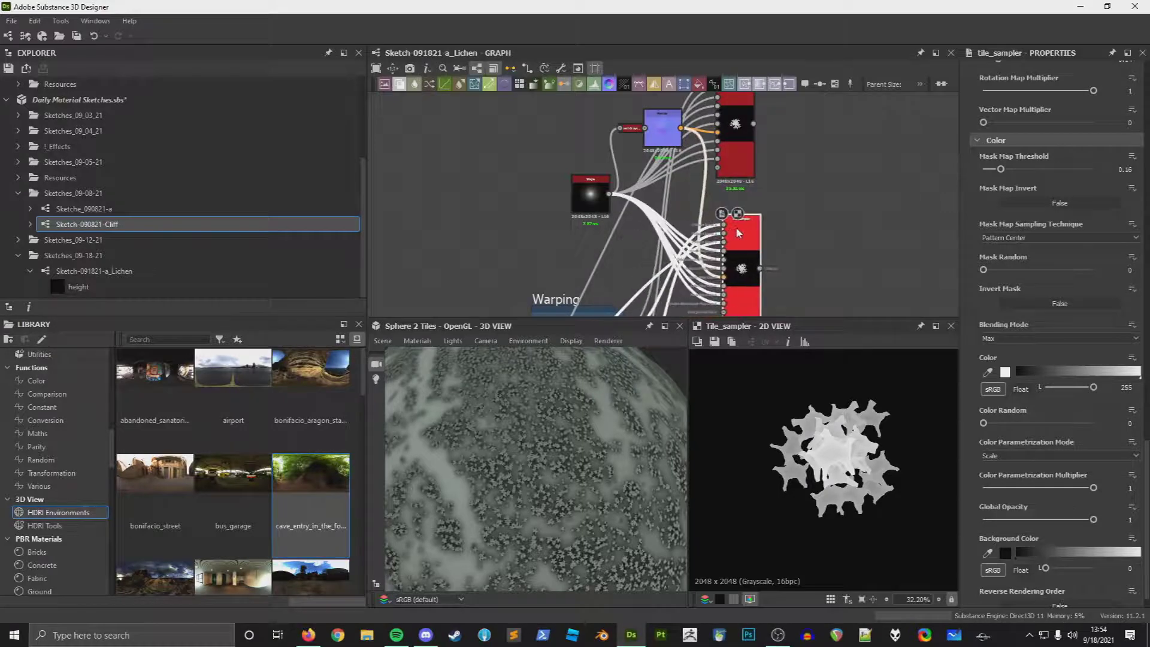
# Step: Add a Blend node below the Shape, with the Shape output connected to its foreground input
pyautogui.scroll(2, 569, 173)
pyautogui.moveTo(561, 167); pyautogui.dragTo(587, 228)
pyautogui.write('blend')
pyautogui.press('Return')
pyautogui.scroll(2, 587, 234)
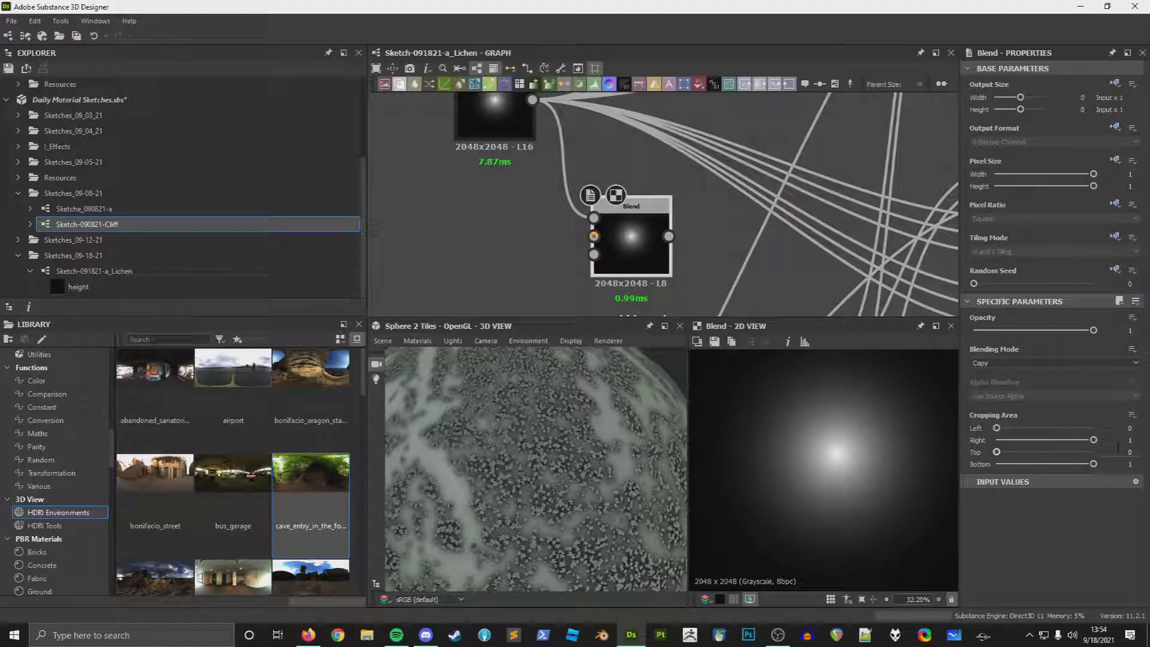
pyautogui.write('0.5')
pyautogui.press('Return')
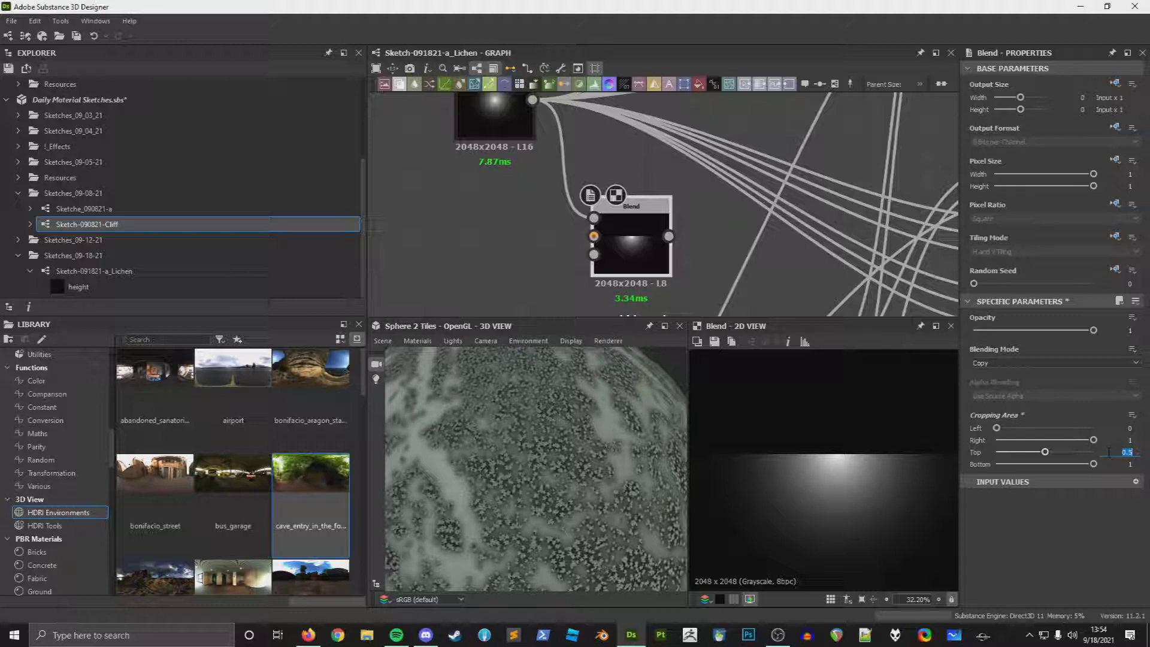
pyautogui.write('0')
pyautogui.press('Return')
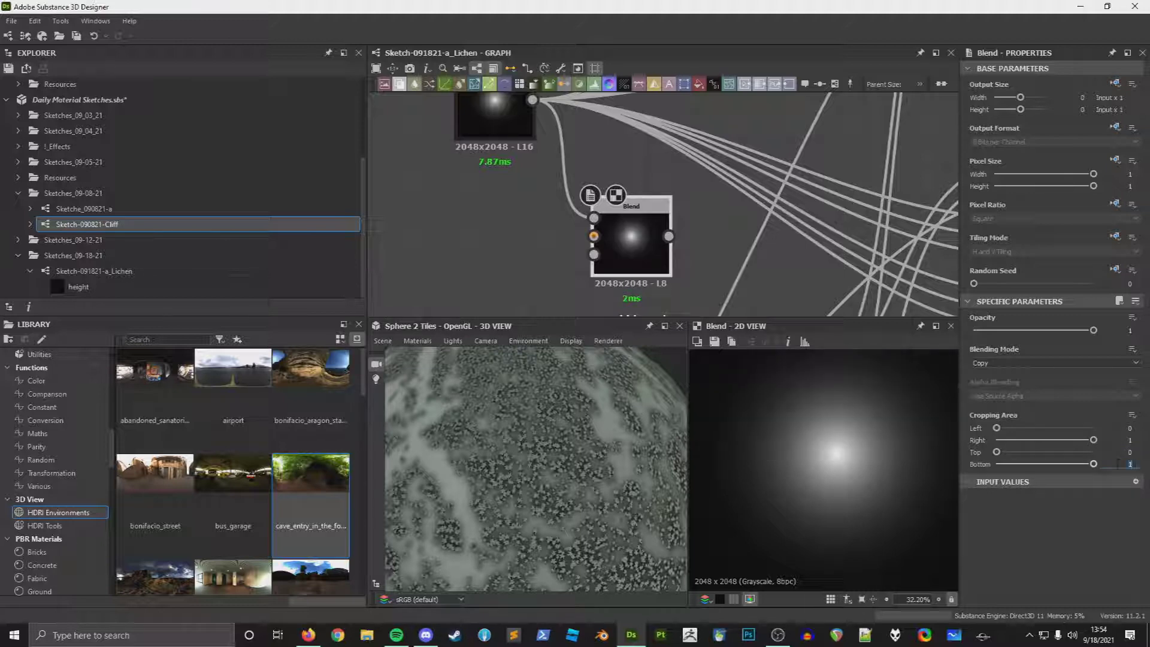
# Step: Crop the blended Shape to its upper half by setting the Blend's Cropping Area Bottom to 0.5
pyautogui.write('0.5')
pyautogui.press('Return')
pyautogui.scroll(-2, 830, 393)
pyautogui.scroll(-3, 605, 197)
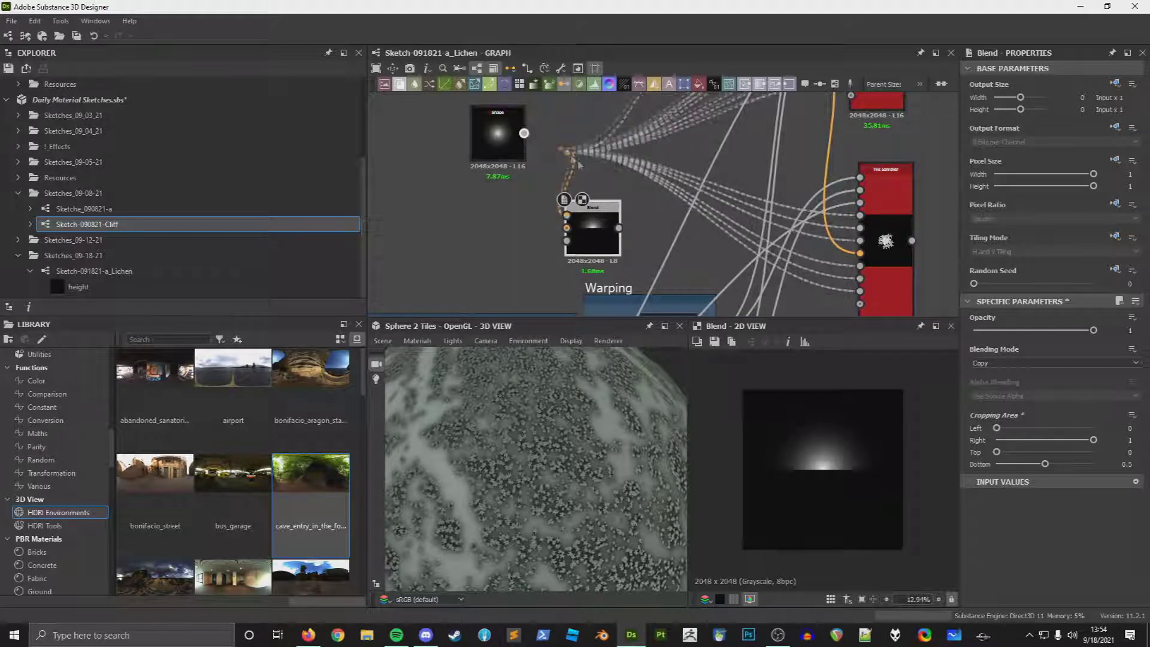
# Step: Connect the Blend output to the duplicated Tile Sampler's map inputs in place of the Shape
pyautogui.moveTo(619, 227); pyautogui.dragTo(860, 227)
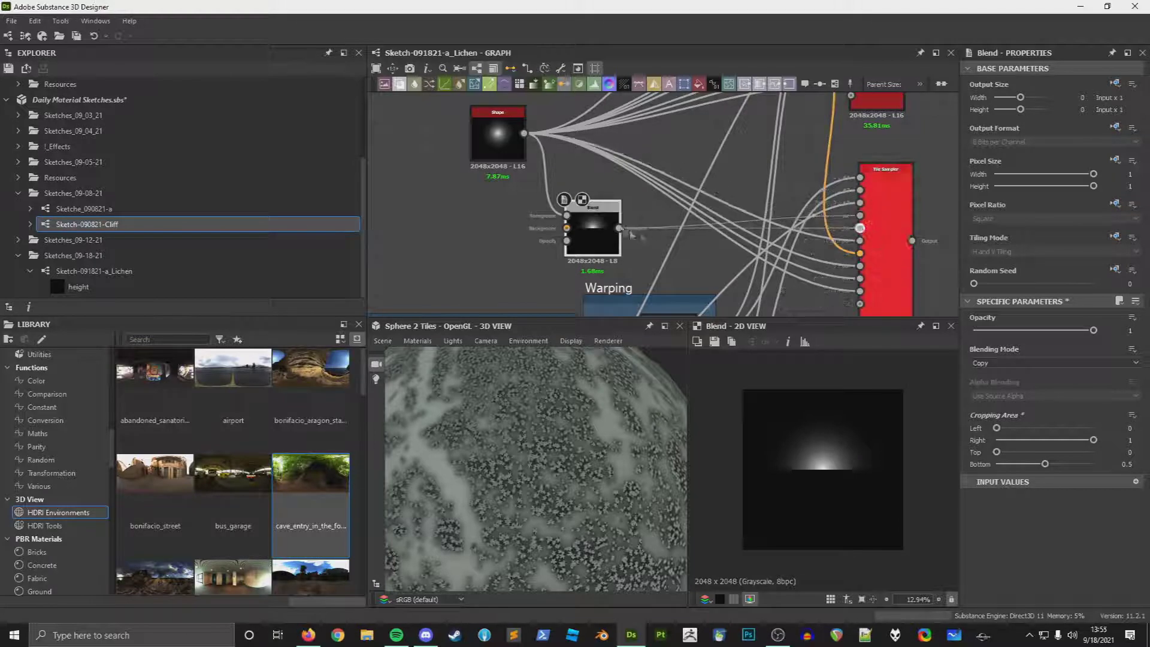
pyautogui.rightClick(831, 270)
pyautogui.press('Escape')
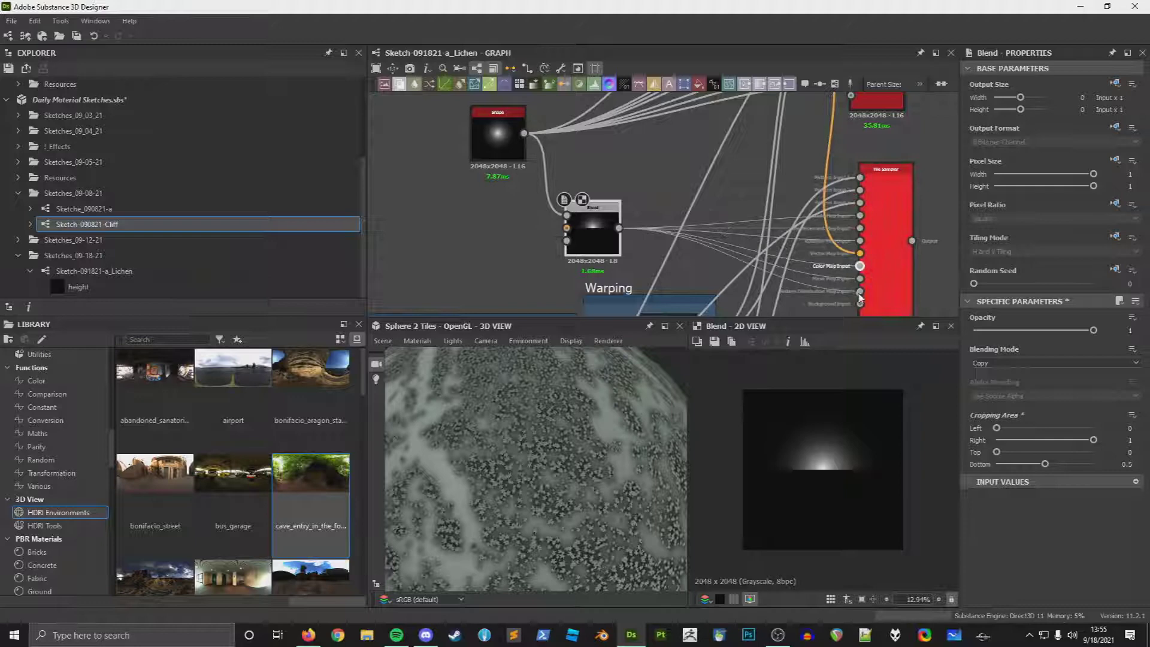
# Step: Insert an Invert Grayscale node followed by a Normal node between the cropped Blend and the duplicated Tile Sampler's Vector Map Input
pyautogui.click(861, 254)
pyautogui.press('space')
pyautogui.write('invert')
pyautogui.press('Return')
pyautogui.press('space')
pyautogui.write('normal')
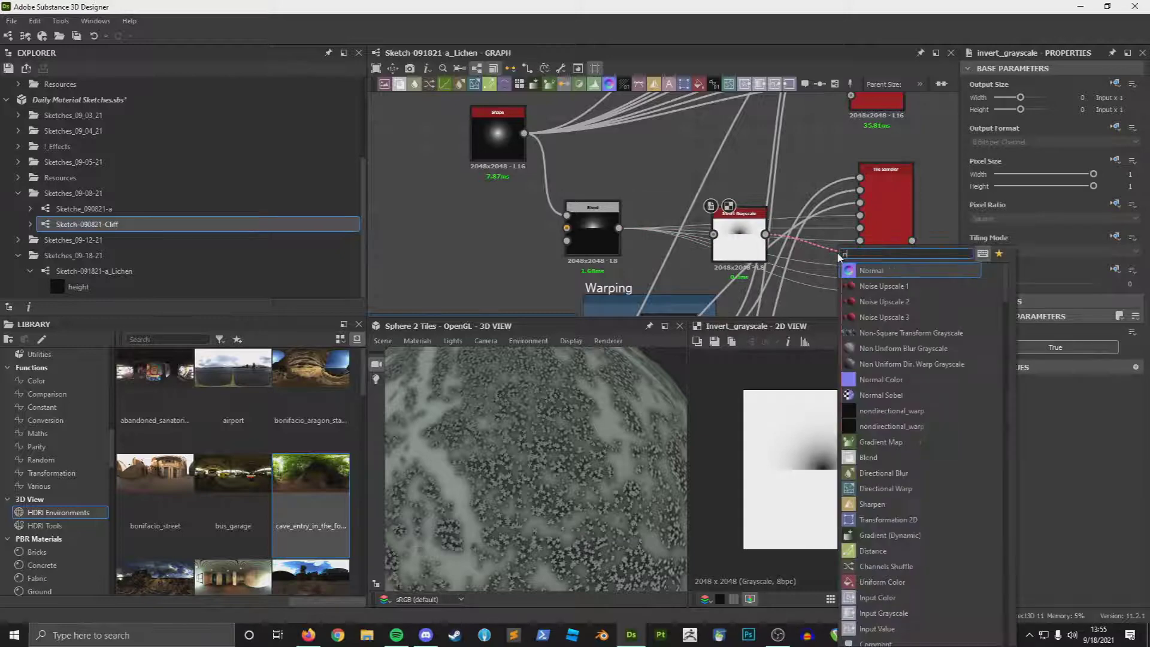
pyautogui.press('Return')
# Step: Dock the Invert Grayscale and Normal nodes to the duplicated Tile Sampler's input and open the Normal's Intensity for editing
pyautogui.press('d')
pyautogui.click(748, 239)
pyautogui.press('d')
pyautogui.click(831, 256)
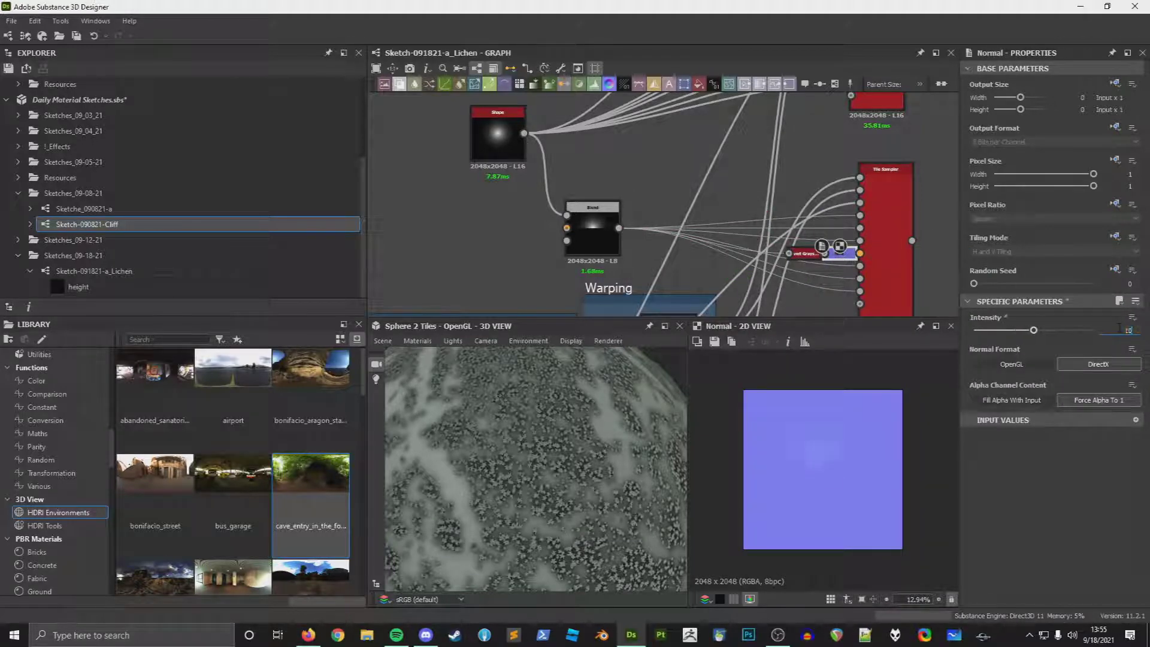
# Step: Preview the duplicated Tile Sampler and lower its Mask Map Threshold to 0.01
pyautogui.doubleClick(886, 249)
pyautogui.moveTo(958, 204); pyautogui.dragTo(774, 183, button='middle')
pyautogui.scroll(-5, 1054, 360)
pyautogui.scroll(2, 806, 489)
pyautogui.scroll(-8, 1043, 440)
pyautogui.scroll(-8, 1032, 447)
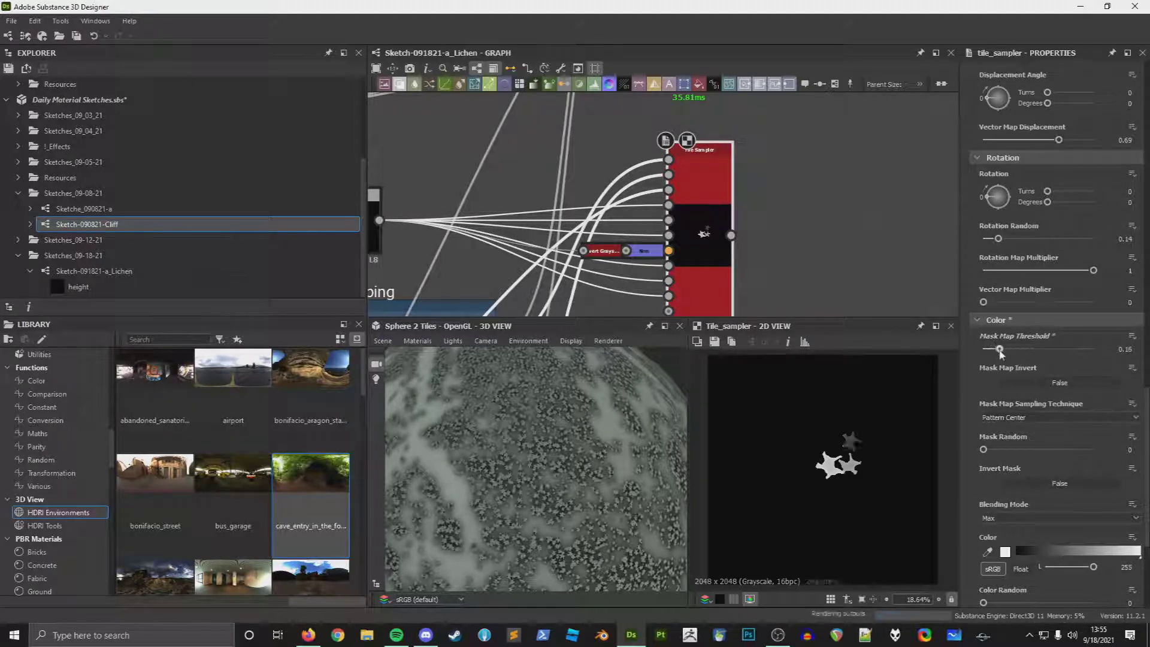
pyautogui.moveTo(994, 350); pyautogui.dragTo(983, 350)
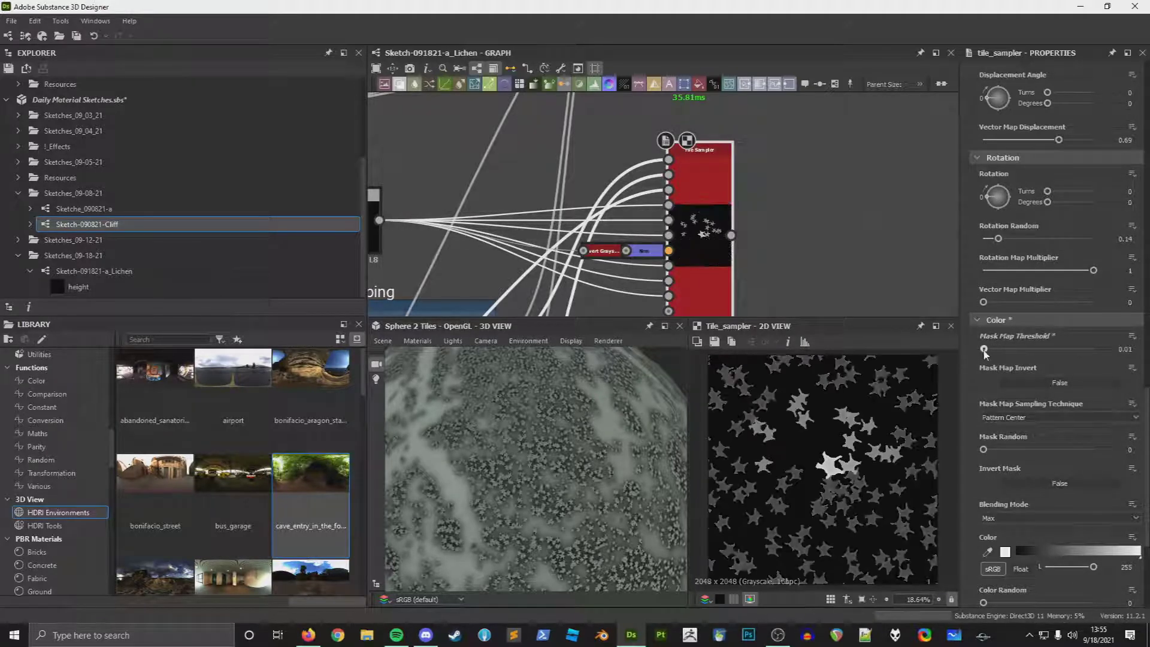
# Step: Reduce the duplicated Tile Sampler's Vector Map Displacement to 0
pyautogui.scroll(2, 1033, 383)
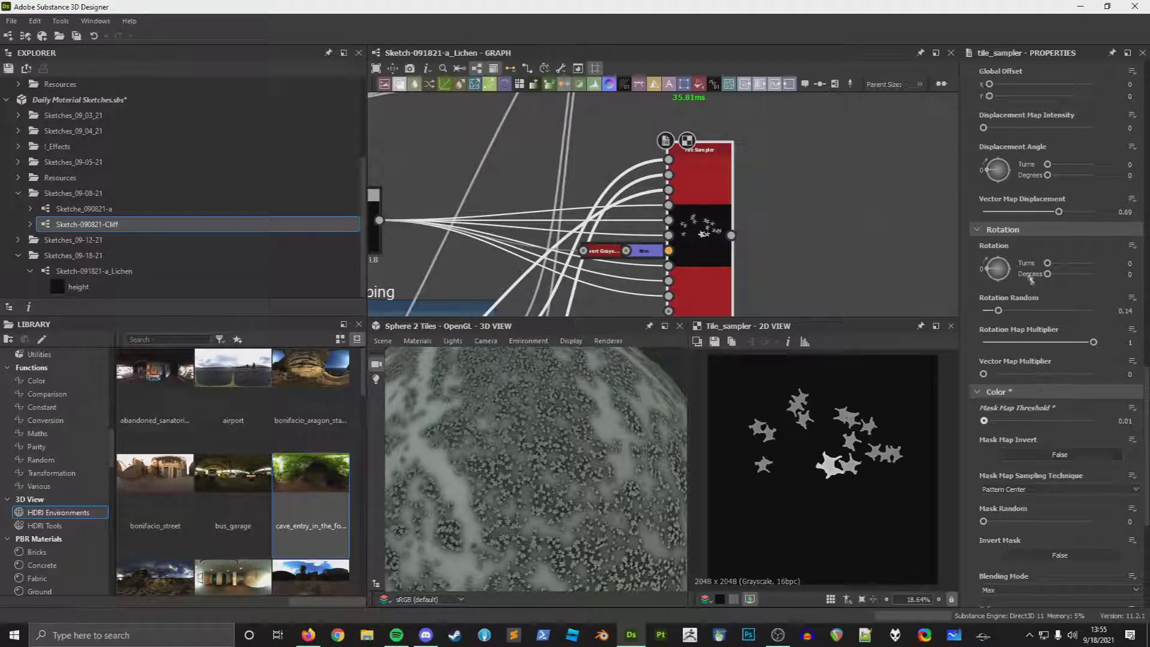
pyautogui.moveTo(1087, 213); pyautogui.dragTo(1025, 216)
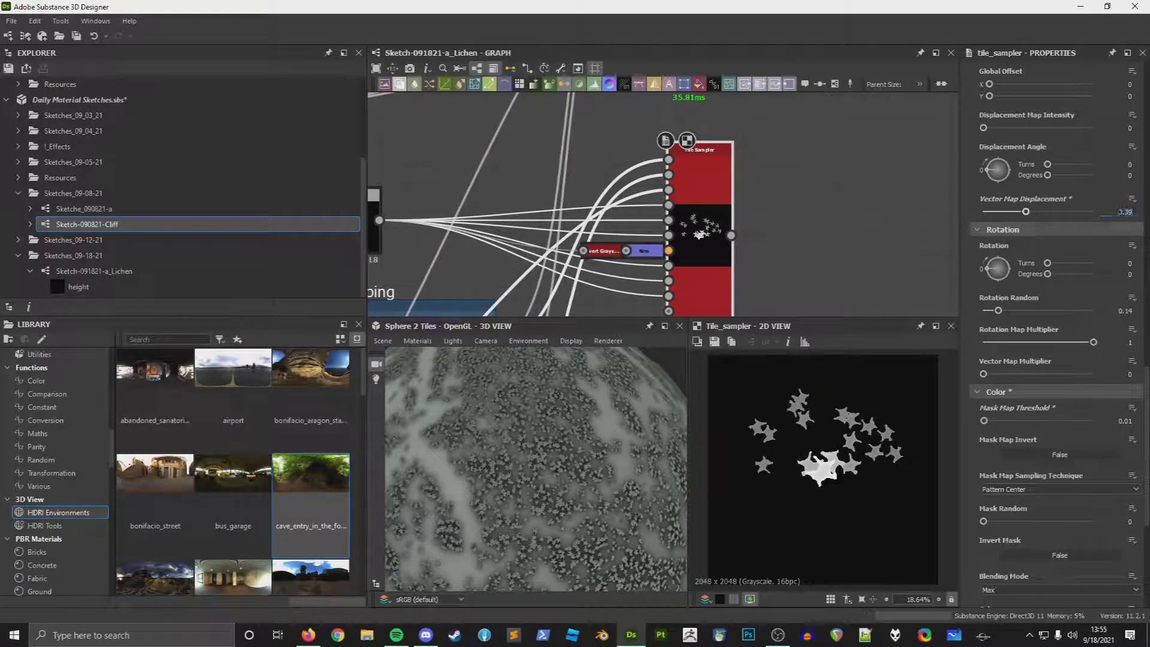
pyautogui.write('0')
pyautogui.press('Return')
pyautogui.scroll(5, 1092, 213)
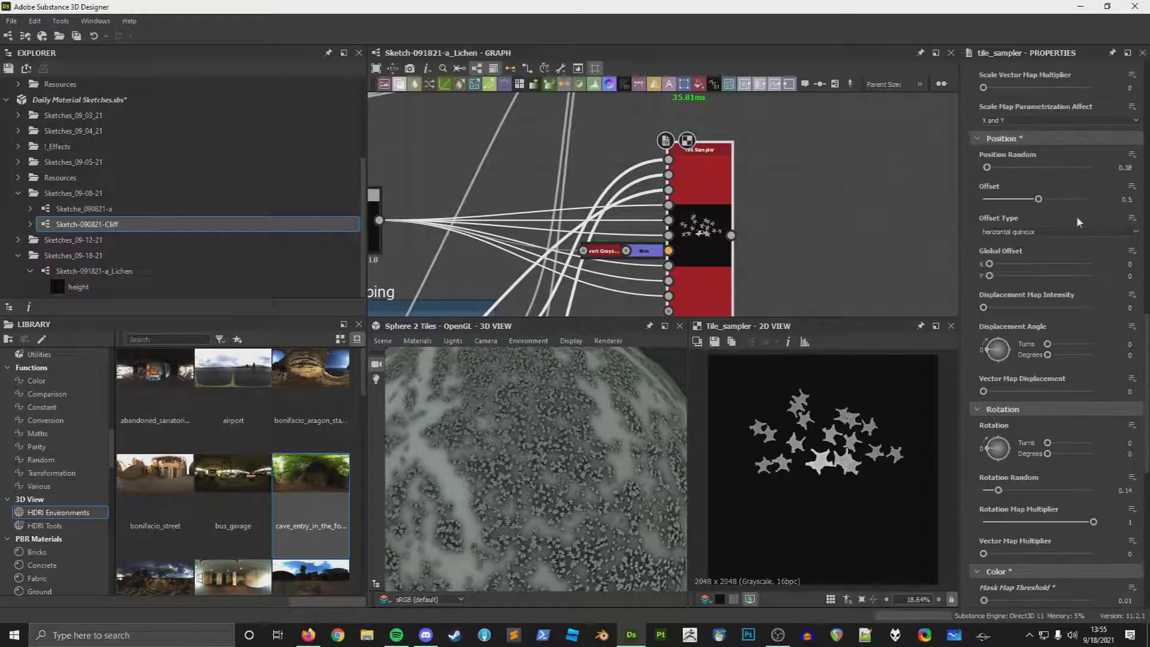
# Step: Set the duplicated Tile Sampler's Displacement Angle to -90 degrees and try out its Position Random setting
pyautogui.moveTo(998, 350); pyautogui.dragTo(997, 364)
pyautogui.scroll(1, 1038, 281)
pyautogui.scroll(2, 1046, 290)
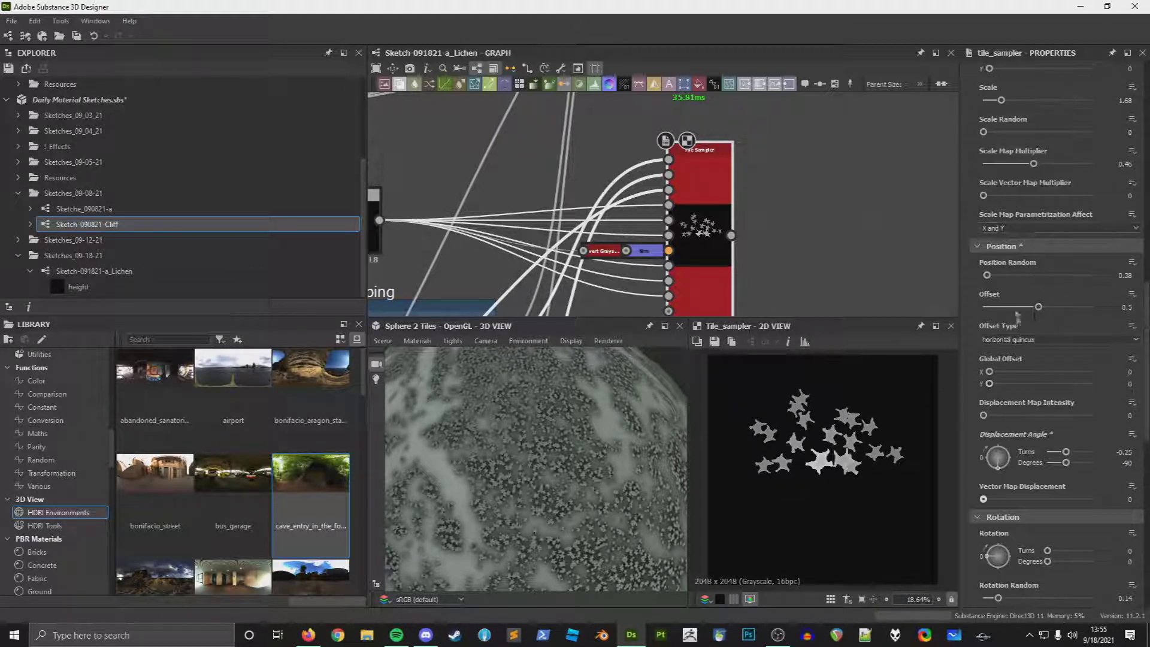
pyautogui.moveTo(987, 276)
pyautogui.mouseDown()
pyautogui.moveTo(976, 280)
pyautogui.moveTo(987, 276)
pyautogui.mouseUp()
pyautogui.scroll(3, 1000, 251)
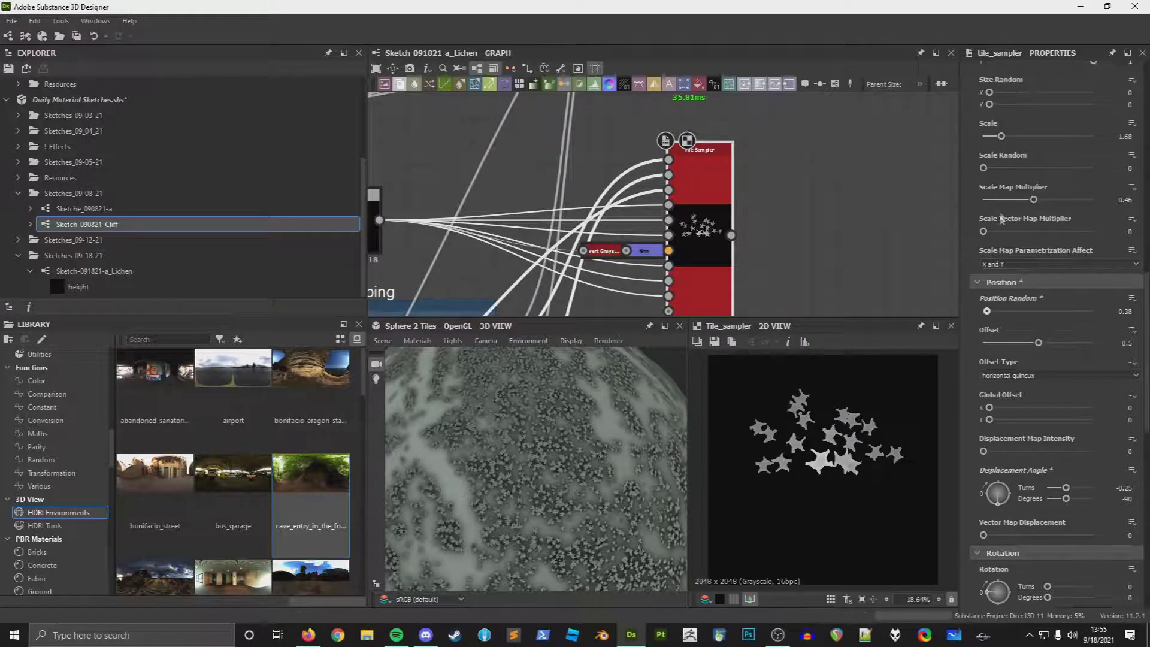
# Step: Set the duplicated Tile Sampler's Vector Map Displacement to 0.14
pyautogui.scroll(-5, 1005, 233)
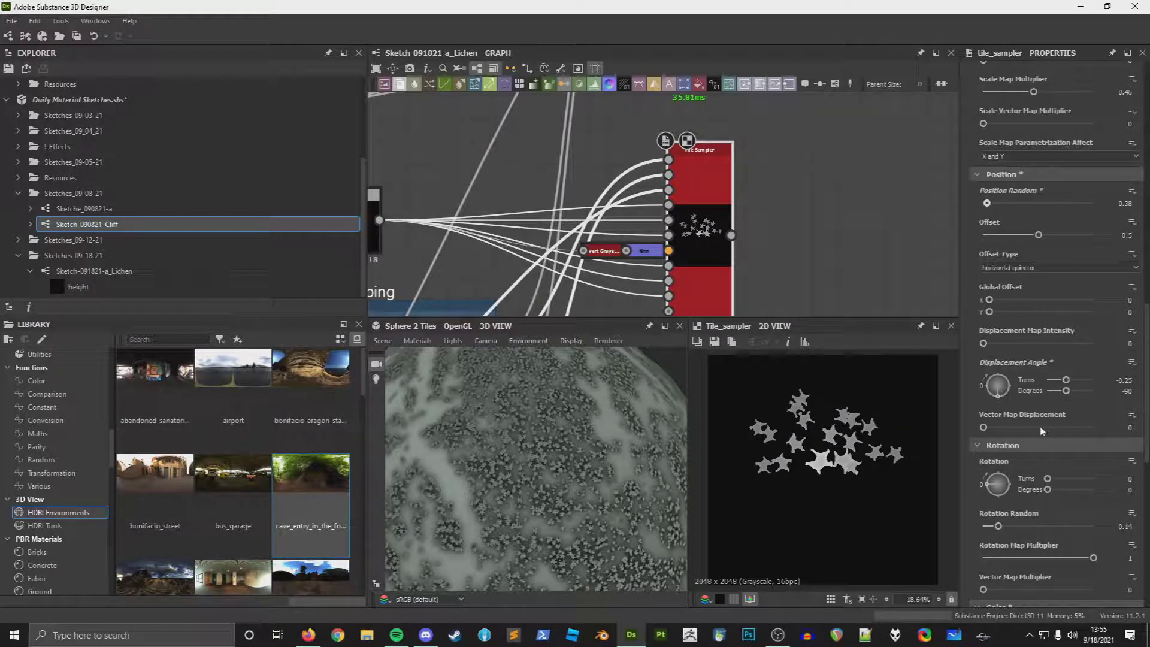
pyautogui.moveTo(992, 429)
pyautogui.mouseDown()
pyautogui.moveTo(1094, 430)
pyautogui.moveTo(967, 432)
pyautogui.moveTo(998, 429)
pyautogui.mouseUp()
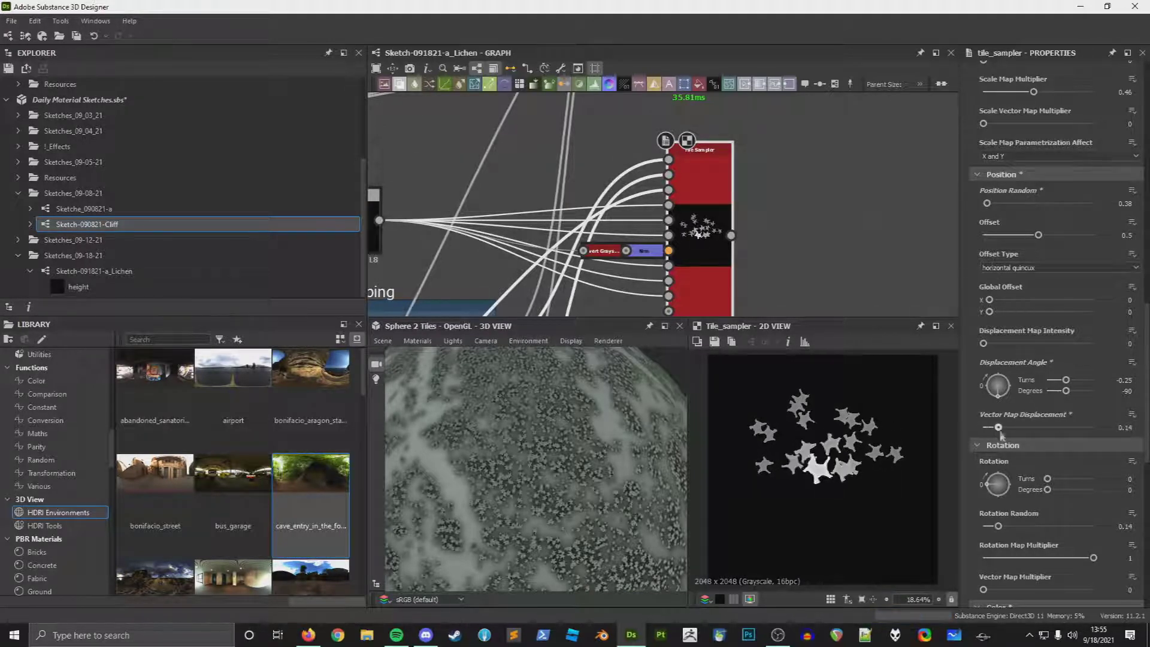
pyautogui.scroll(-8, 1009, 407)
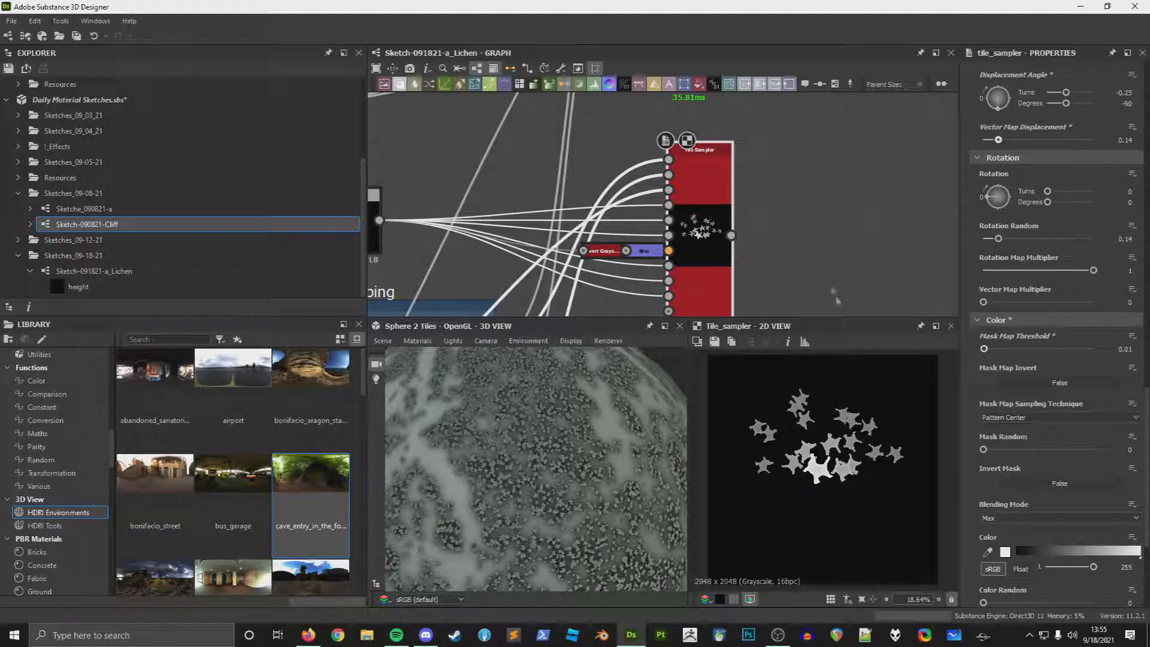
# Step: Add a Blend node with the original Tile Sampler as foreground and the duplicated Tile Sampler as background
pyautogui.scroll(-6, 798, 244)
pyautogui.moveTo(803, 249); pyautogui.dragTo(657, 244, button='middle')
pyautogui.scroll(1, 739, 246)
pyautogui.scroll(1, 753, 220)
pyautogui.moveTo(623, 276); pyautogui.dragTo(758, 222)
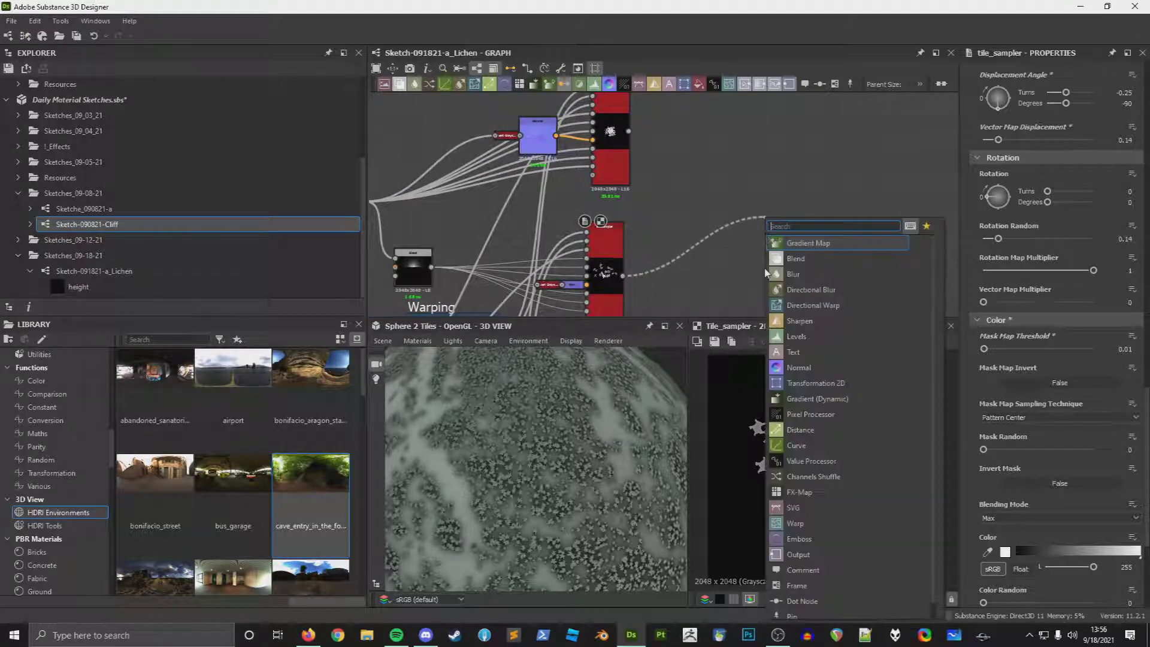
pyautogui.click(796, 261)
pyautogui.moveTo(618, 127); pyautogui.dragTo(620, 129)
pyautogui.moveTo(617, 258); pyautogui.dragTo(624, 258)
# Step: Set the new Blend's Blending Mode to Max (Lighten) and place the node closer to the Tile Samplers
pyautogui.click(677, 232)
pyautogui.click(1021, 363)
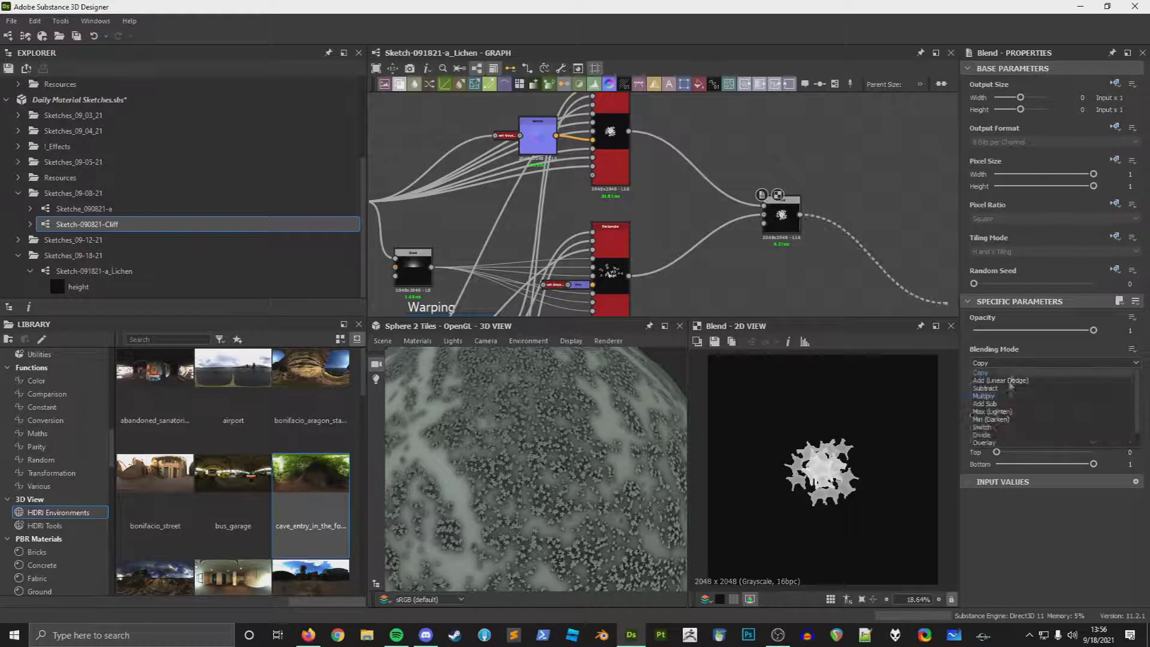
pyautogui.click(994, 416)
pyautogui.moveTo(779, 222); pyautogui.dragTo(740, 216)
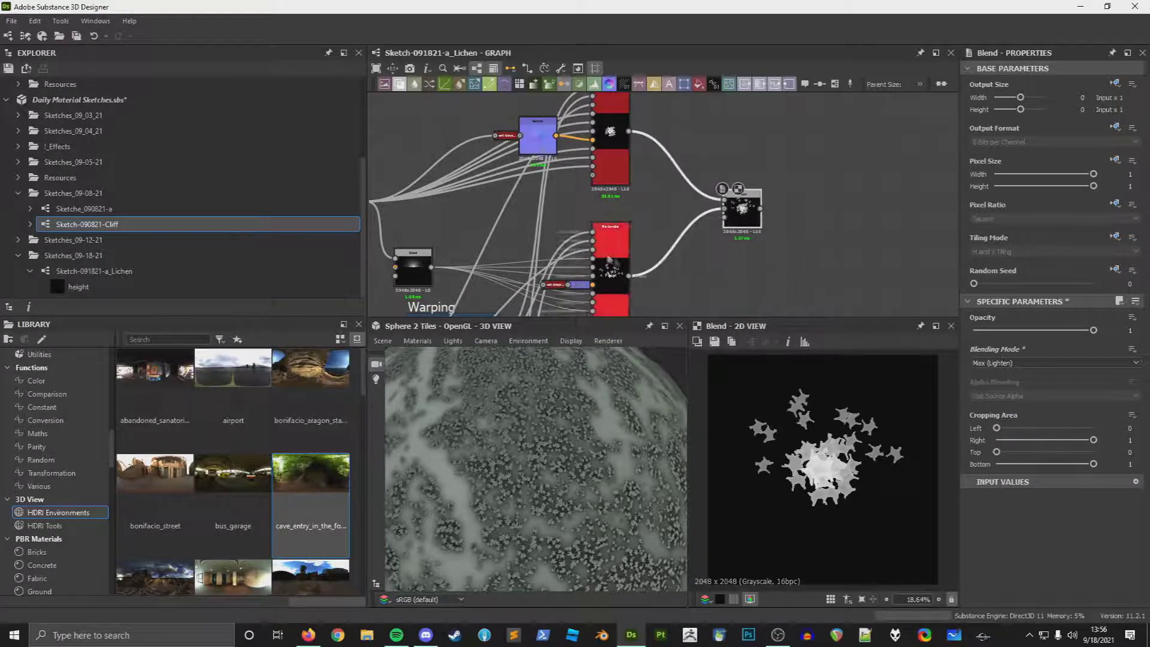
# Step: Set the duplicated Tile Sampler's Random Seed to 7 and its Mask Map Threshold to 0.07
pyautogui.click(611, 263)
pyautogui.moveTo(975, 284); pyautogui.dragTo(1056, 294)
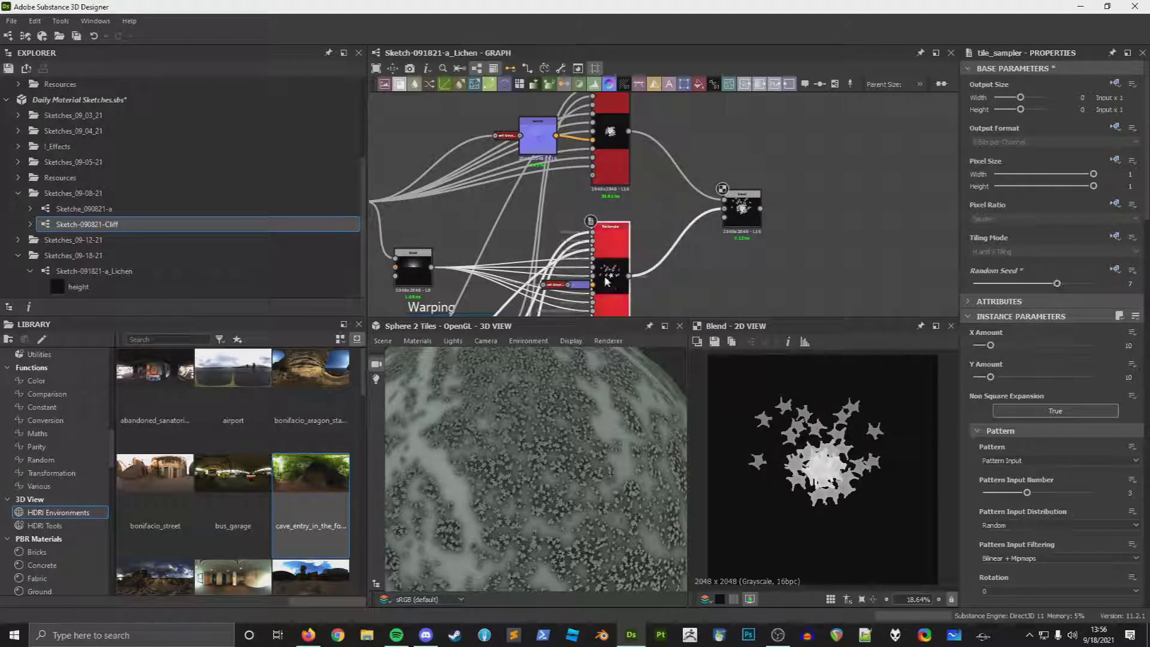
pyautogui.scroll(-8, 1048, 441)
pyautogui.scroll(-3, 1040, 407)
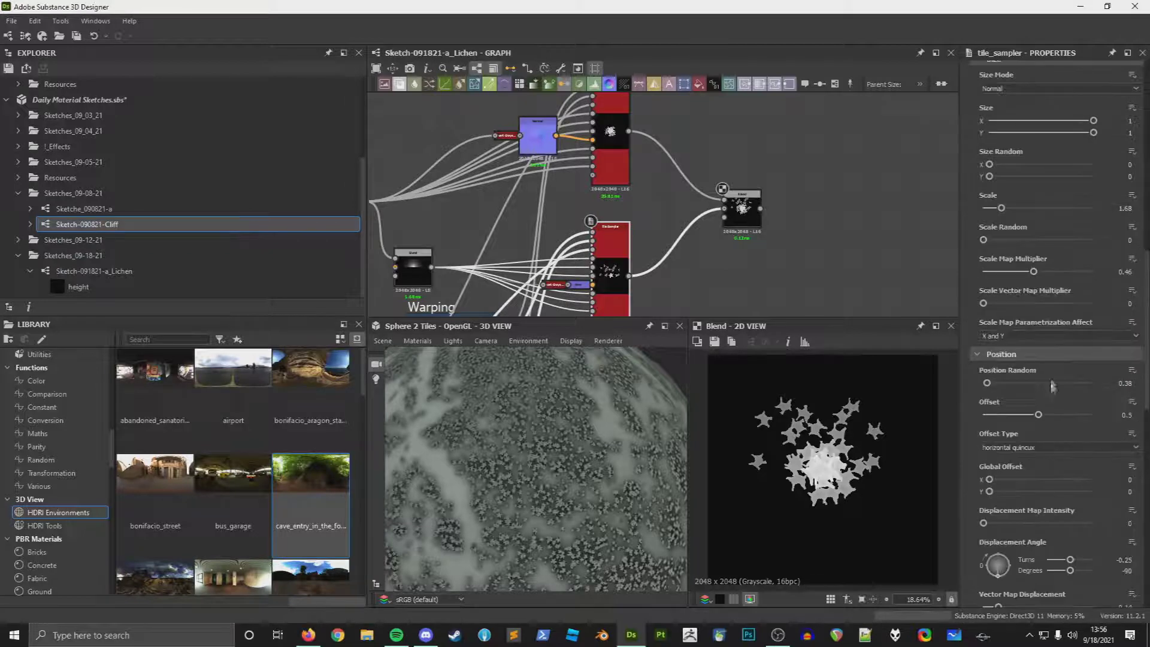
pyautogui.scroll(-5, 1018, 420)
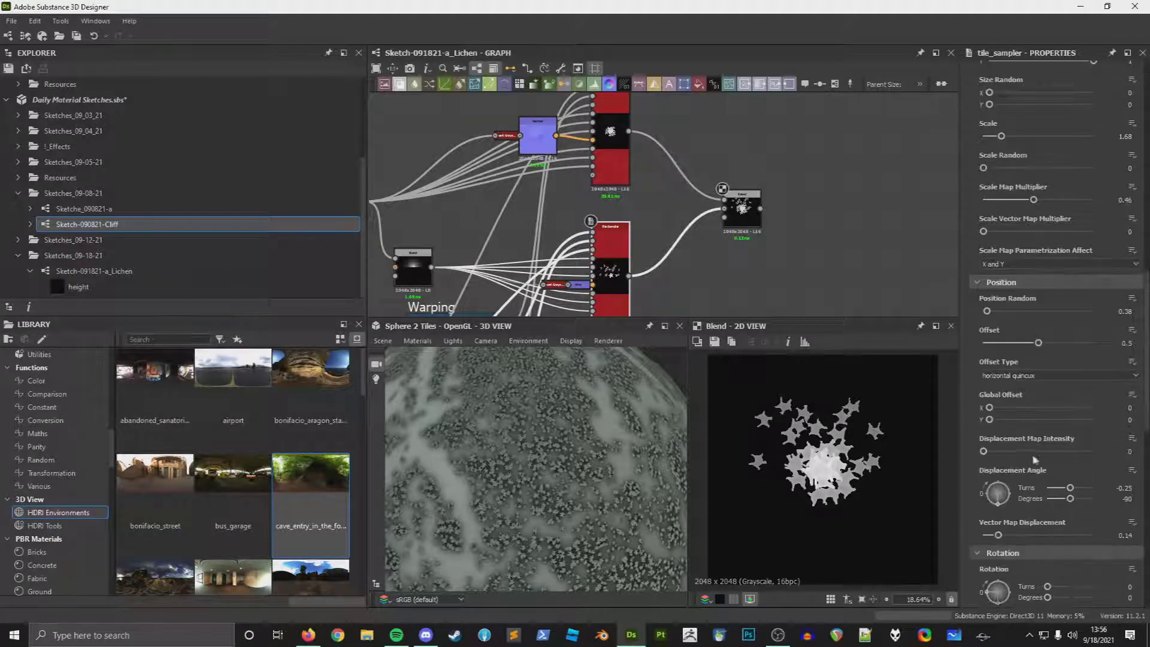
pyautogui.scroll(-5, 1017, 479)
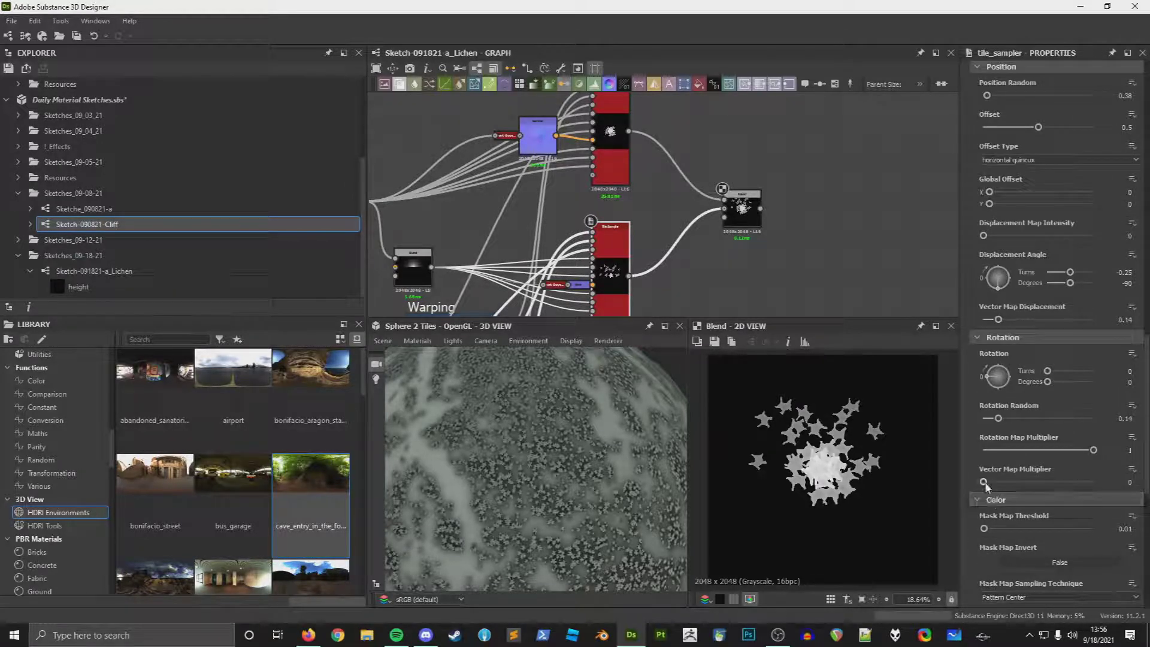
pyautogui.moveTo(984, 313); pyautogui.dragTo(990, 313)
pyautogui.click(790, 238)
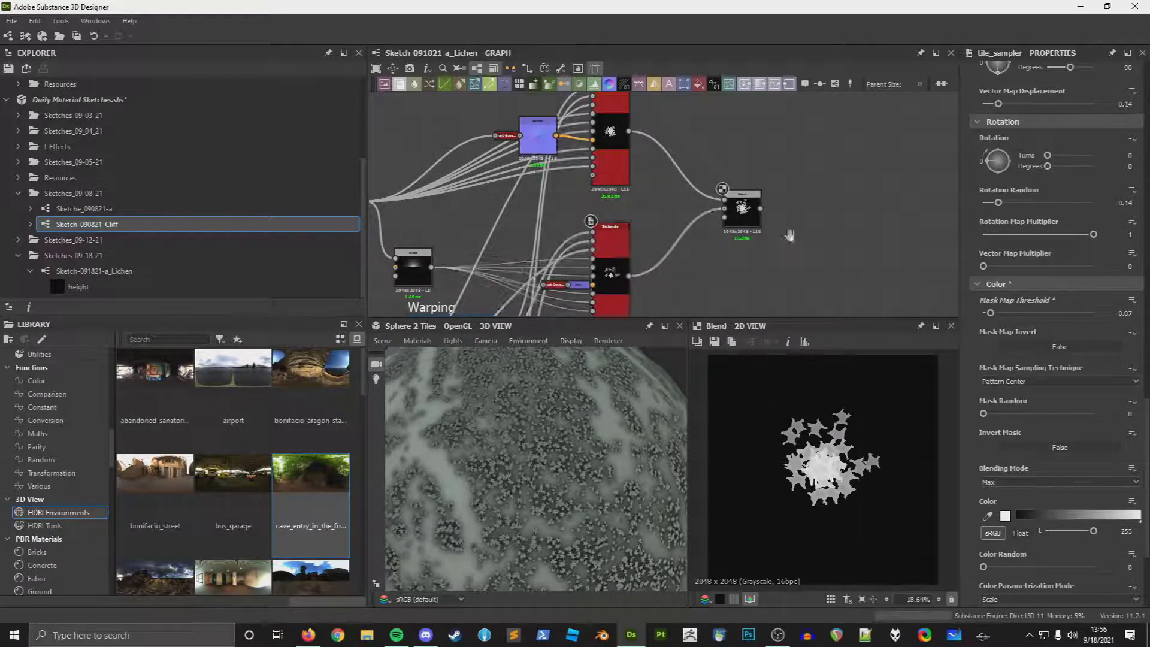
# Step: Reduce the Shape Splatter's Pattern Input Number to 1
pyautogui.scroll(-4, 791, 238)
pyautogui.moveTo(791, 238); pyautogui.dragTo(701, 162, button='middle')
pyautogui.scroll(3, 664, 210)
pyautogui.scroll(1, 626, 235)
pyautogui.moveTo(629, 232); pyautogui.dragTo(635, 232)
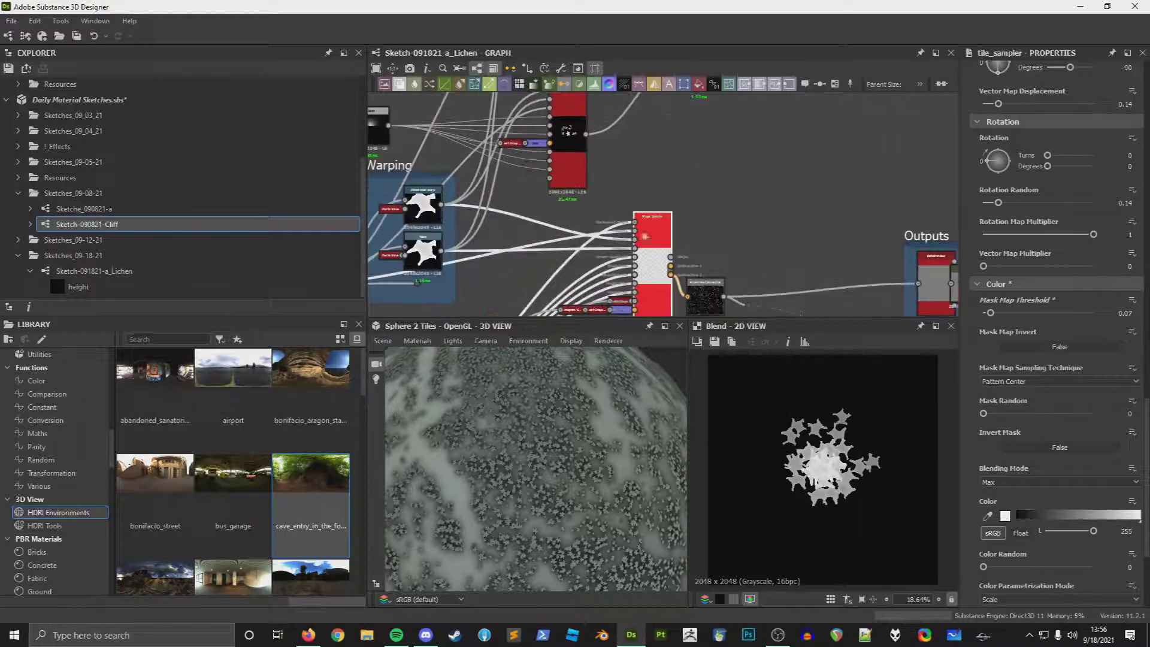
pyautogui.doubleClick(653, 243)
pyautogui.scroll(-1, 1004, 227)
pyautogui.scroll(20, 1006, 234)
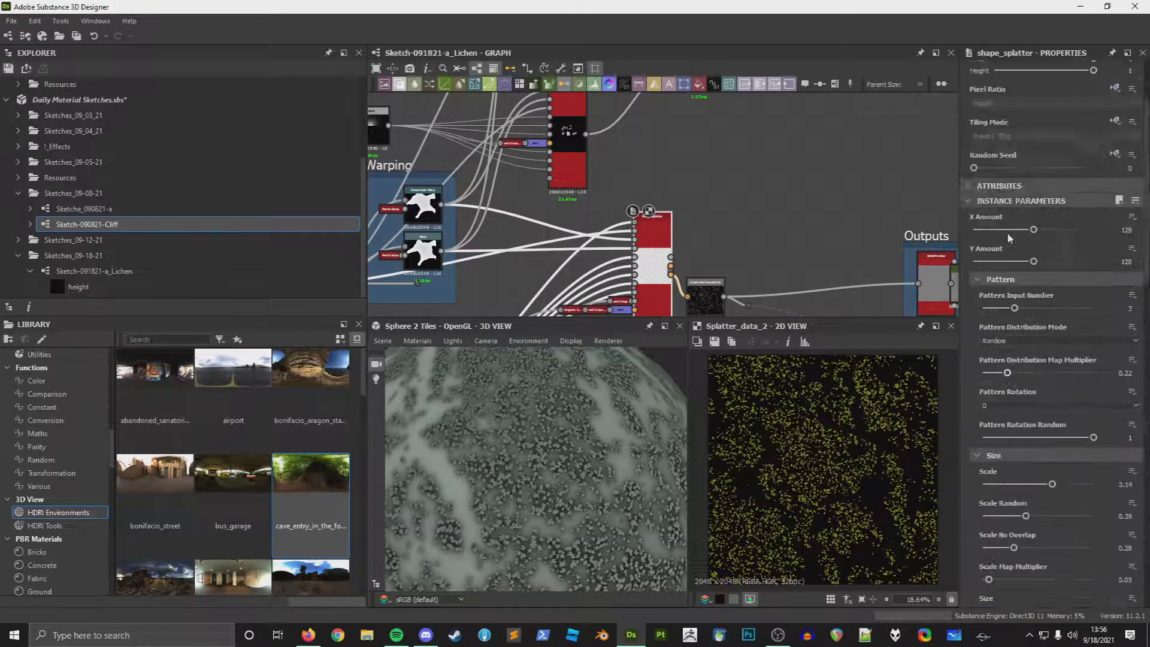
pyautogui.moveTo(1012, 310); pyautogui.dragTo(984, 309)
pyautogui.scroll(5, 635, 227)
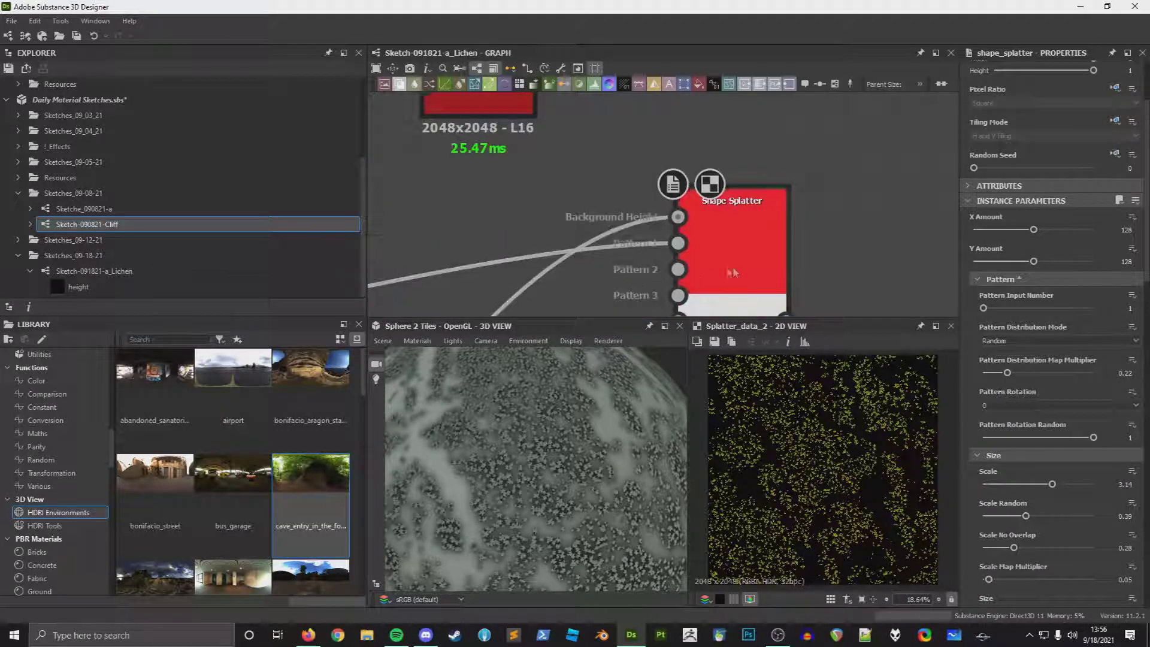
pyautogui.moveTo(984, 310)
pyautogui.mouseDown()
pyautogui.moveTo(996, 314)
pyautogui.moveTo(981, 315)
pyautogui.mouseUp()
# Step: Connect the Max (Lighten) Blend of the two Tile Samplers to the Shape Splatter's pattern input
pyautogui.moveTo(661, 259); pyautogui.dragTo(646, 161)
pyautogui.scroll(-3, 646, 159)
pyautogui.press('space')
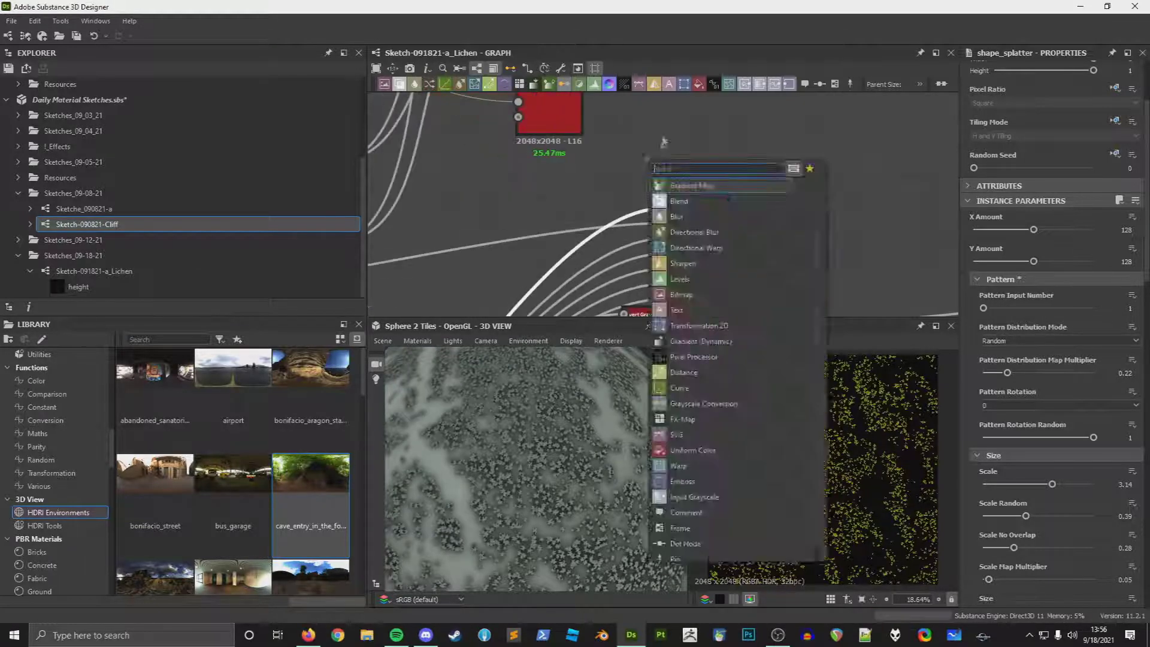
pyautogui.click(659, 140)
pyautogui.moveTo(657, 227); pyautogui.dragTo(622, 139)
pyautogui.moveTo(633, 137); pyautogui.dragTo(602, 315, button='middle')
pyautogui.click(776, 98)
pyautogui.moveTo(744, 118); pyautogui.dragTo(652, 234)
# Step: Set the Shape Splatter's Scale to 5, and its Scale No Overlap and Size Ratio from Bg Slope to 0
pyautogui.moveTo(806, 308); pyautogui.dragTo(851, 130, button='middle')
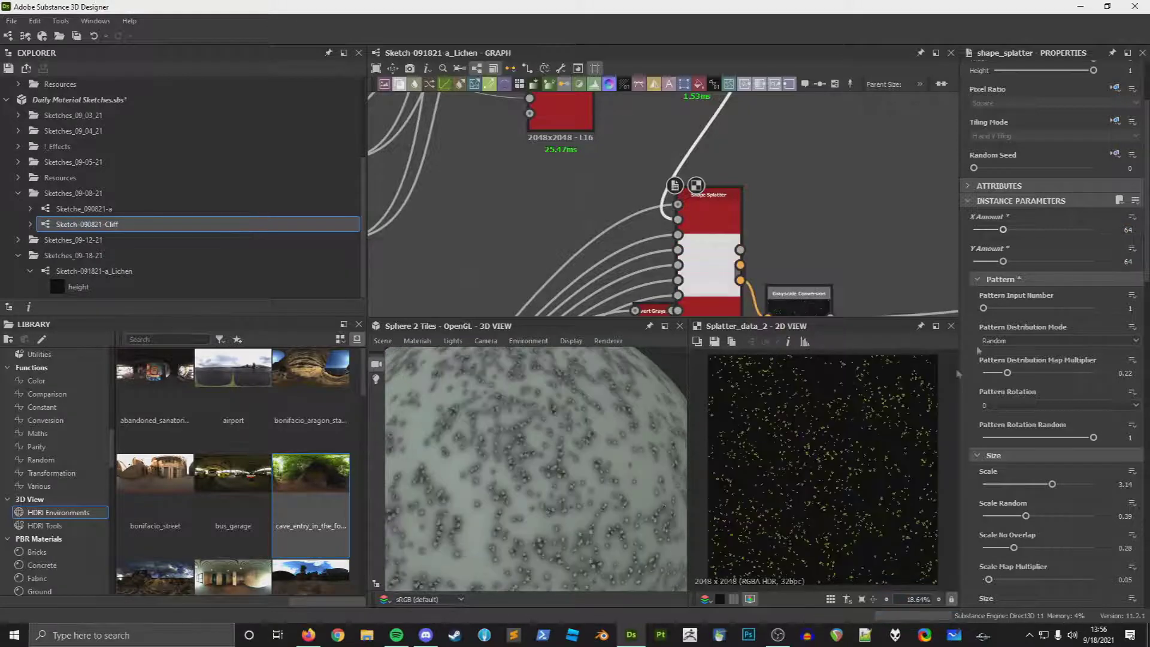
pyautogui.scroll(-2, 1078, 409)
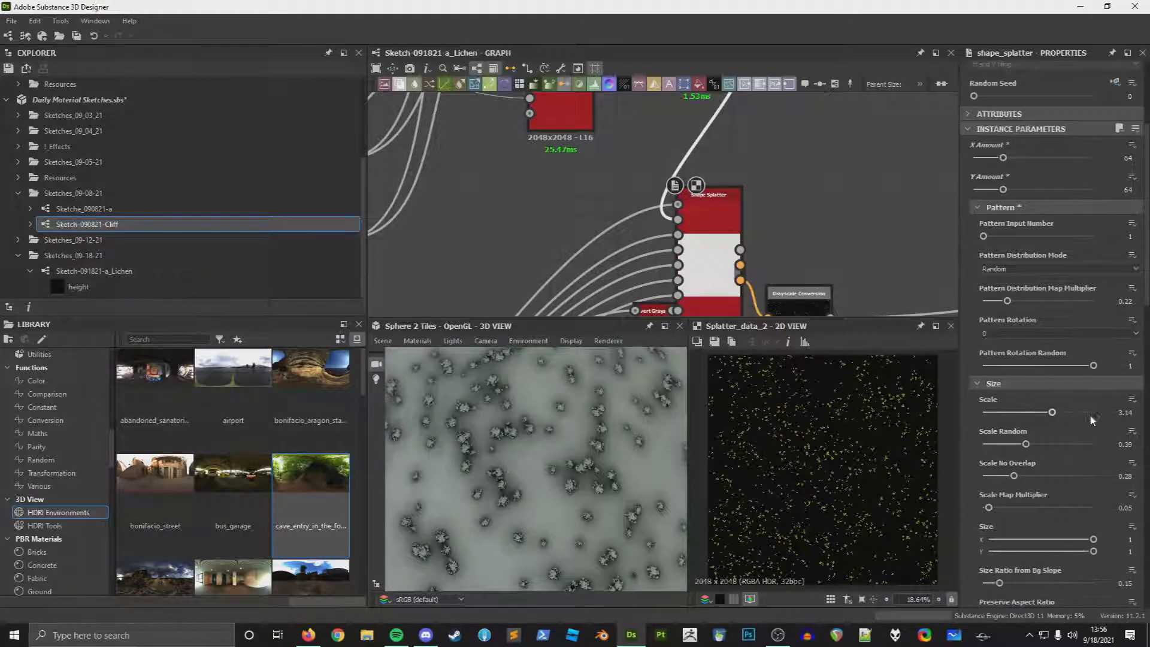
pyautogui.write('5')
pyautogui.press('Return')
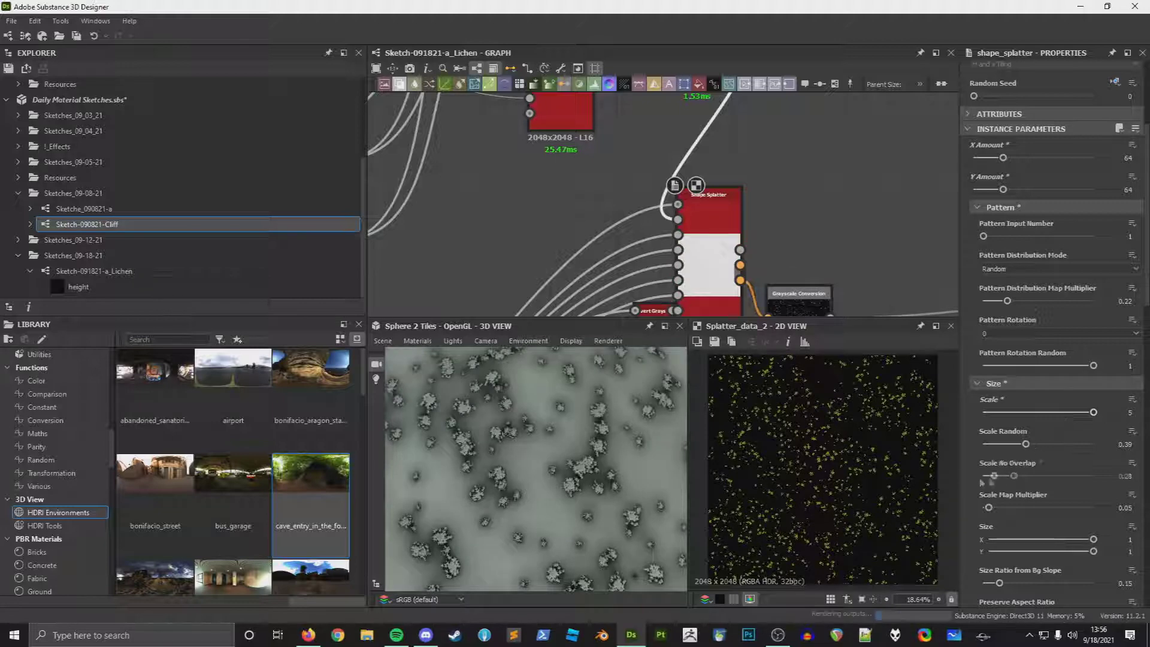
pyautogui.moveTo(1000, 481); pyautogui.dragTo(971, 543)
pyautogui.scroll(-2, 987, 510)
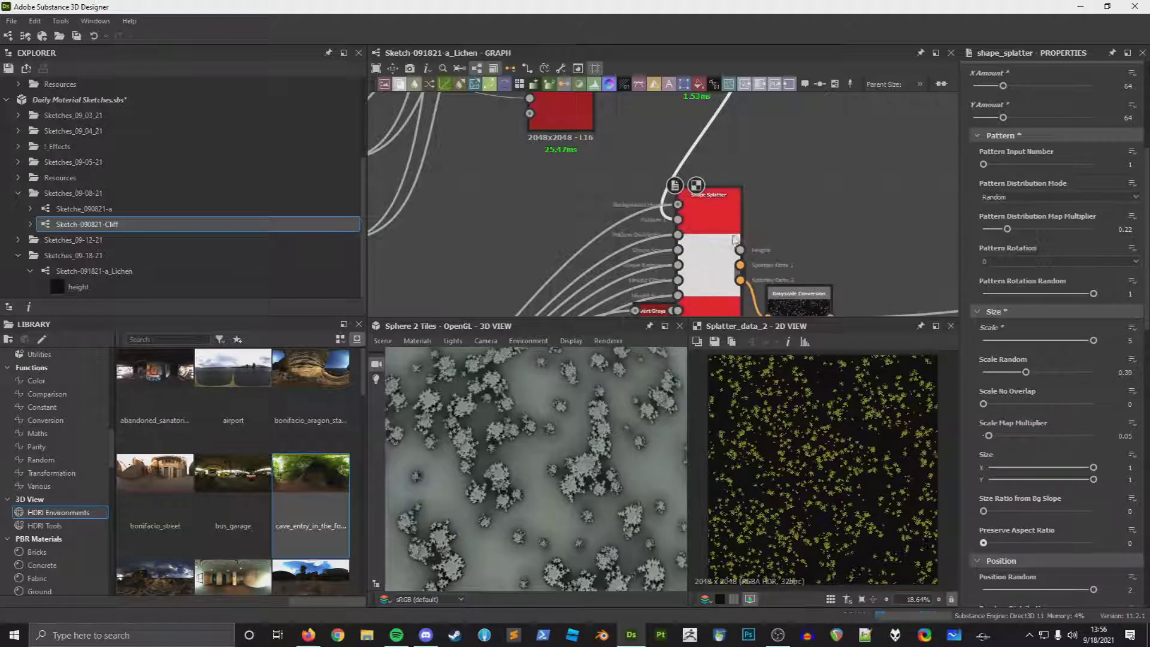
# Step: Set the Shape Splatter's X Amount and Y Amount to 32
pyautogui.scroll(7, 1123, 337)
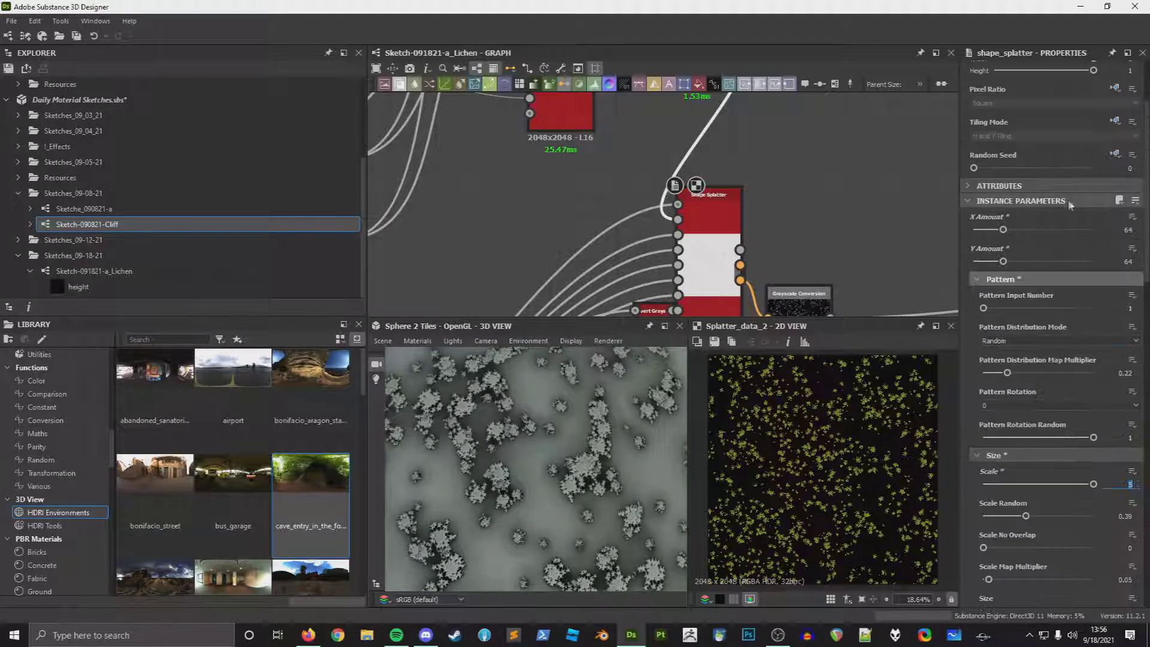
pyautogui.write('32')
pyautogui.press('Tab')
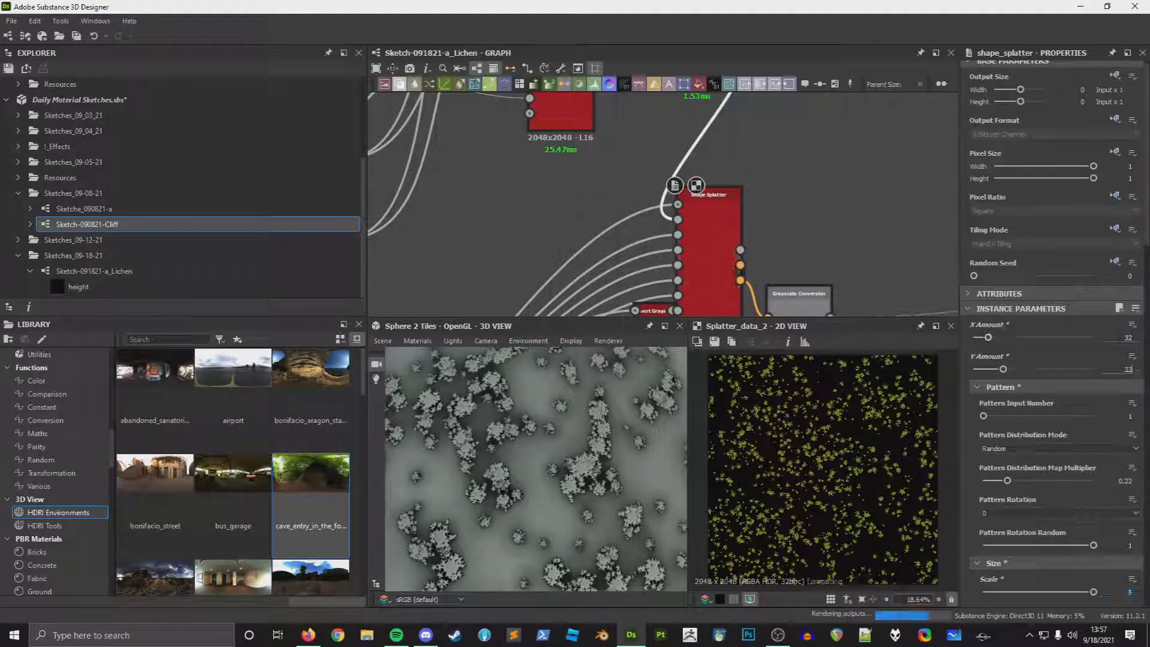
pyautogui.write('32')
pyautogui.press('Return')
pyautogui.scroll(-5, 650, 487)
pyautogui.moveTo(650, 486); pyautogui.dragTo(564, 462)
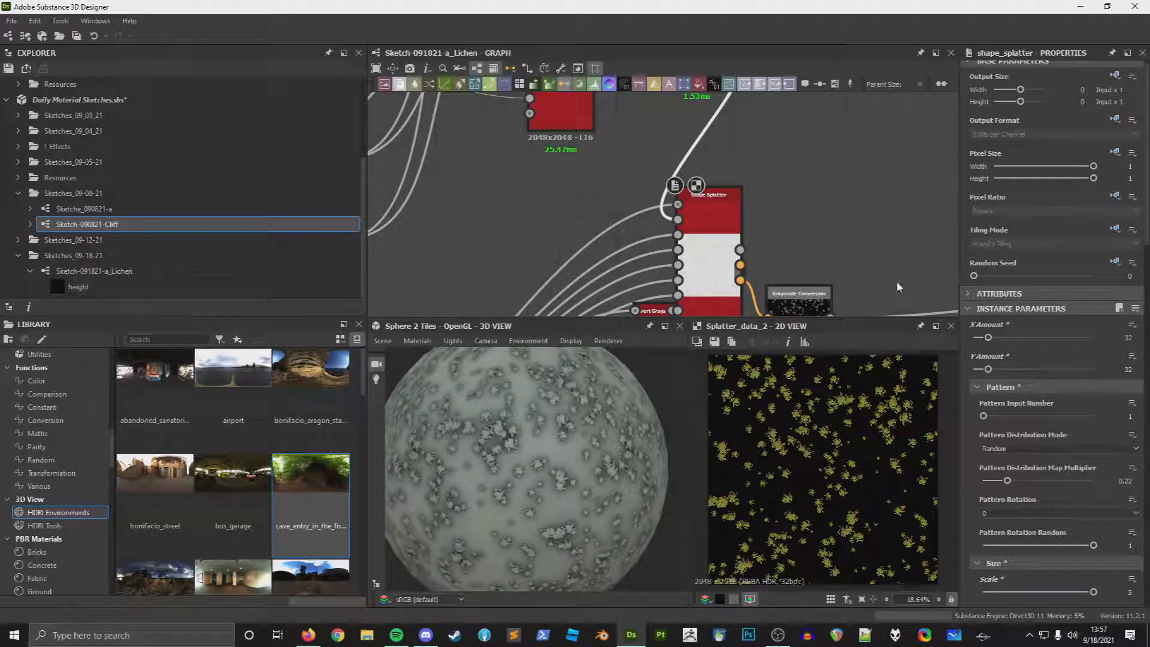
# Step: Show the final Base Material after the material blend in the 3D view and examine the lichen clusters on the cliff up close
pyautogui.scroll(-3, 608, 440)
pyautogui.moveTo(833, 241); pyautogui.dragTo(679, 140, button='middle')
pyautogui.scroll(-3, 772, 221)
pyautogui.moveTo(750, 219); pyautogui.dragTo(443, 199, button='middle')
pyautogui.scroll(-3, 443, 199)
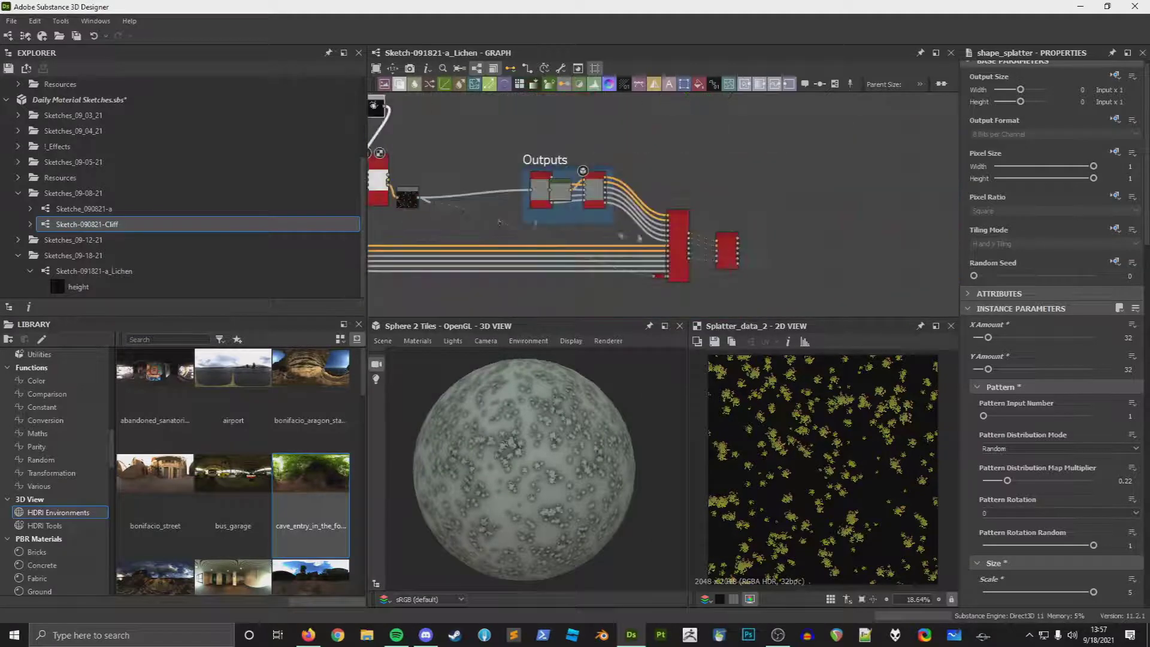
pyautogui.scroll(3, 657, 240)
pyautogui.moveTo(777, 281); pyautogui.dragTo(551, 428, button='right')
pyautogui.scroll(4, 533, 420)
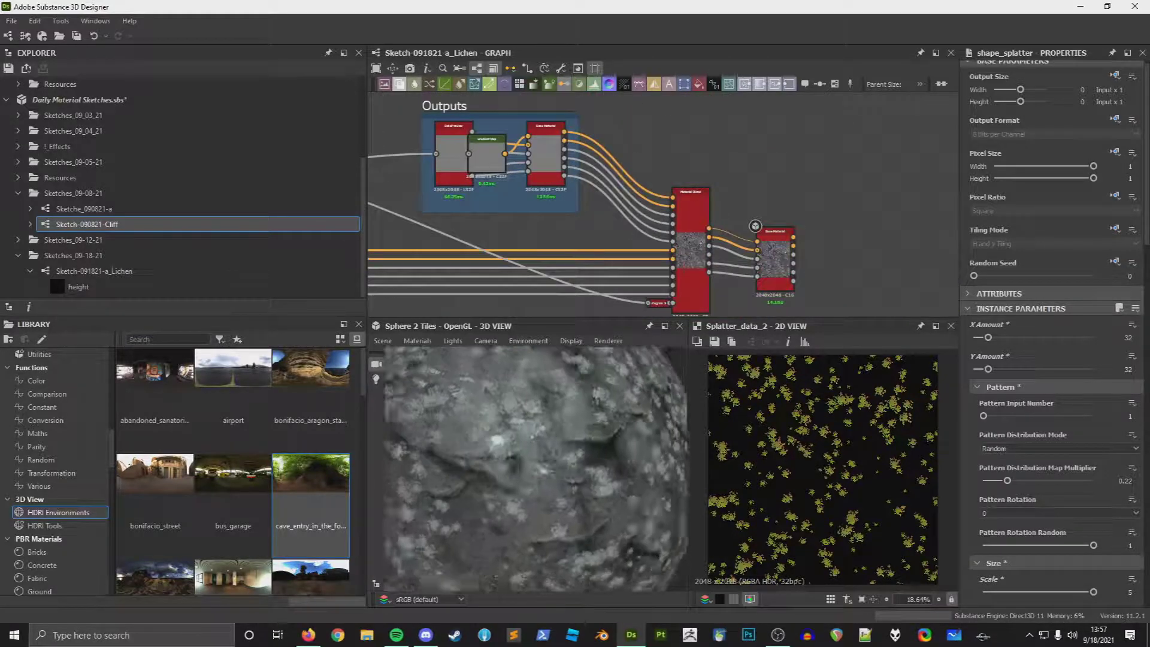
pyautogui.scroll(5, 546, 496)
pyautogui.scroll(-3, 539, 496)
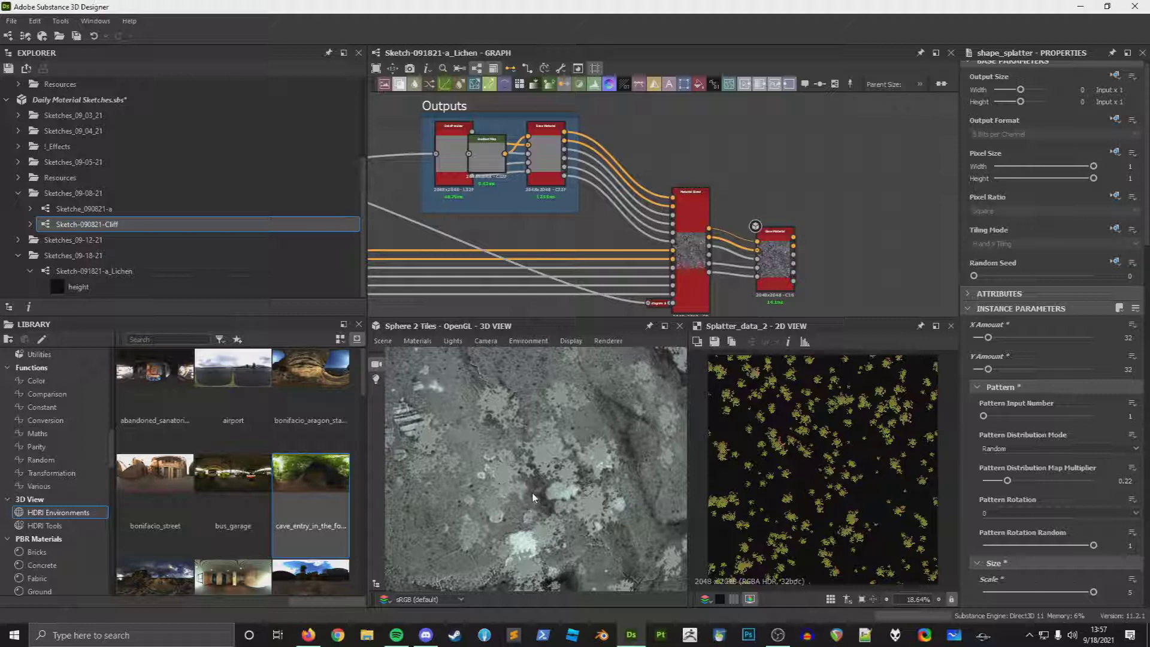
pyautogui.moveTo(773, 235); pyautogui.dragTo(794, 222)
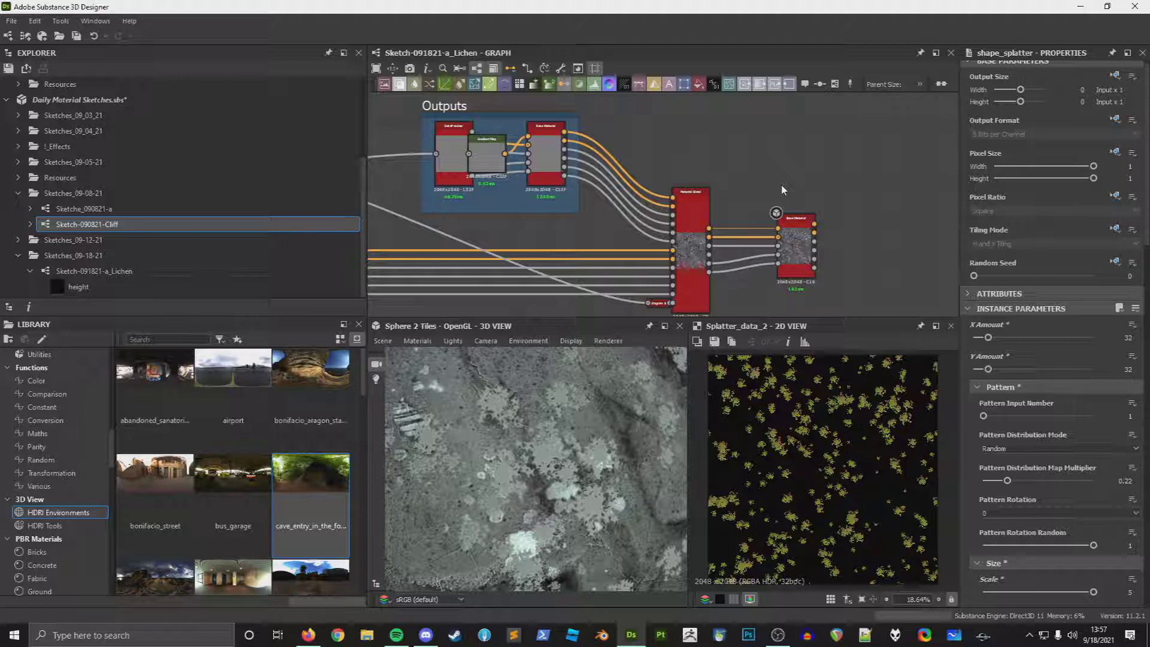
# Step: Delete the Outputs frame with its nodes, the material blend and the final Base Material node
pyautogui.moveTo(782, 190); pyautogui.dragTo(1106, 250, button='middle')
pyautogui.scroll(-3, 588, 186)
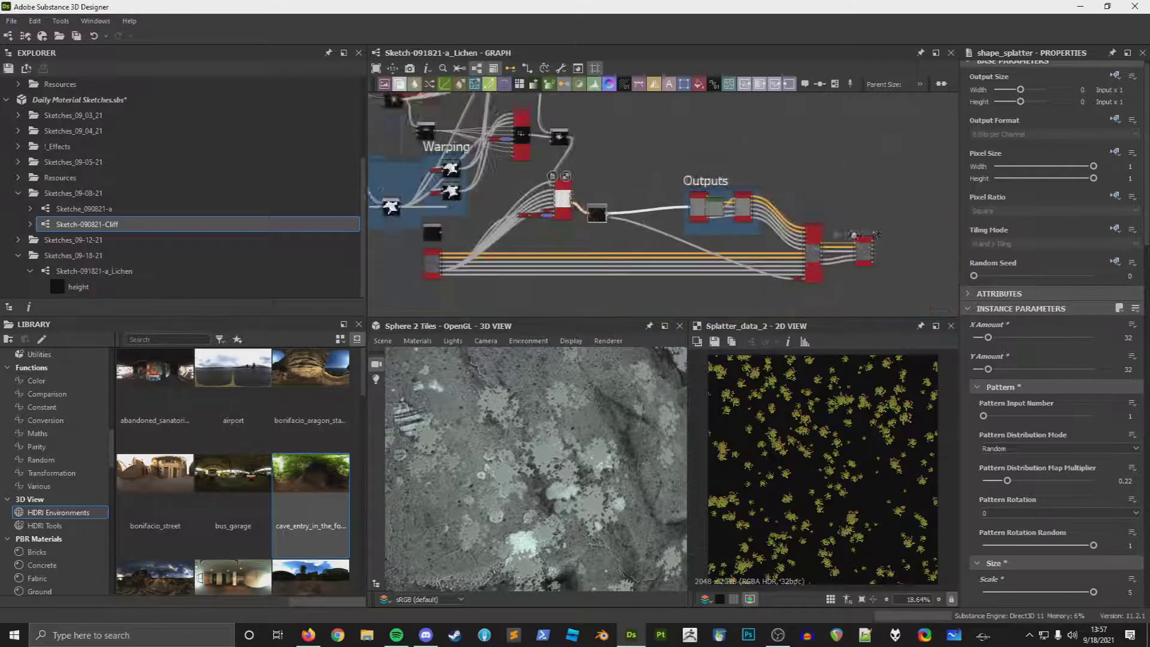
pyautogui.moveTo(531, 499)
pyautogui.mouseDown()
pyautogui.moveTo(541, 509)
pyautogui.moveTo(540, 499)
pyautogui.mouseUp()
pyautogui.moveTo(895, 136); pyautogui.dragTo(588, 309)
pyautogui.moveTo(442, 281); pyautogui.dragTo(531, 280, button='middle')
pyautogui.press('Delete')
# Step: Move the links from the cliff material's Height output to the Height input node, and delete the cliff node
pyautogui.scroll(5, 496, 253)
pyautogui.keyDown('shift'); pyautogui.moveTo(488, 287); pyautogui.dragTo(488, 174); pyautogui.keyUp('shift')
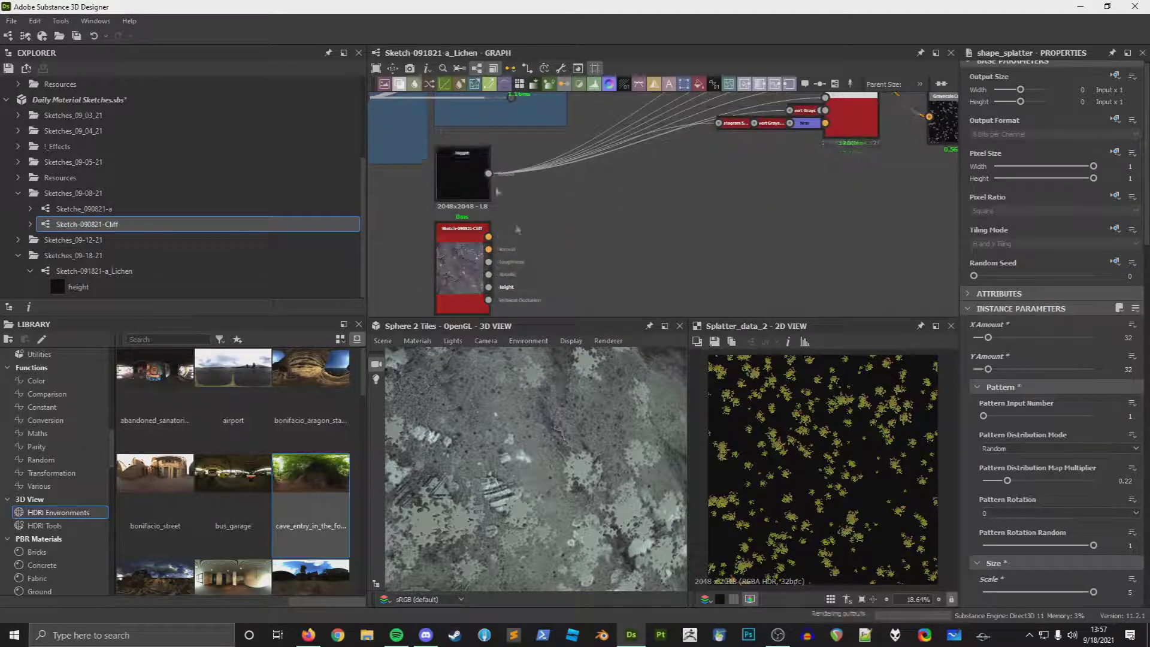
pyautogui.click(454, 288)
pyautogui.press('Delete')
# Step: Add a Histogram Select after the Grayscale Conversion fed by the Shape Splatter's Splatter Data 2
pyautogui.moveTo(571, 189); pyautogui.dragTo(467, 256, button='middle')
pyautogui.moveTo(849, 210); pyautogui.dragTo(764, 214, button='middle')
pyautogui.moveTo(765, 214); pyautogui.dragTo(796, 225)
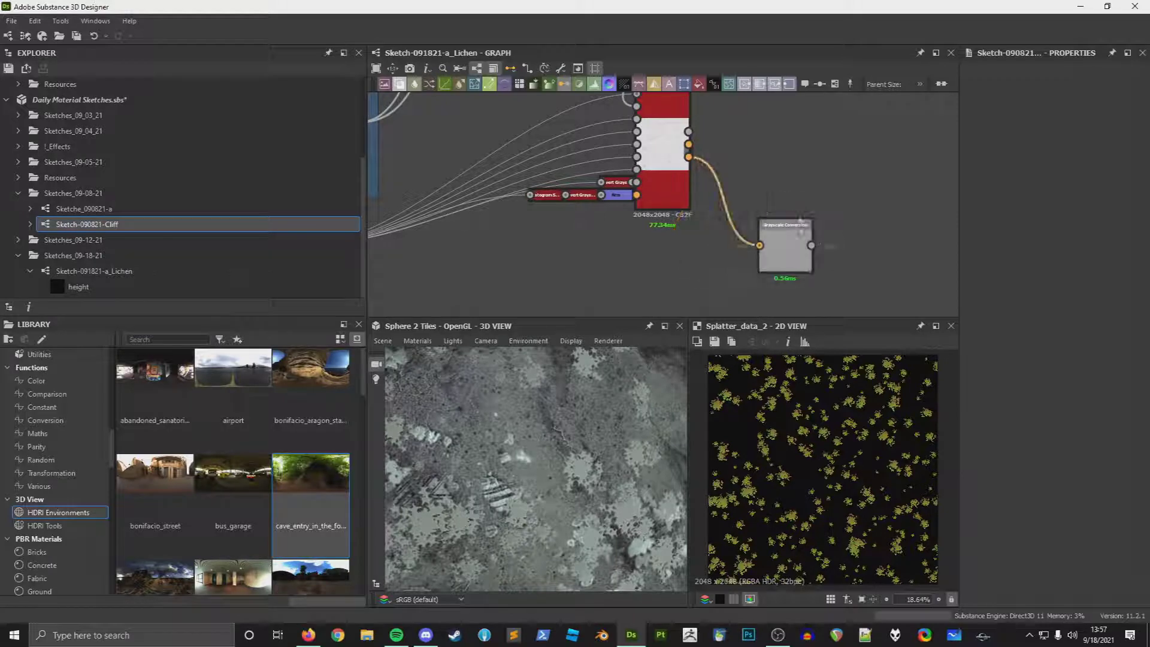
pyautogui.doubleClick(797, 226)
pyautogui.moveTo(796, 226); pyautogui.dragTo(652, 218, button='middle')
pyautogui.moveTo(722, 221); pyautogui.dragTo(737, 220)
pyautogui.write('hist')
pyautogui.press('Down')
pyautogui.press('Down')
pyautogui.press('Down')
pyautogui.press('Return')
# Step: Raise the Histogram Select's Range and Contrast to their maximum so the lichen clusters form a solid mask
pyautogui.doubleClick(752, 226)
pyautogui.moveTo(756, 228); pyautogui.dragTo(742, 230)
pyautogui.moveTo(1003, 377); pyautogui.dragTo(1128, 400)
pyautogui.moveTo(975, 409); pyautogui.dragTo(1097, 409)
# Step: Add an Output node after the Histogram Select with identifier mask and label Mask, and space the nodes closer together
pyautogui.click(818, 230)
pyautogui.moveTo(774, 221); pyautogui.dragTo(816, 223)
pyautogui.write('output')
pyautogui.press('Return')
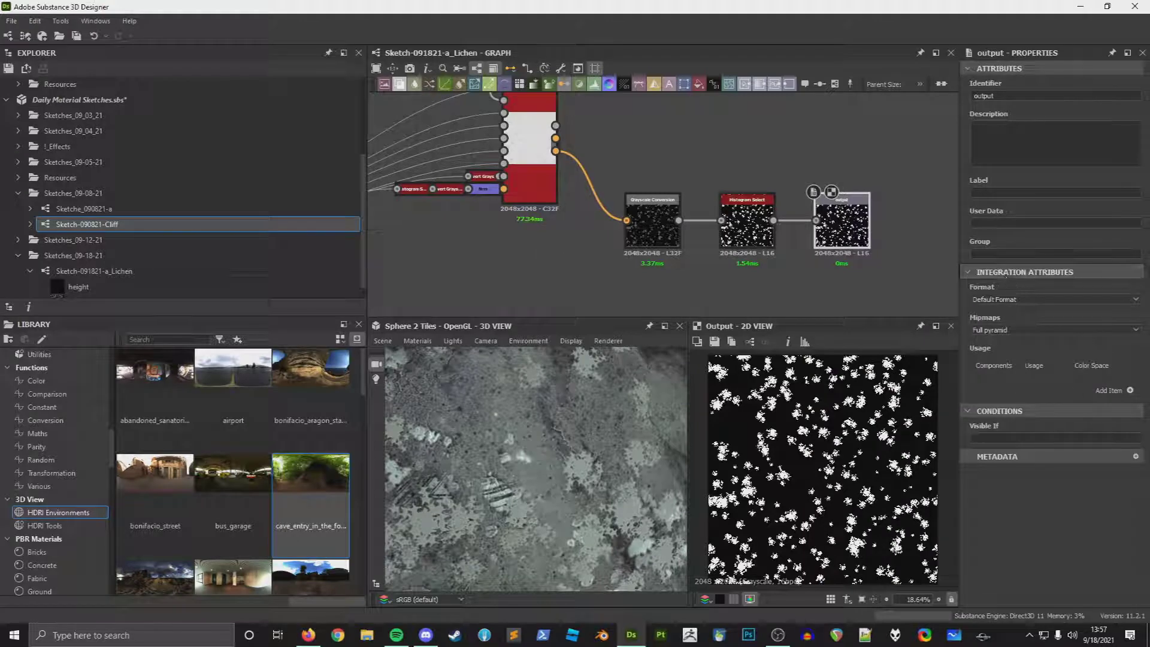
pyautogui.doubleClick(1006, 96)
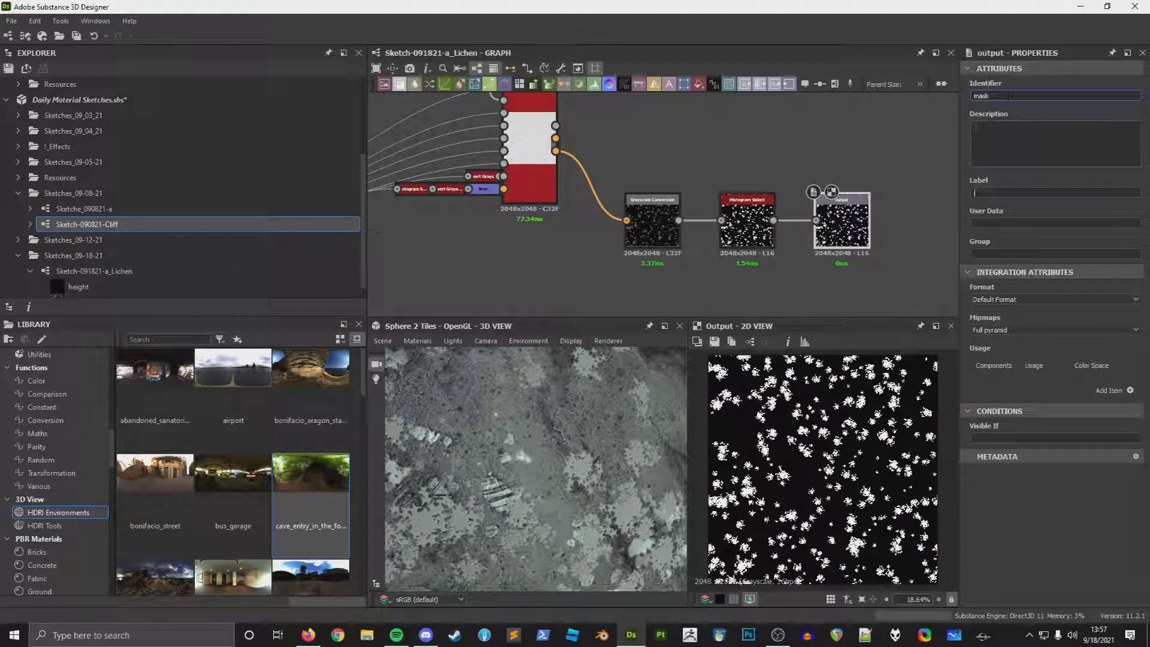
pyautogui.press('Return')
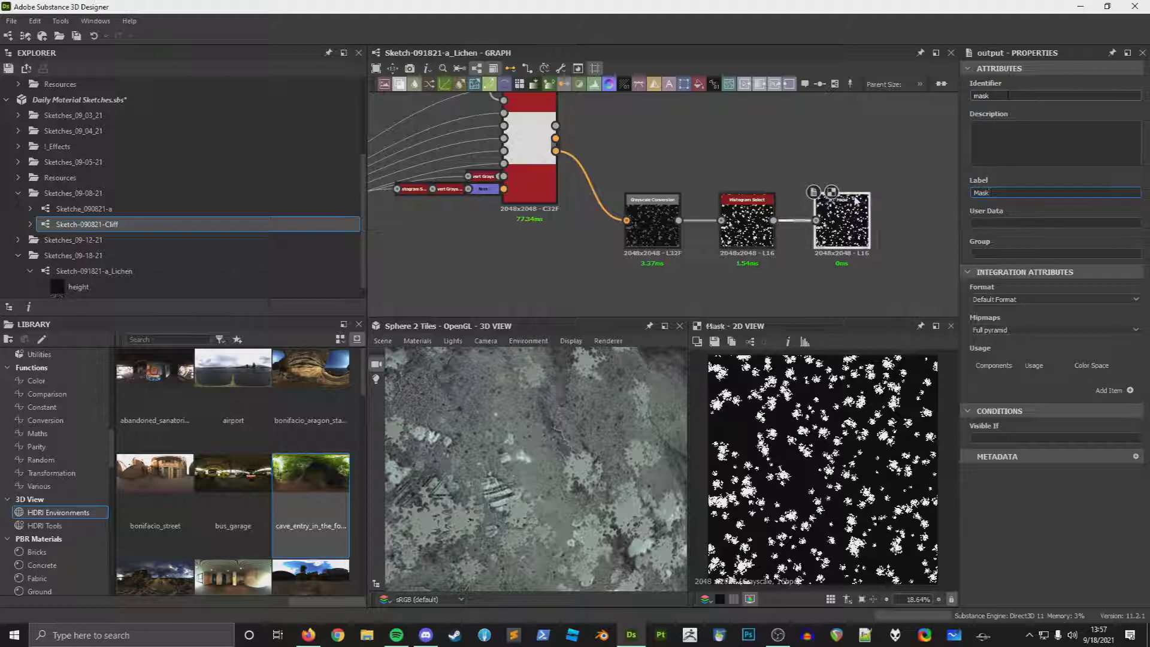
pyautogui.moveTo(754, 226); pyautogui.dragTo(734, 227)
pyautogui.moveTo(841, 227); pyautogui.dragTo(803, 228)
# Step: Add an Output node to Splatter Data 2 with identifier Shape_Floodfill and label Shape Floodfill
pyautogui.moveTo(556, 151); pyautogui.dragTo(603, 289)
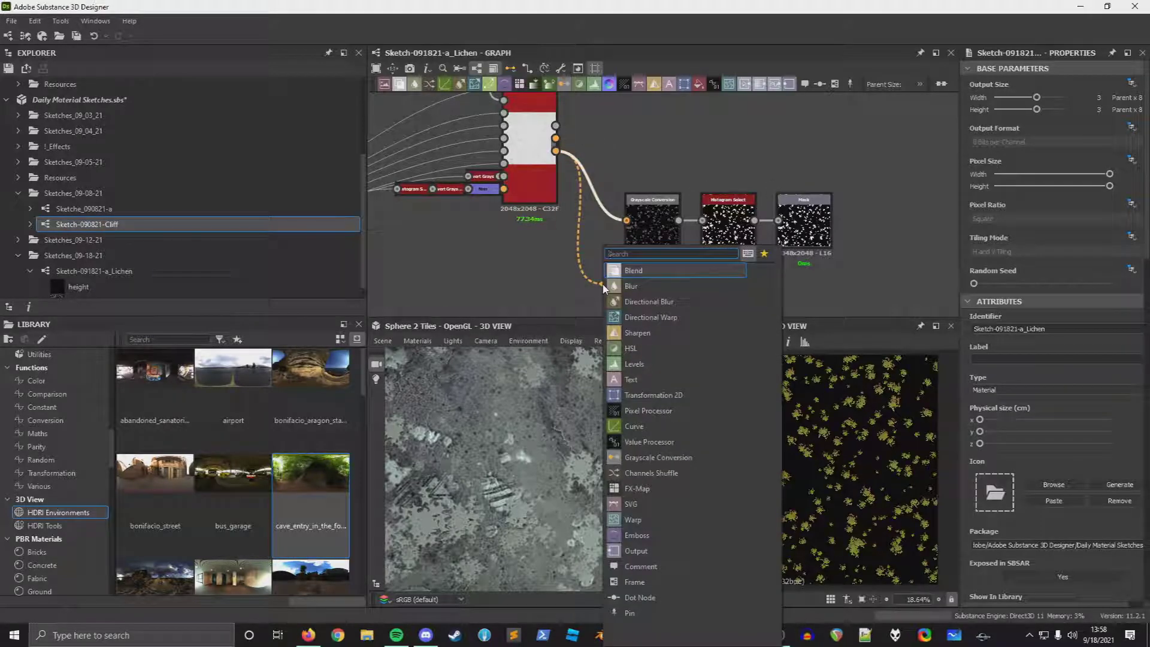
pyautogui.write('output')
pyautogui.press('Return')
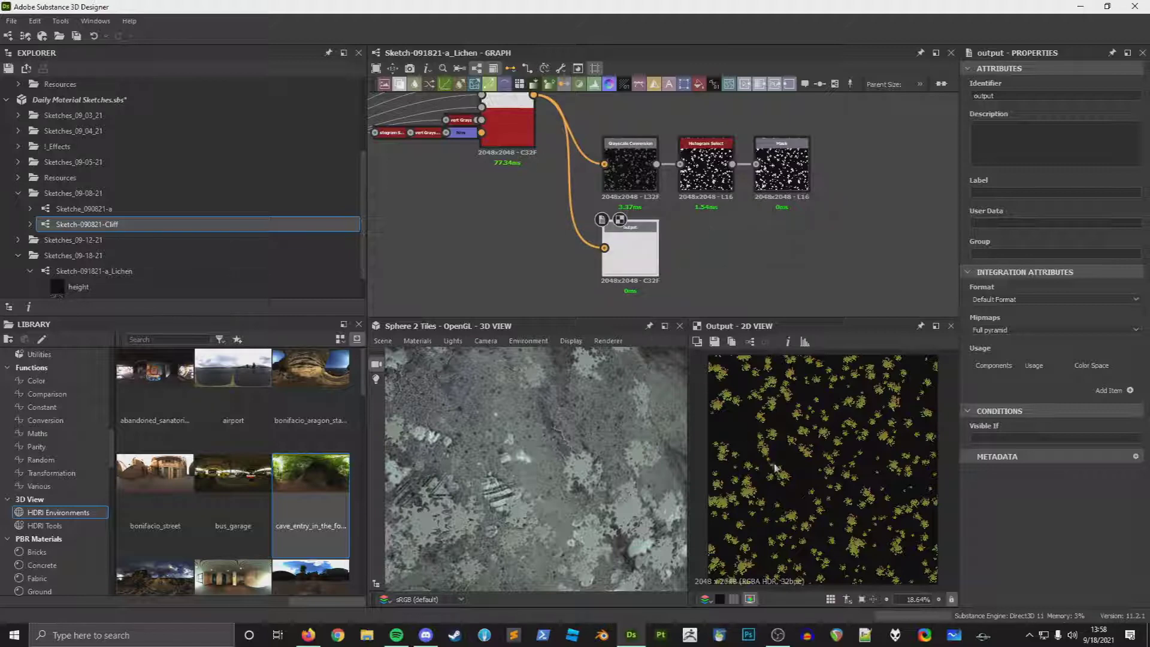
pyautogui.click(1020, 97)
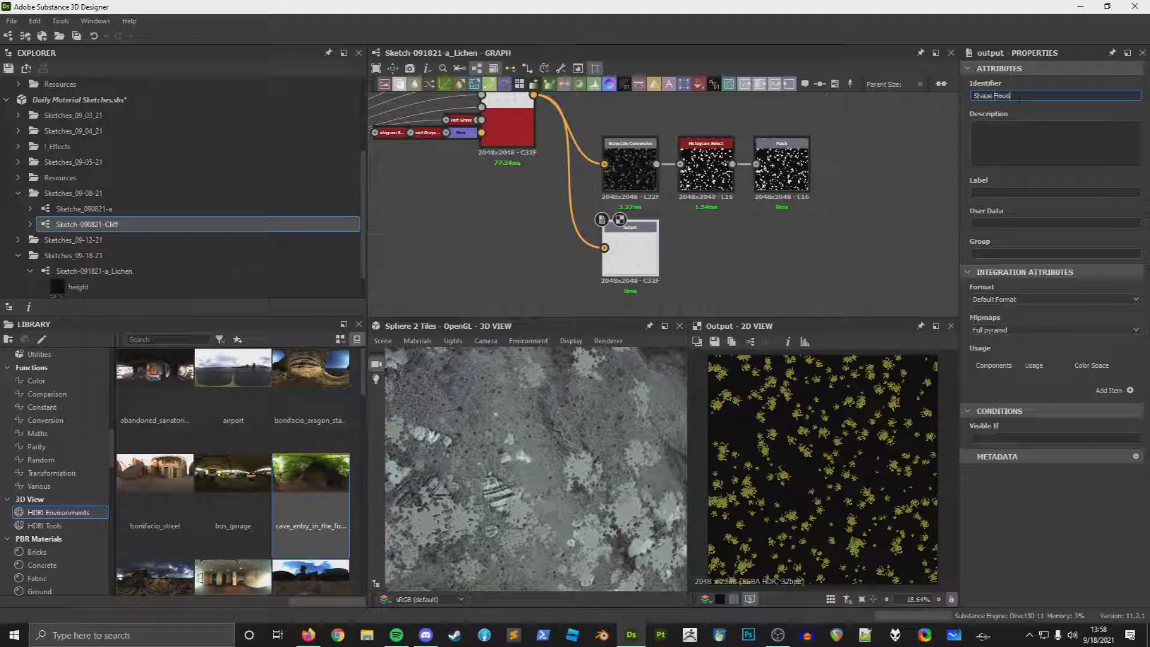
pyautogui.click(1019, 192)
pyautogui.write('Shape Floodfill')
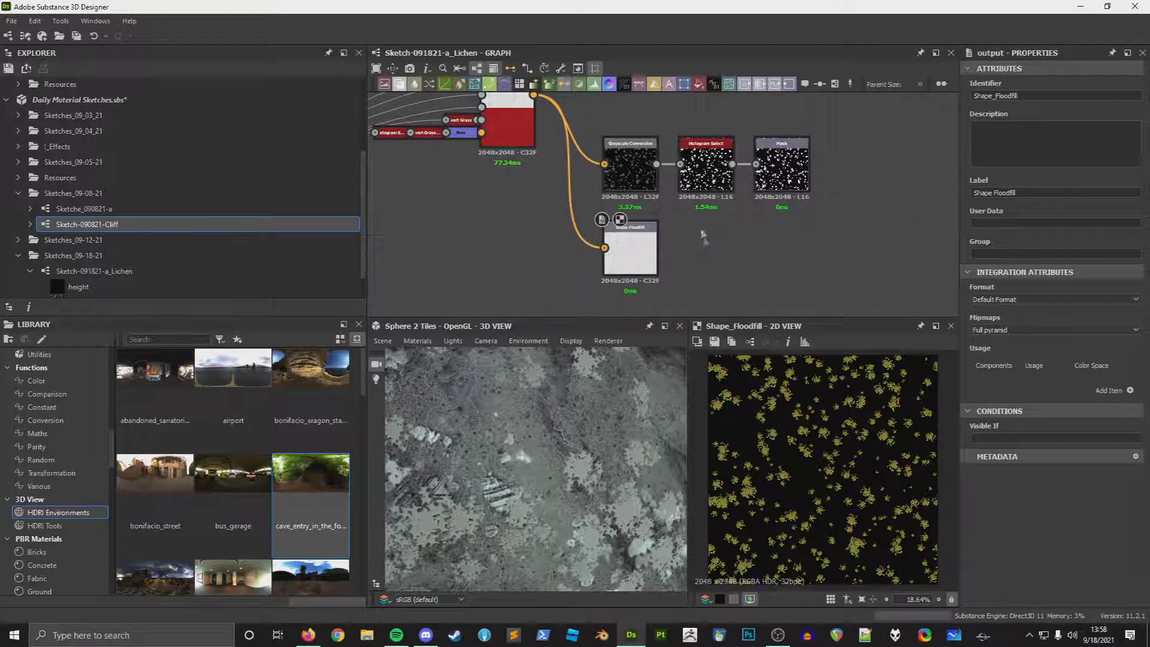
# Step: Compare the Shape Splatter's Splatter Data 1 and Splatter Data 2 outputs in the 2D view
pyautogui.moveTo(704, 235); pyautogui.dragTo(755, 308, button='middle')
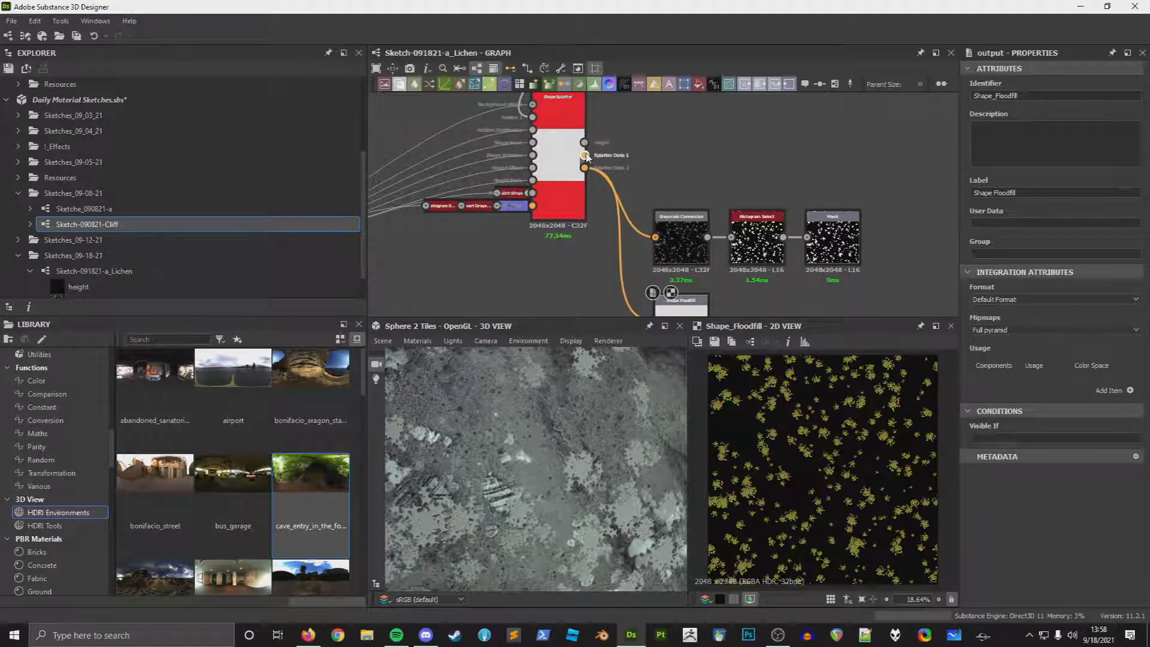
pyautogui.doubleClick(584, 155)
pyautogui.scroll(10, 807, 435)
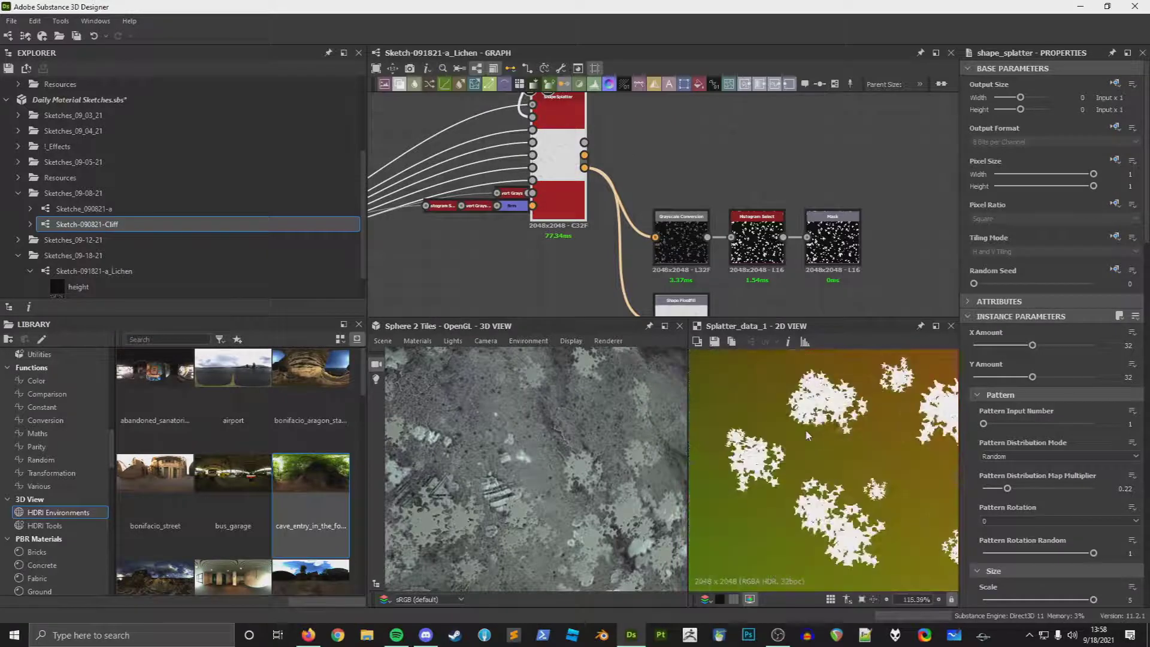
pyautogui.scroll(-12, 827, 421)
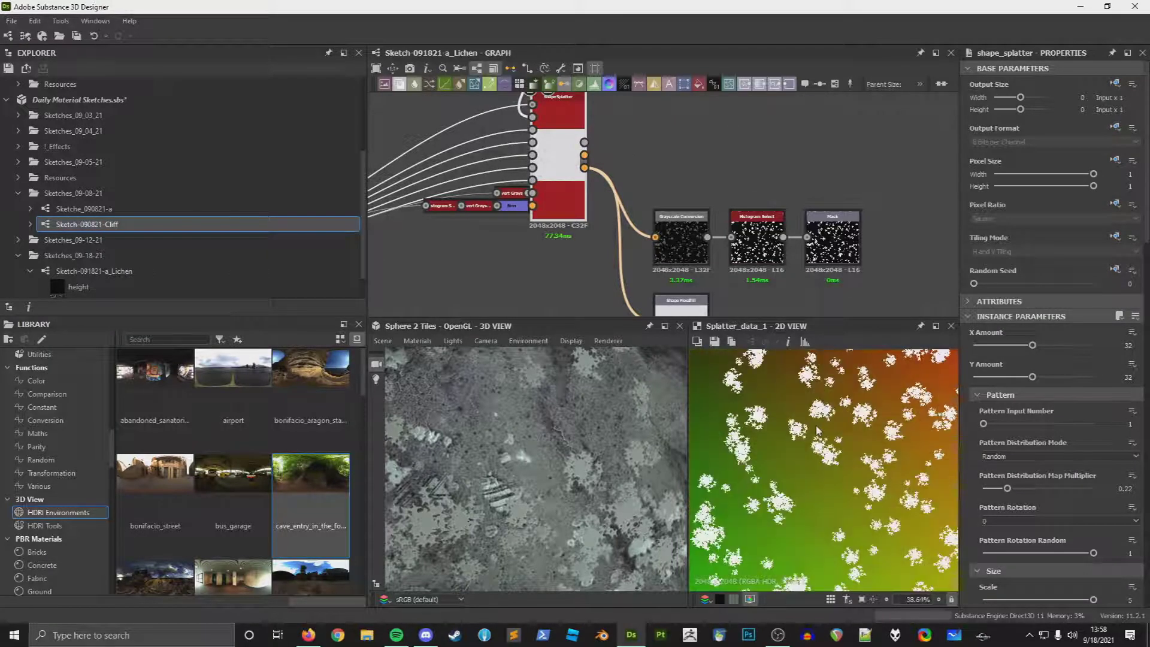
pyautogui.scroll(2, 869, 413)
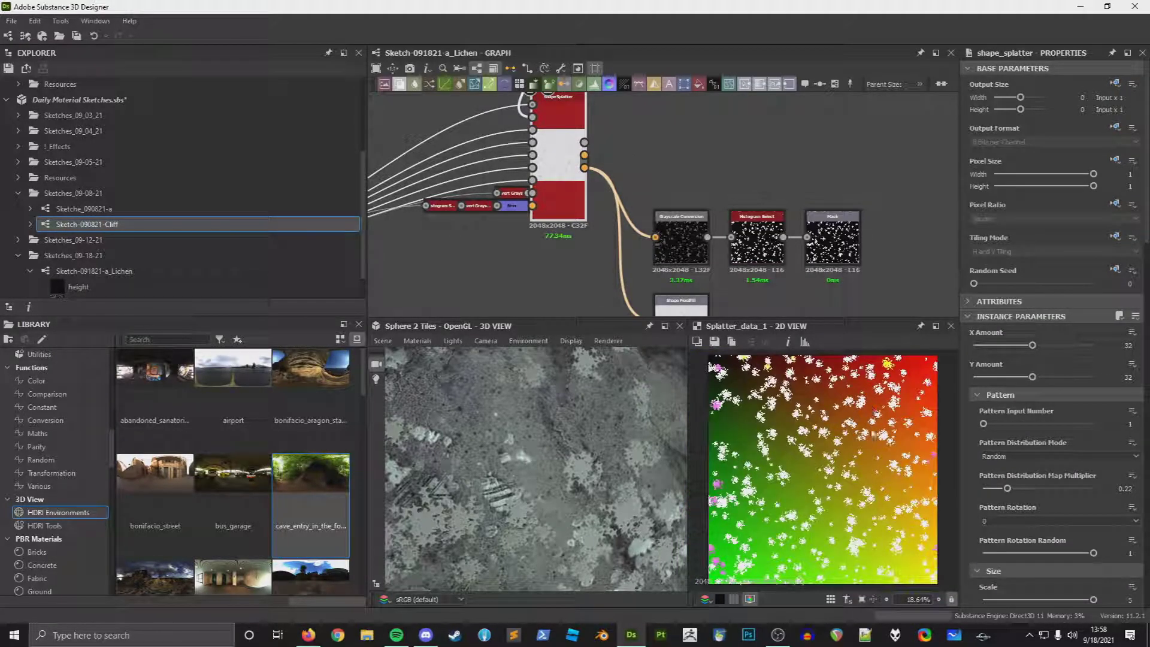
pyautogui.doubleClick(584, 167)
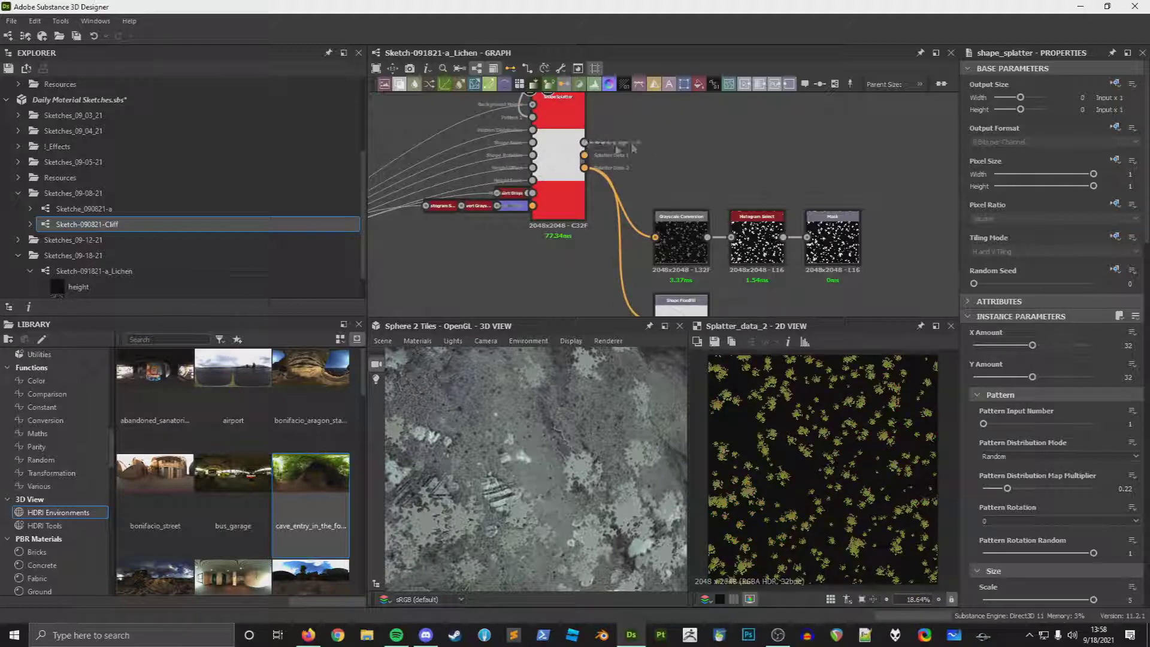
# Step: Add an Output node to the Shape Splatter's Height output with identifier height and label Height
pyautogui.moveTo(584, 142); pyautogui.dragTo(649, 145)
pyautogui.write('out')
pyautogui.press('Return')
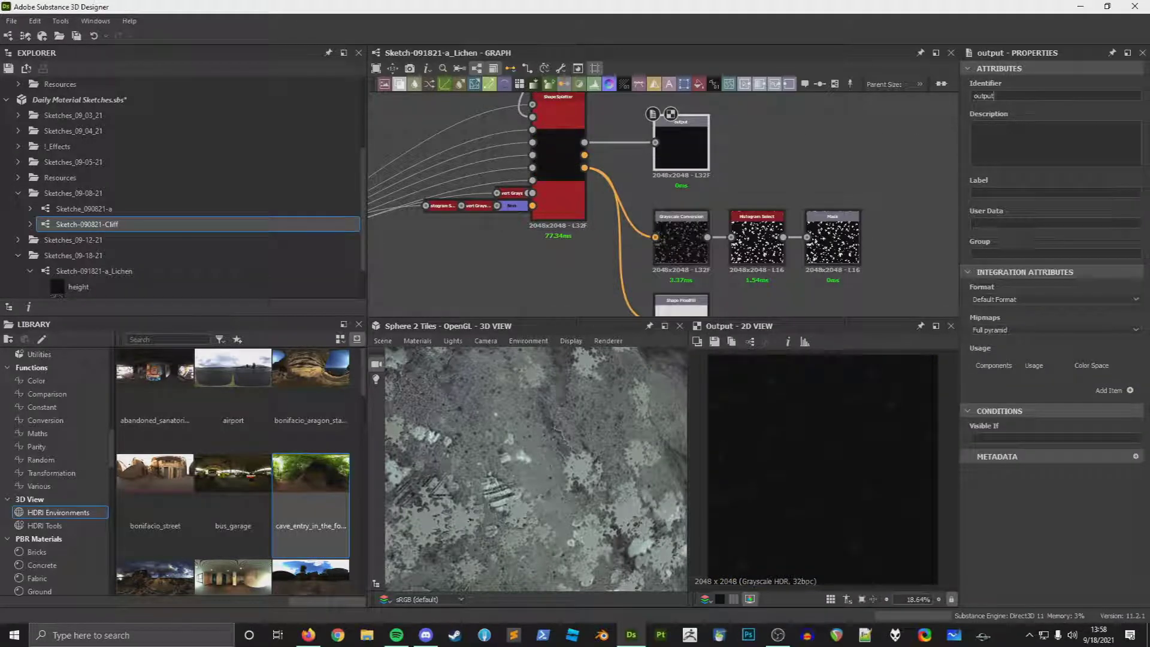
pyautogui.write('height')
pyautogui.press('Tab')
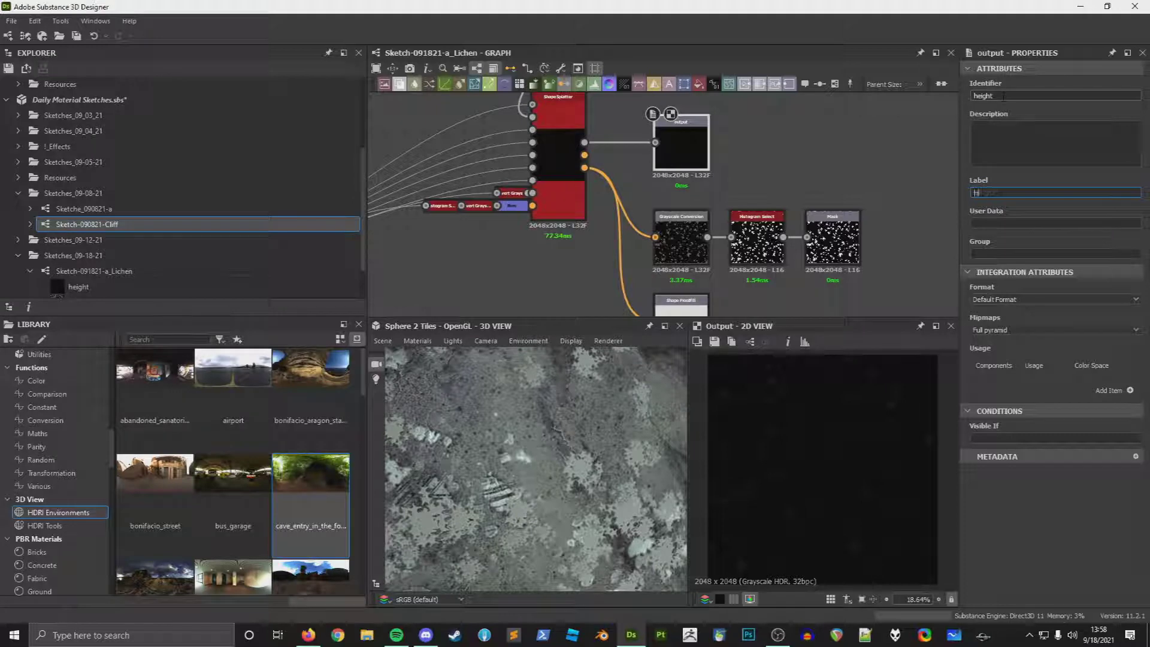
pyautogui.press('Return')
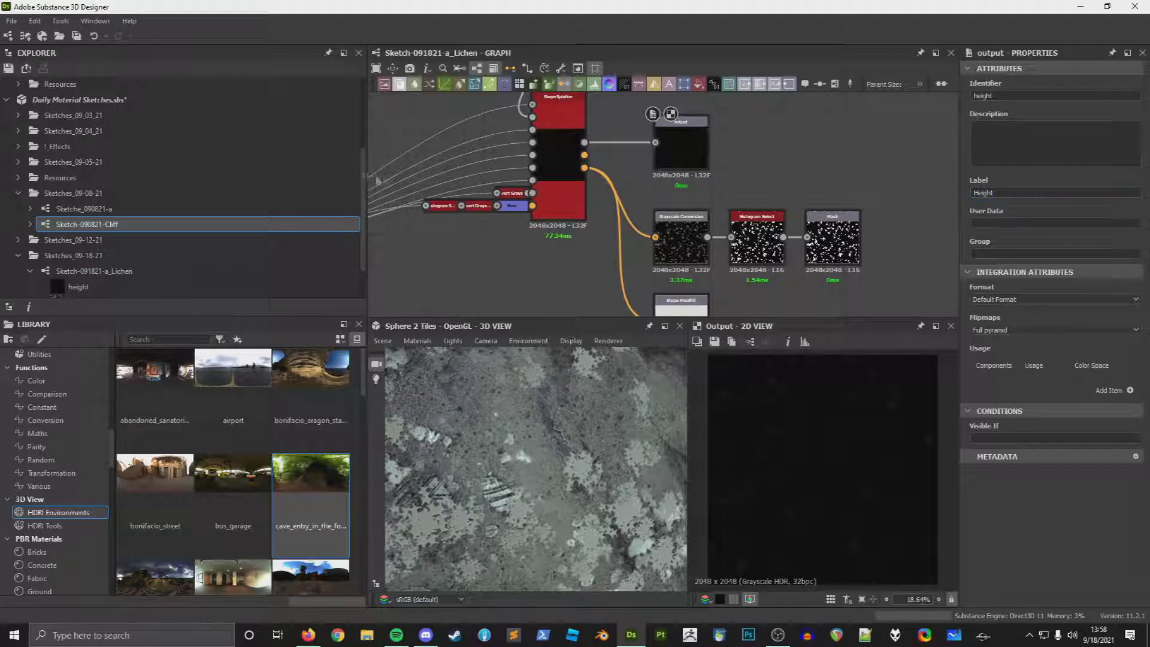
# Step: Reorder the lichen graph's outputs to Height, Mask, Shape Floodfill
pyautogui.scroll(-1, 100, 225)
pyautogui.click(99, 227)
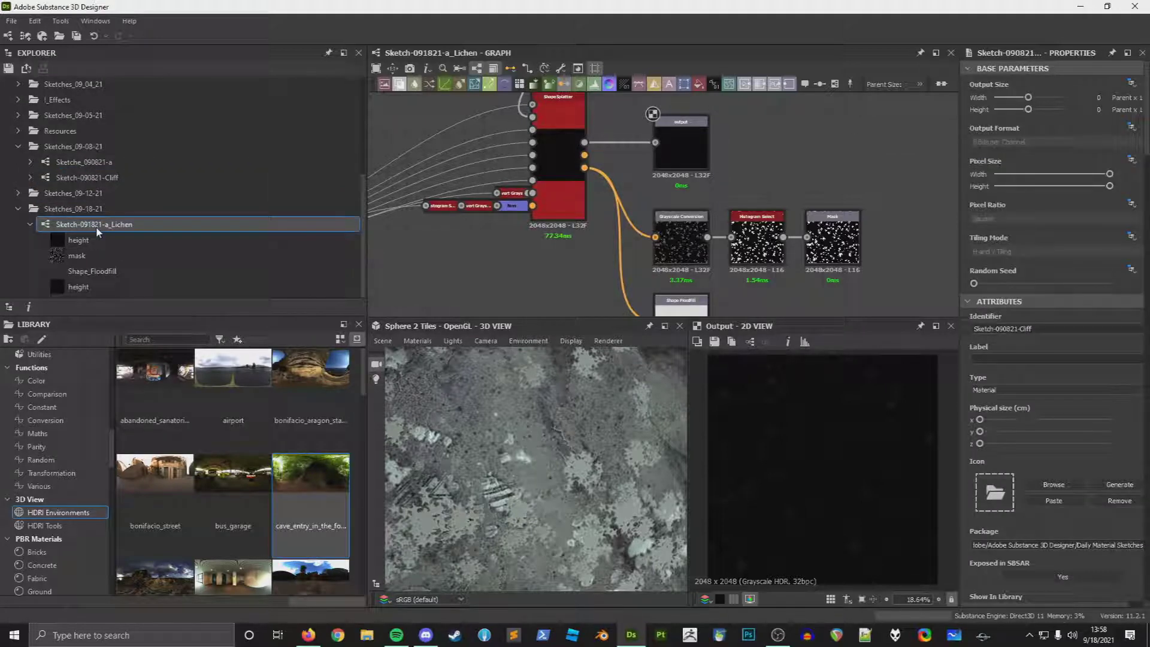
pyautogui.scroll(-15, 1017, 252)
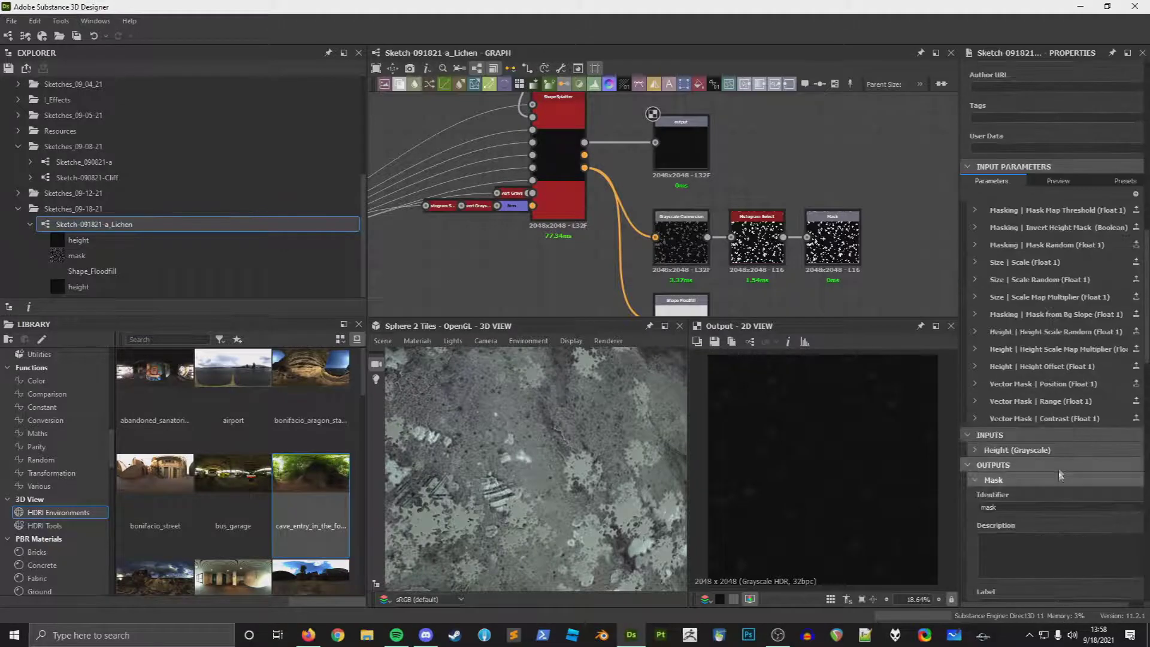
pyautogui.scroll(-3, 1005, 473)
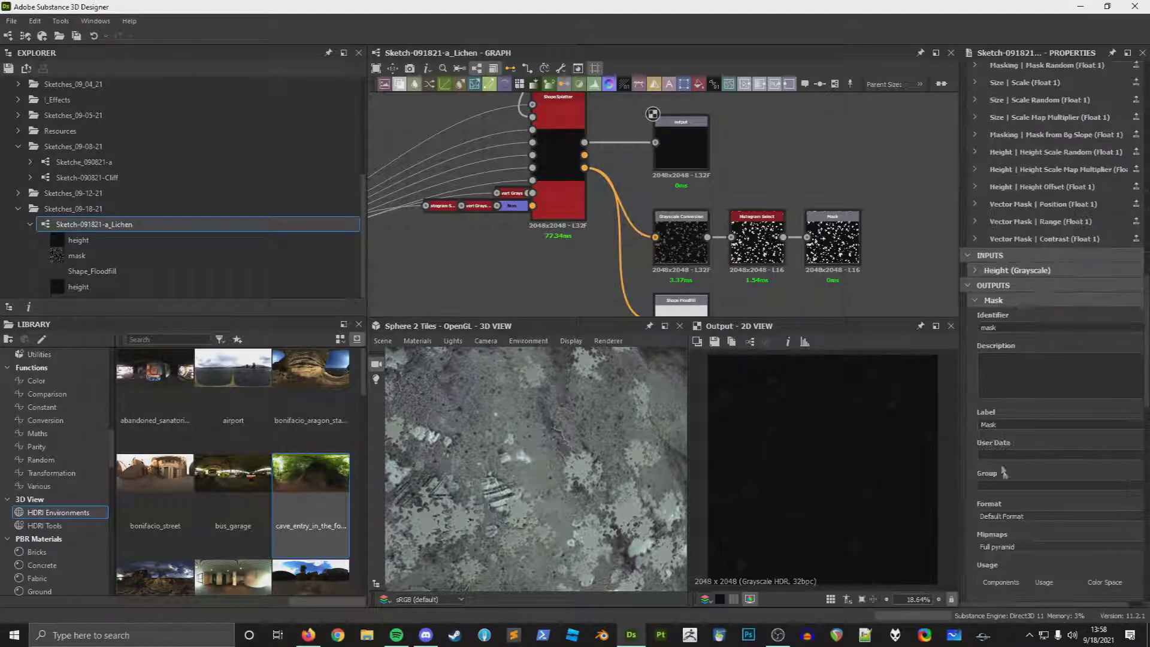
pyautogui.click(985, 300)
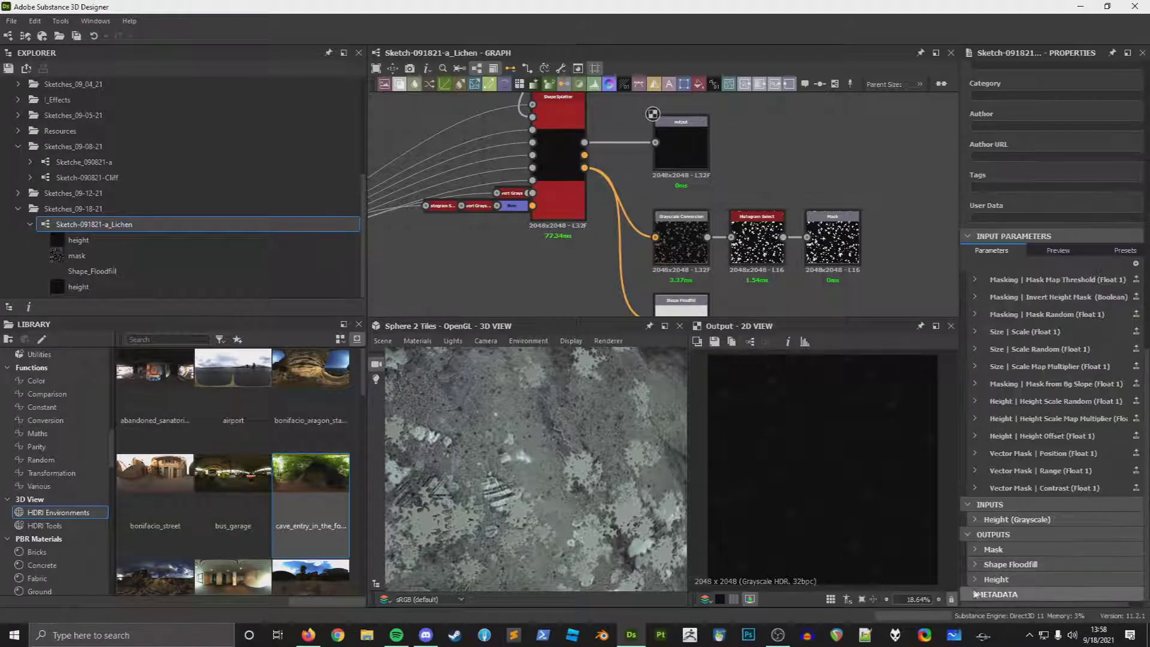
pyautogui.moveTo(960, 551); pyautogui.dragTo(973, 548)
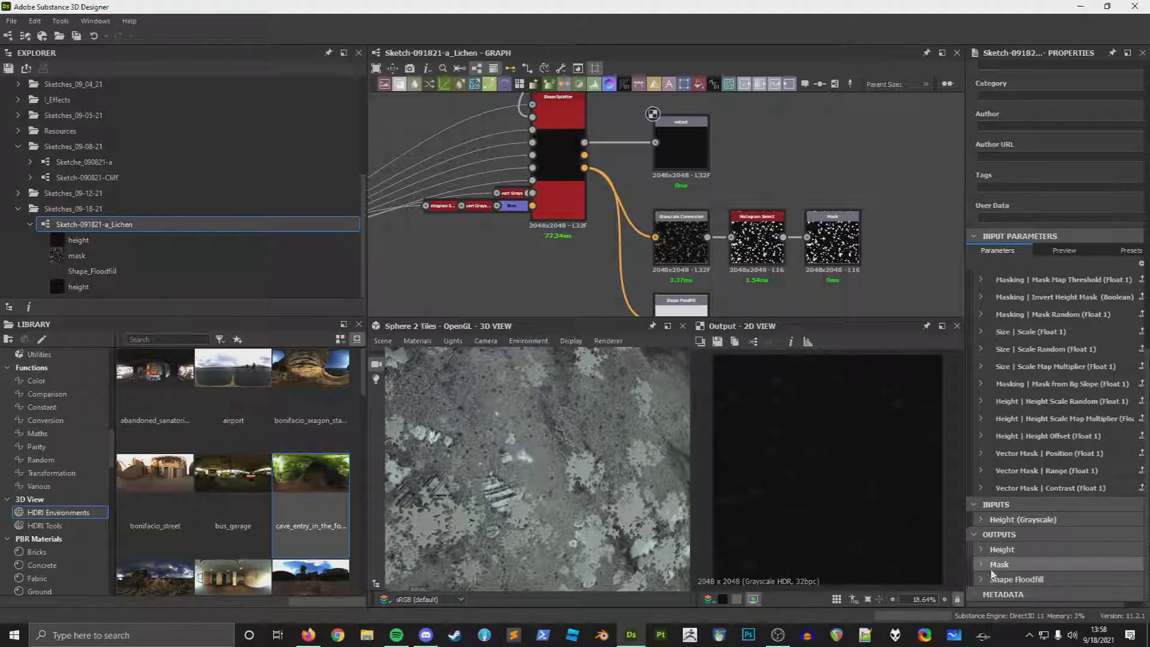
# Step: Link the lower Shape Splatter's Scale to the existing scale graph input
pyautogui.scroll(-4, 688, 179)
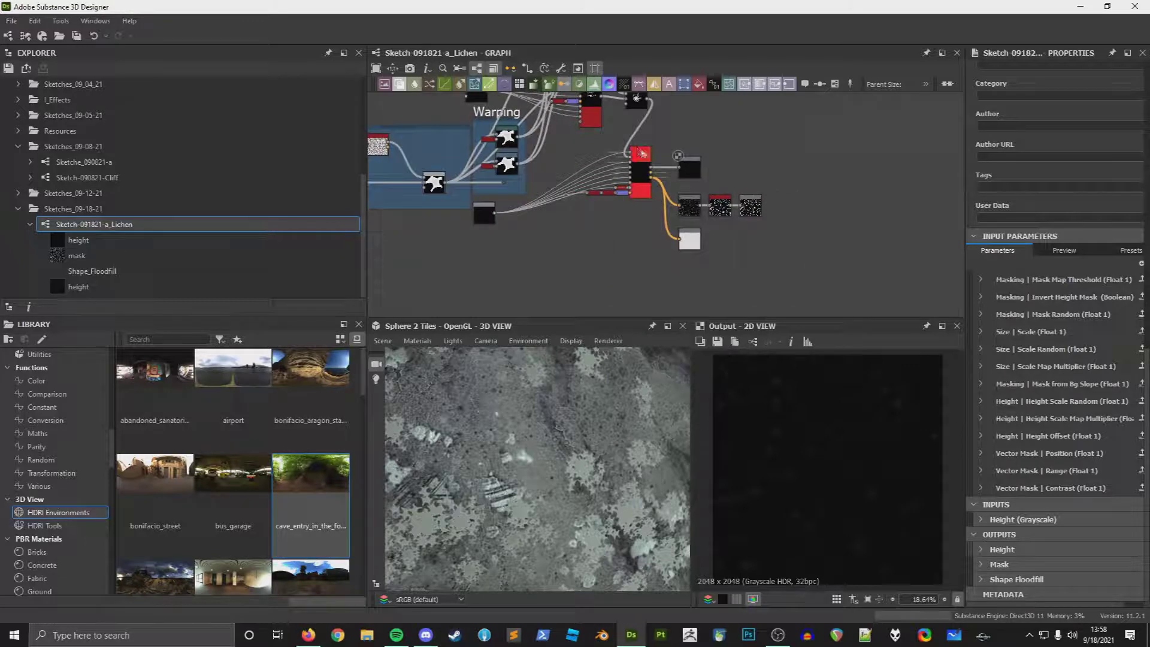
pyautogui.scroll(4, 641, 154)
pyautogui.moveTo(627, 181); pyautogui.dragTo(710, 121, button='middle')
pyautogui.click(709, 120)
pyautogui.scroll(-2, 710, 120)
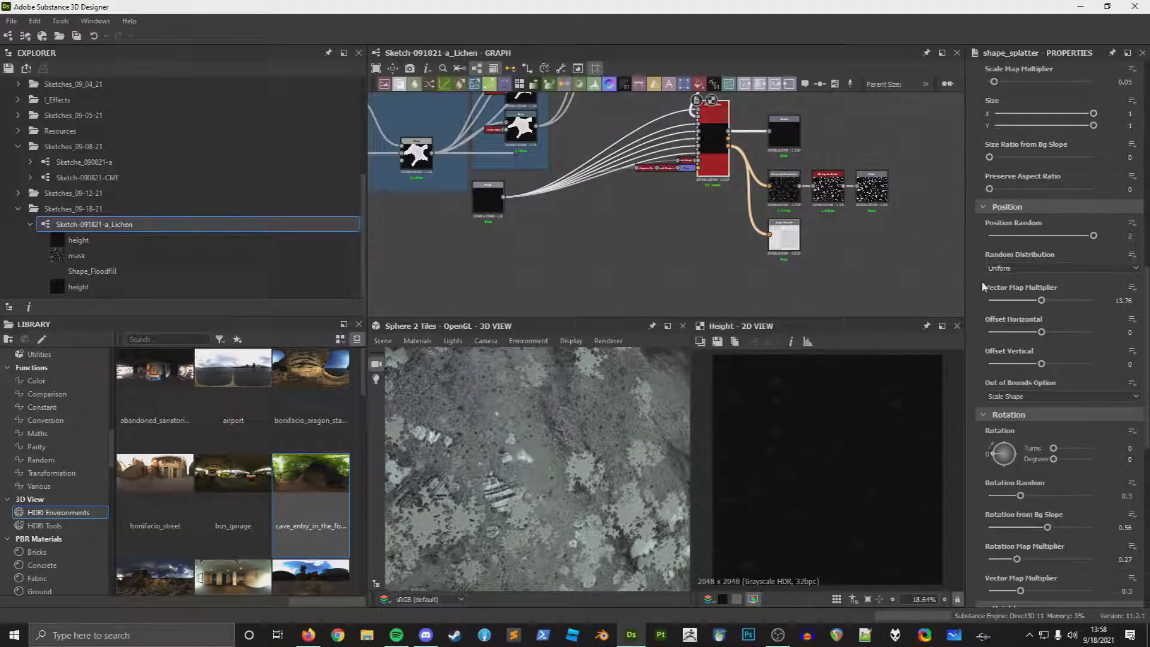
pyautogui.scroll(5, 1090, 288)
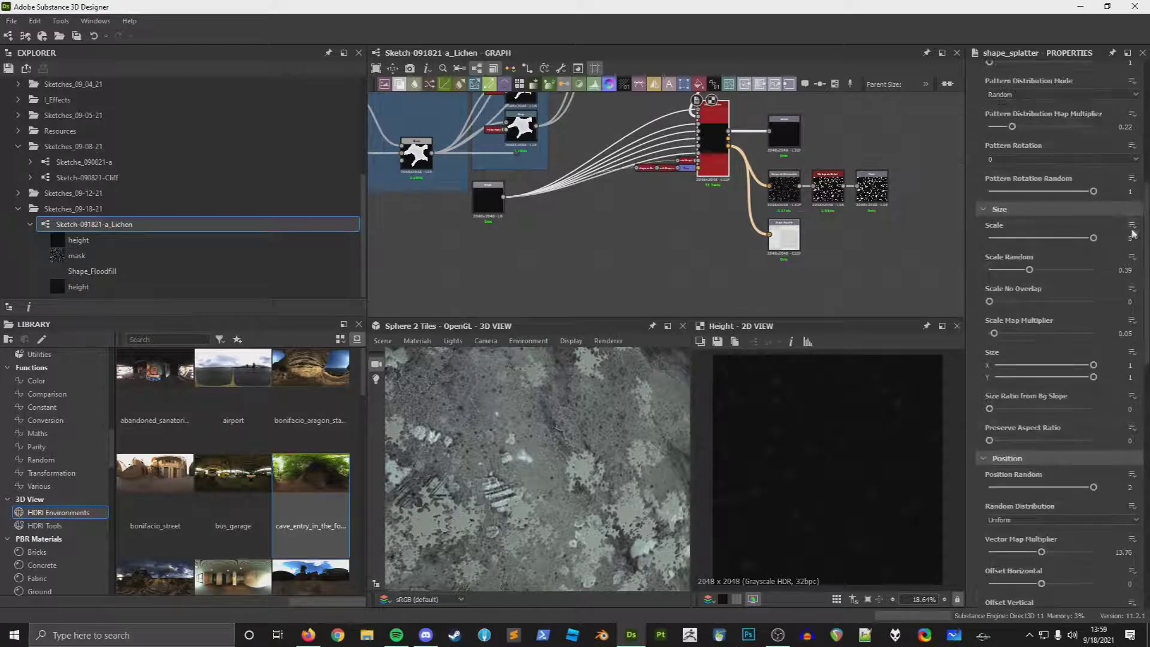
pyautogui.click(1131, 229)
pyautogui.click(1084, 345)
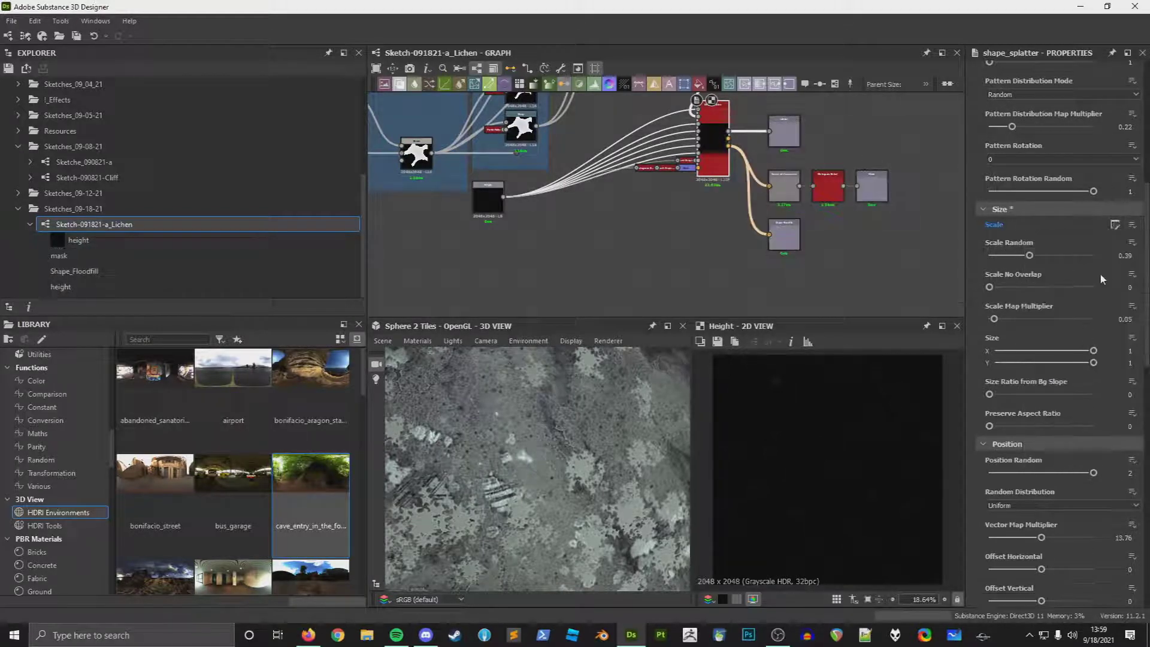
# Step: Link the Shape Splatter's Scale Random and Scale Map Multiplier to existing graph inputs
pyautogui.click(1132, 246)
pyautogui.click(1063, 359)
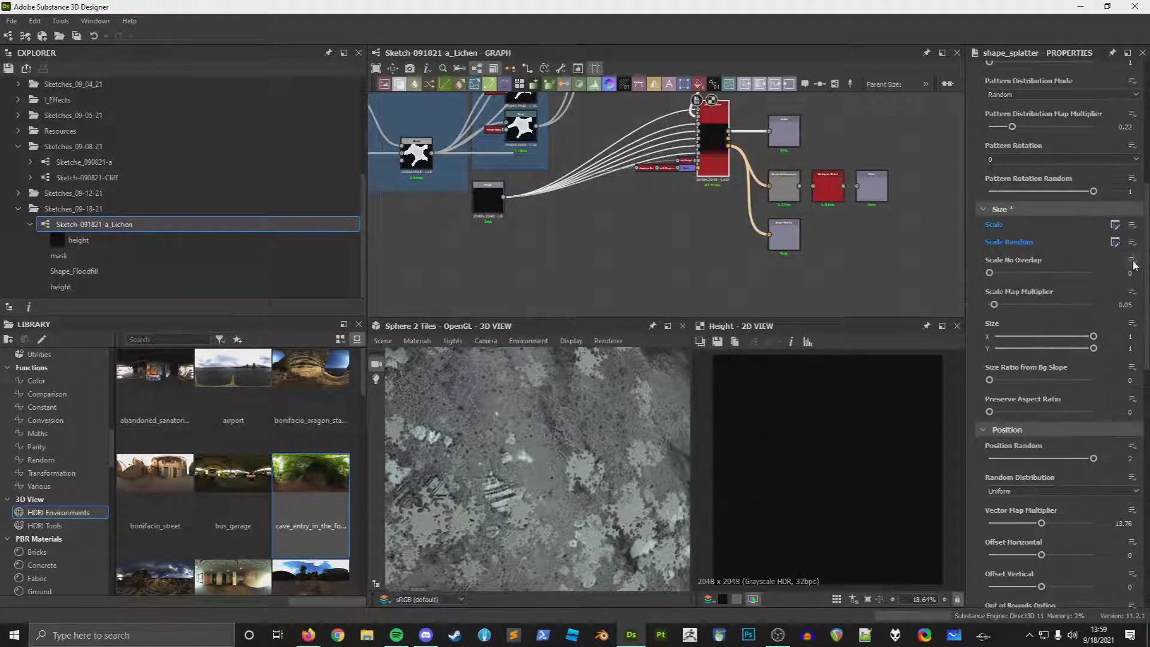
pyautogui.click(1131, 262)
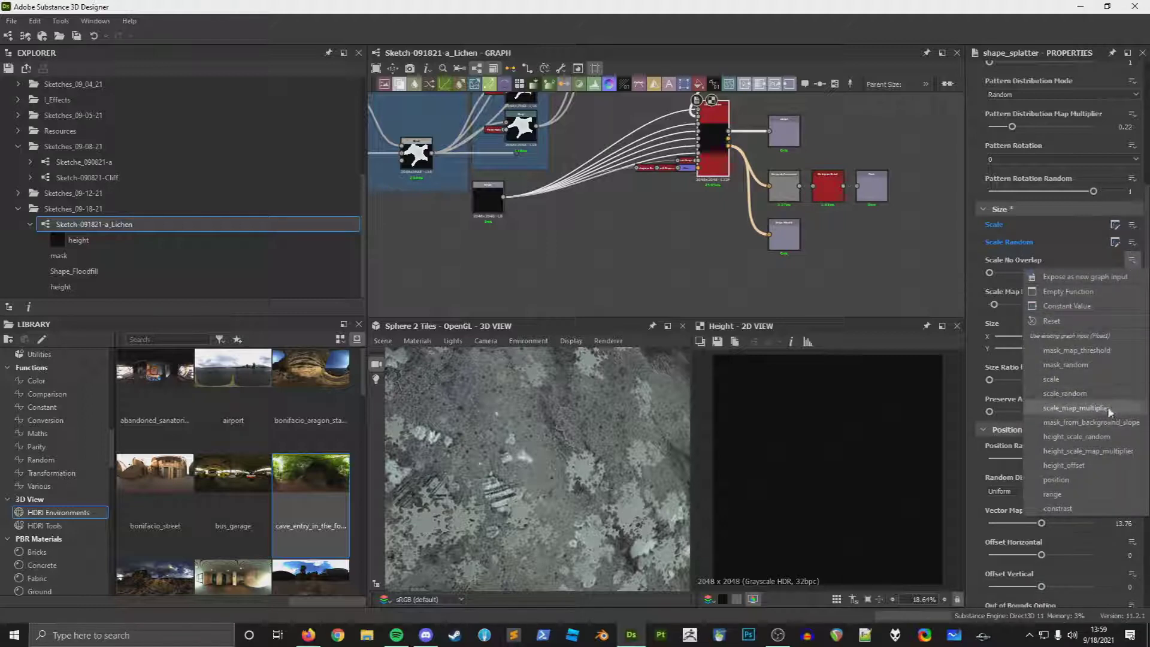
pyautogui.click(1131, 291)
pyautogui.click(1132, 291)
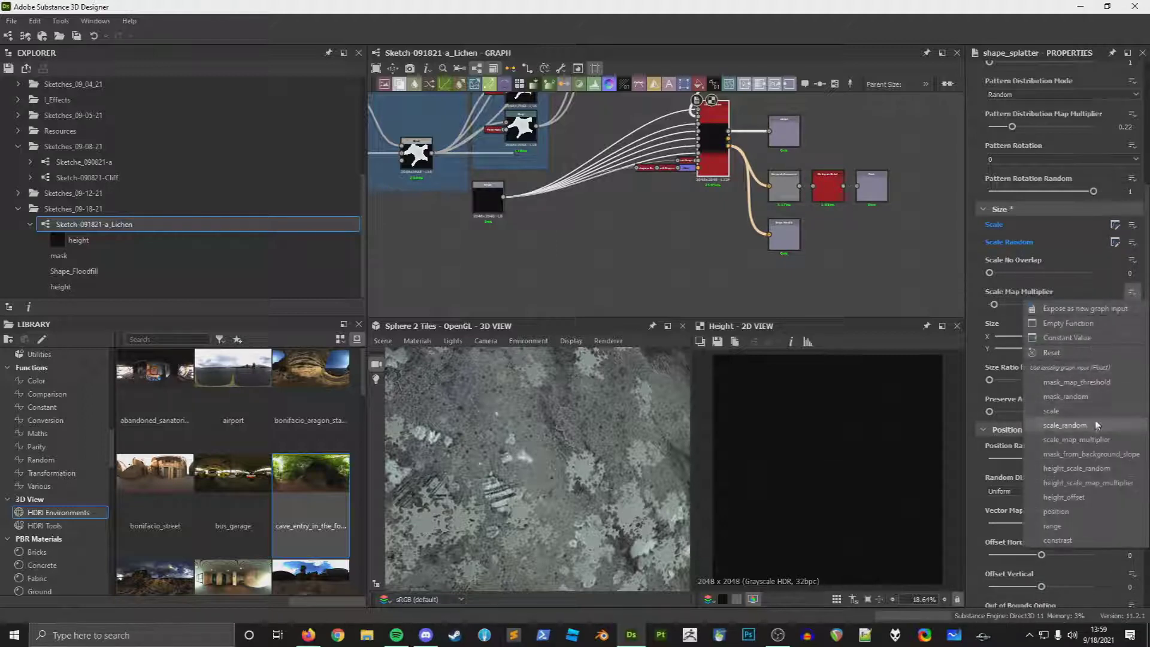
pyautogui.click(1087, 440)
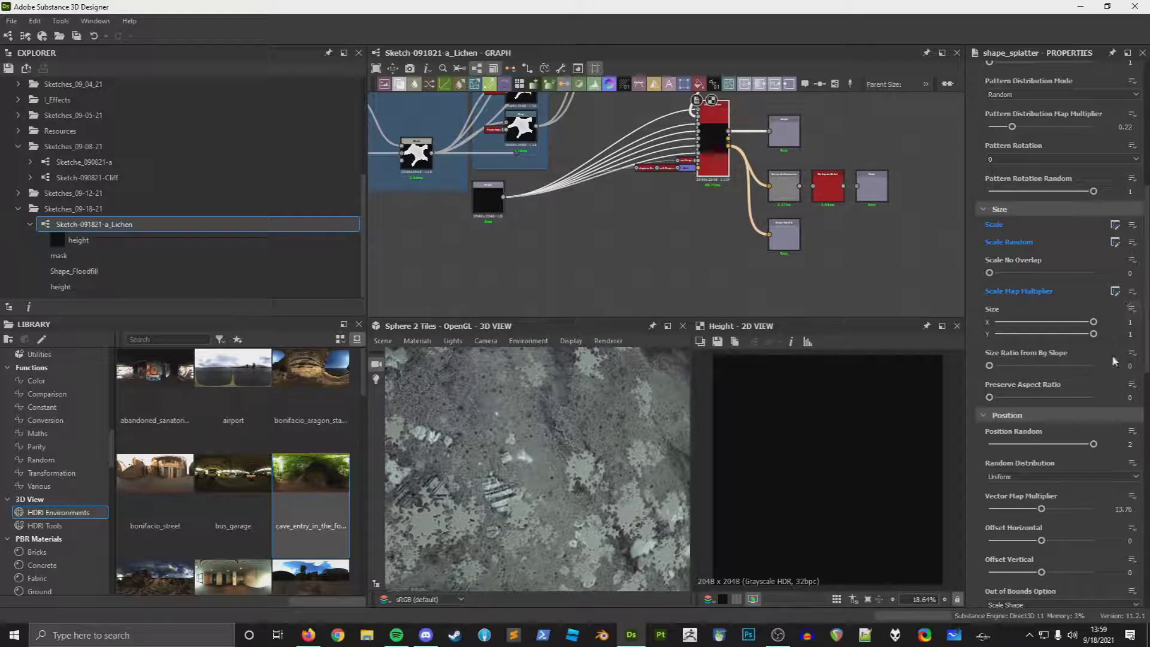
# Step: Review the Shape Splatter's remaining Height and Masking parameters and the lichen distribution across the whole sphere
pyautogui.scroll(-12, 1116, 377)
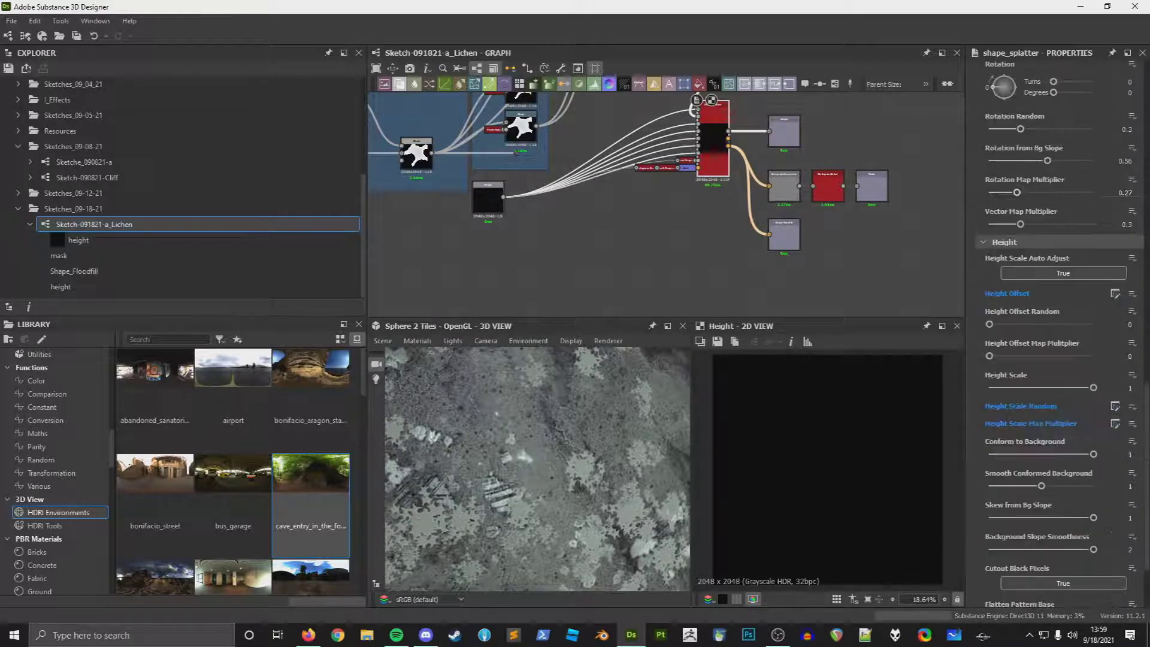
pyautogui.click(1133, 368)
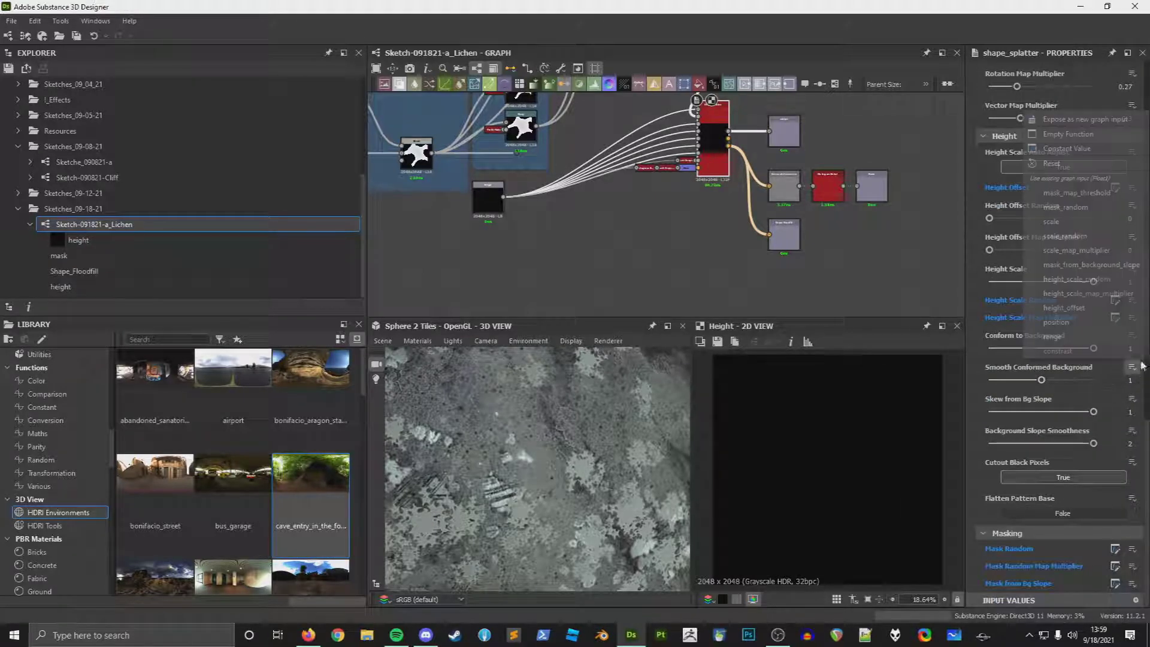
pyautogui.click(1101, 273)
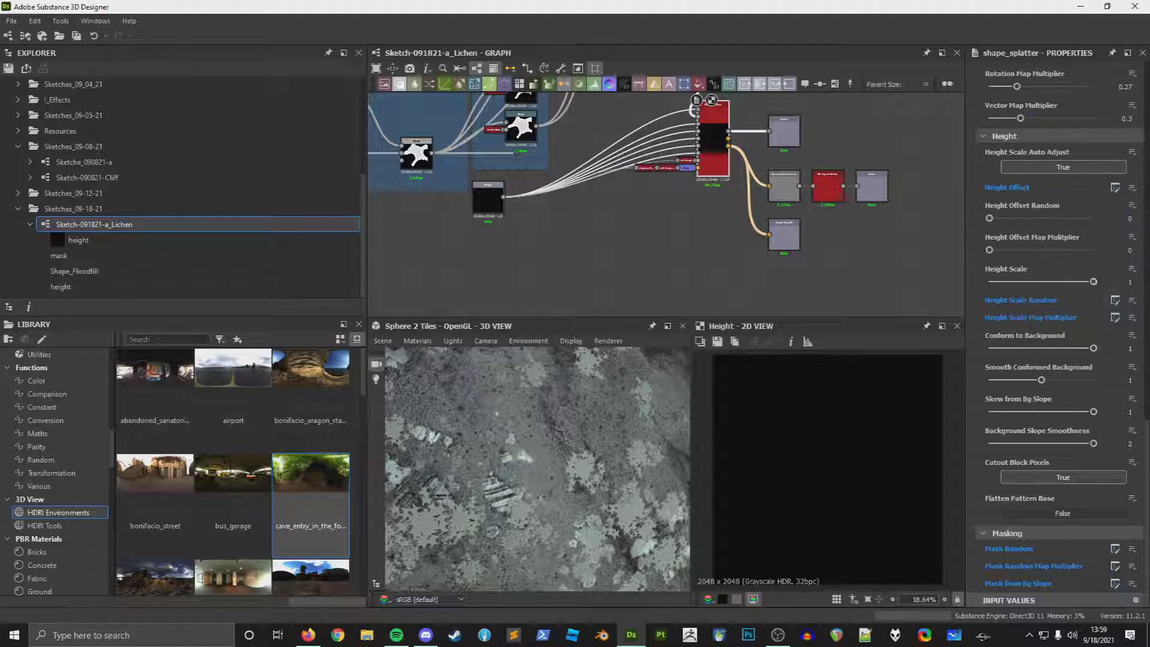
pyautogui.scroll(1, 822, 168)
pyautogui.moveTo(841, 141); pyautogui.dragTo(790, 183, button='middle')
pyautogui.click(792, 181)
pyautogui.scroll(-5, 486, 425)
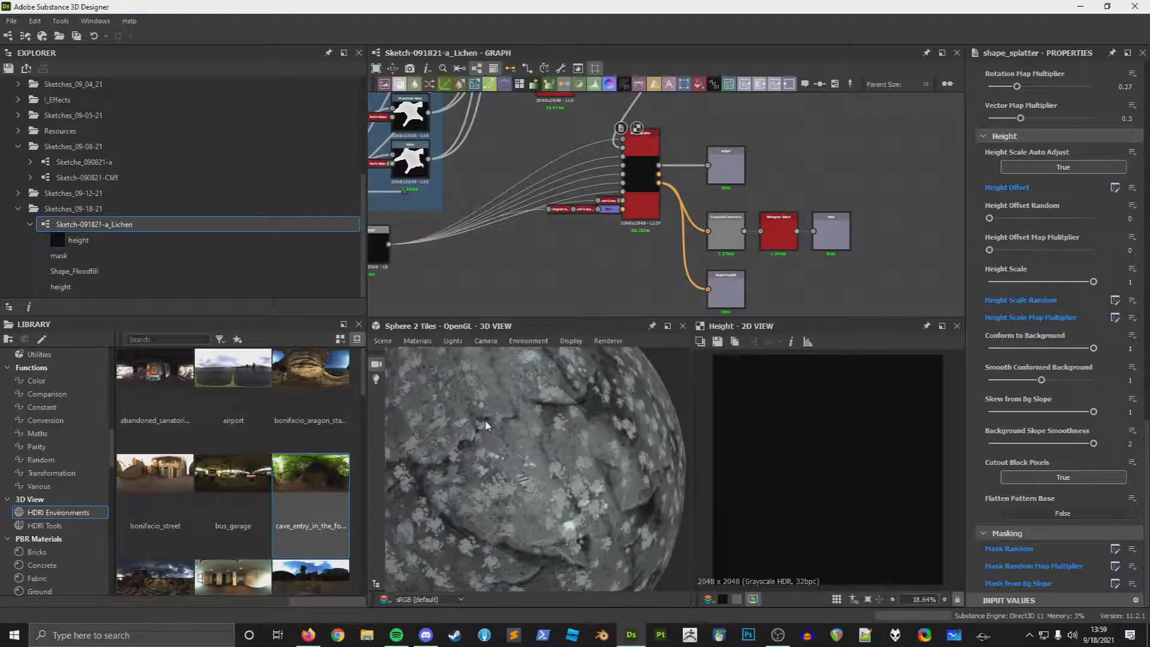
# Step: Move the final Shape Splatter with its output nodes and the Height input node well to the right of the clump nodes
pyautogui.scroll(-5, 486, 426)
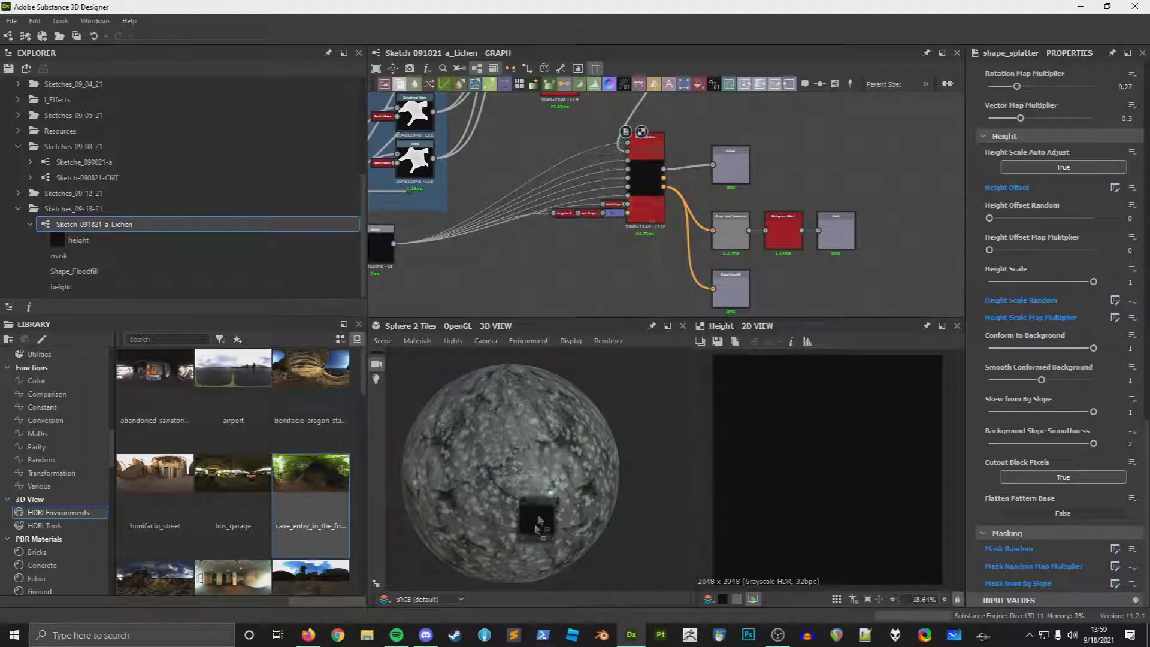
pyautogui.moveTo(536, 526); pyautogui.dragTo(535, 530, button='middle')
pyautogui.click(566, 418)
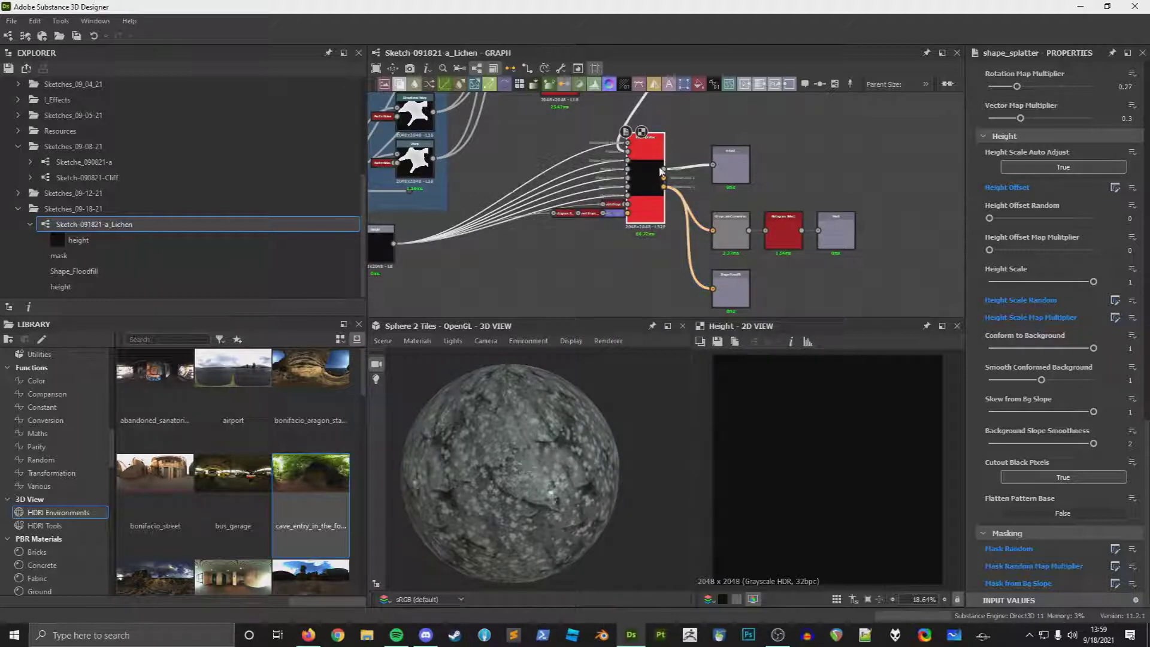
pyautogui.scroll(-3, 665, 179)
pyautogui.moveTo(564, 254); pyautogui.dragTo(748, 355, button='middle')
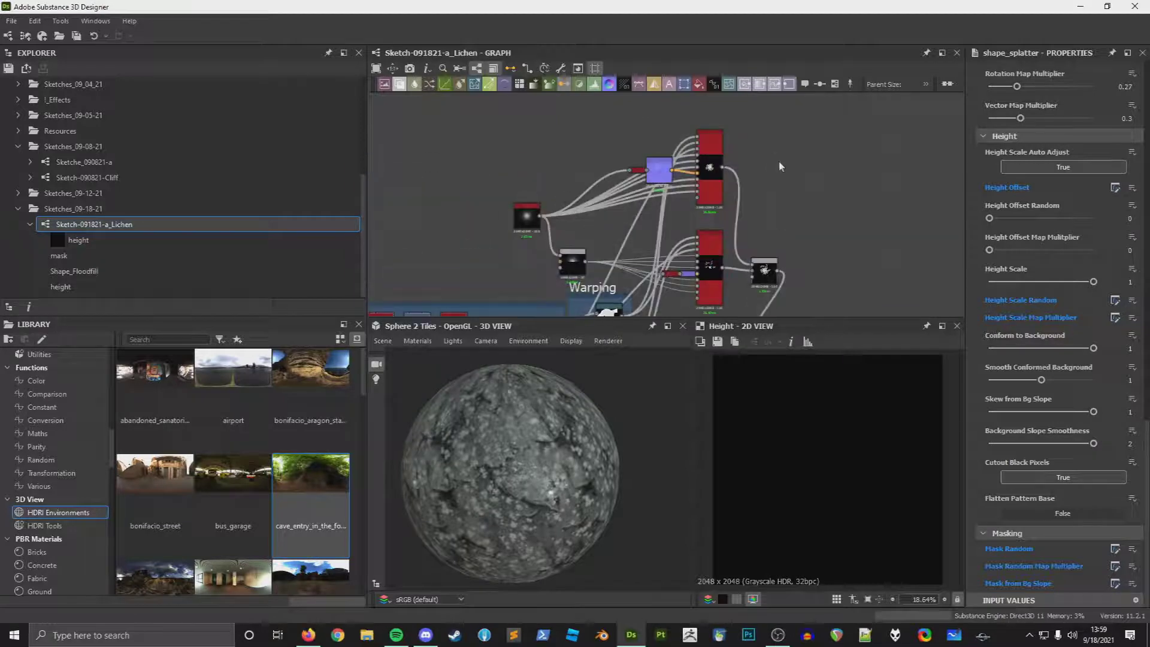
pyautogui.moveTo(540, 95); pyautogui.dragTo(805, 272)
pyautogui.moveTo(745, 274); pyautogui.dragTo(687, 190, button='middle')
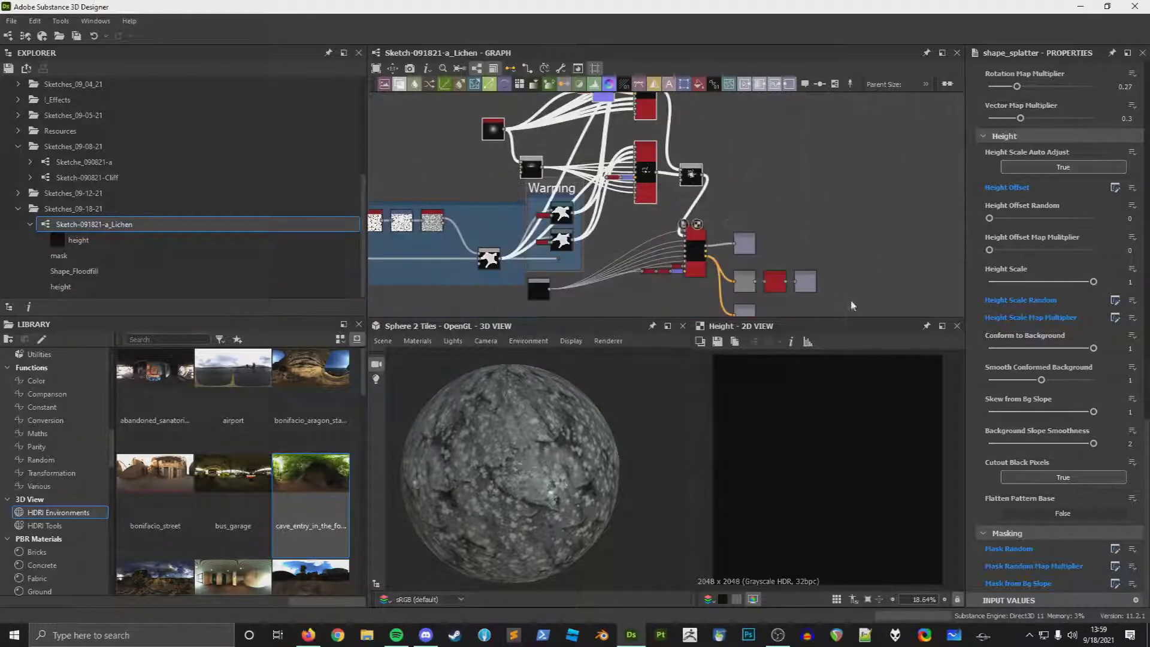
pyautogui.scroll(-1, 853, 306)
pyautogui.moveTo(853, 306); pyautogui.dragTo(813, 289, button='middle')
pyautogui.moveTo(640, 187); pyautogui.dragTo(637, 166)
pyautogui.moveTo(684, 204); pyautogui.dragTo(961, 194)
pyautogui.moveTo(545, 229); pyautogui.dragTo(877, 197)
# Step: Reposition the clump-building Tile Samplers and their helper and Blend nodes into the space right of the Warping frame
pyautogui.moveTo(766, 204); pyautogui.dragTo(794, 258, button='middle')
pyautogui.moveTo(757, 241); pyautogui.dragTo(636, 114)
pyautogui.moveTo(657, 186)
pyautogui.mouseDown()
pyautogui.moveTo(736, 218)
pyautogui.moveTo(658, 186)
pyautogui.mouseUp()
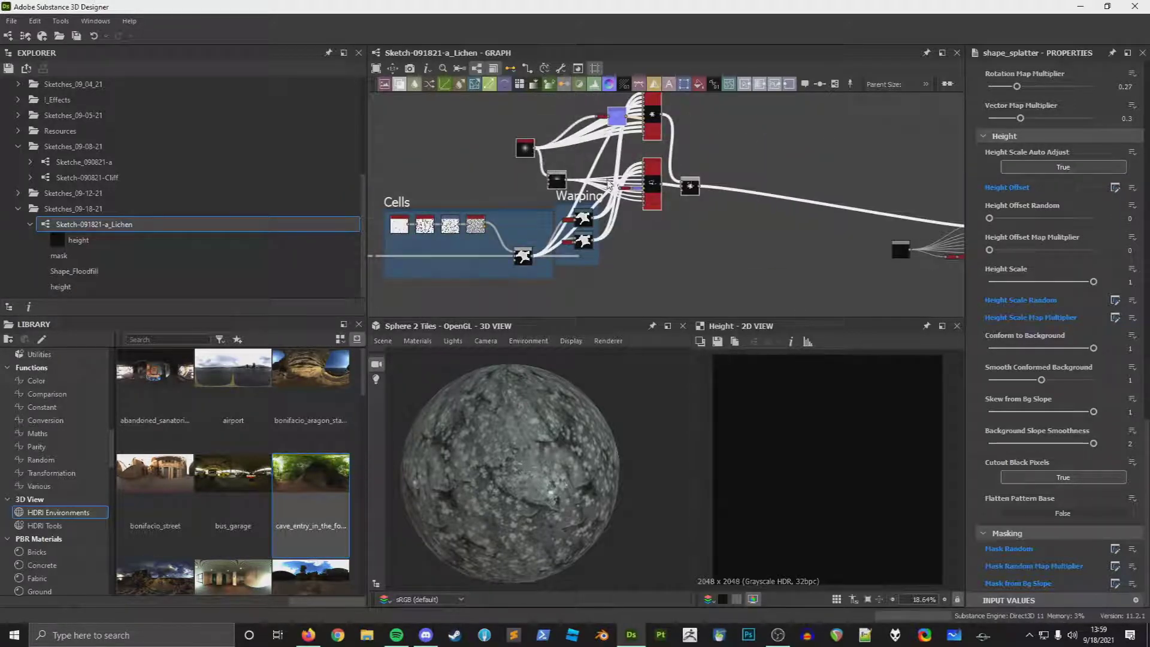
pyautogui.moveTo(535, 157); pyautogui.dragTo(655, 231)
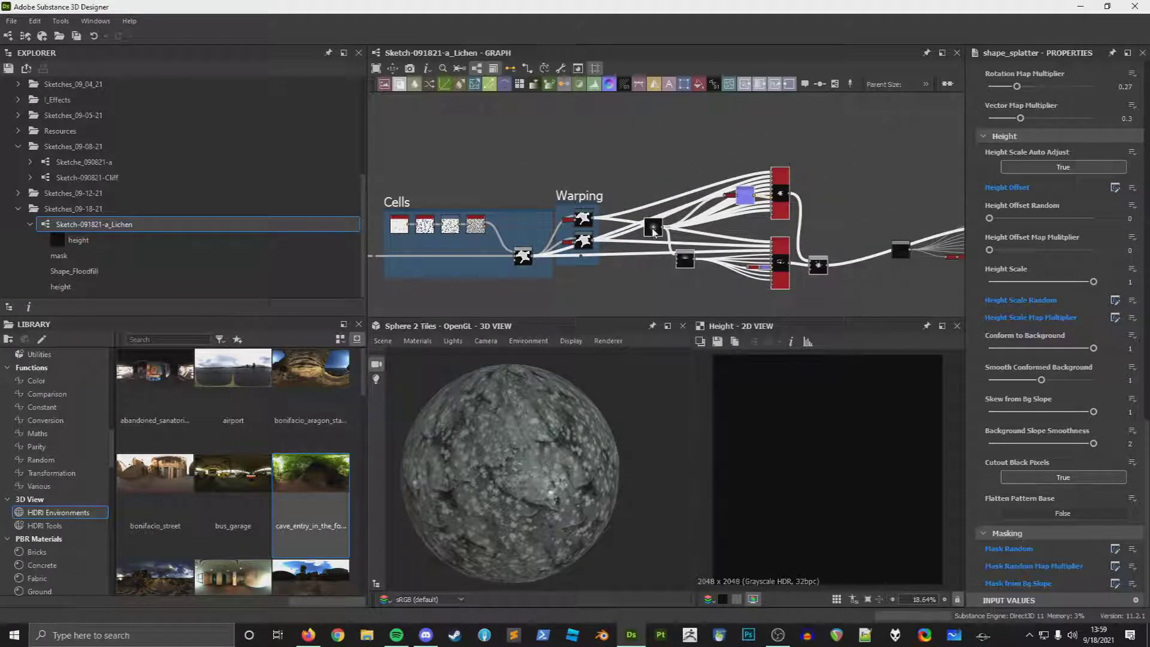
# Step: Enclose the clump-building nodes in a frame titled "Clump Generation"
pyautogui.rightClick(653, 230)
pyautogui.click(692, 307)
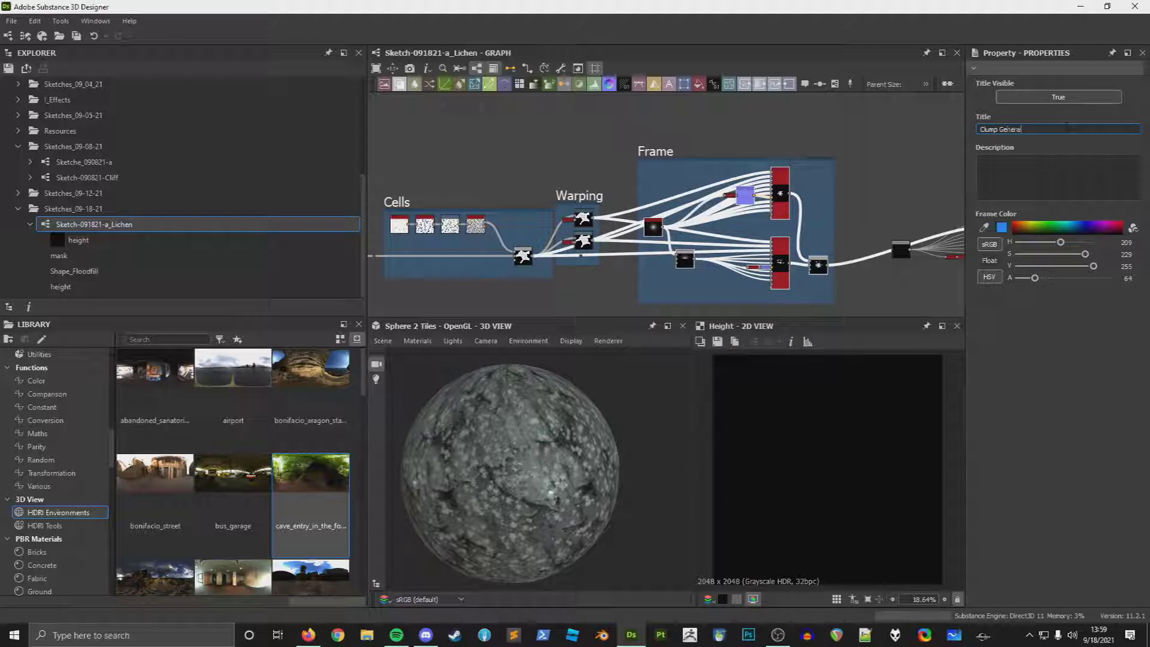
pyautogui.write('n')
pyautogui.press('Return')
# Step: Preview the clump Blend in the 2D view and lower the Height input, Shape Splatter and output nodes to line up with it
pyautogui.moveTo(841, 246); pyautogui.dragTo(683, 177, button='middle')
pyautogui.scroll(5, 684, 175)
pyautogui.doubleClick(623, 232)
pyautogui.scroll(1, 855, 531)
pyautogui.scroll(6, 515, 481)
pyautogui.moveTo(745, 199); pyautogui.dragTo(760, 248)
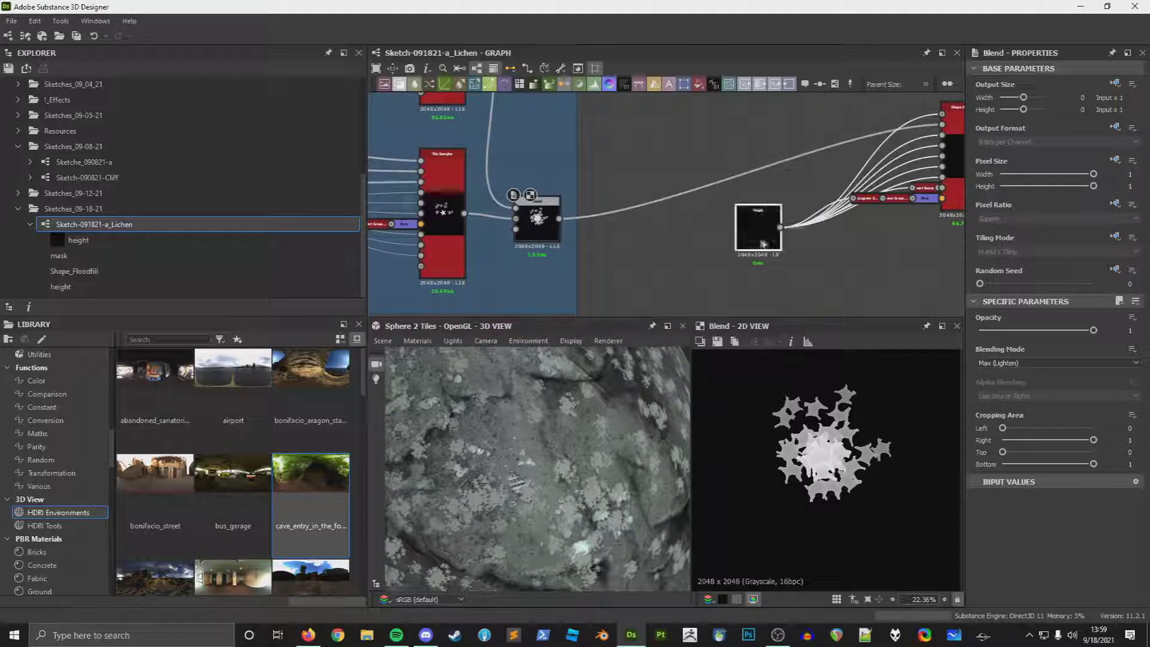
pyautogui.moveTo(857, 255); pyautogui.dragTo(617, 262, button='middle')
pyautogui.scroll(-4, 729, 202)
pyautogui.moveTo(877, 277); pyautogui.dragTo(615, 132)
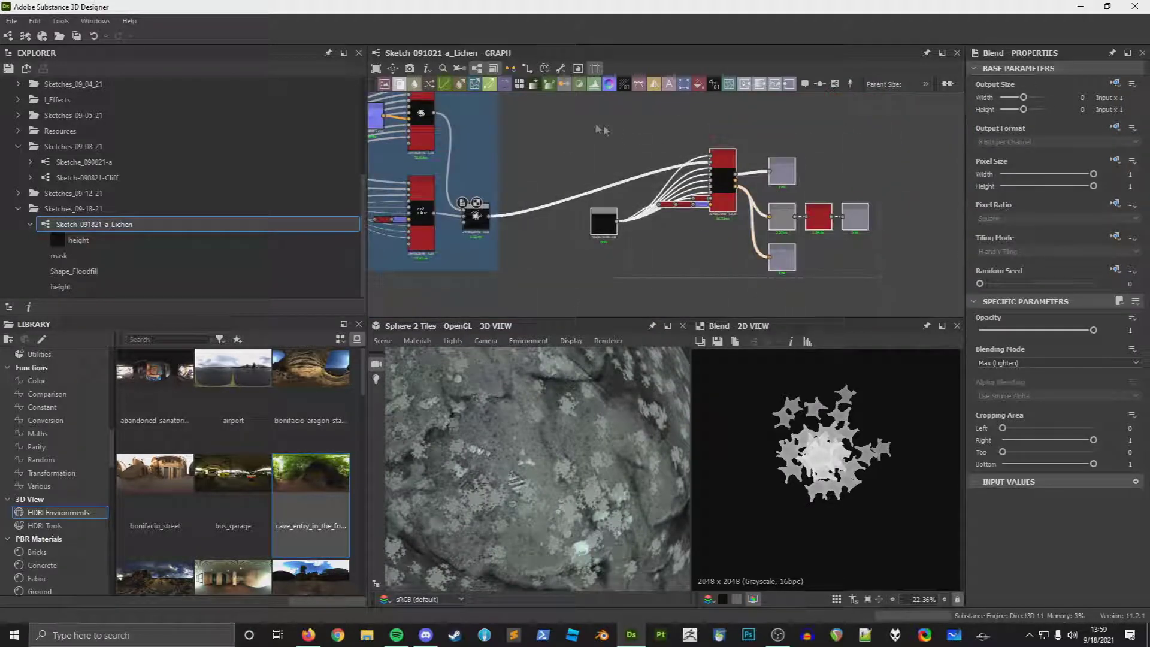
pyautogui.moveTo(725, 178); pyautogui.dragTo(710, 228)
pyautogui.click(721, 188)
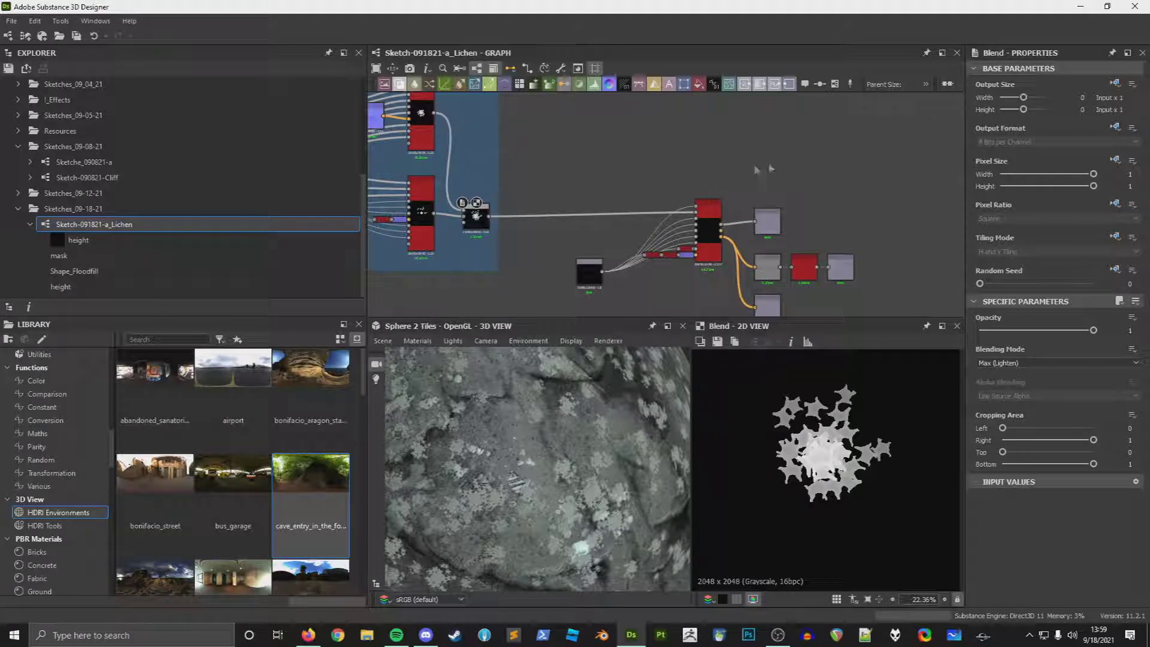
pyautogui.press('f')
# Step: Duplicate the Sketch-090821-Cliff graph within the Sketches_09-08-21 package and open the copy
pyautogui.click(87, 178)
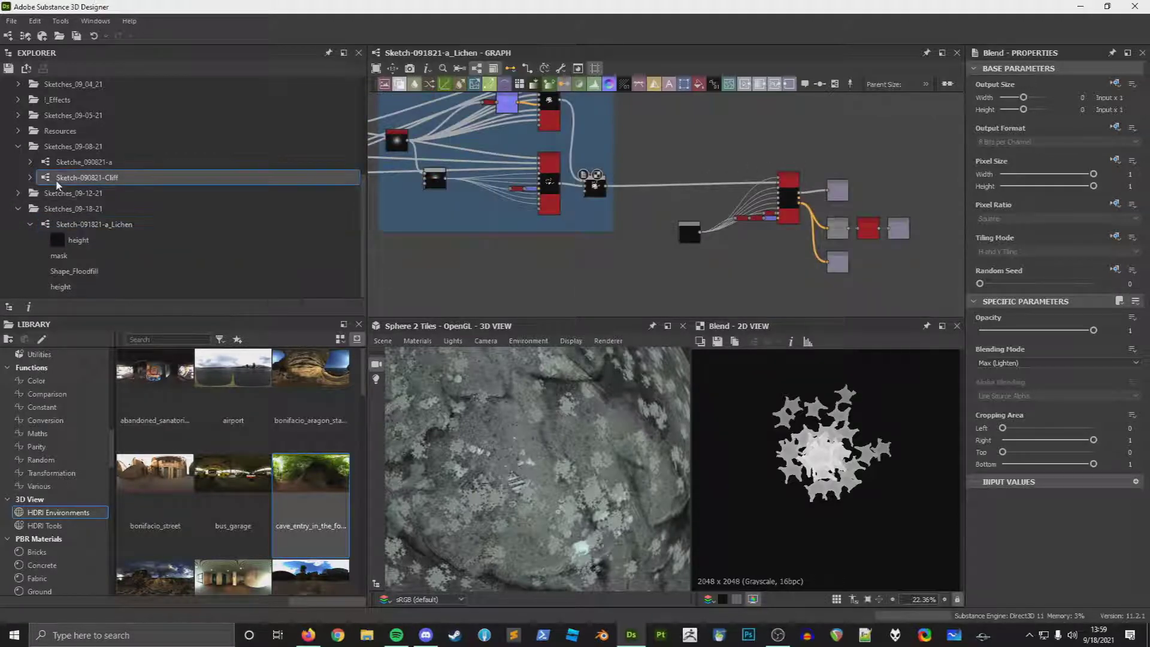
pyautogui.click(69, 150)
pyautogui.hotkey('ctrl', 'v')
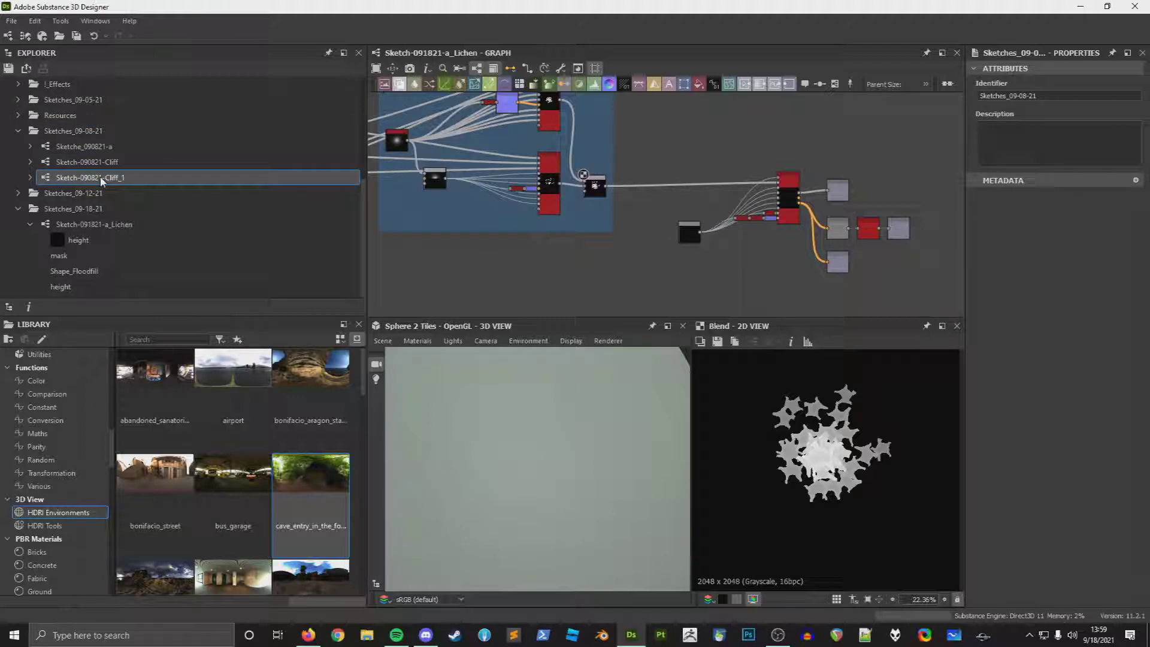
pyautogui.click(90, 178)
pyautogui.doubleClick(101, 179)
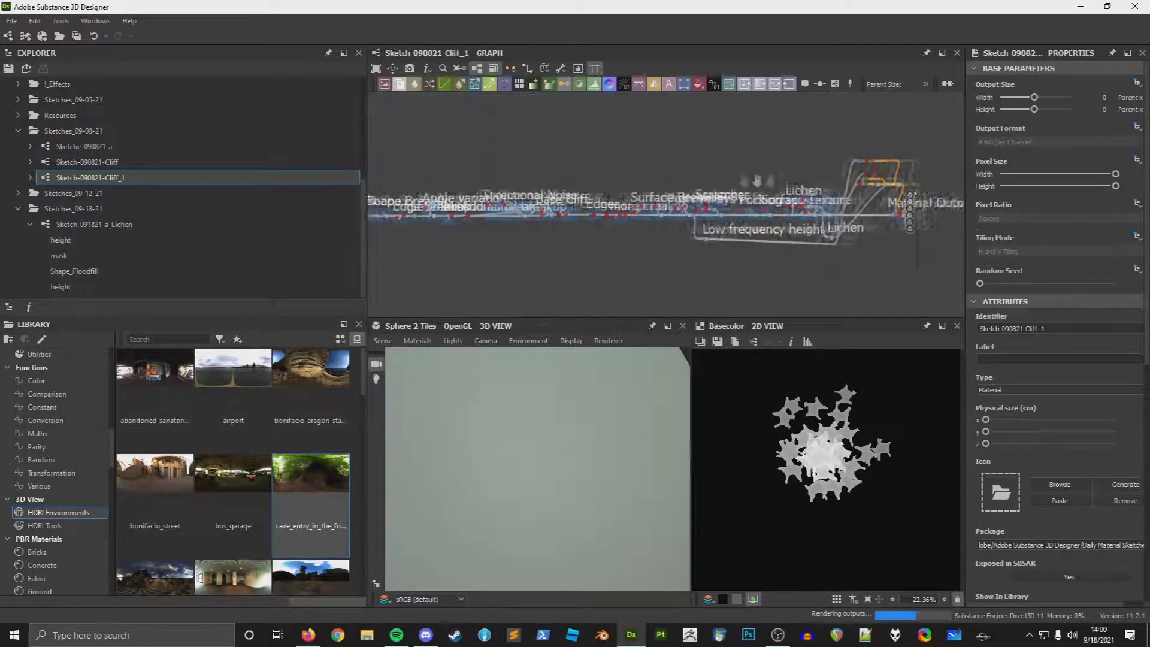
# Step: Add Sketch-091821-a_Lichen as a node in the cliff copy's Lichen frame and feed its Height input from the last Blend
pyautogui.moveTo(874, 289); pyautogui.dragTo(699, 211, button='middle')
pyautogui.scroll(3, 699, 211)
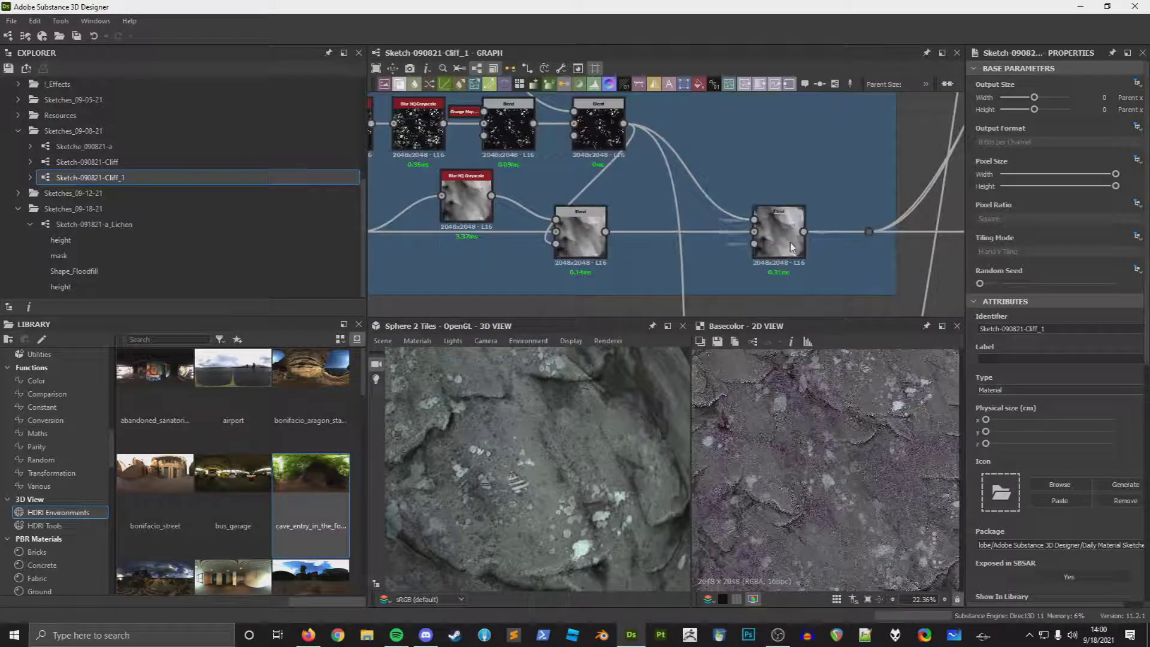
pyautogui.doubleClick(780, 238)
pyautogui.moveTo(810, 264); pyautogui.dragTo(753, 238, button='middle')
pyautogui.moveTo(94, 224); pyautogui.dragTo(778, 167)
pyautogui.moveTo(747, 208); pyautogui.dragTo(775, 154)
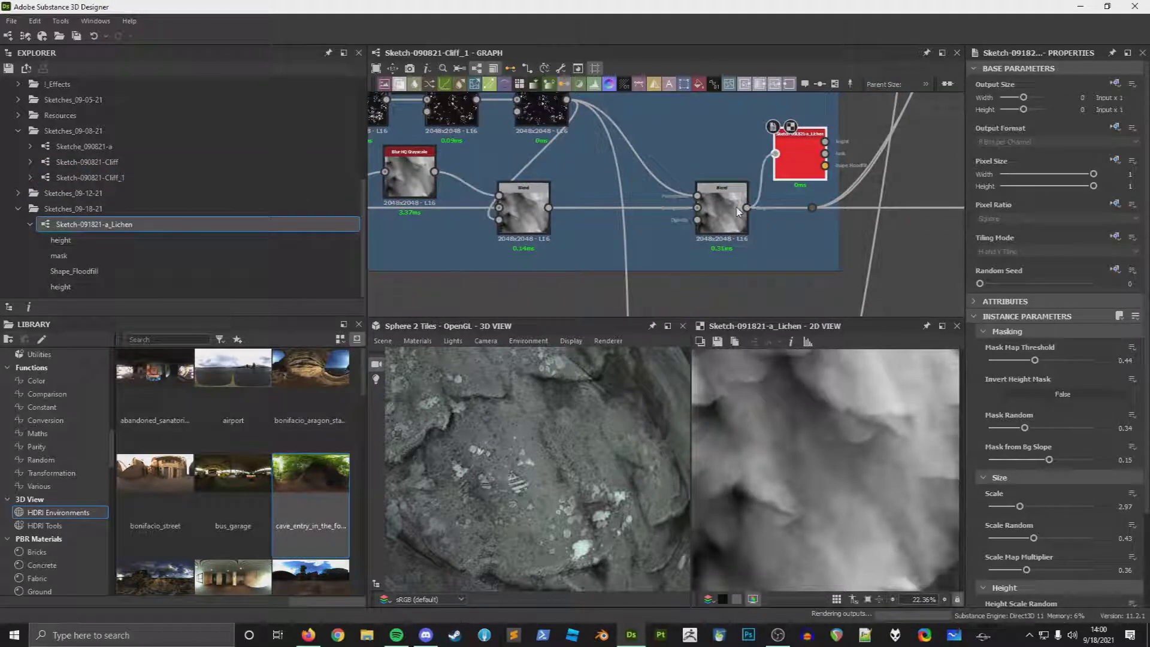
# Step: Route the lichen node's Height output into the downstream dot node and place the node in line between the Blend and the dot
pyautogui.doubleClick(807, 147)
pyautogui.moveTo(808, 207); pyautogui.dragTo(825, 146)
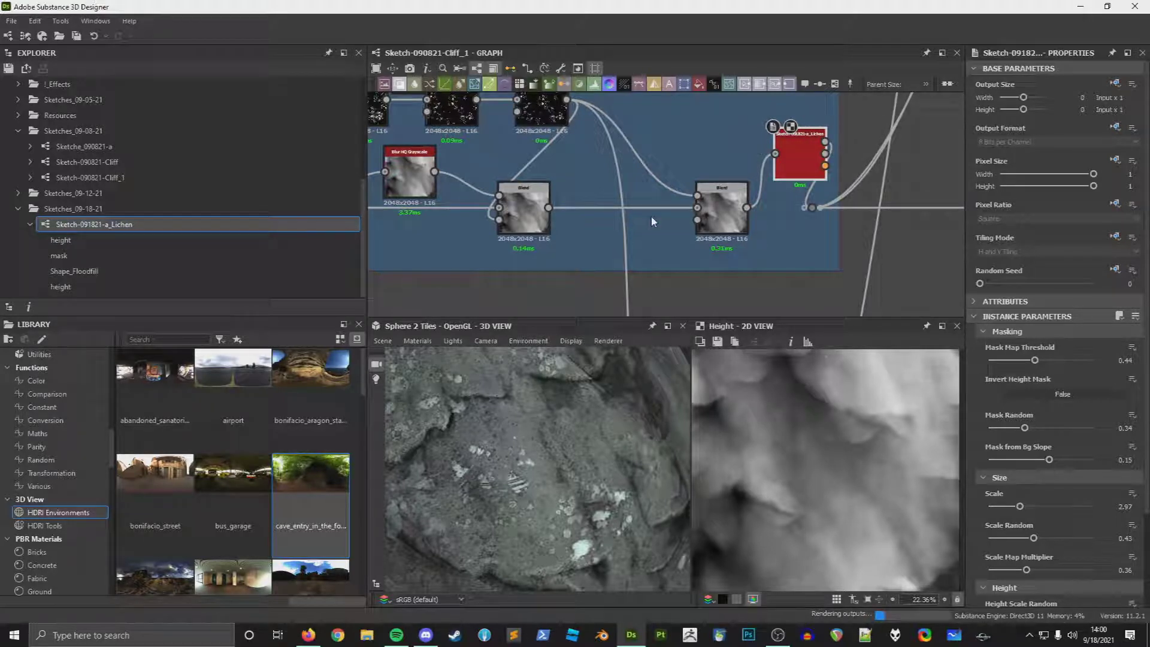
pyautogui.moveTo(651, 216); pyautogui.dragTo(537, 327, button='middle')
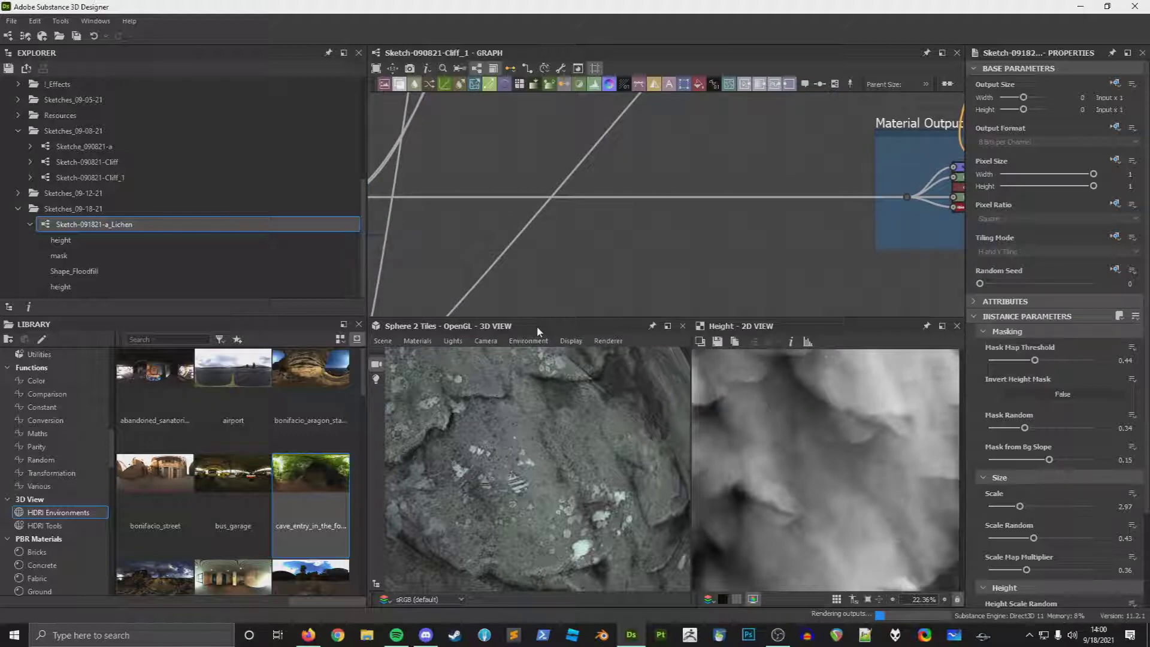
pyautogui.scroll(-3, 579, 400)
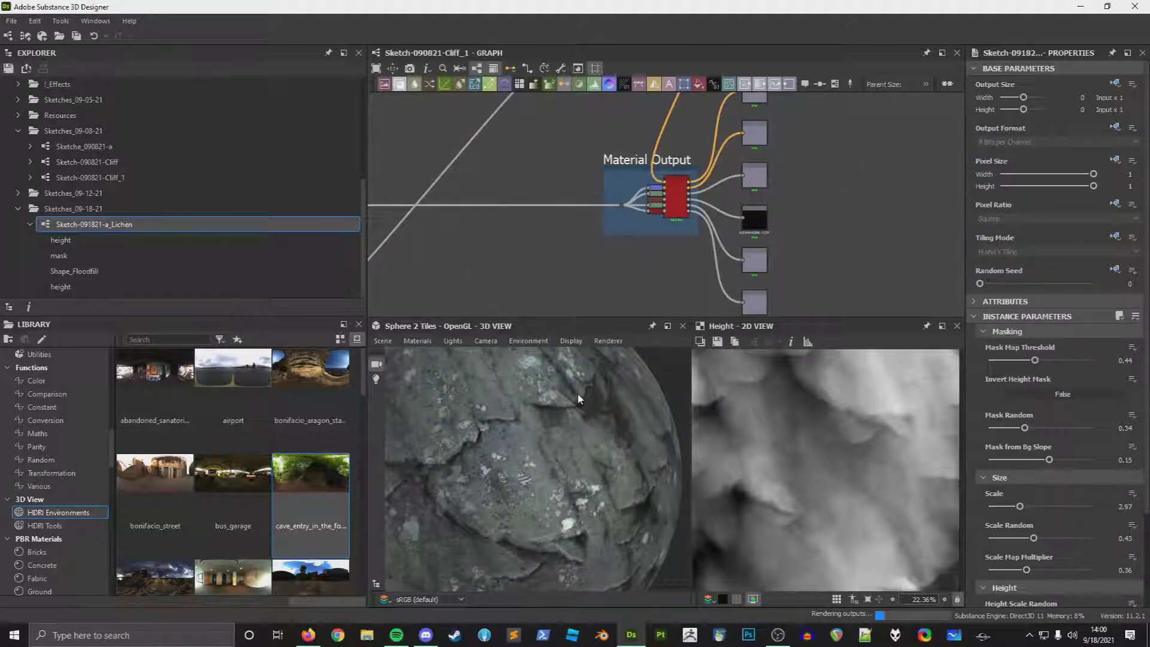
pyautogui.moveTo(461, 203); pyautogui.dragTo(743, 212, button='middle')
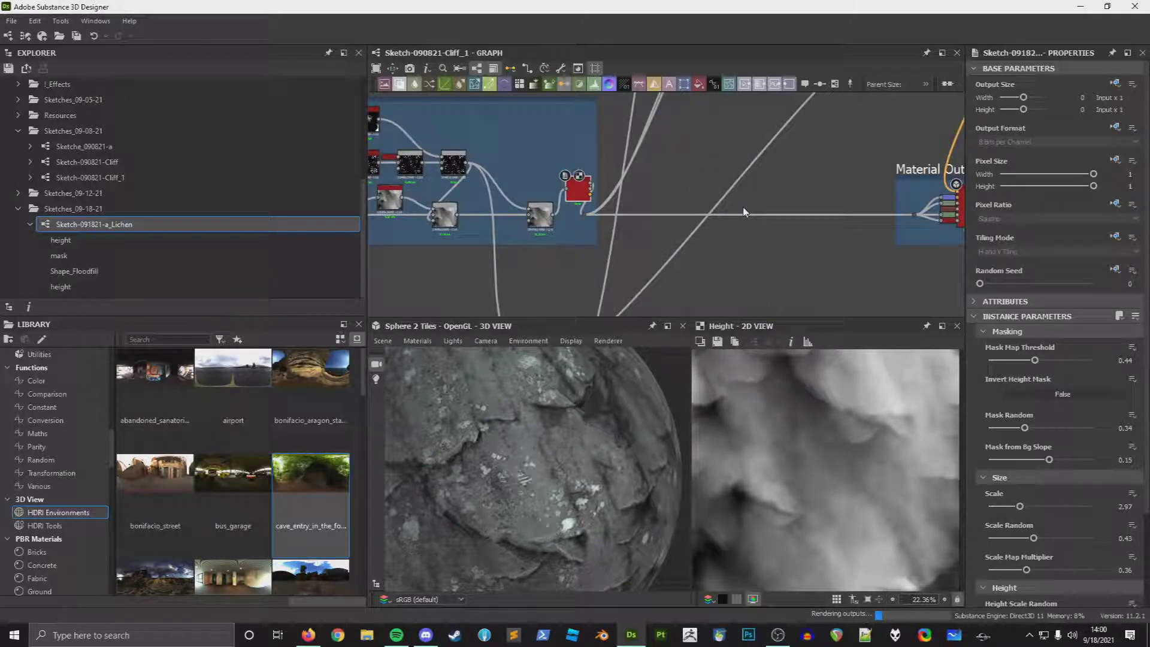
pyautogui.moveTo(559, 227); pyautogui.dragTo(745, 212, button='middle')
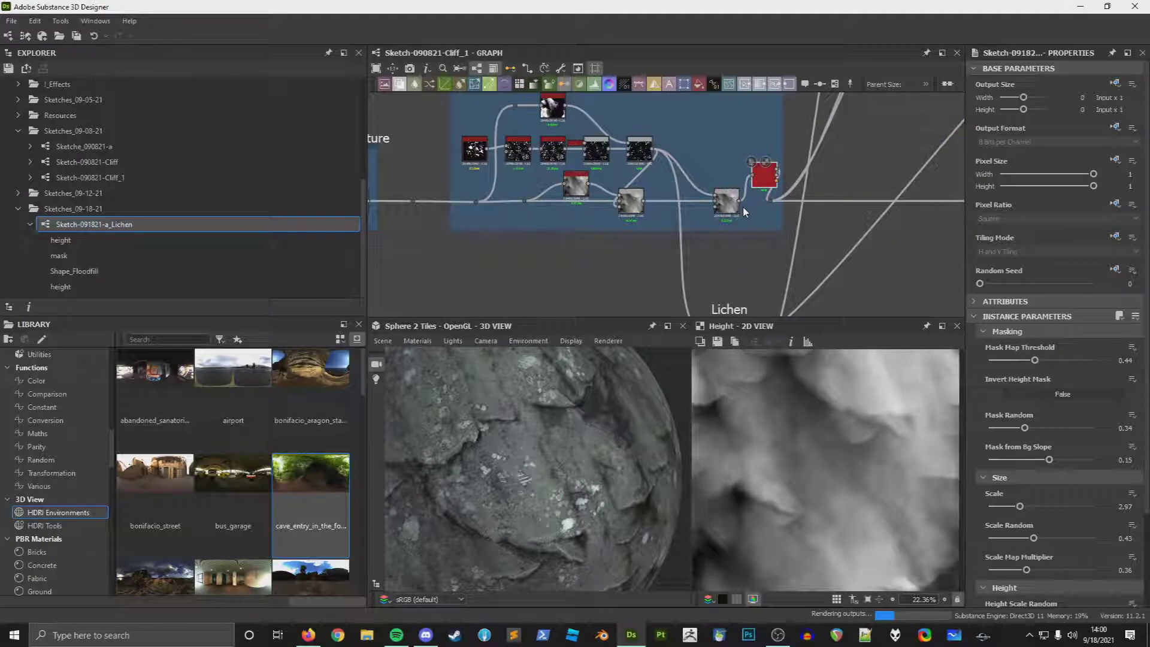
pyautogui.scroll(3, 725, 204)
pyautogui.moveTo(724, 204); pyautogui.dragTo(685, 204)
pyautogui.moveTo(786, 156); pyautogui.dragTo(757, 200)
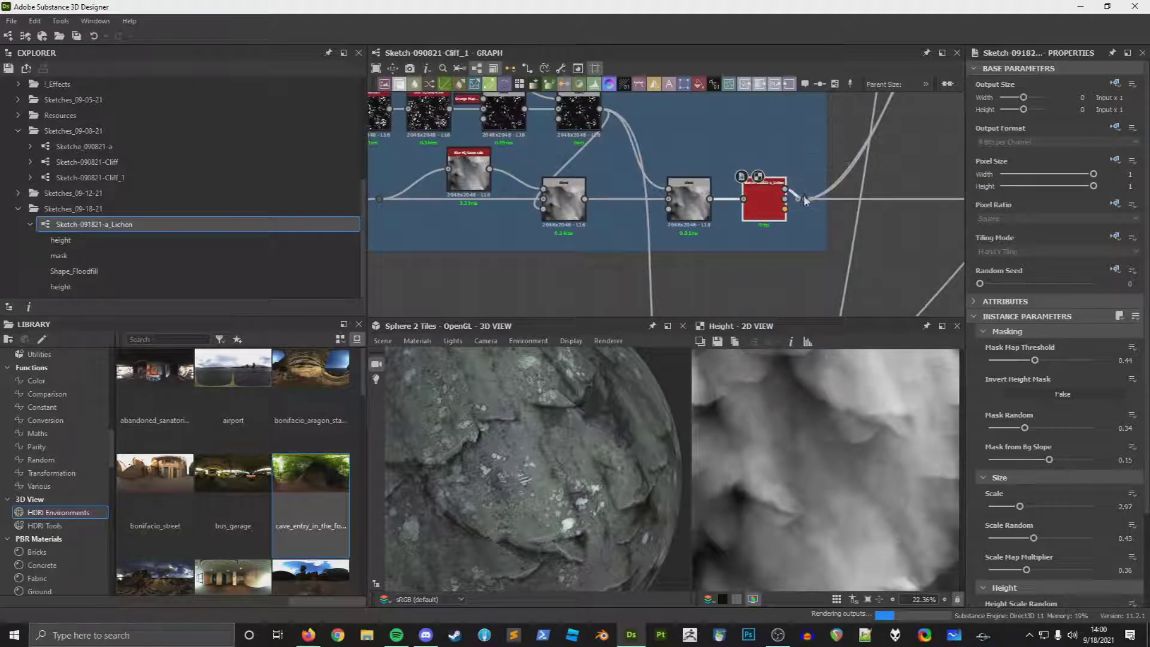
pyautogui.click(802, 246)
pyautogui.moveTo(804, 247); pyautogui.dragTo(567, 257, button='middle')
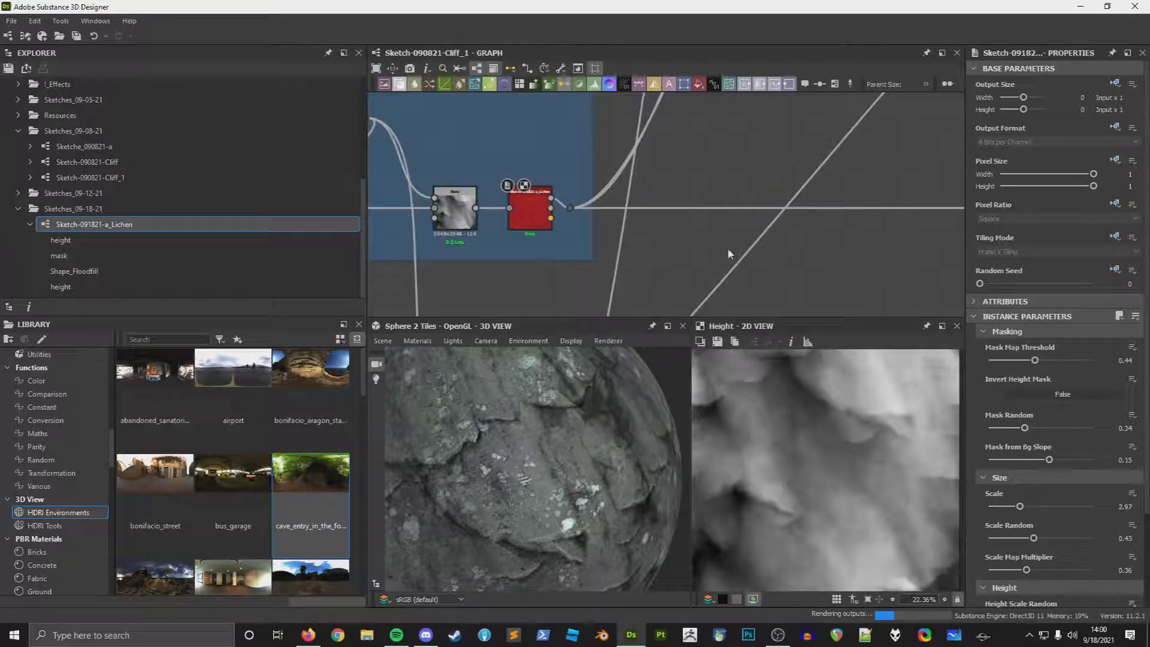
pyautogui.scroll(-8, 782, 276)
pyautogui.rightClick(780, 282)
pyautogui.click(838, 358)
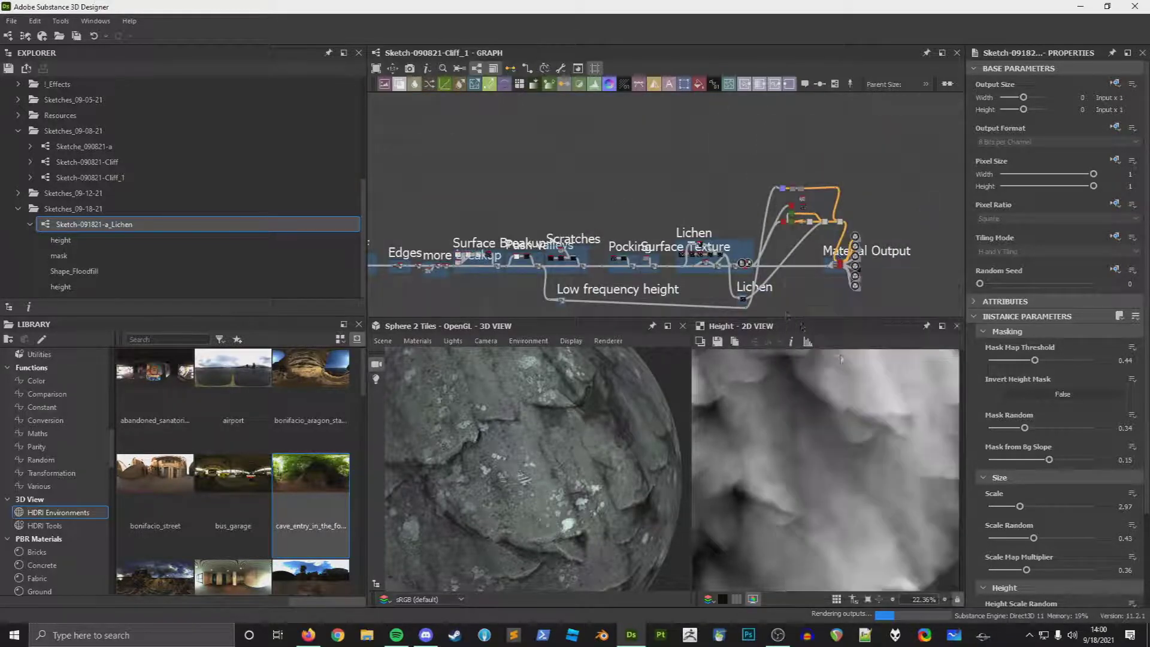
pyautogui.scroll(8, 747, 289)
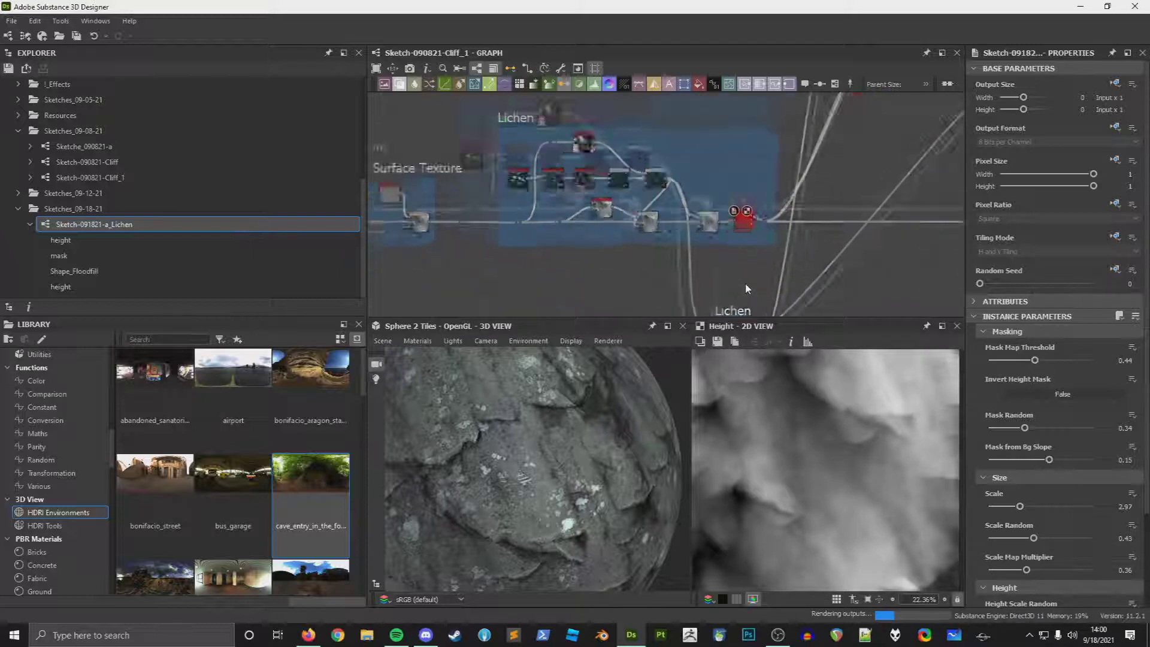
pyautogui.scroll(2, 745, 193)
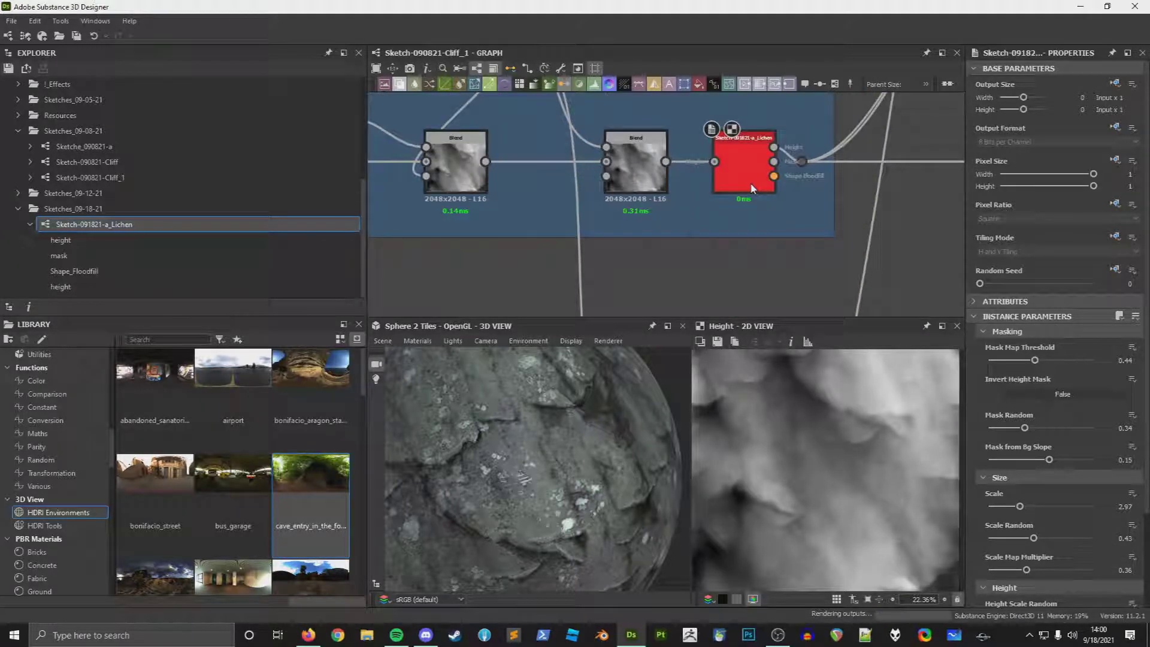
pyautogui.moveTo(741, 275); pyautogui.dragTo(709, 288, button='middle')
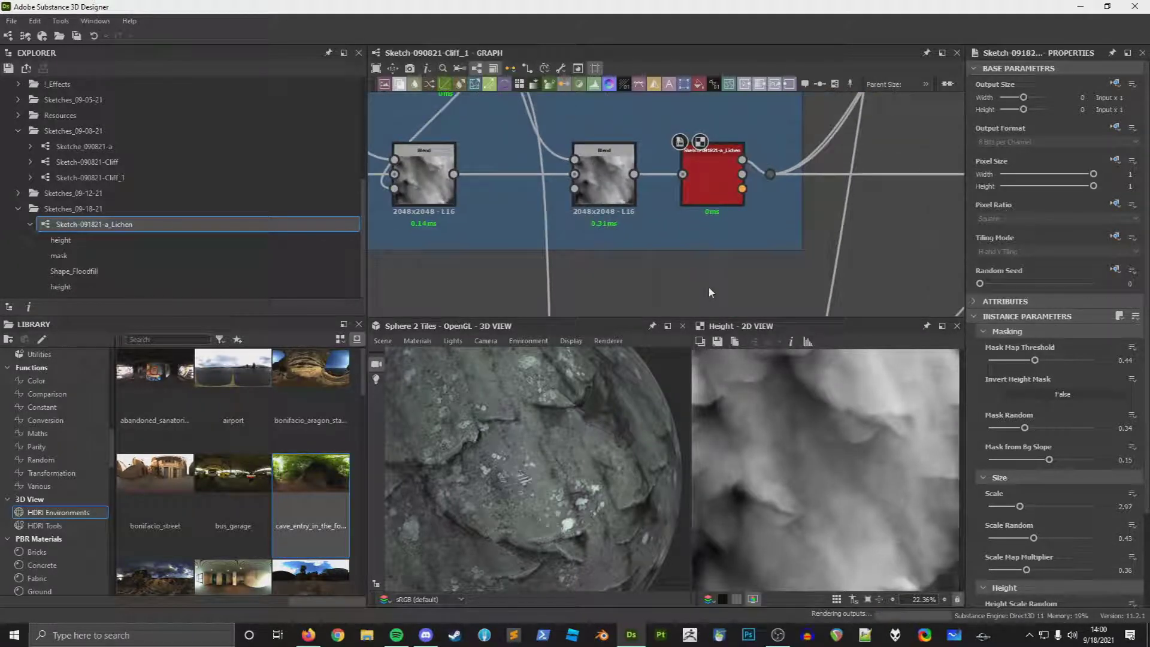
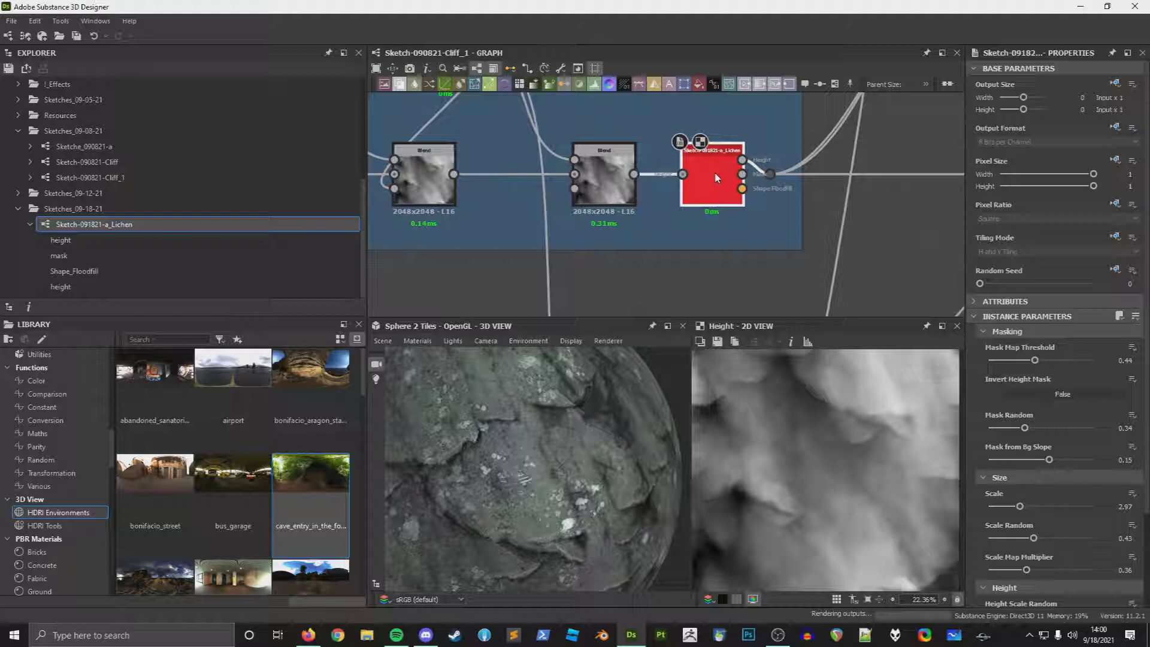
# Step: Open the Sketch-091821-a_Lichen graph and inspect the noise, Shape, Polygon and Warp nodes at its start
pyautogui.doubleClick(131, 232)
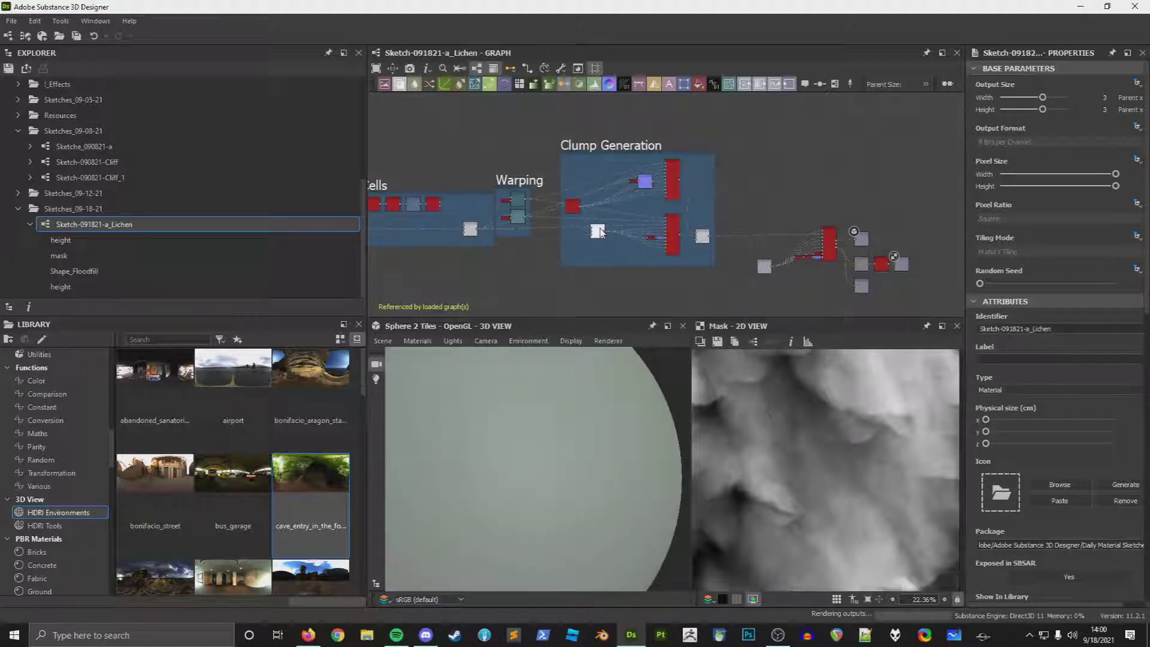
pyautogui.scroll(-4, 605, 233)
pyautogui.moveTo(660, 227); pyautogui.dragTo(935, 238, button='middle')
pyautogui.moveTo(425, 222); pyautogui.dragTo(978, 205, button='middle')
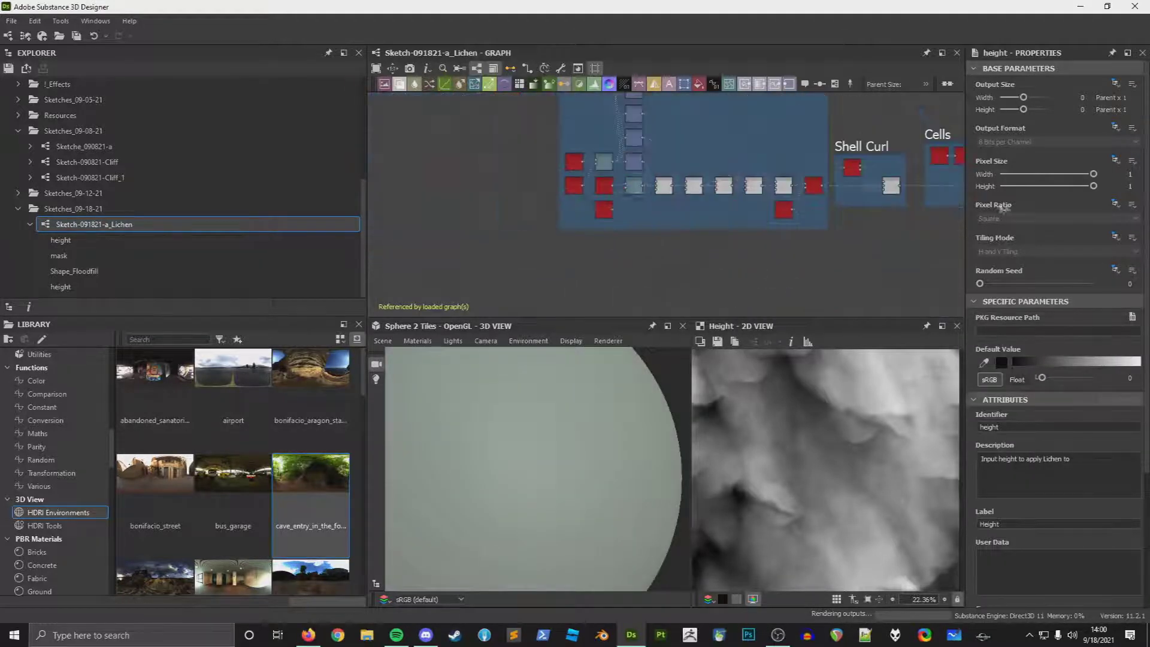
pyautogui.moveTo(581, 208); pyautogui.dragTo(739, 211, button='middle')
pyautogui.scroll(3, 739, 211)
pyautogui.click(694, 177)
pyautogui.click(700, 141)
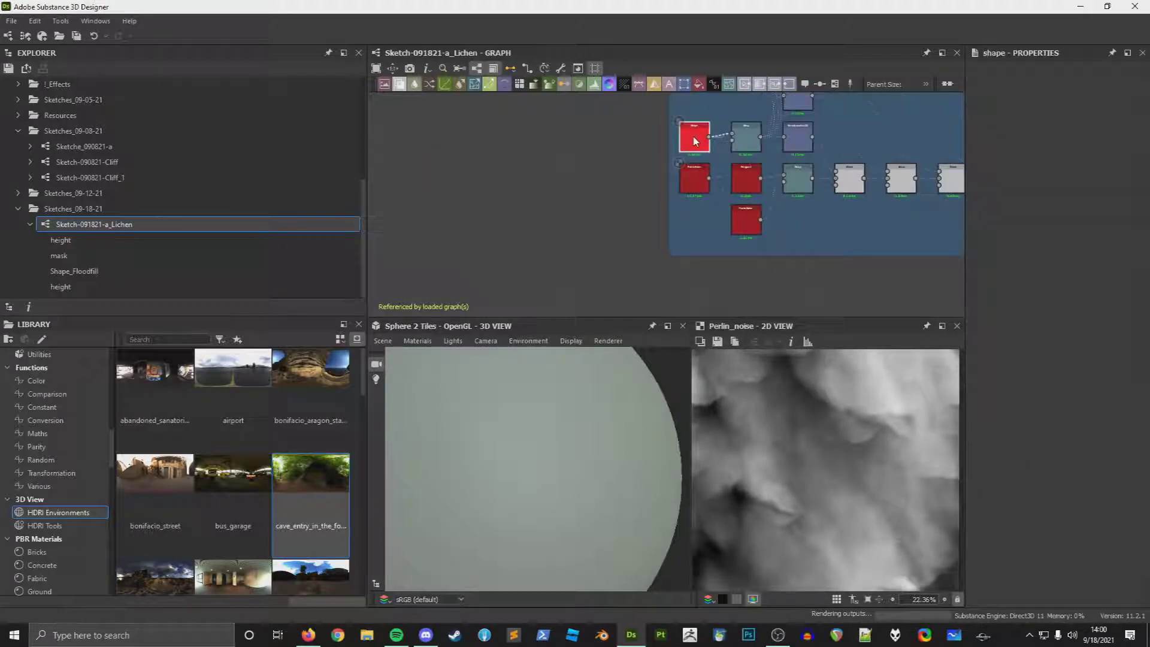
pyautogui.moveTo(746, 153); pyautogui.dragTo(692, 176, button='middle')
pyautogui.click(693, 200)
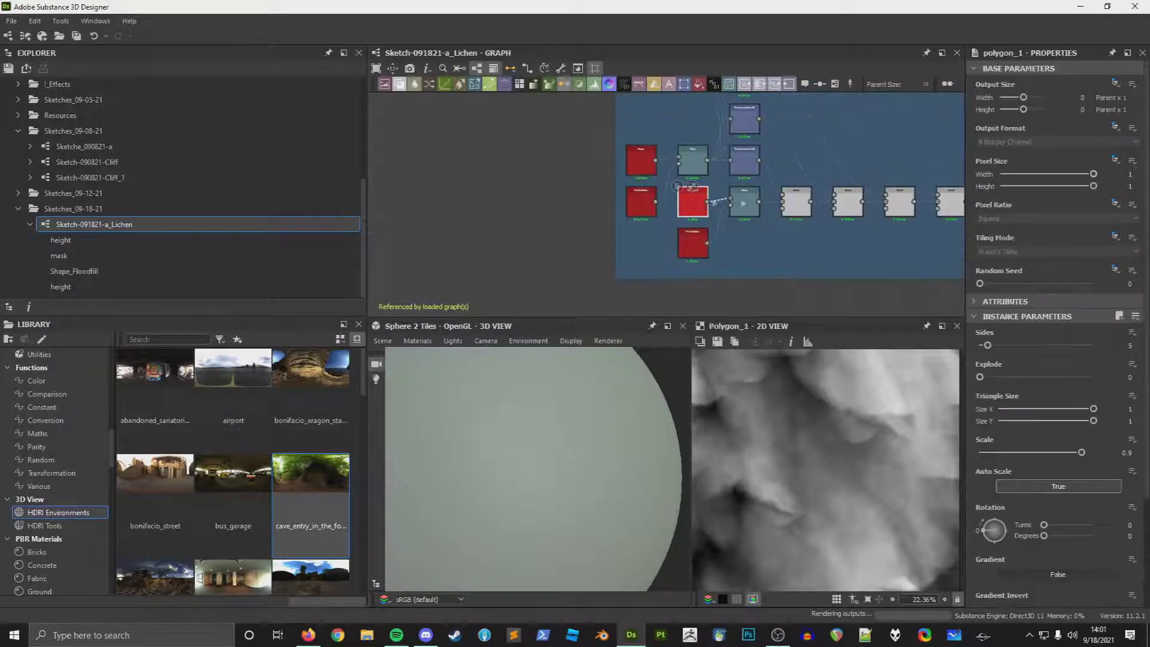
pyautogui.click(743, 201)
pyautogui.click(689, 246)
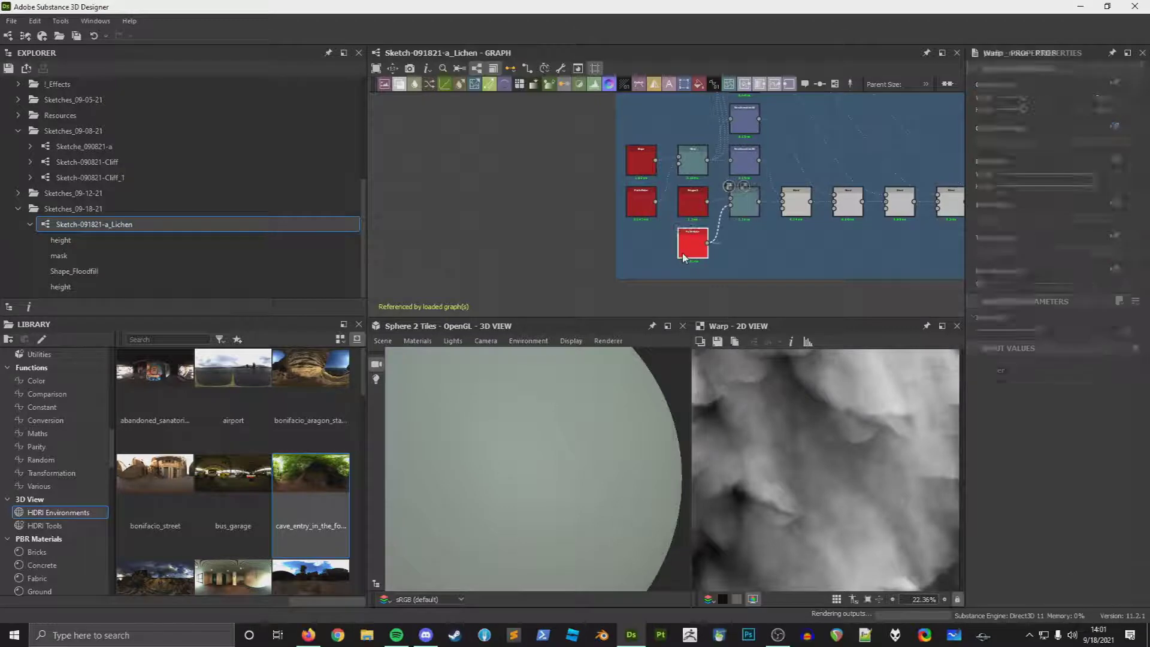
# Step: Examine the lichen graph's Blend chain, Transformation 2D and Multi Directional Warp leading into the Shell Curl frame
pyautogui.click(792, 205)
pyautogui.moveTo(791, 205); pyautogui.dragTo(740, 251, button='middle')
pyautogui.click(693, 163)
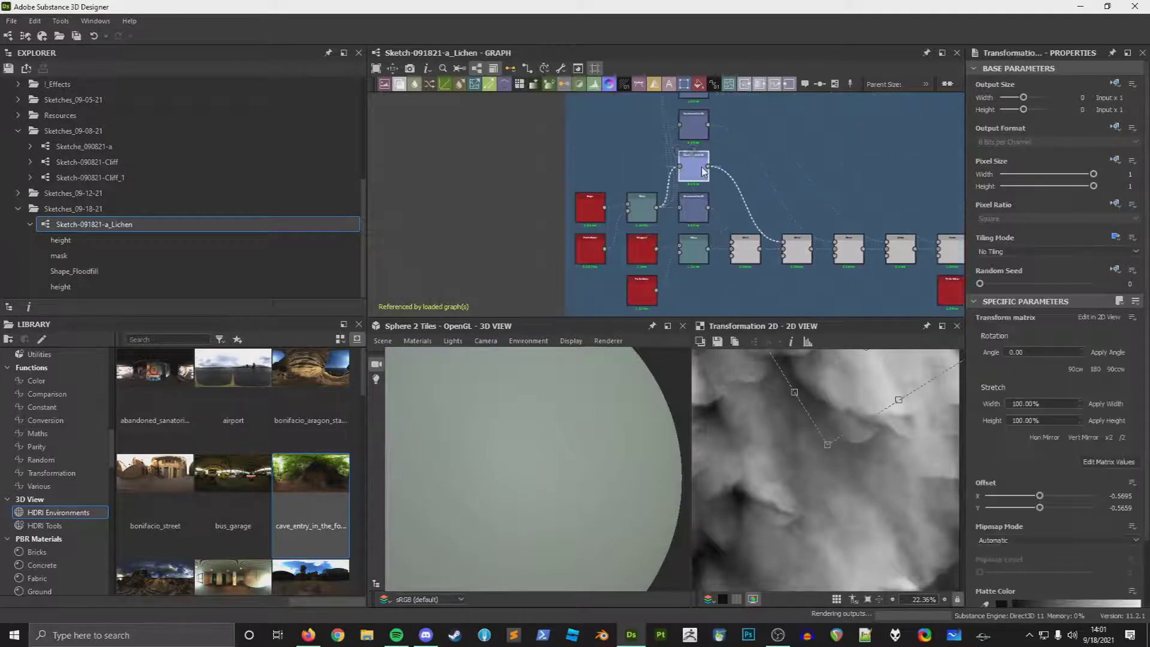
pyautogui.moveTo(795, 220); pyautogui.dragTo(647, 196, button='middle')
pyautogui.moveTo(544, 127); pyautogui.dragTo(504, 96, button='middle')
pyautogui.click(763, 234)
pyautogui.click(815, 193)
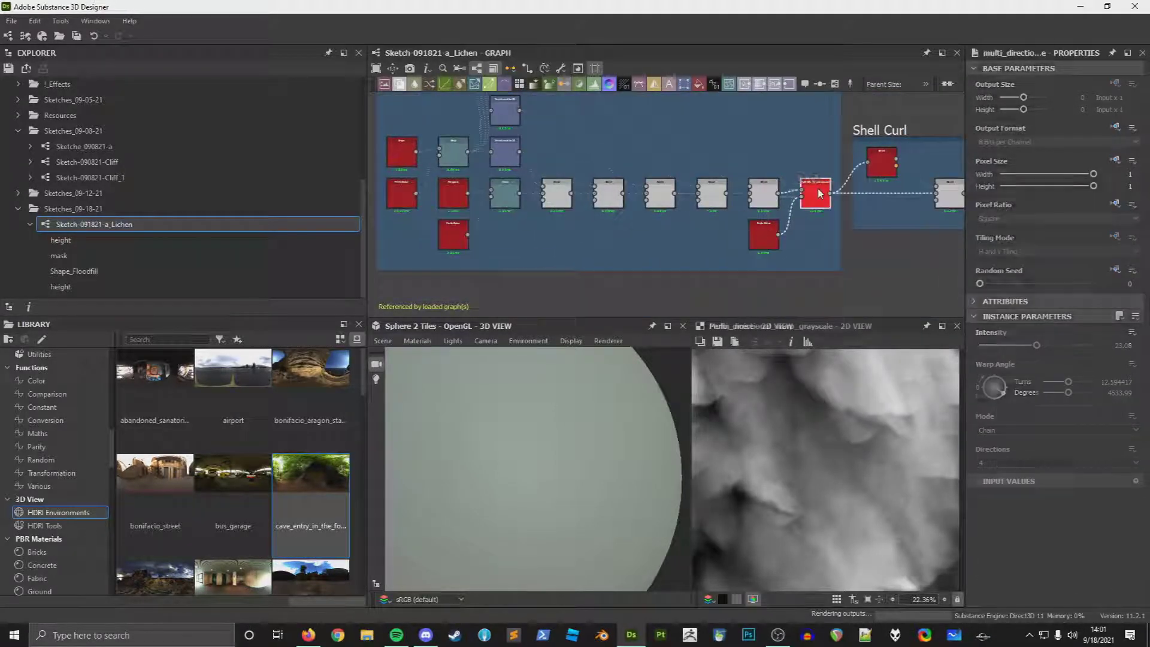
pyautogui.moveTo(920, 244); pyautogui.dragTo(770, 214, button='middle')
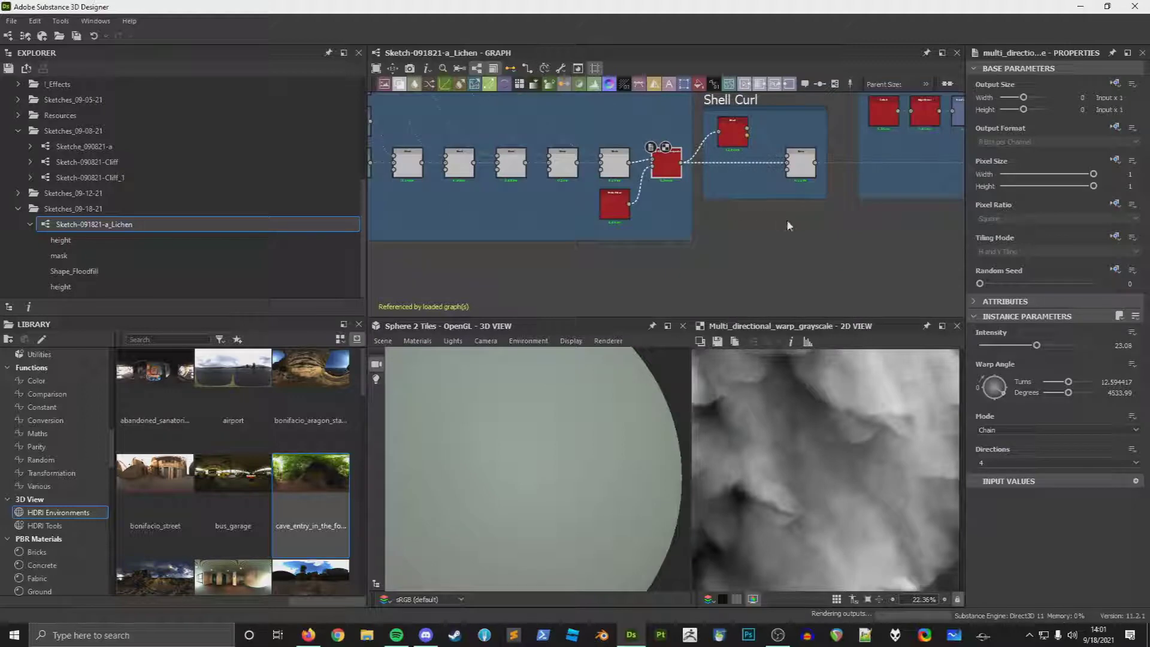
# Step: Return from the lichen graph to Sketch-090821-Cliff_1 and try to reset and view its outputs in the 3D view
pyautogui.scroll(-4, 770, 237)
pyautogui.scroll(-3, 764, 386)
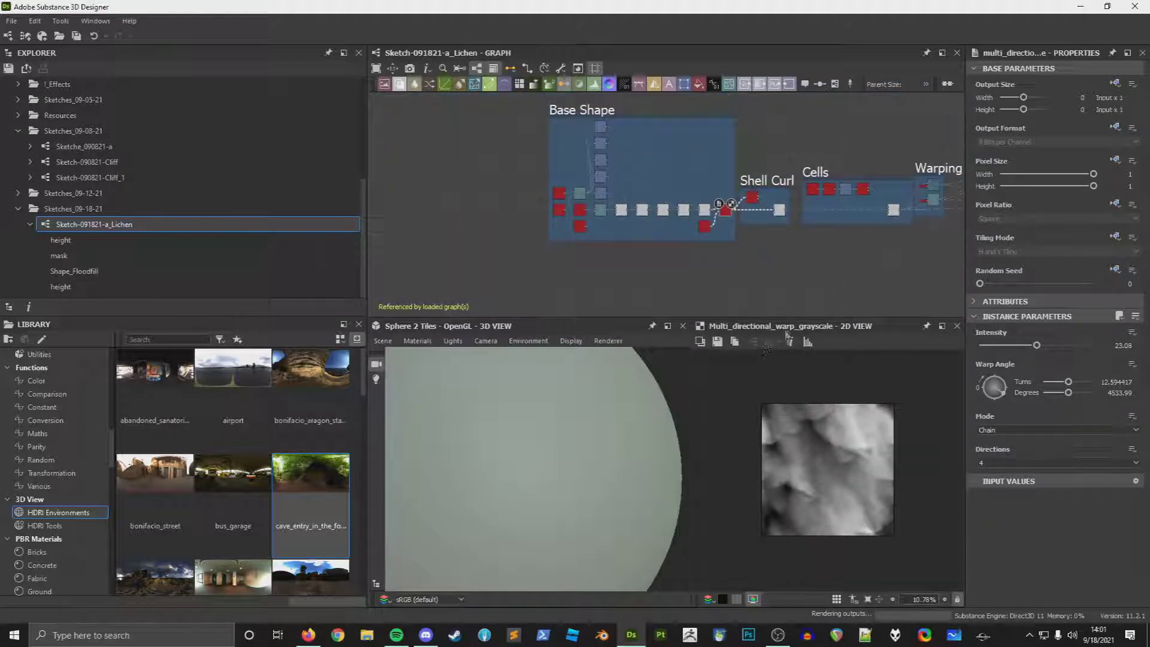
pyautogui.moveTo(851, 251); pyautogui.dragTo(700, 263, button='middle')
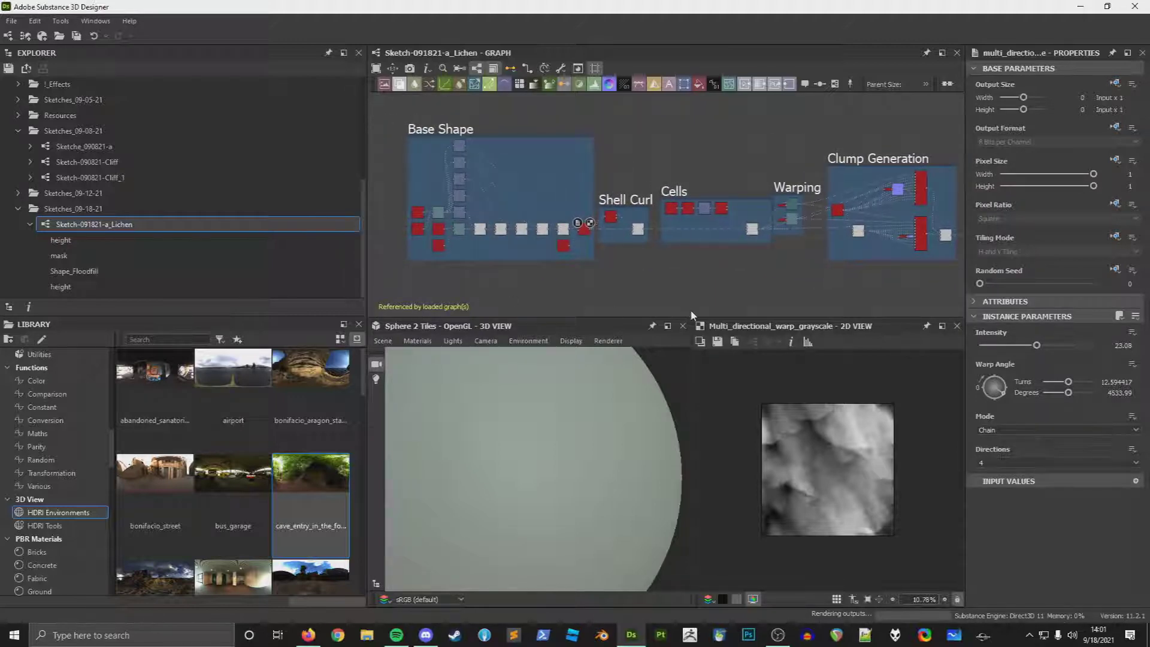
pyautogui.doubleClick(129, 177)
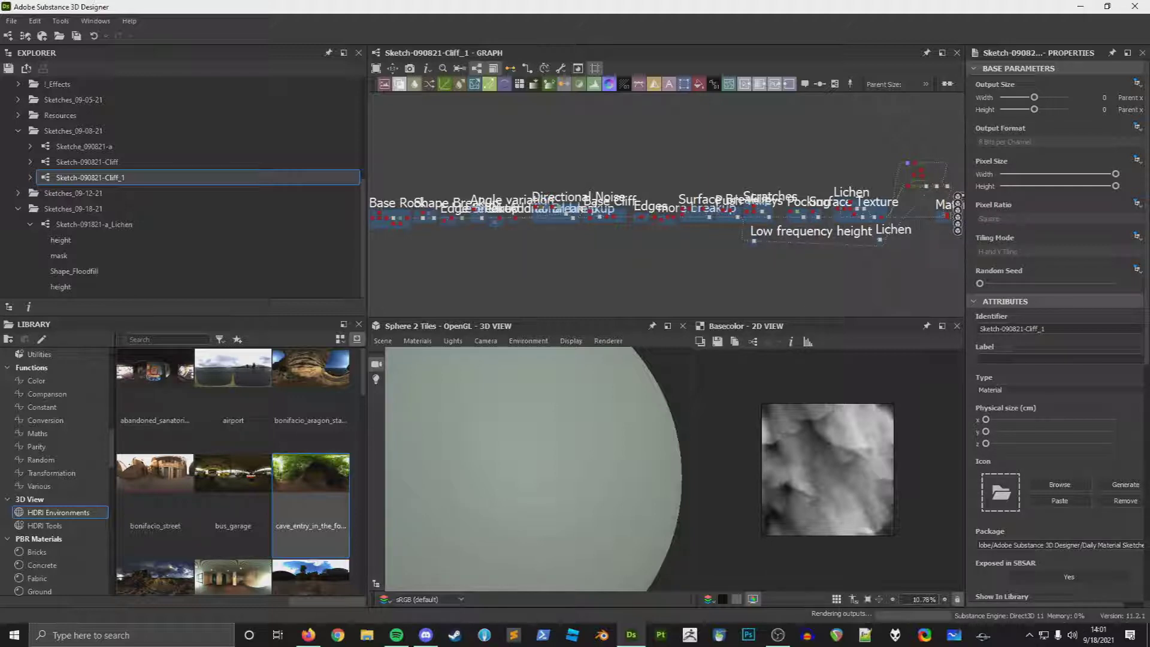
pyautogui.scroll(10, 748, 177)
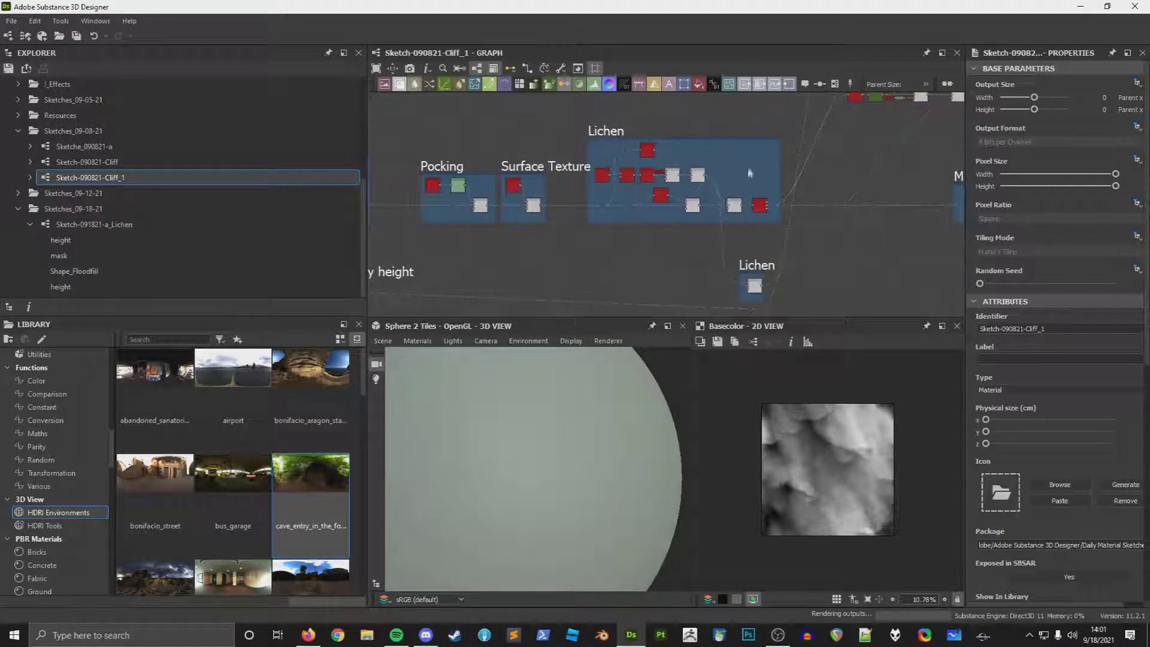
pyautogui.rightClick(749, 177)
pyautogui.click(810, 211)
pyautogui.rightClick(810, 203)
pyautogui.rightClick(823, 172)
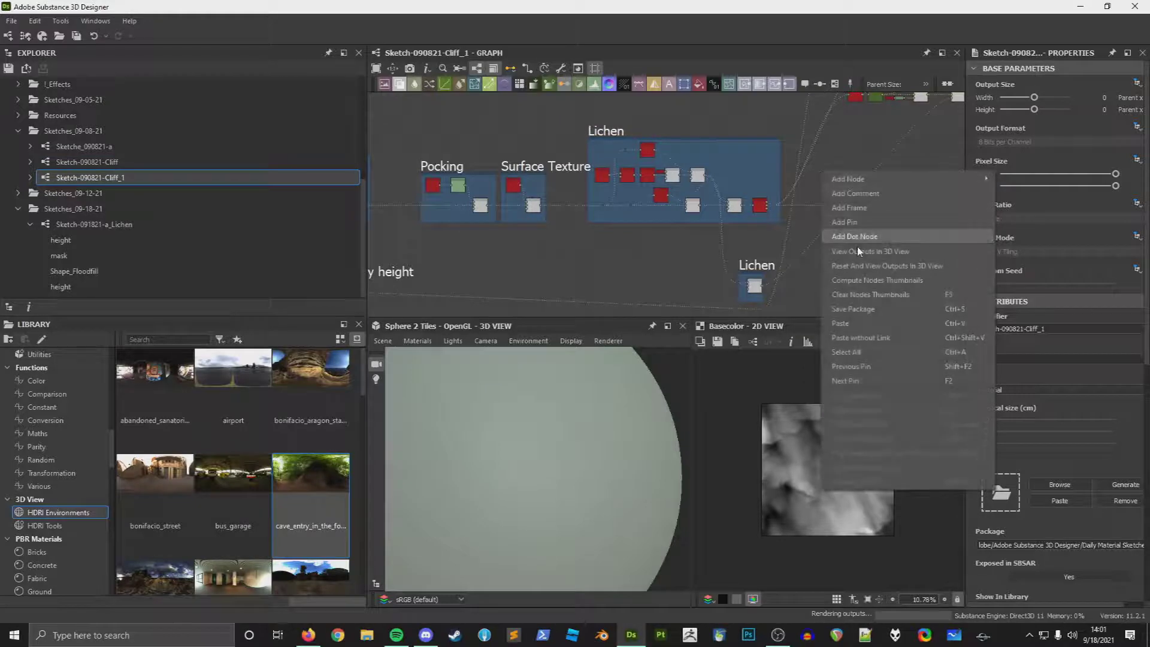
pyautogui.click(871, 266)
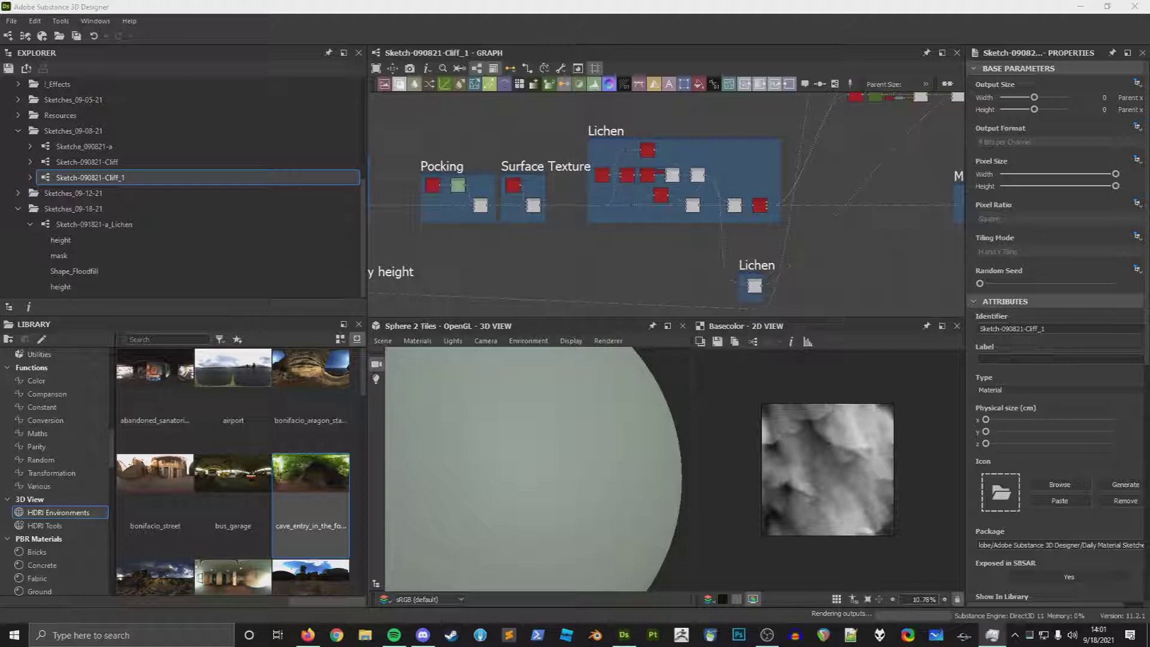
# Step: Relaunch Substance 3D Designer and open the recent document Daily Material Sketches.sbs
pyautogui.click(624, 635)
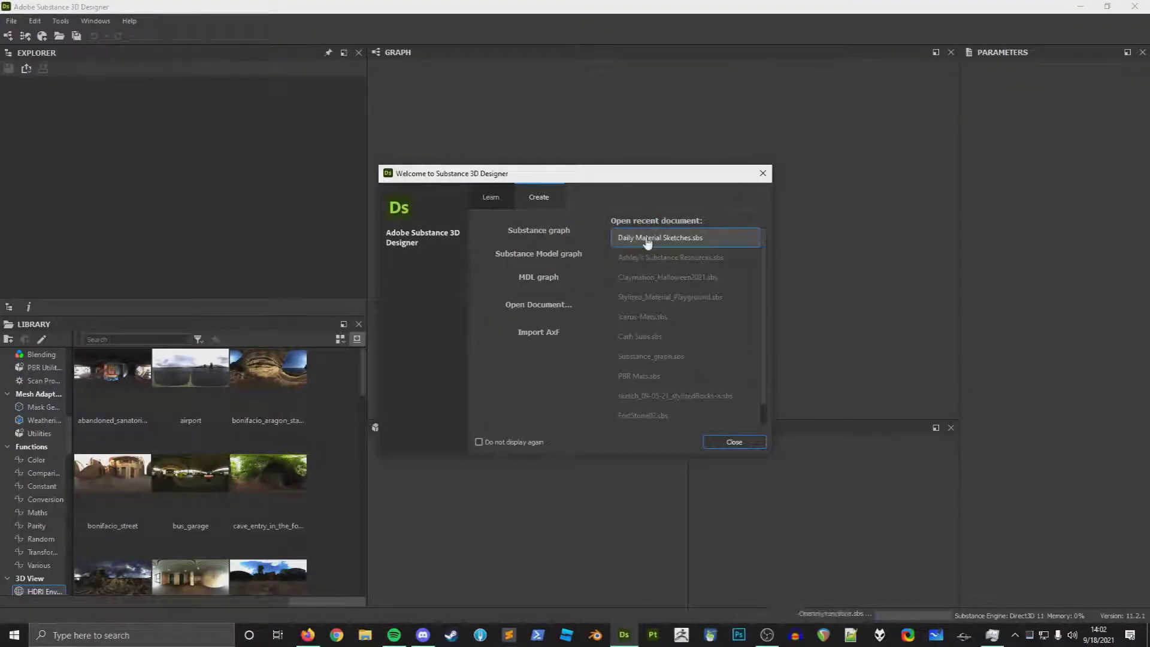
pyautogui.click(644, 241)
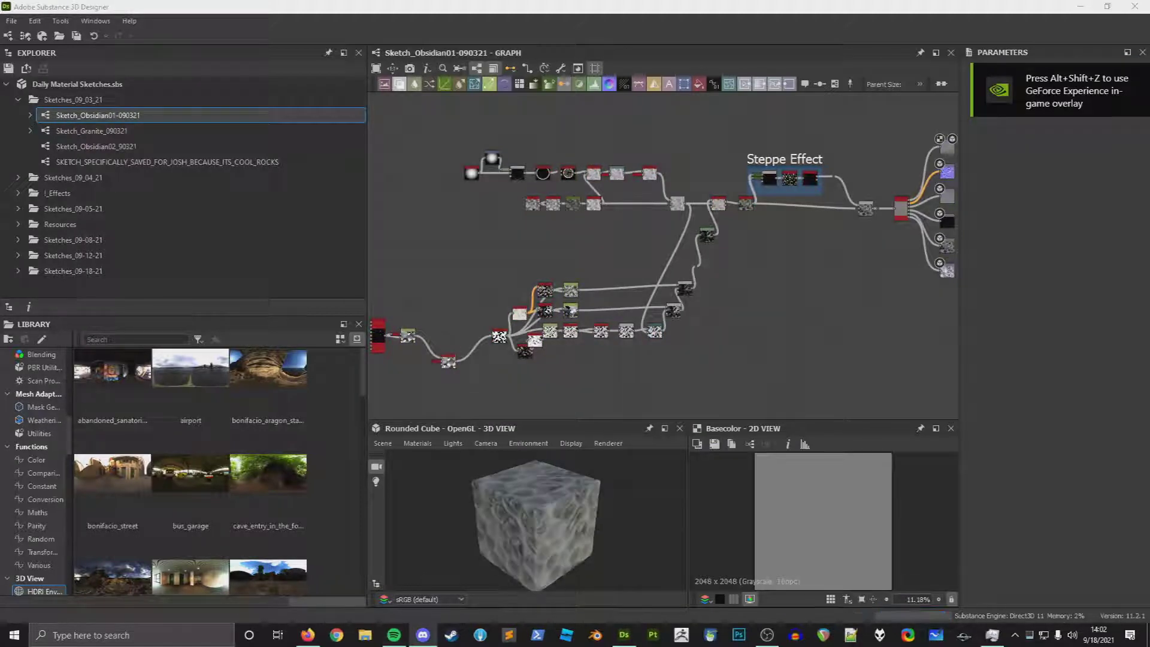
pyautogui.moveTo(797, 326); pyautogui.dragTo(854, 324, button='middle')
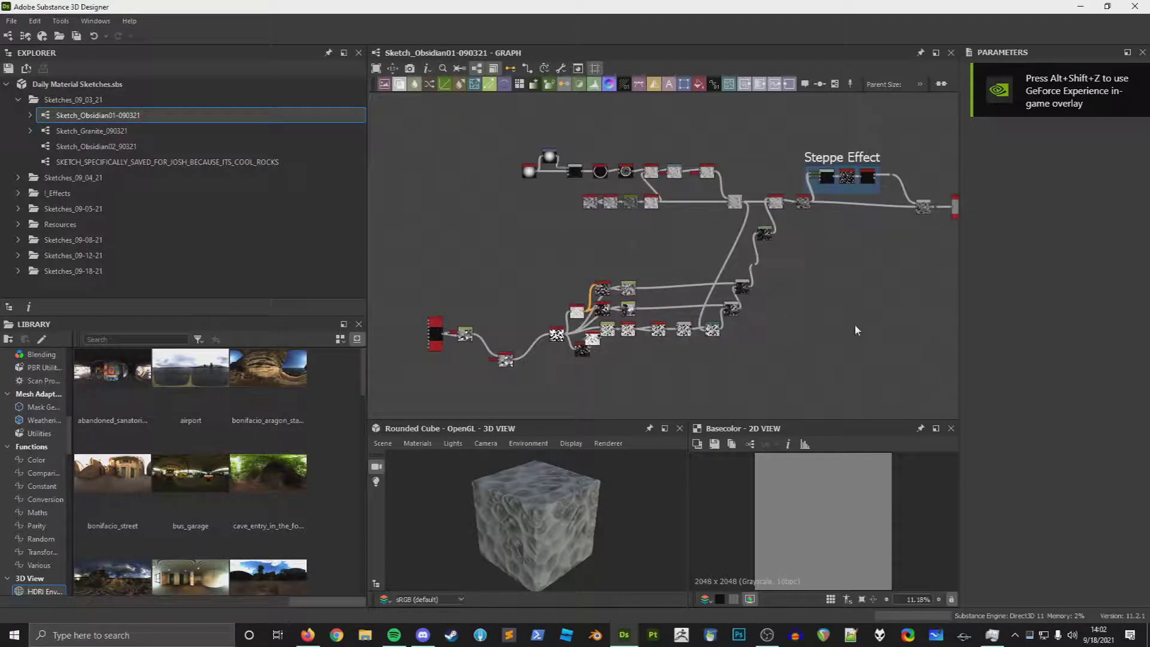
# Step: Expand the Sketches_09-08-21, 09-12-21 and 09-18-21 folders, then duplicate the Sketch-090821-Cliff graph and open the copy
pyautogui.click(20, 270)
pyautogui.click(16, 256)
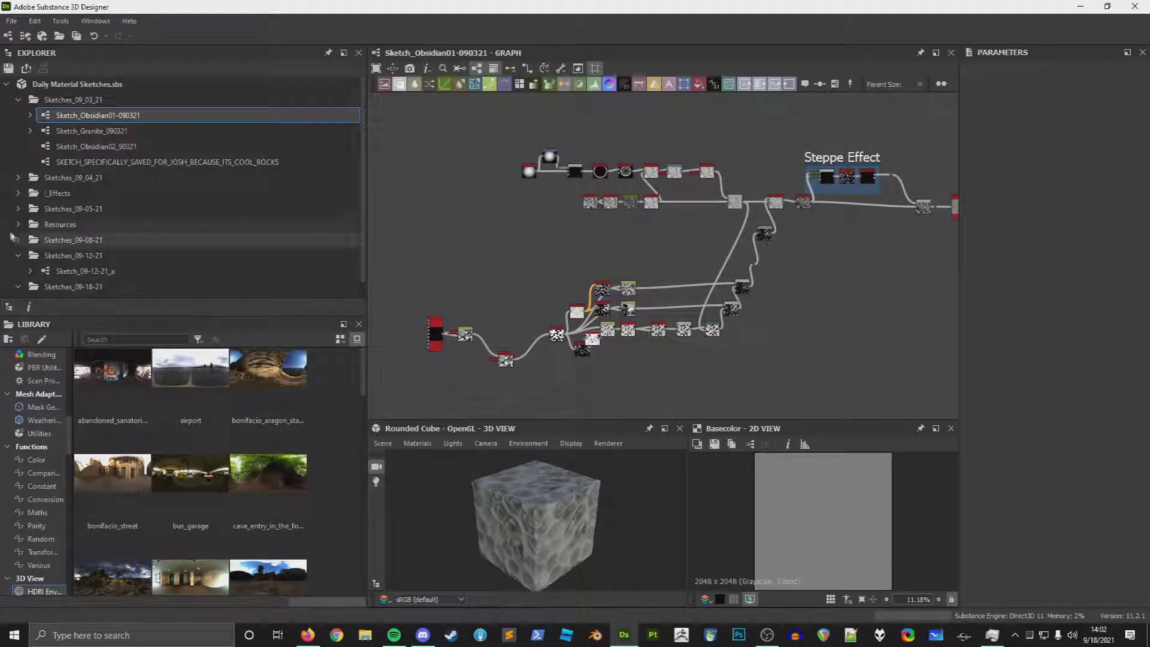
pyautogui.click(21, 241)
pyautogui.click(19, 240)
pyautogui.click(70, 272)
pyautogui.scroll(-1, 73, 275)
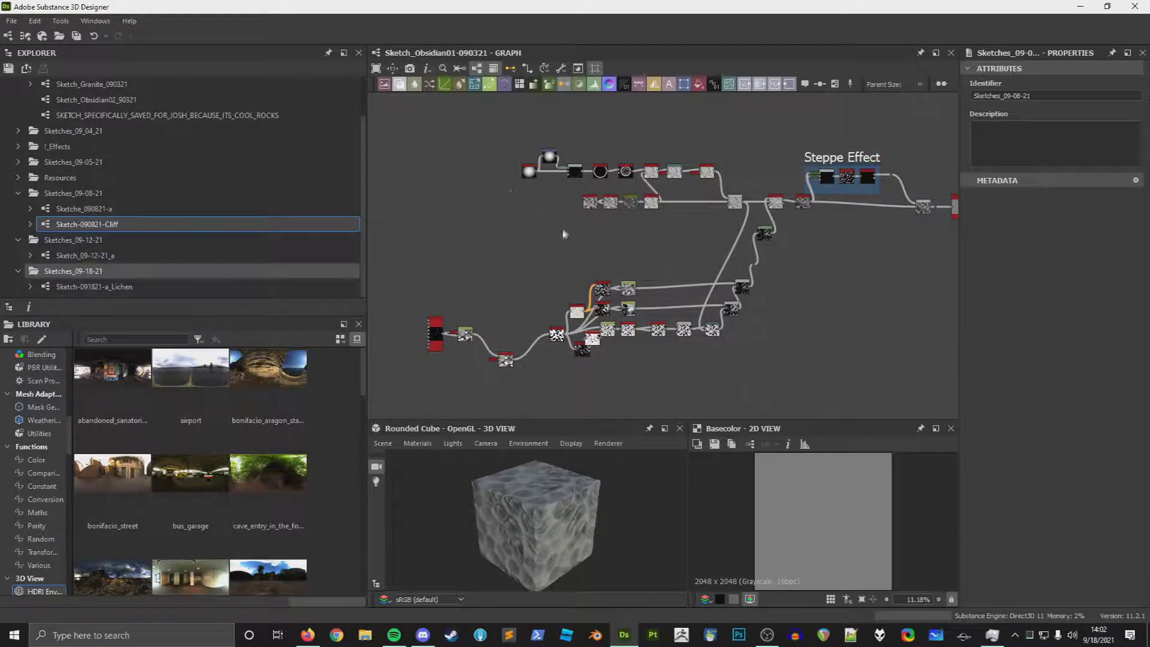
pyautogui.moveTo(956, 292); pyautogui.dragTo(792, 291, button='middle')
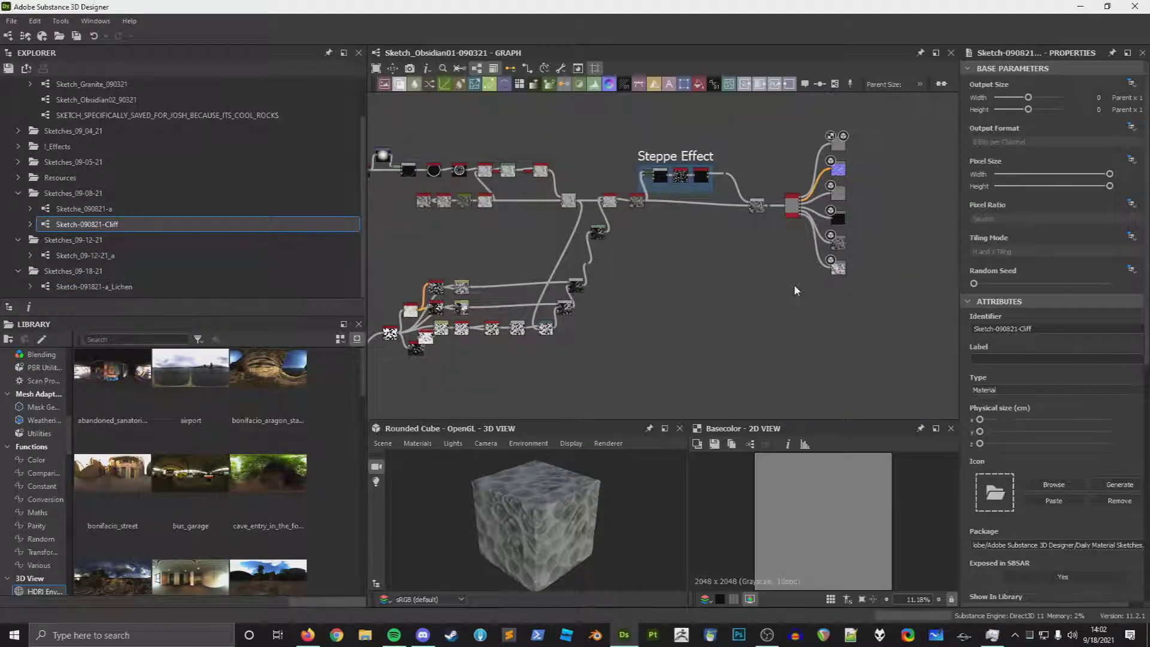
pyautogui.hotkey('ctrl', 'd')
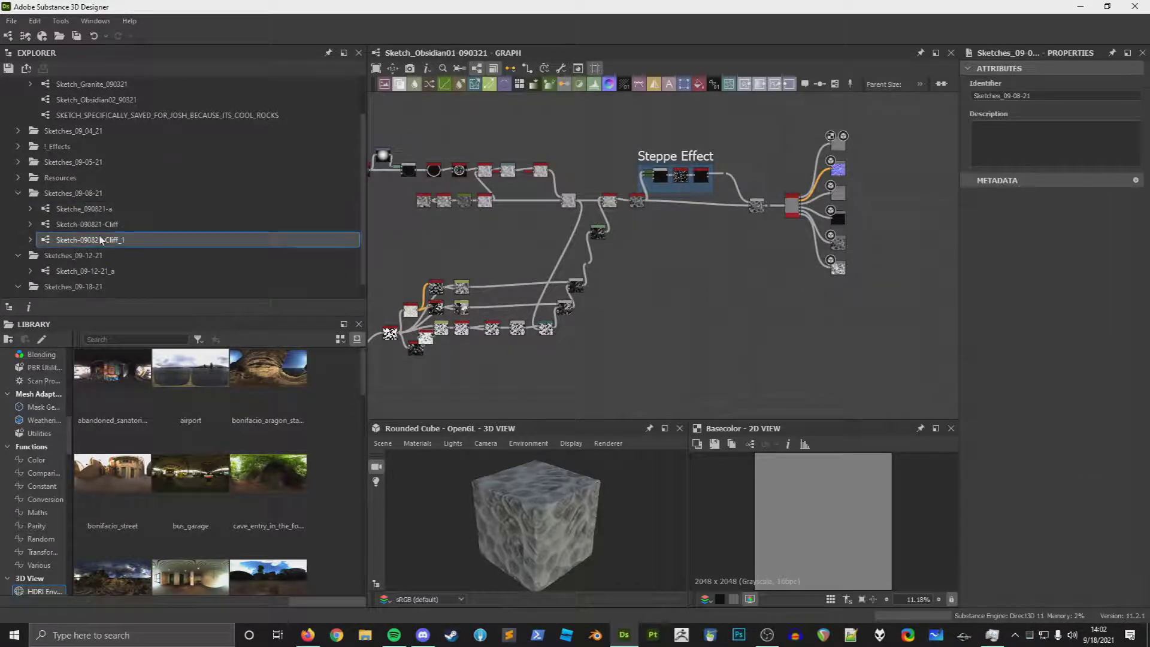
pyautogui.doubleClick(100, 239)
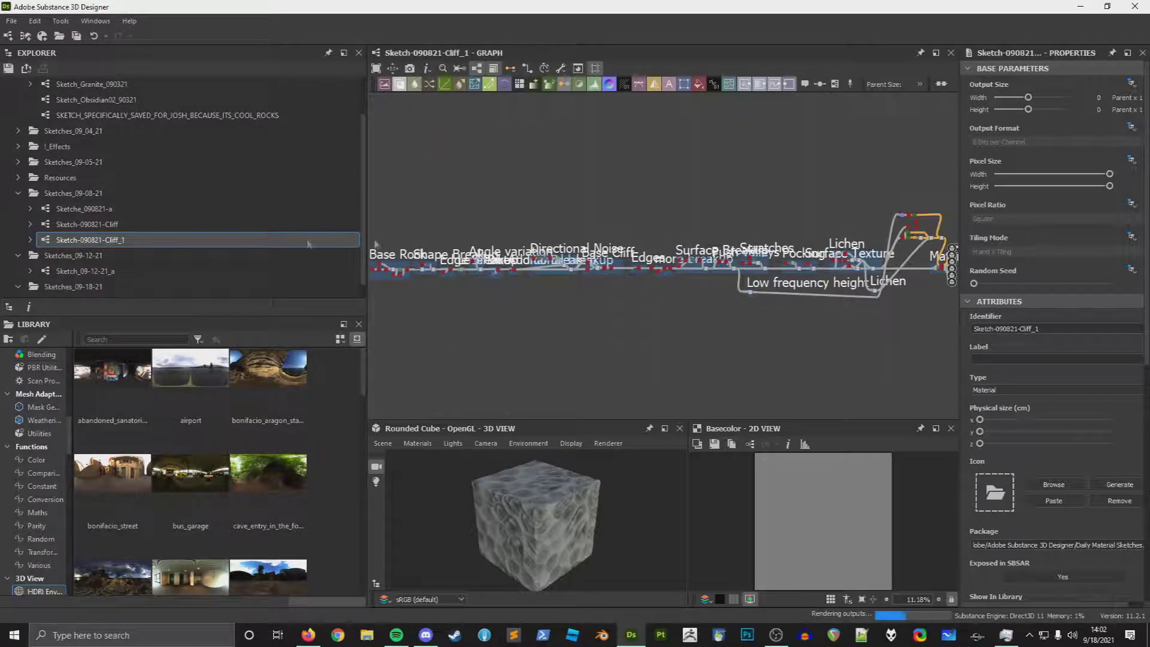
# Step: Add Sketch-091821-a_Lichen as a node in the Lichen frame near the dot node, with its Height input fed by the last Blend
pyautogui.scroll(10, 922, 316)
pyautogui.scroll(-1, 96, 256)
pyautogui.moveTo(94, 286); pyautogui.dragTo(690, 324)
pyautogui.scroll(2, 745, 223)
pyautogui.moveTo(747, 244); pyautogui.dragTo(656, 219, button='middle')
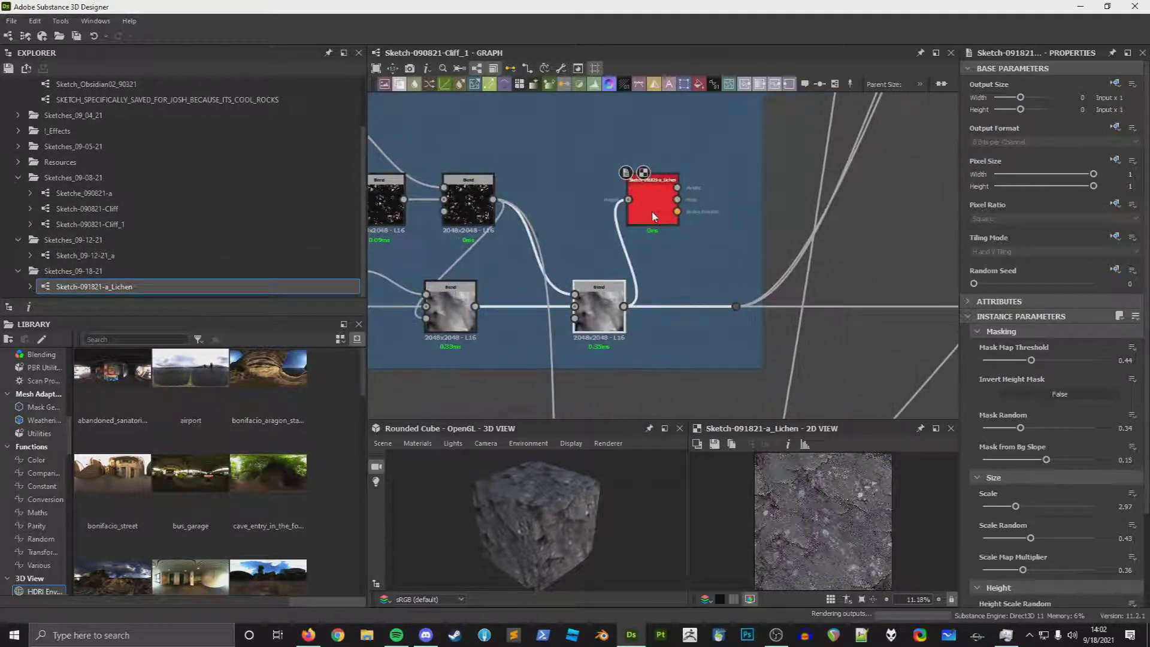
pyautogui.moveTo(655, 217); pyautogui.dragTo(698, 235)
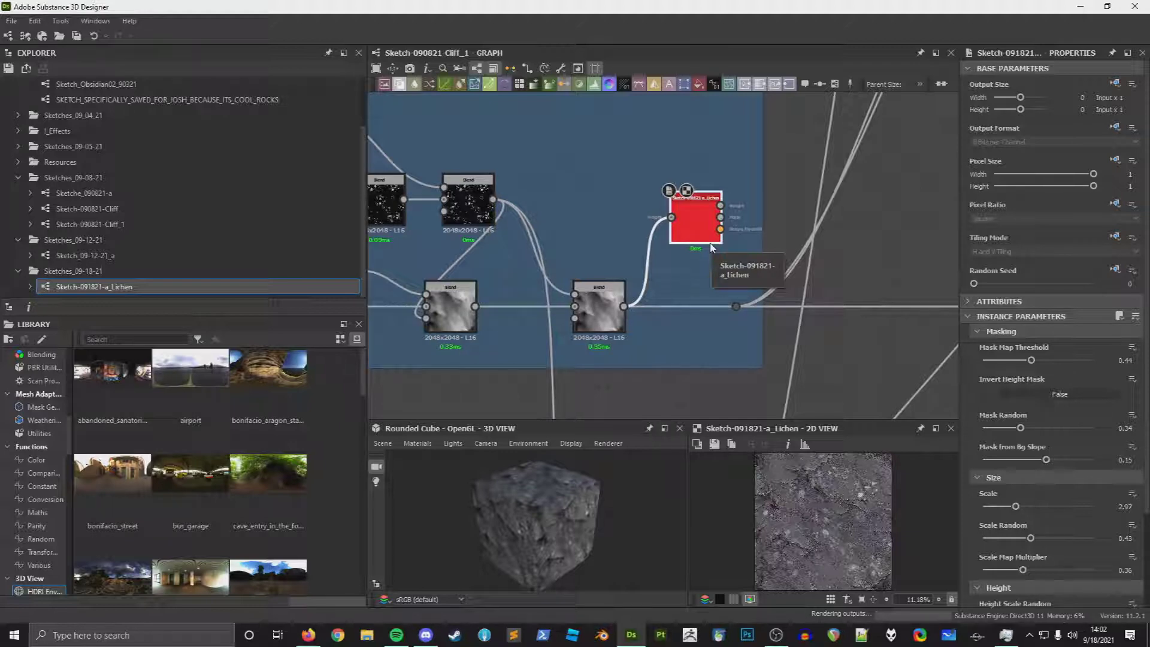
# Step: Enlarge the 3D and 2D view areas and frame one face of the rounded cube up close
pyautogui.moveTo(778, 423); pyautogui.dragTo(761, 314)
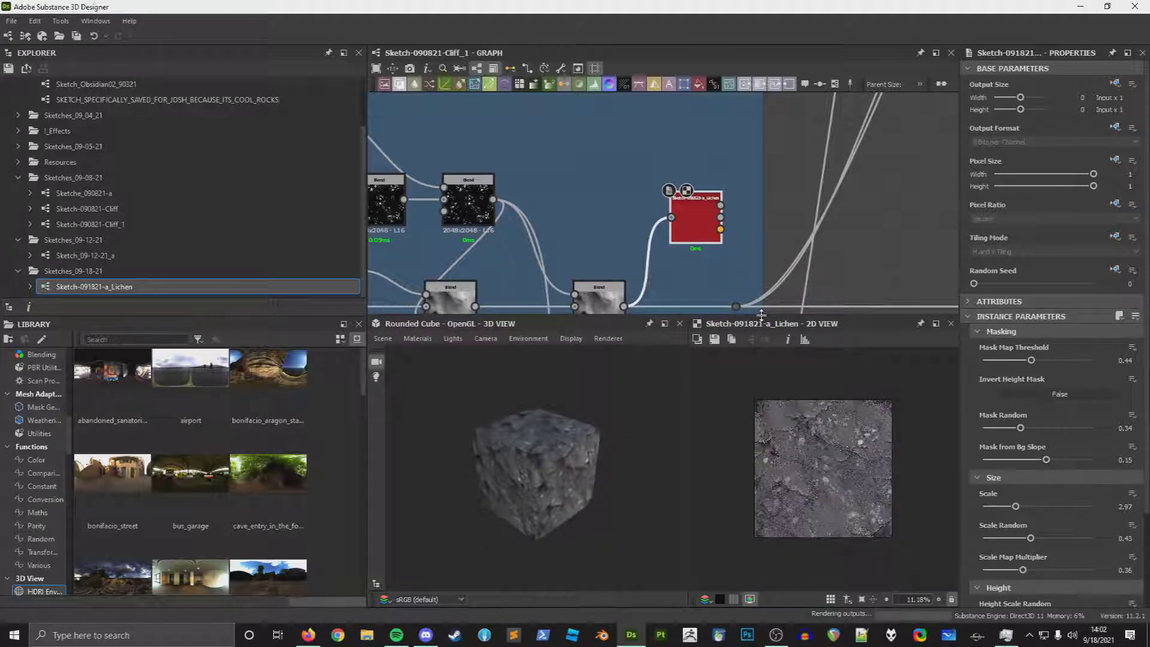
pyautogui.moveTo(620, 484); pyautogui.dragTo(553, 470)
pyautogui.scroll(5, 552, 470)
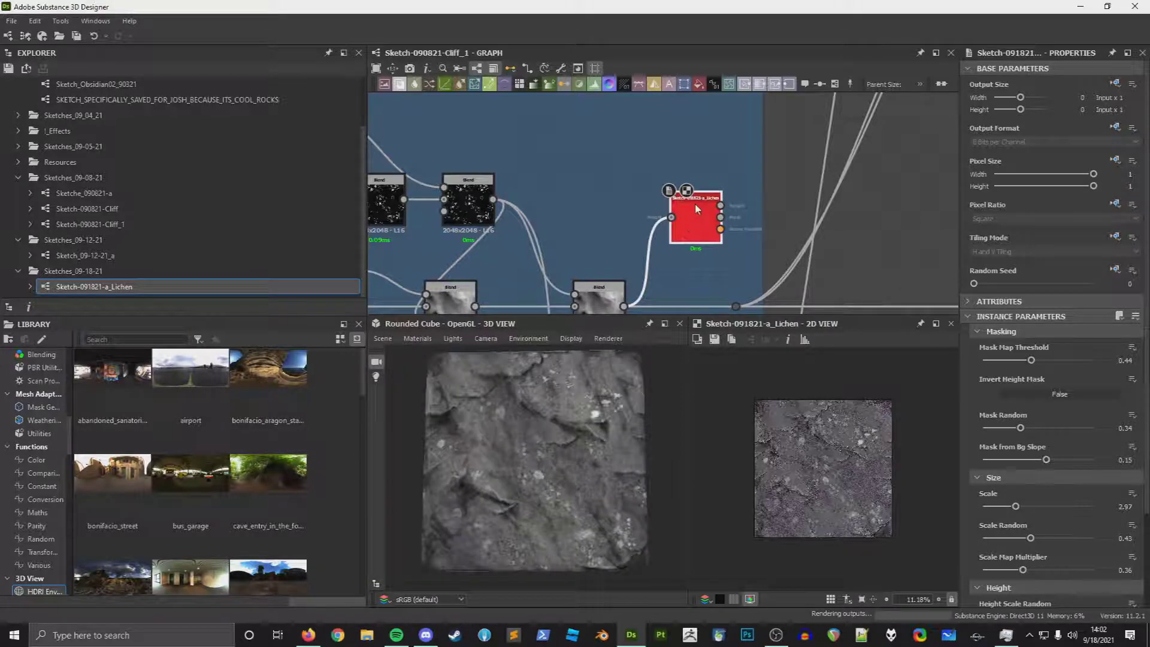
# Step: Shift the lichen node slightly and connect its Height output to the dot node
pyautogui.moveTo(697, 209); pyautogui.dragTo(689, 209)
pyautogui.click(713, 205)
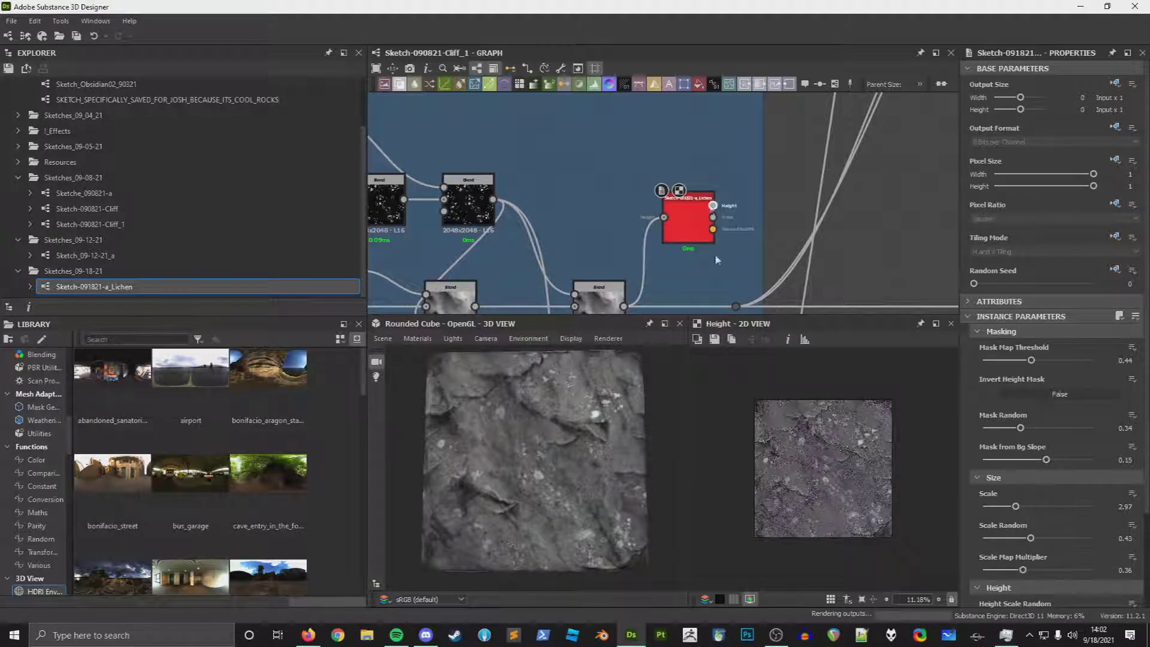
pyautogui.scroll(3, 723, 240)
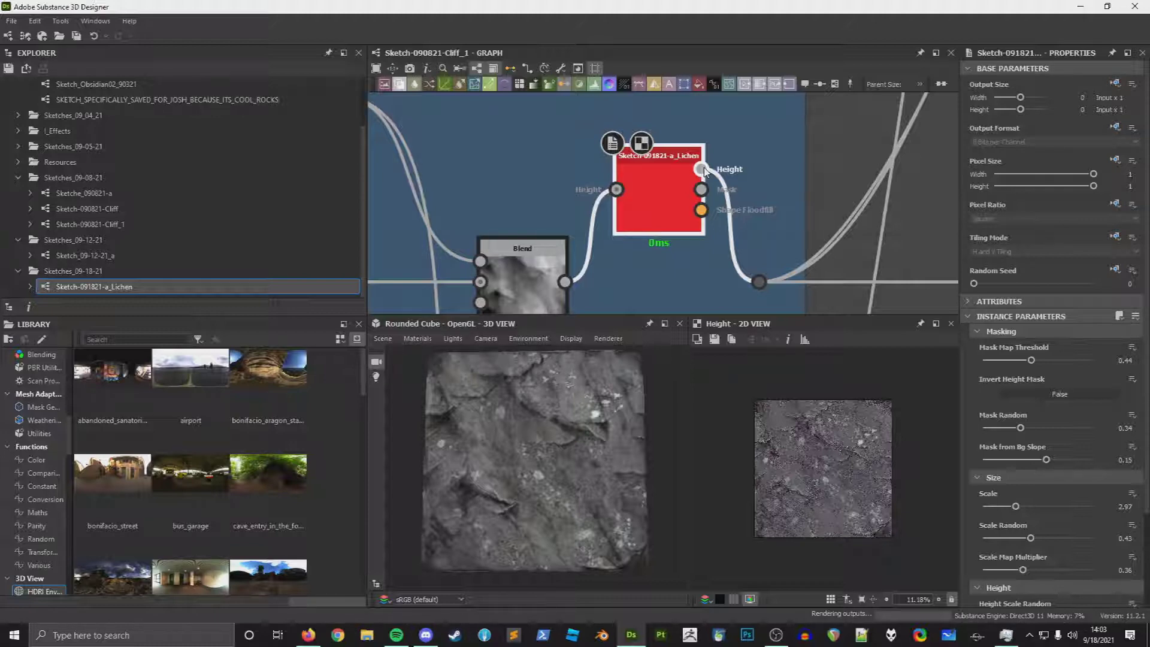
# Step: Pin the Sketch-090821-Cliff_1 graph and open the Sketch-091821-a_Lichen graph alongside it
pyautogui.scroll(-1, 765, 194)
pyautogui.moveTo(764, 194); pyautogui.dragTo(703, 199, button='middle')
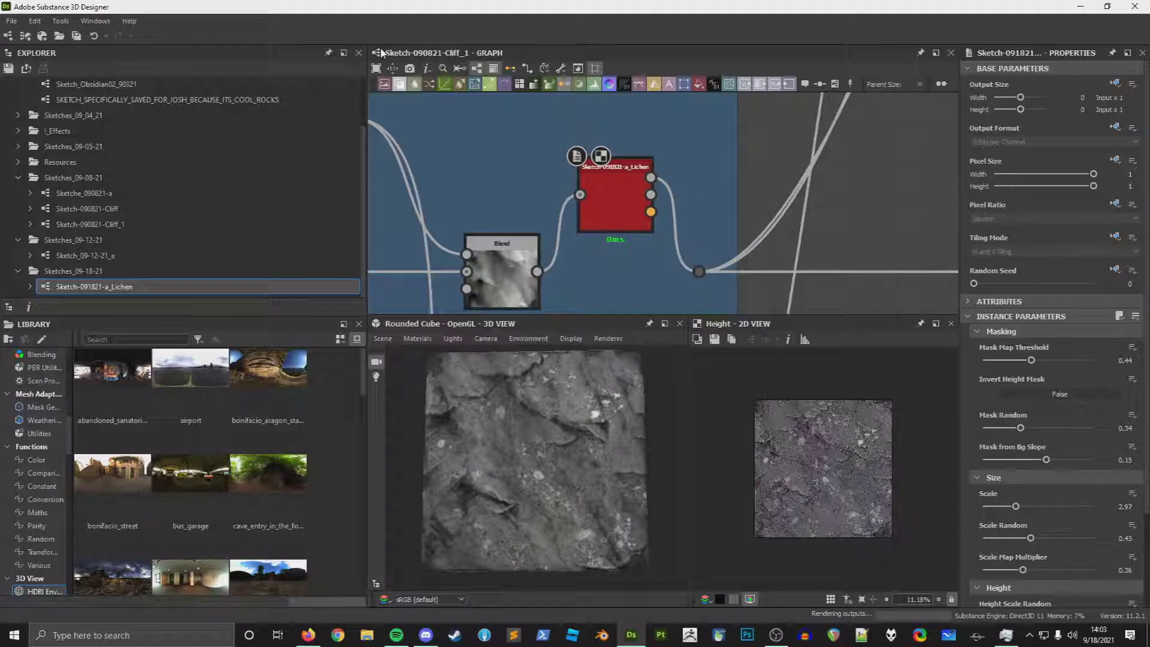
pyautogui.moveTo(881, 95); pyautogui.dragTo(916, 82, button='middle')
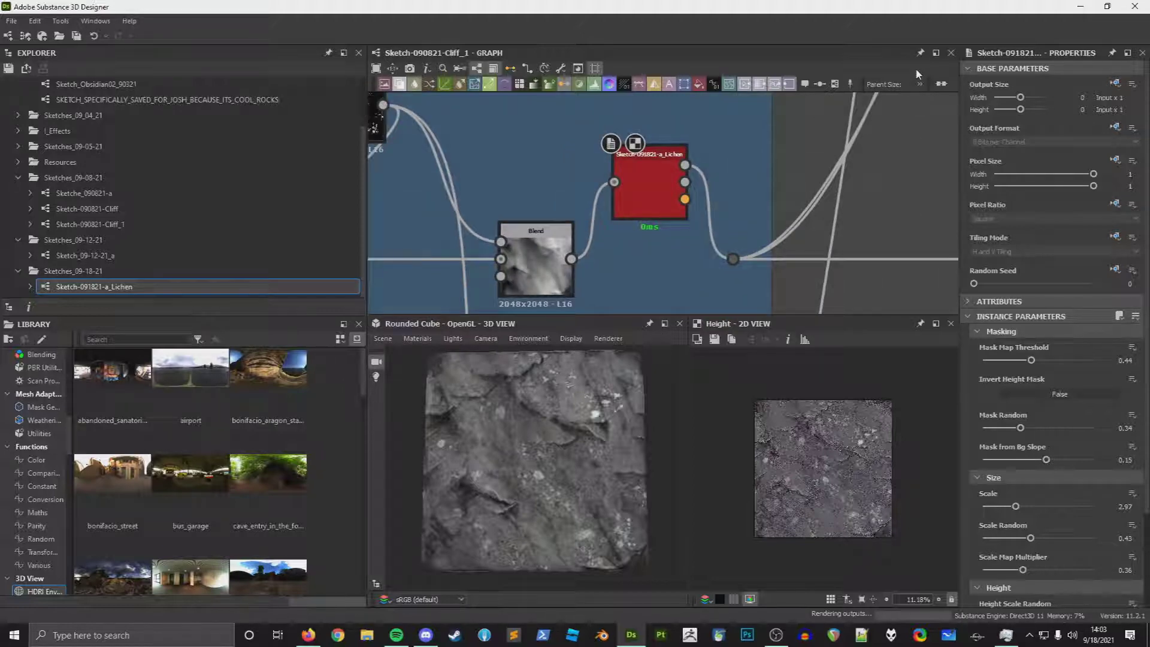
pyautogui.doubleClick(69, 286)
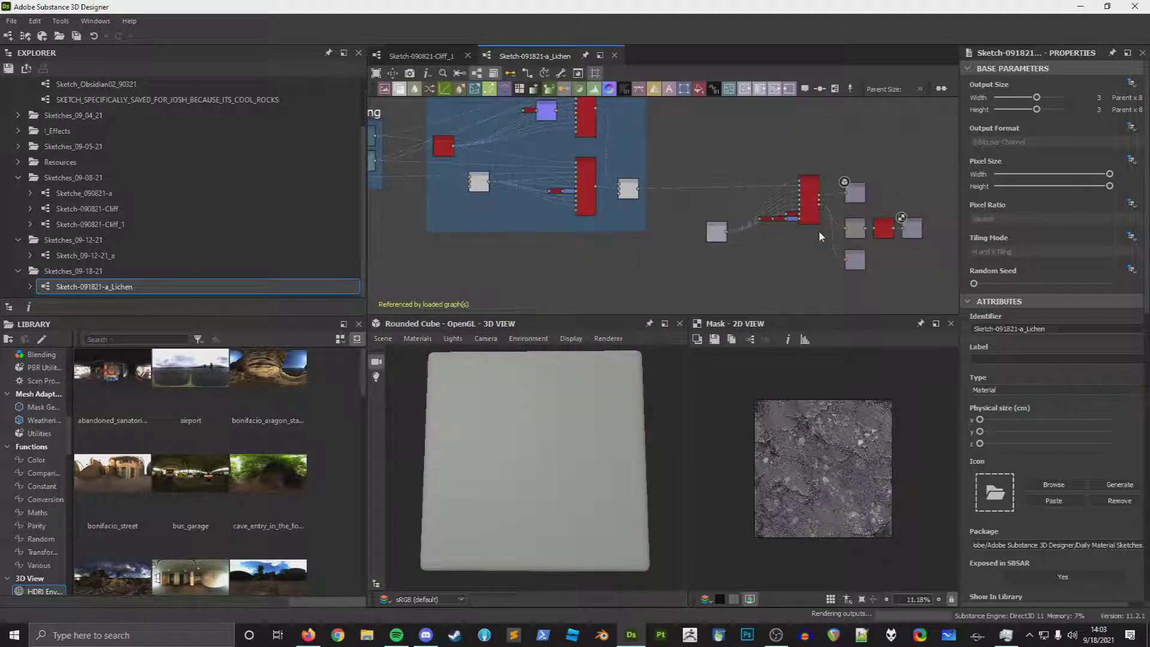
# Step: Set the lichen graph's output size width and height to 0 (Parent x 1) and close that graph
pyautogui.moveTo(820, 233); pyautogui.dragTo(860, 225, button='middle')
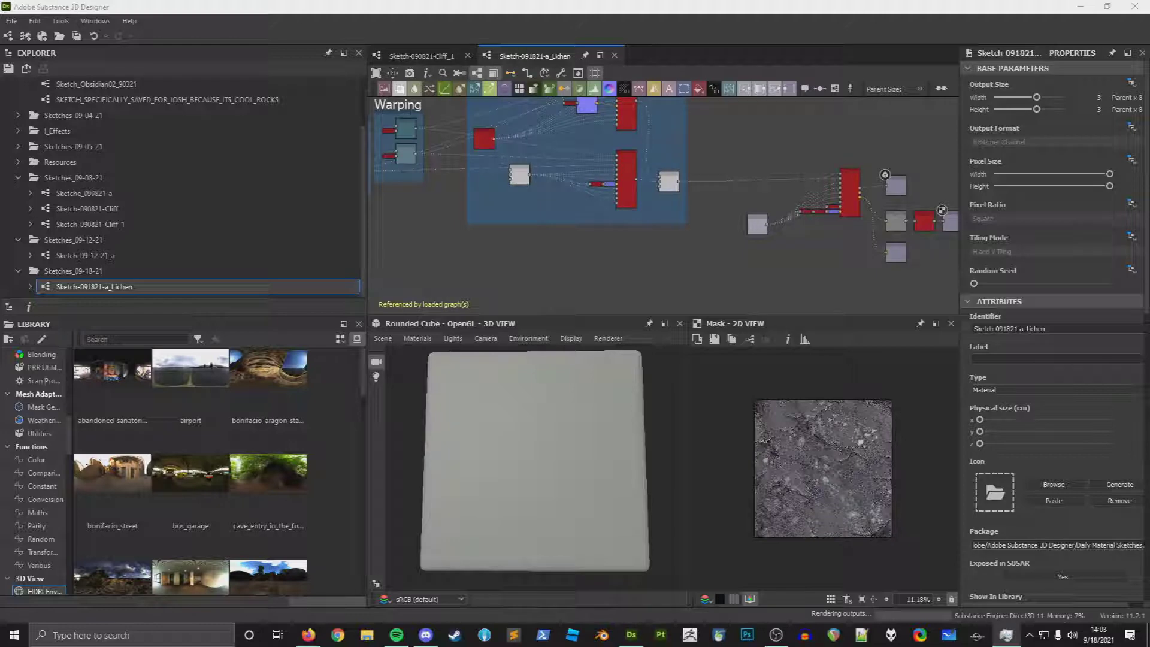
pyautogui.moveTo(383, 201); pyautogui.dragTo(676, 233, button='middle')
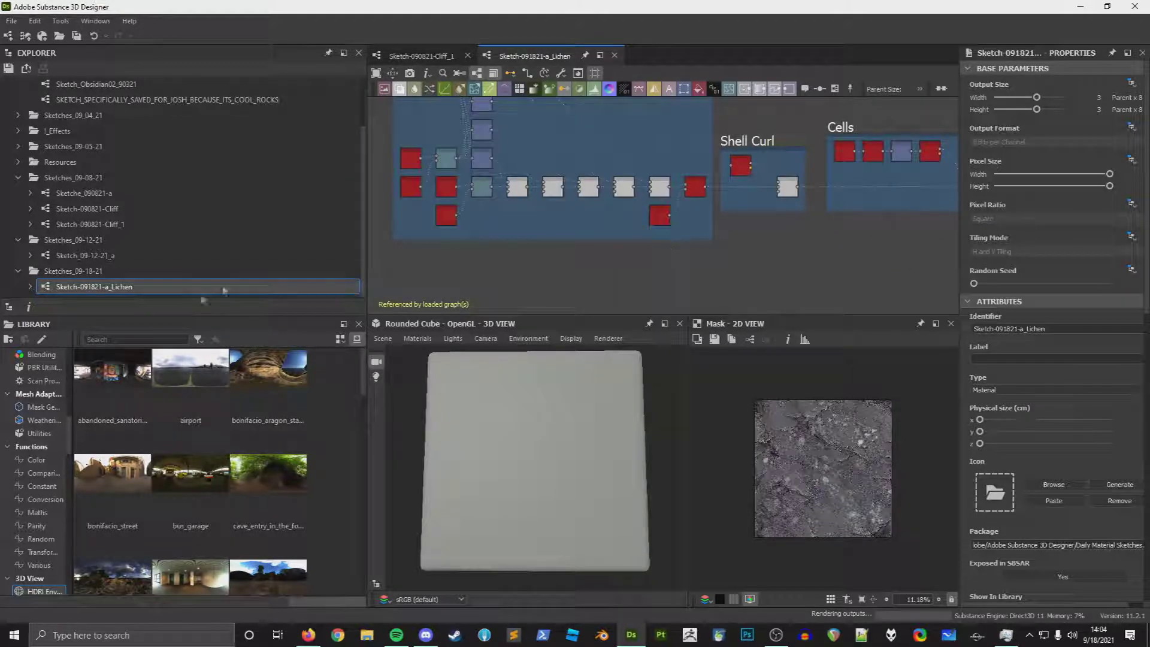
pyautogui.moveTo(1037, 97); pyautogui.dragTo(1028, 110)
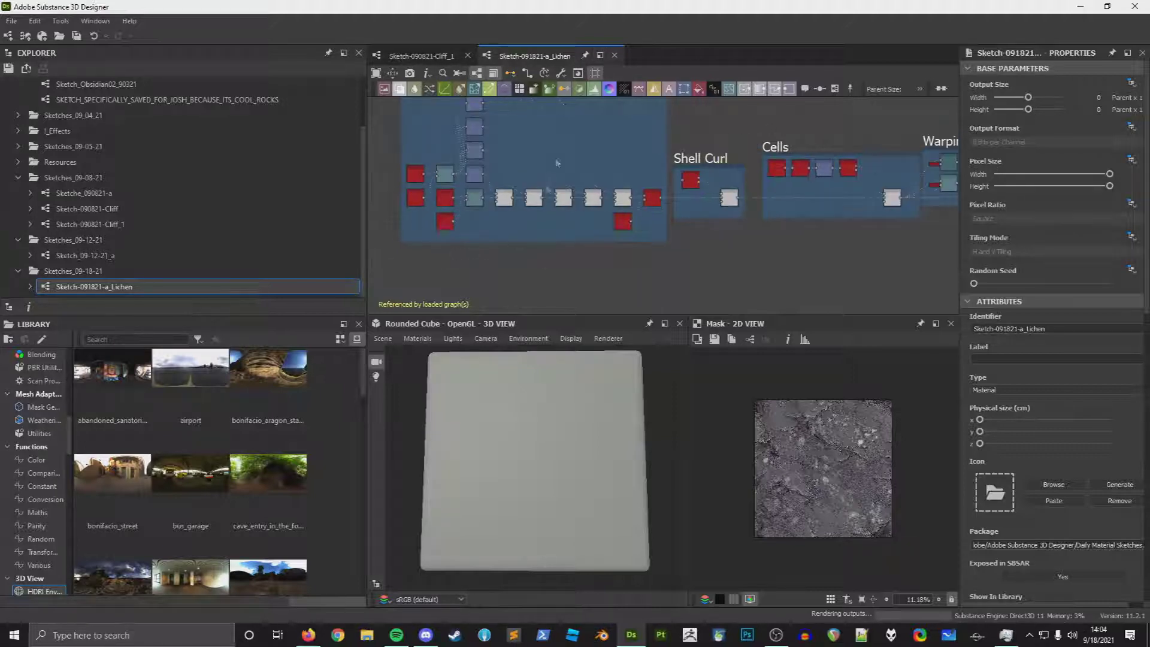
pyautogui.click(614, 55)
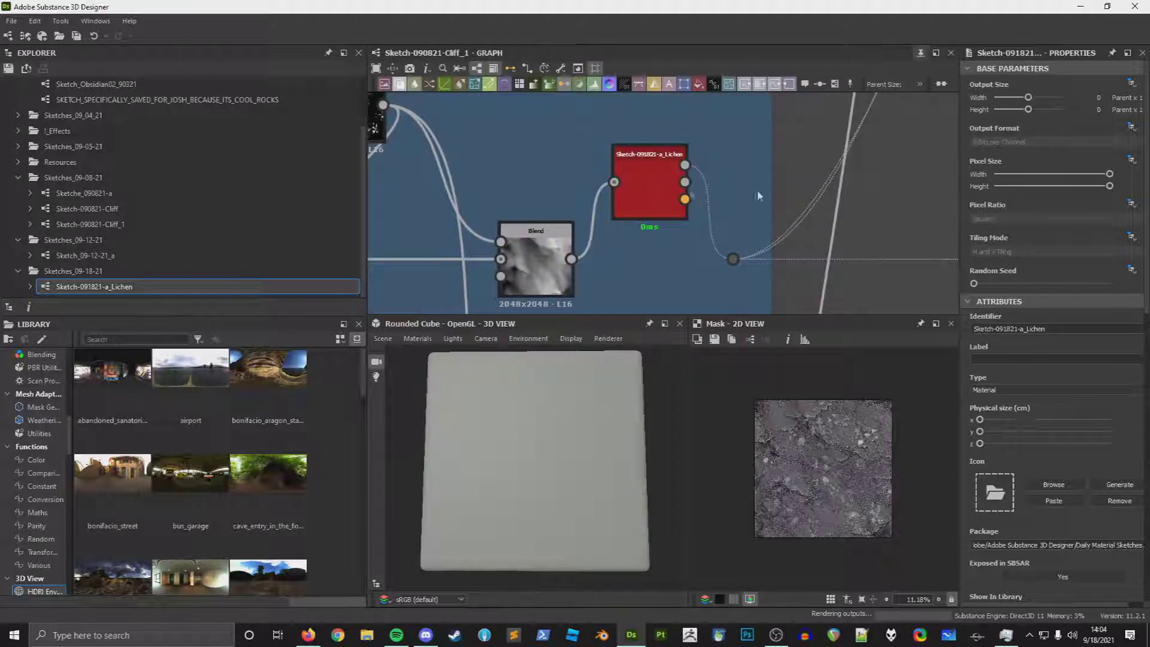
# Step: Delete the Sketch-091821-a_Lichen node from the cliff copy's Lichen frame
pyautogui.click(654, 193)
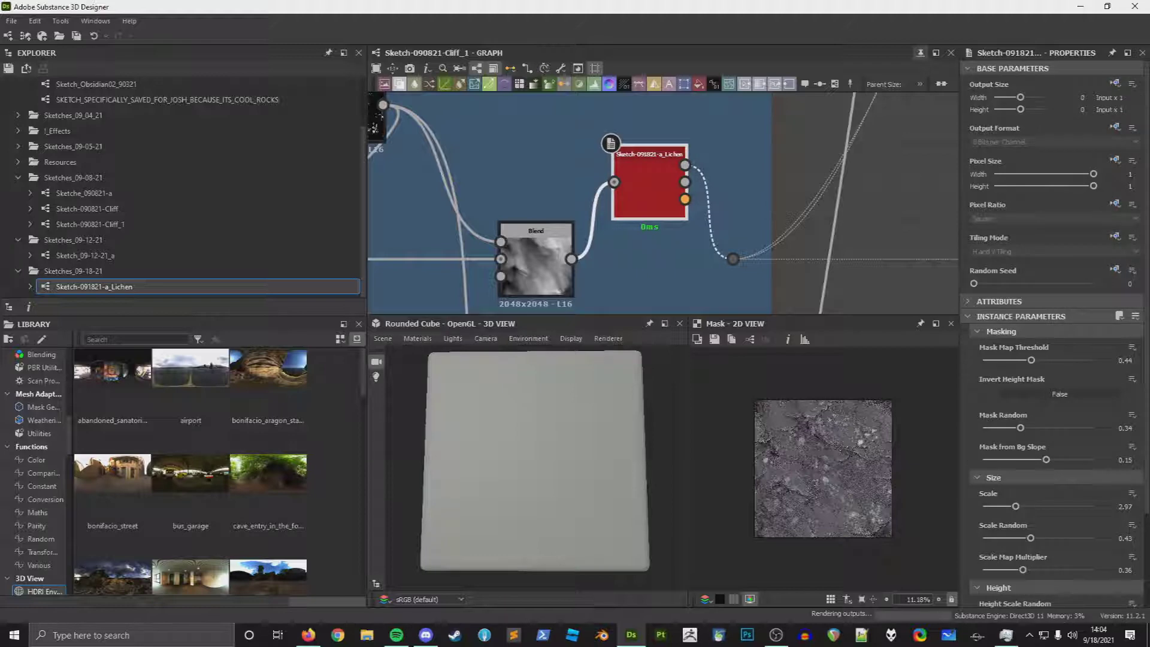
pyautogui.scroll(-1, 726, 178)
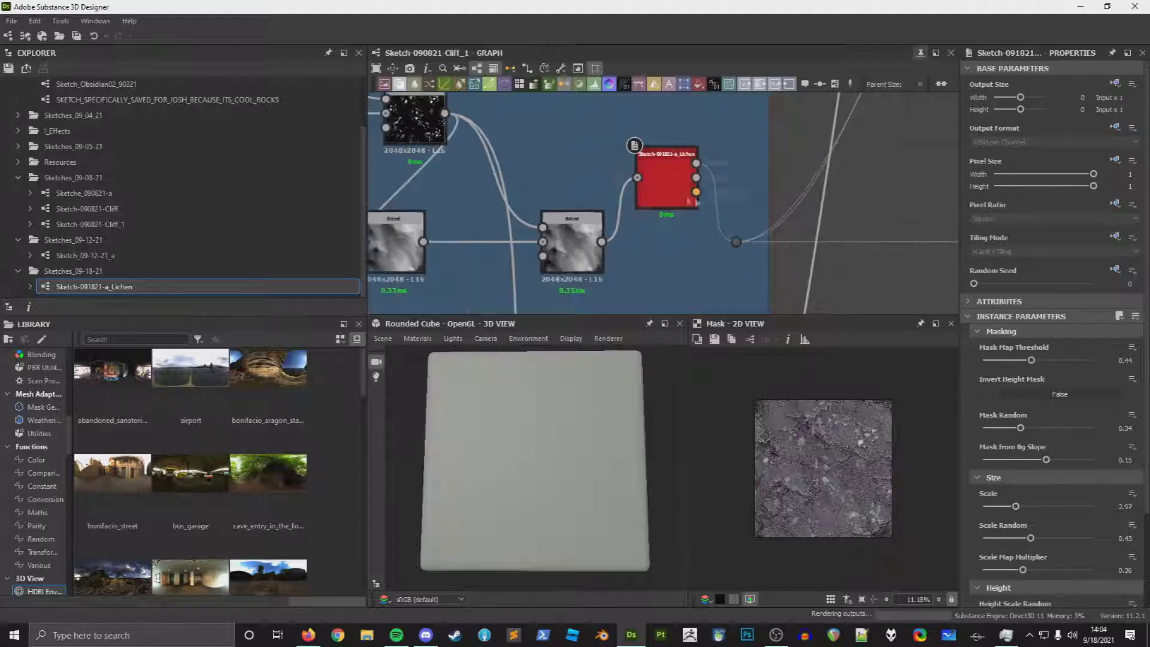
pyautogui.press('Delete')
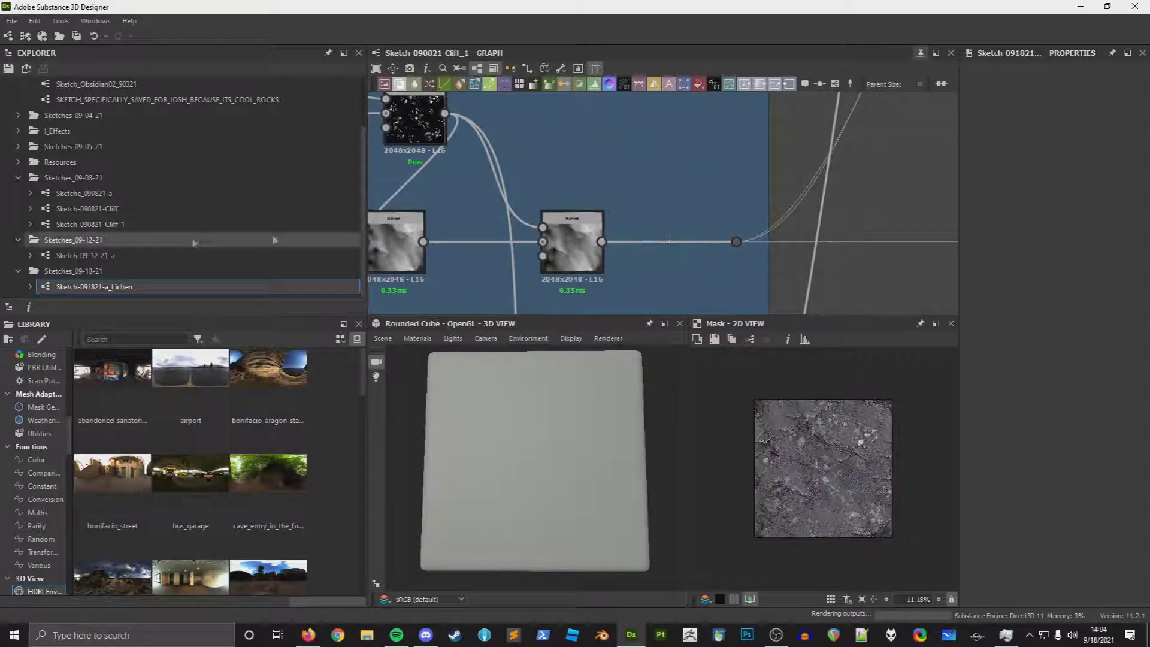
# Step: Add a fresh Sketch-091821-a_Lichen node in line between the last Blend and the dot, linking both through its Height input and output
pyautogui.moveTo(94, 286)
pyautogui.mouseDown()
pyautogui.moveTo(707, 157)
pyautogui.moveTo(662, 157)
pyautogui.moveTo(601, 242)
pyautogui.mouseUp()
pyautogui.moveTo(730, 120); pyautogui.dragTo(737, 241)
pyautogui.moveTo(698, 149); pyautogui.dragTo(655, 254)
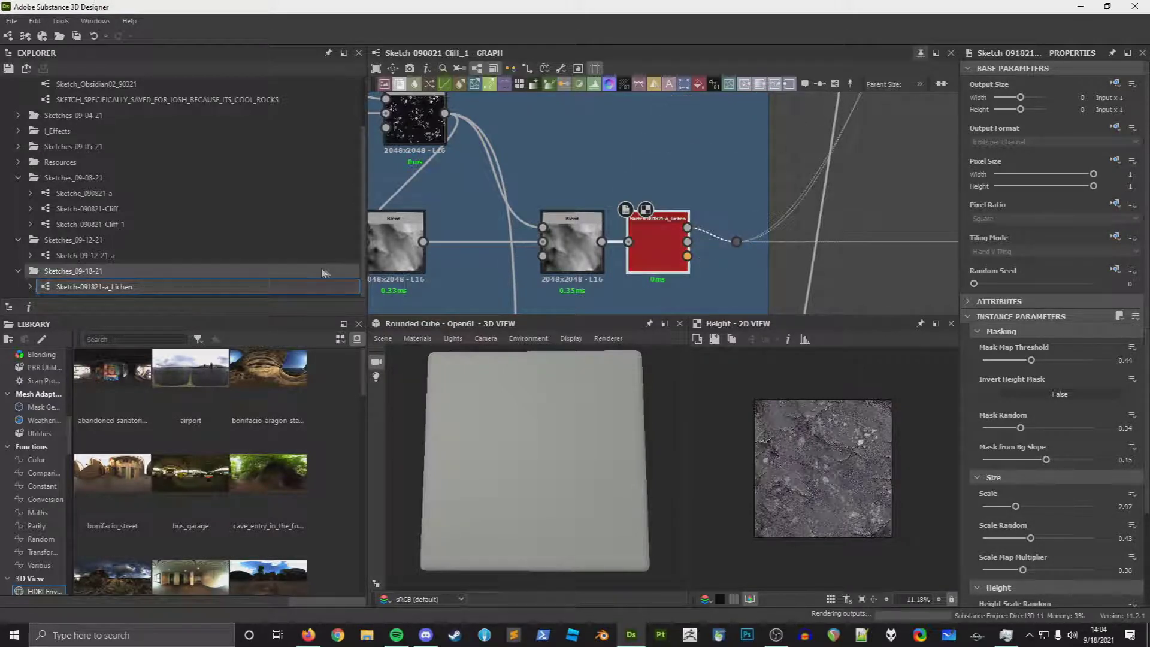
# Step: Show the Sketch-091821-a_Lichen graph's properties and move the last Blend node farther from the lichen node
pyautogui.click(270, 255)
pyautogui.click(85, 290)
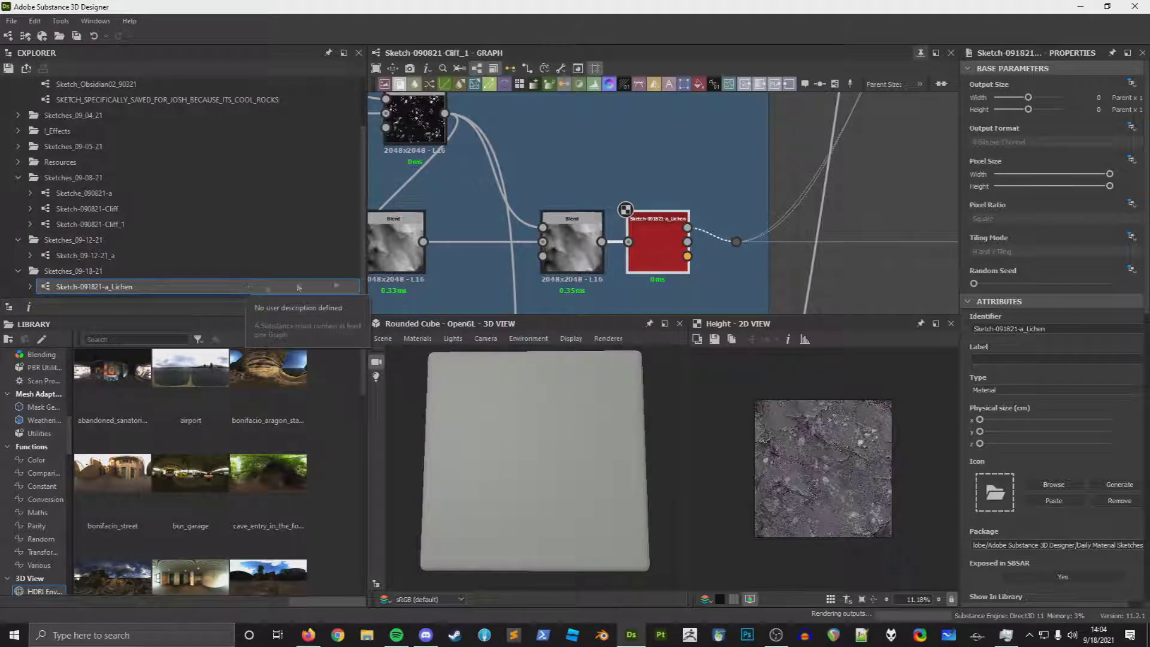
pyautogui.click(694, 162)
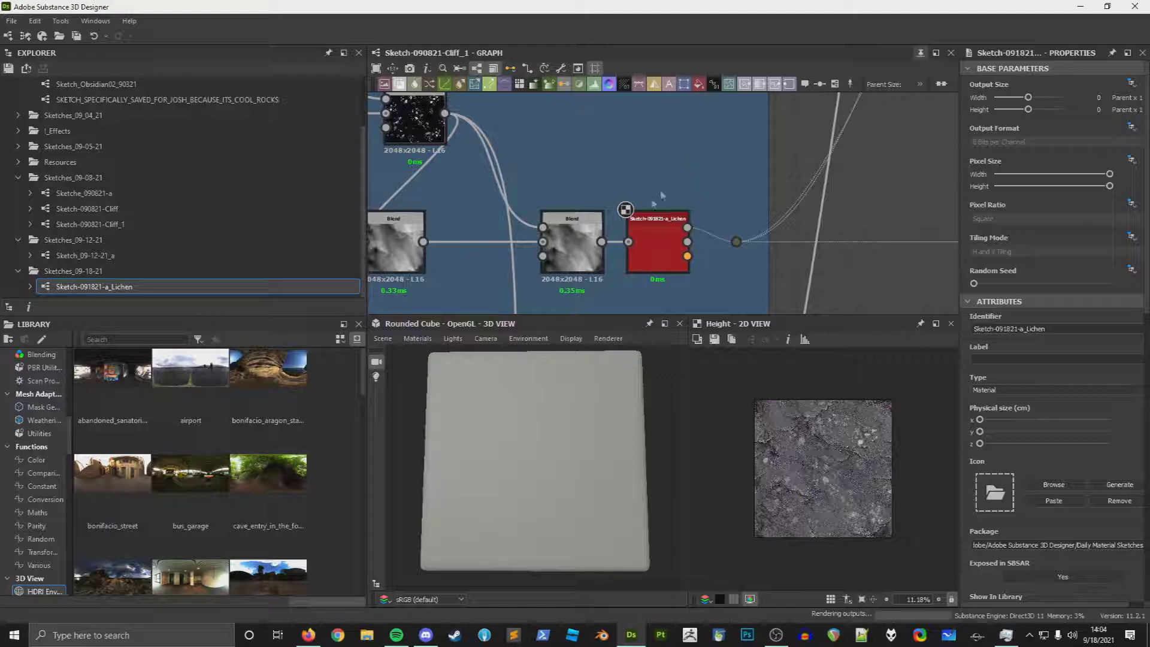
pyautogui.click(579, 228)
pyautogui.moveTo(579, 229); pyautogui.dragTo(551, 239)
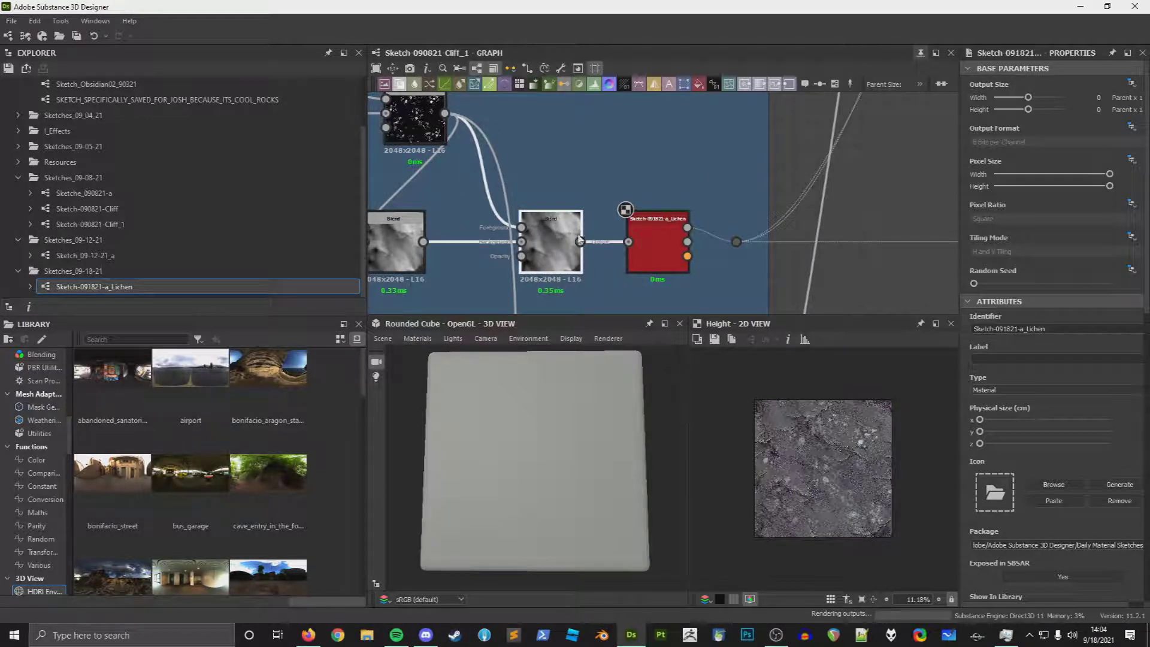